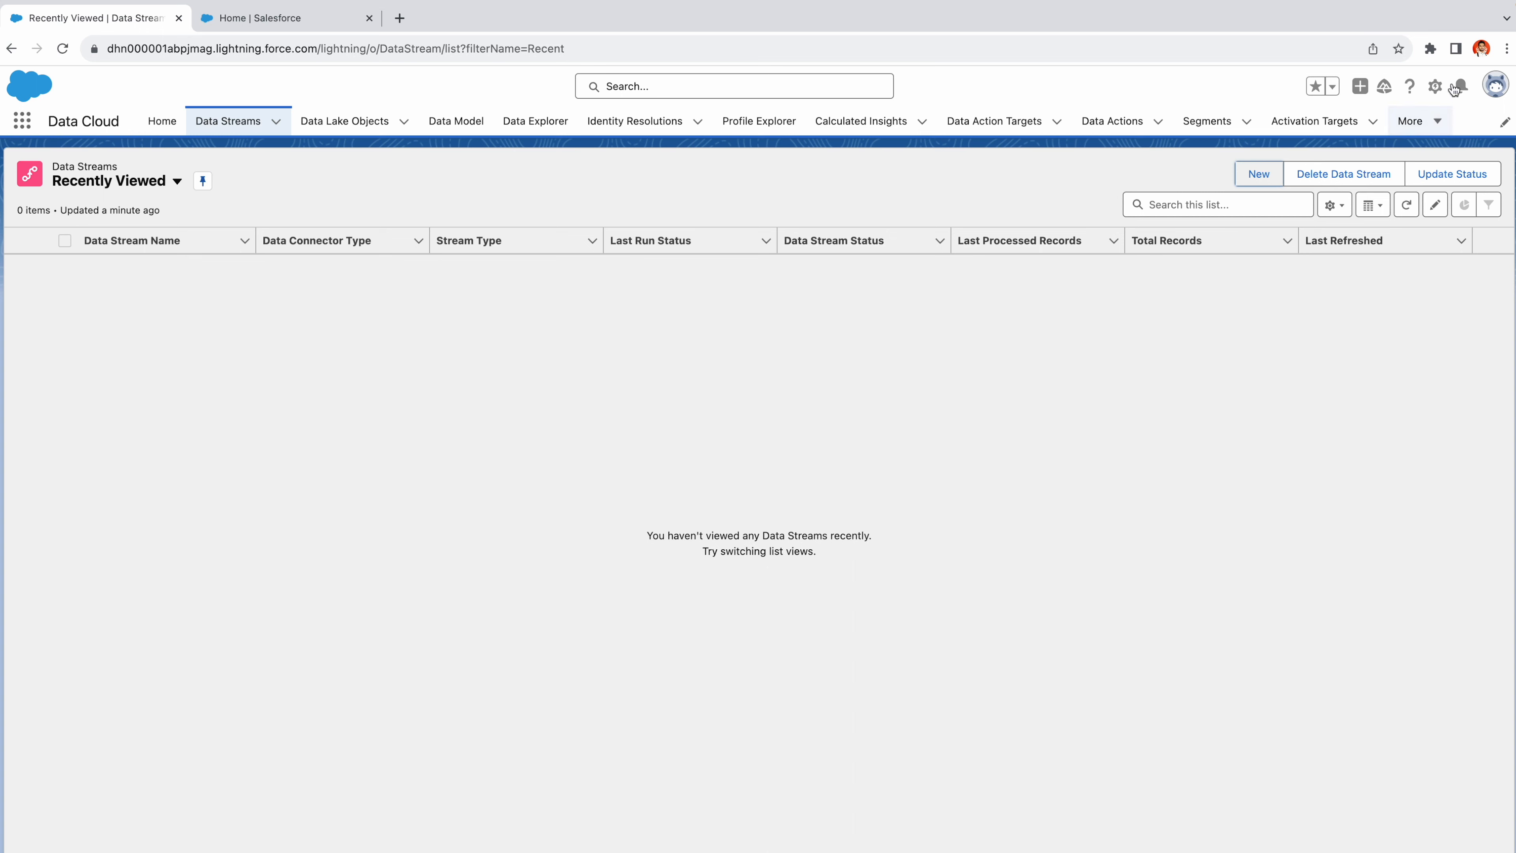
pyautogui.click(1434, 86)
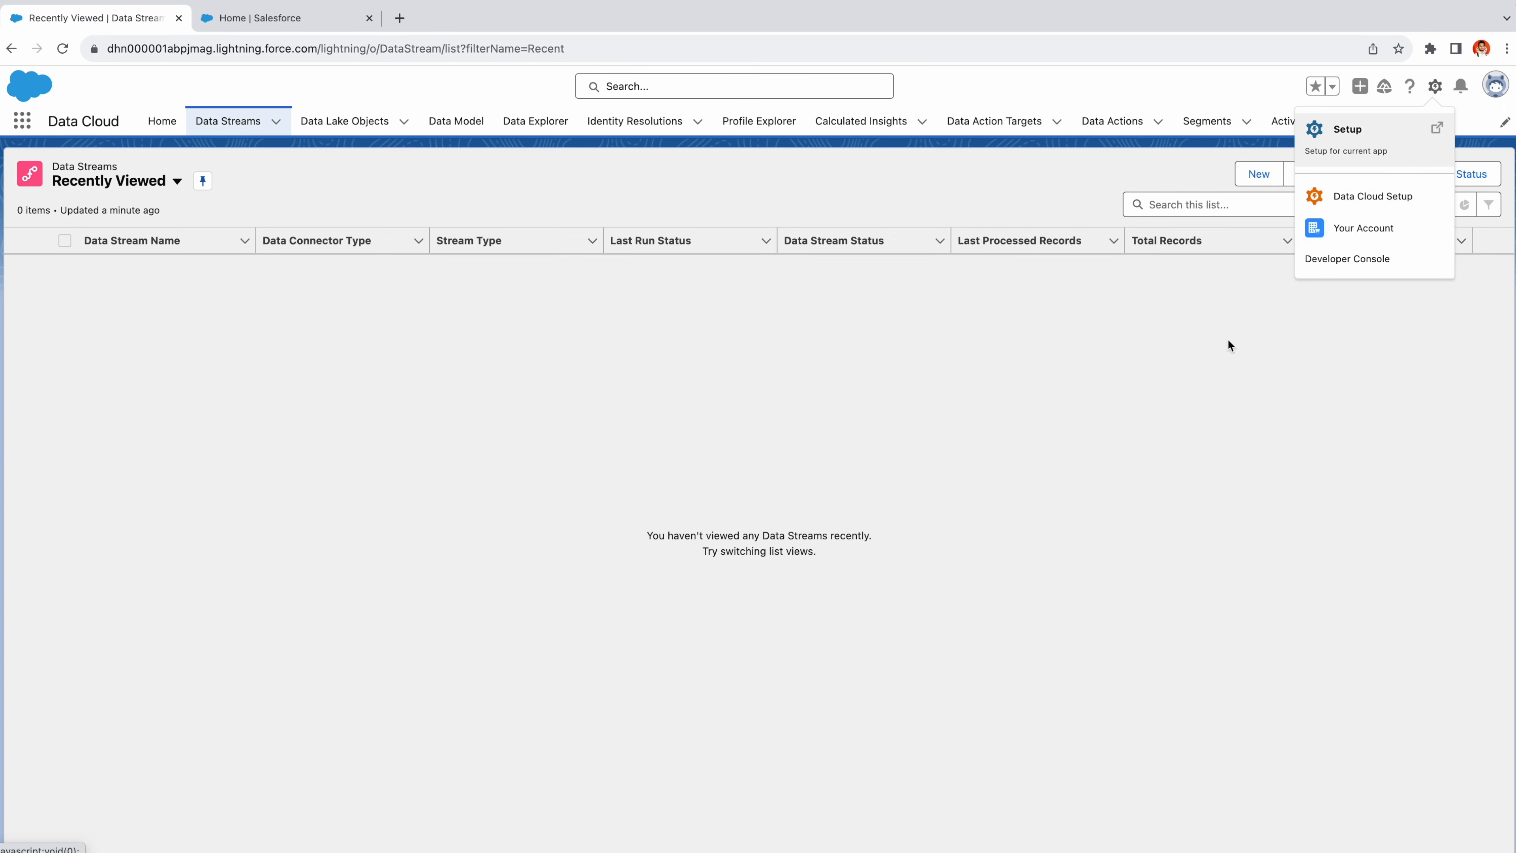
pyautogui.click(839, 497)
pyautogui.moveTo(45, 123); pyautogui.dragTo(124, 122)
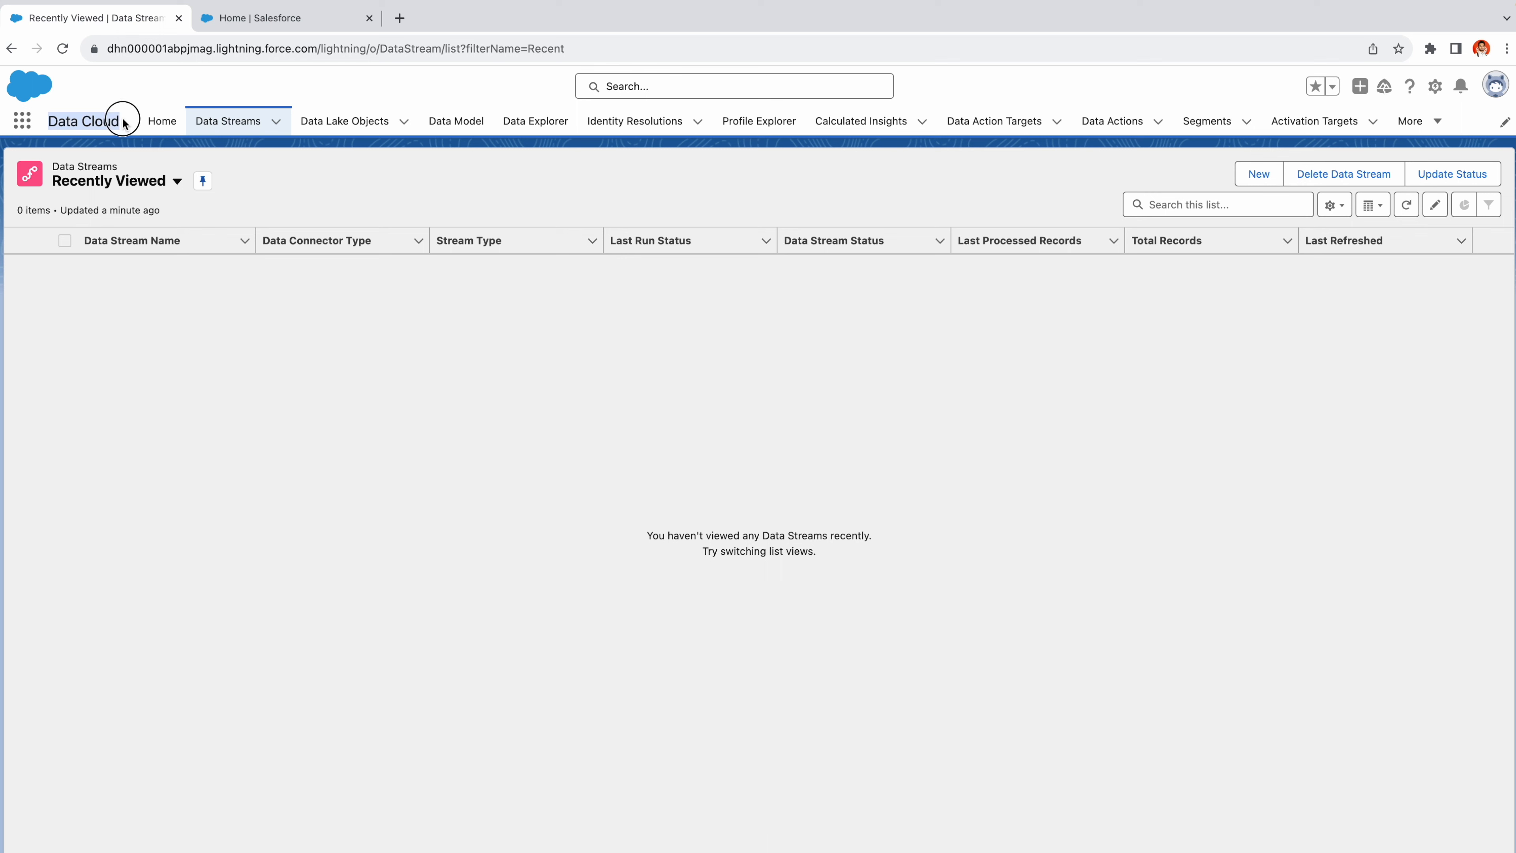
pyautogui.click(151, 317)
# Try to create a new data stream from the Salesforce CRM source using the standard Service data bundle.
pyautogui.click(230, 119)
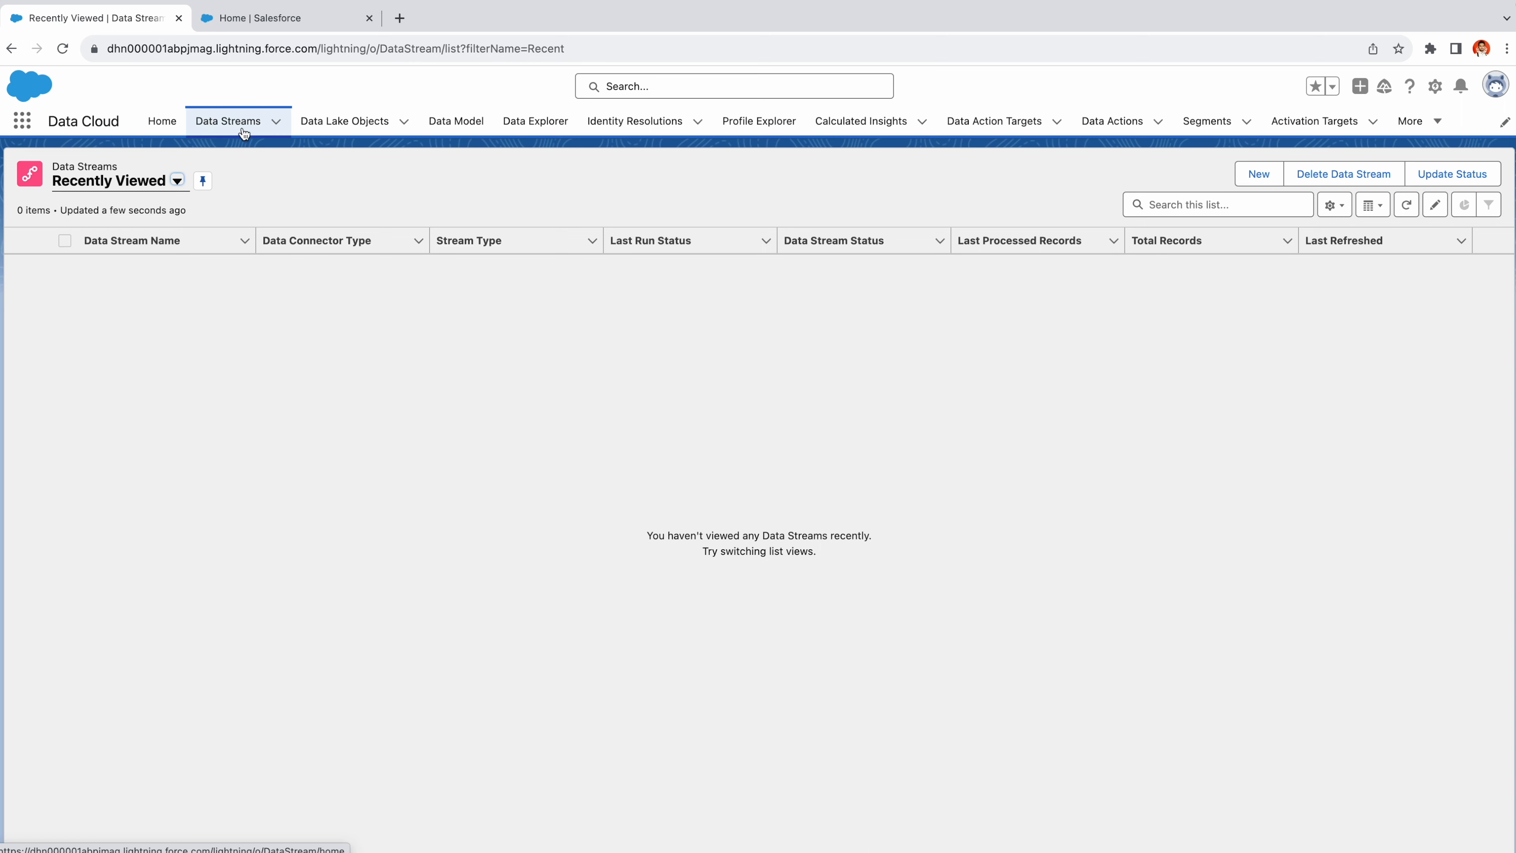
pyautogui.click(1261, 175)
pyautogui.click(272, 341)
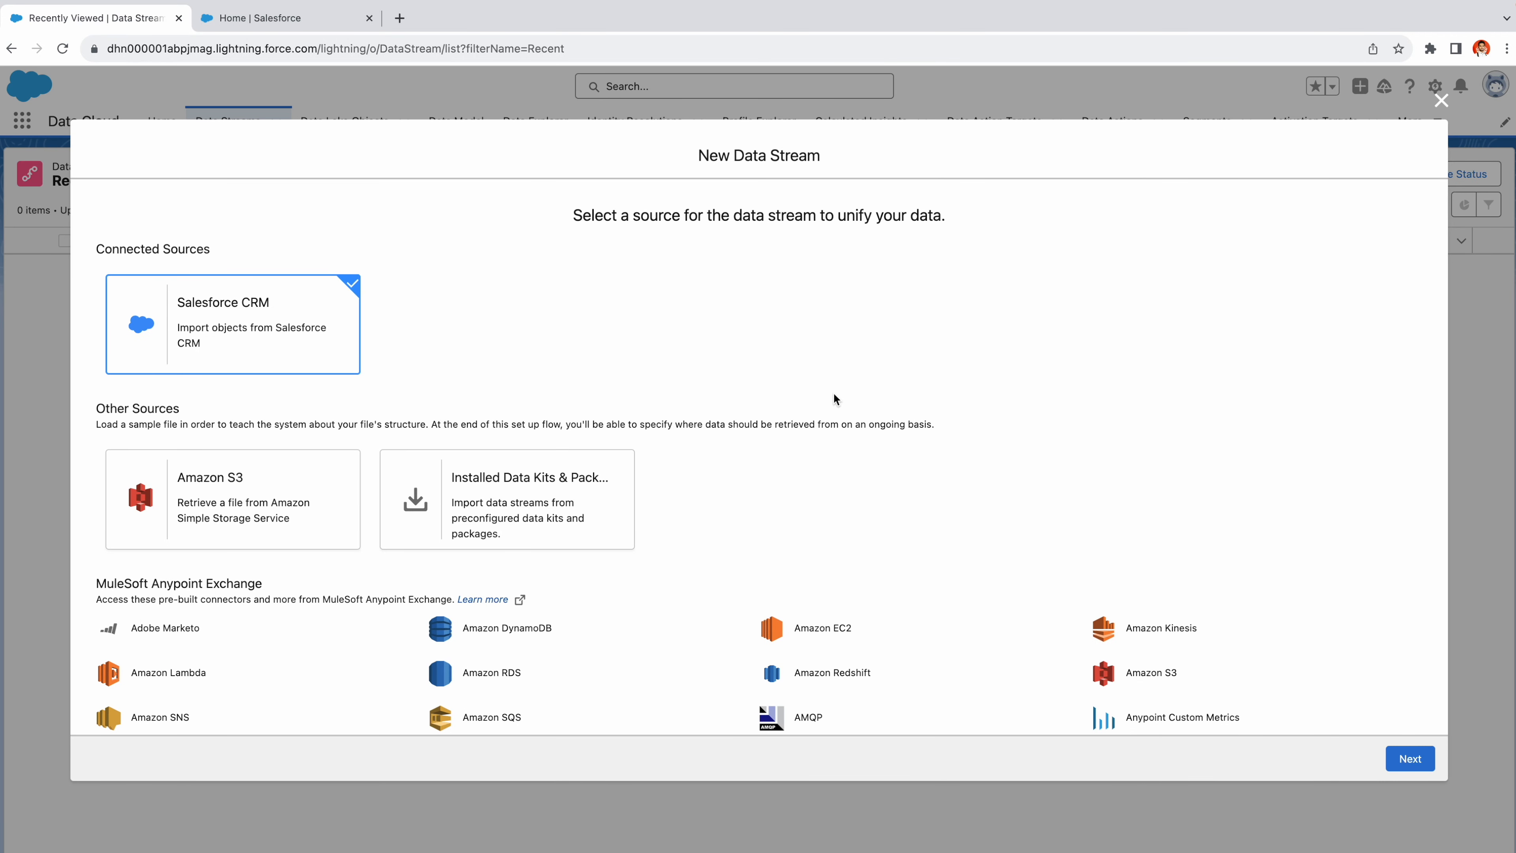
pyautogui.click(1410, 758)
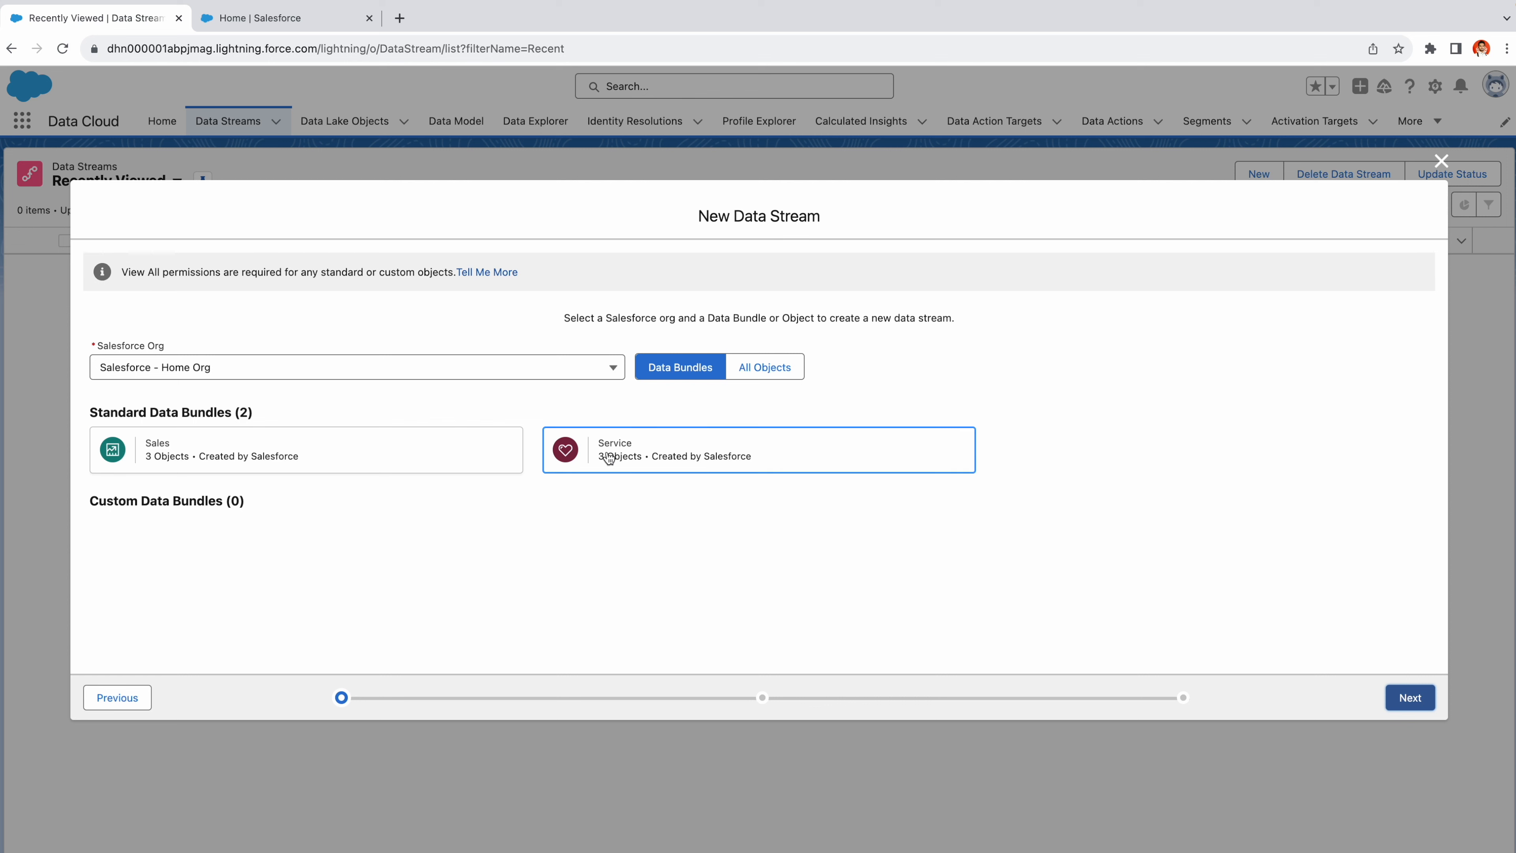
pyautogui.click(626, 453)
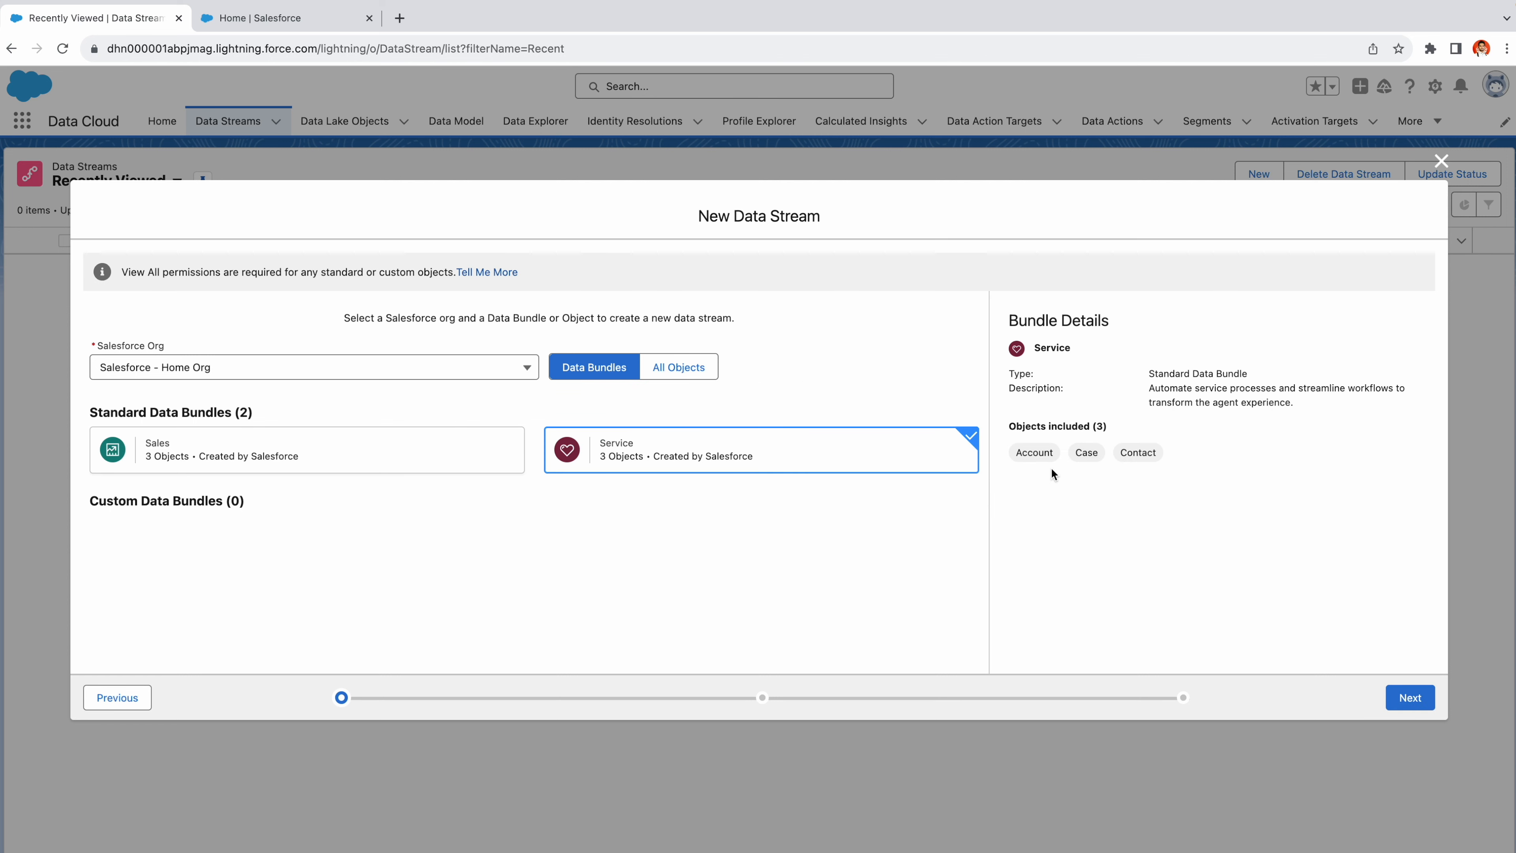
pyautogui.moveTo(1017, 452); pyautogui.dragTo(1167, 458)
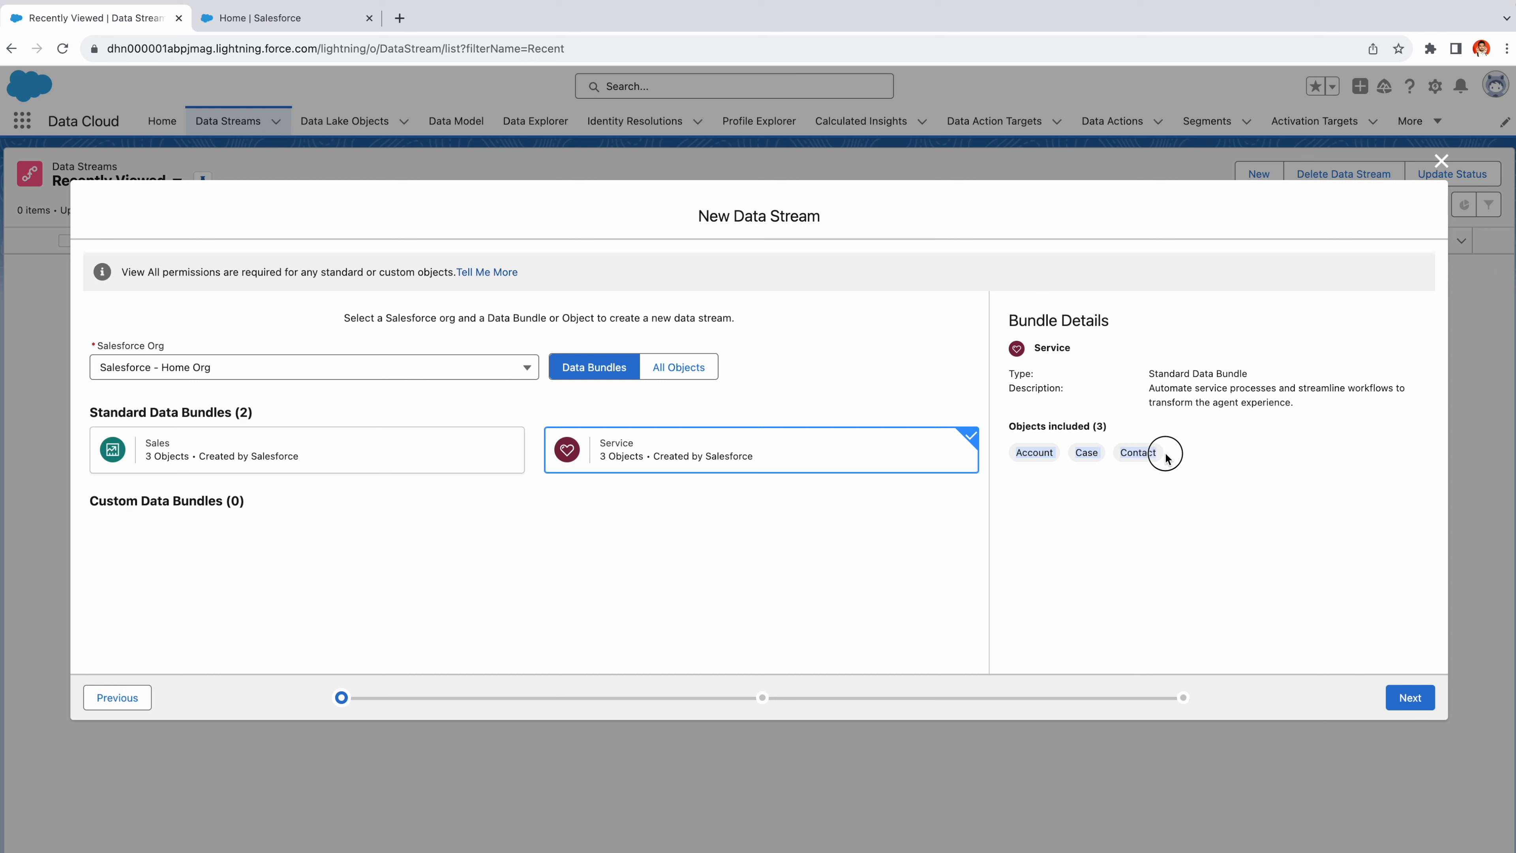
pyautogui.click(1166, 458)
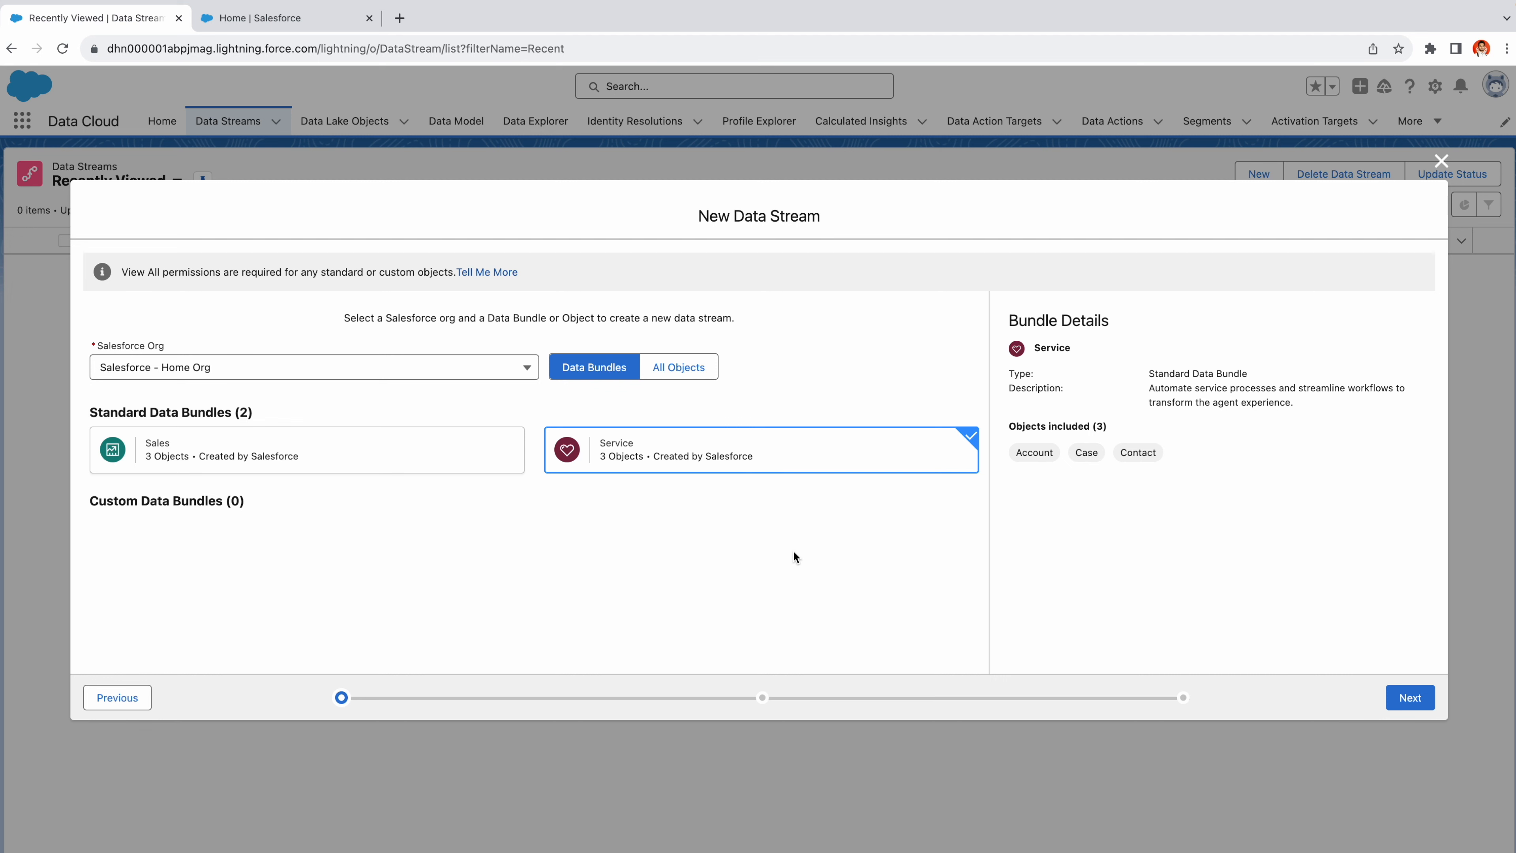
pyautogui.click(1415, 702)
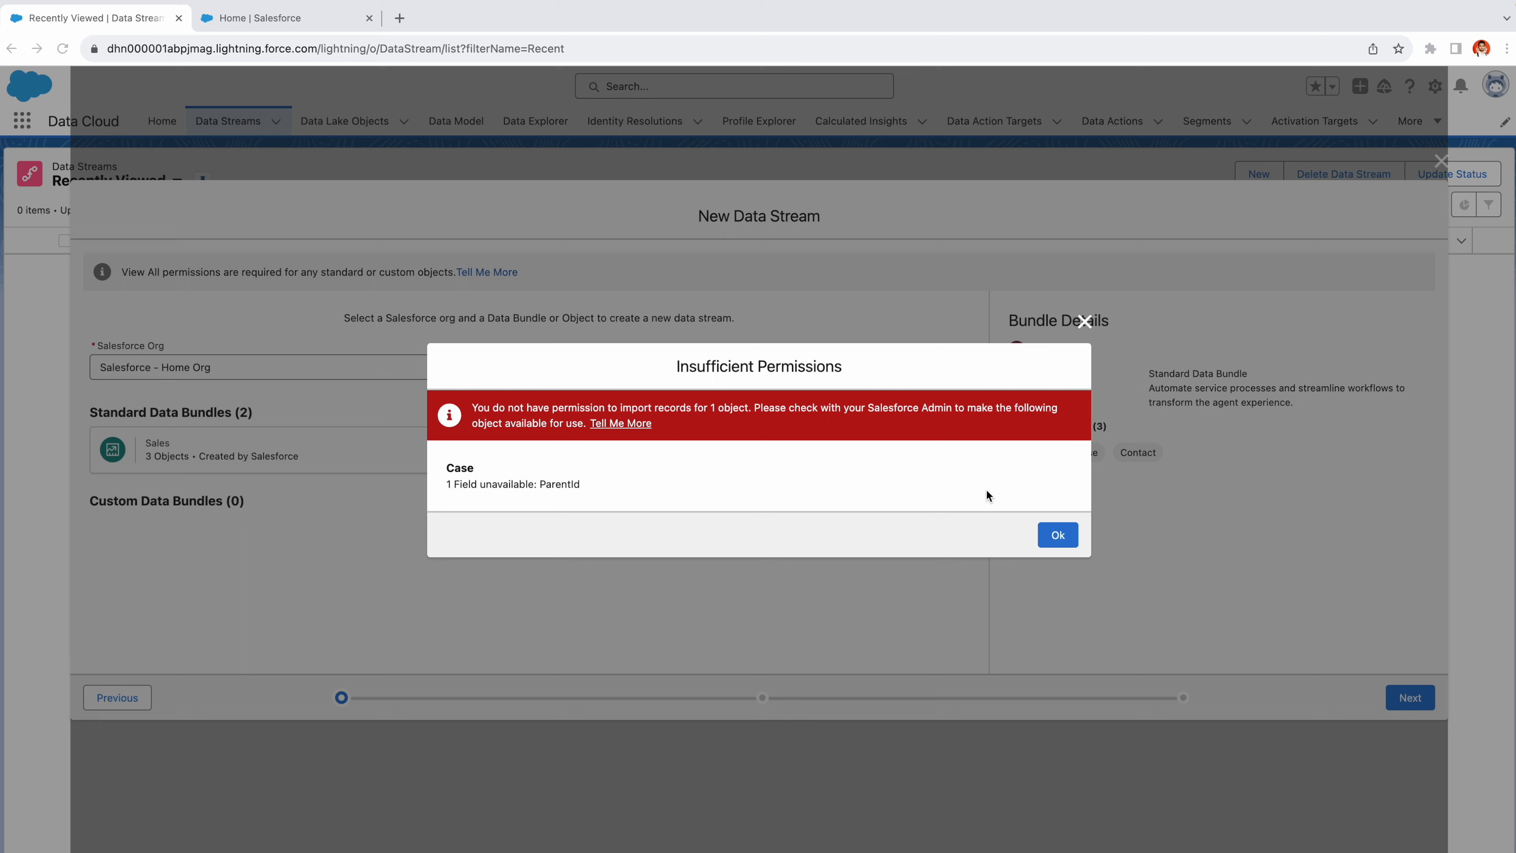
# Dismiss the insufficient permissions notice and close the New Data Stream wizard without saving.
pyautogui.click(540, 486)
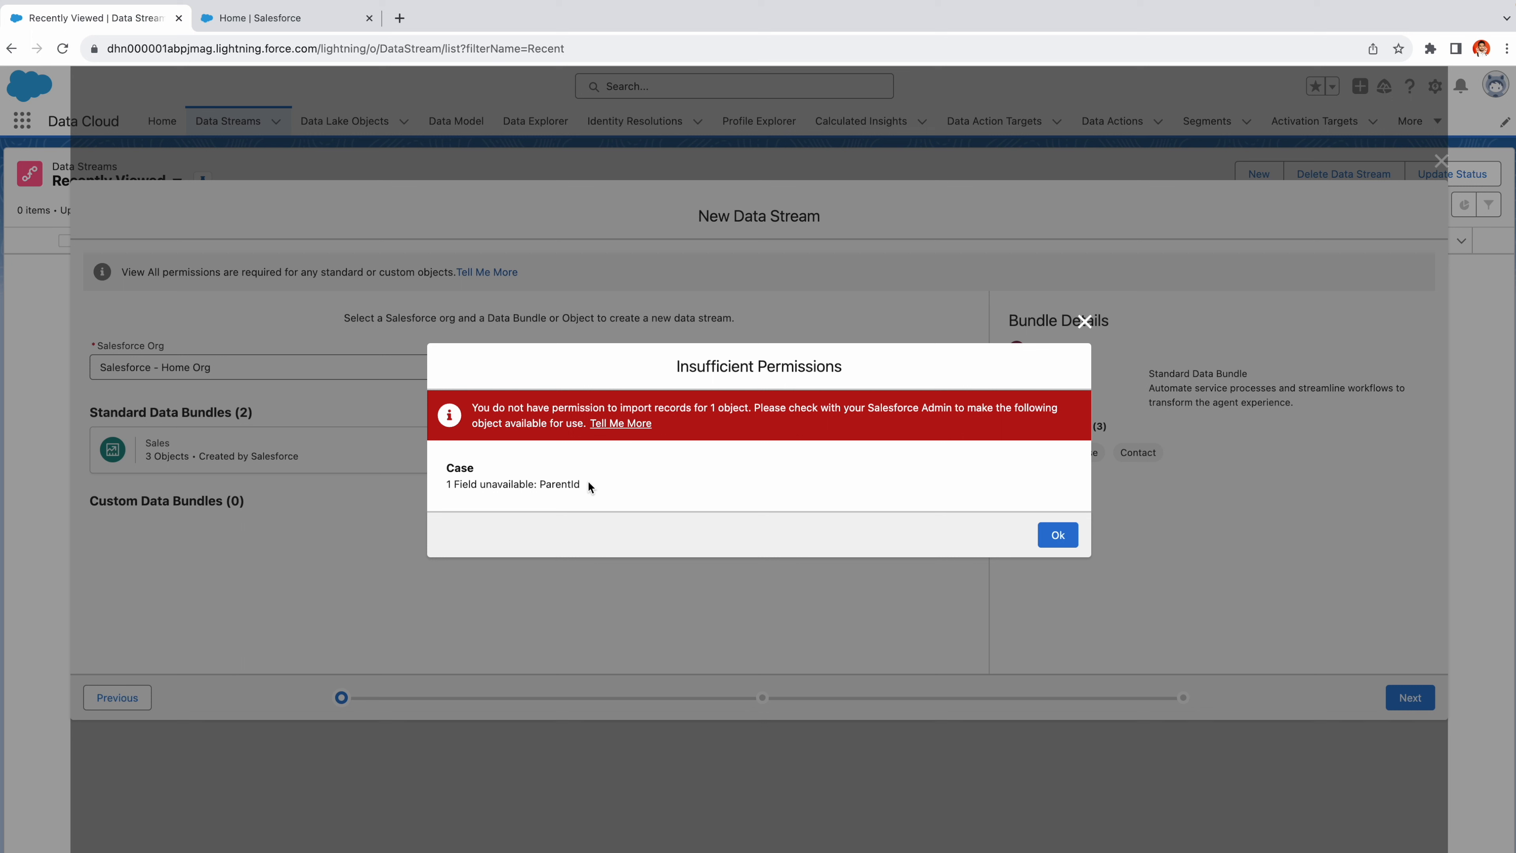
pyautogui.click(1060, 539)
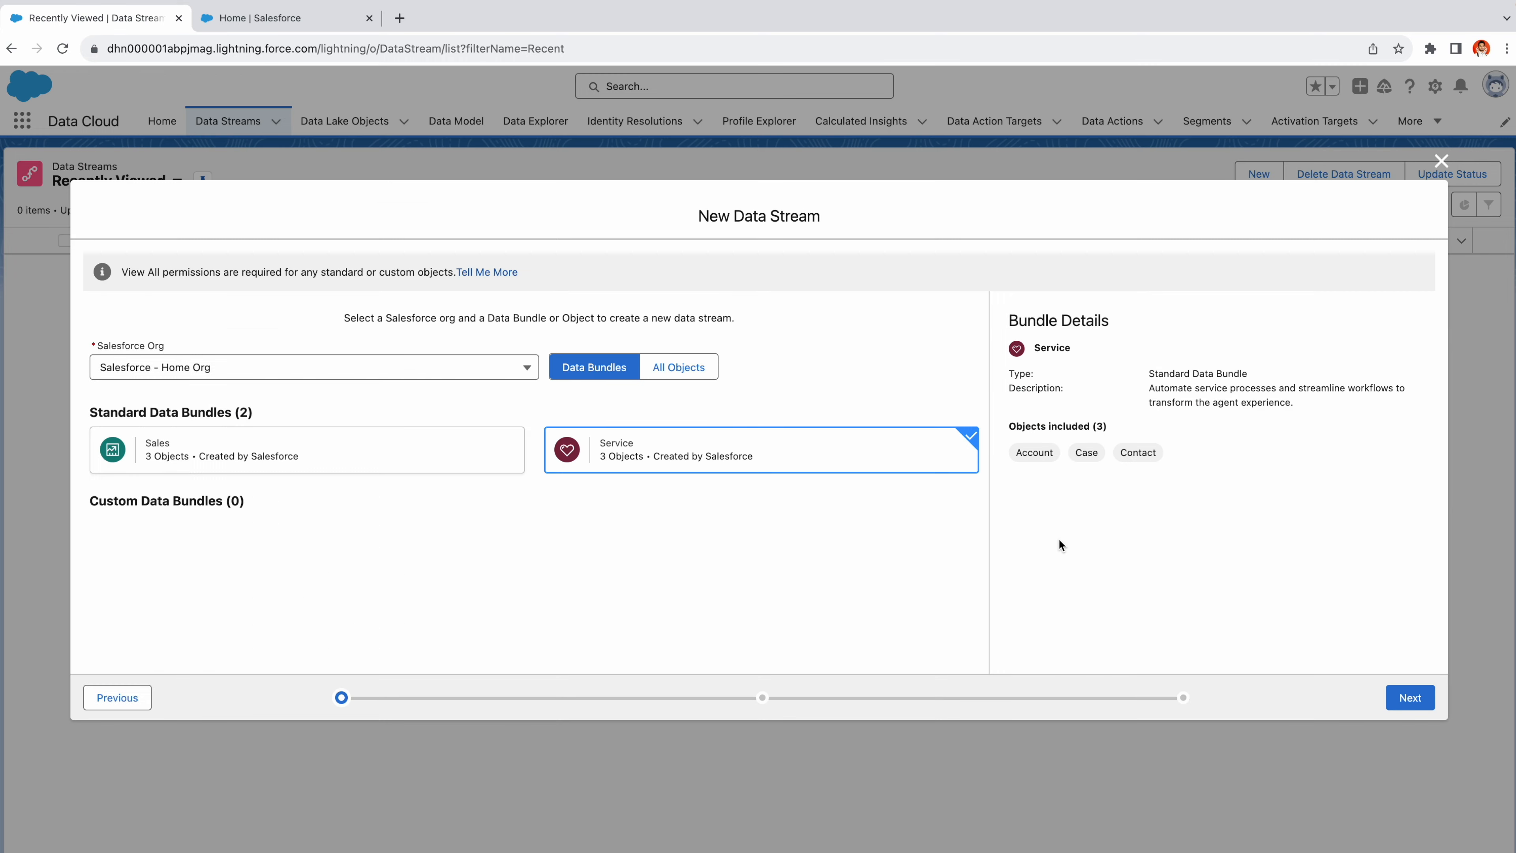
pyautogui.click(1441, 160)
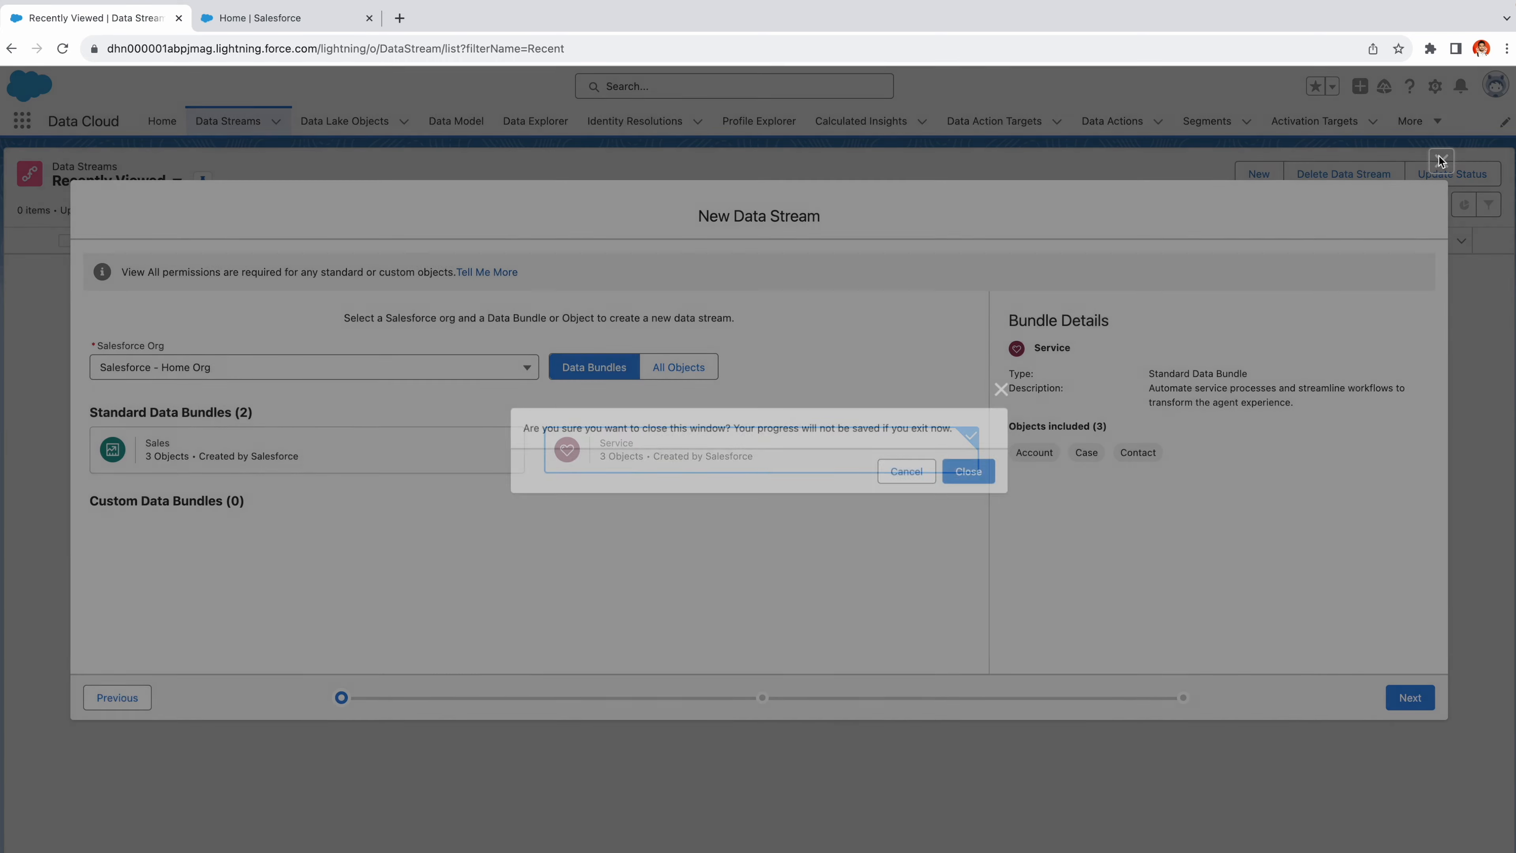
pyautogui.click(974, 471)
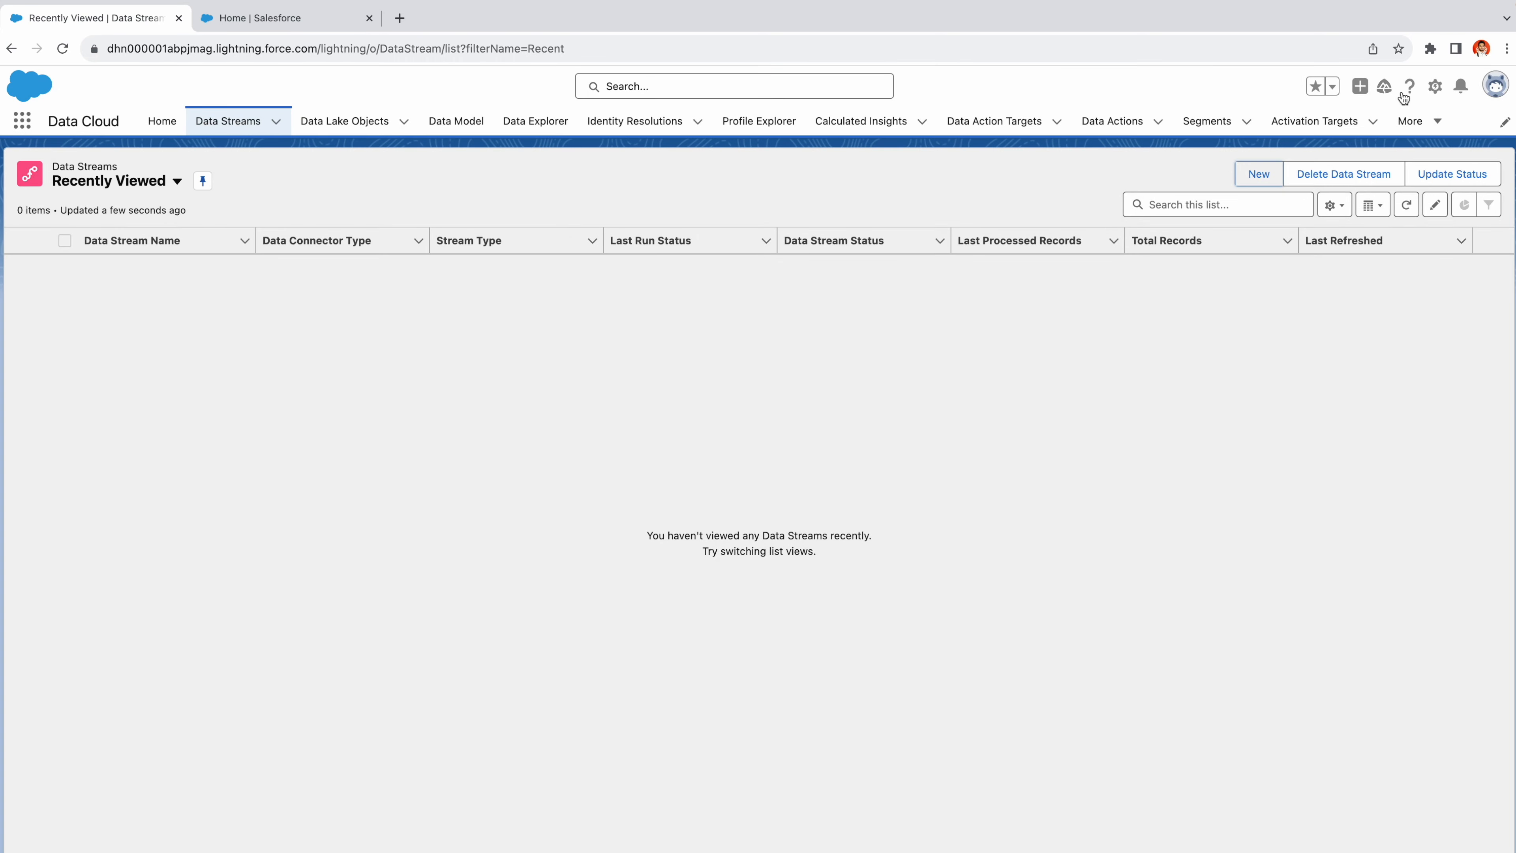
# Search Setup for "permiss" and open the Data Cloud Salesforce Connector permission set.
pyautogui.click(1435, 87)
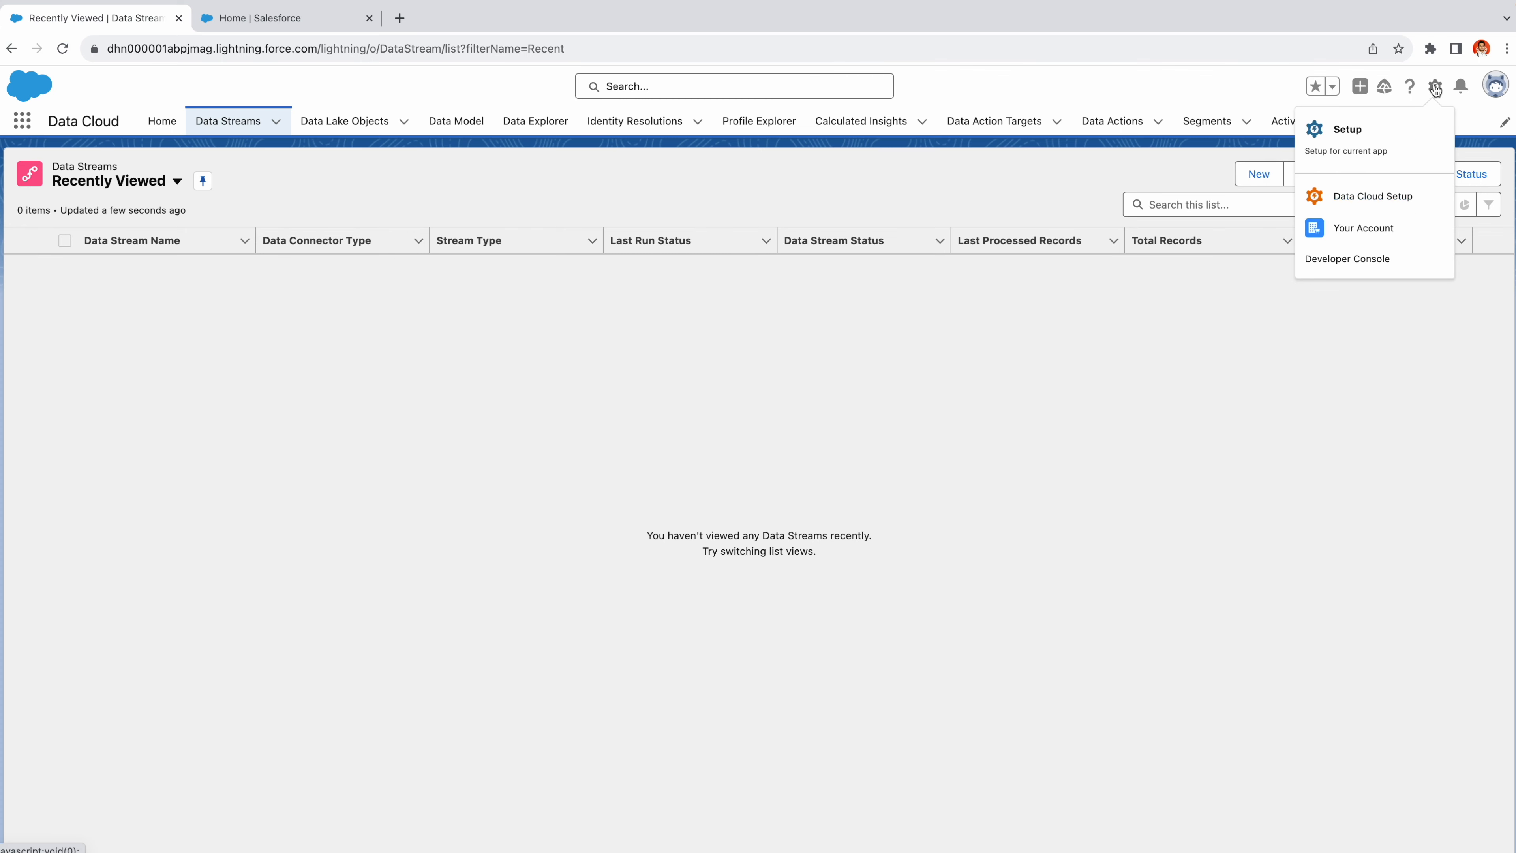
pyautogui.click(1347, 130)
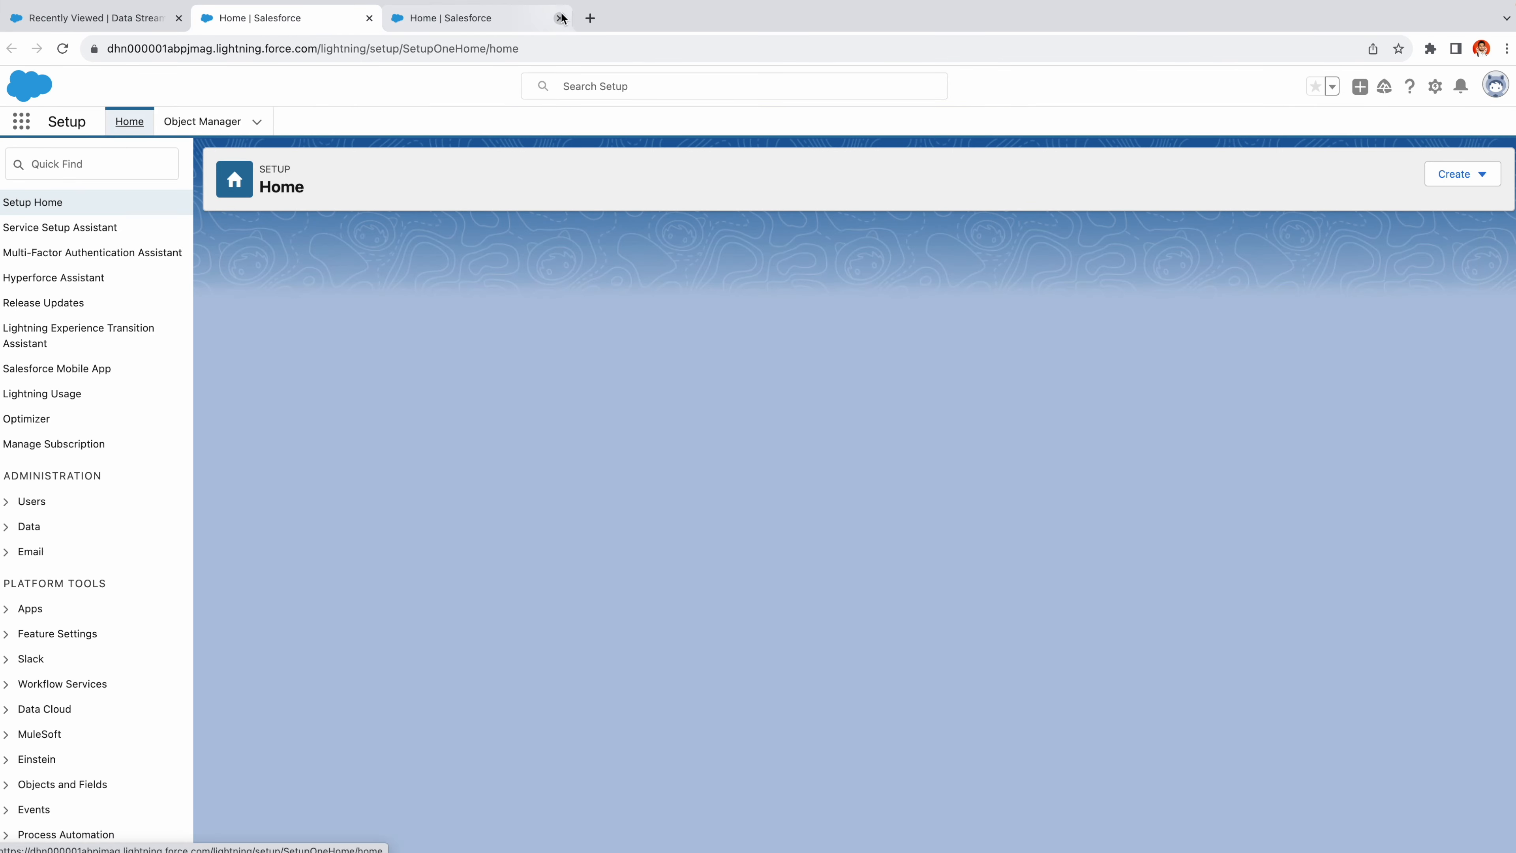
pyautogui.click(561, 18)
pyautogui.click(92, 164)
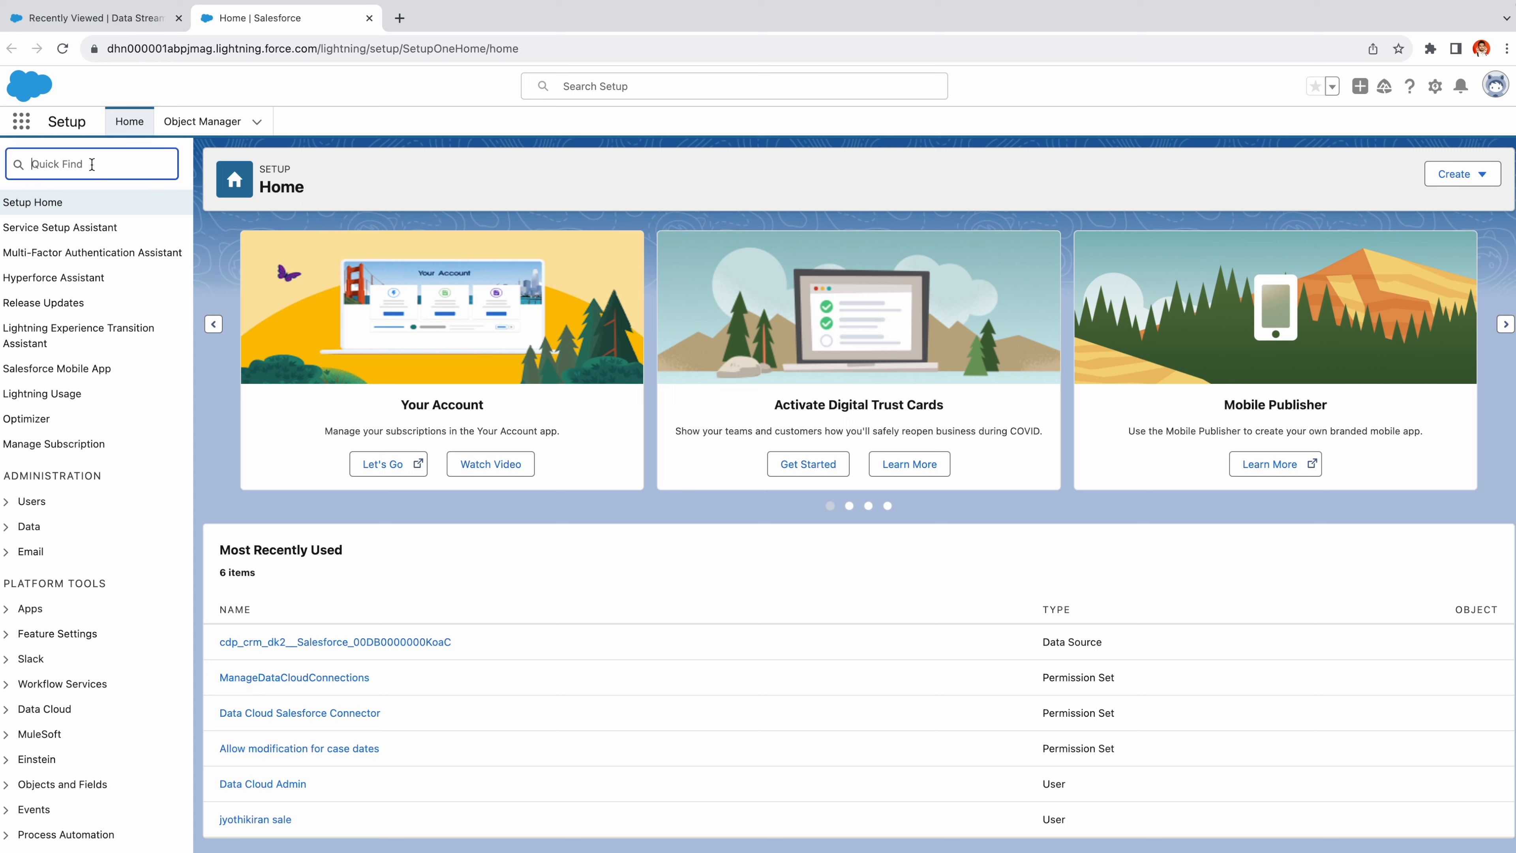
pyautogui.write('permiss')
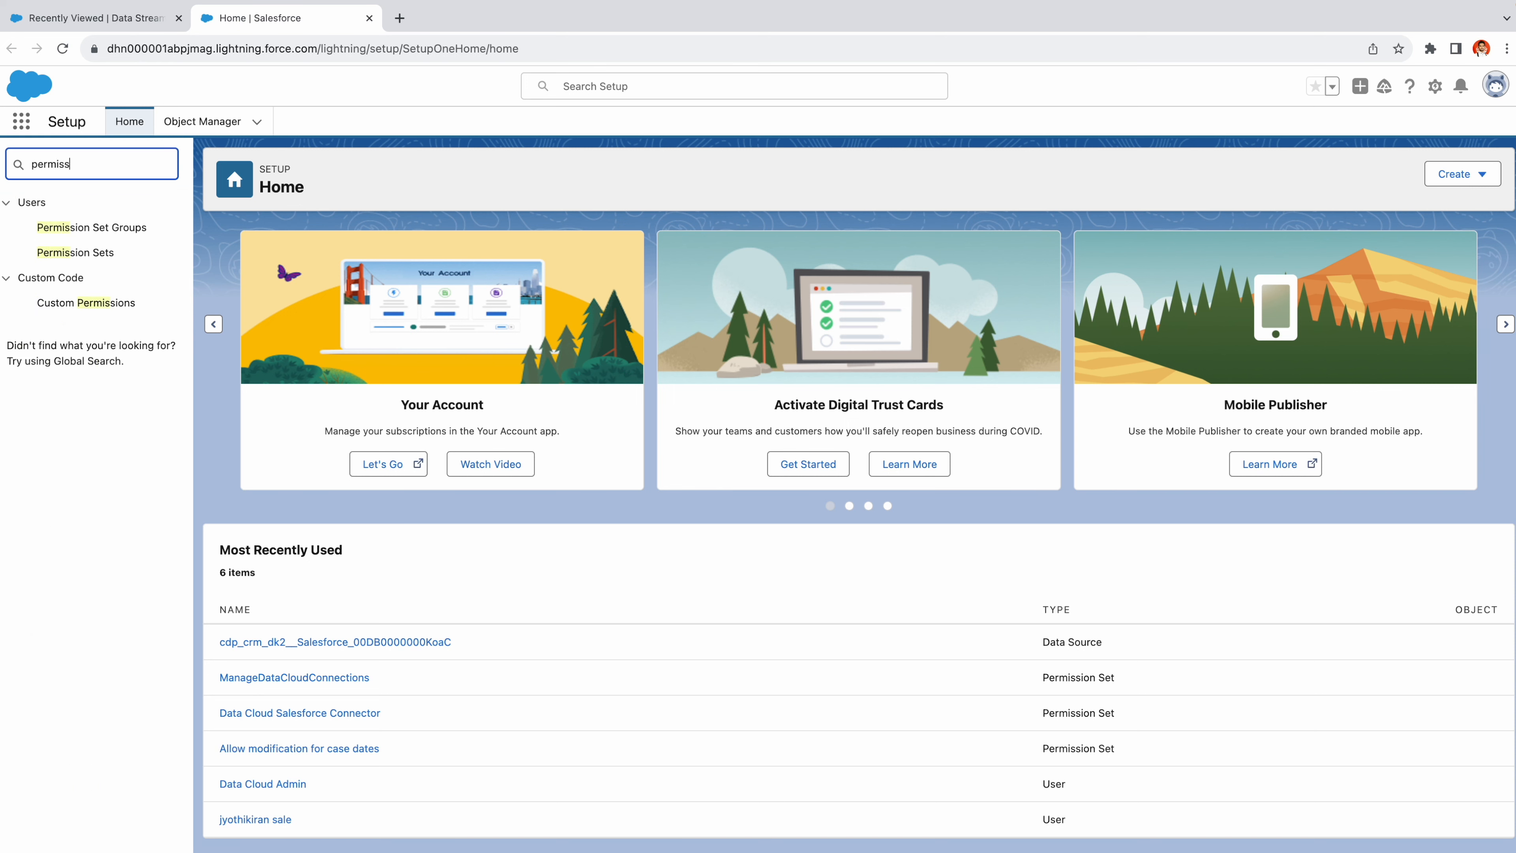
pyautogui.click(57, 253)
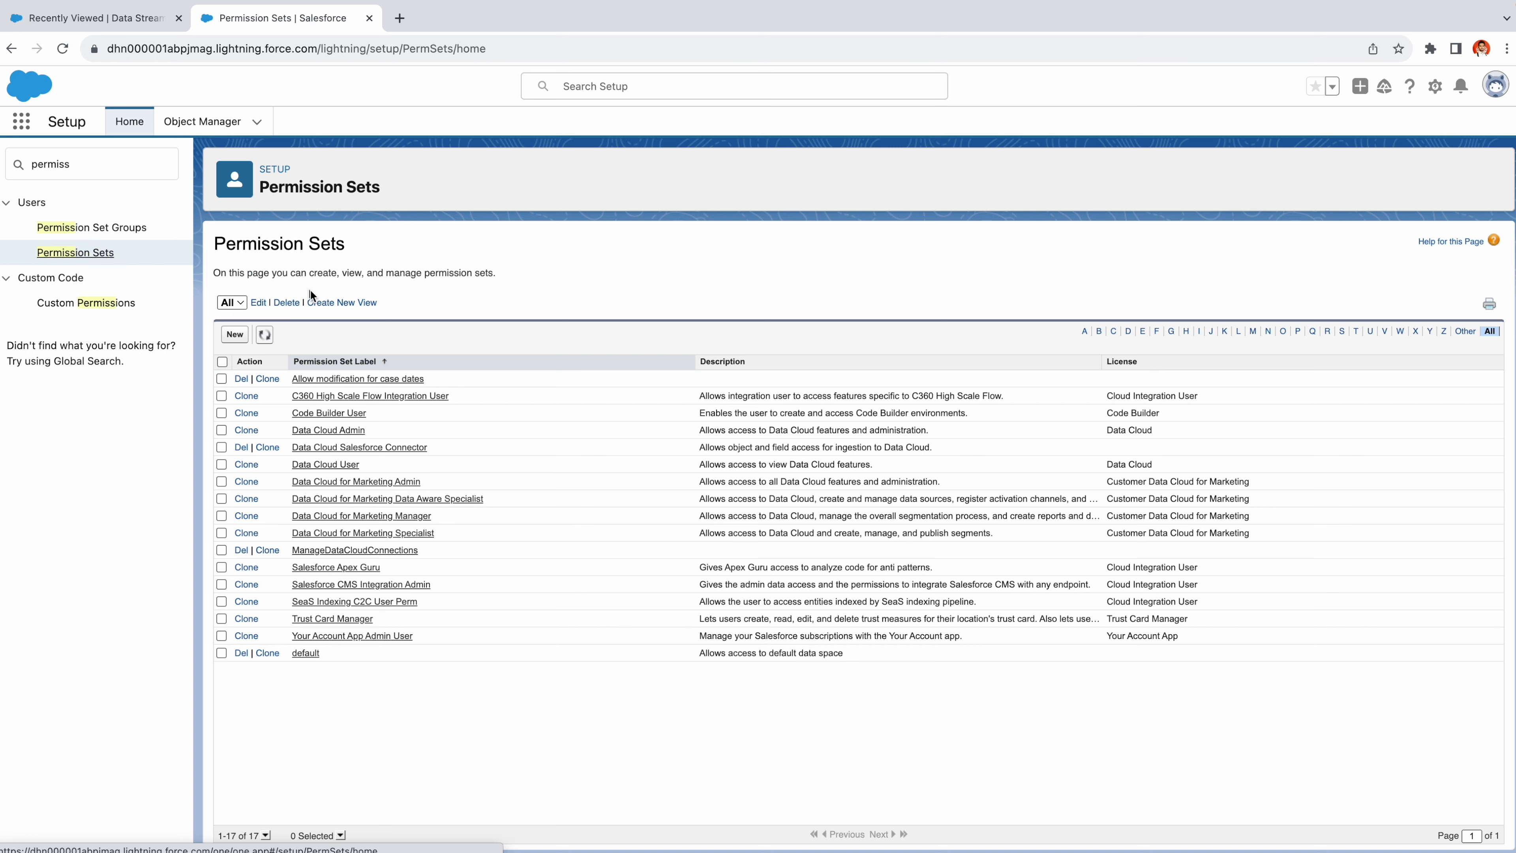
pyautogui.click(341, 461)
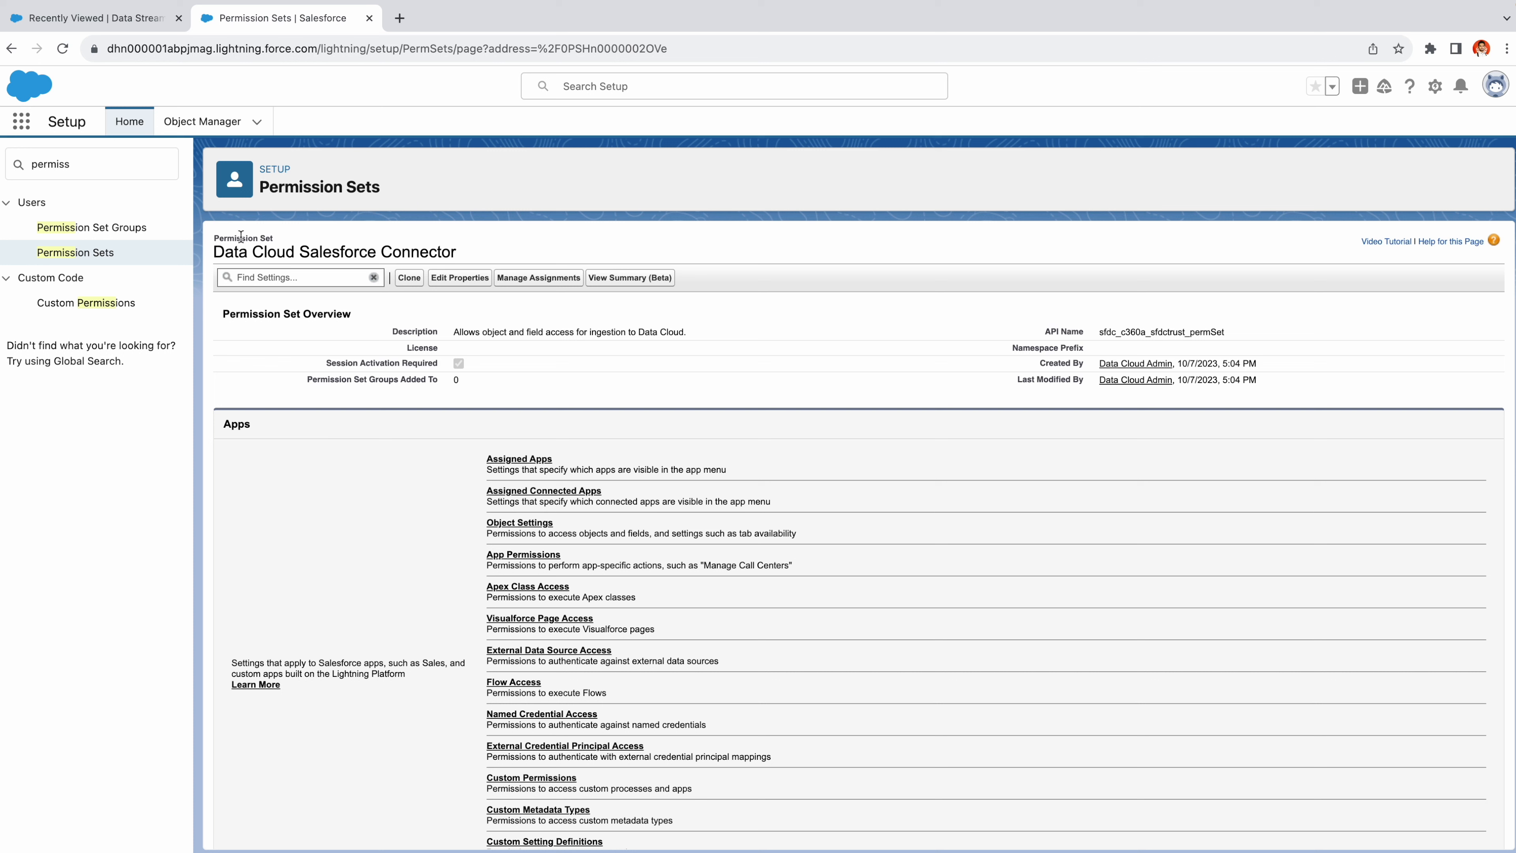
# In the permission set's object settings, grant Read Access to all fields of the Accounts object and save.
pyautogui.moveTo(210, 252); pyautogui.dragTo(478, 247)
pyautogui.click(515, 526)
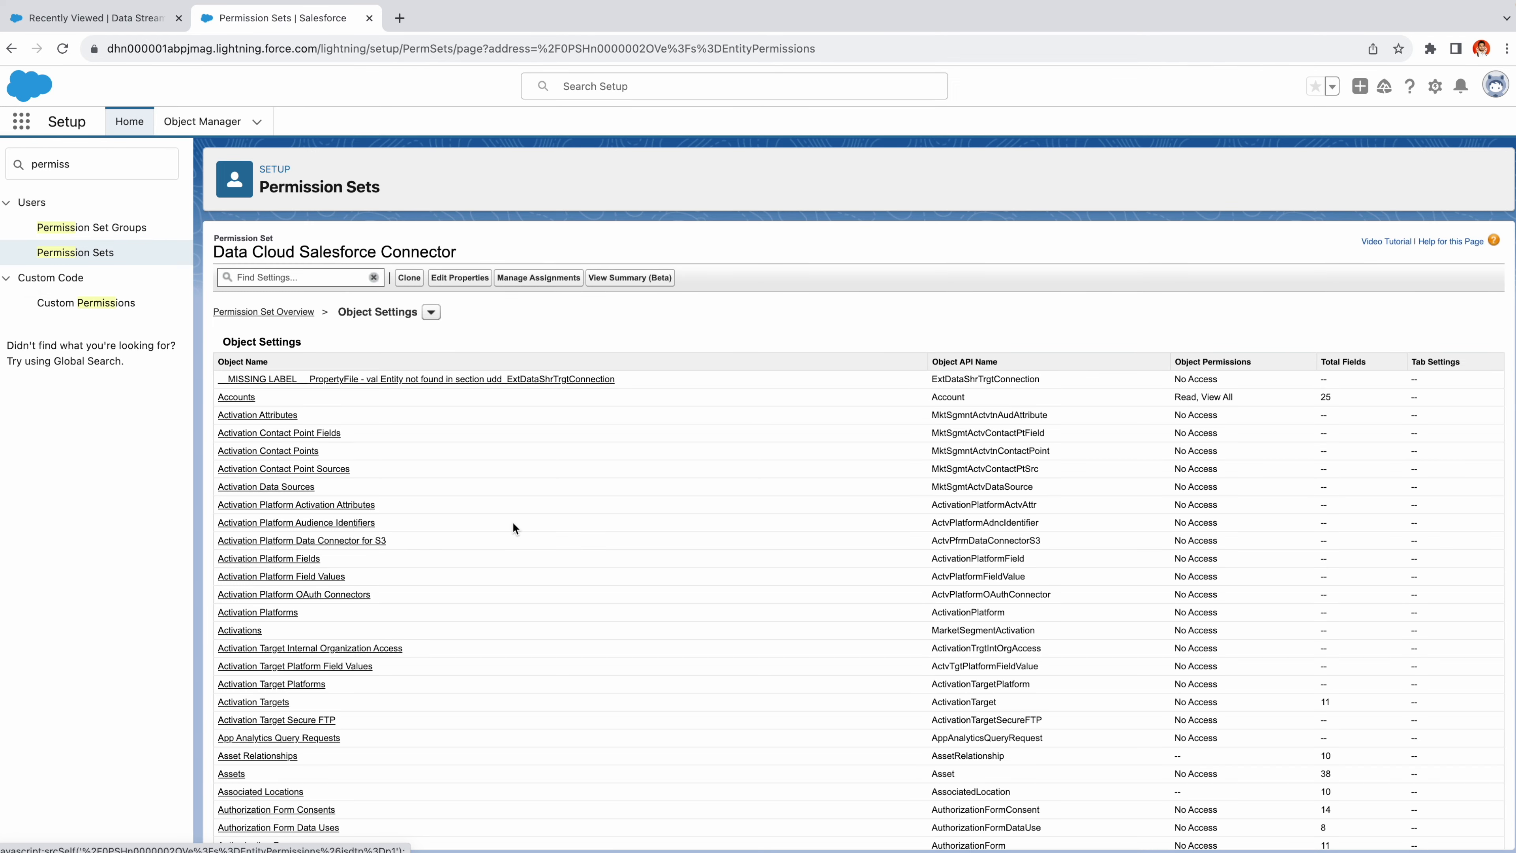
pyautogui.click(248, 396)
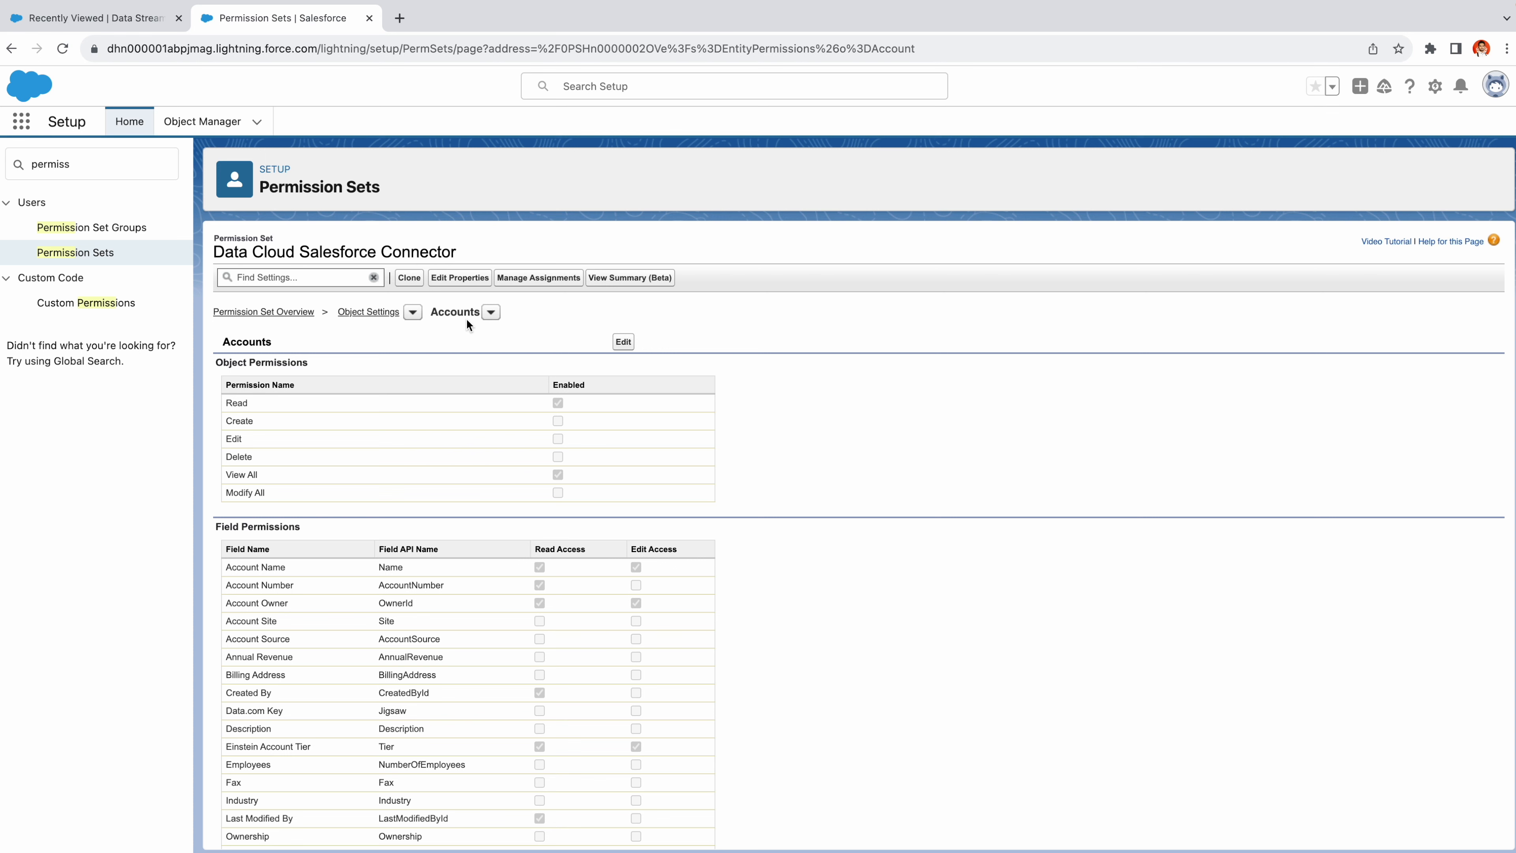
pyautogui.click(625, 340)
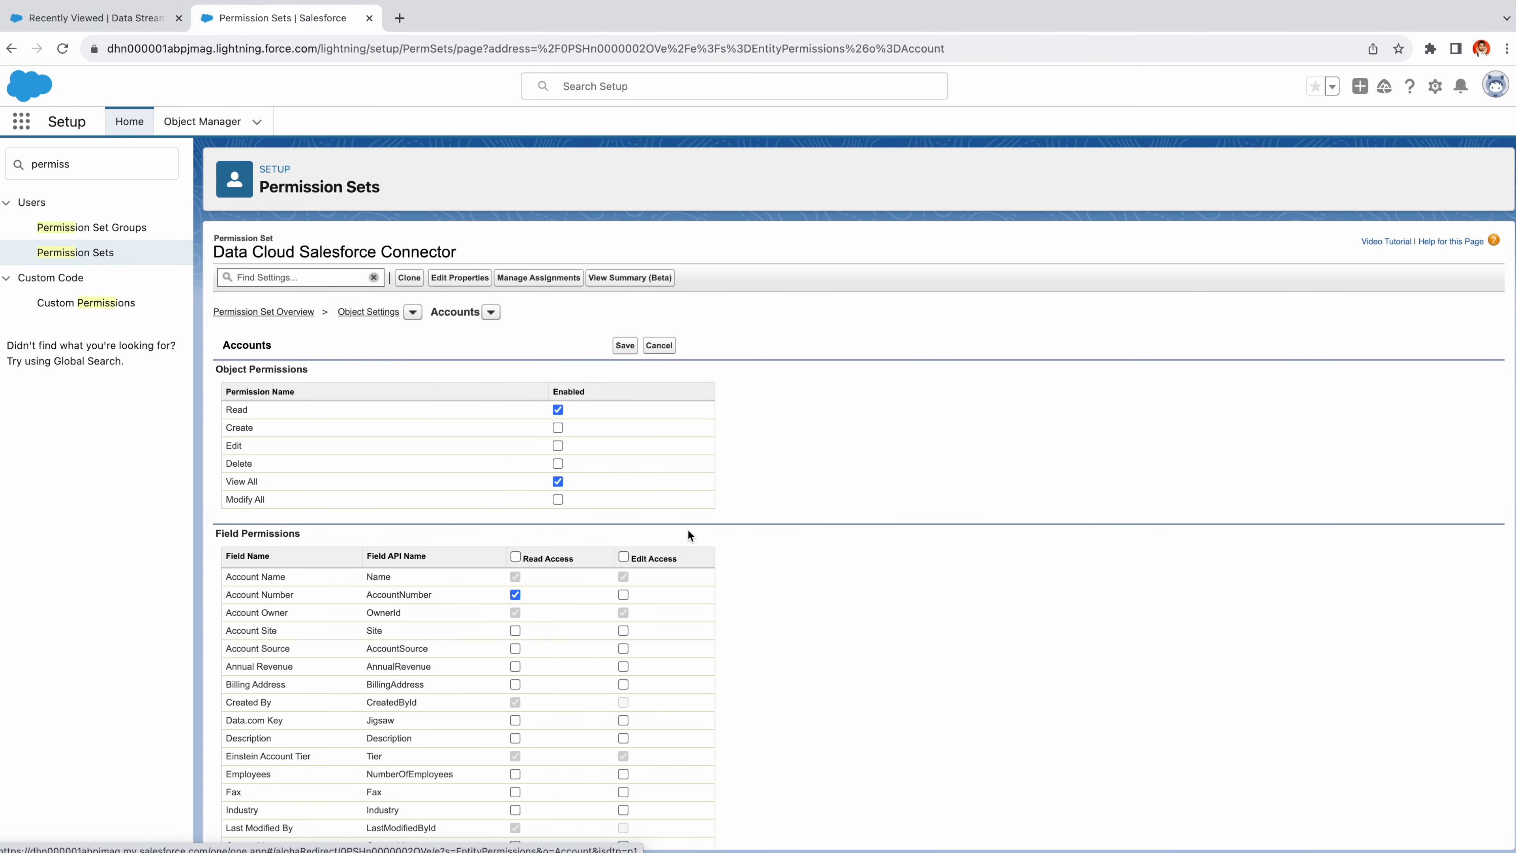
pyautogui.scroll(-3, 688, 530)
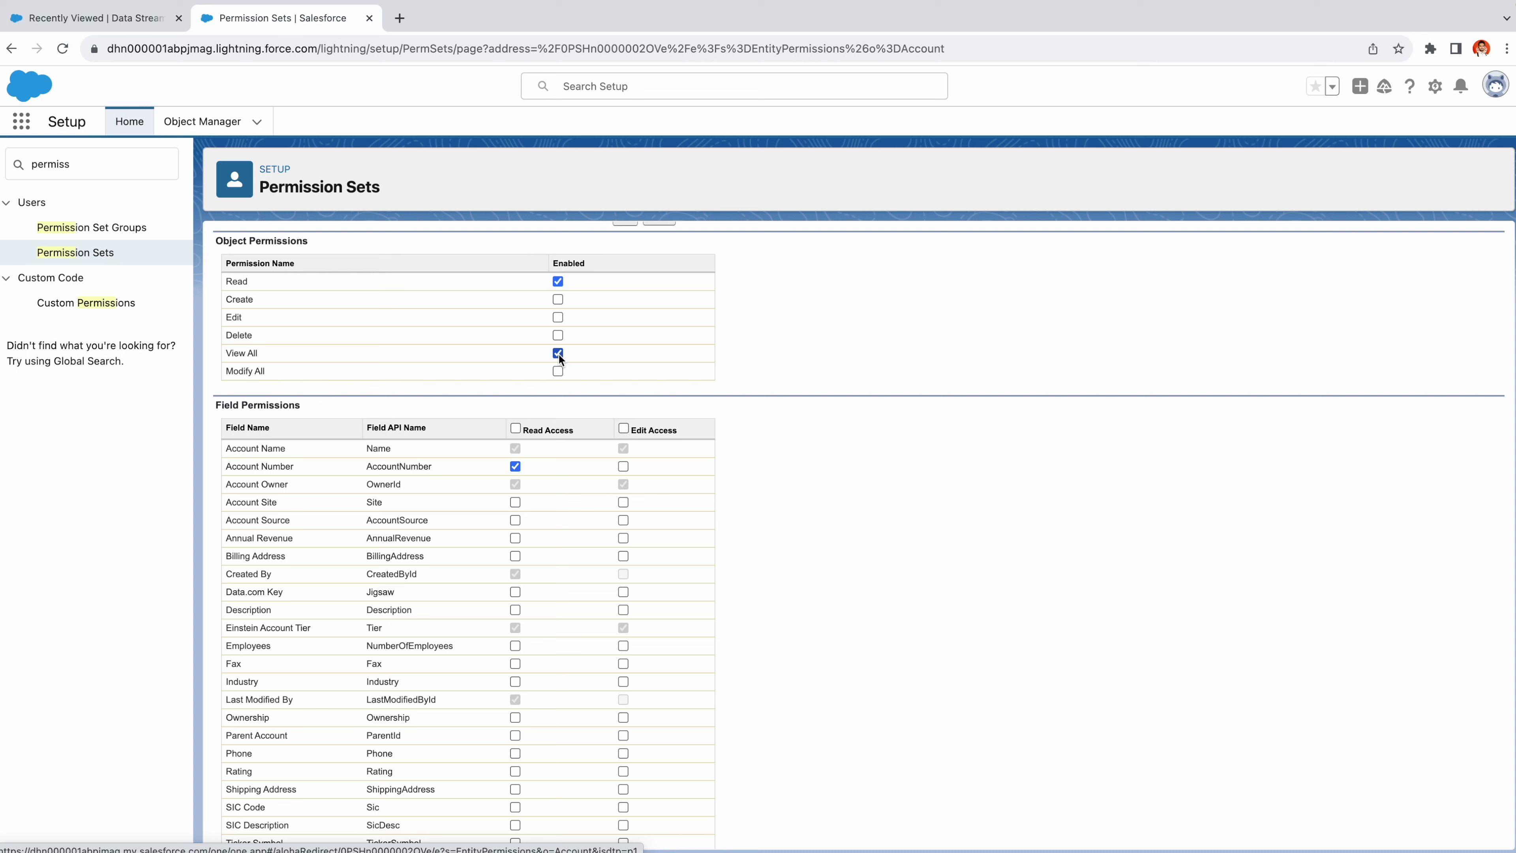
pyautogui.click(516, 429)
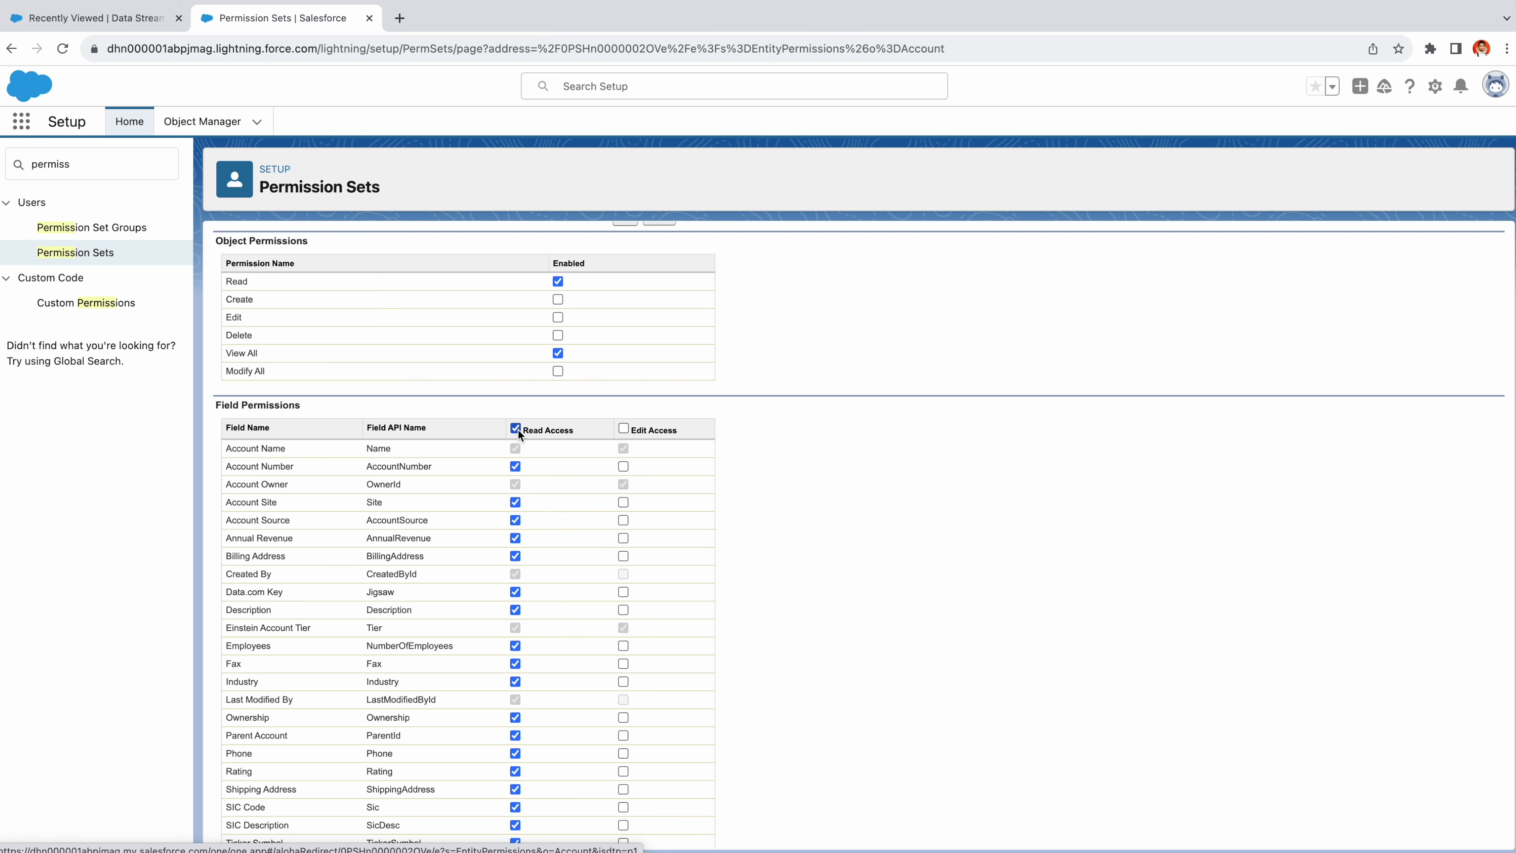
pyautogui.scroll(-2, 518, 429)
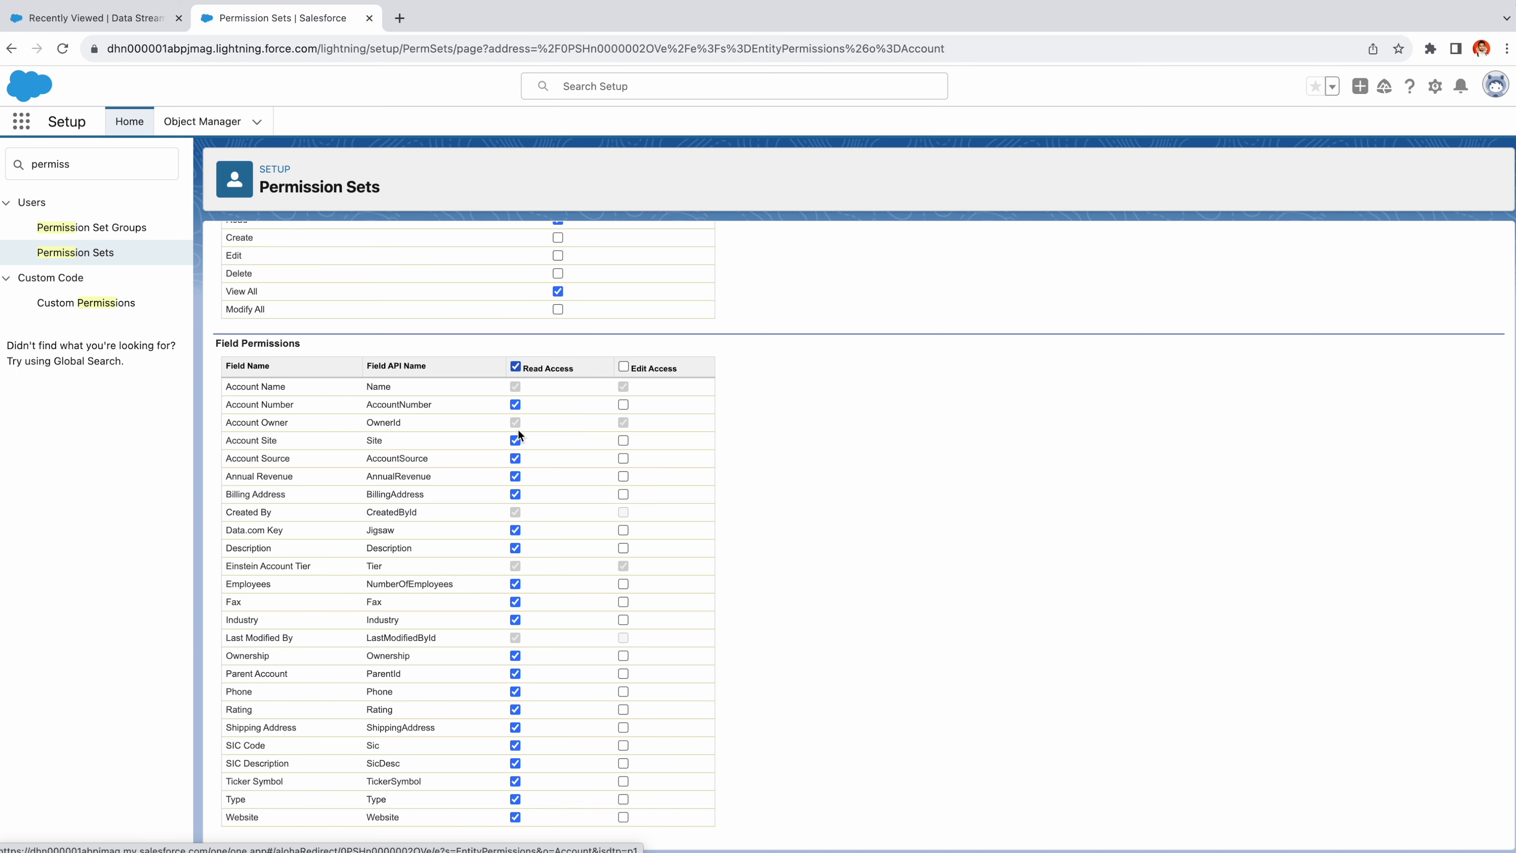
pyautogui.scroll(3, 517, 429)
pyautogui.click(618, 345)
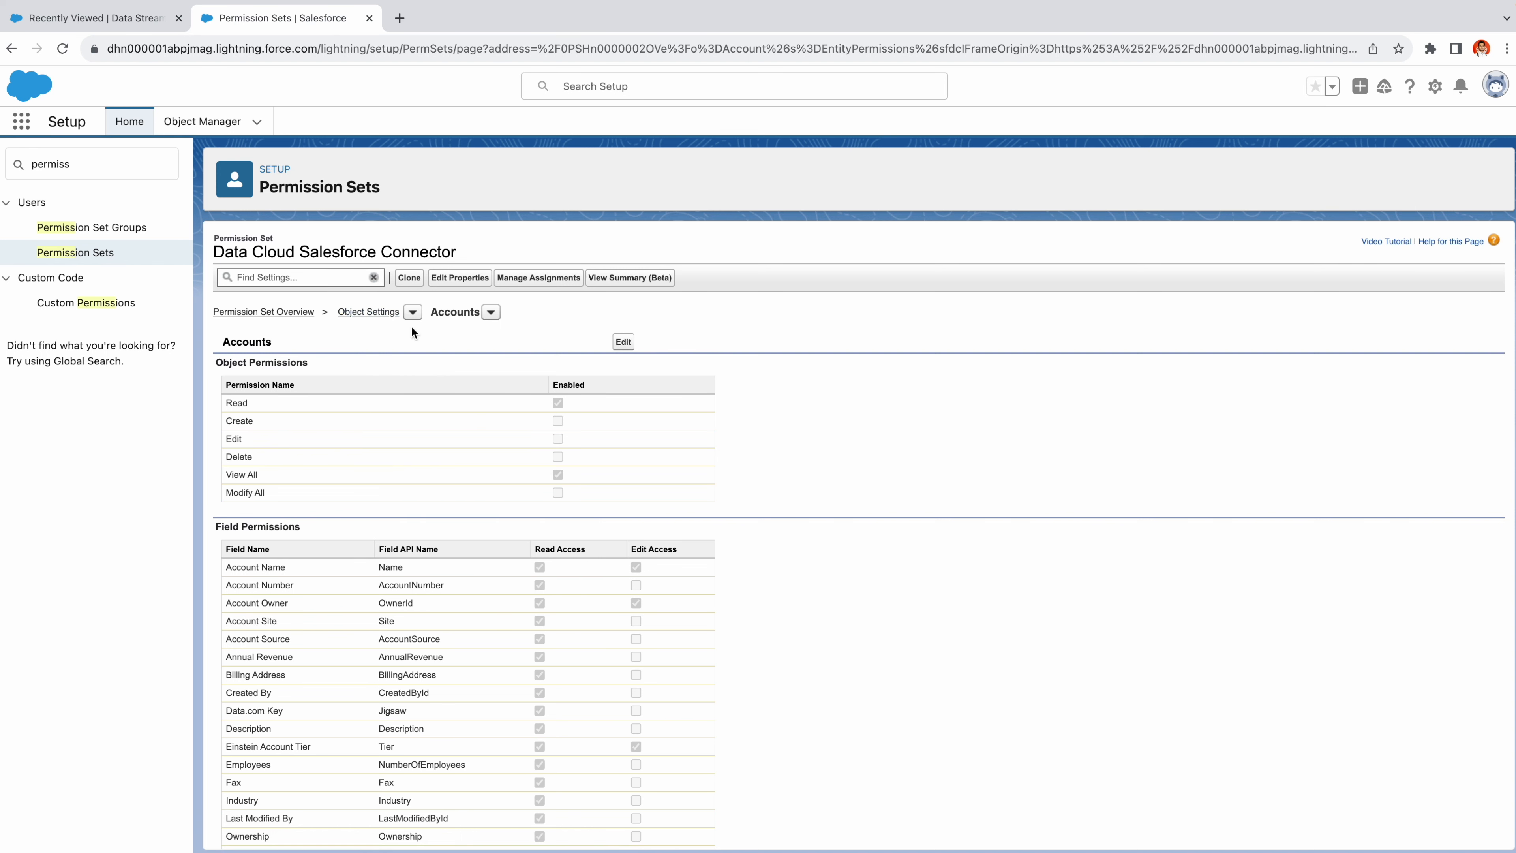
# Return to the permission set's object settings list and locate Cases.
pyautogui.click(358, 312)
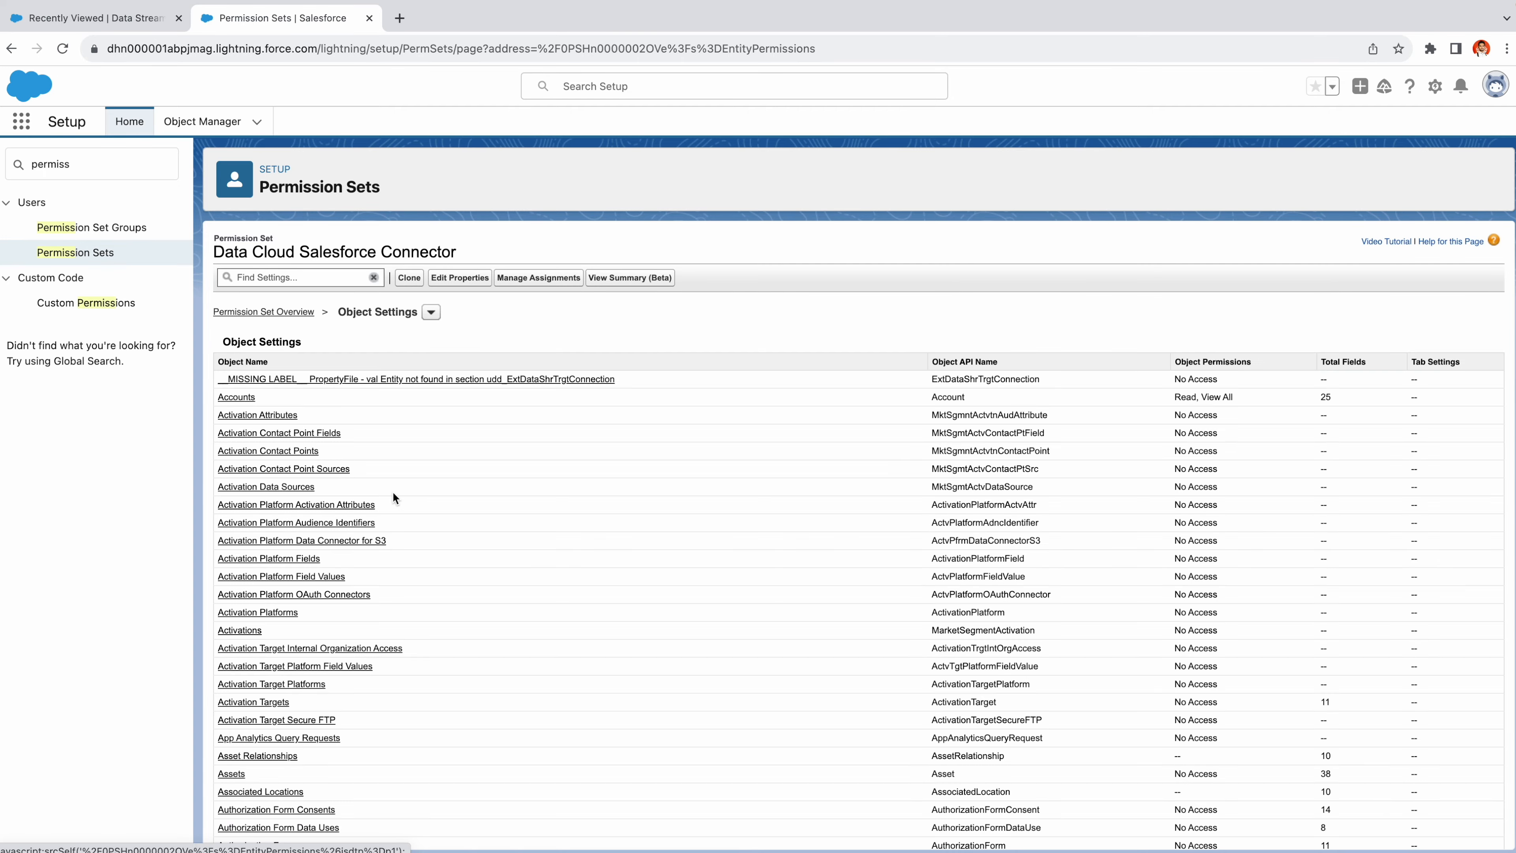
pyautogui.scroll(-8, 392, 491)
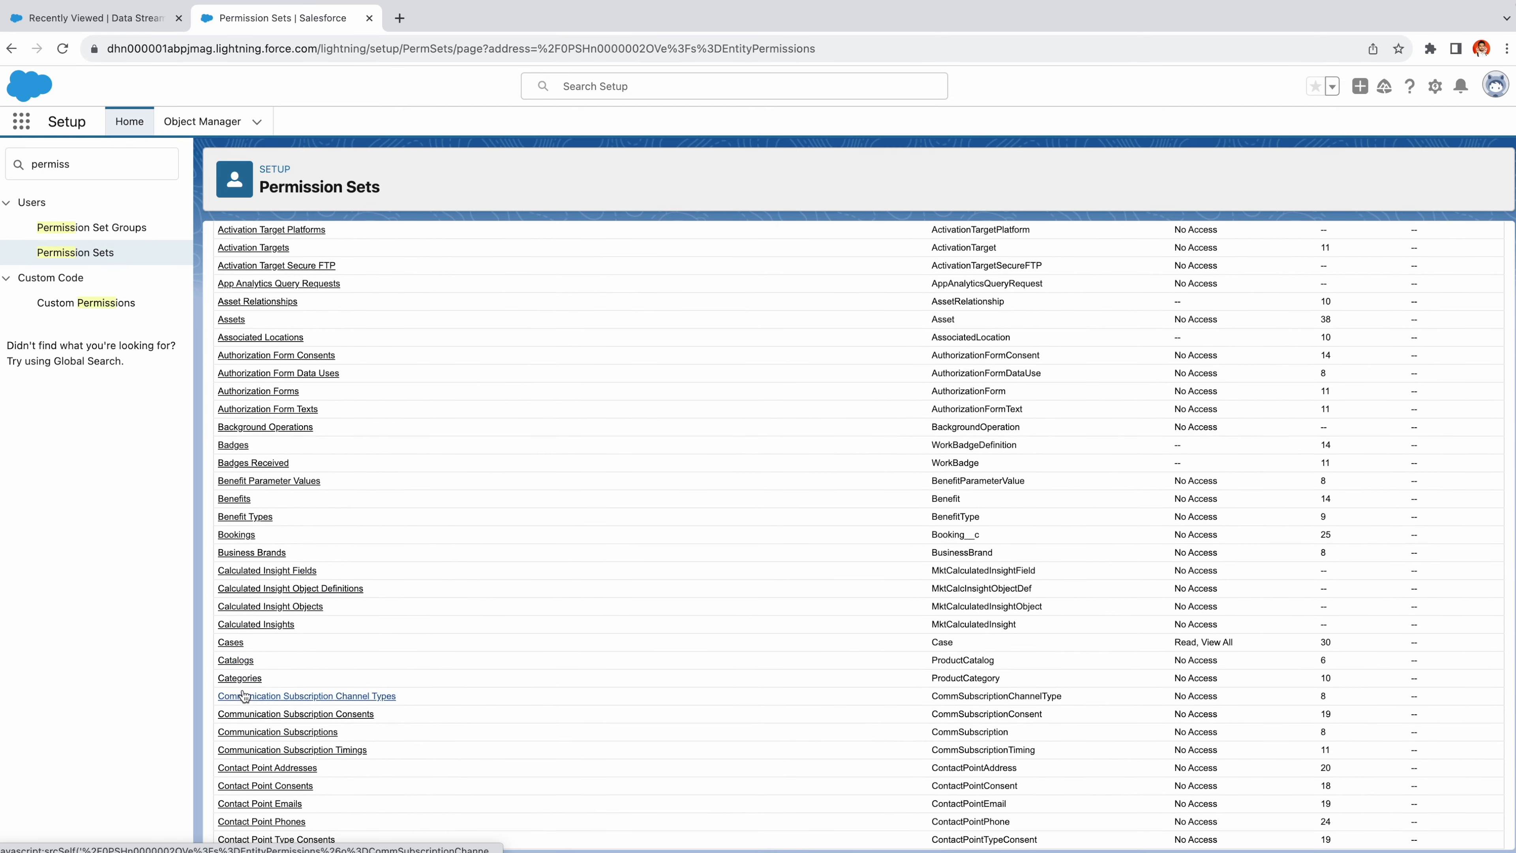
# Start a new data stream in Data Cloud from the Salesforce CRM source and select the Service data bundle.
pyautogui.click(96, 18)
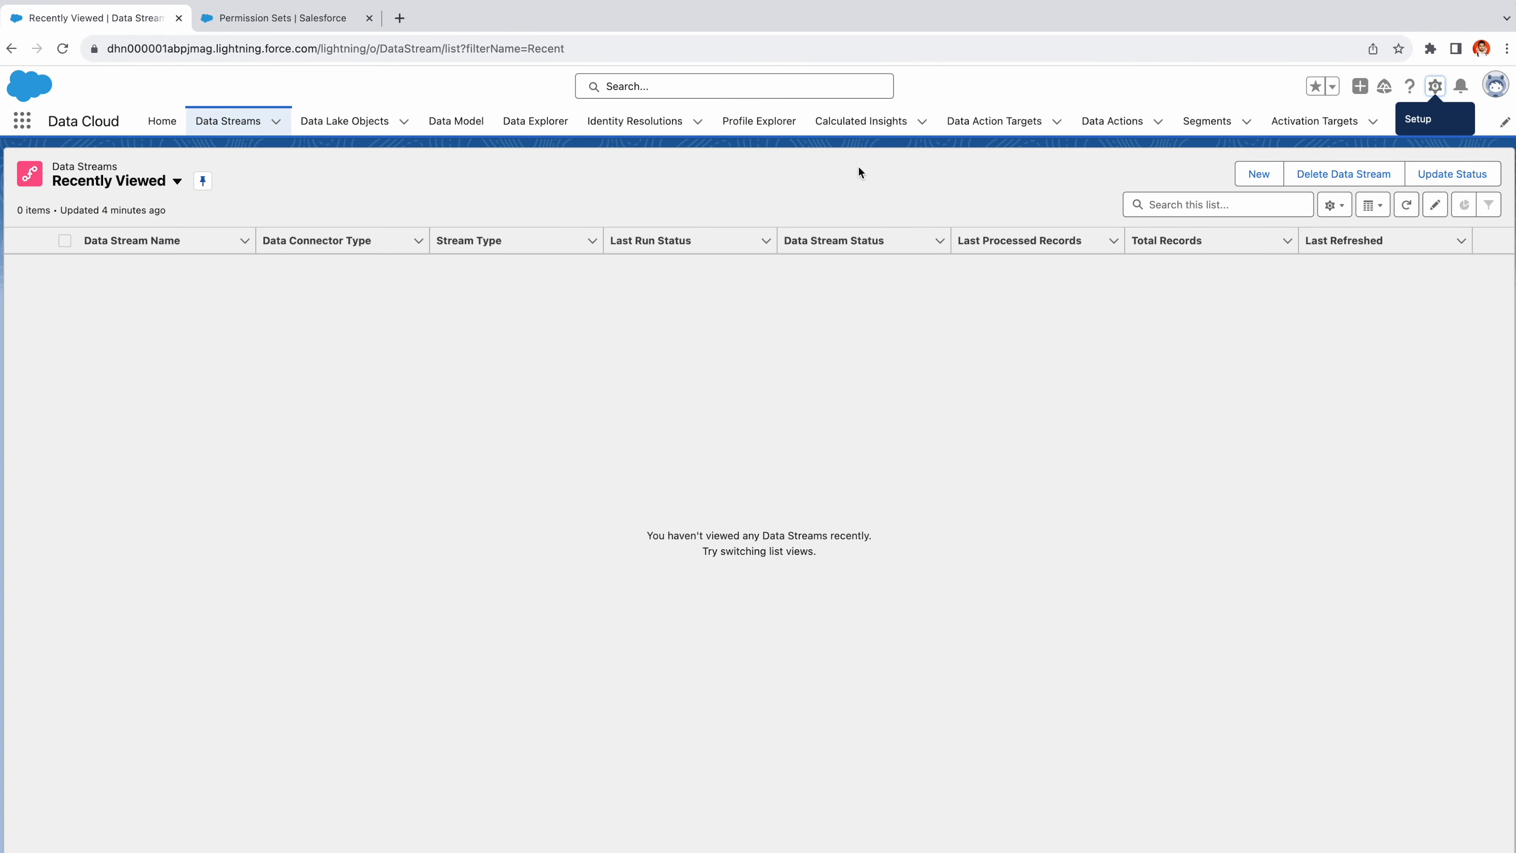
pyautogui.click(1258, 173)
pyautogui.click(214, 368)
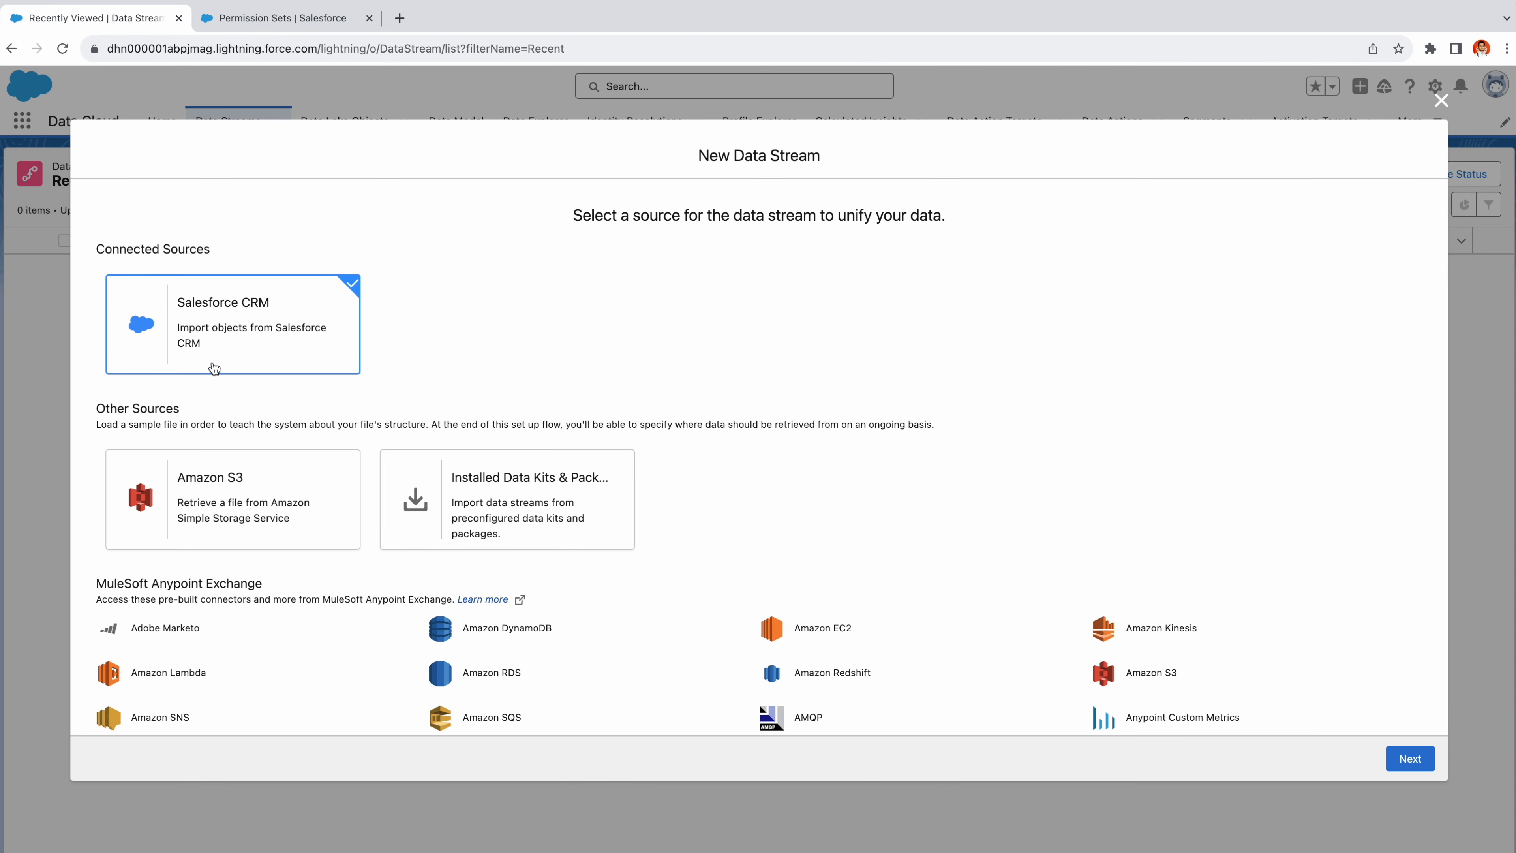
pyautogui.click(1402, 757)
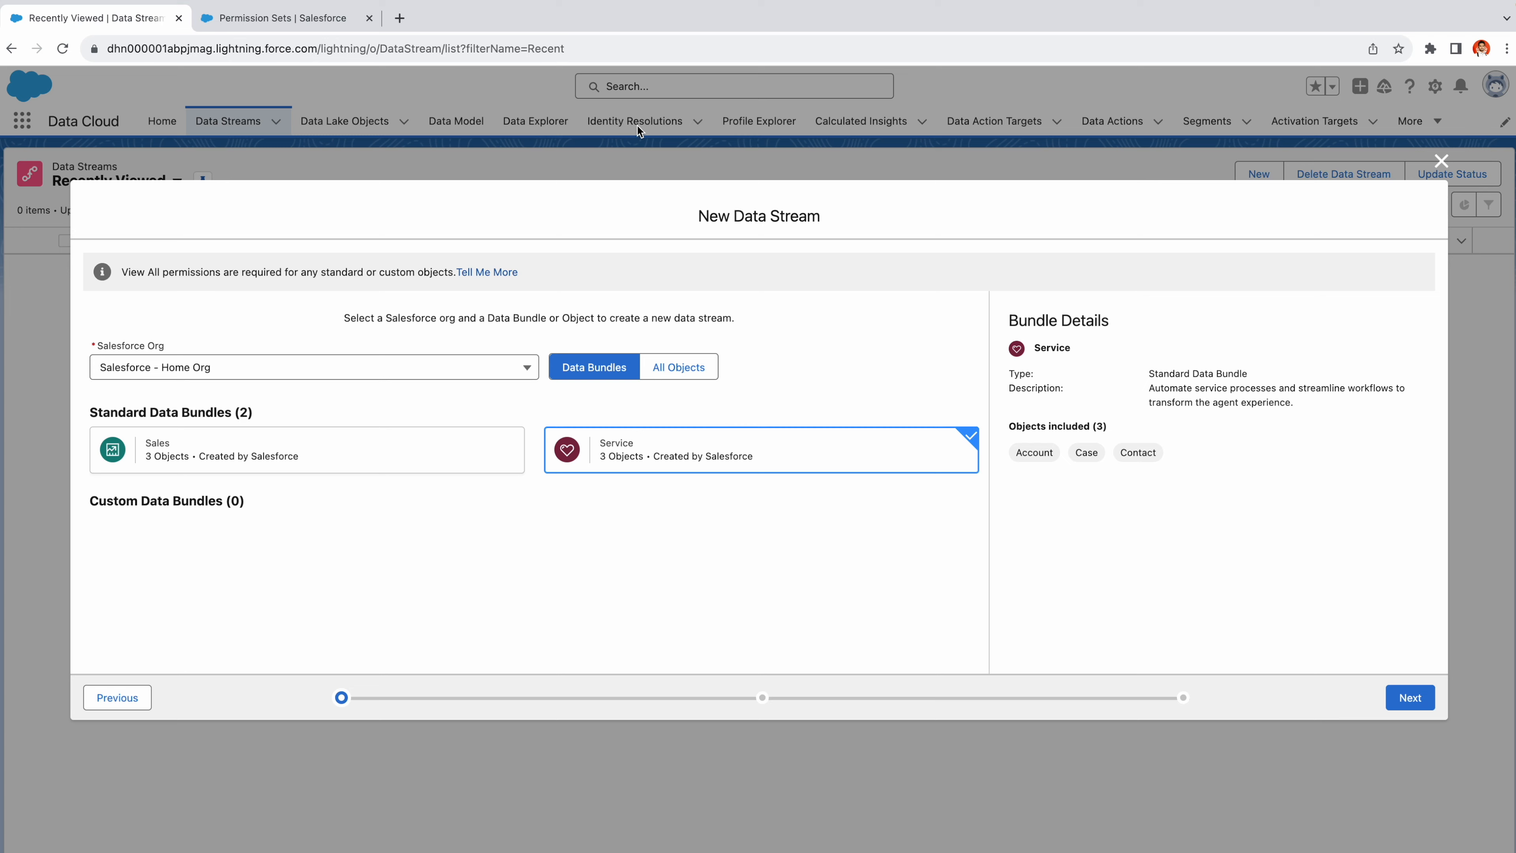
# In the Data Cloud Salesforce Connector permission set, grant Read Access to all fields of the Cases object and save.
pyautogui.click(280, 18)
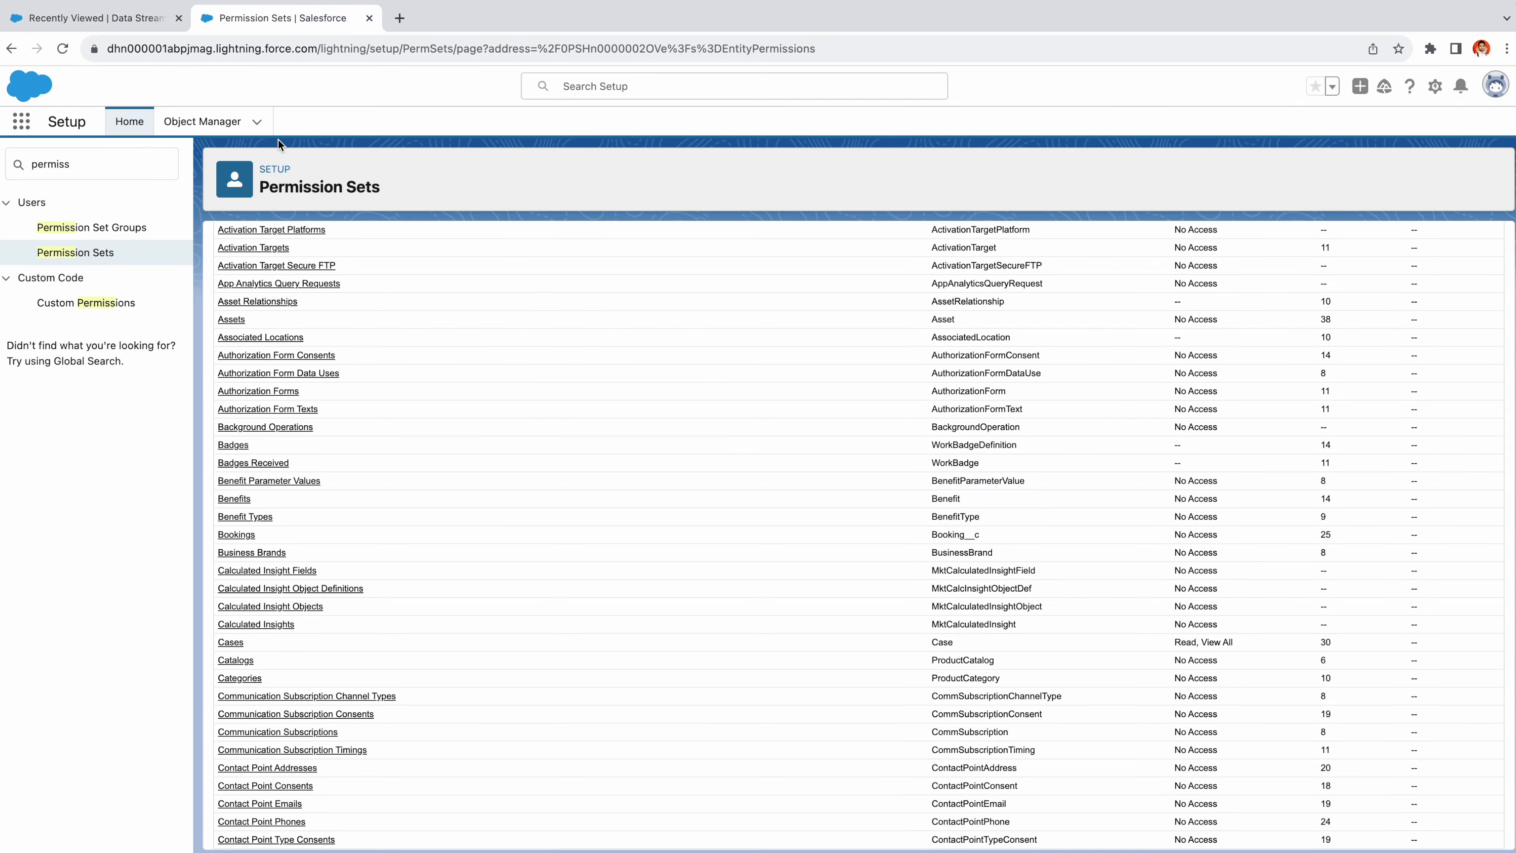
pyautogui.click(235, 642)
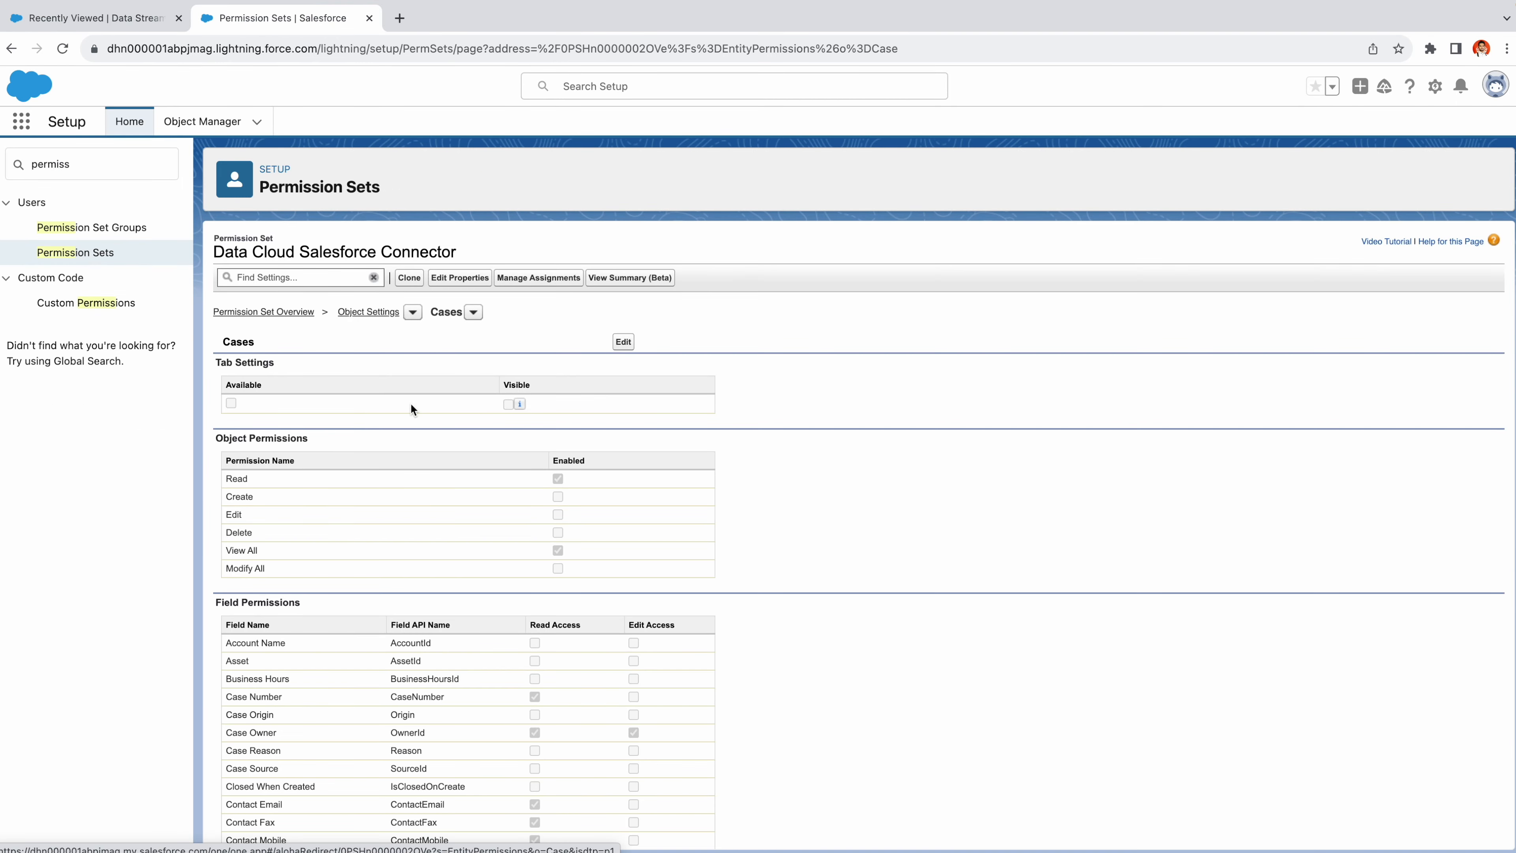
pyautogui.click(622, 341)
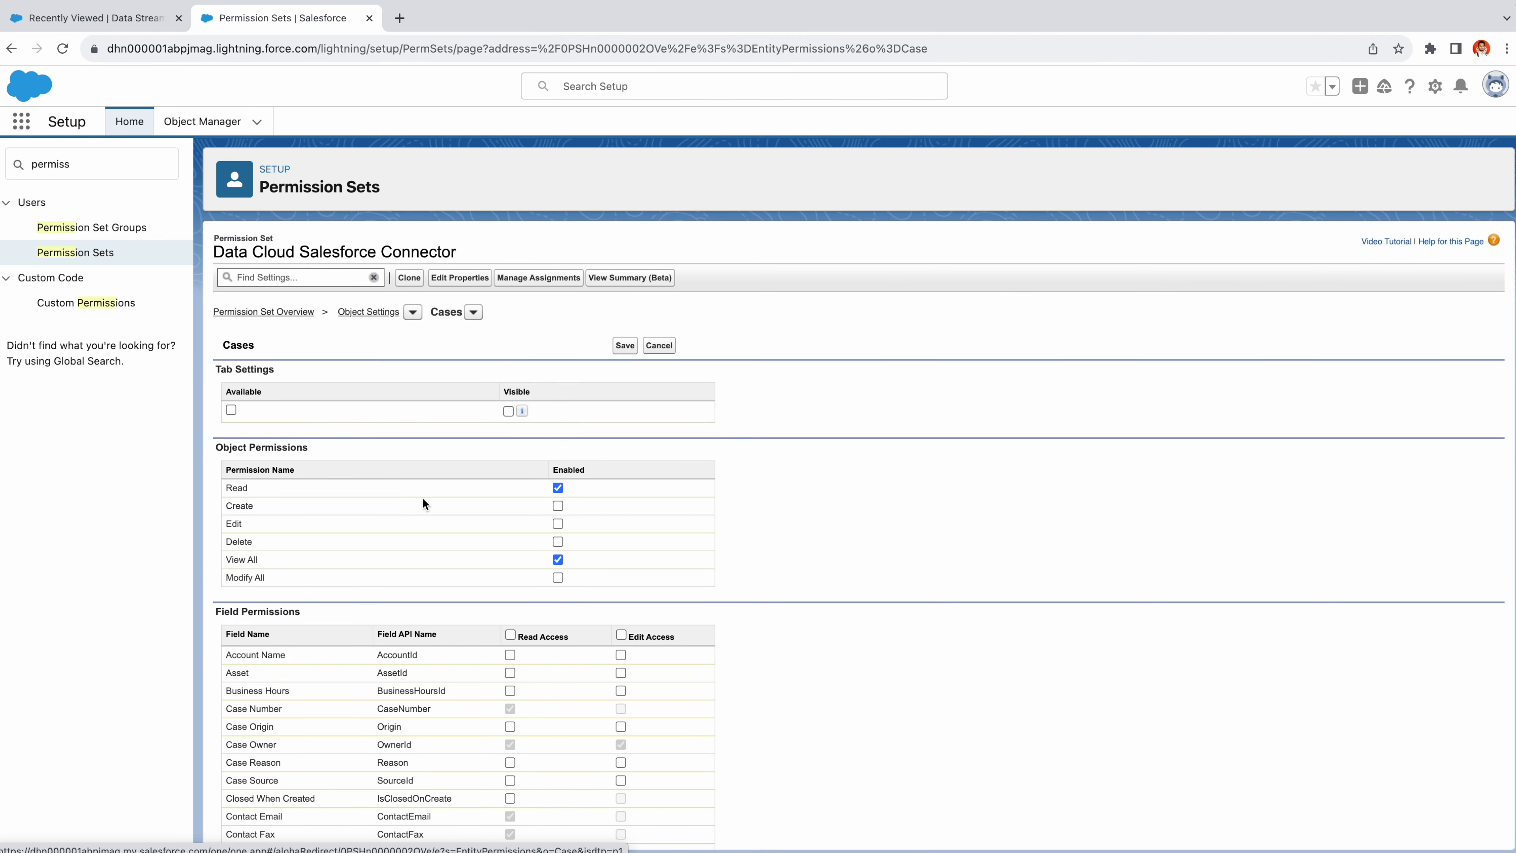
pyautogui.scroll(-3, 527, 611)
pyautogui.click(509, 479)
pyautogui.scroll(-3, 490, 591)
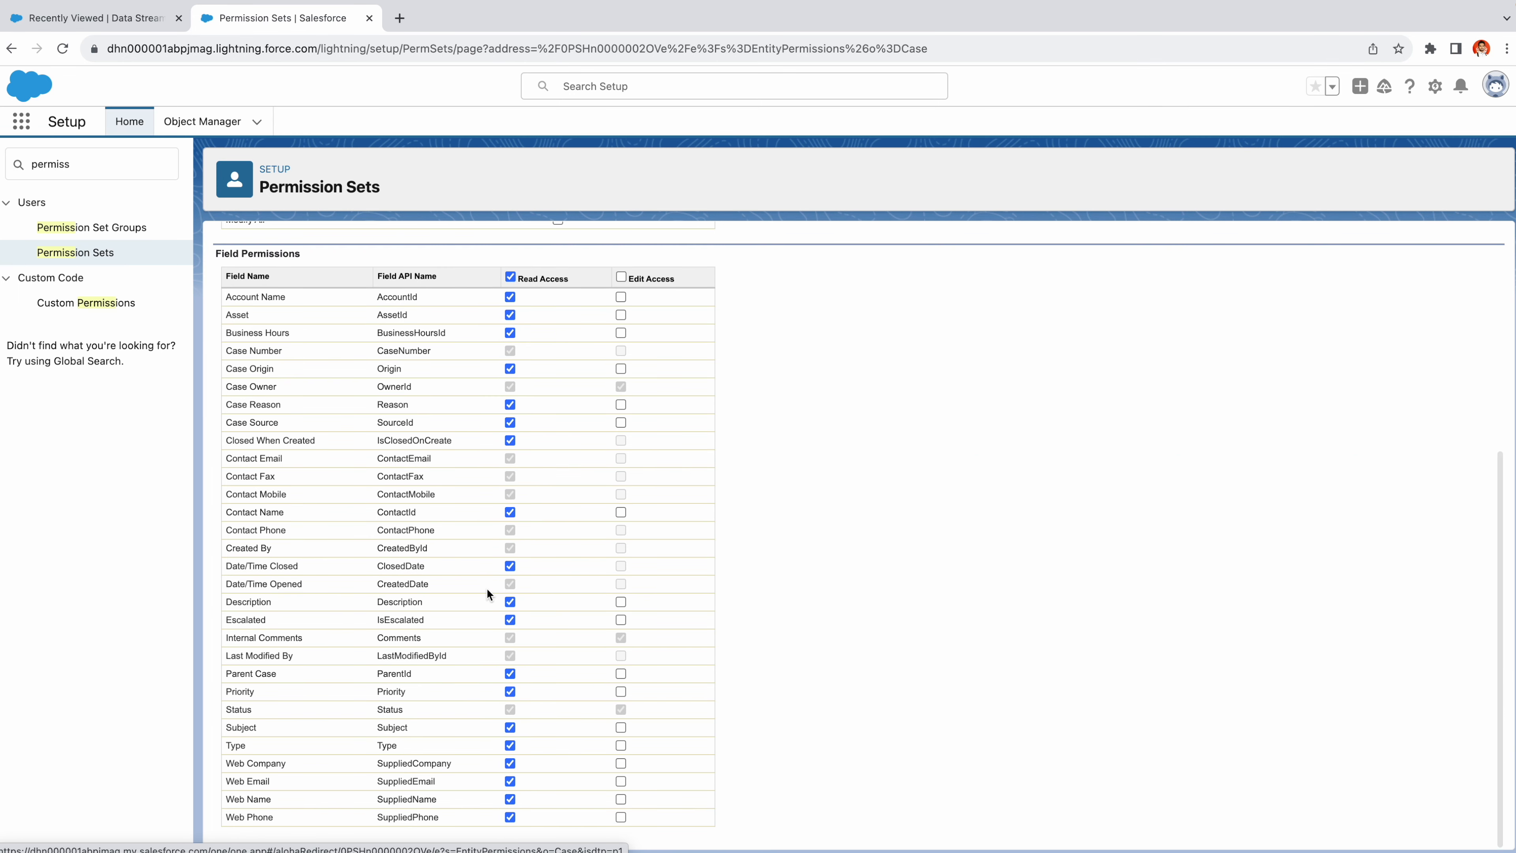
pyautogui.scroll(6, 488, 591)
pyautogui.click(624, 345)
# Return to the permission set's object settings list and open the Contacts object.
pyautogui.click(95, 18)
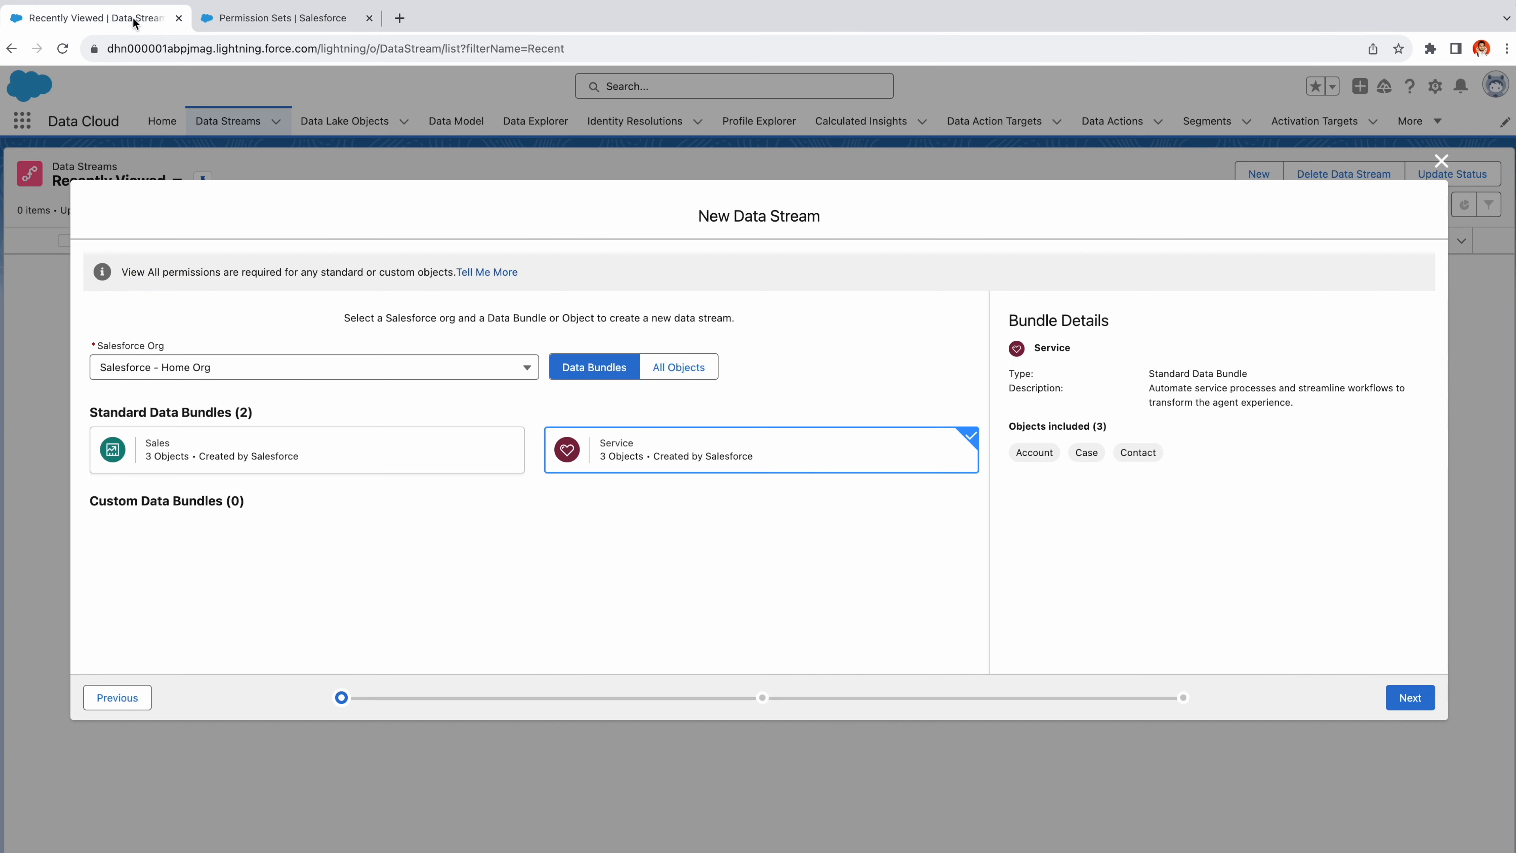
pyautogui.click(252, 14)
pyautogui.click(360, 311)
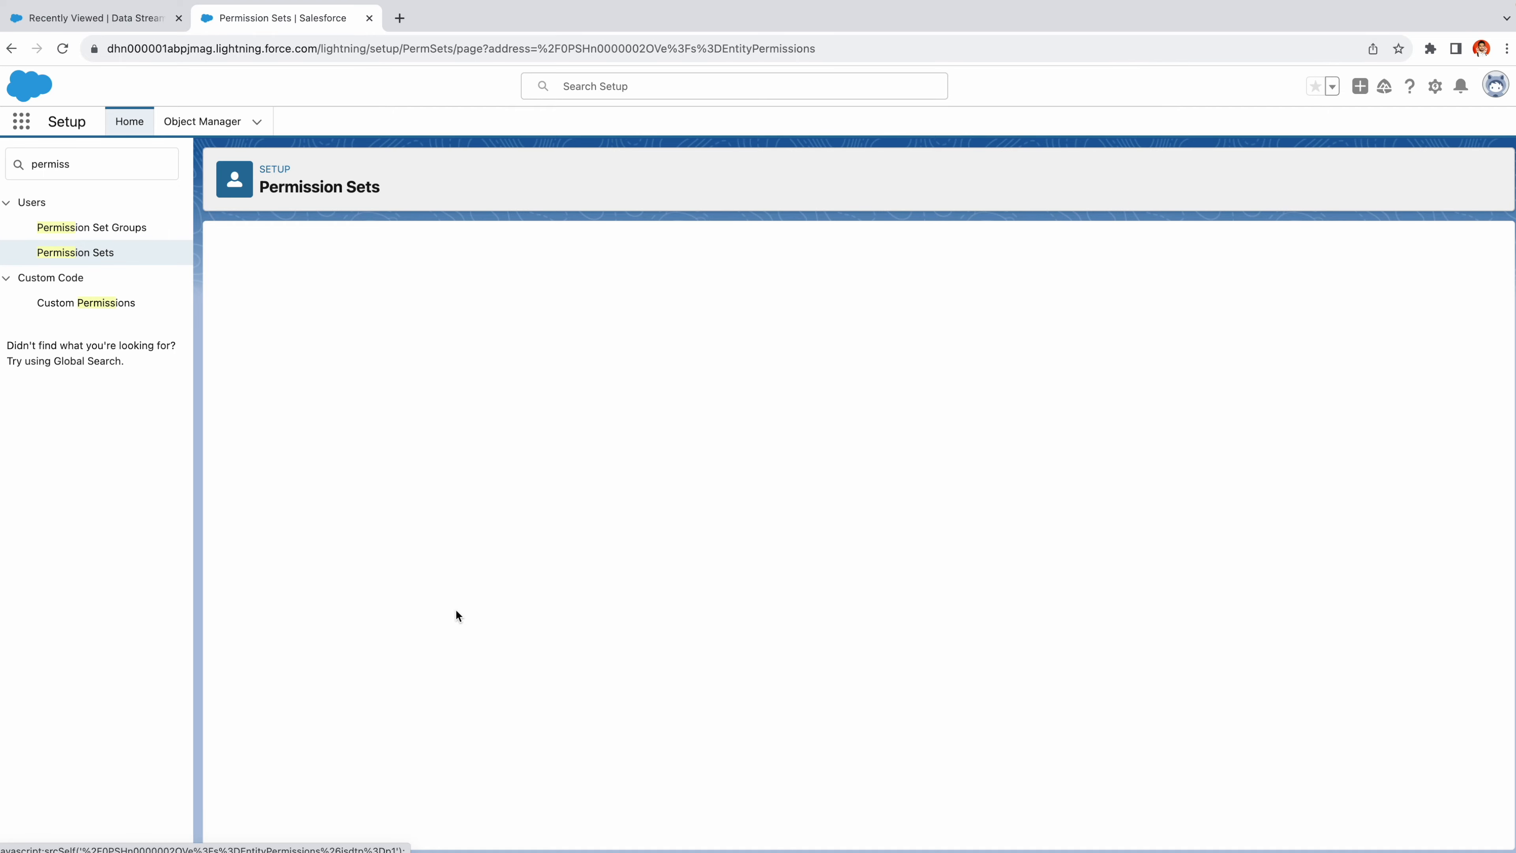
pyautogui.scroll(-5, 456, 610)
pyautogui.scroll(-4, 455, 609)
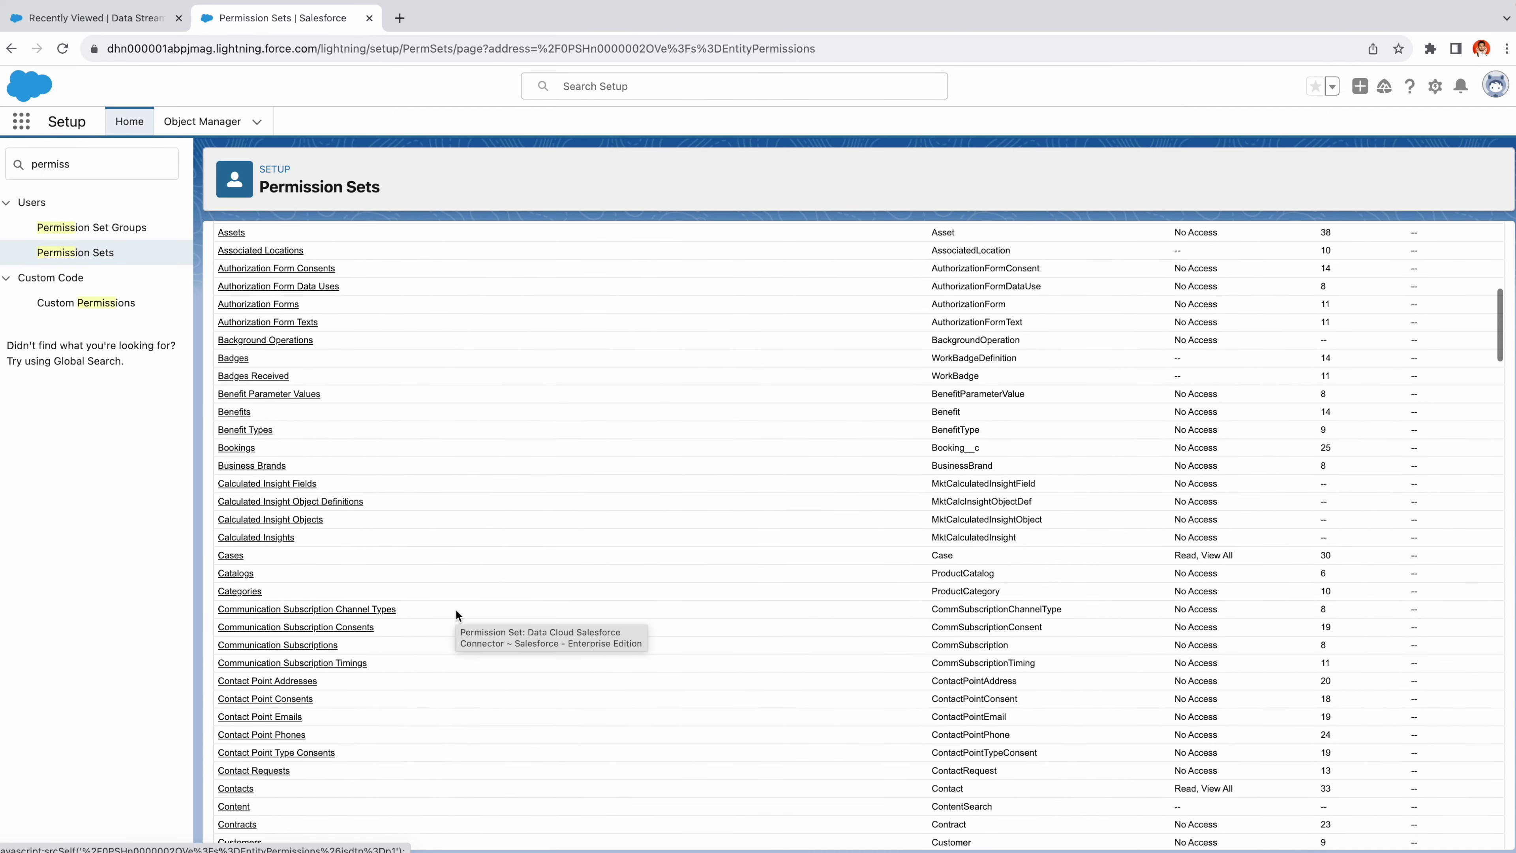
pyautogui.scroll(-1, 255, 577)
pyautogui.scroll(-1, 255, 578)
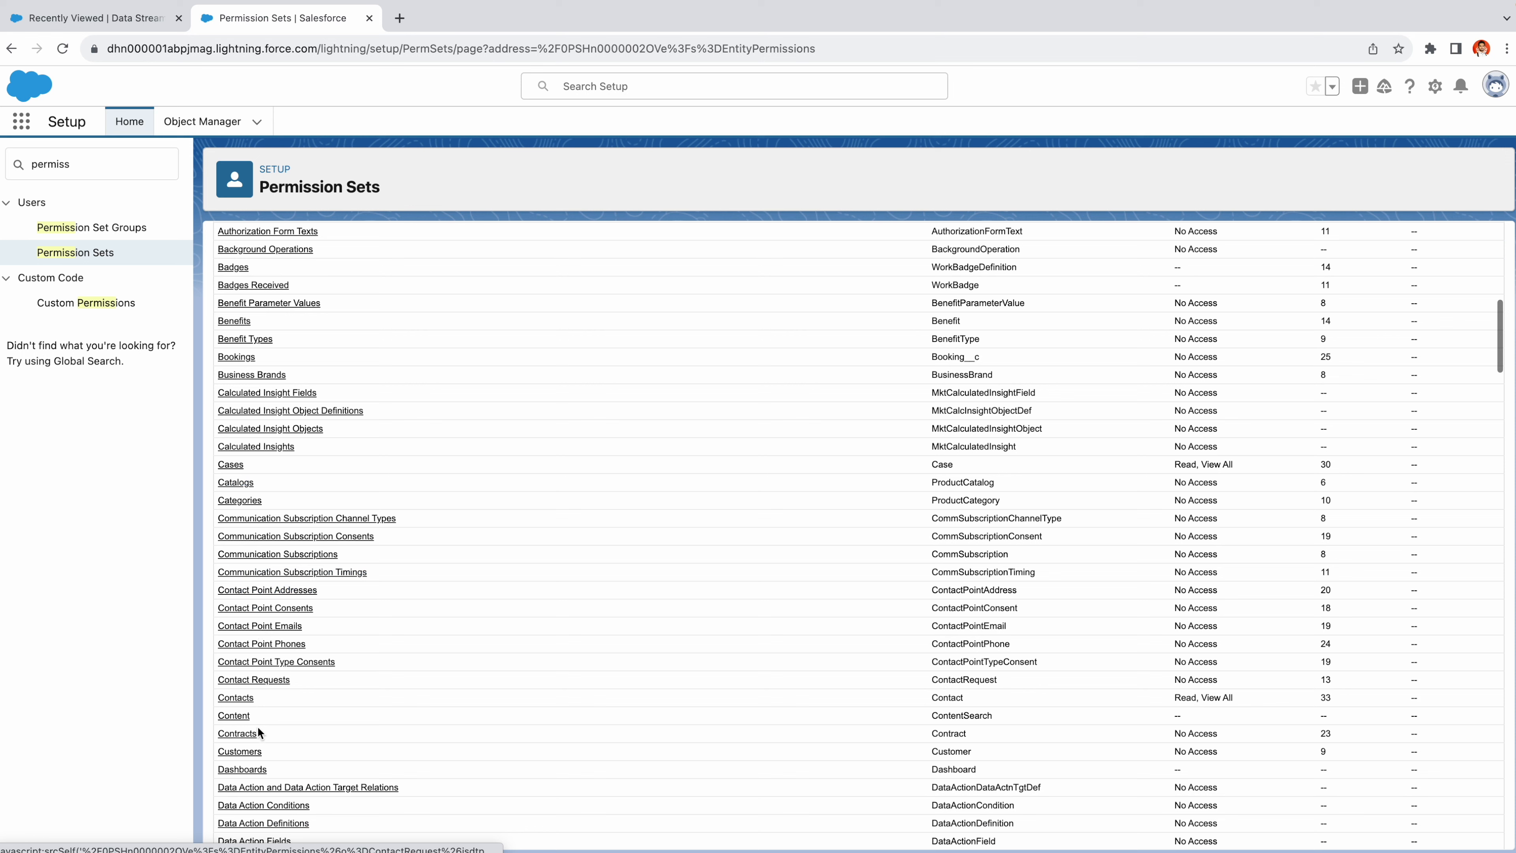
pyautogui.click(235, 698)
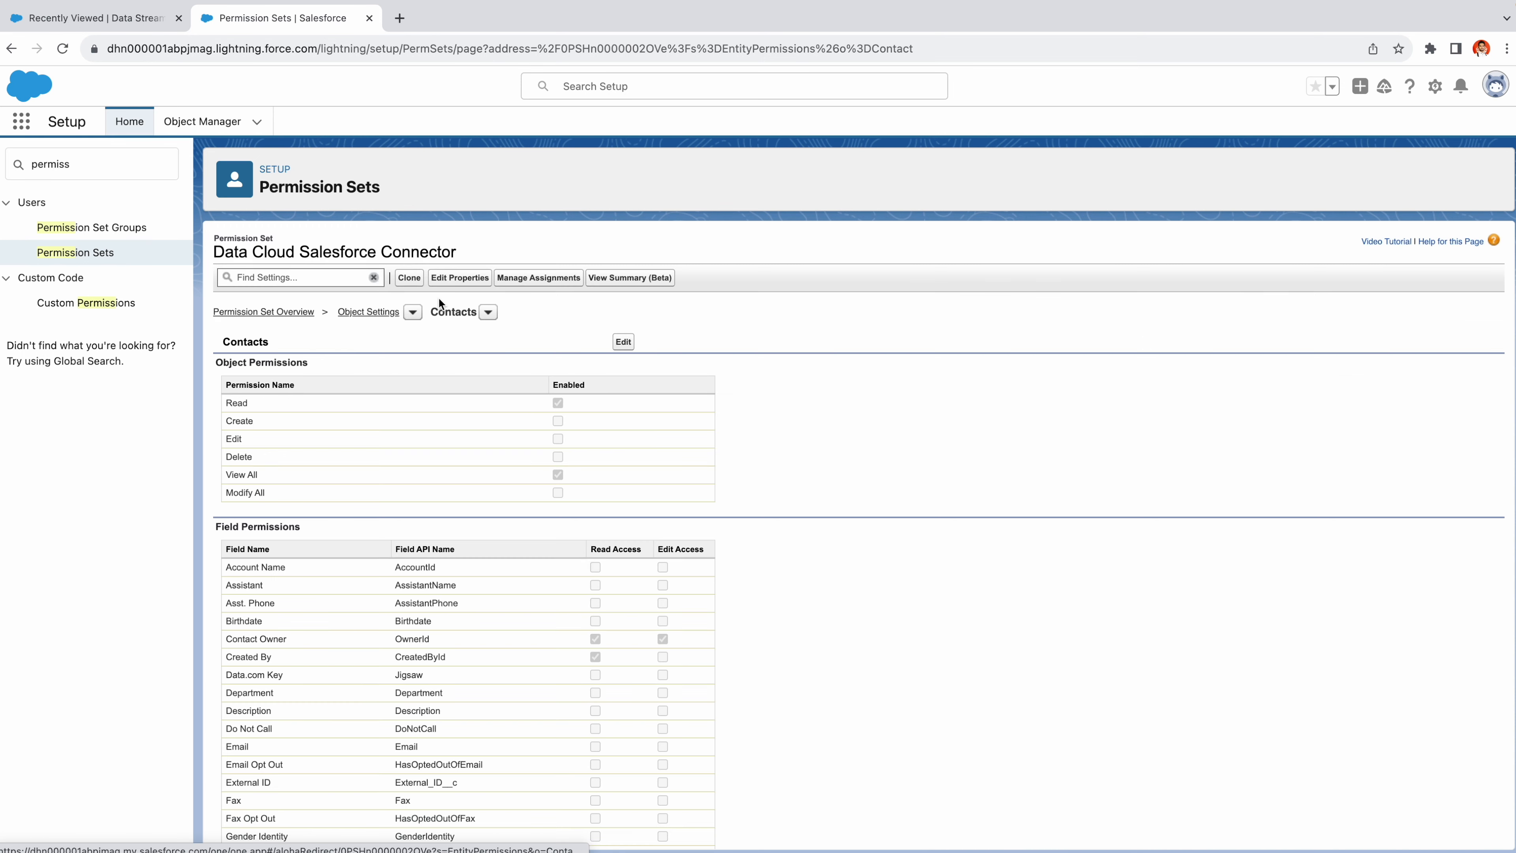
# Select Read Access for all fields of the Contacts object and save.
pyautogui.click(620, 341)
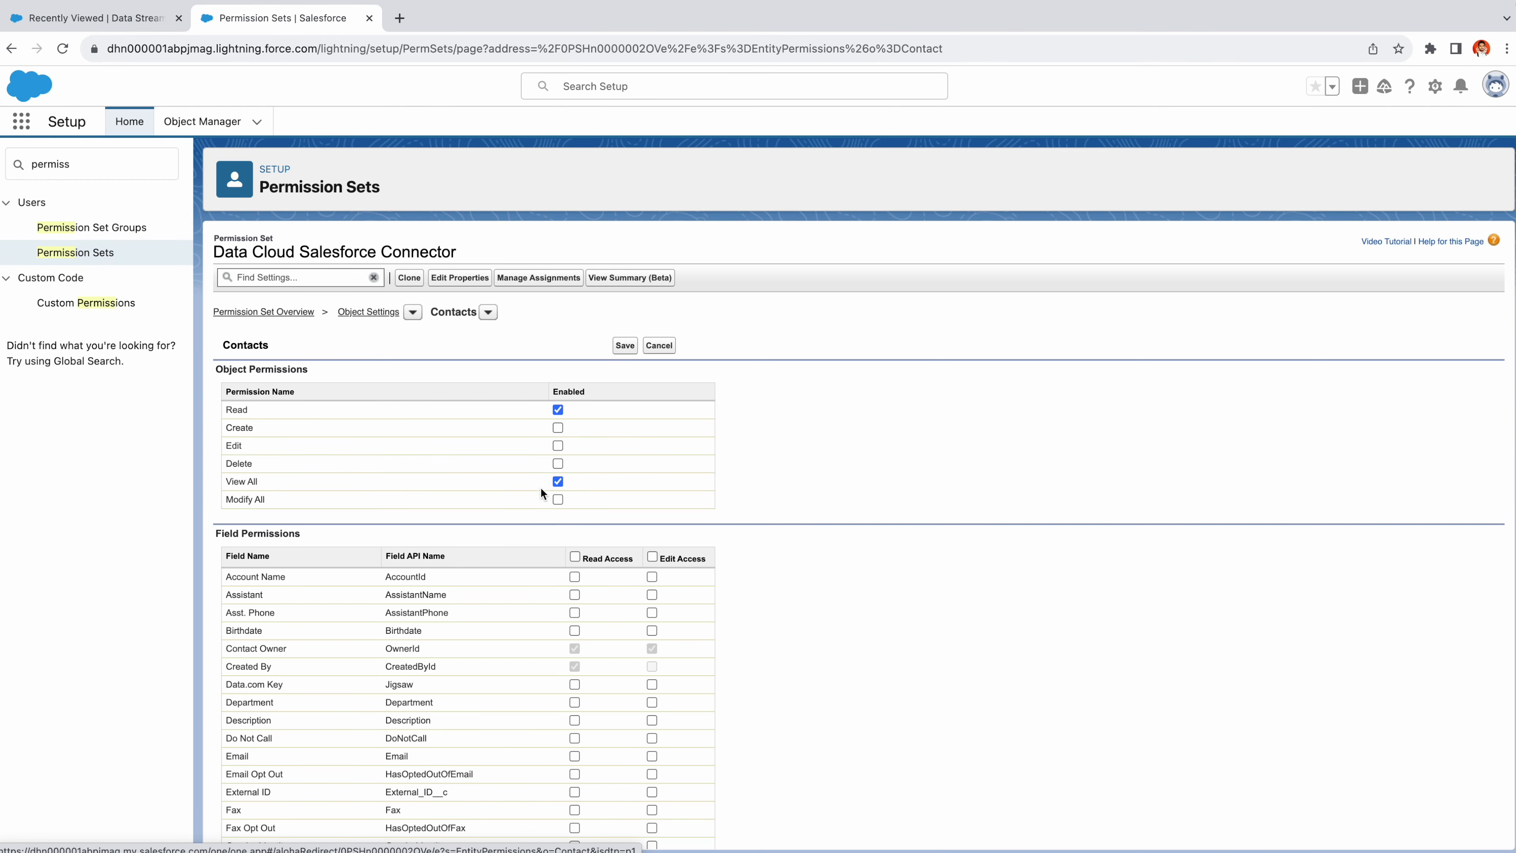
pyautogui.click(574, 557)
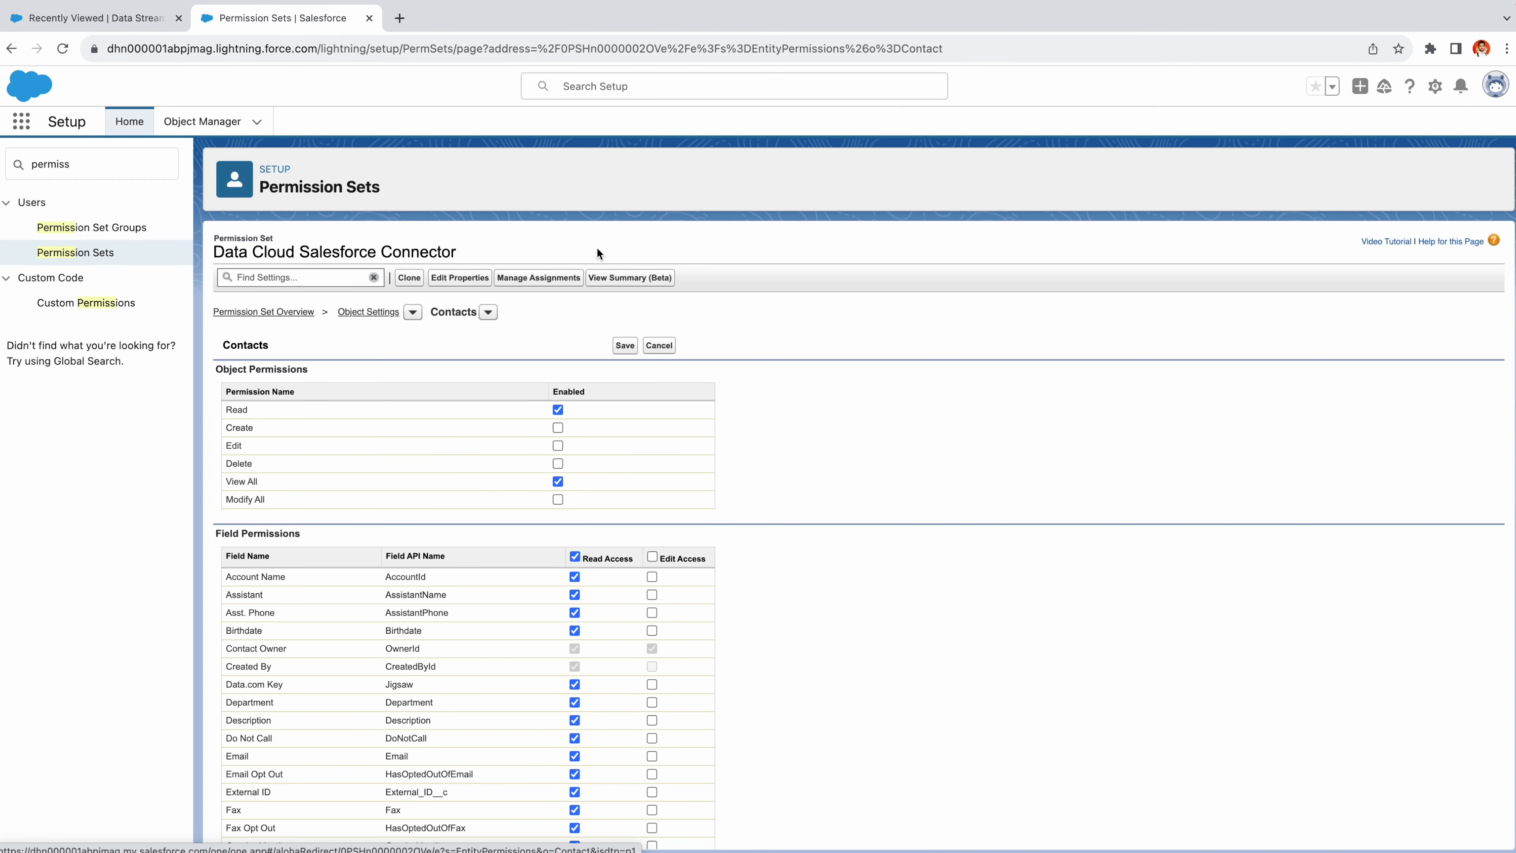
pyautogui.click(622, 345)
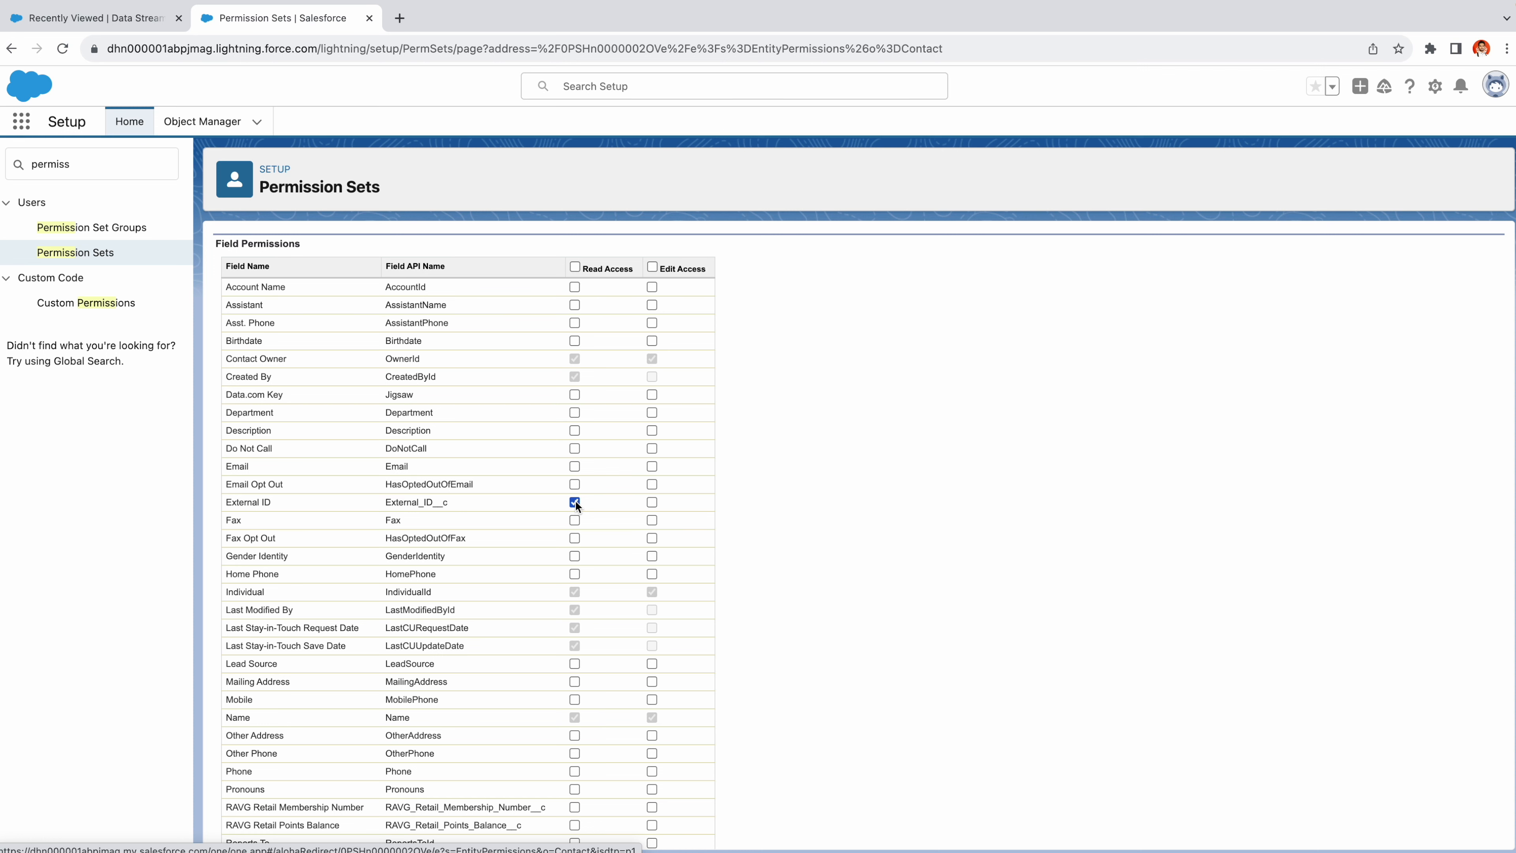
# Limit the added Contacts Read Access to the External ID and RAVG Retail Membership Number fields and save.
pyautogui.scroll(-1, 591, 771)
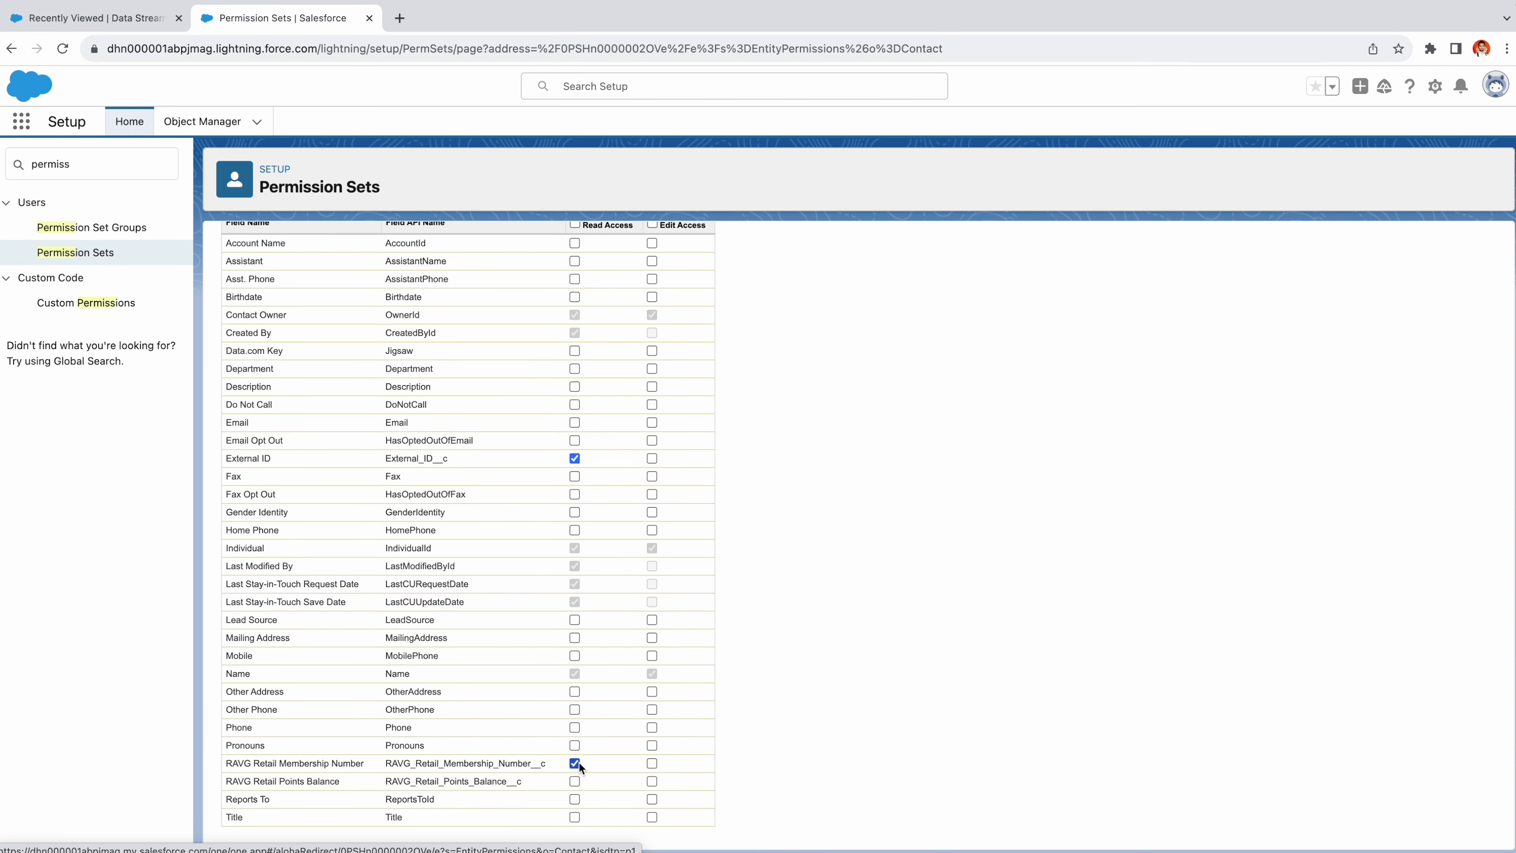
pyautogui.scroll(8, 620, 351)
pyautogui.click(622, 346)
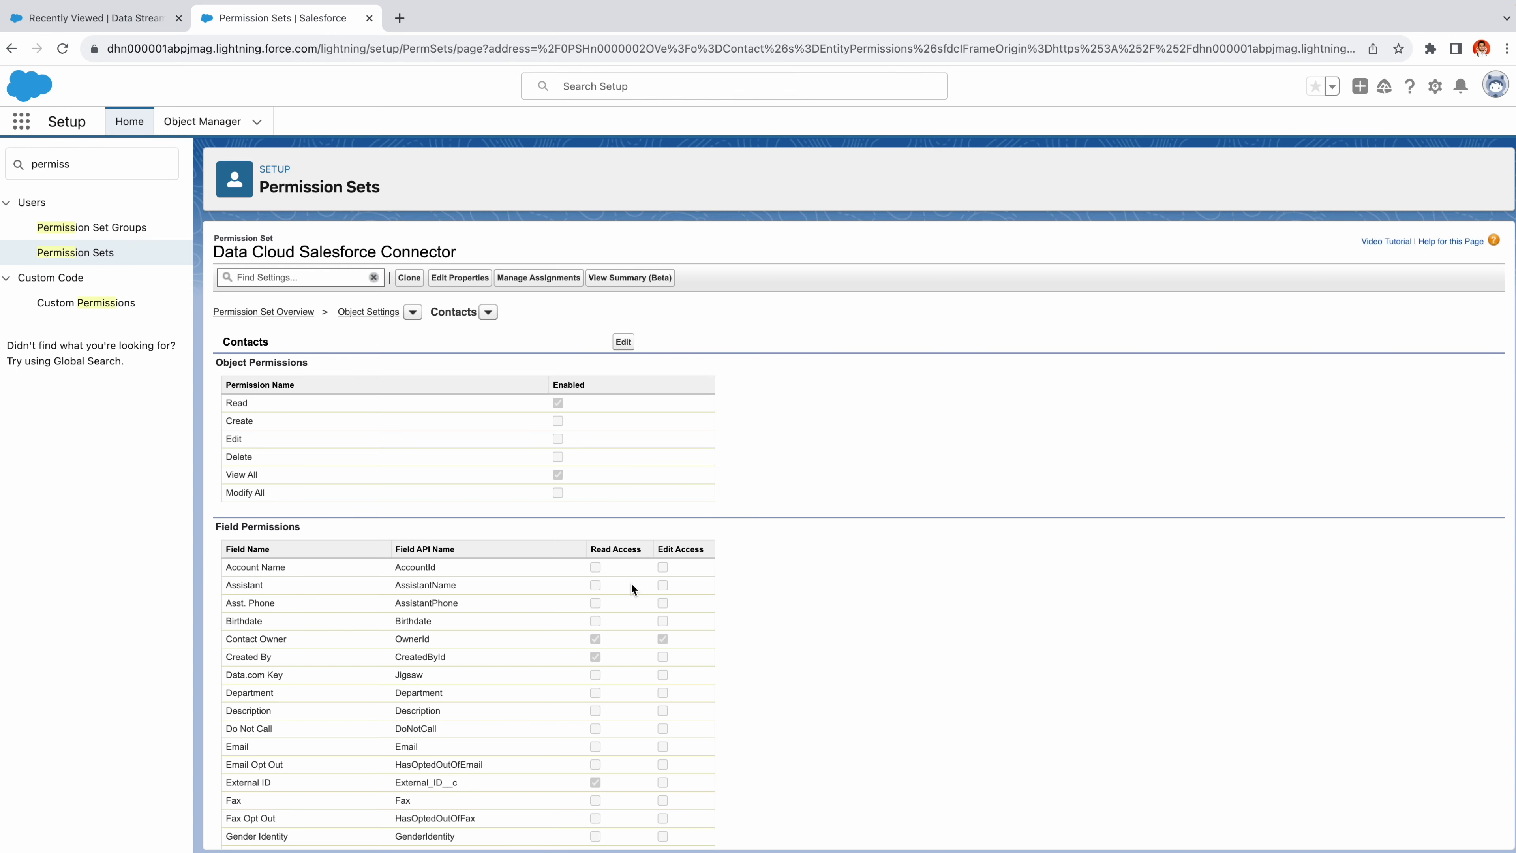
pyautogui.scroll(-5, 630, 582)
pyautogui.scroll(5, 630, 581)
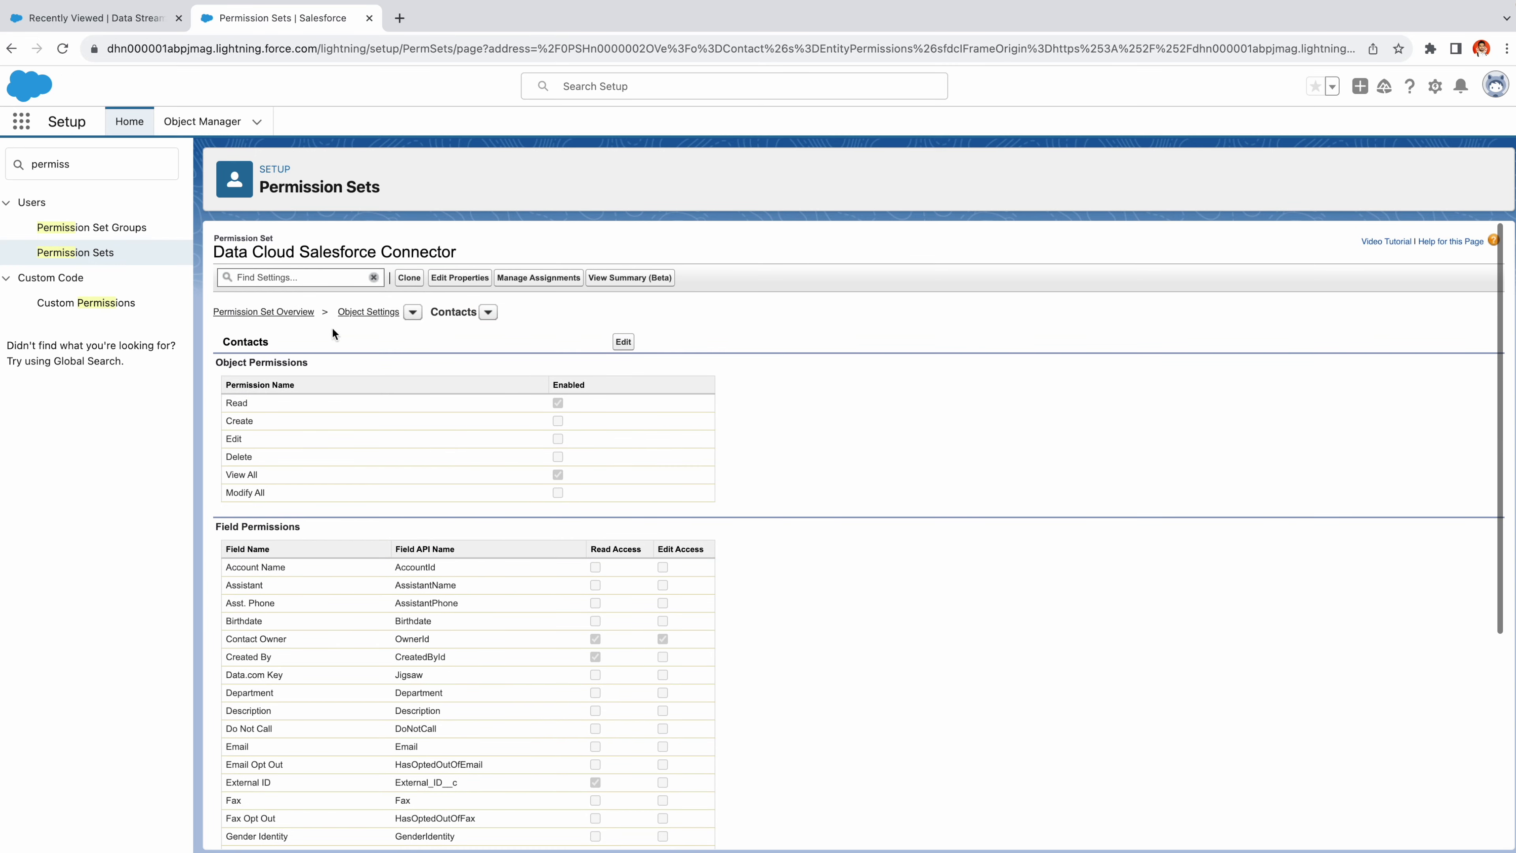
# Open the Accounts object settings, clear Read Access for all editable fields except Parent Account, and save.
pyautogui.click(346, 311)
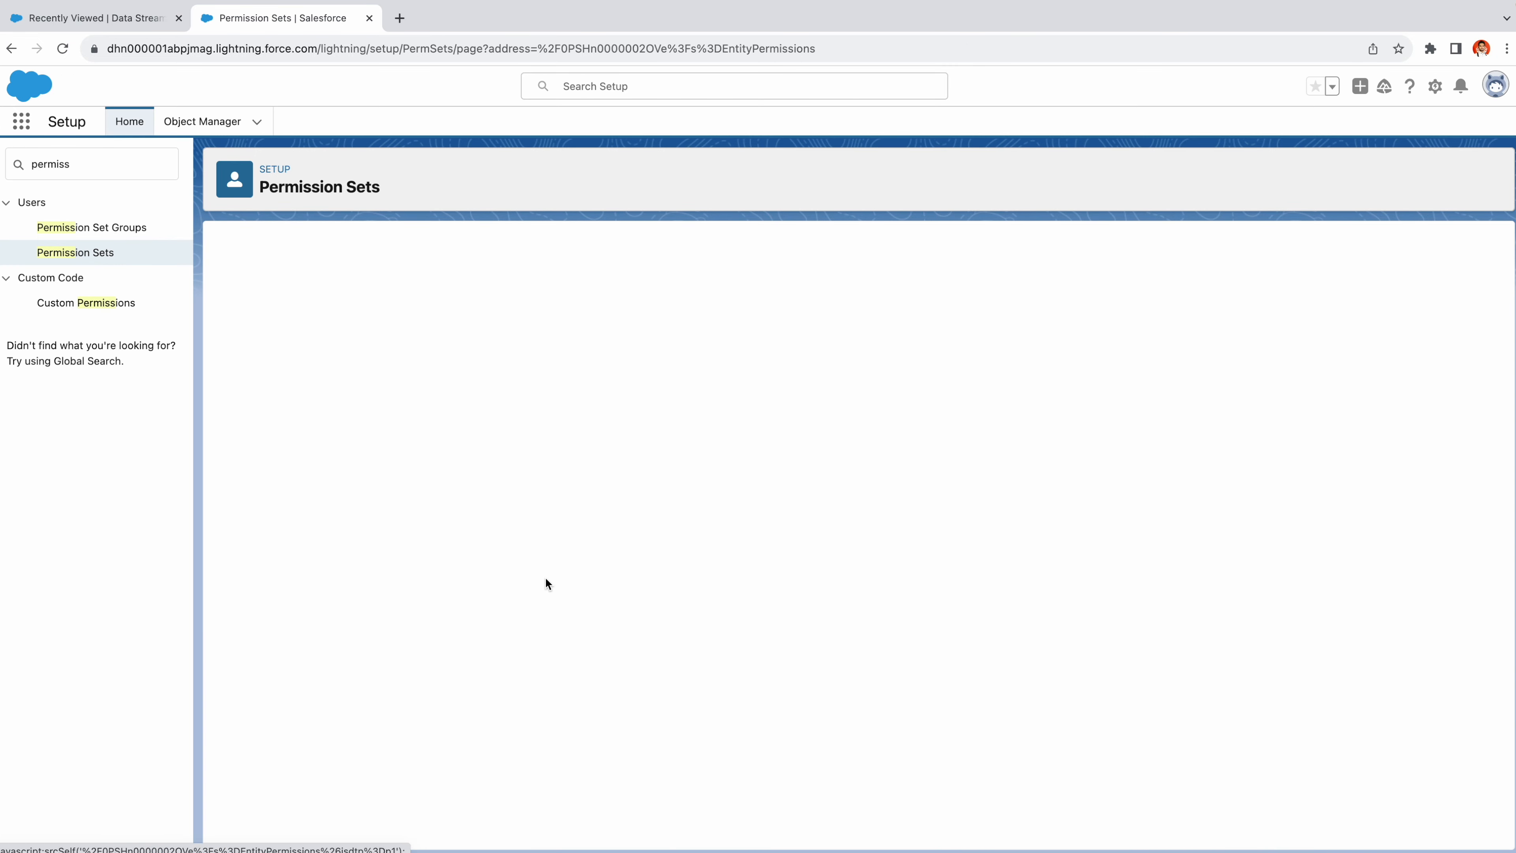
pyautogui.click(236, 397)
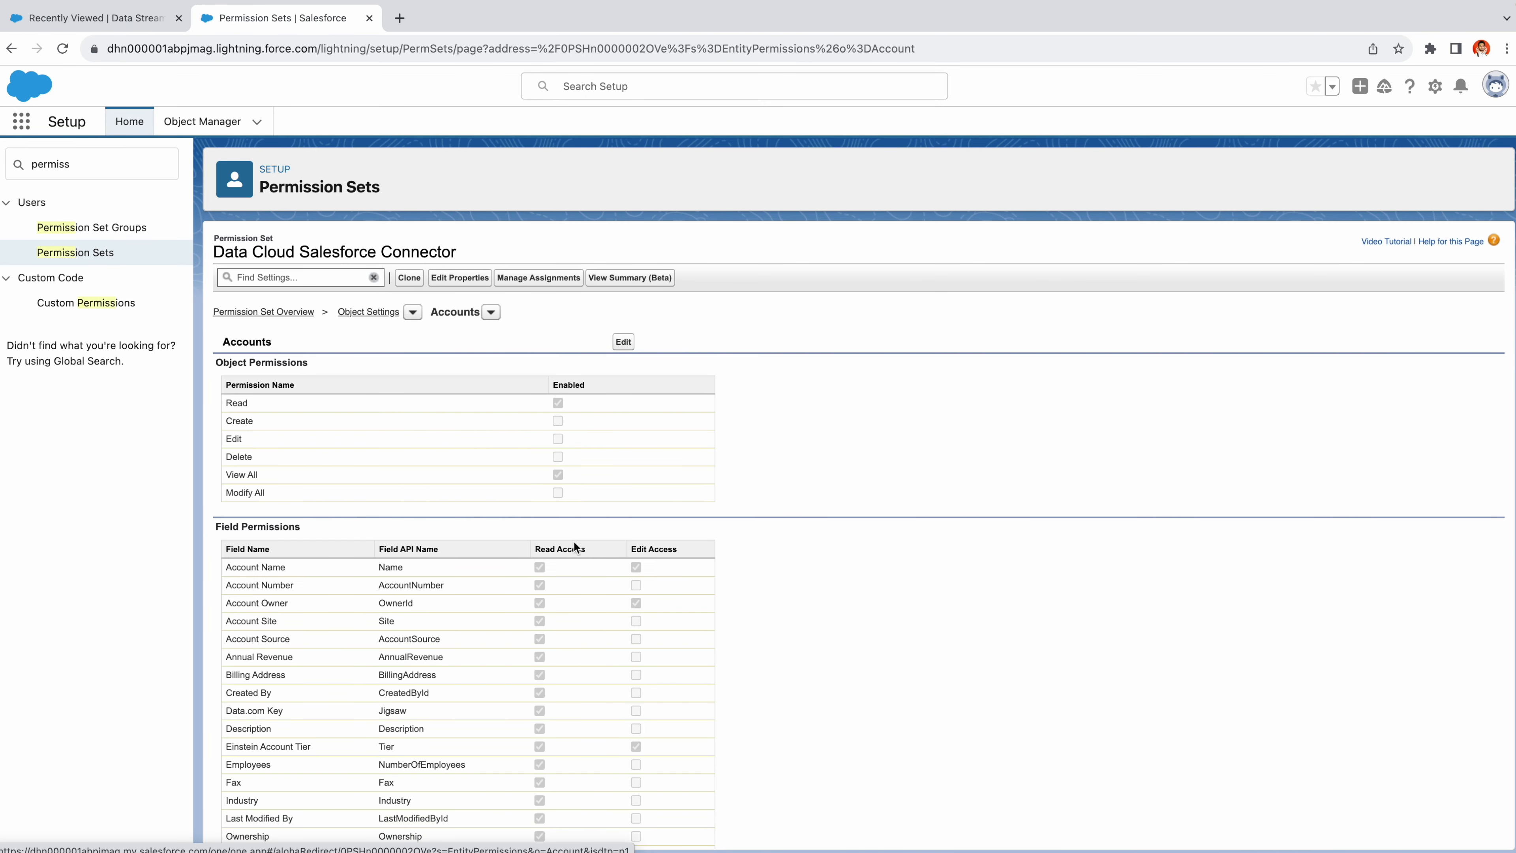
pyautogui.click(623, 341)
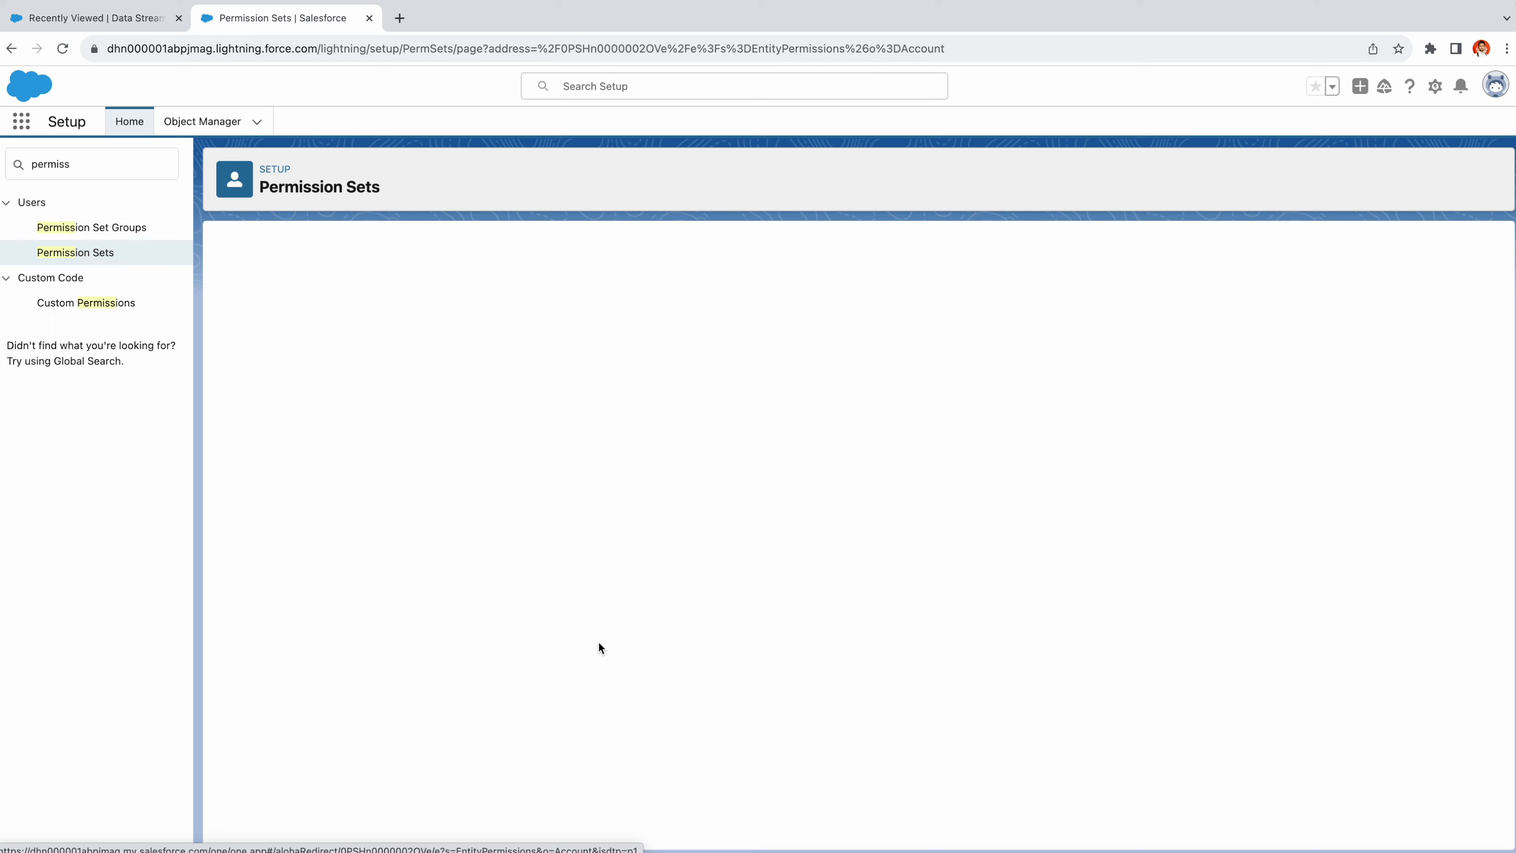
pyautogui.click(515, 556)
pyautogui.click(516, 556)
pyautogui.scroll(-3, 517, 558)
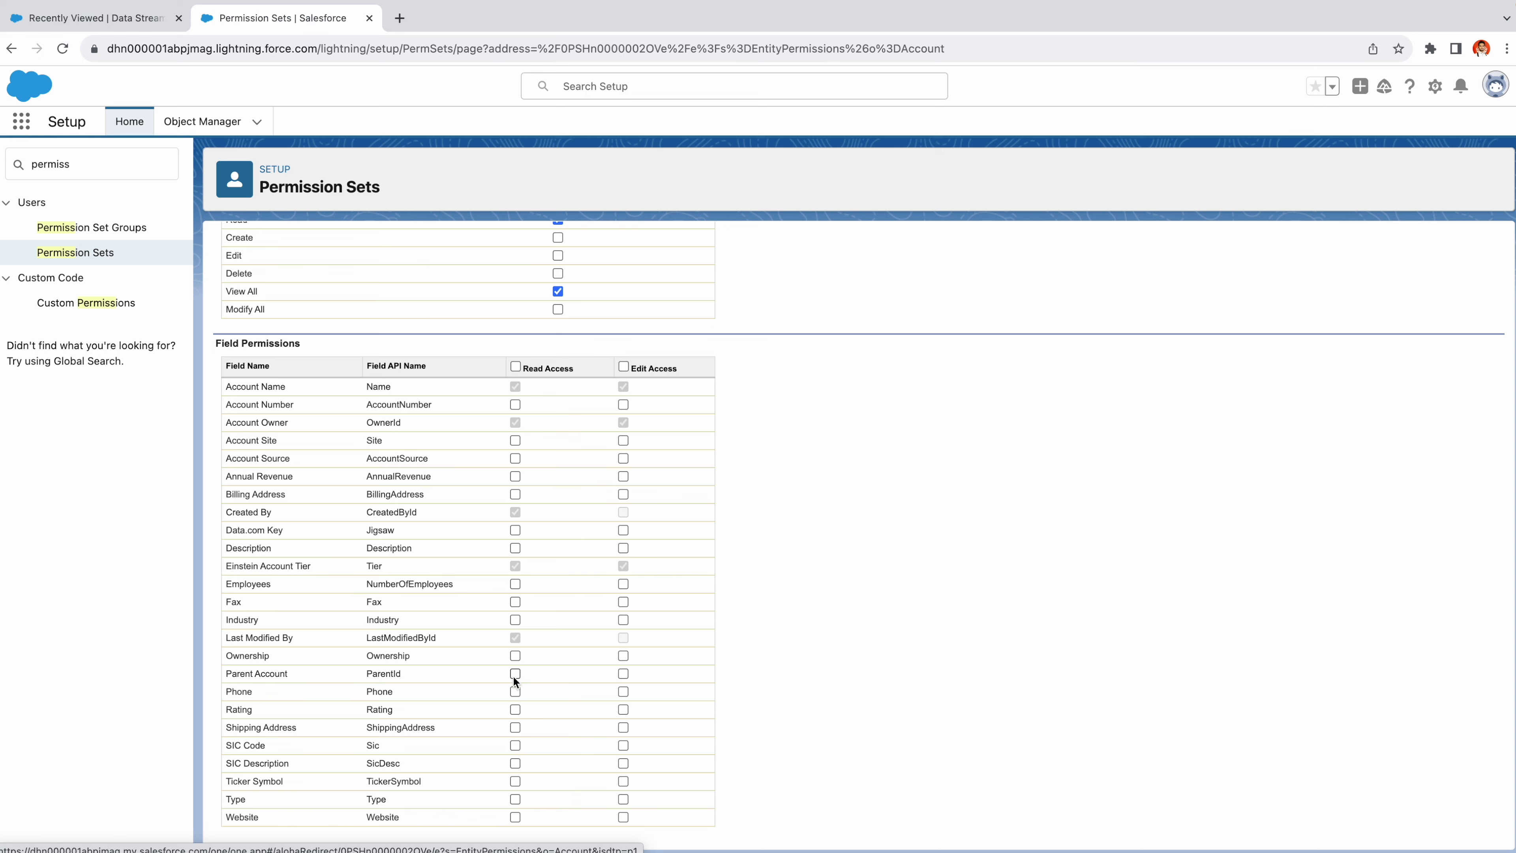
pyautogui.scroll(3, 518, 674)
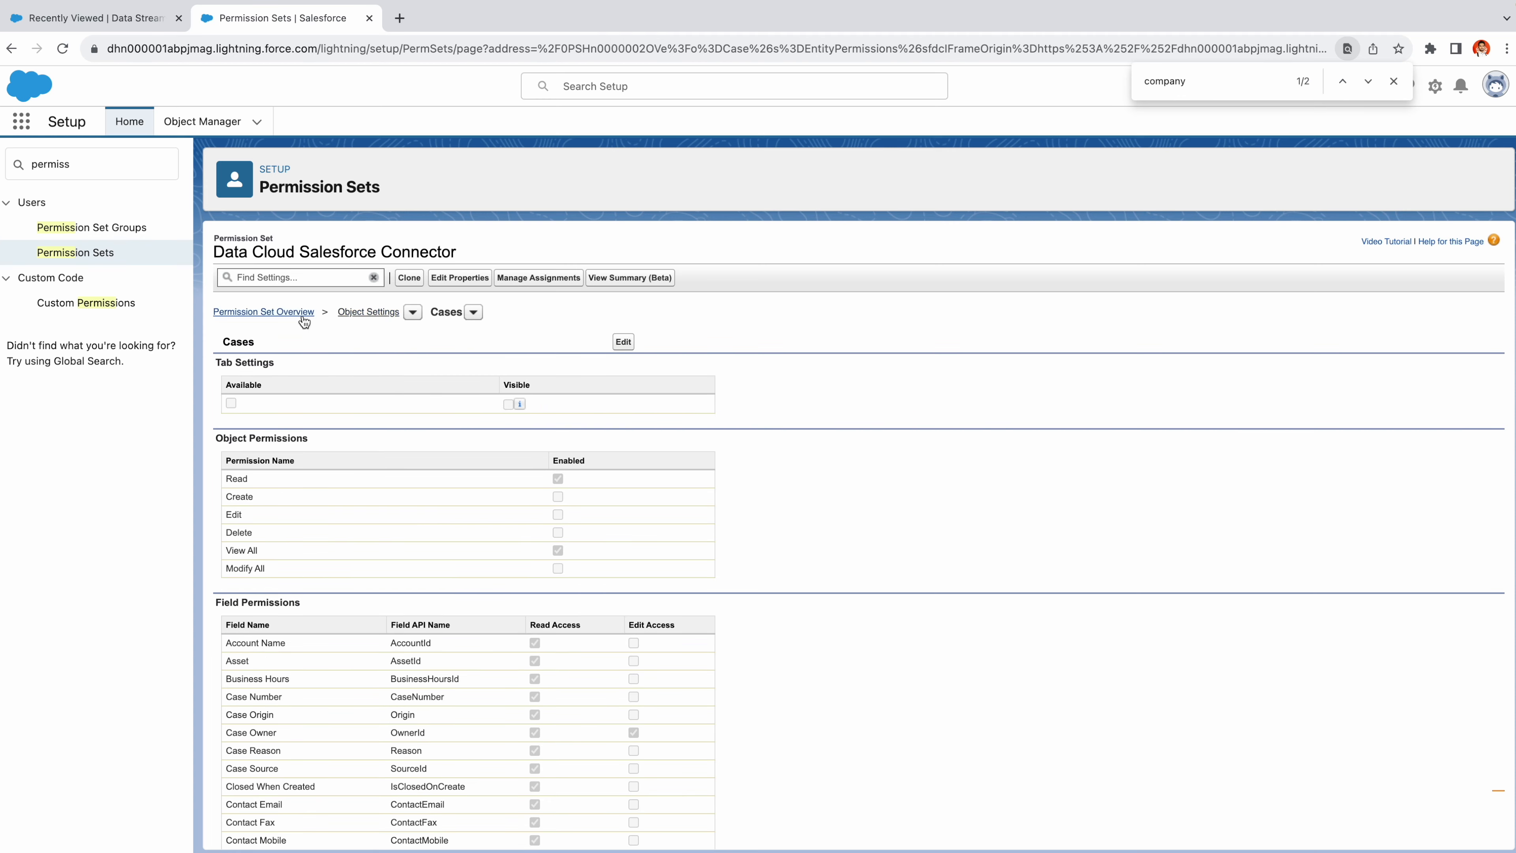
# Discard the open data stream setup in Data Cloud and start a new Salesforce CRM data stream with the Service bundle.
pyautogui.click(301, 315)
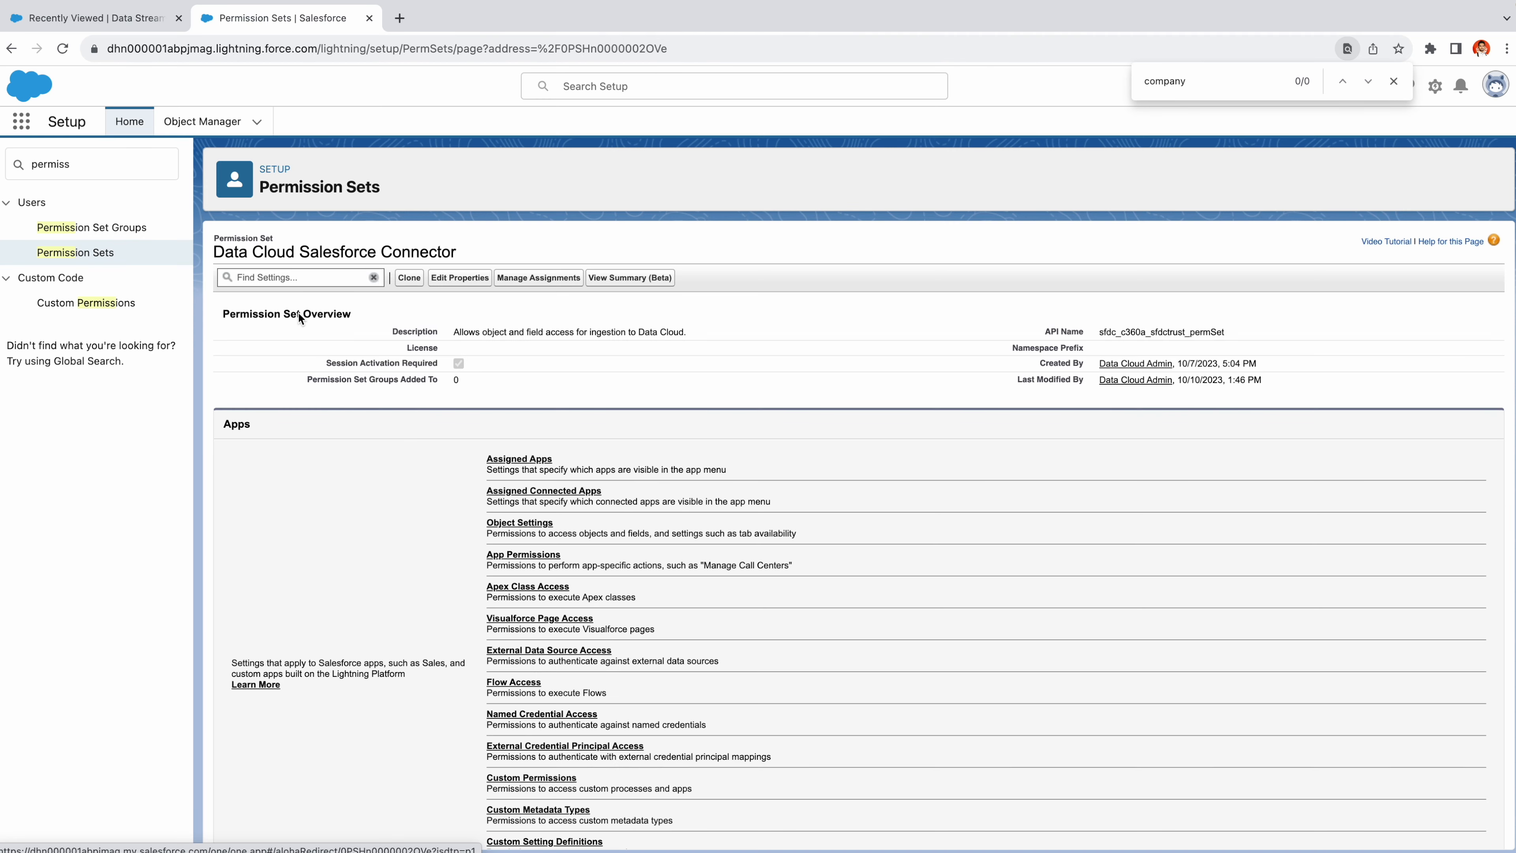
pyautogui.click(137, 19)
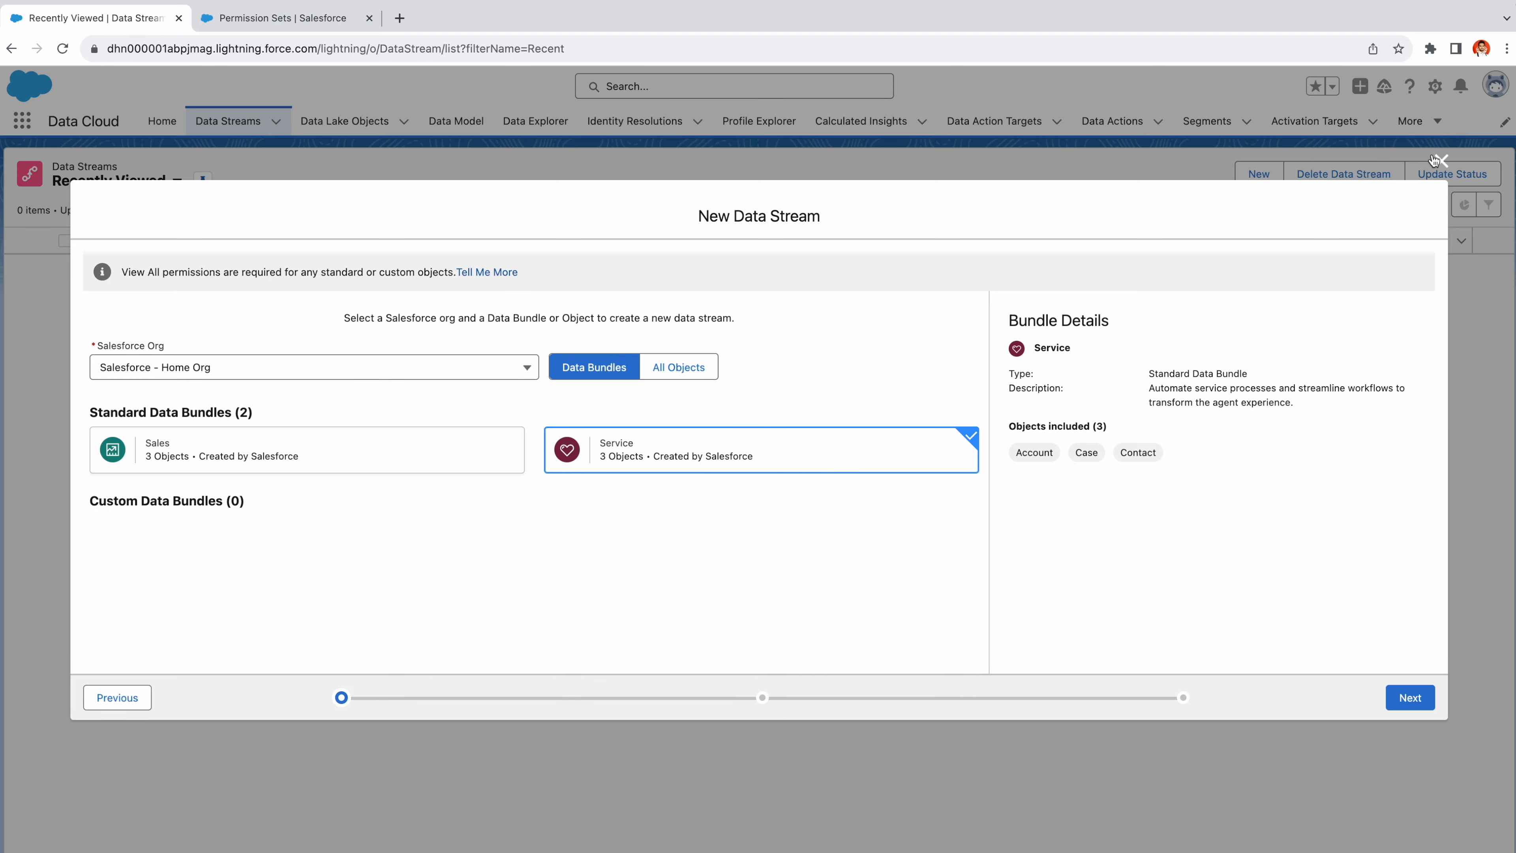
pyautogui.click(1434, 160)
pyautogui.click(975, 474)
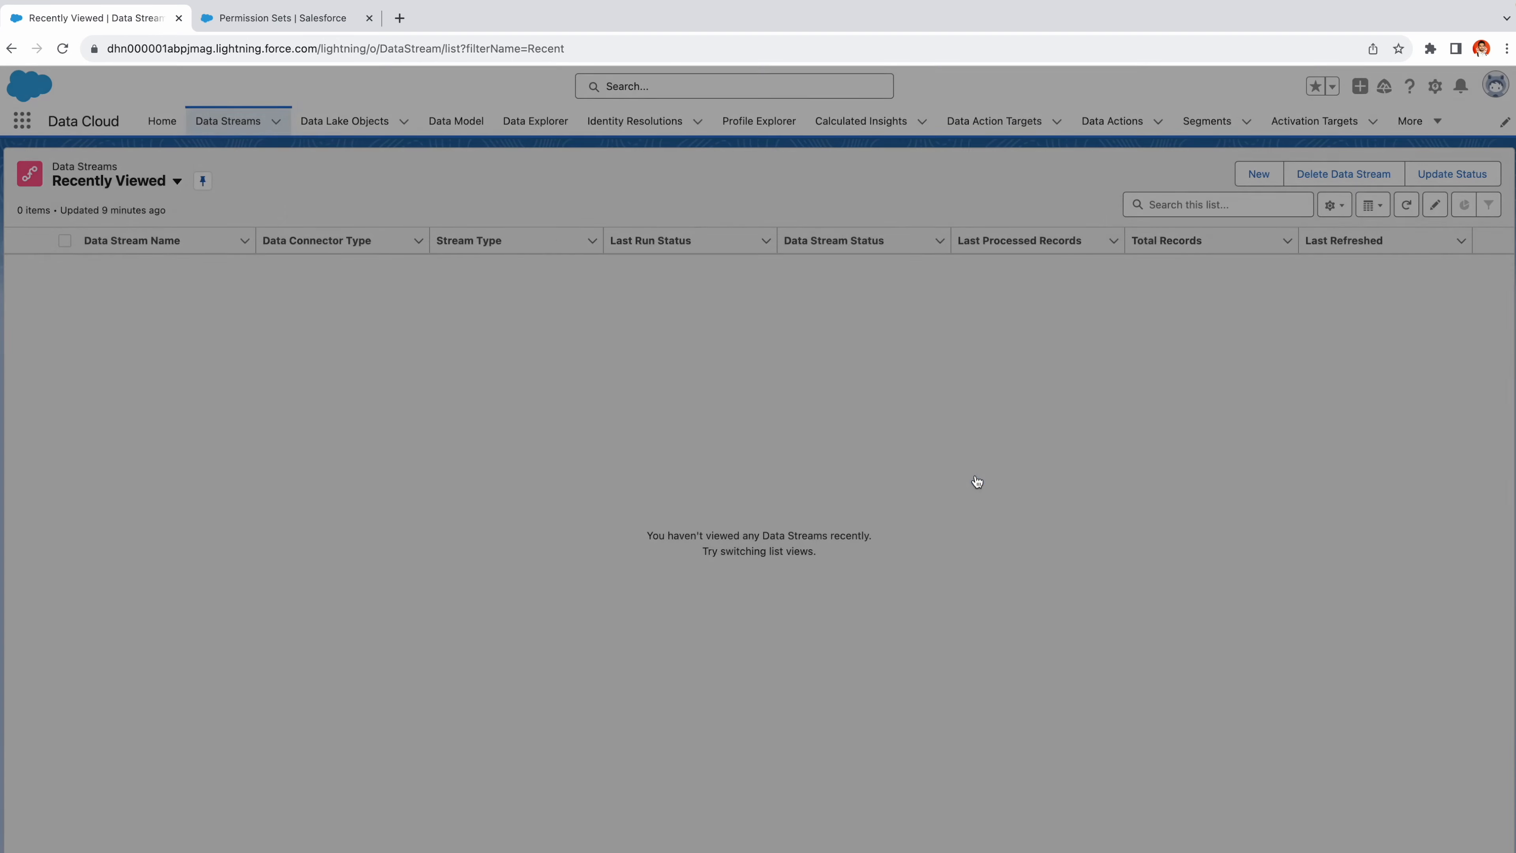
pyautogui.click(1269, 169)
pyautogui.click(295, 361)
pyautogui.click(1409, 763)
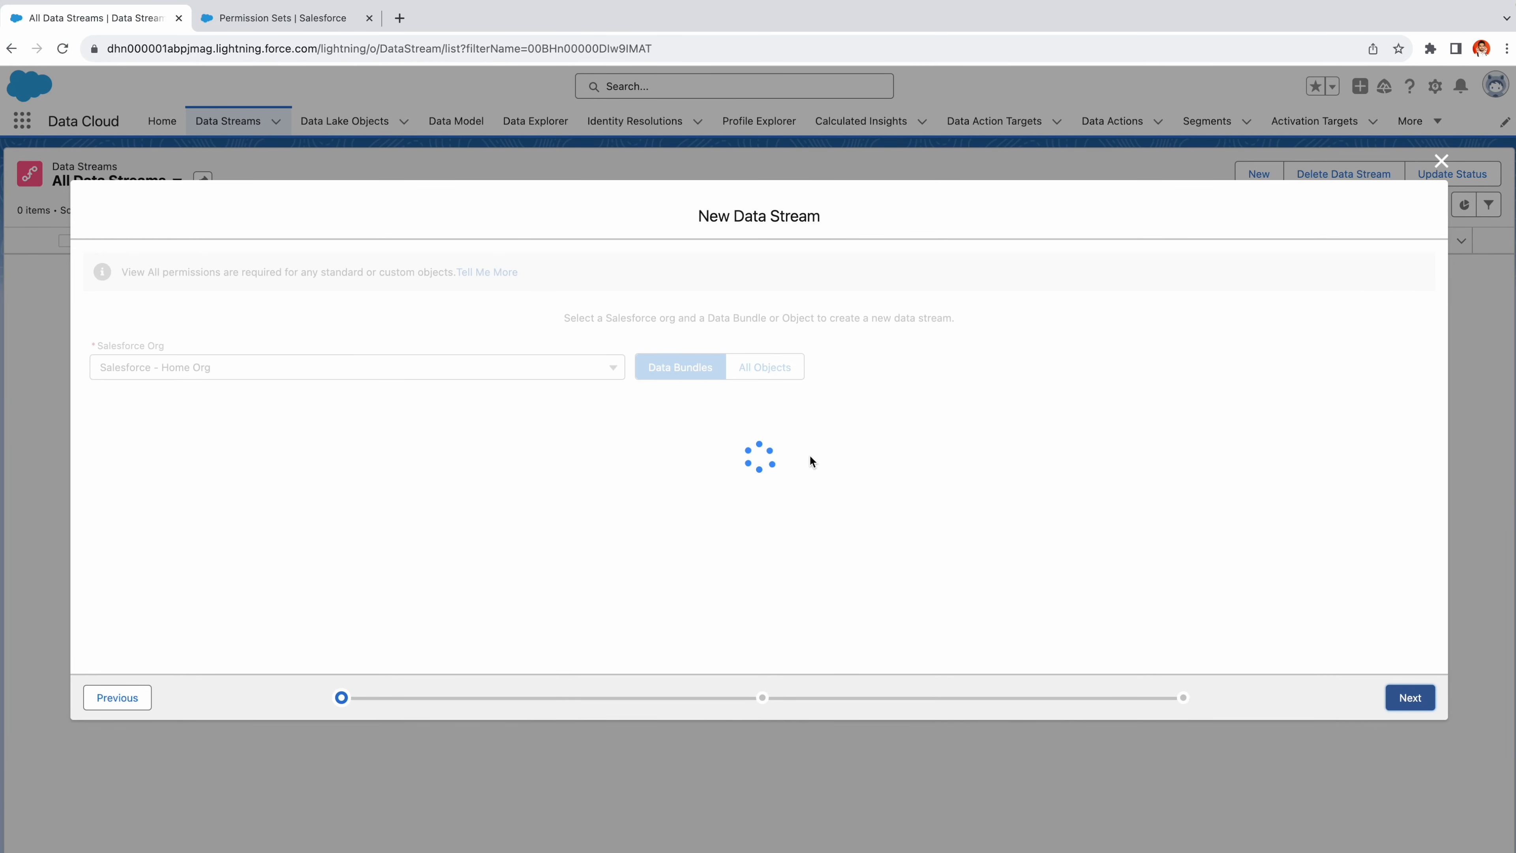
pyautogui.click(796, 455)
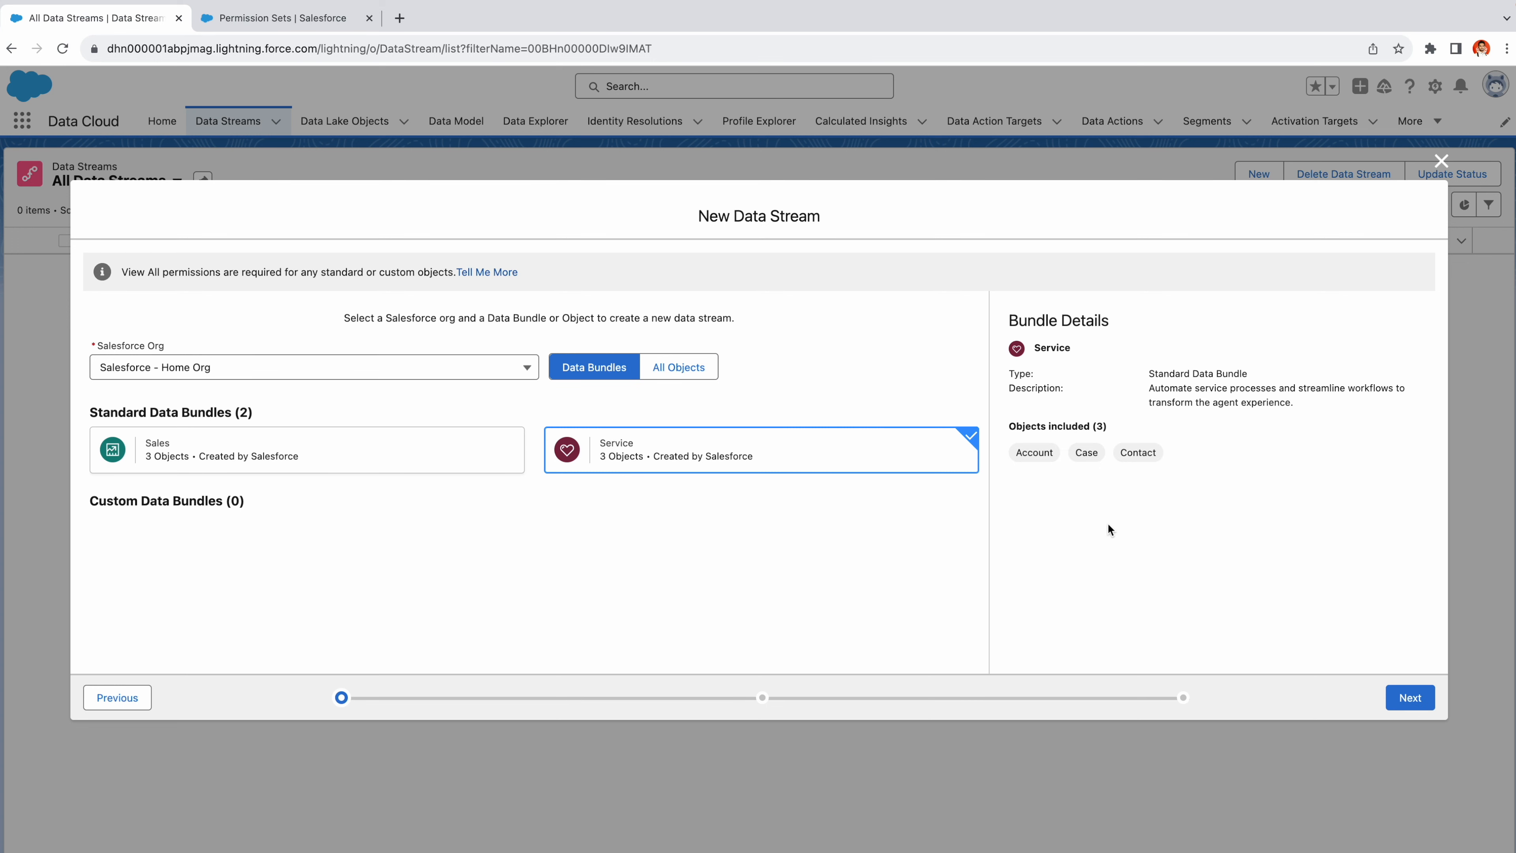
# Try to continue with the Service bundle and check which object field is reported as unavailable.
pyautogui.click(1415, 697)
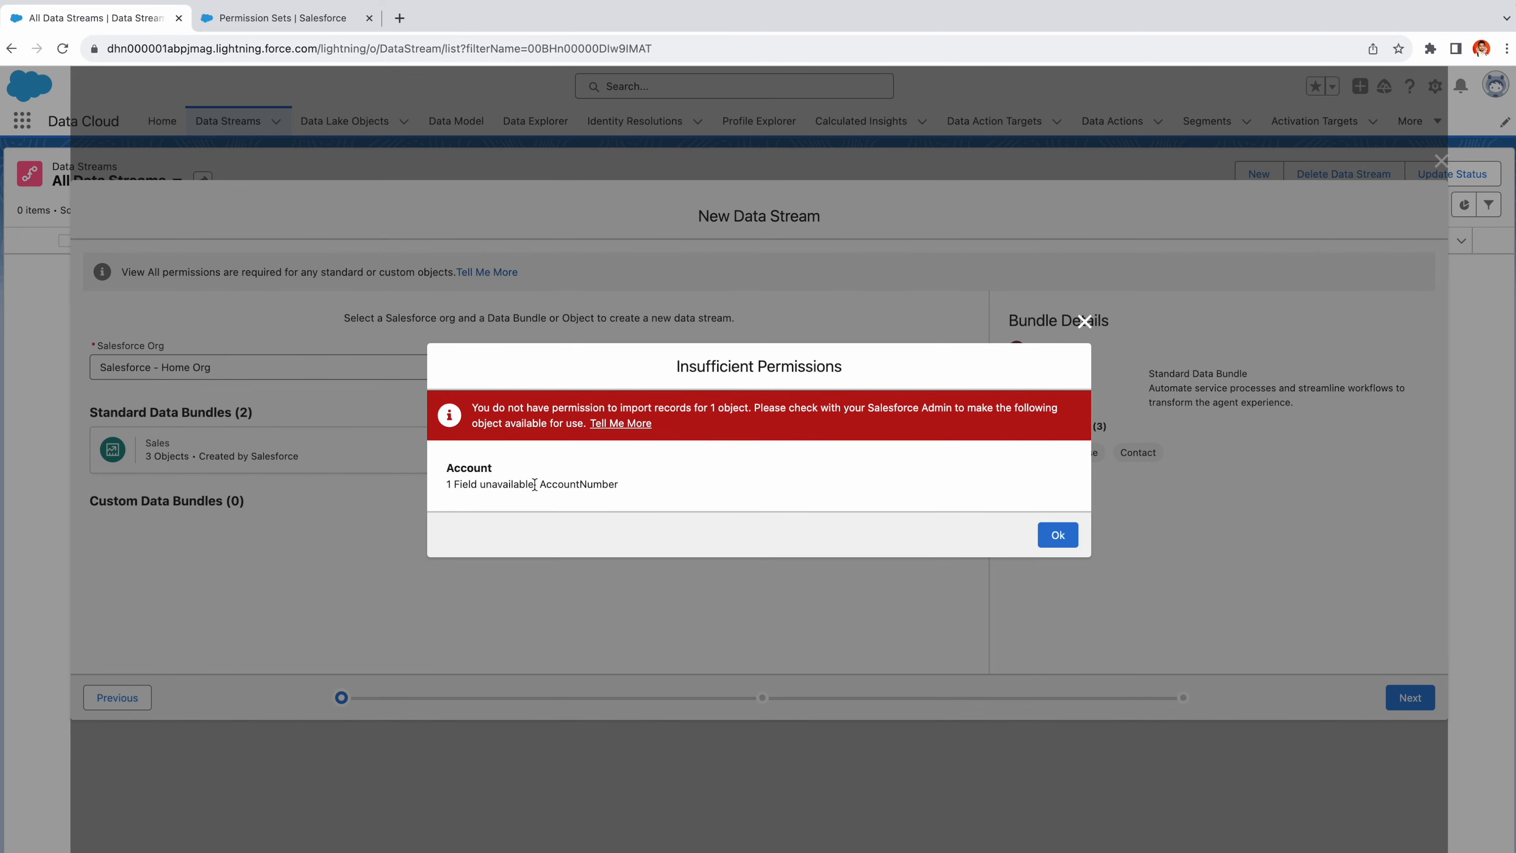
pyautogui.moveTo(535, 484); pyautogui.dragTo(653, 485)
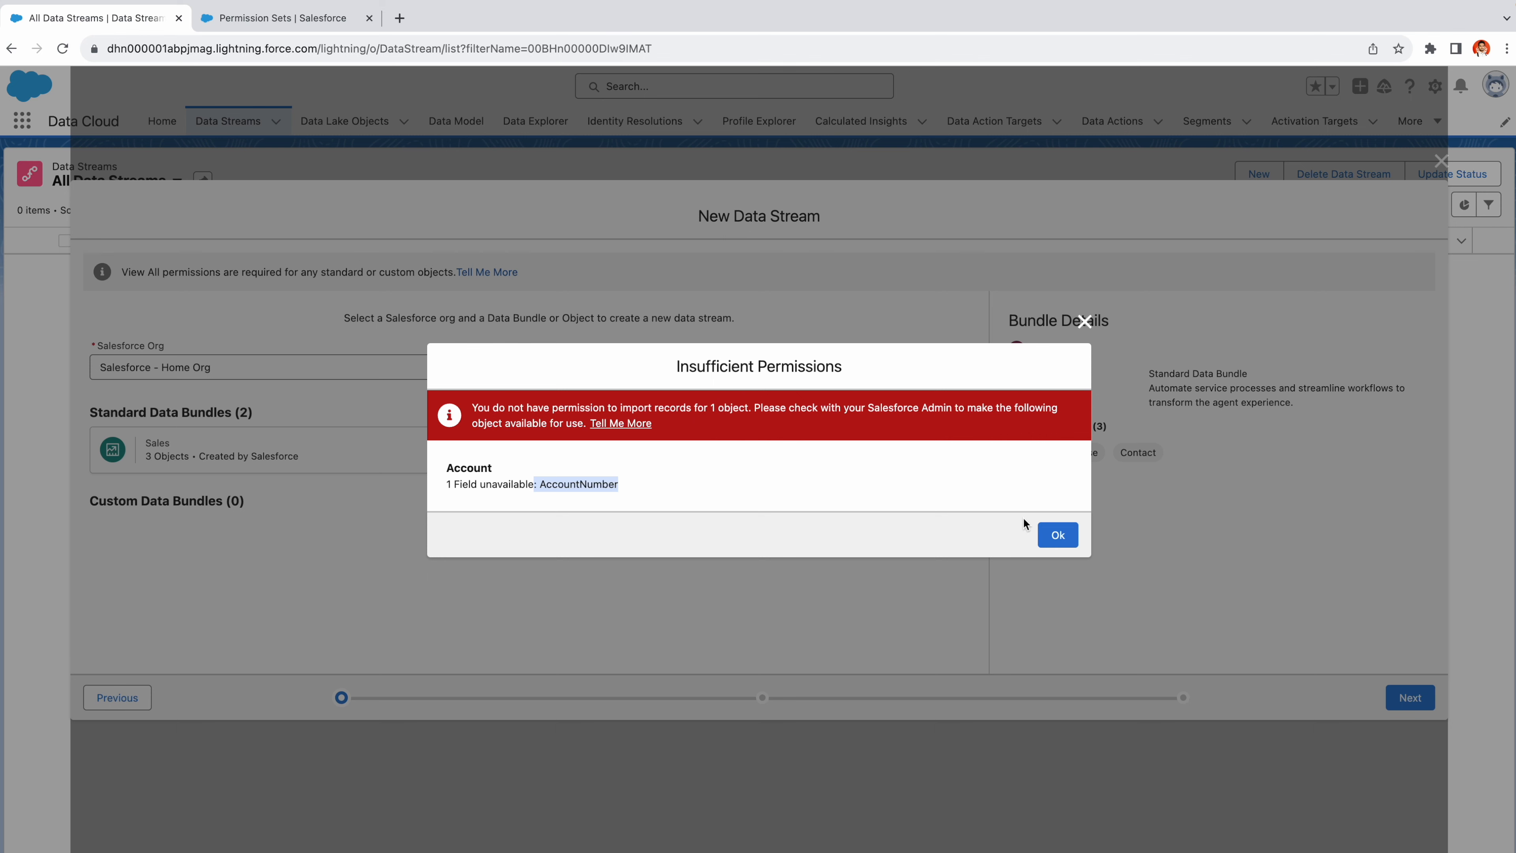
pyautogui.click(1048, 535)
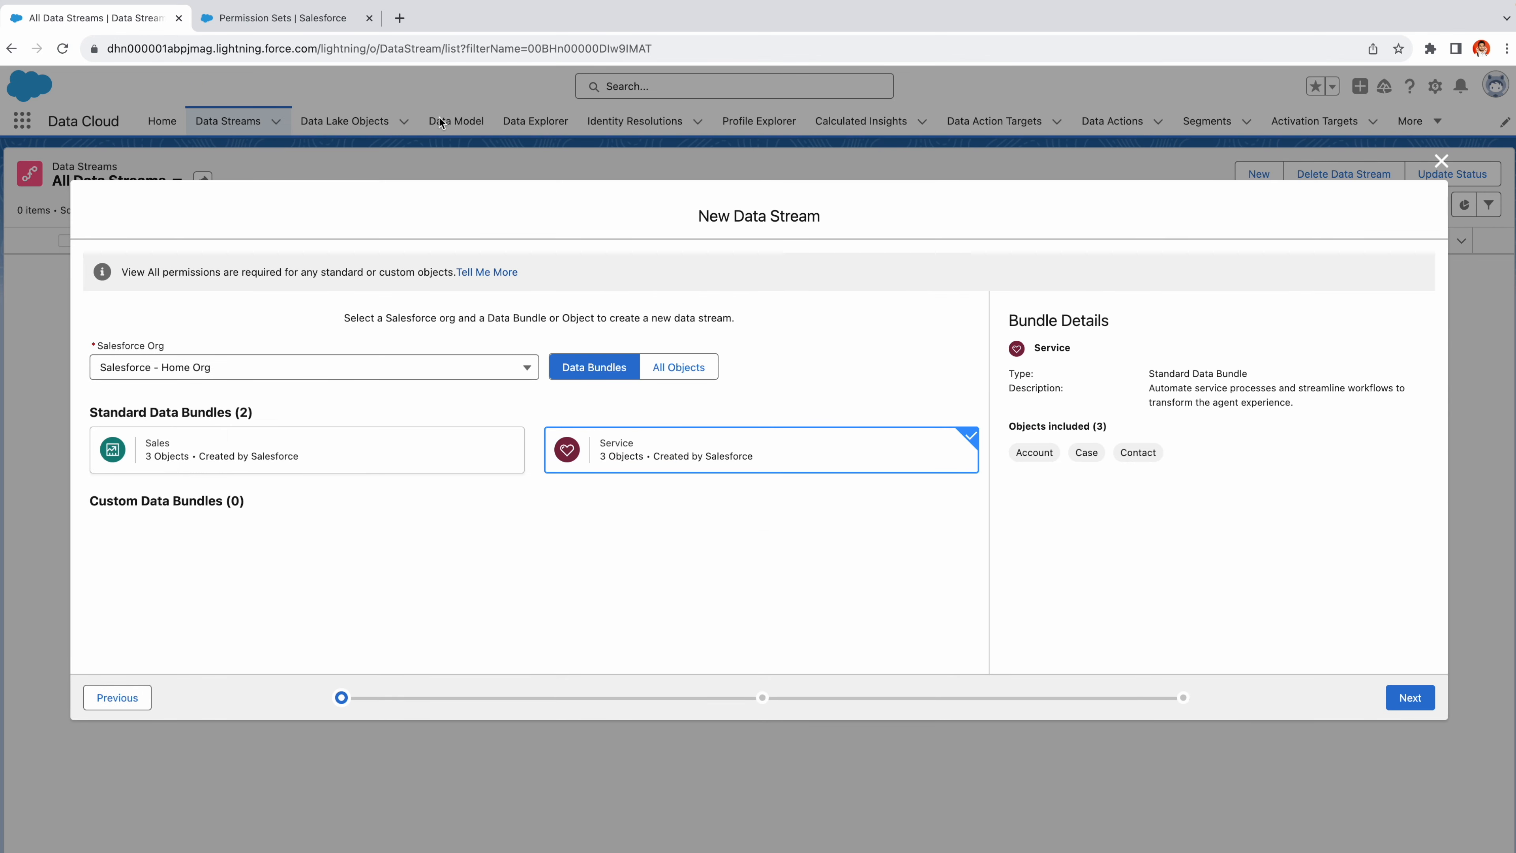
# In the permission set's Accounts object settings, grant Read Access to the Account Number field and save.
pyautogui.click(307, 22)
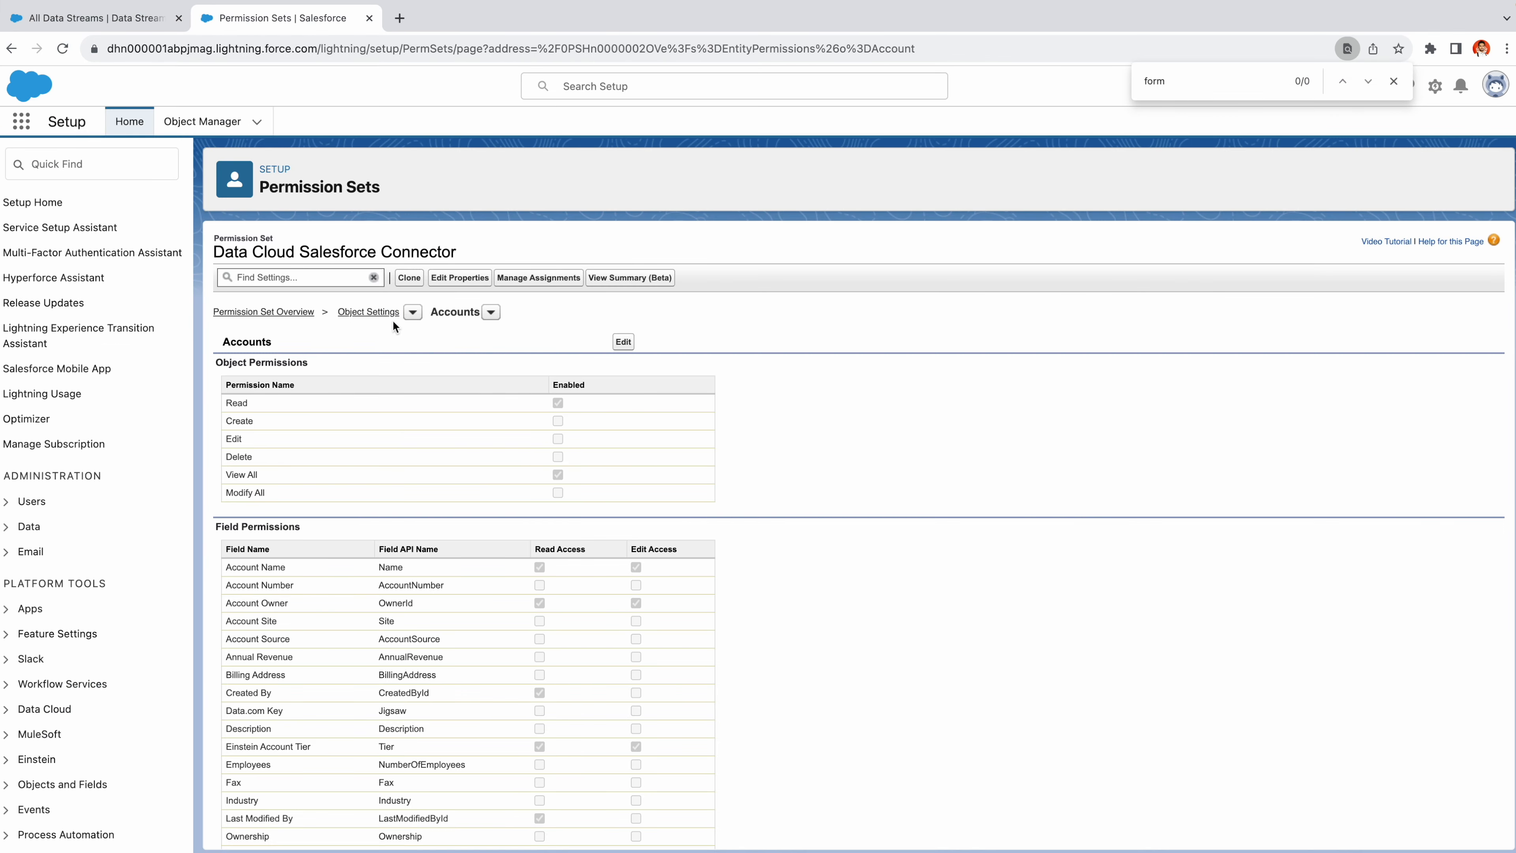
pyautogui.scroll(-3, 390, 572)
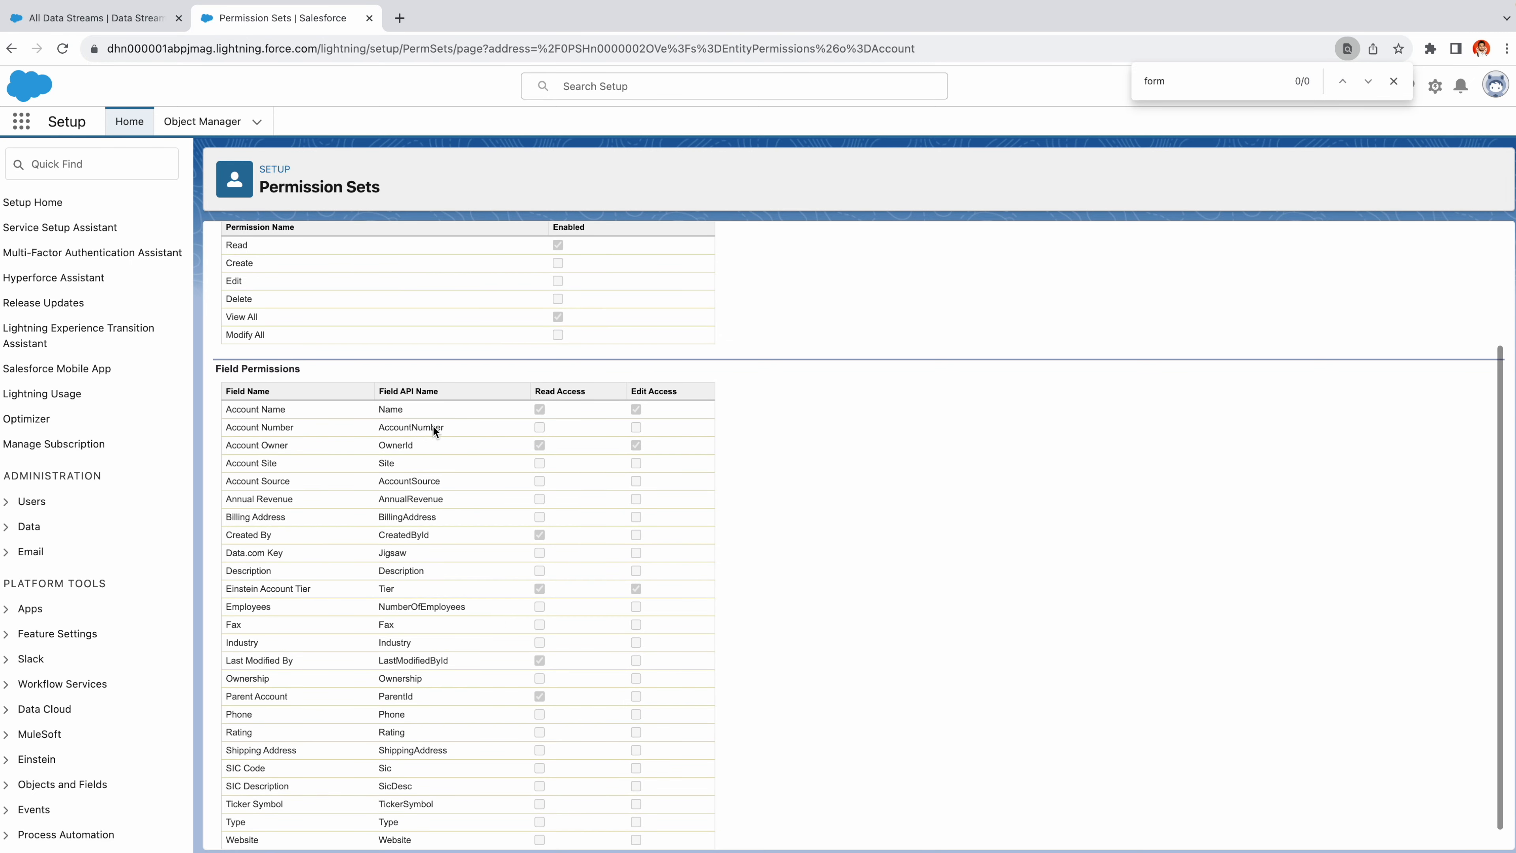
pyautogui.click(539, 428)
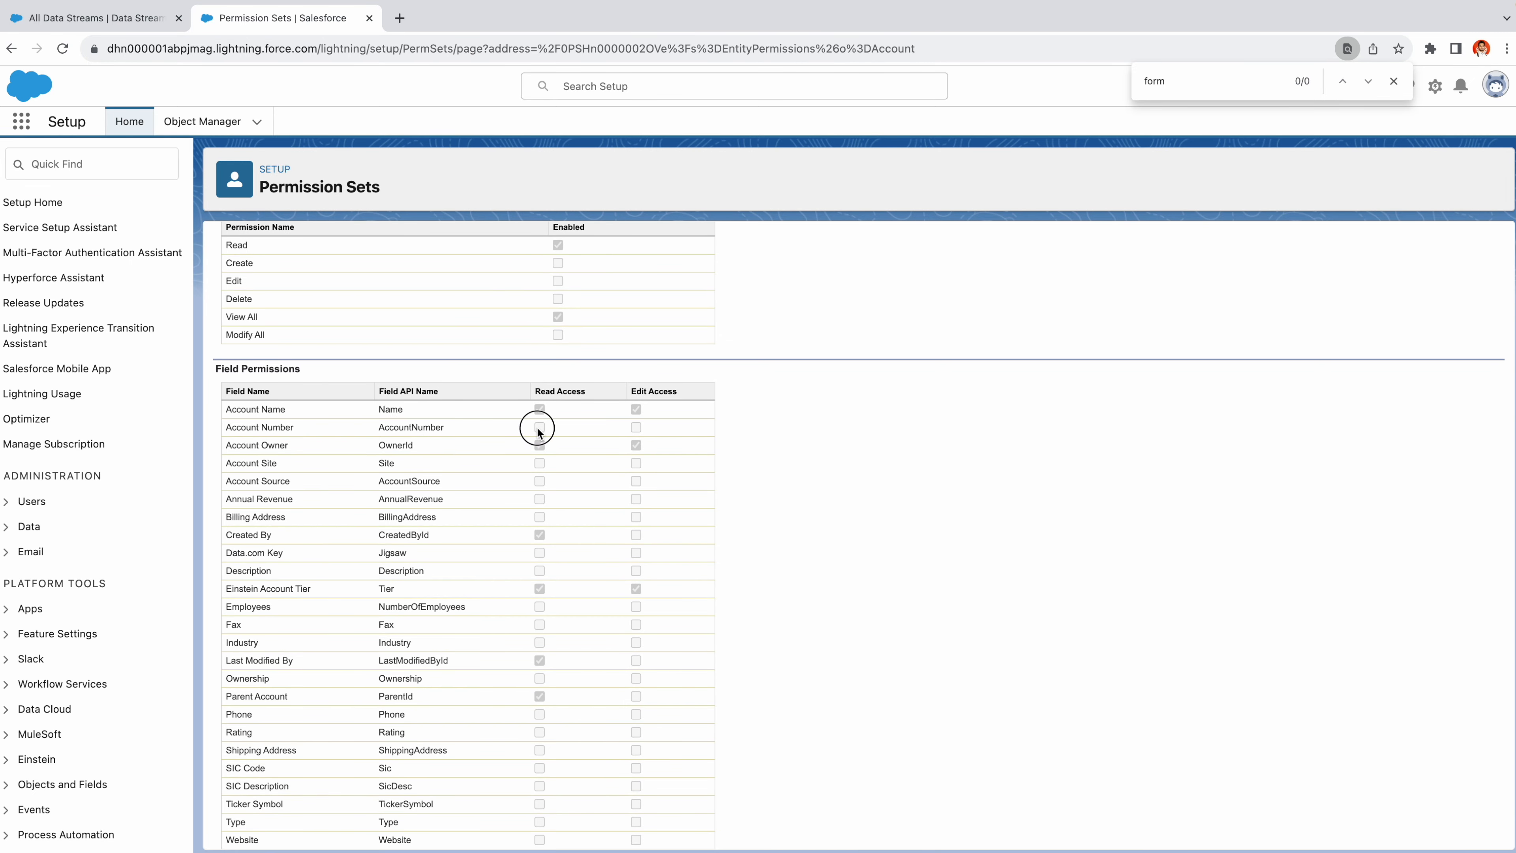
pyautogui.scroll(3, 622, 334)
pyautogui.click(622, 333)
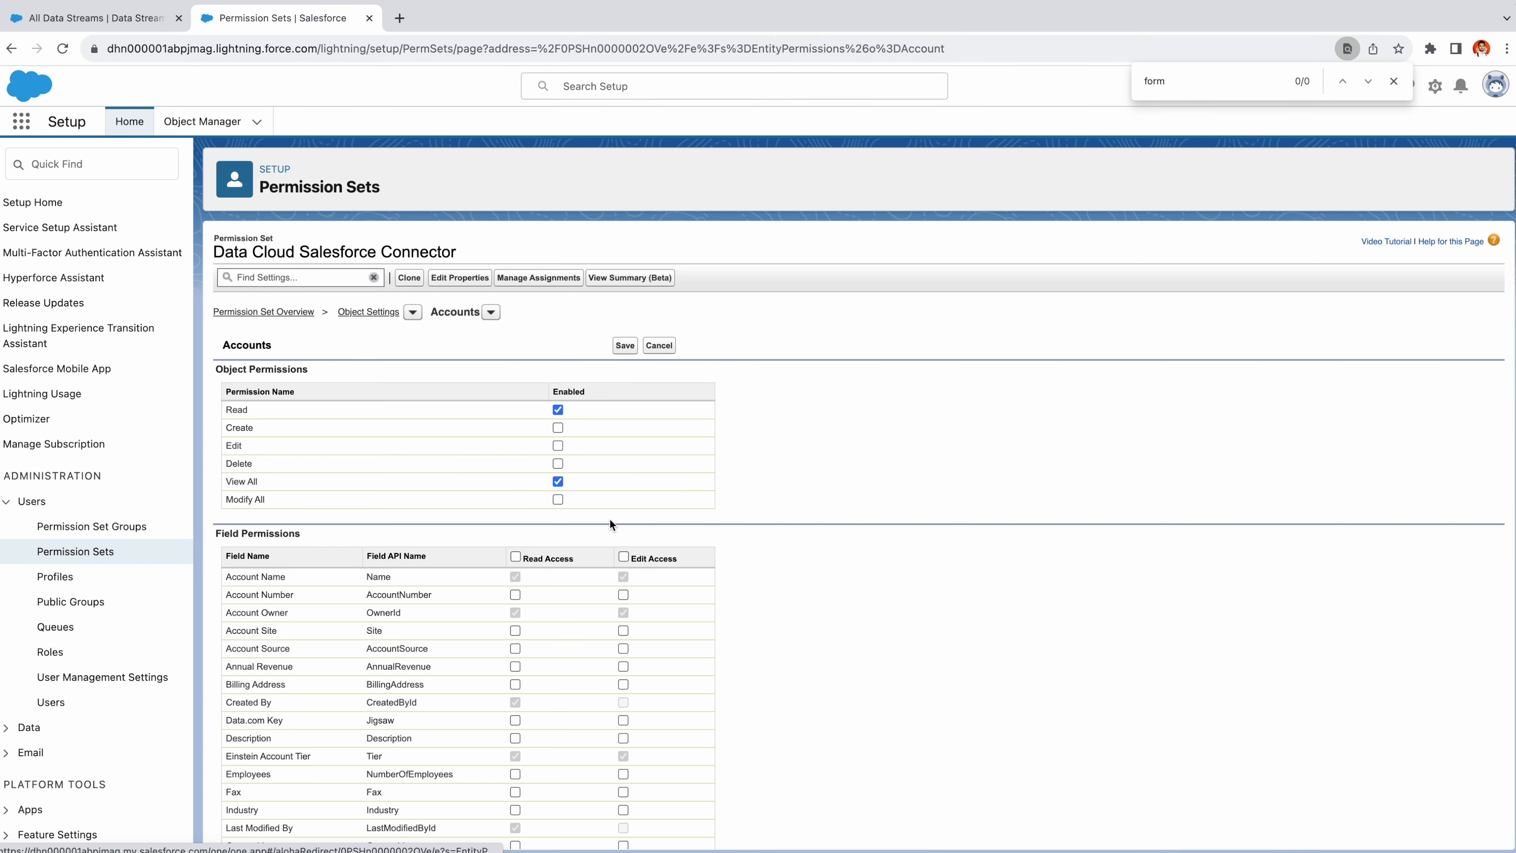
pyautogui.scroll(-3, 518, 591)
pyautogui.scroll(3, 519, 591)
pyautogui.click(624, 345)
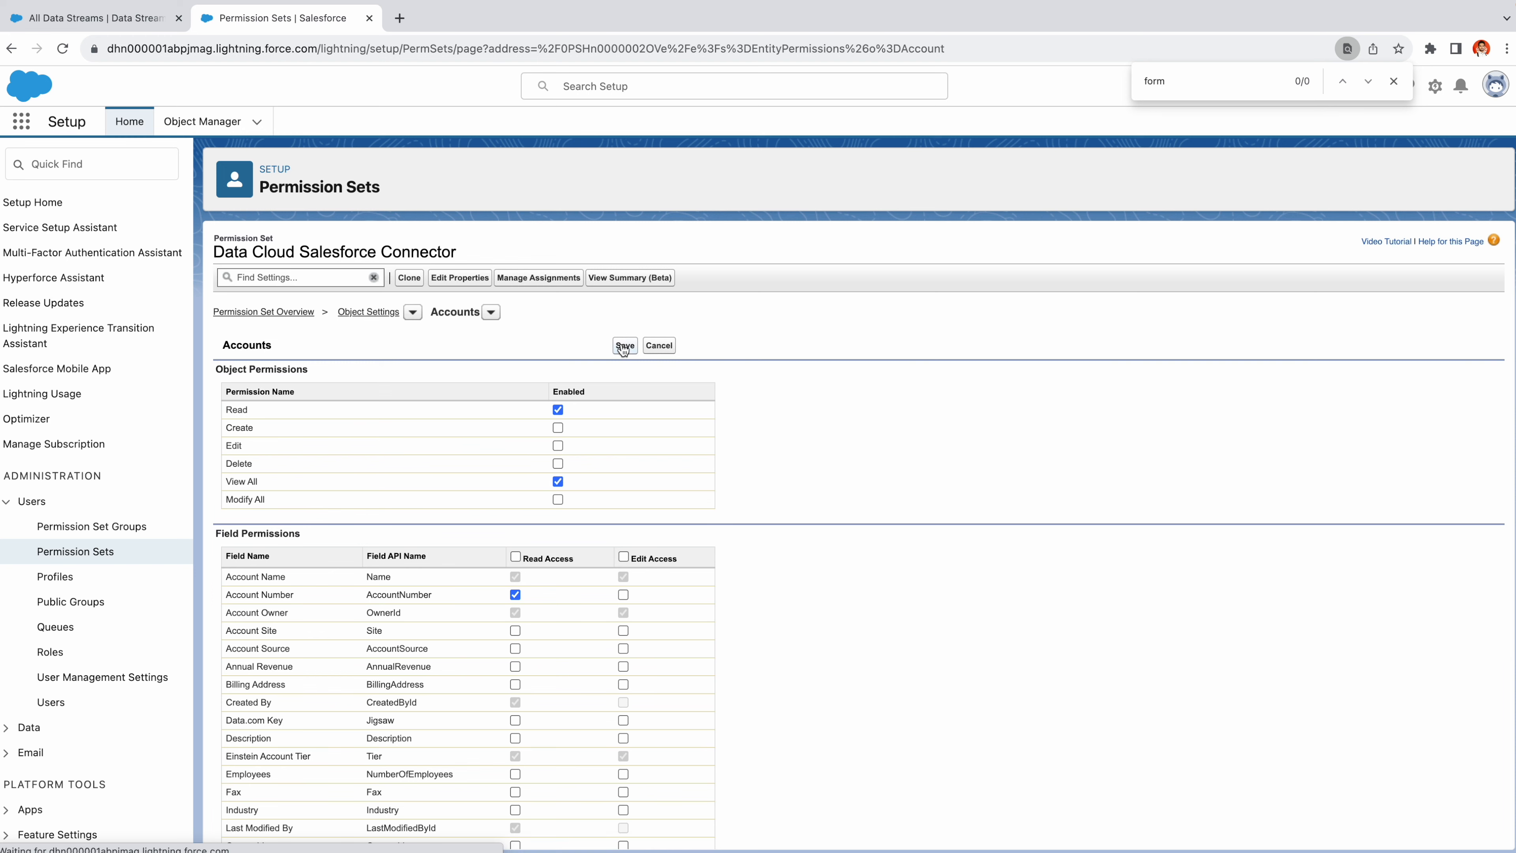
# Return to the new data stream in Data Cloud and continue with the Service bundle to the data field review.
pyautogui.click(119, 24)
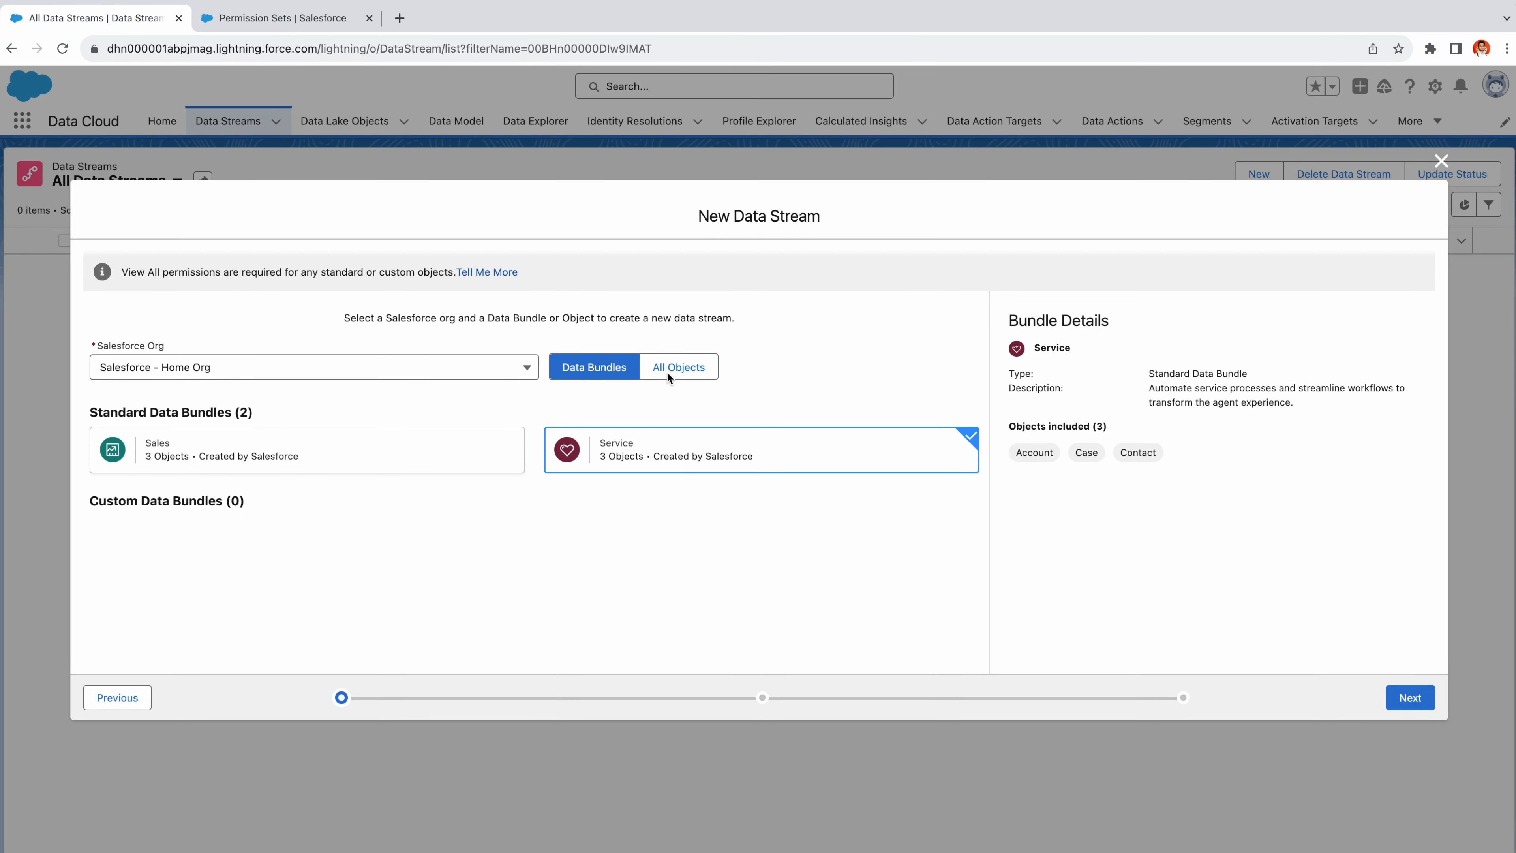
pyautogui.click(1421, 706)
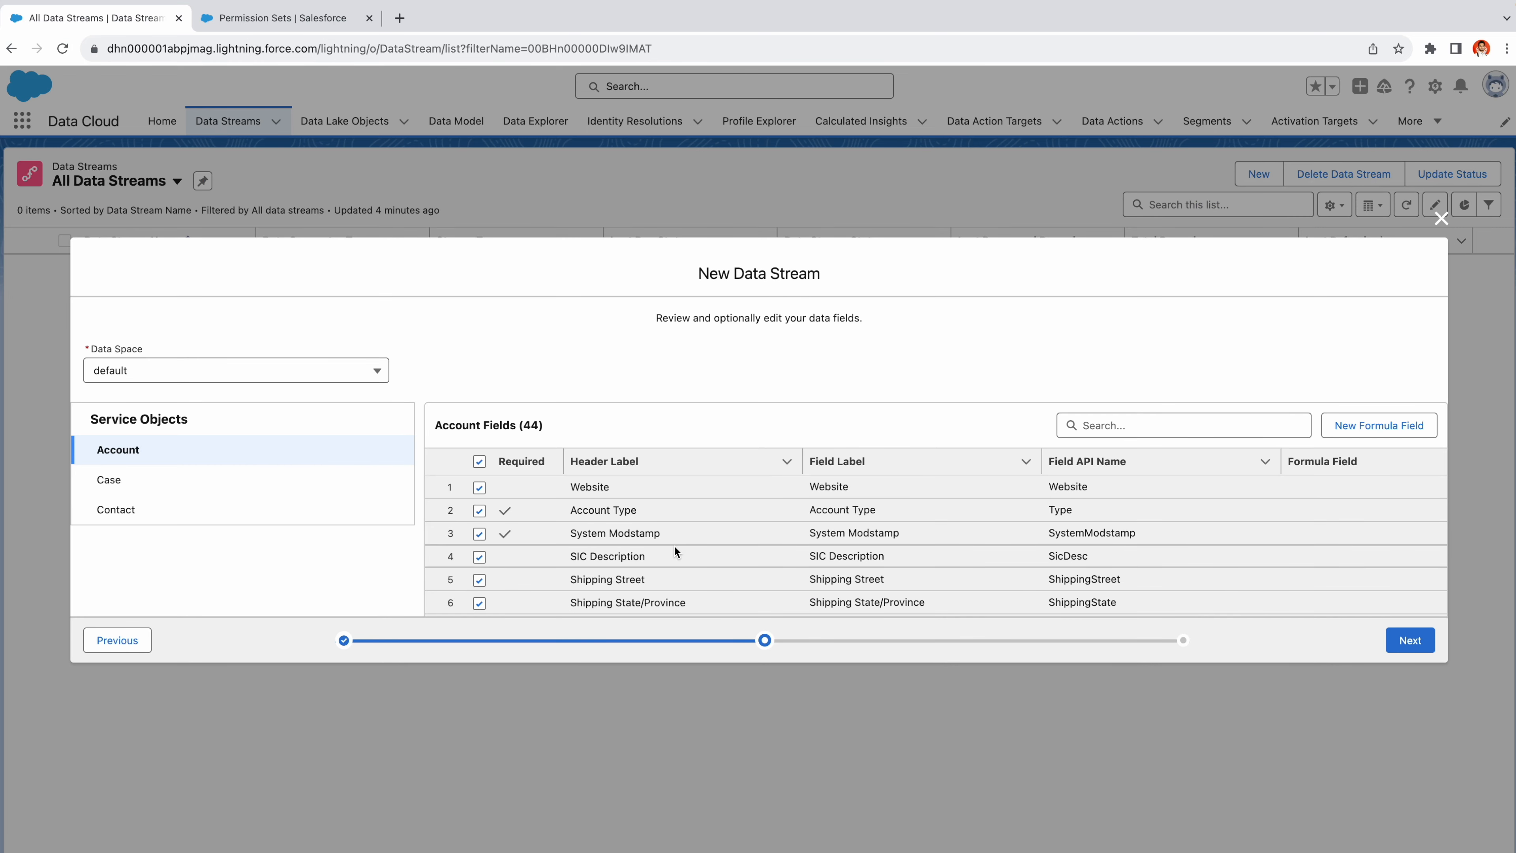
# Review the Account and Case data fields and start a new formula field for the Case object.
pyautogui.scroll(-3, 674, 545)
pyautogui.scroll(-3, 674, 545)
pyautogui.scroll(8, 674, 545)
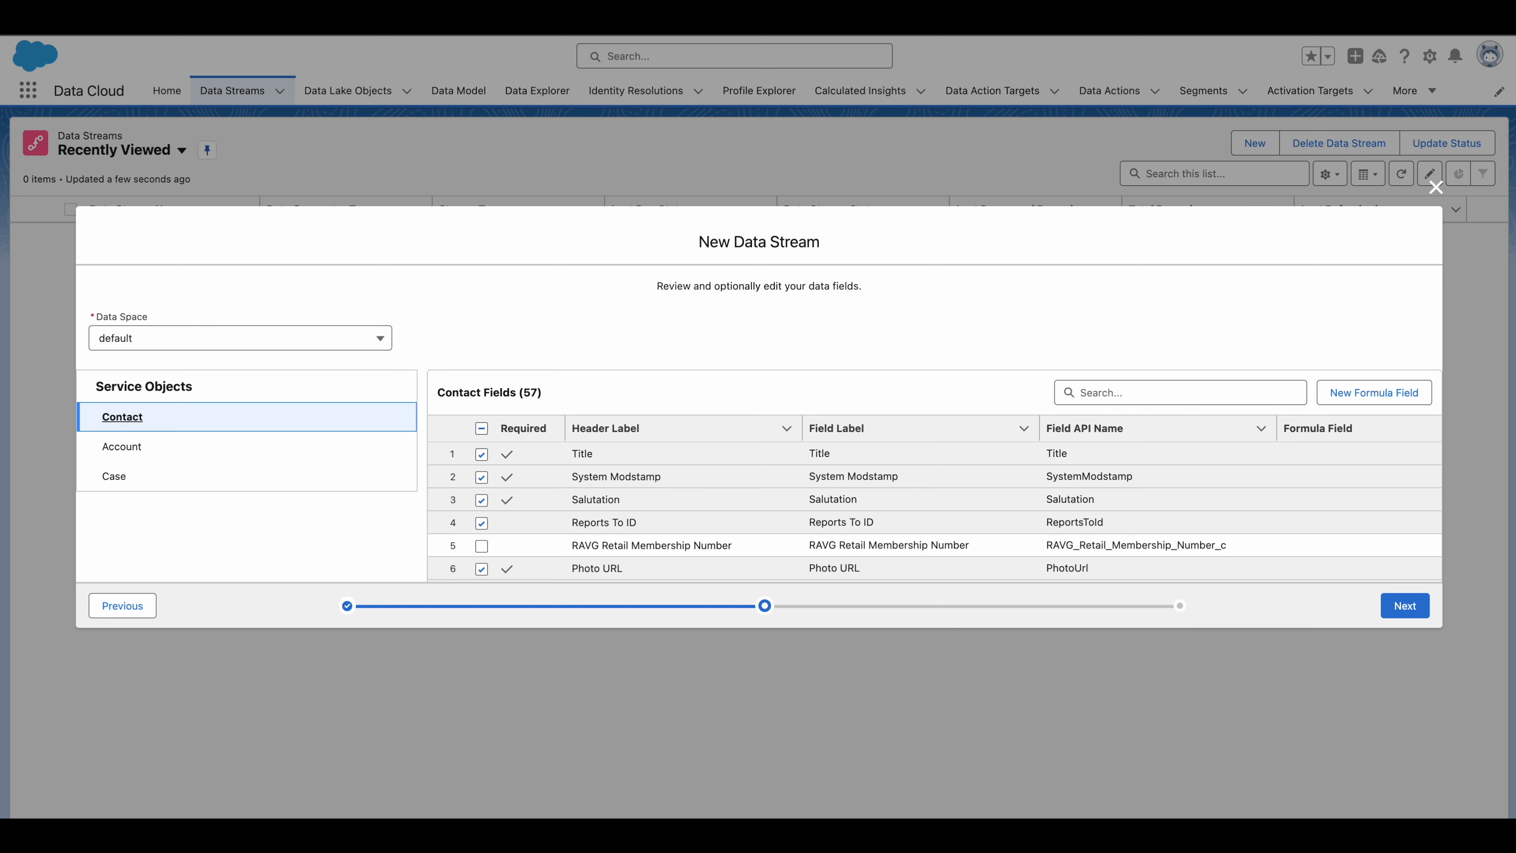
pyautogui.click(263, 476)
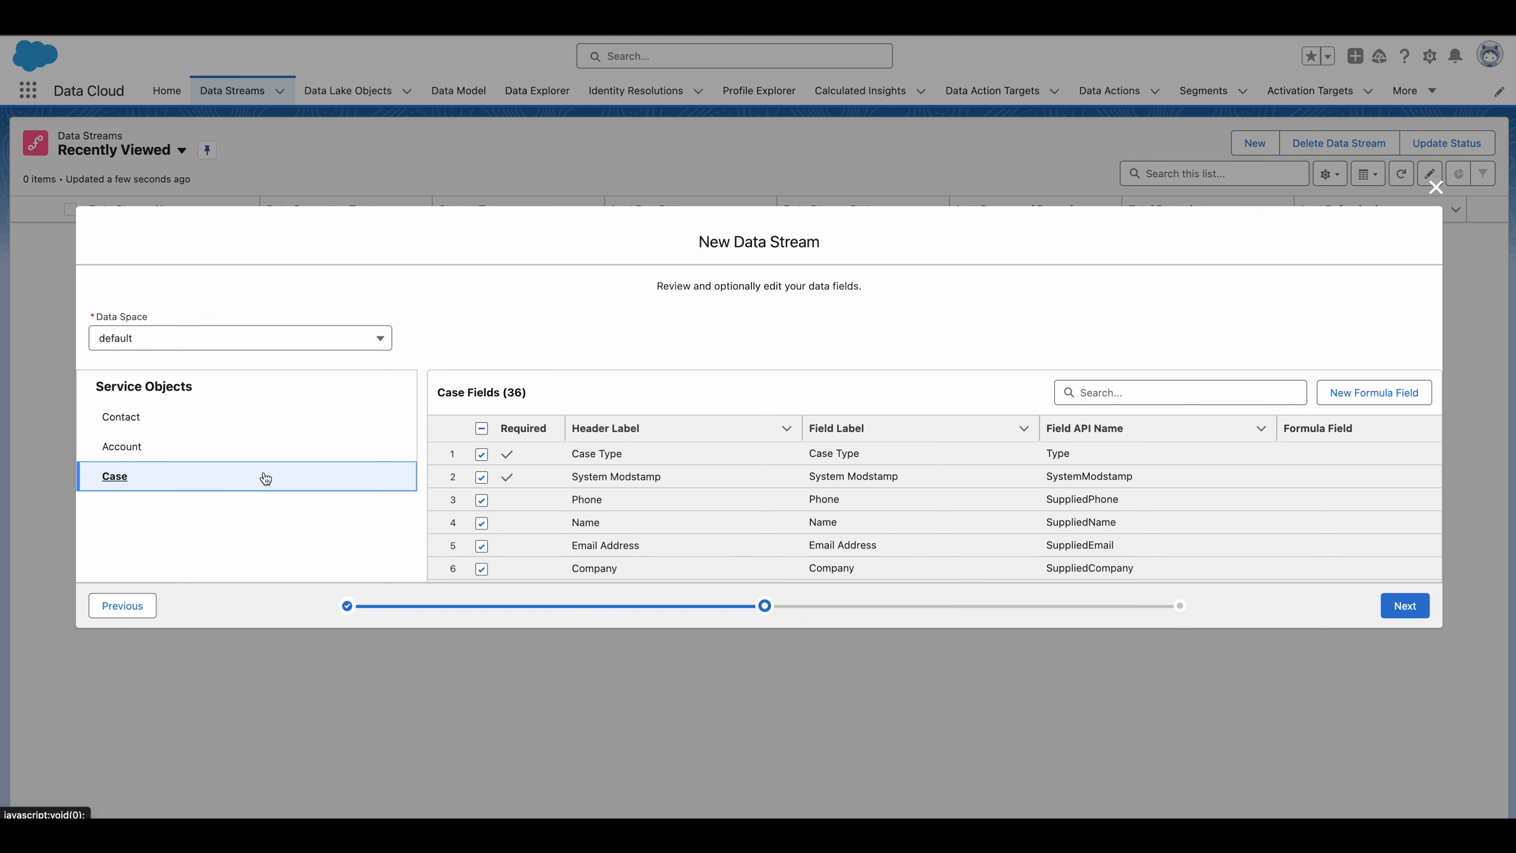
pyautogui.scroll(-5, 734, 453)
pyautogui.scroll(5, 734, 454)
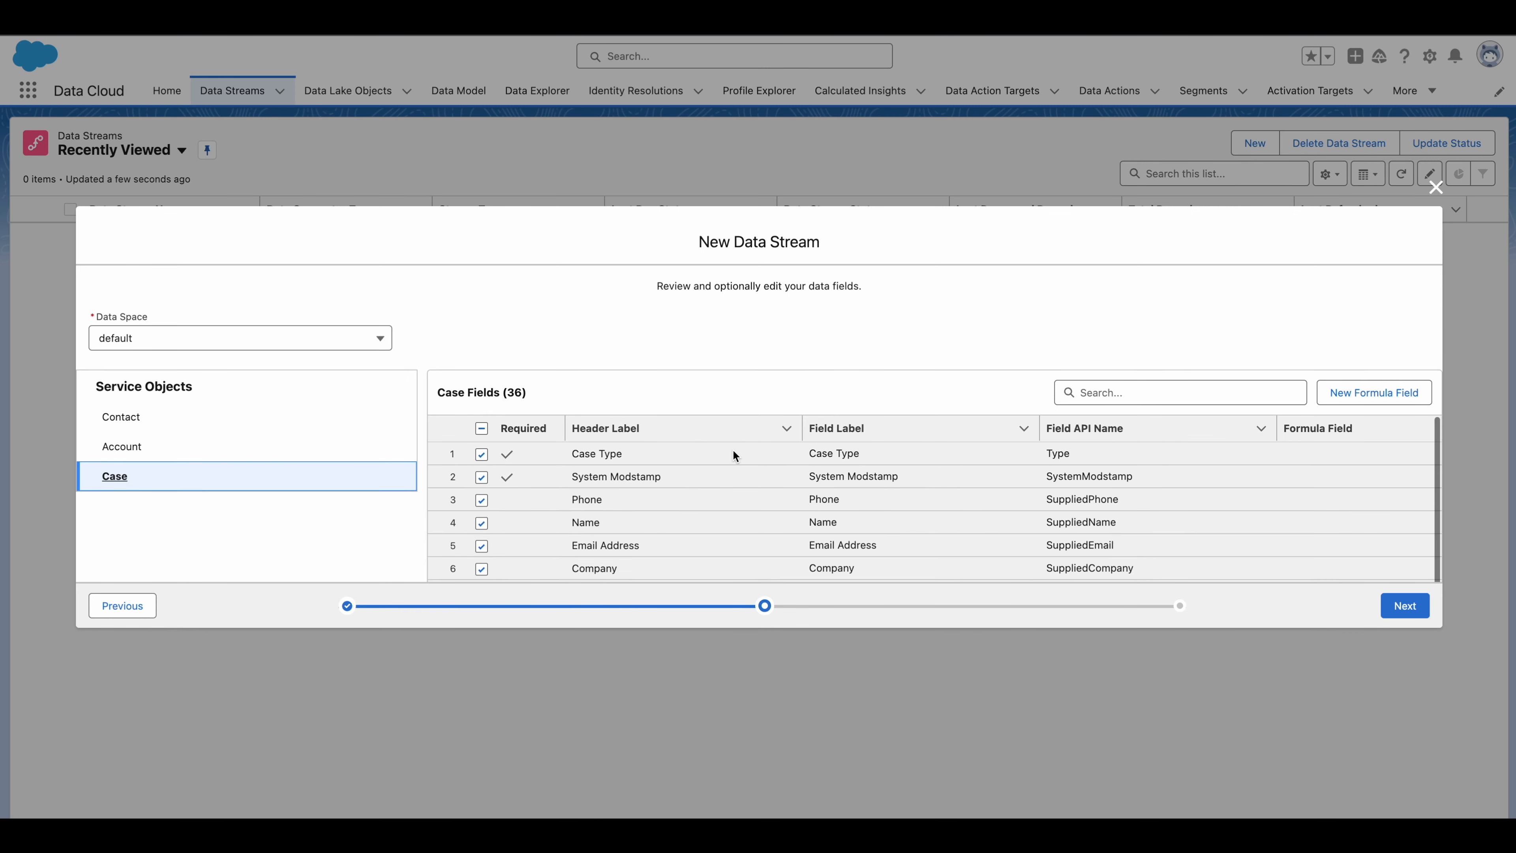
pyautogui.click(1363, 398)
# Label the formula field Action Priority with API name Action_Priority and set its return type to Text.
pyautogui.click(612, 423)
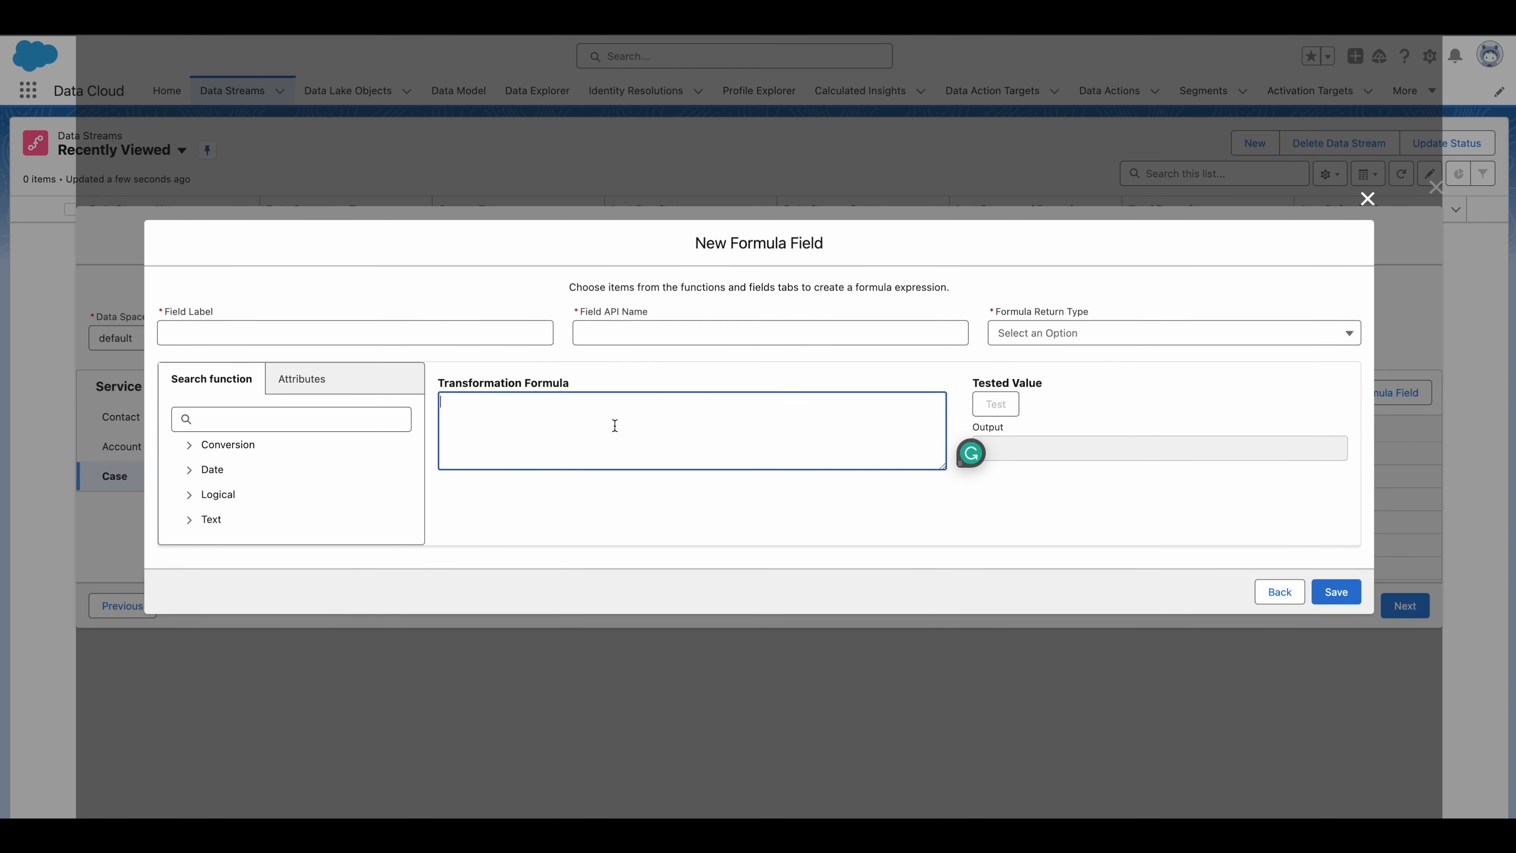
pyautogui.click(447, 333)
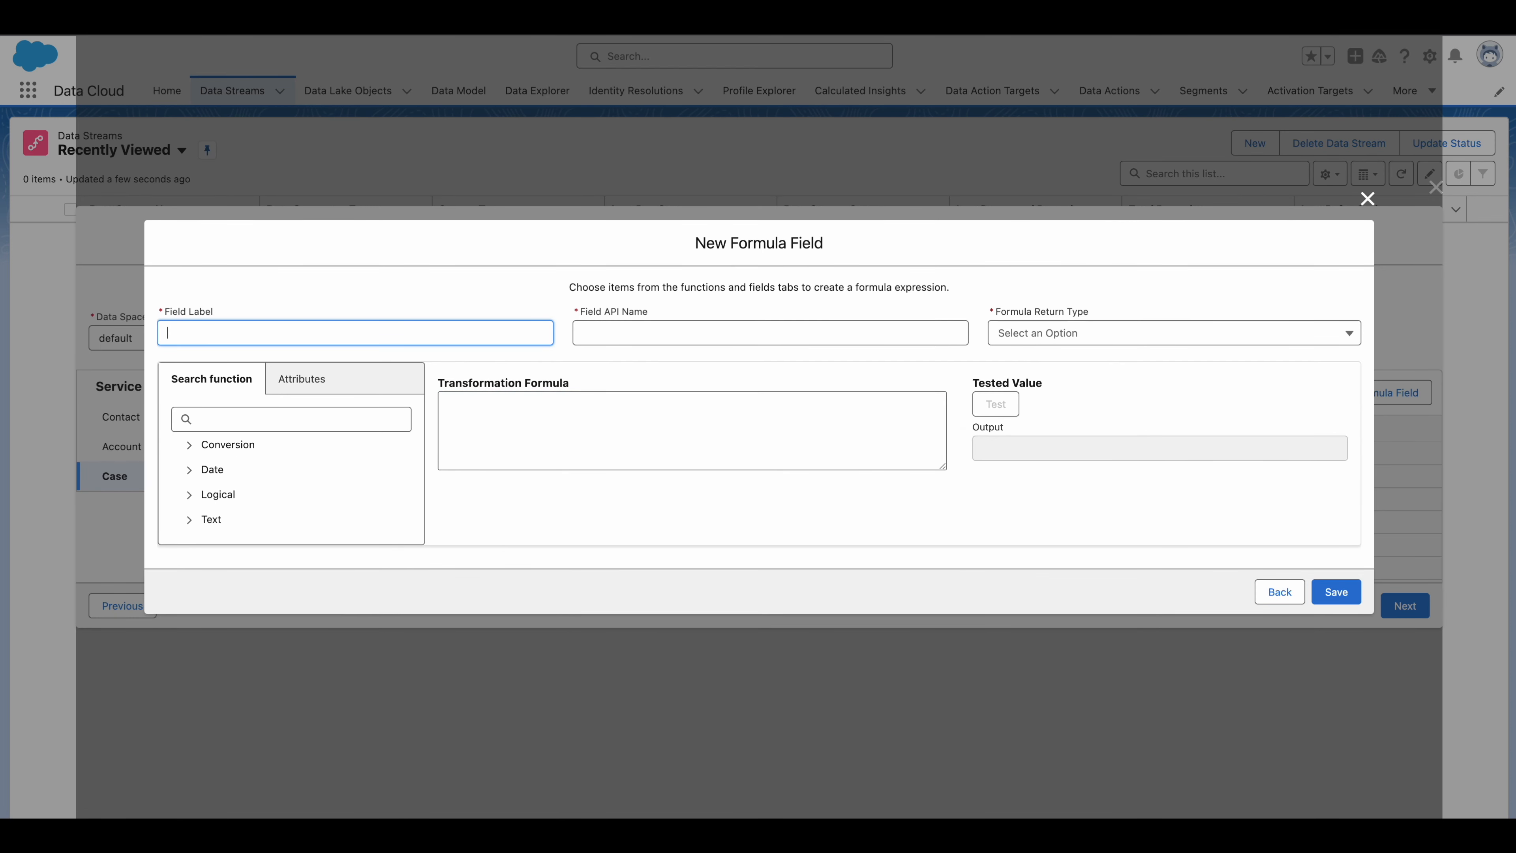
pyautogui.click(692, 514)
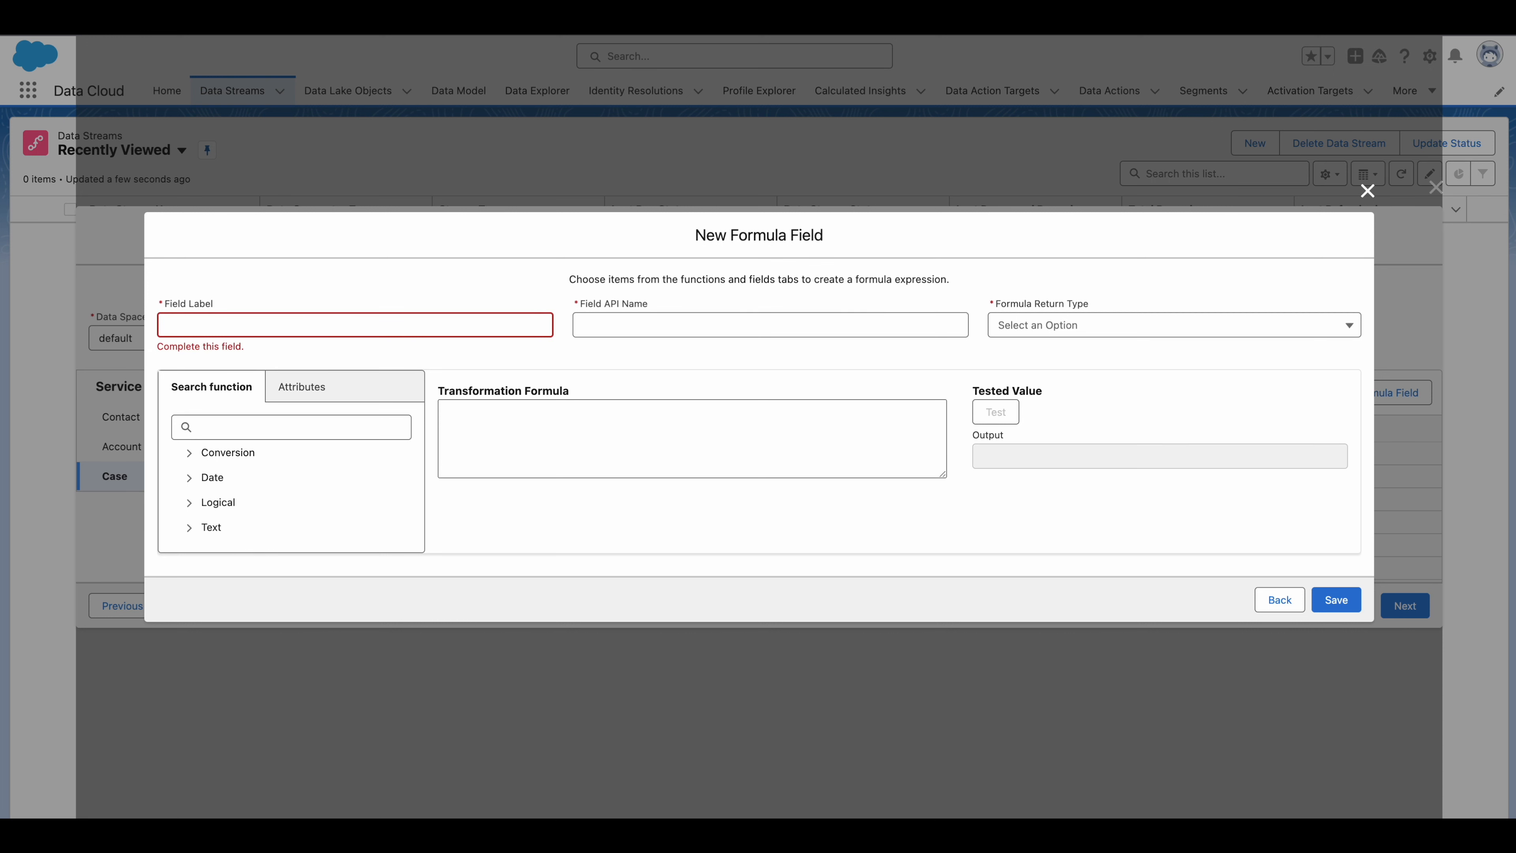
pyautogui.click(416, 324)
pyautogui.write('Action Priority')
pyautogui.click(637, 361)
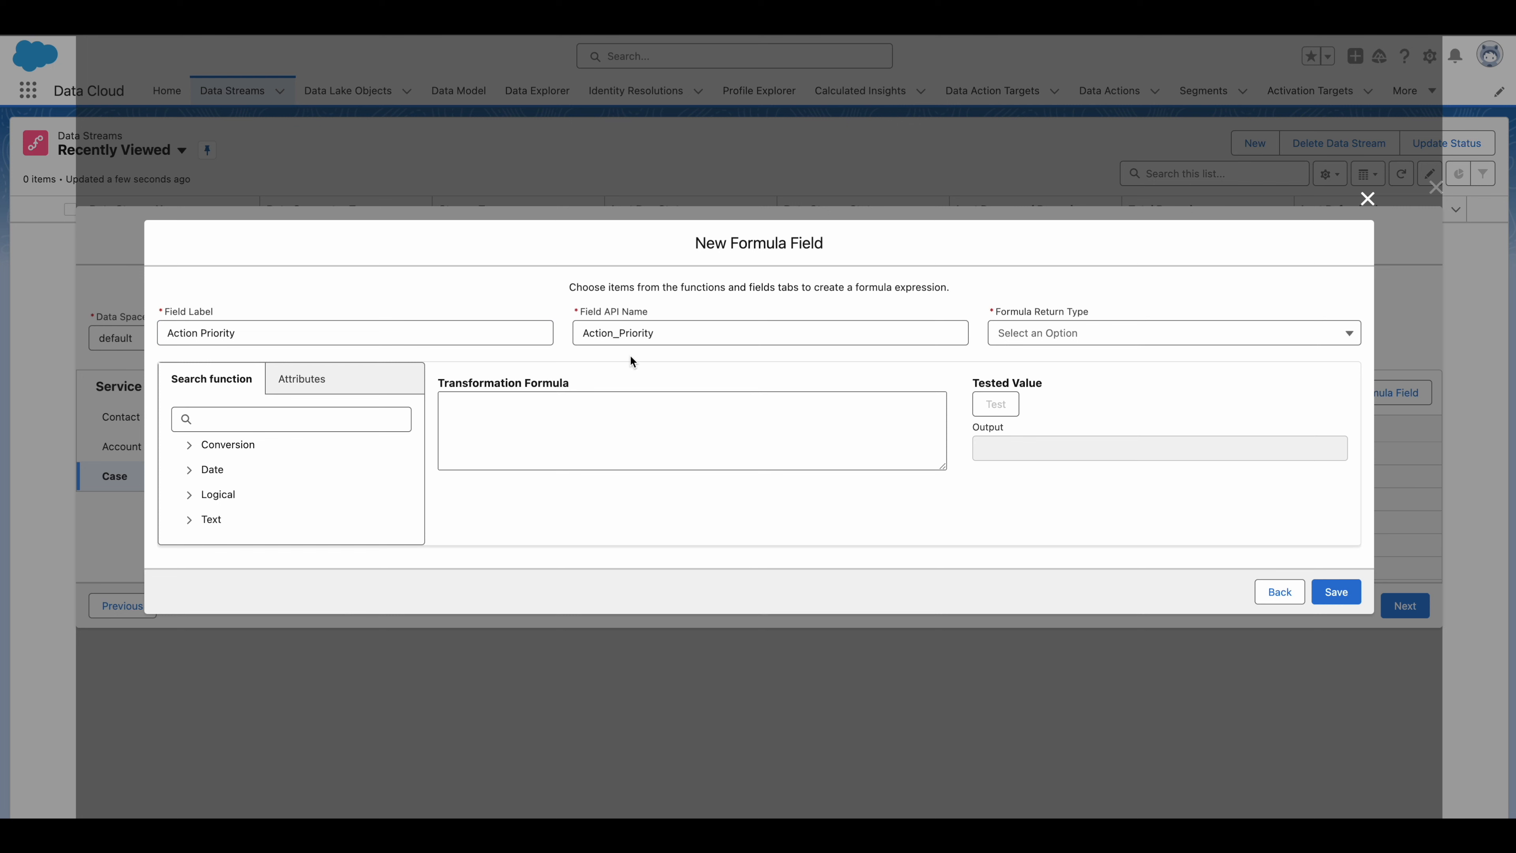
pyautogui.click(1066, 344)
pyautogui.click(1050, 366)
# Enter a nested IF transformation formula that returns P1 - Escalated High through P6 - Low from the IsEscalated and Priority fields.
pyautogui.click(637, 437)
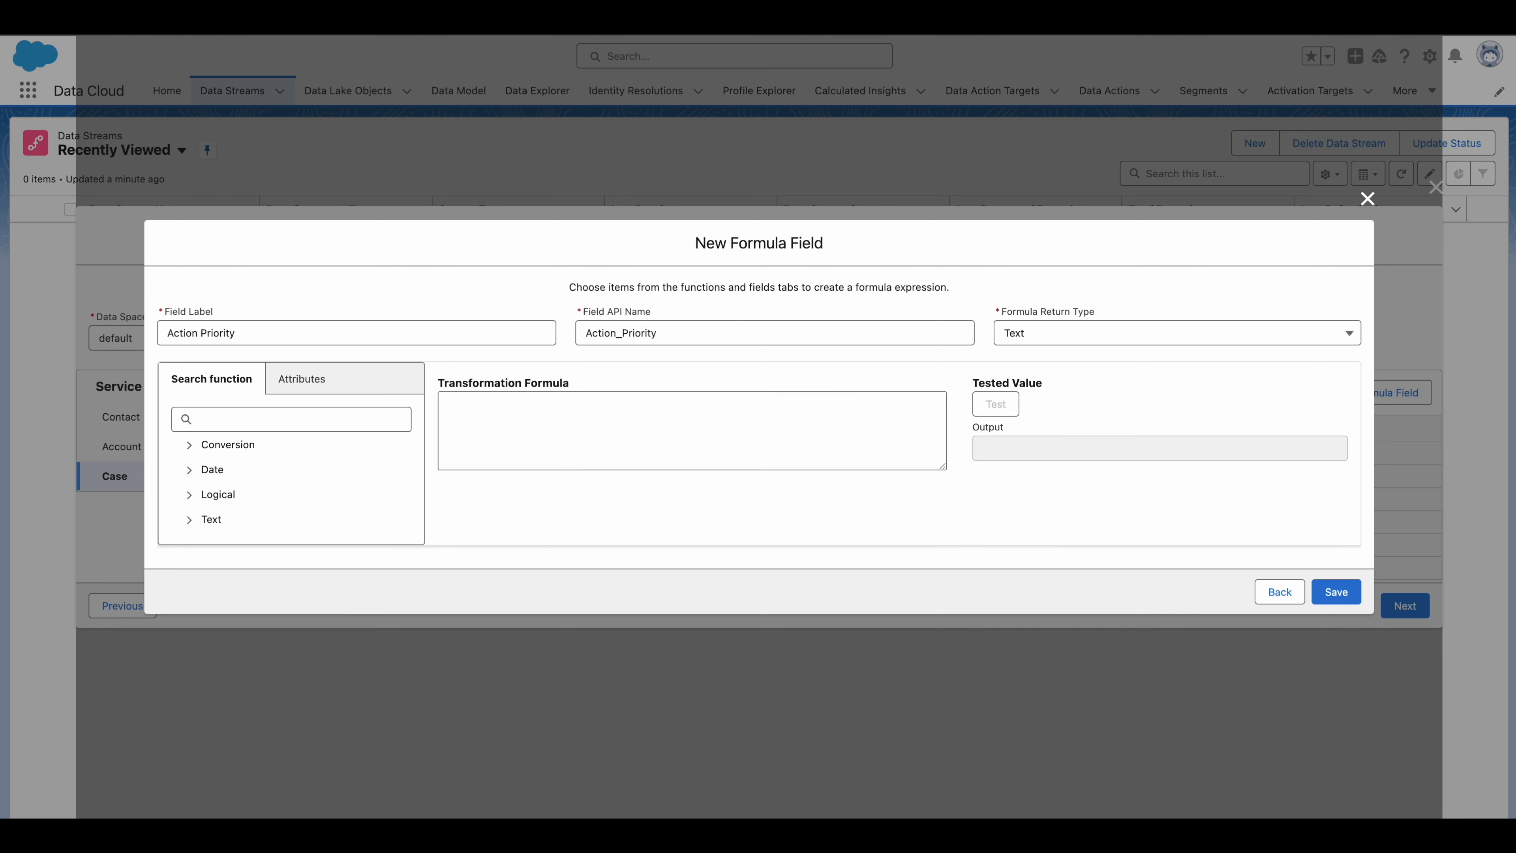
pyautogui.click(480, 393)
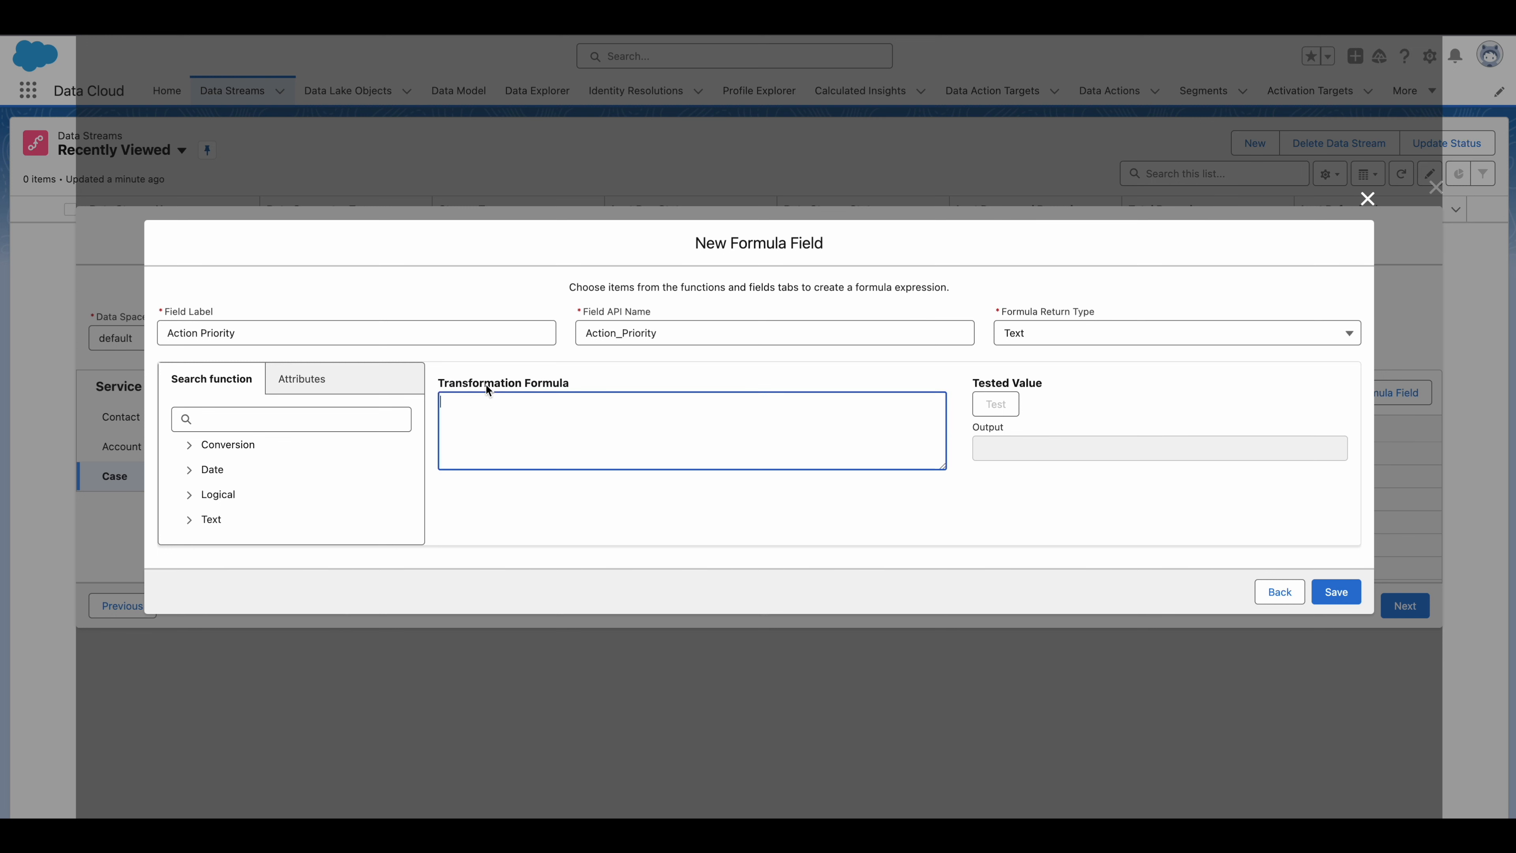
pyautogui.press('super+v')
pyautogui.click(544, 498)
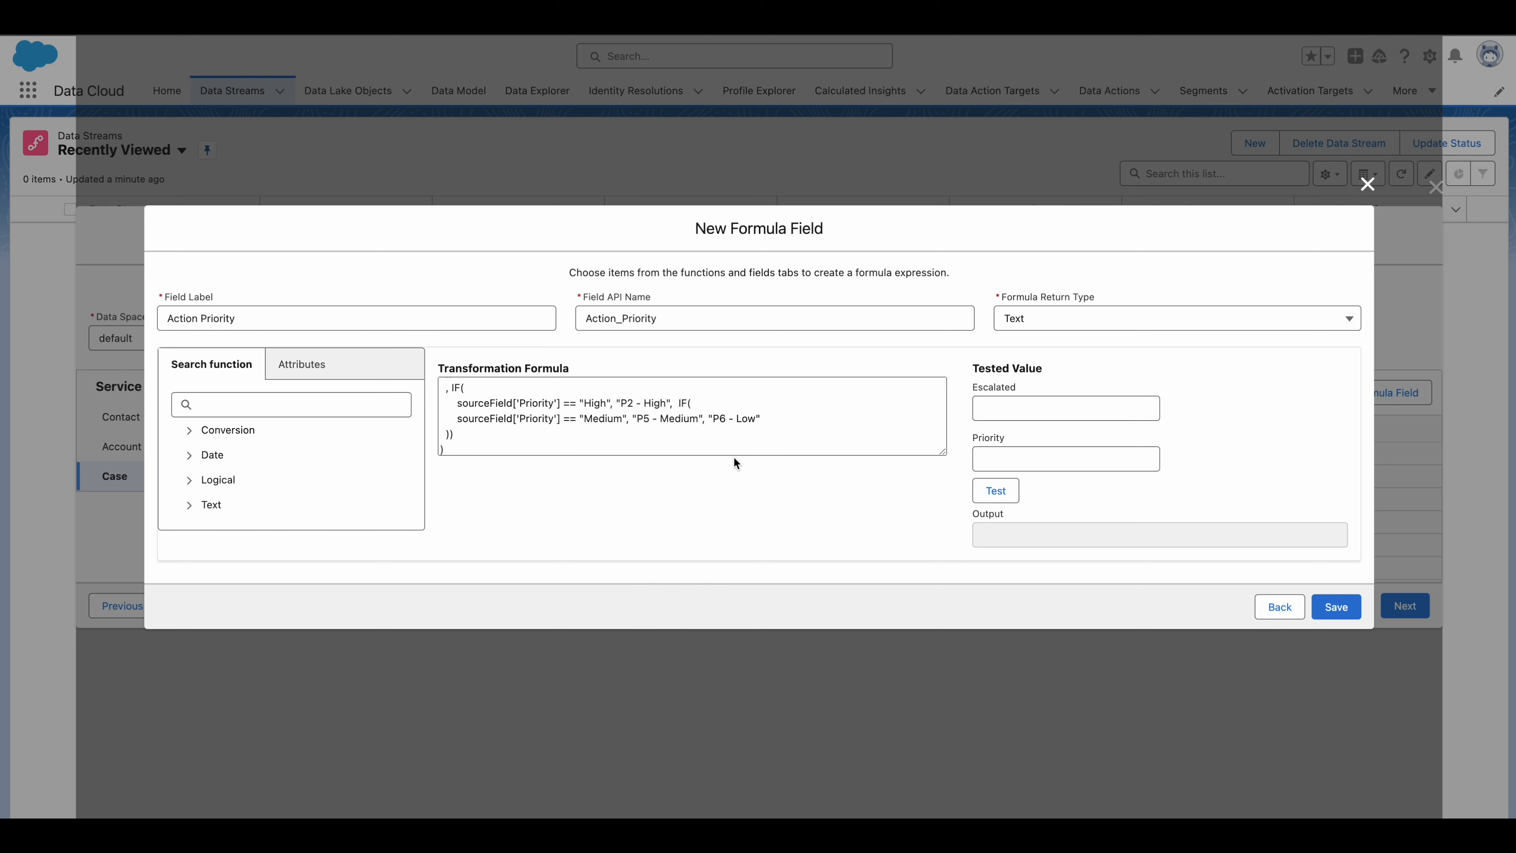
# Test the formula with Priority High and Escalated true, and save the formula field.
pyautogui.doubleClick(595, 404)
pyautogui.hotkey('ctrl', 'c')
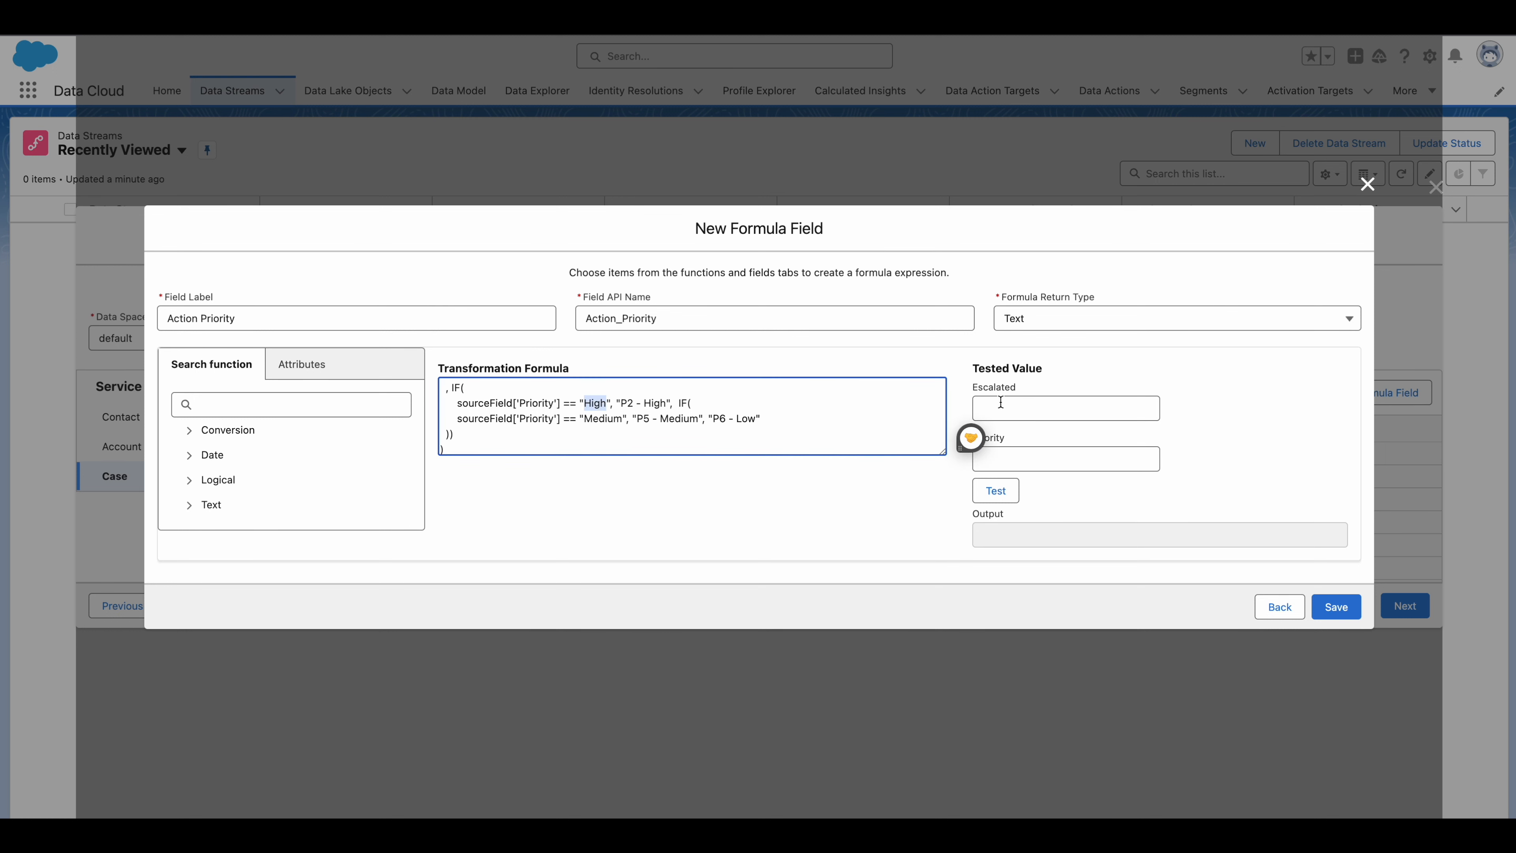
pyautogui.click(1059, 459)
pyautogui.hotkey('ctrl', 'v')
pyautogui.scroll(2, 735, 400)
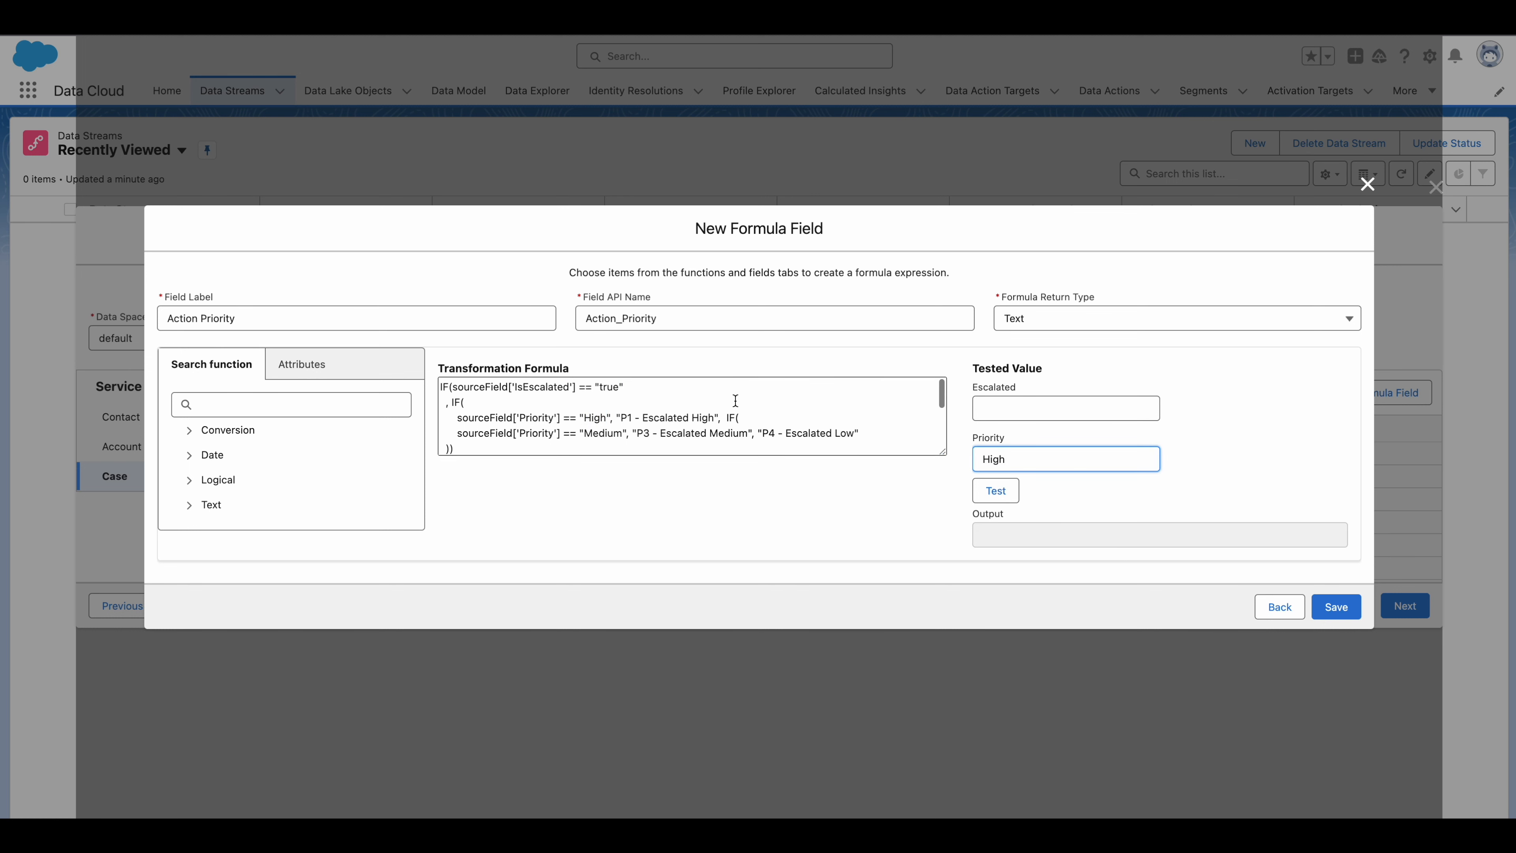
pyautogui.click(1008, 409)
pyautogui.write('tre')
pyautogui.write('a')
pyautogui.write('ue')
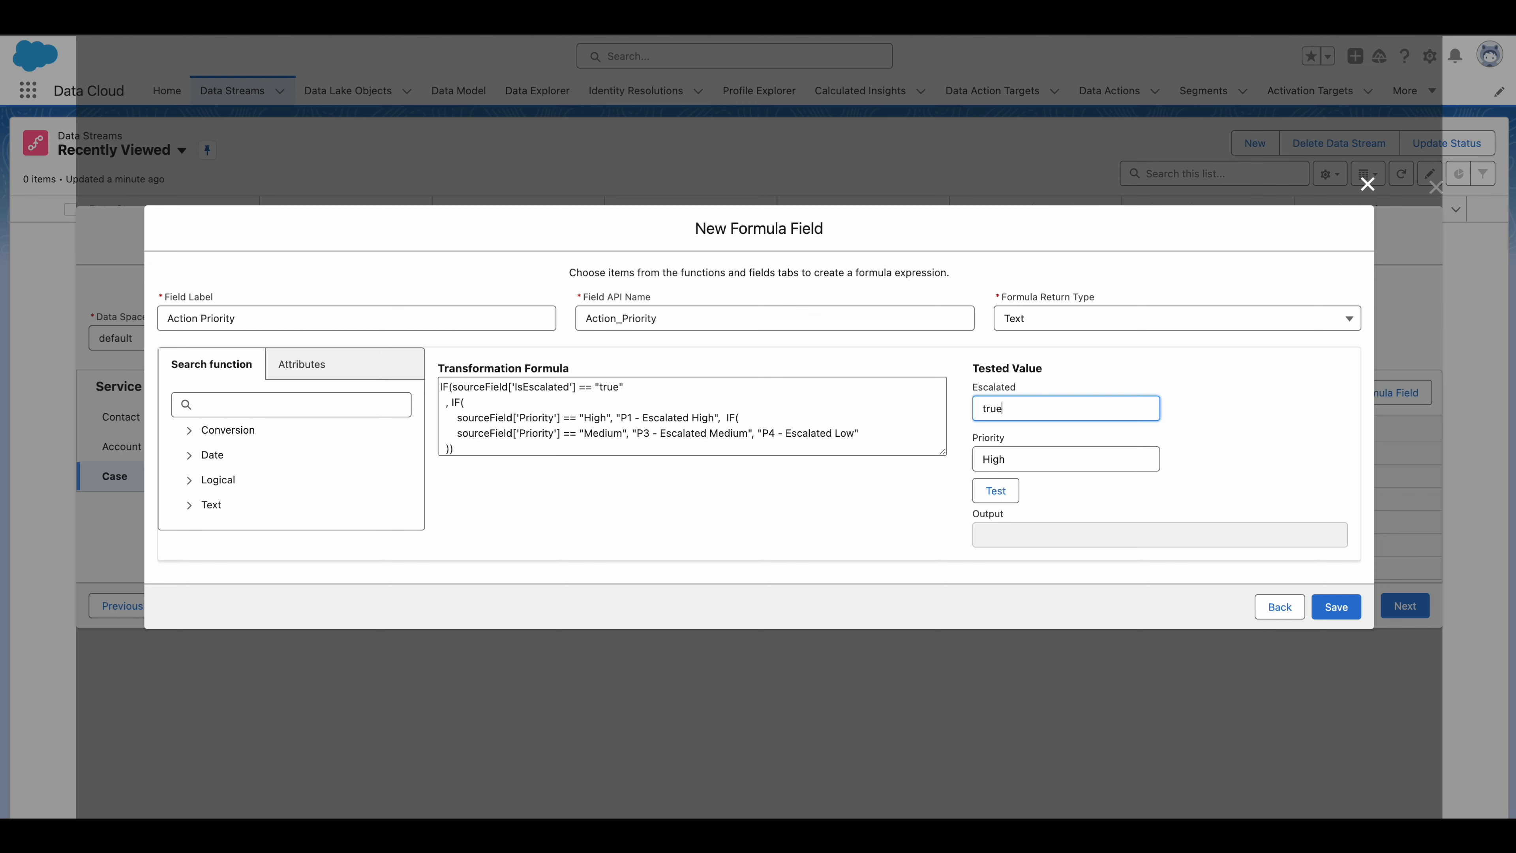
pyautogui.click(993, 496)
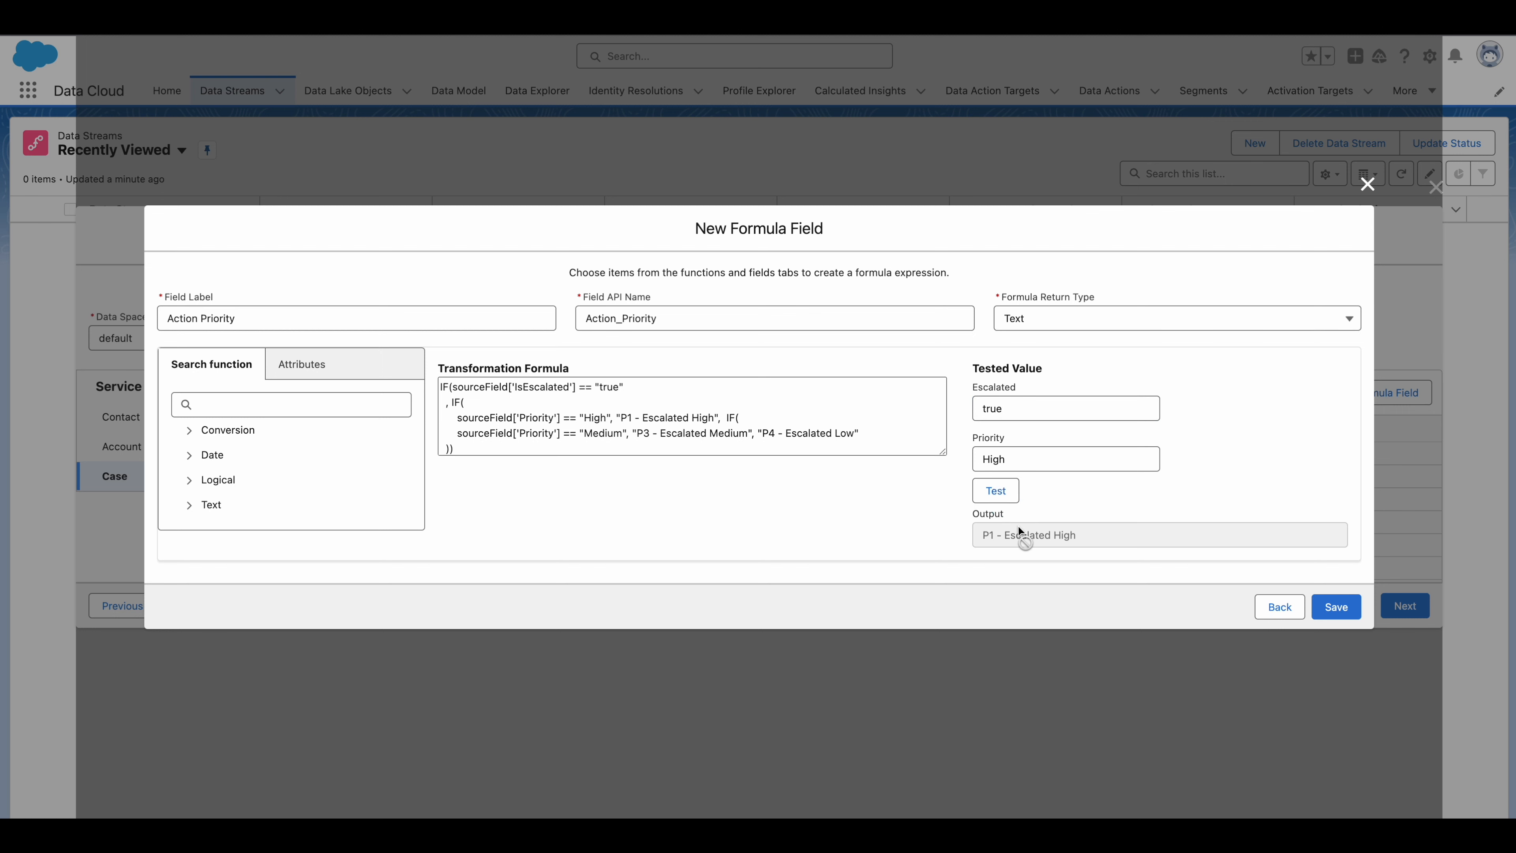
pyautogui.click(1336, 605)
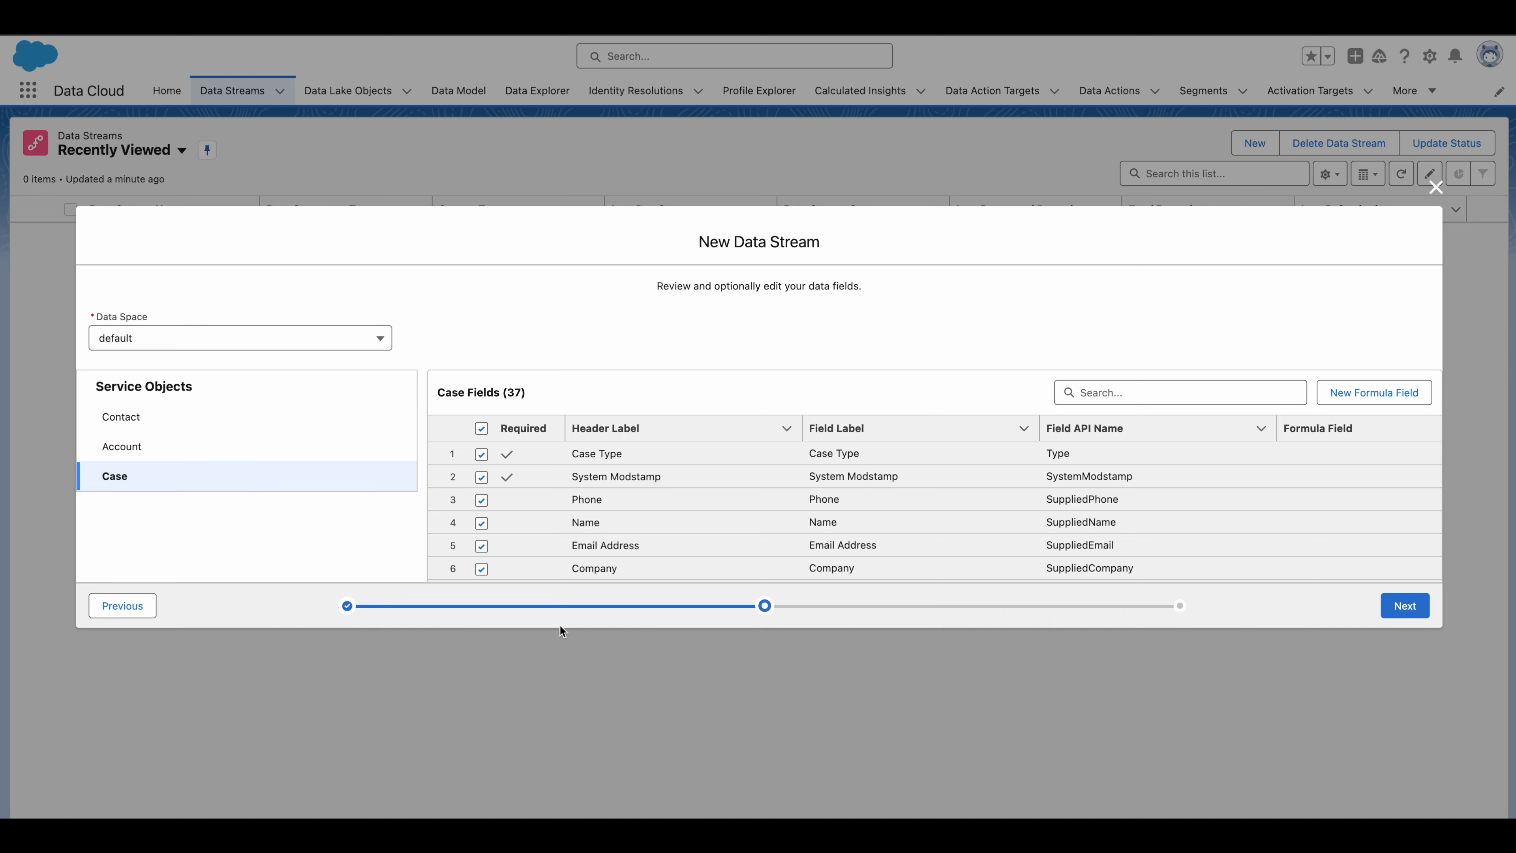
# Deselect all optional fields of the Contact object, keeping only the required ones.
pyautogui.click(305, 445)
pyautogui.click(316, 417)
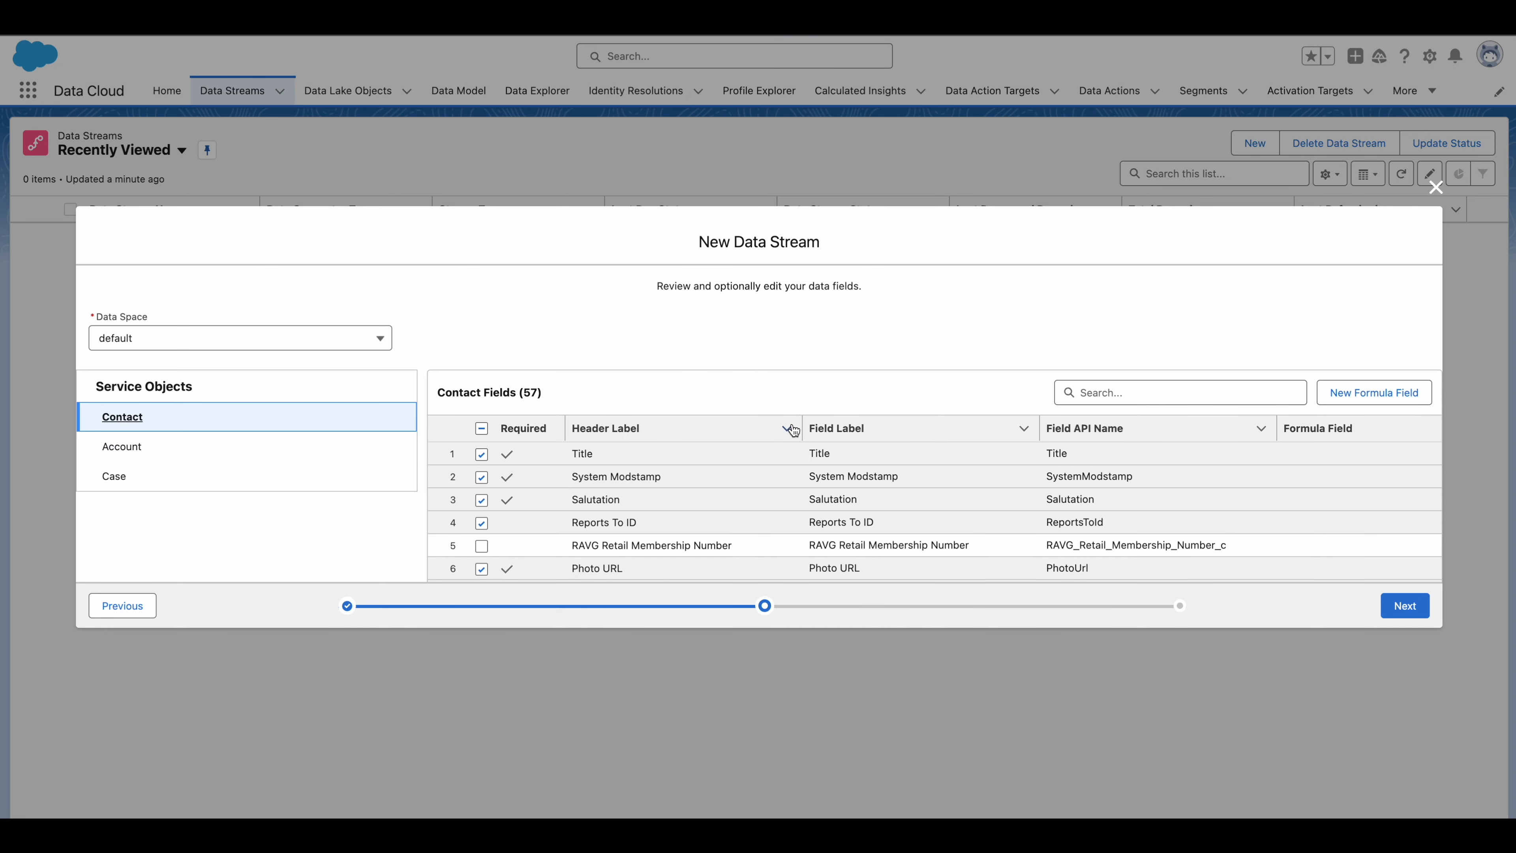
pyautogui.click(483, 428)
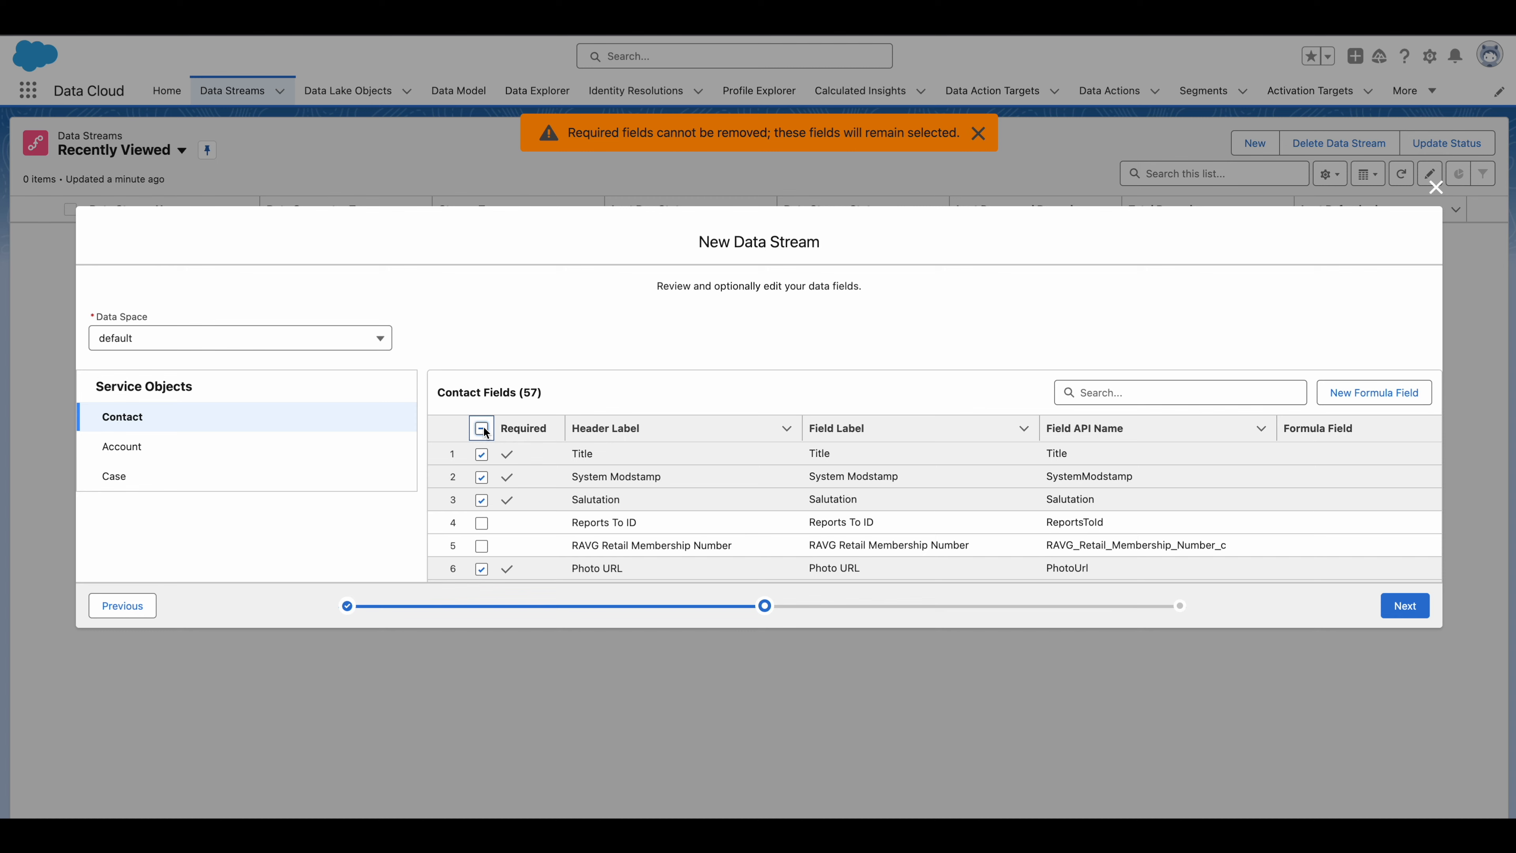
pyautogui.scroll(-20, 501, 472)
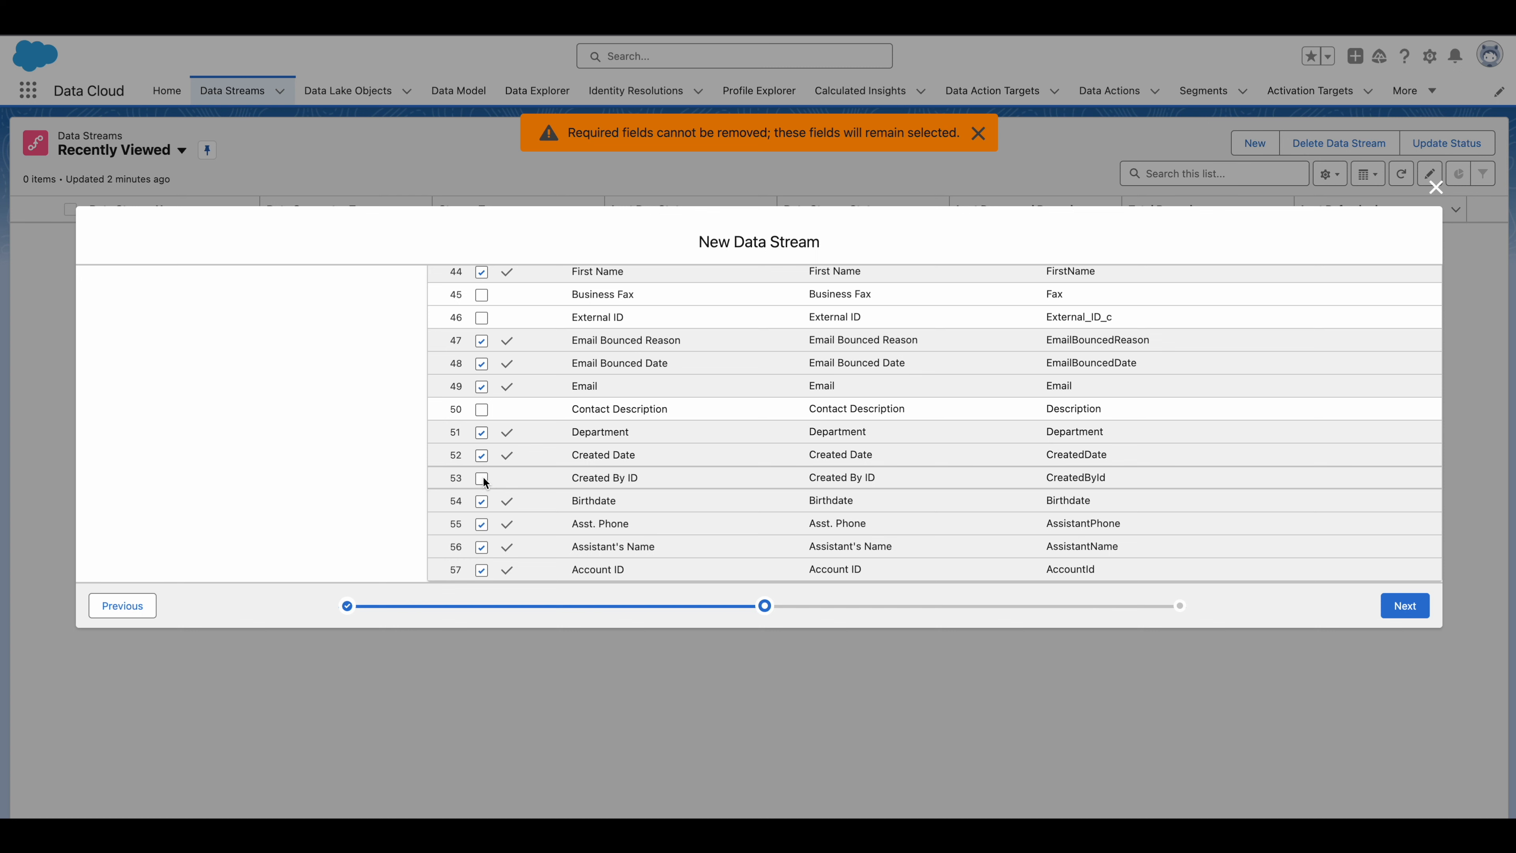
# Include the Mobile Phone, RAVG Retail Membership Number and External ID fields in the Contact data stream.
pyautogui.scroll(15, 508, 552)
pyautogui.click(480, 378)
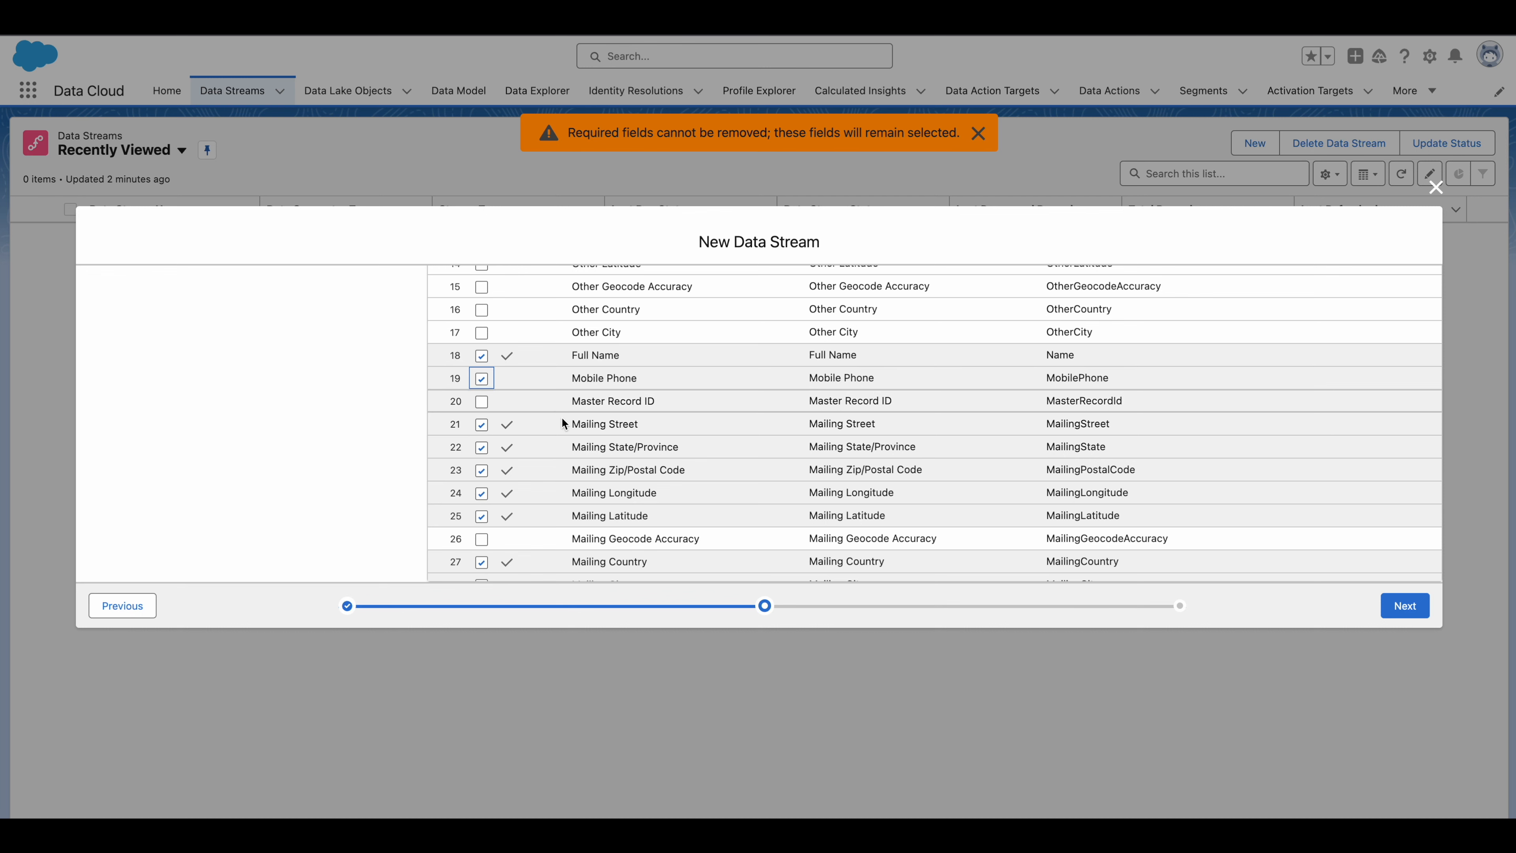
pyautogui.scroll(-5, 559, 443)
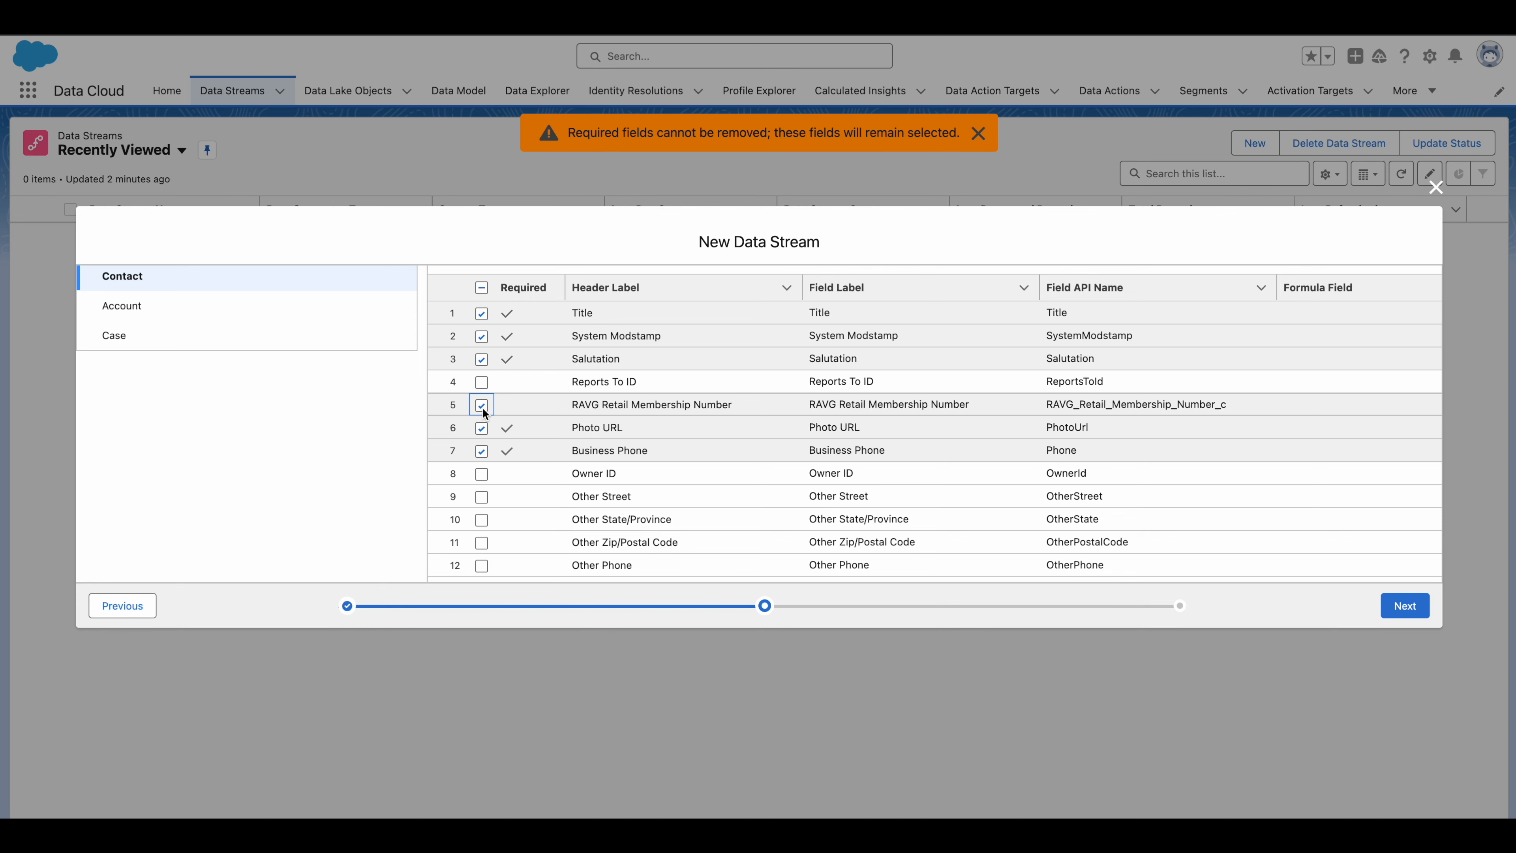
pyautogui.scroll(-10, 484, 412)
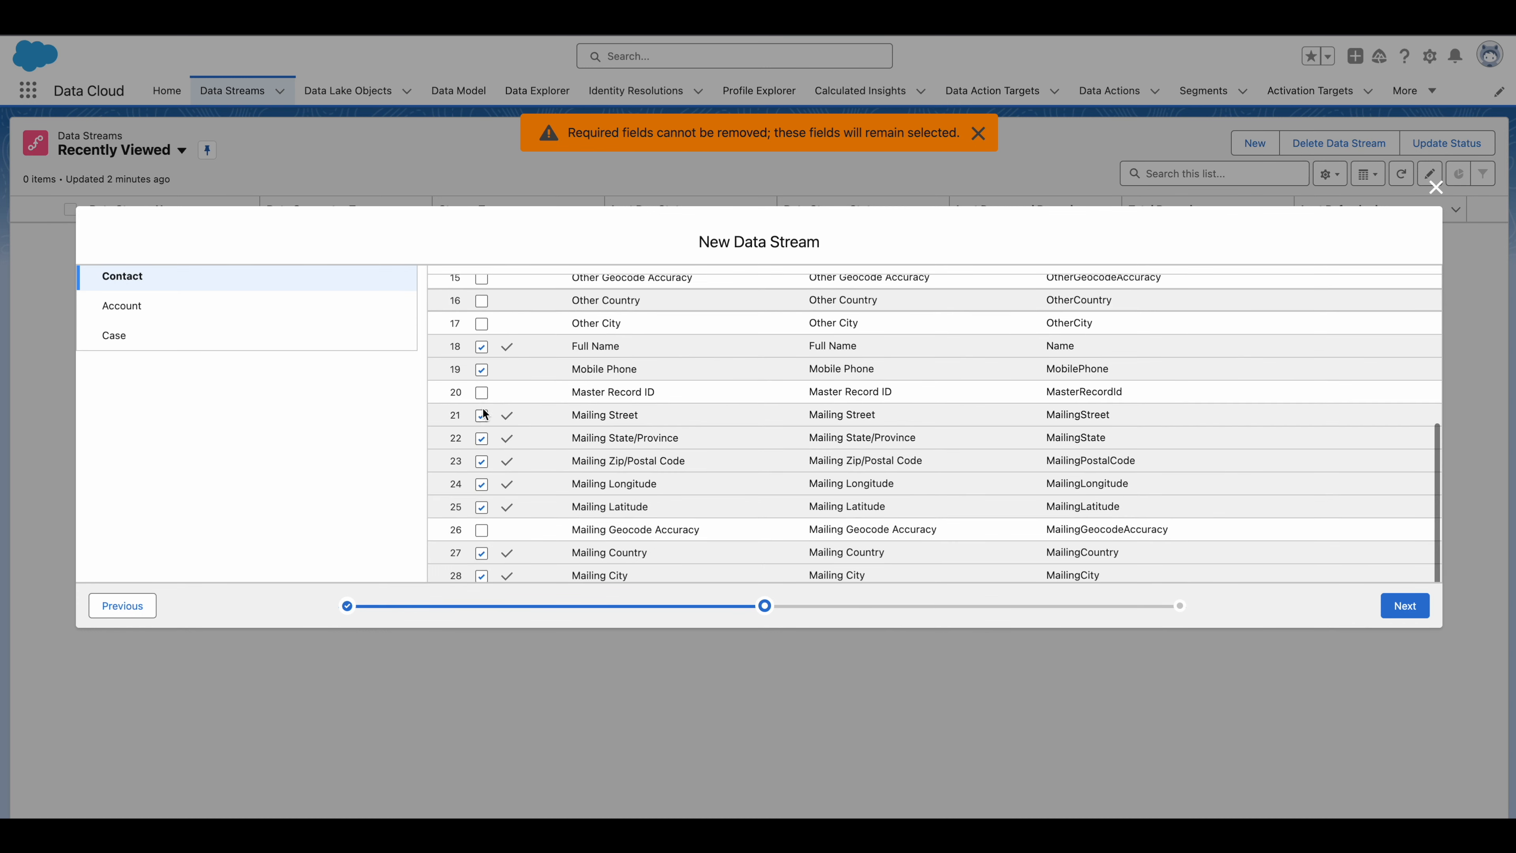
pyautogui.scroll(-7, 483, 412)
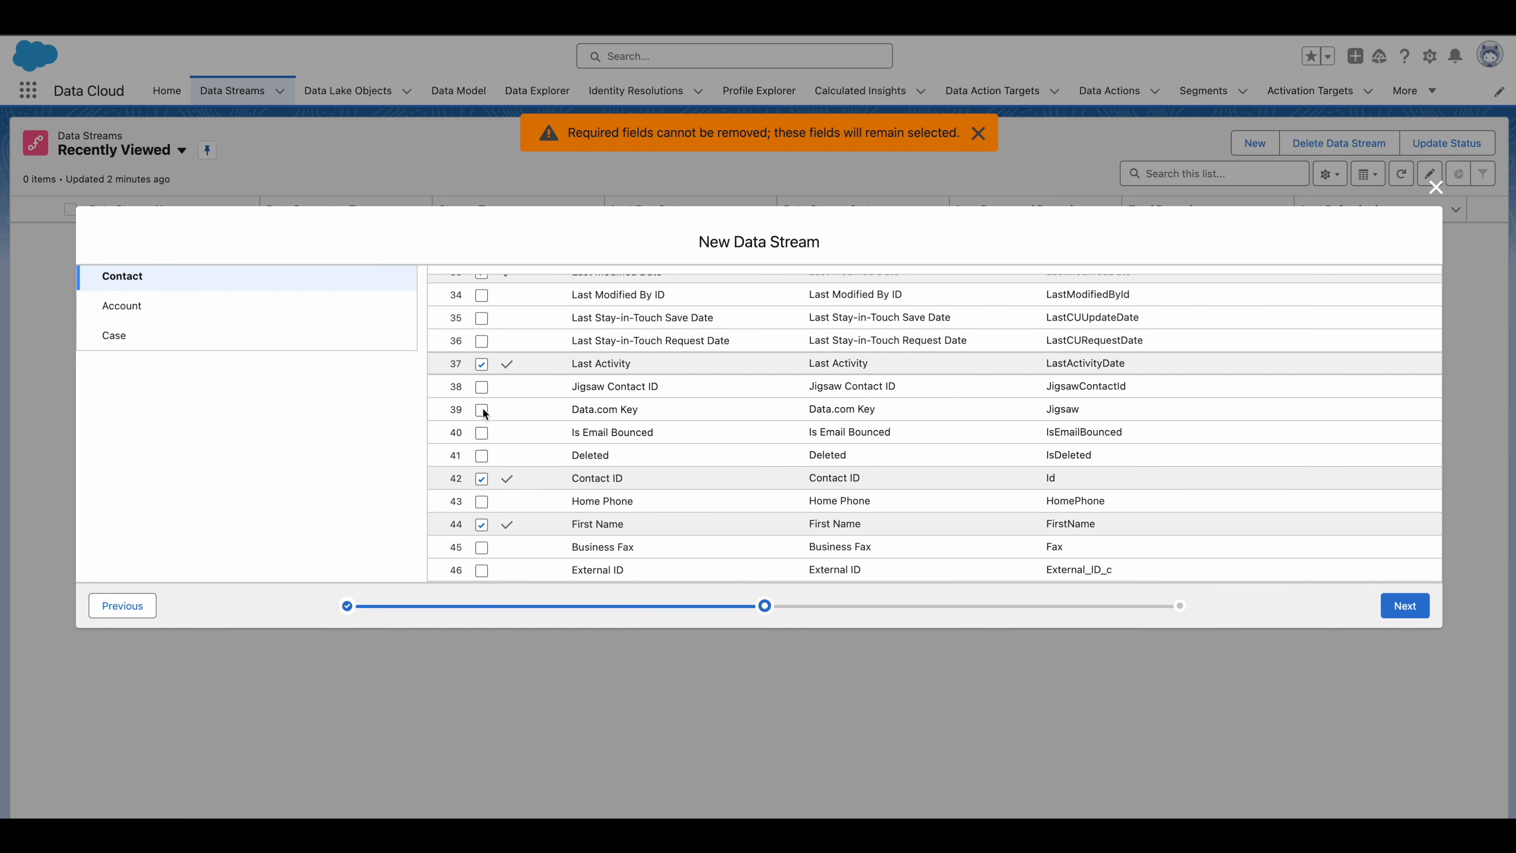
pyautogui.scroll(-3, 483, 412)
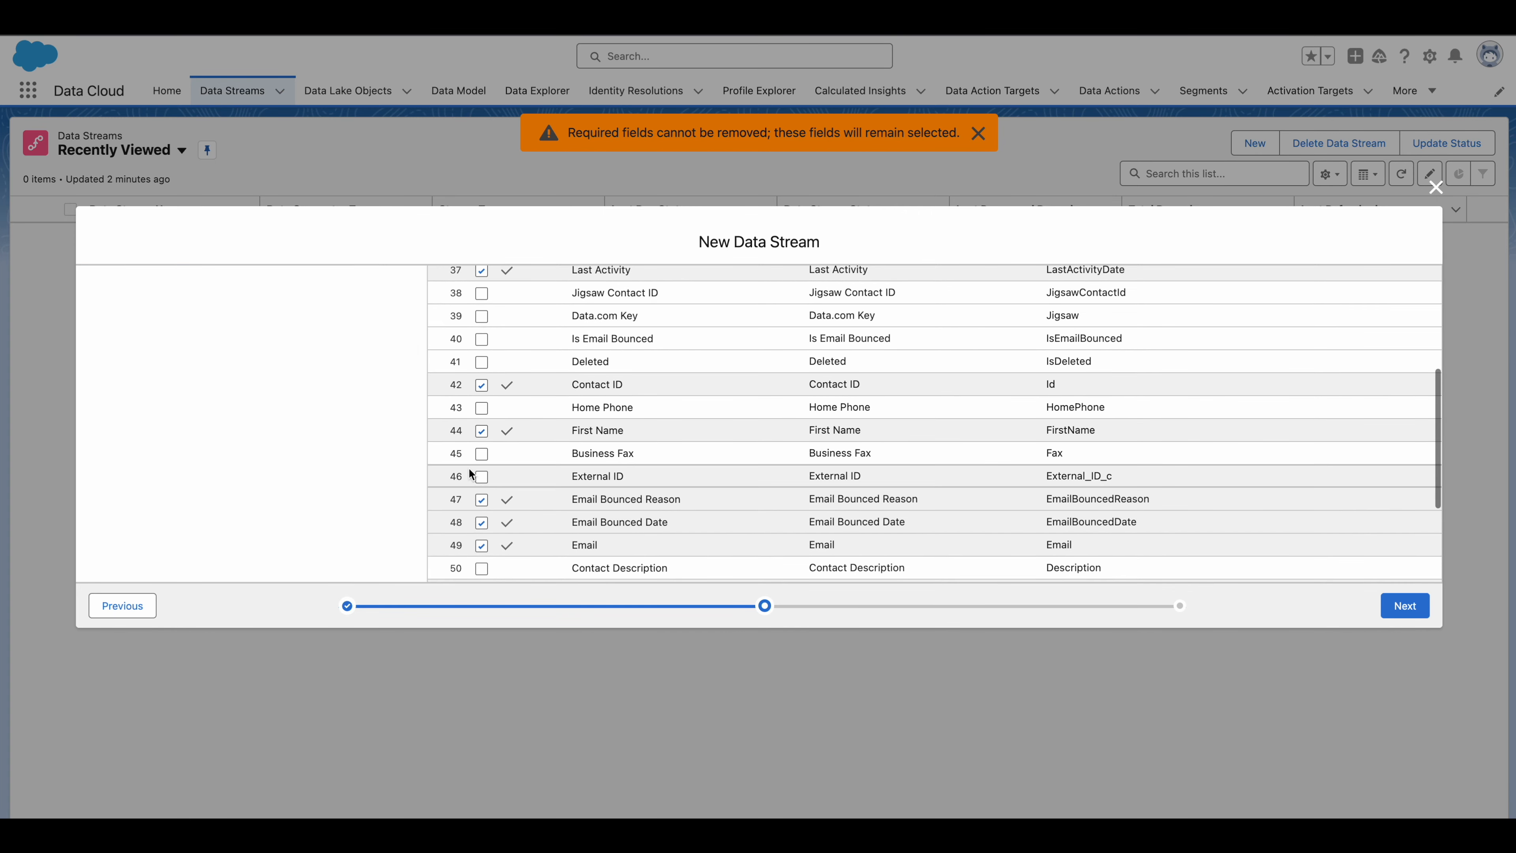
pyautogui.click(481, 477)
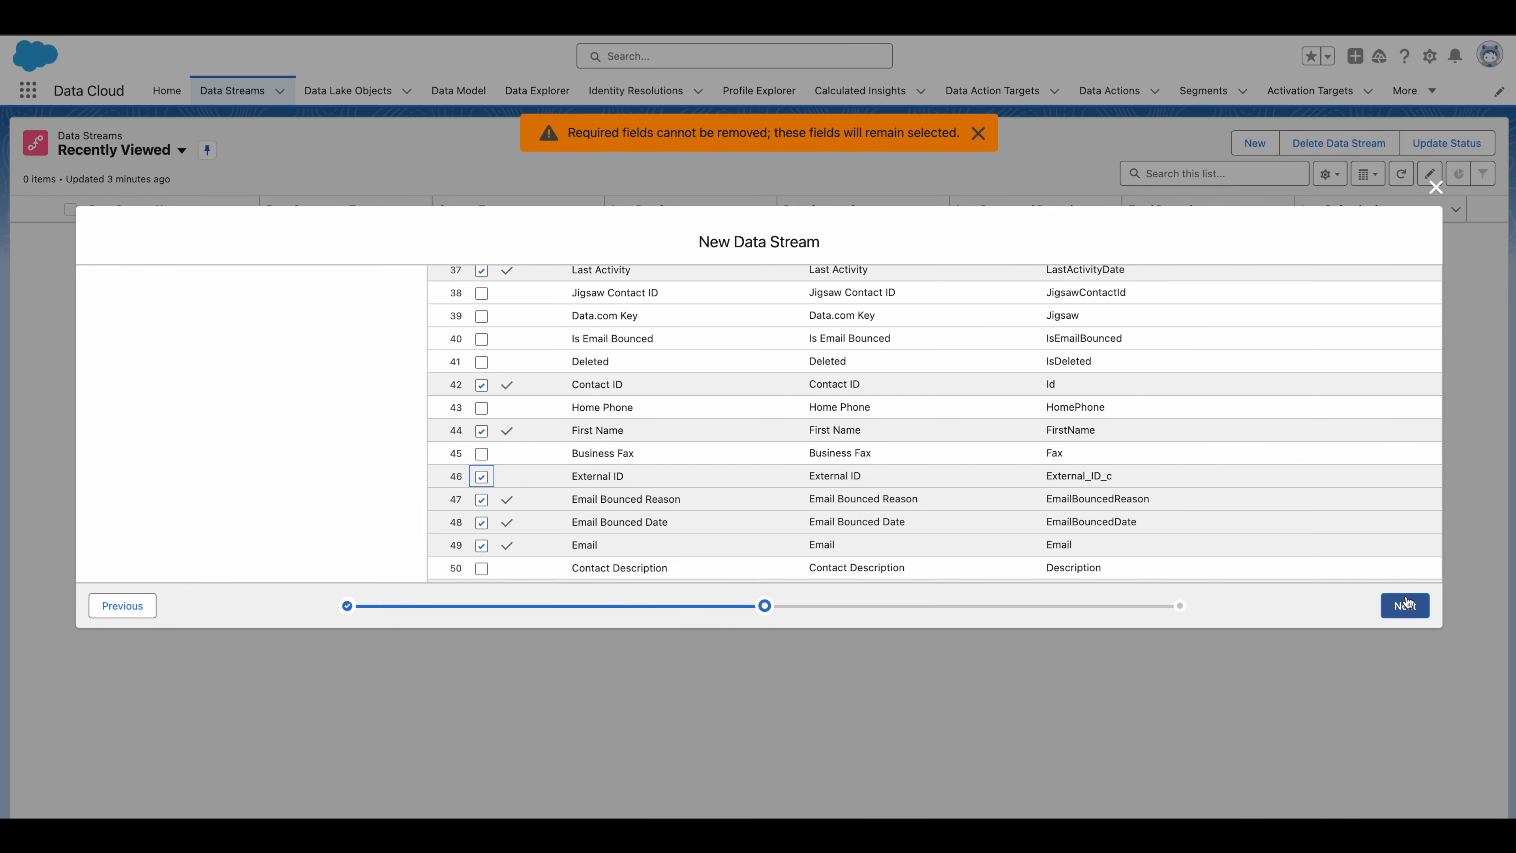
# Deploy the Service bundle data streams and open the Account data stream.
pyautogui.click(1404, 605)
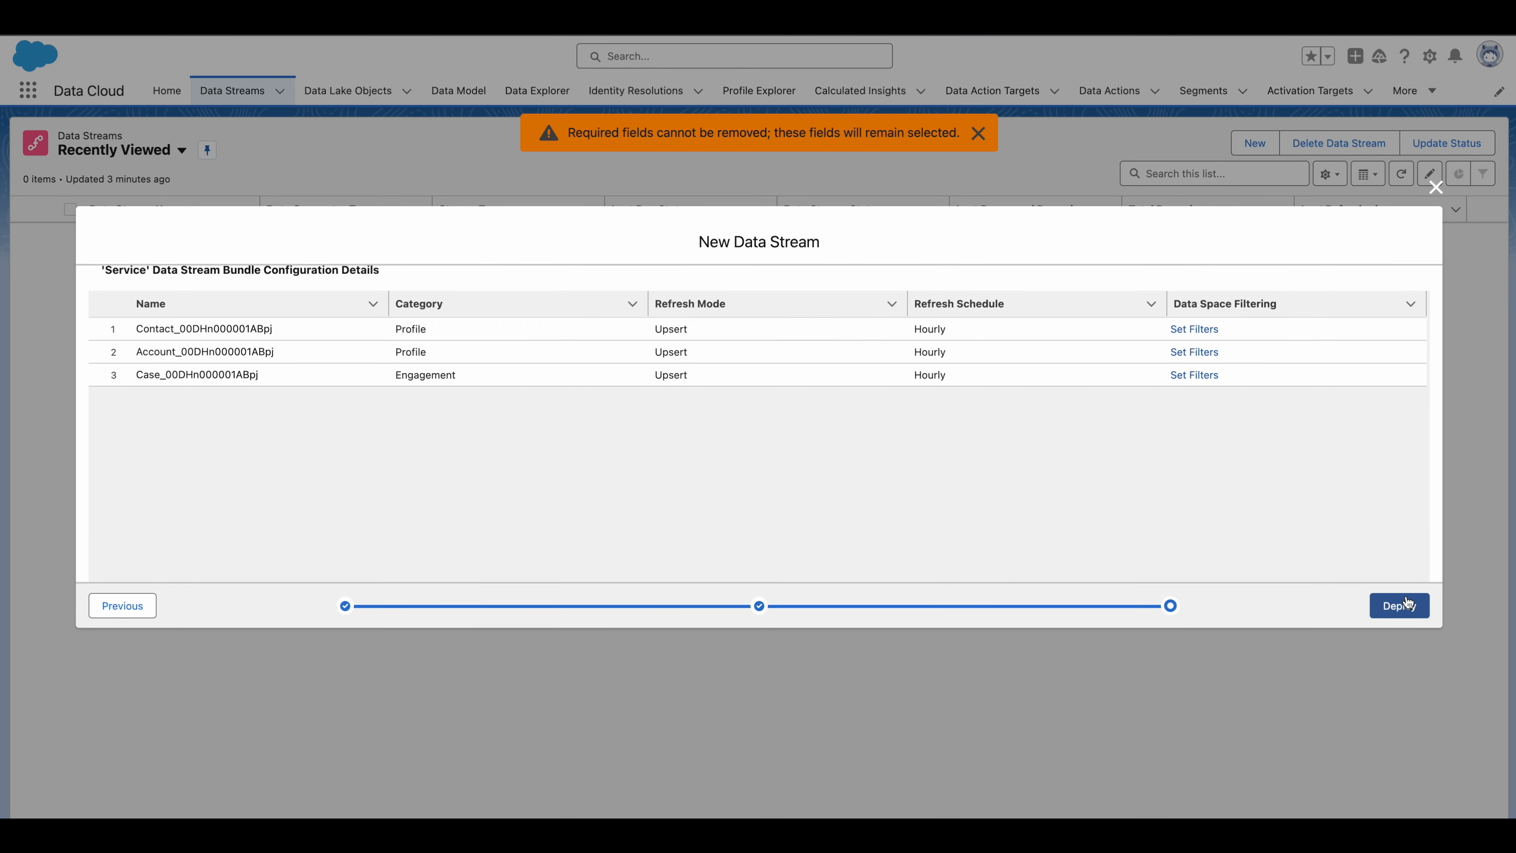
pyautogui.click(1404, 604)
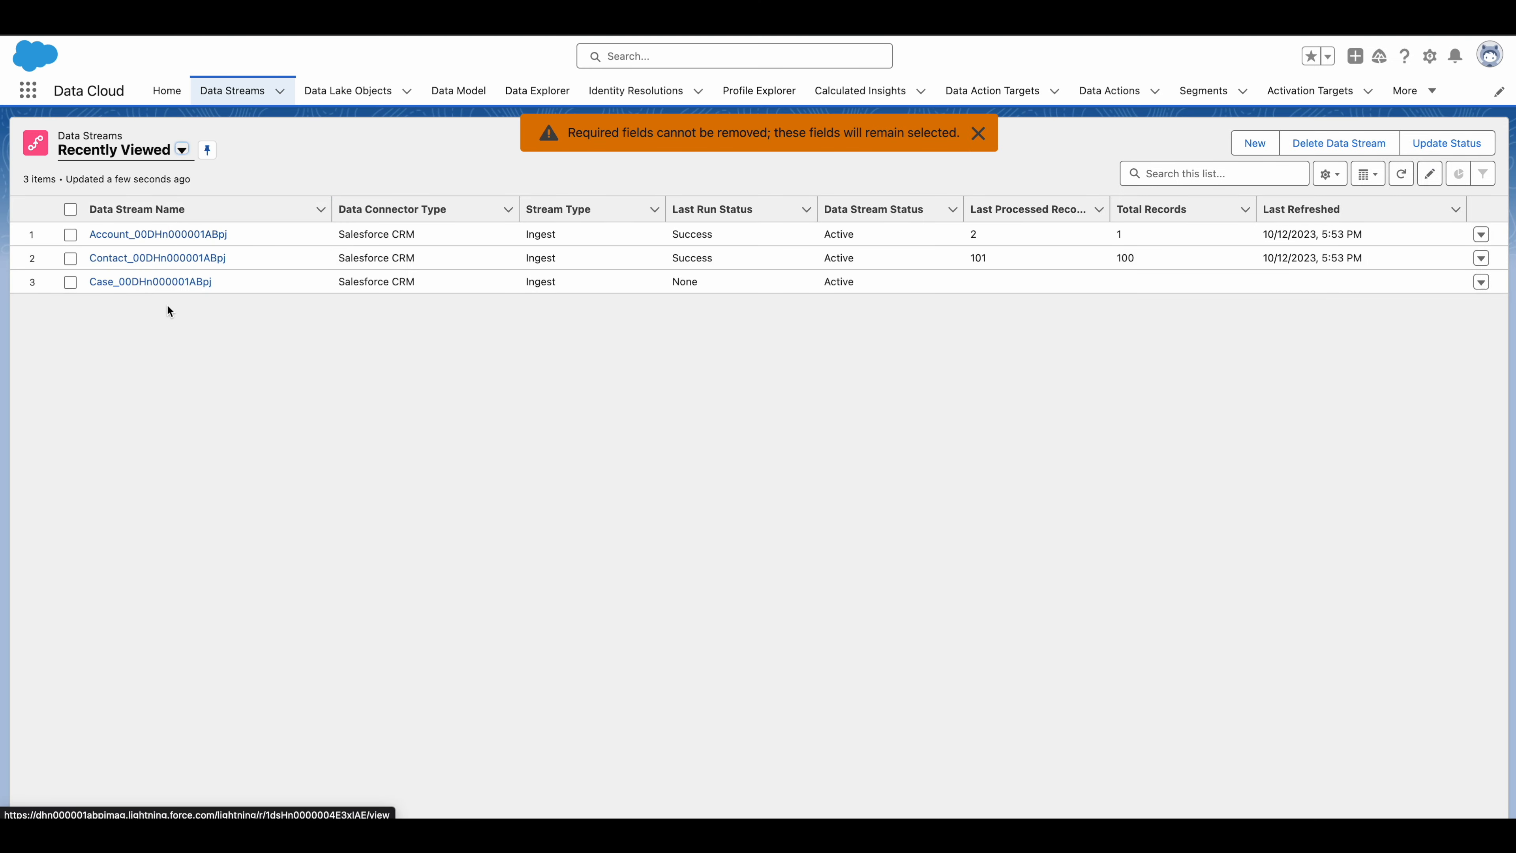
pyautogui.click(120, 237)
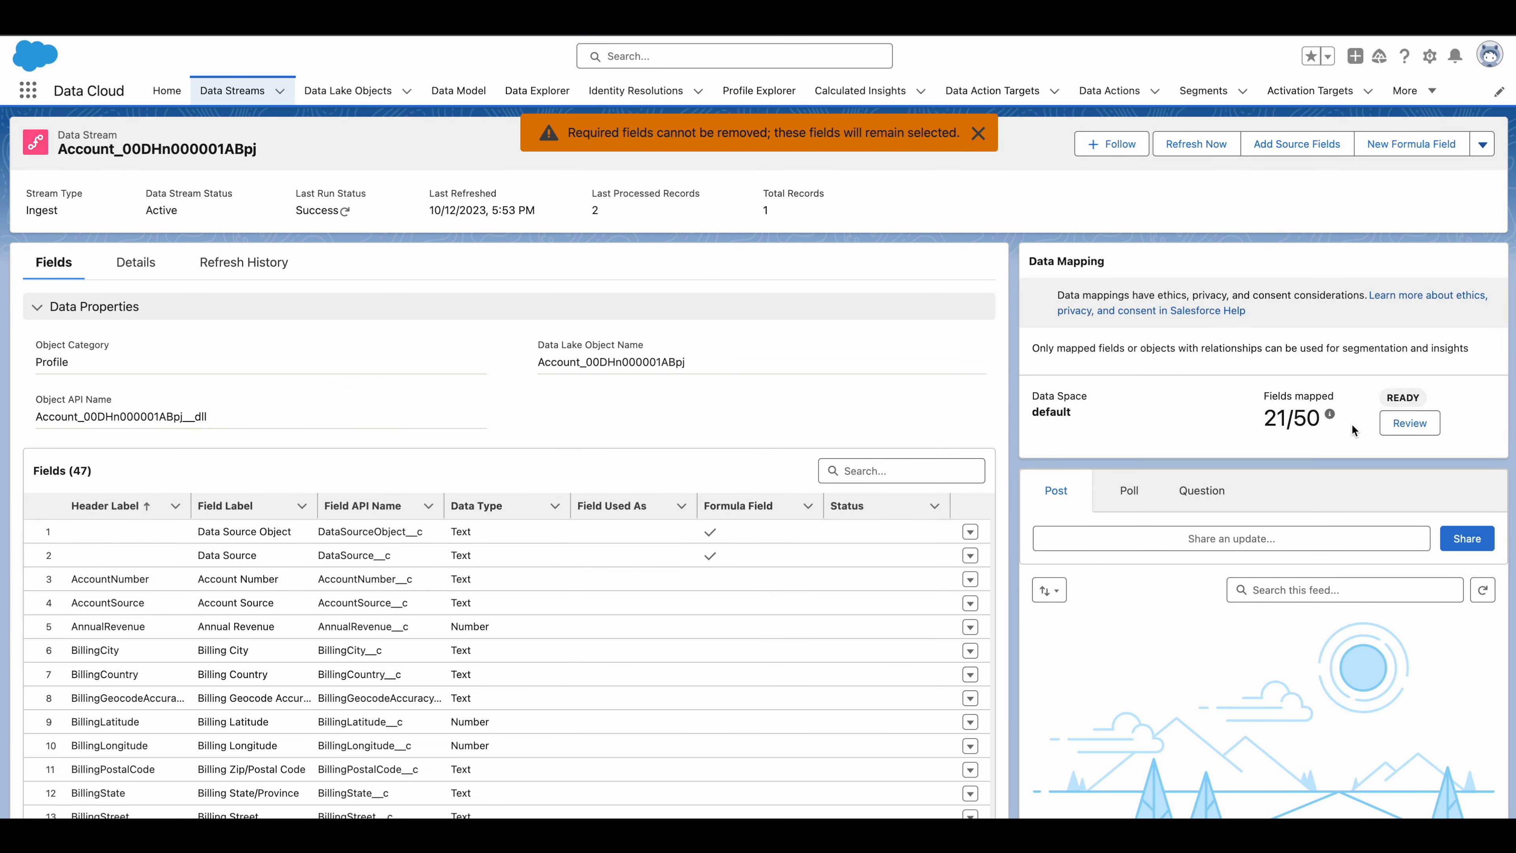
# Open the Account data mapping and examine the mapped Account, Contact Point Address and Contact Point Phone fields.
pyautogui.click(1409, 423)
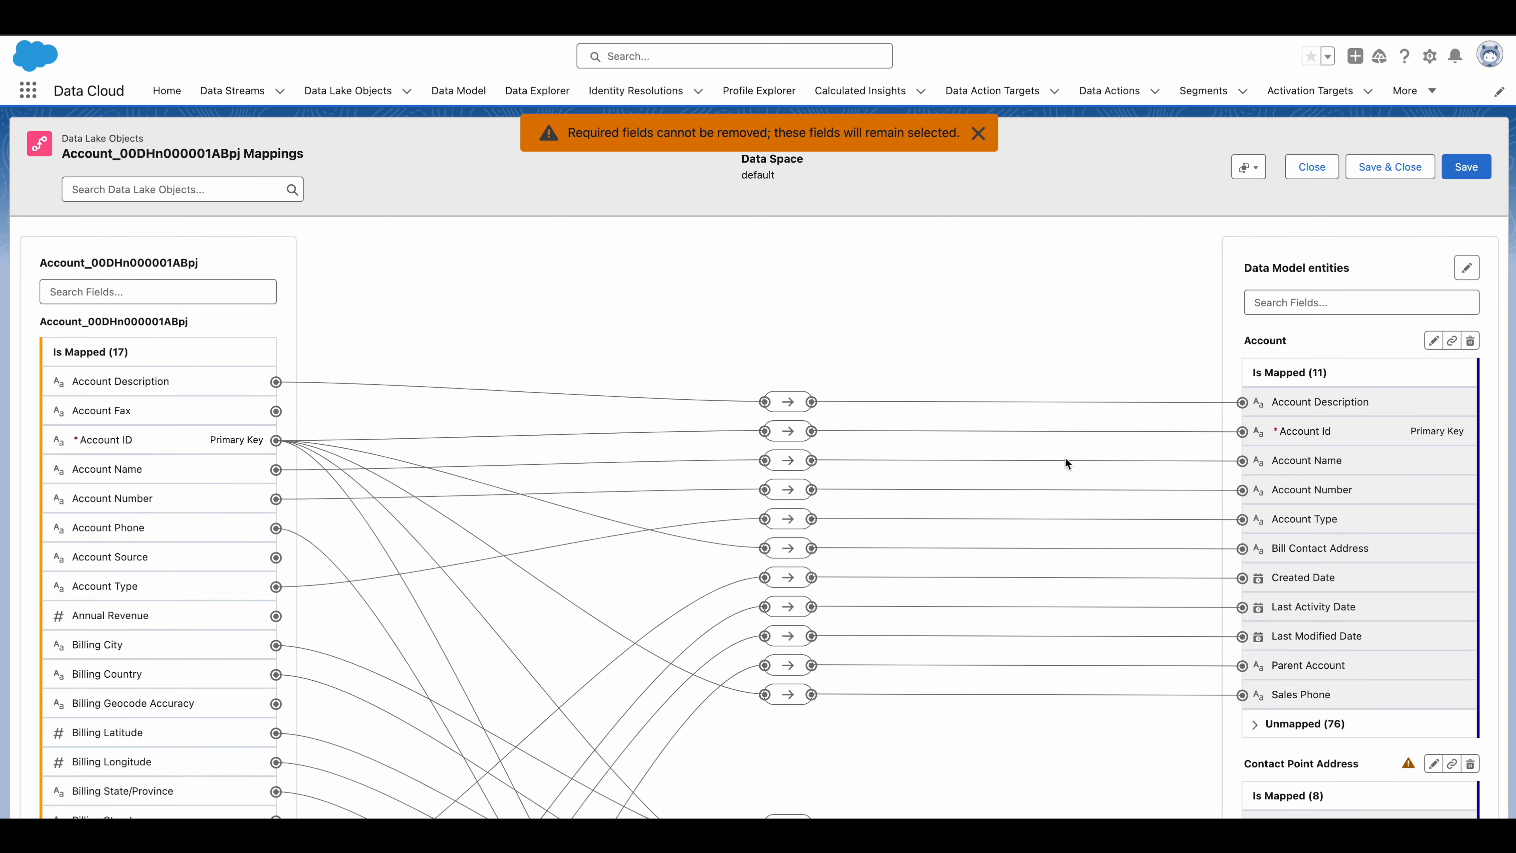
pyautogui.scroll(-5, 1331, 513)
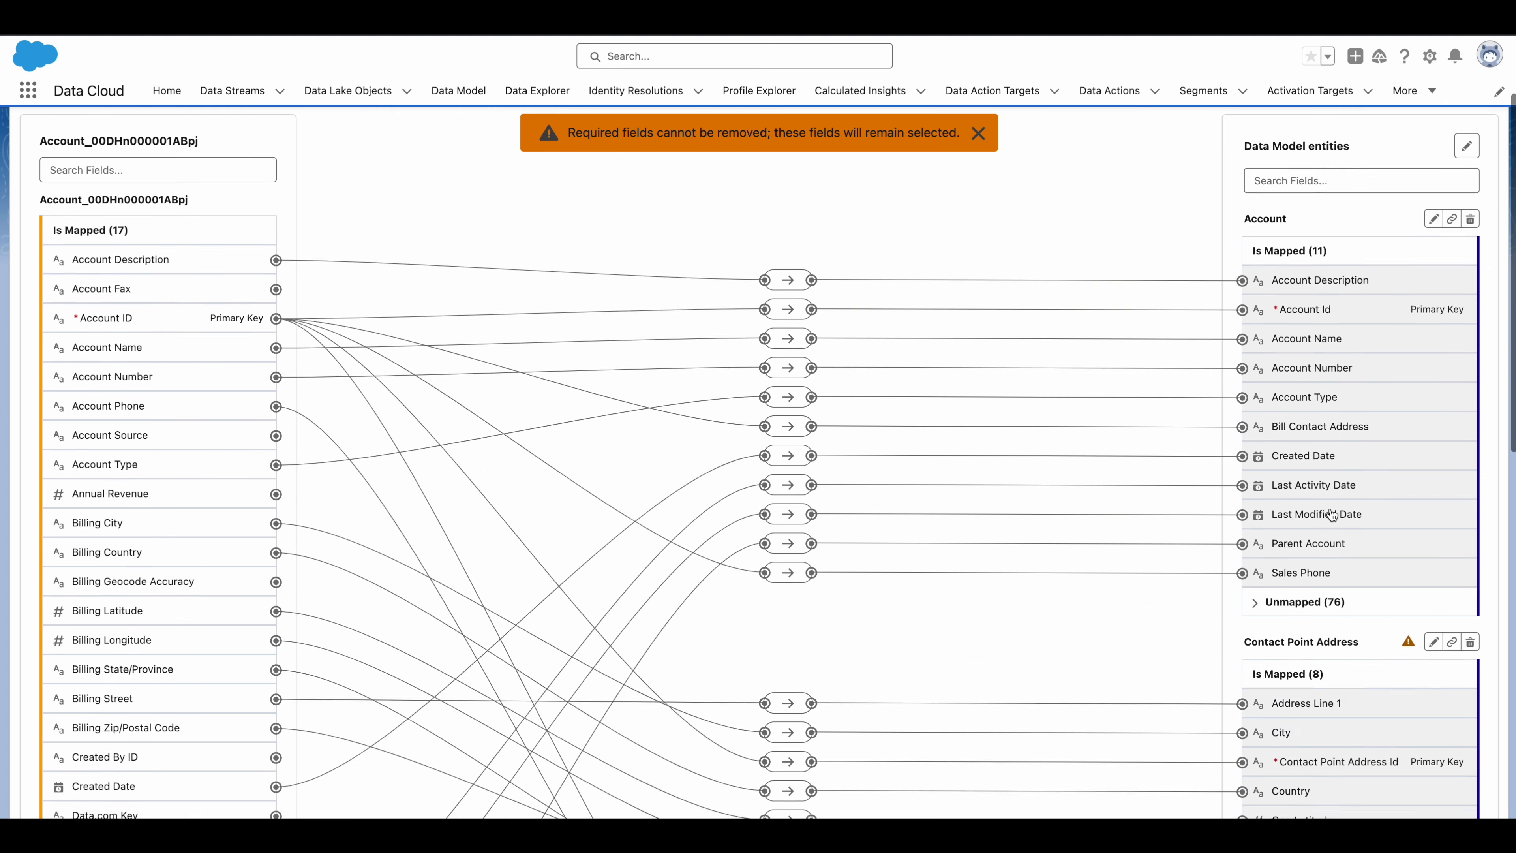
pyautogui.scroll(-2, 1331, 513)
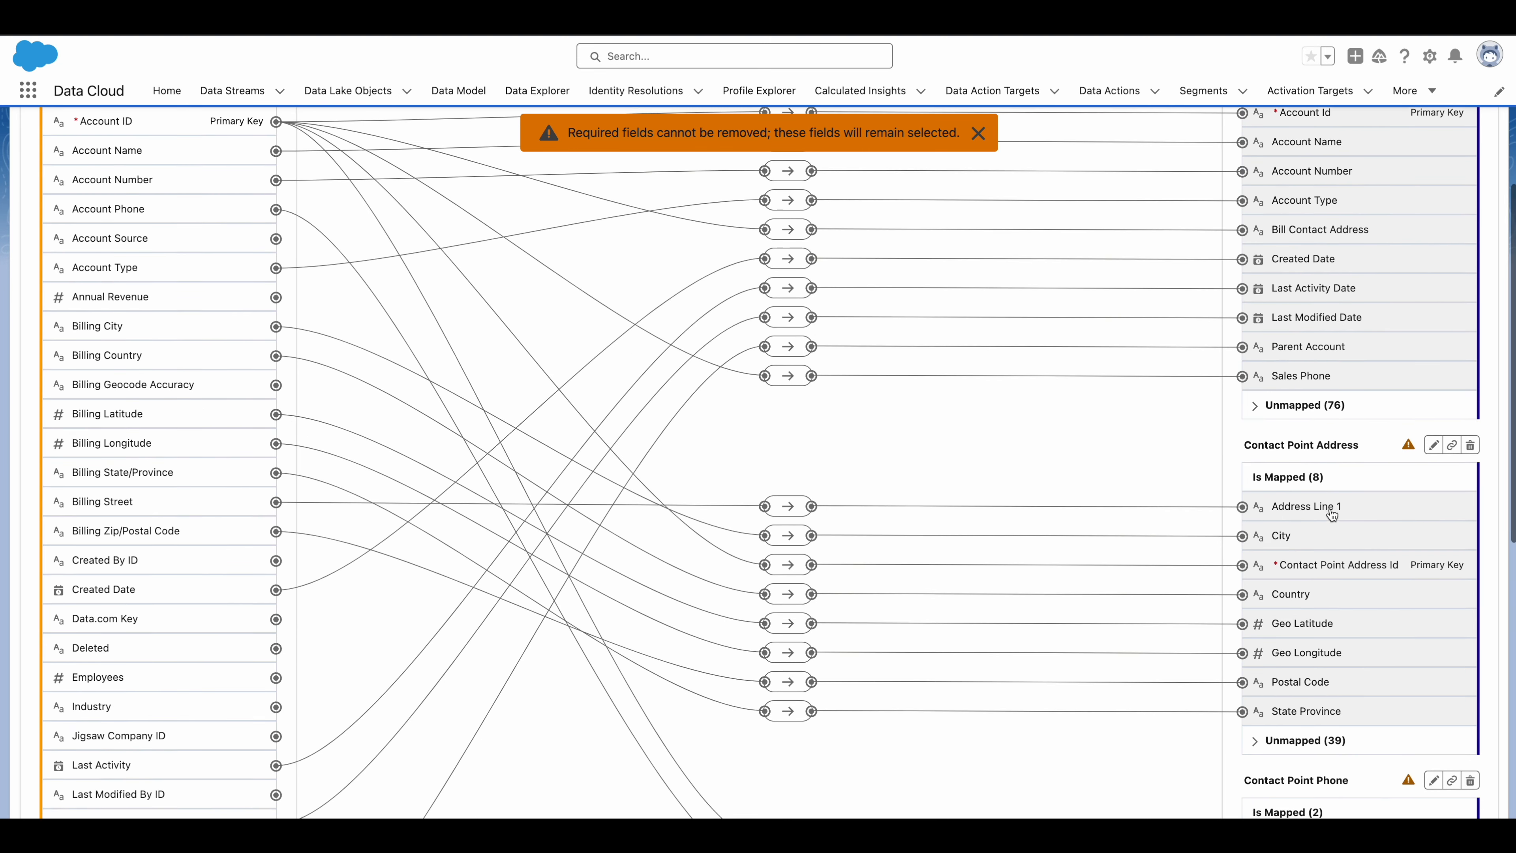
pyautogui.scroll(-4, 1331, 515)
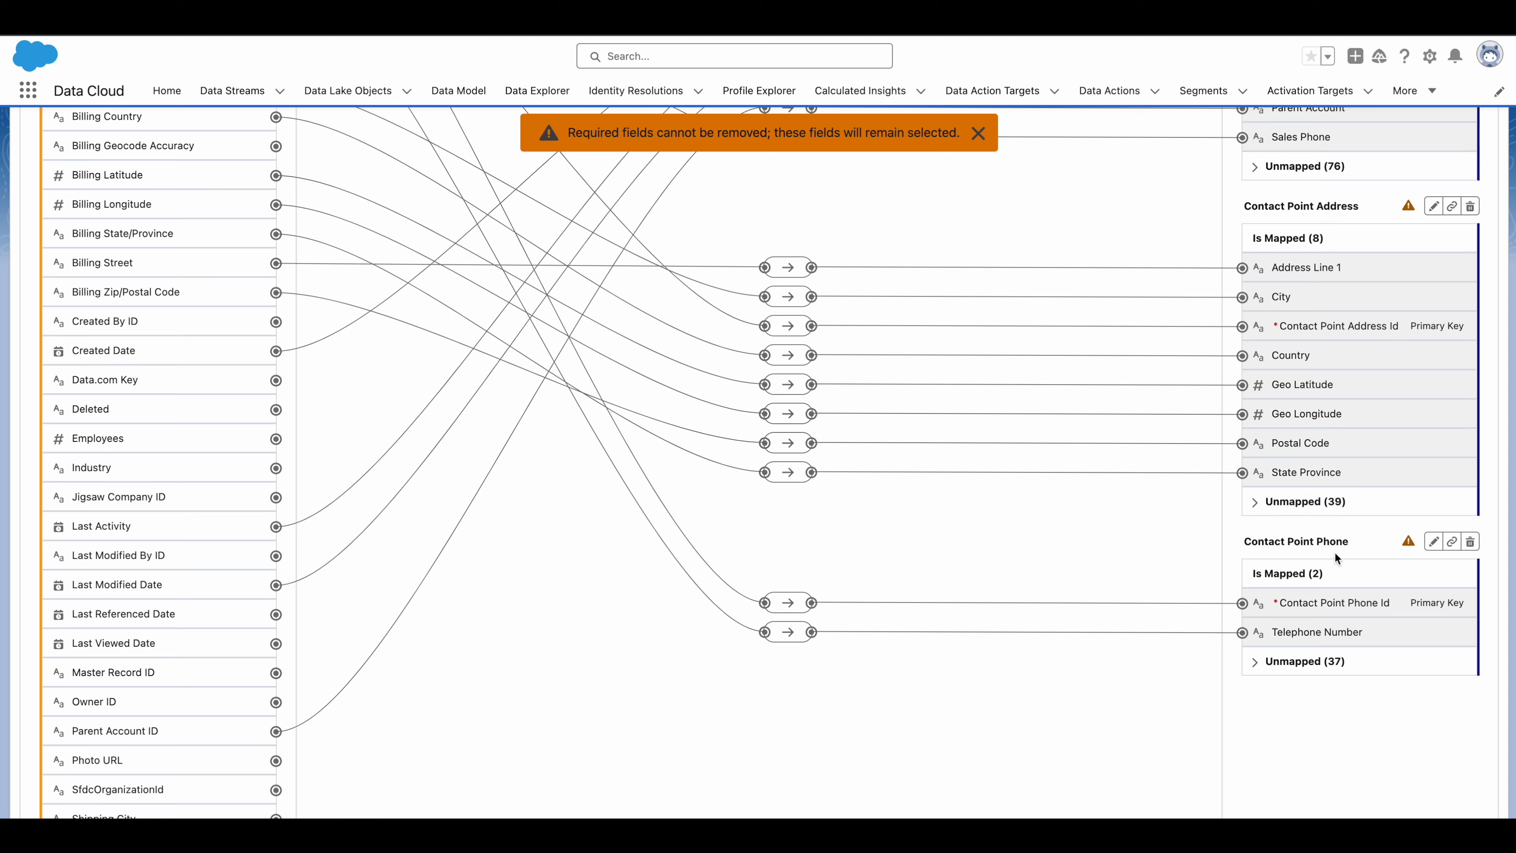
pyautogui.scroll(10, 1334, 552)
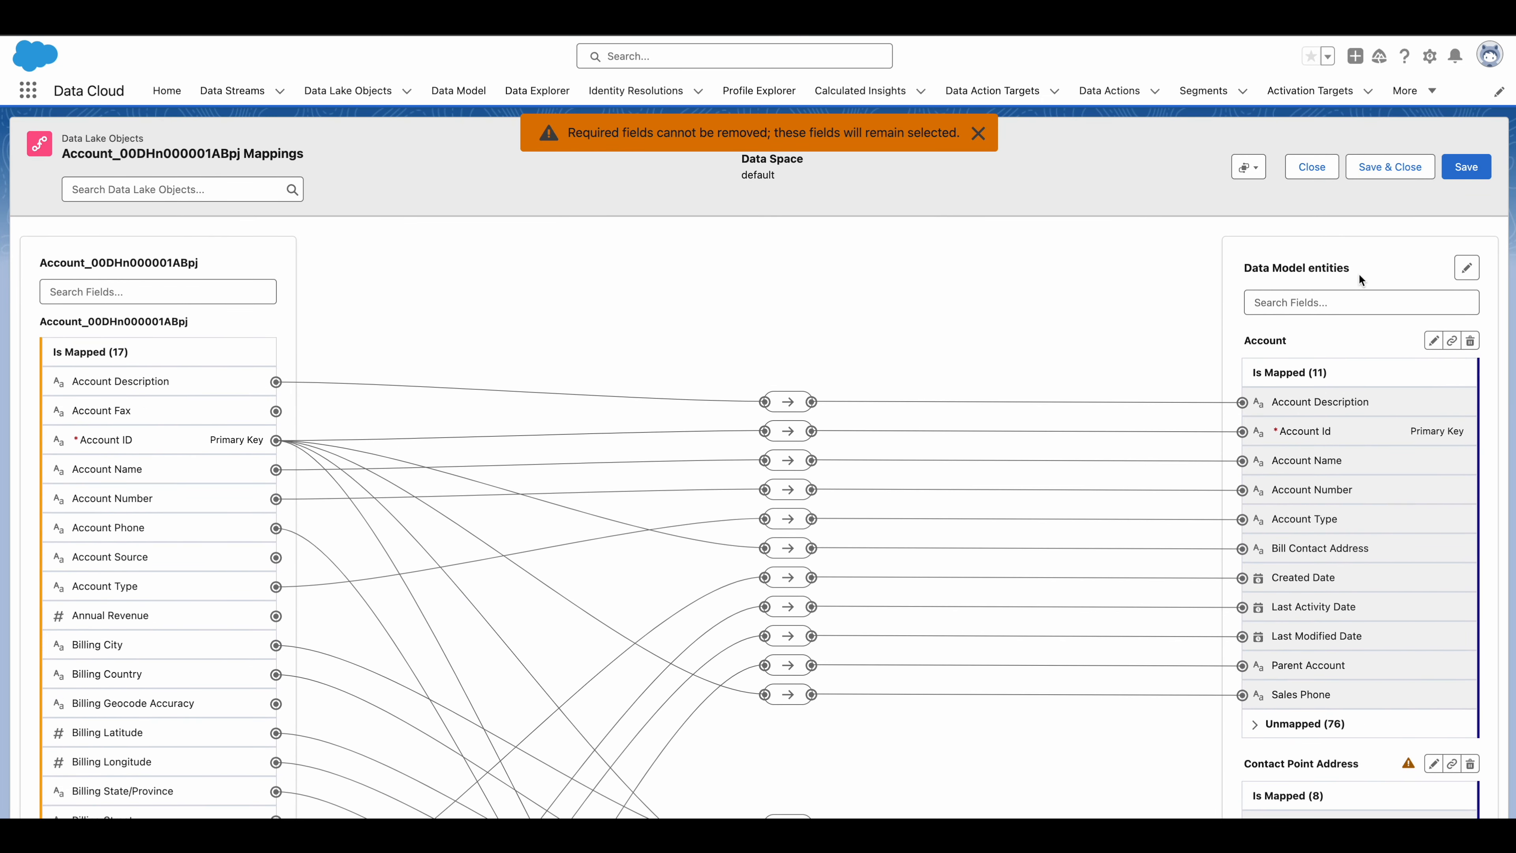
# Delete the mapped Account data model object, remove the Contact Point Address and Contact Point Phone mappings, and close the mapping editor.
pyautogui.click(1471, 341)
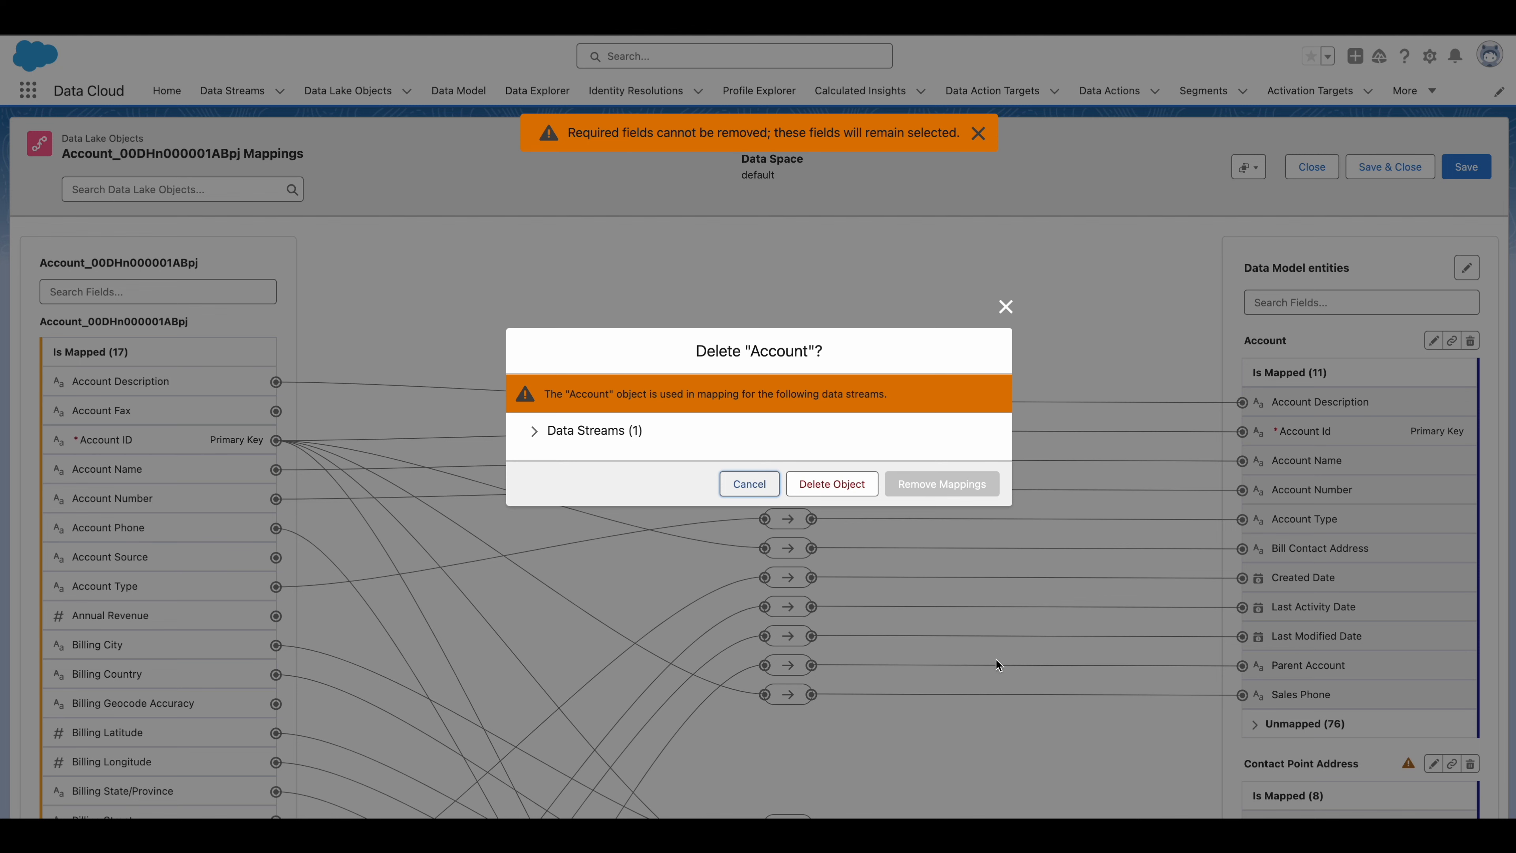
pyautogui.click(839, 483)
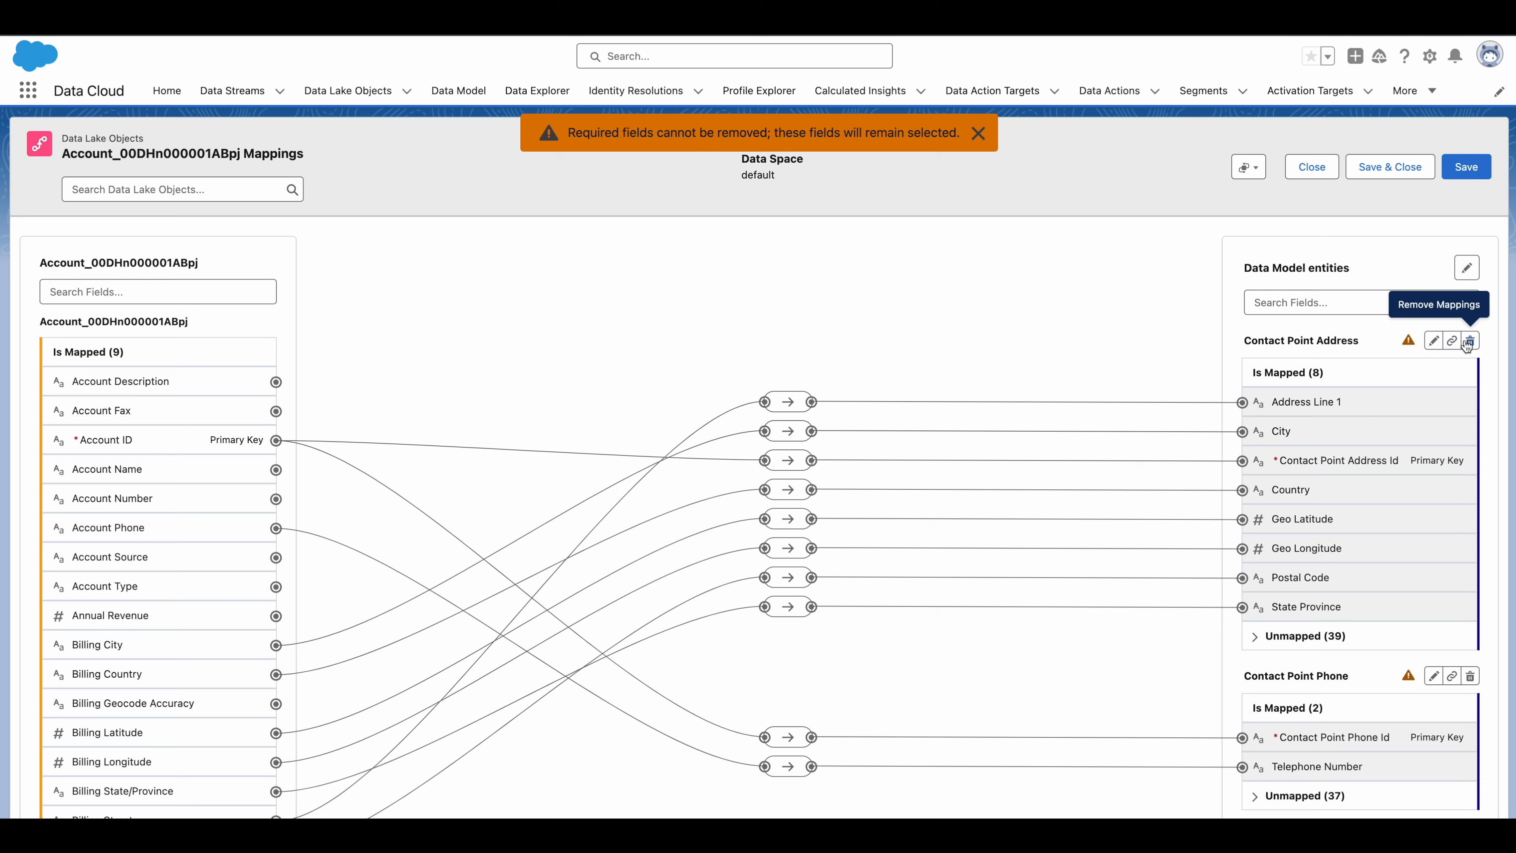
pyautogui.click(1469, 342)
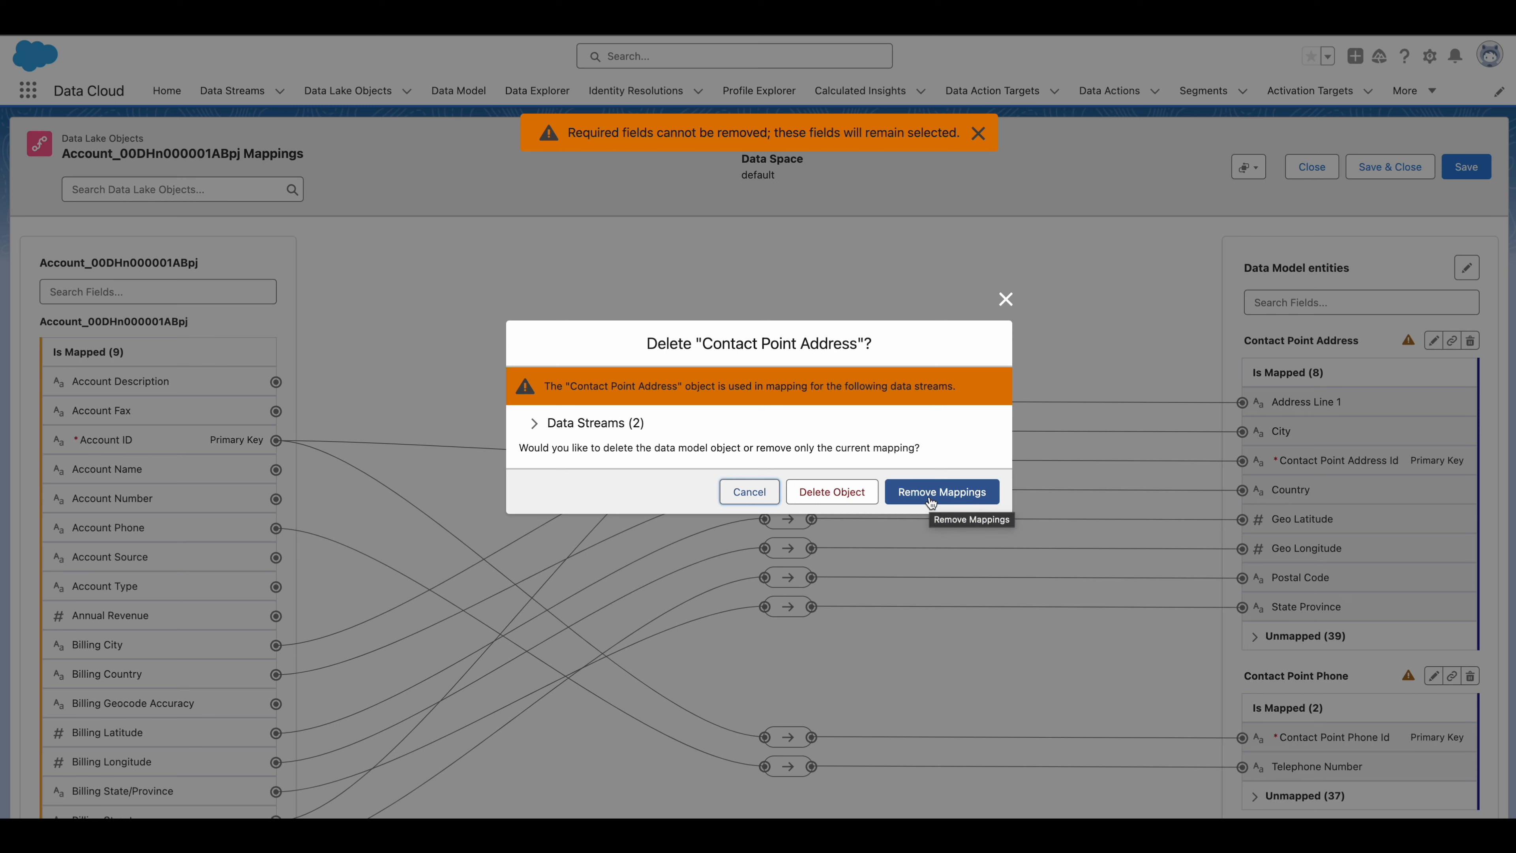
pyautogui.click(929, 498)
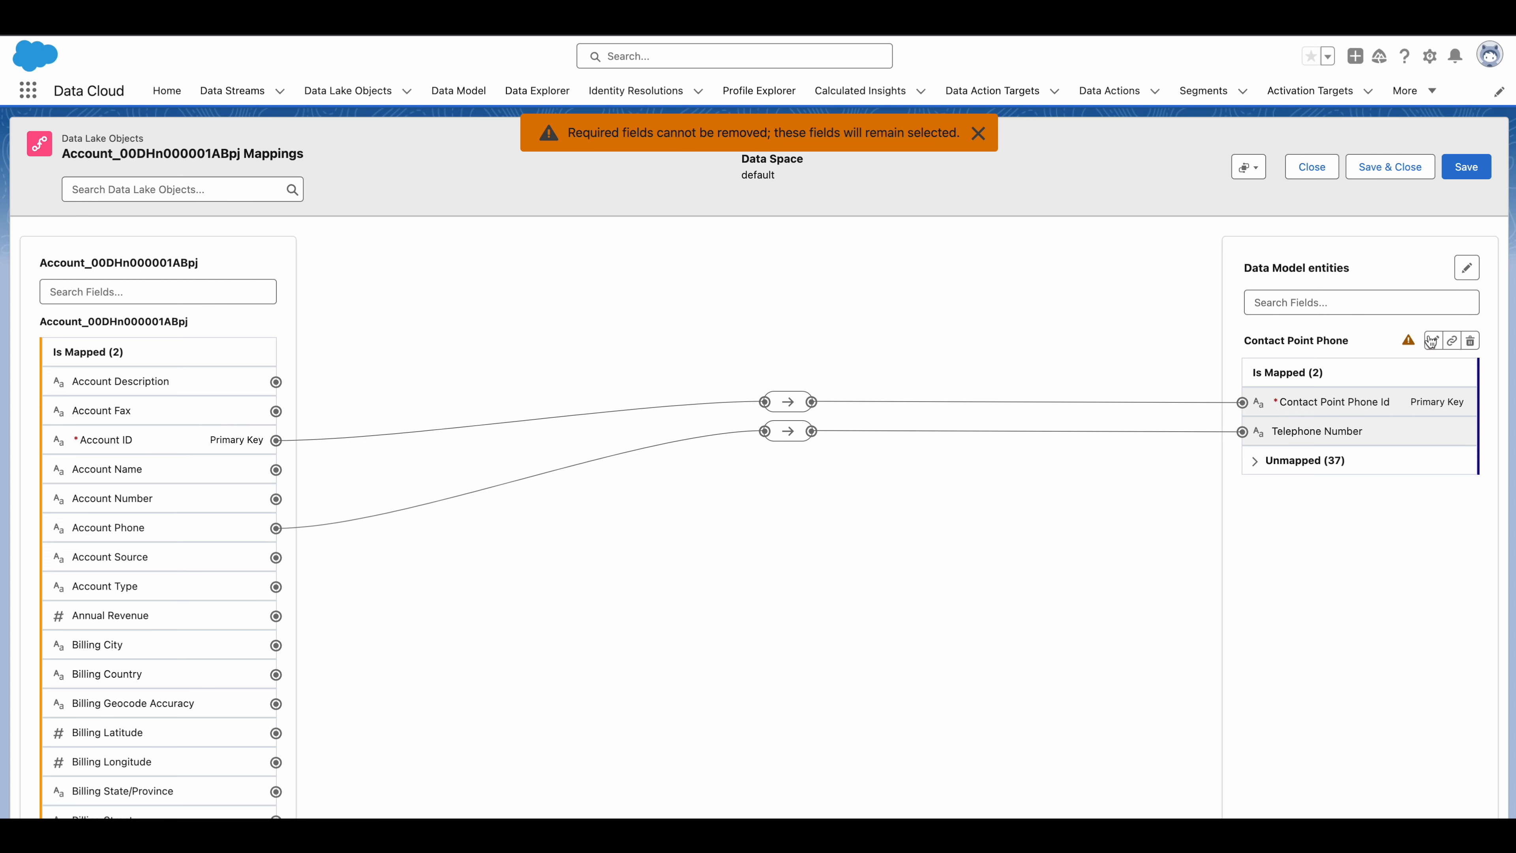
pyautogui.click(1470, 340)
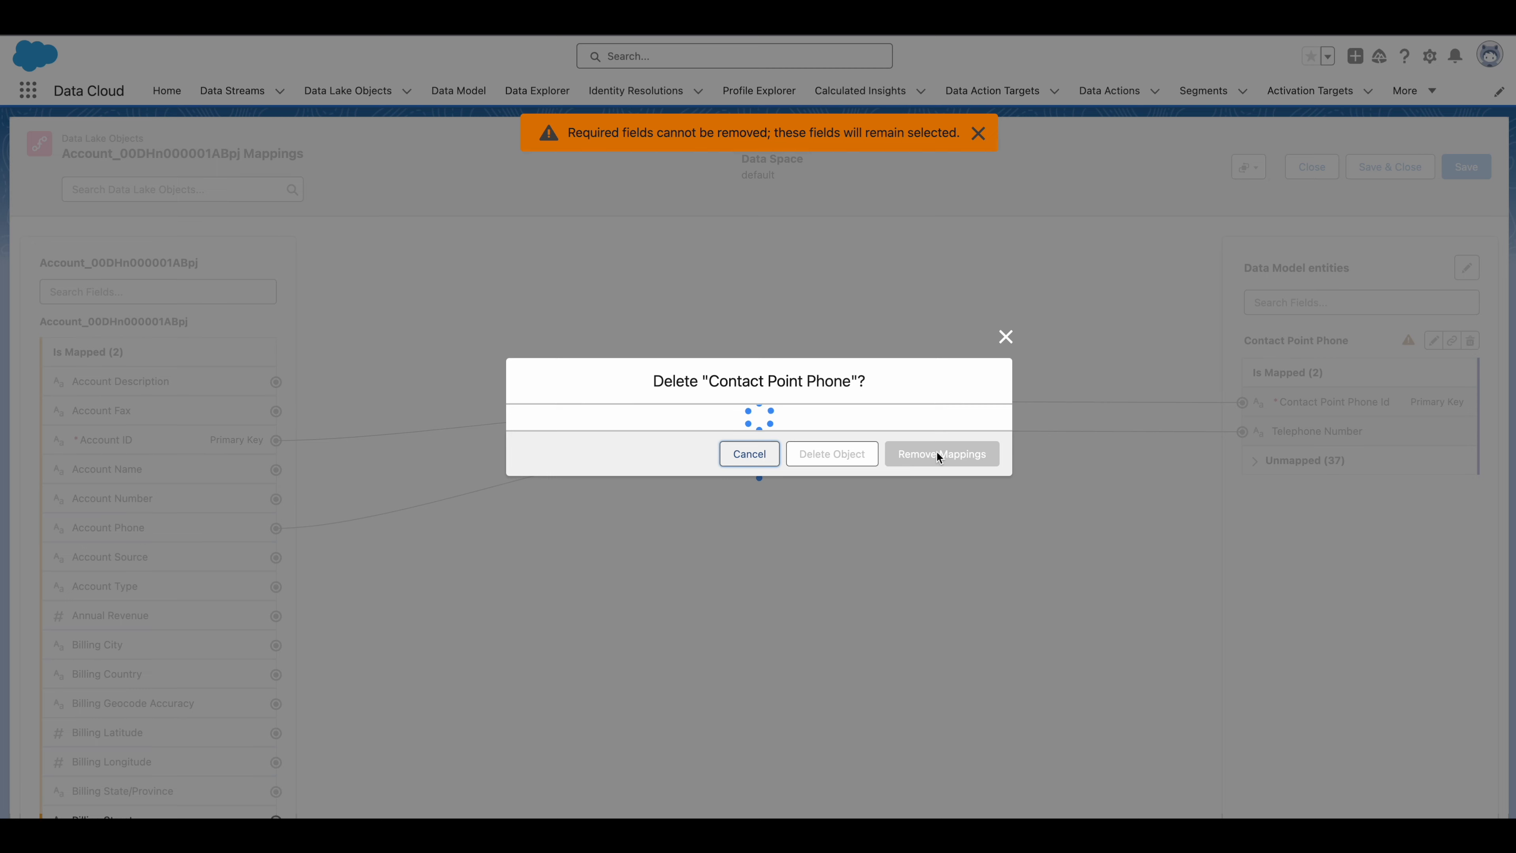
pyautogui.click(952, 490)
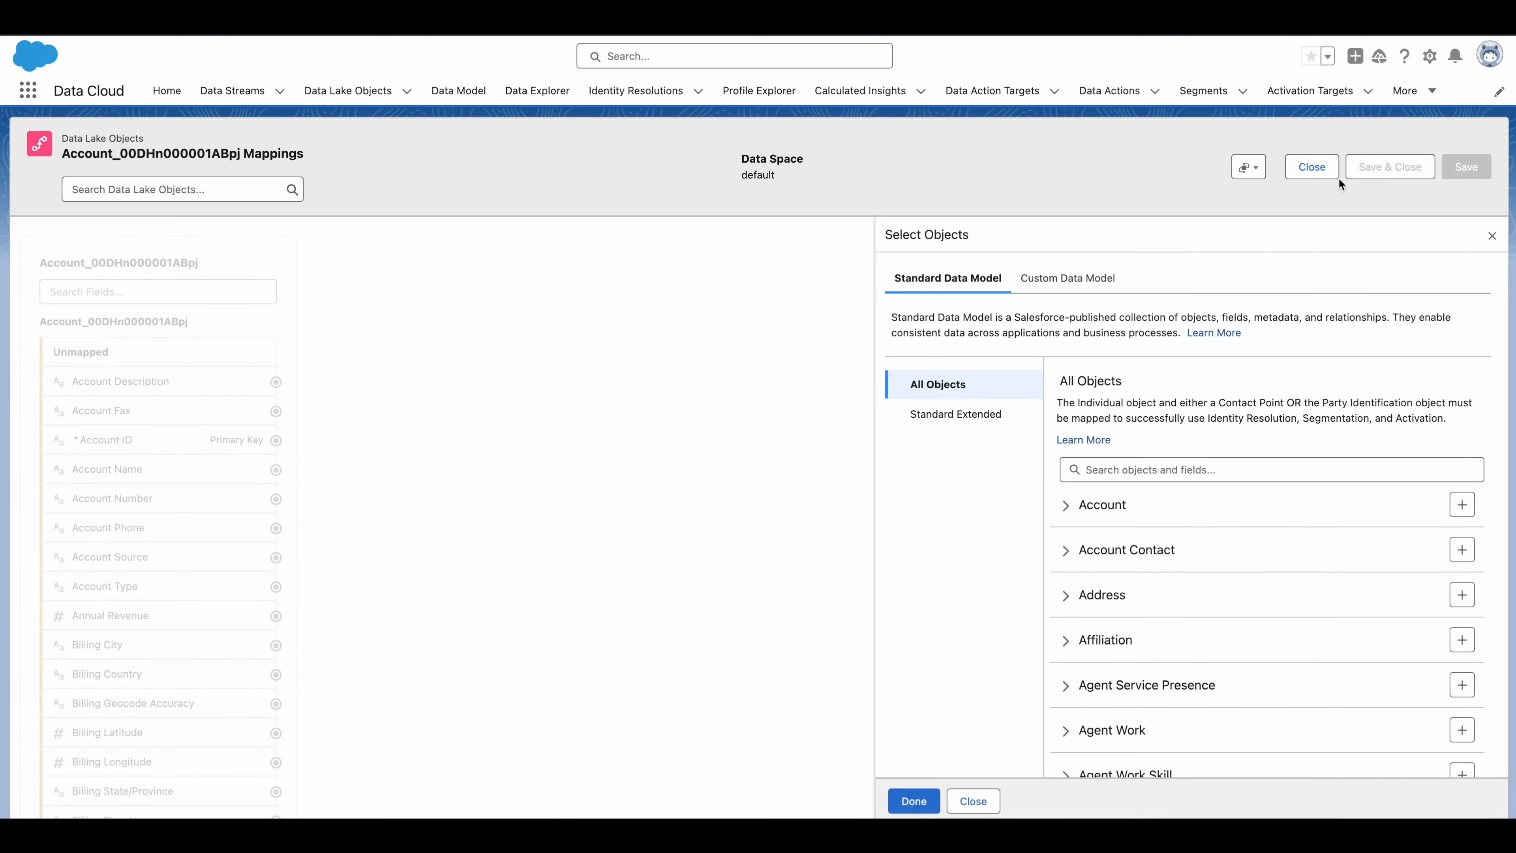
pyautogui.click(1315, 174)
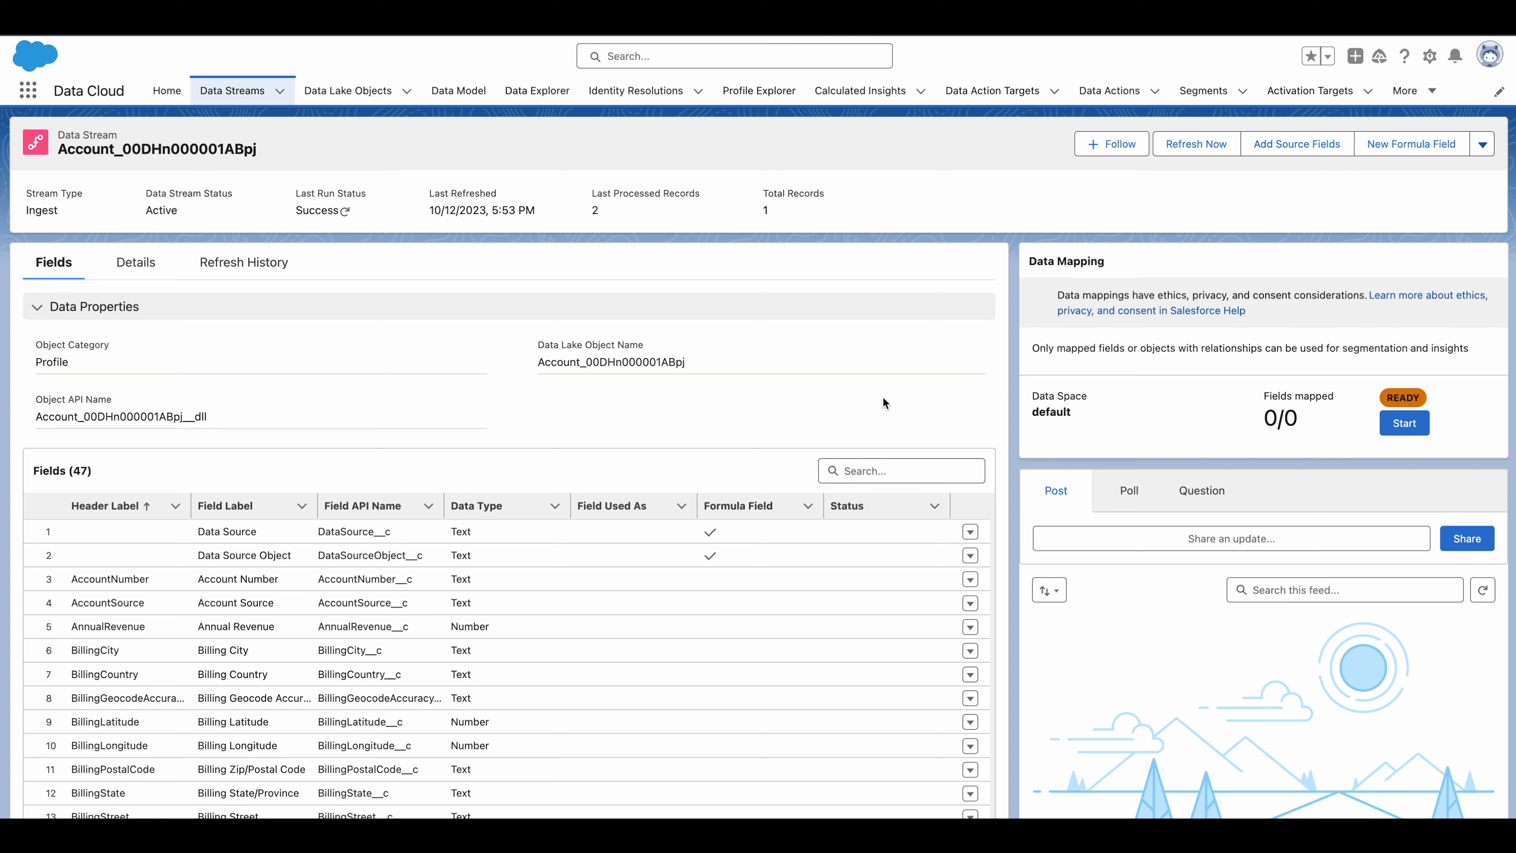
# Try to delete the Account data stream.
pyautogui.click(1482, 148)
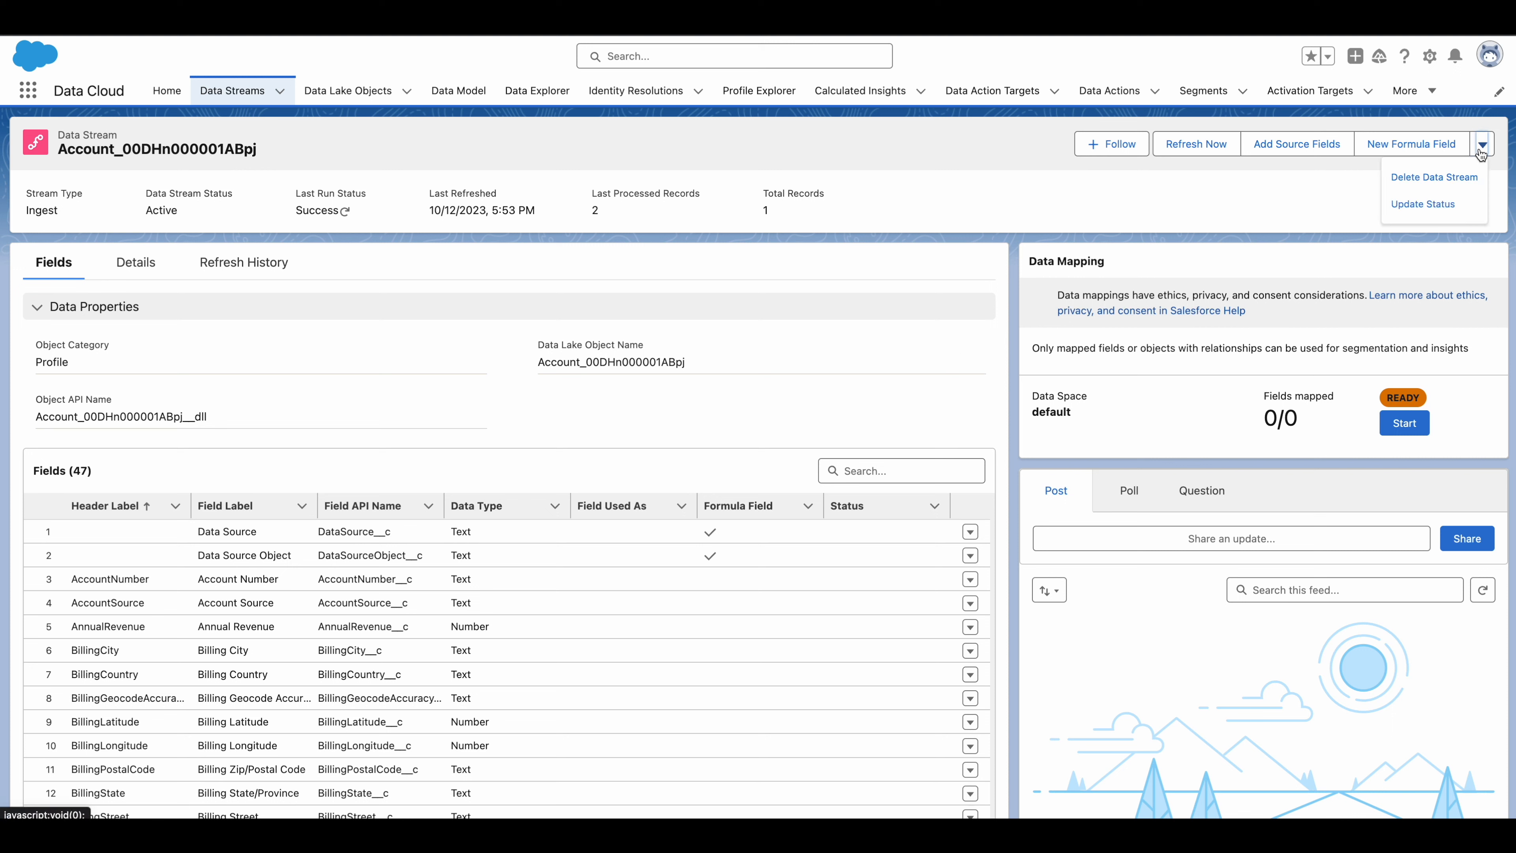
pyautogui.click(1461, 186)
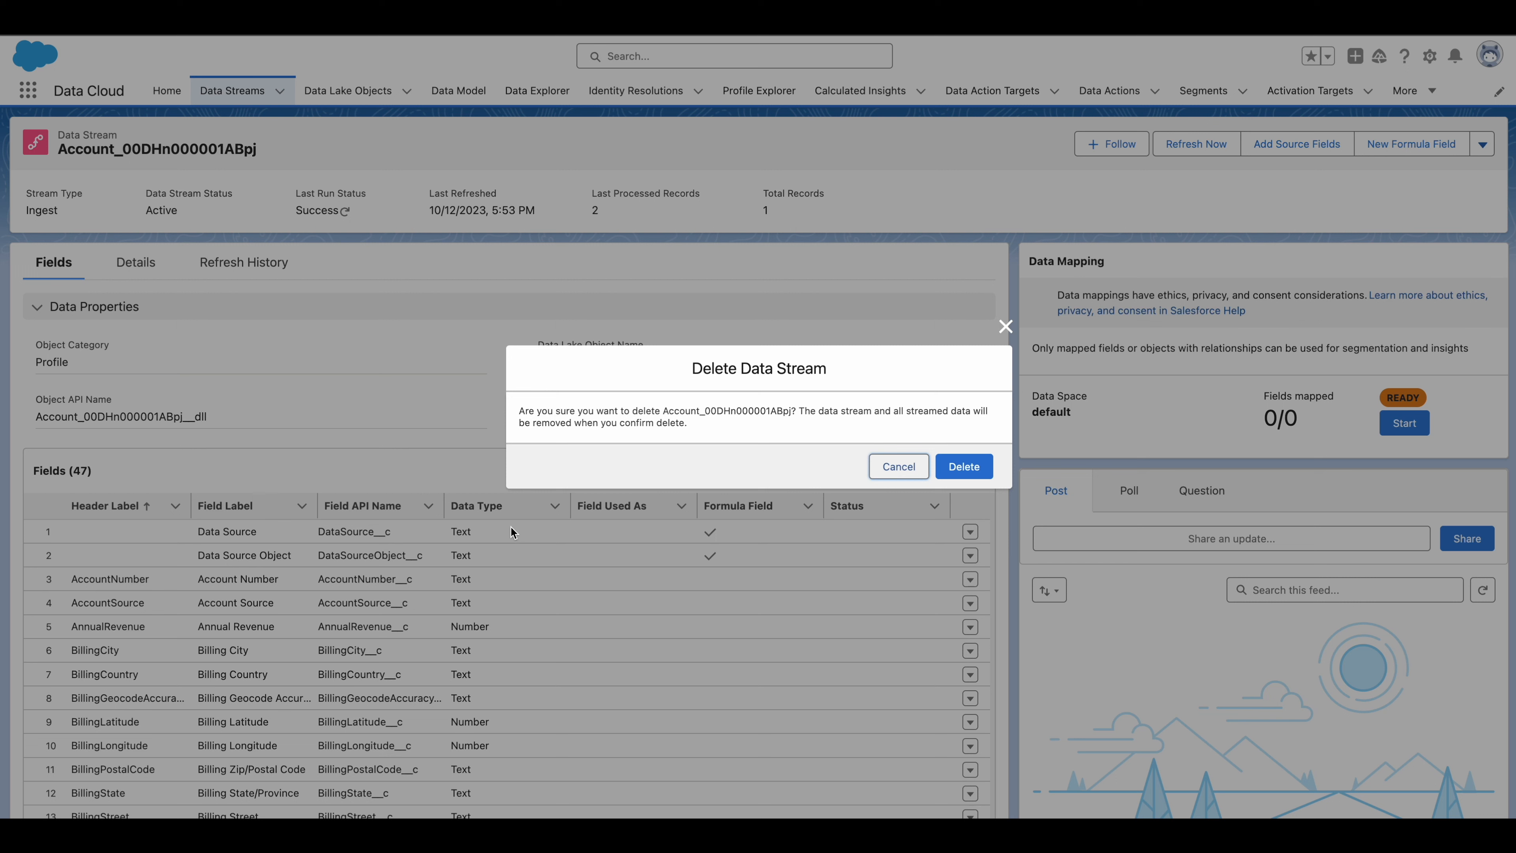
pyautogui.click(975, 466)
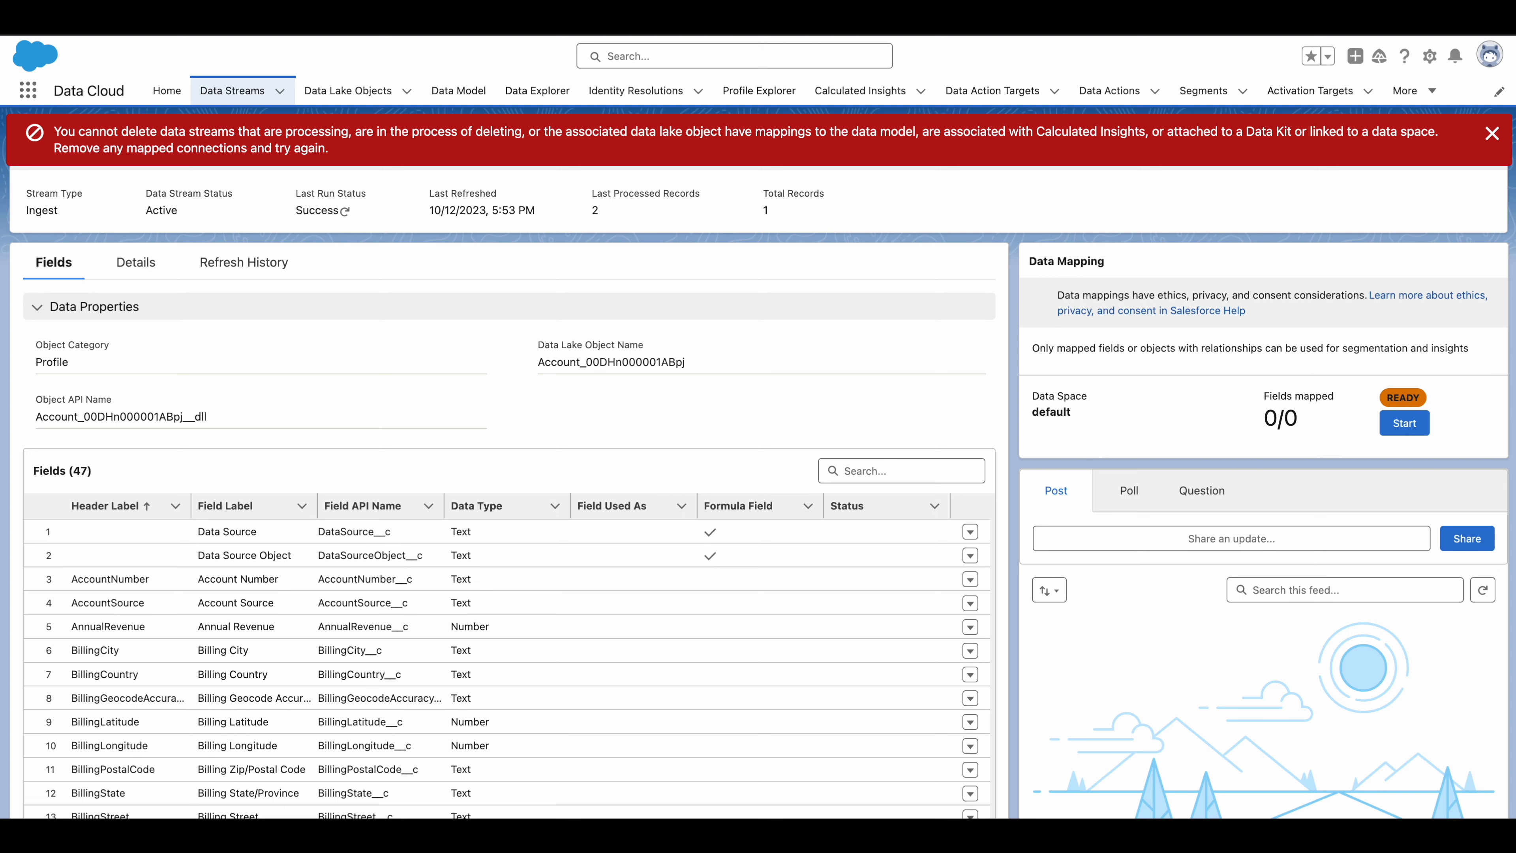
pyautogui.tripleClick(750, 144)
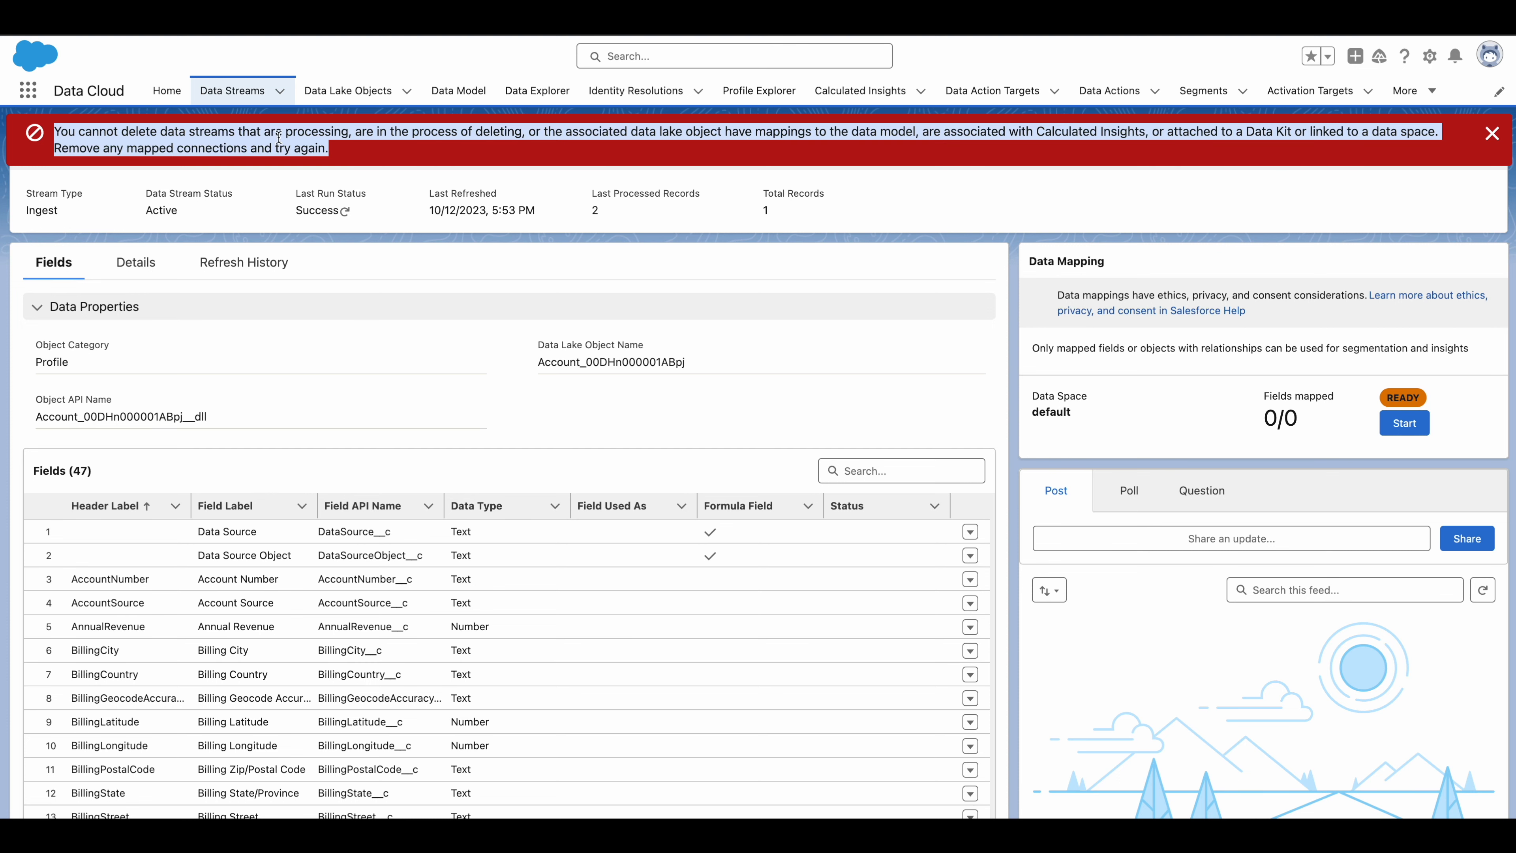
pyautogui.click(373, 138)
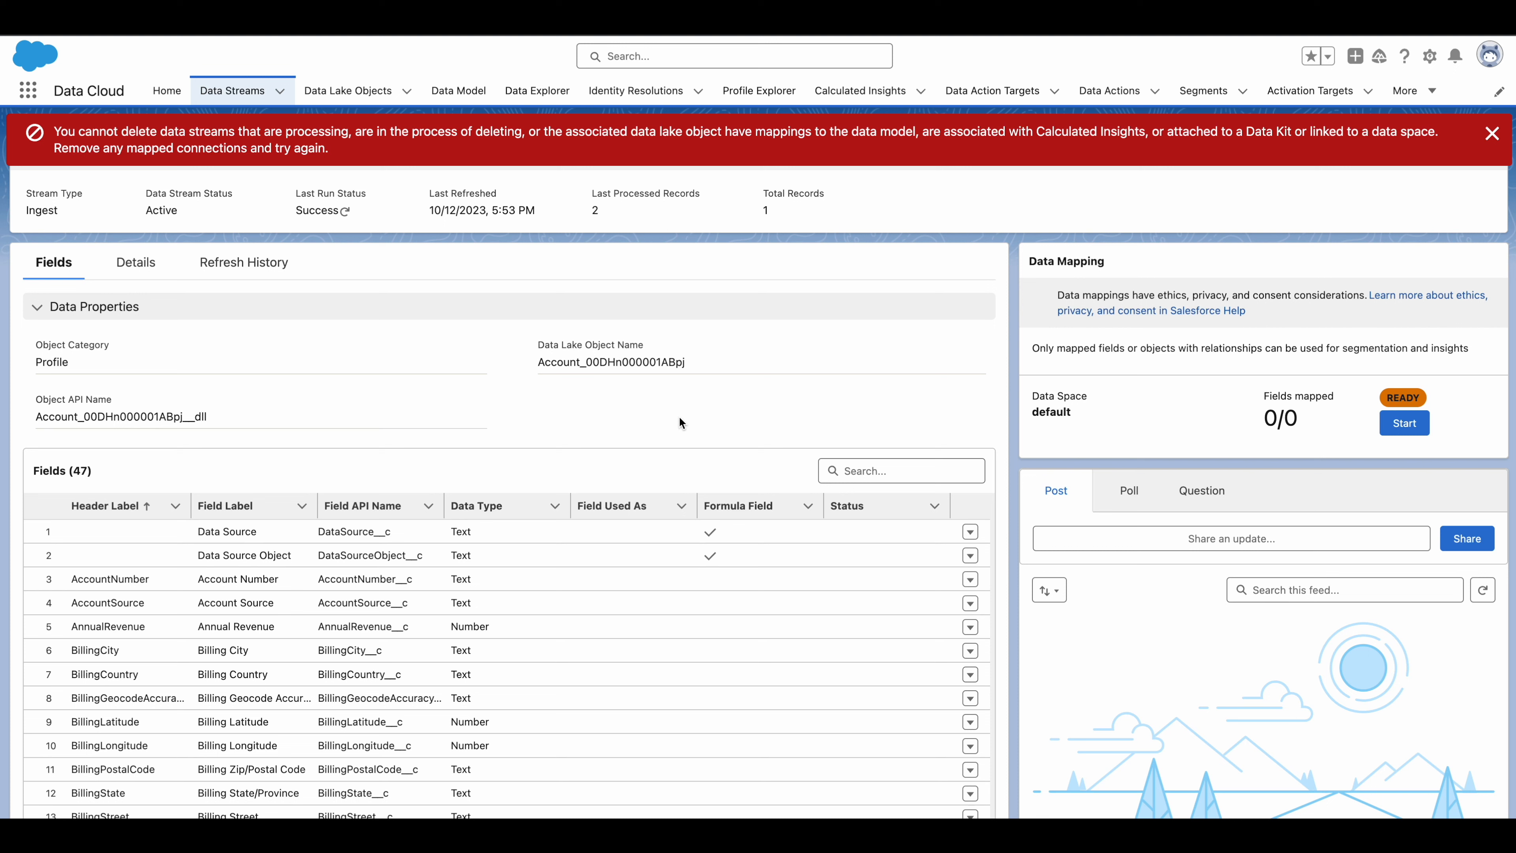
# Delete the Account data lake object from the default data space.
pyautogui.click(1414, 91)
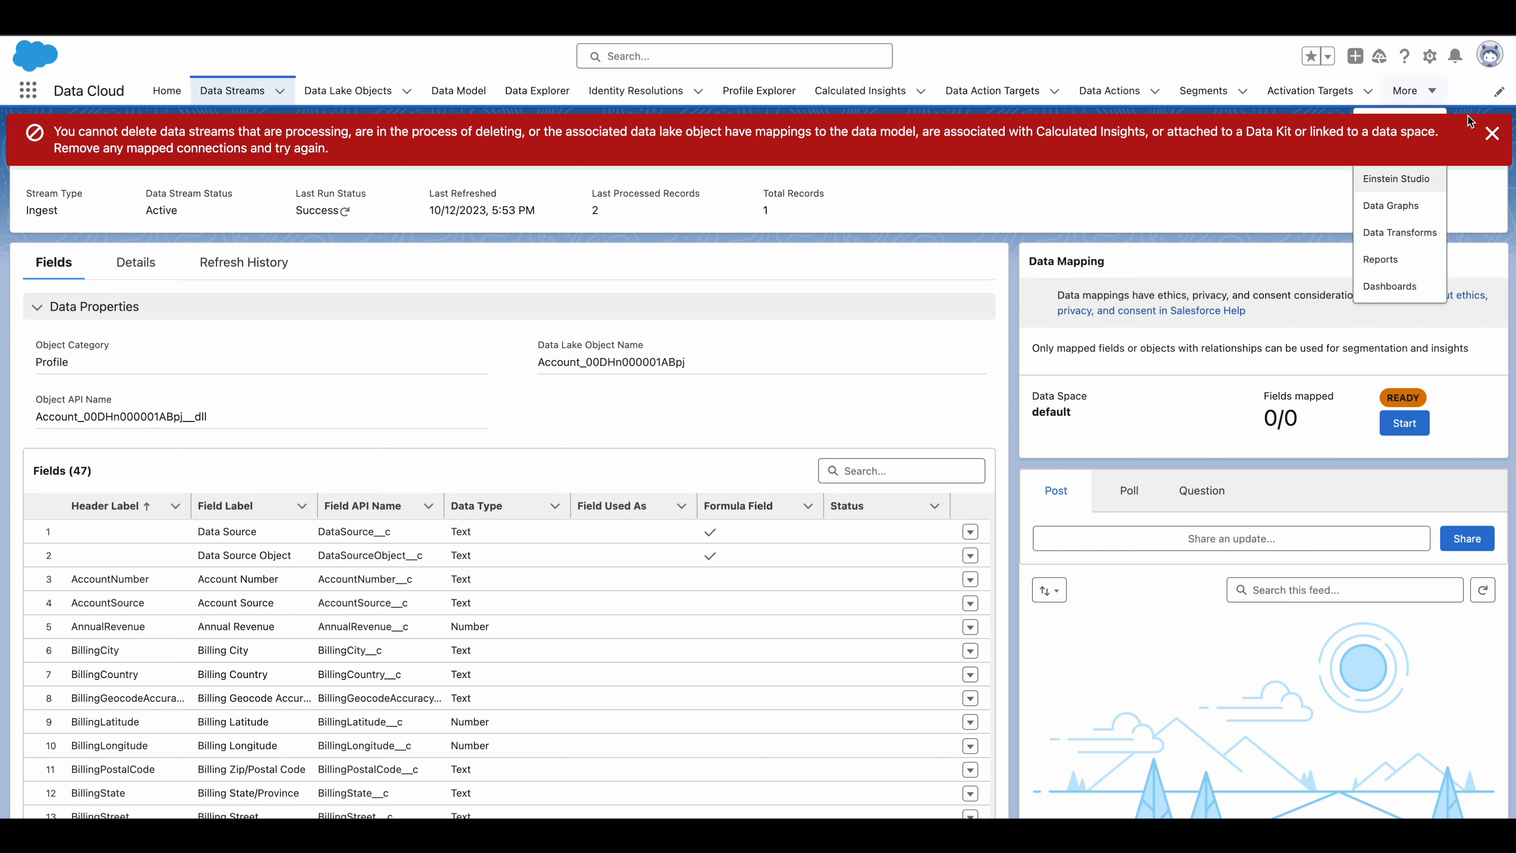
pyautogui.click(1490, 135)
pyautogui.click(1411, 90)
pyautogui.click(1409, 157)
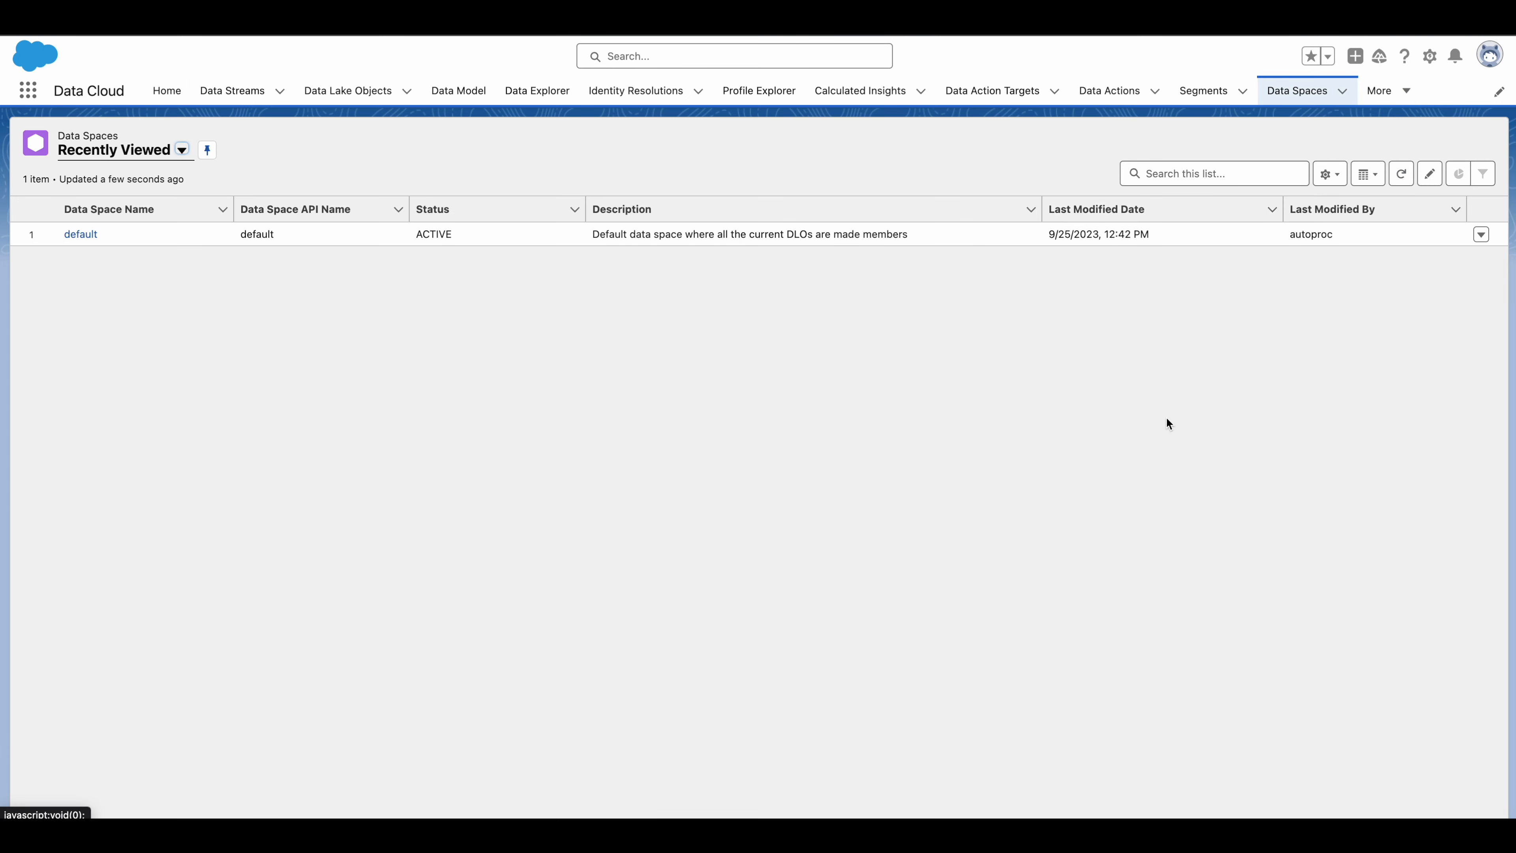
pyautogui.click(81, 235)
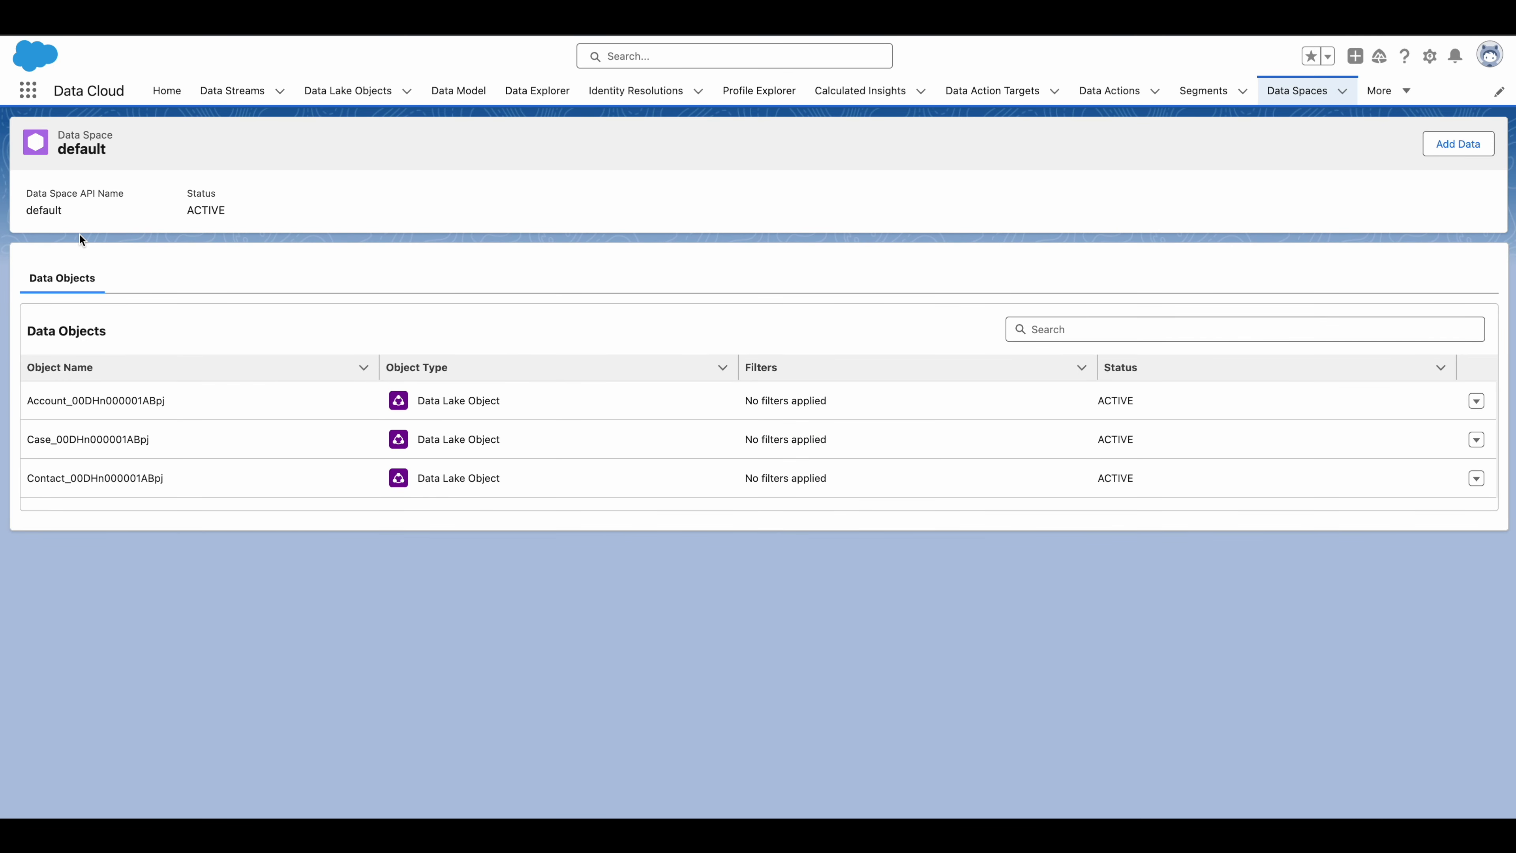
pyautogui.click(1475, 402)
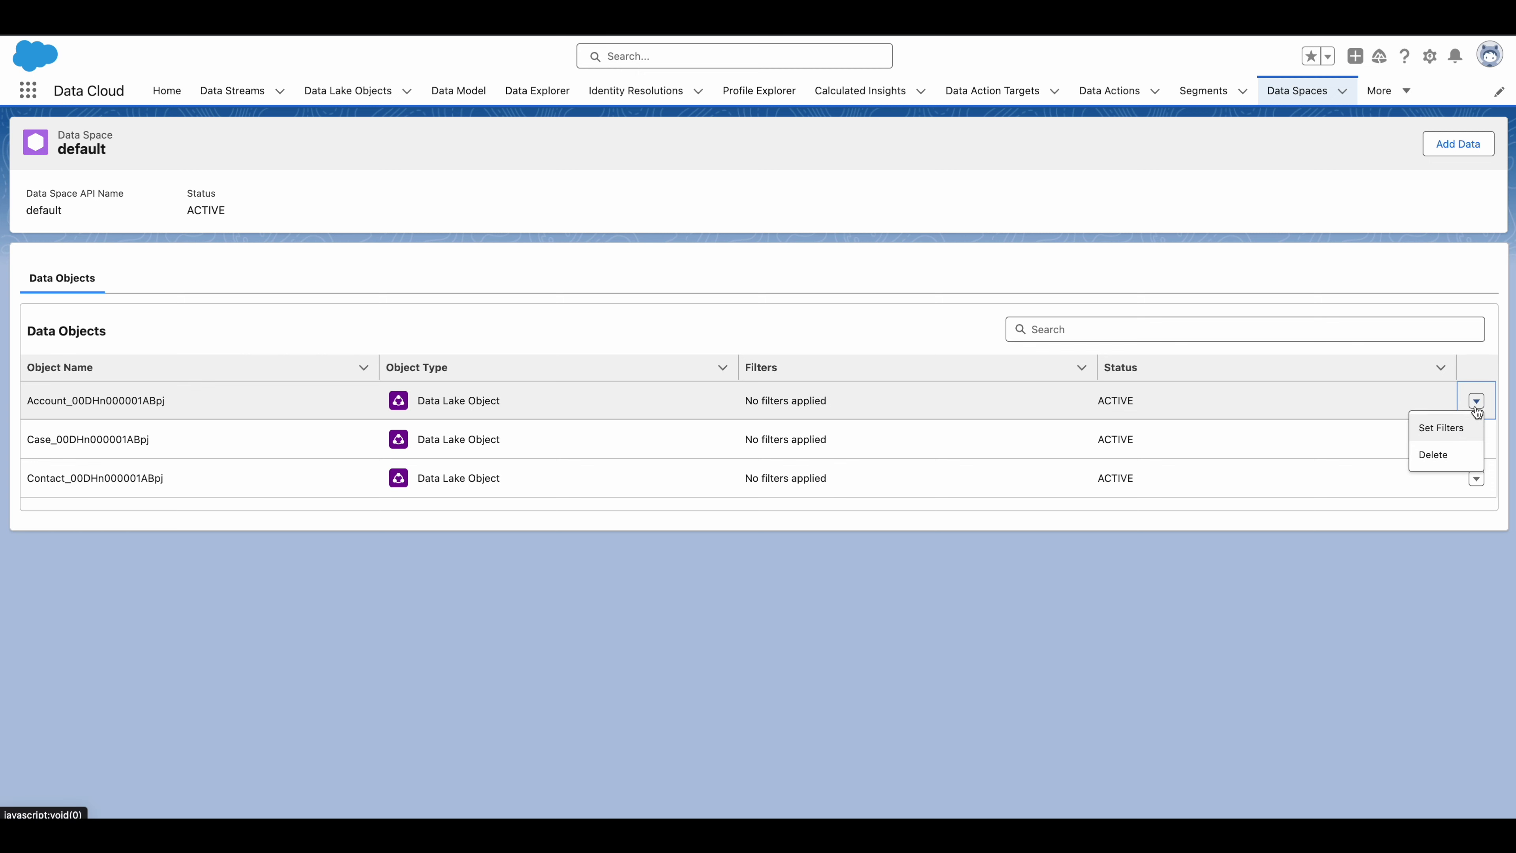
pyautogui.click(1438, 458)
pyautogui.click(1041, 483)
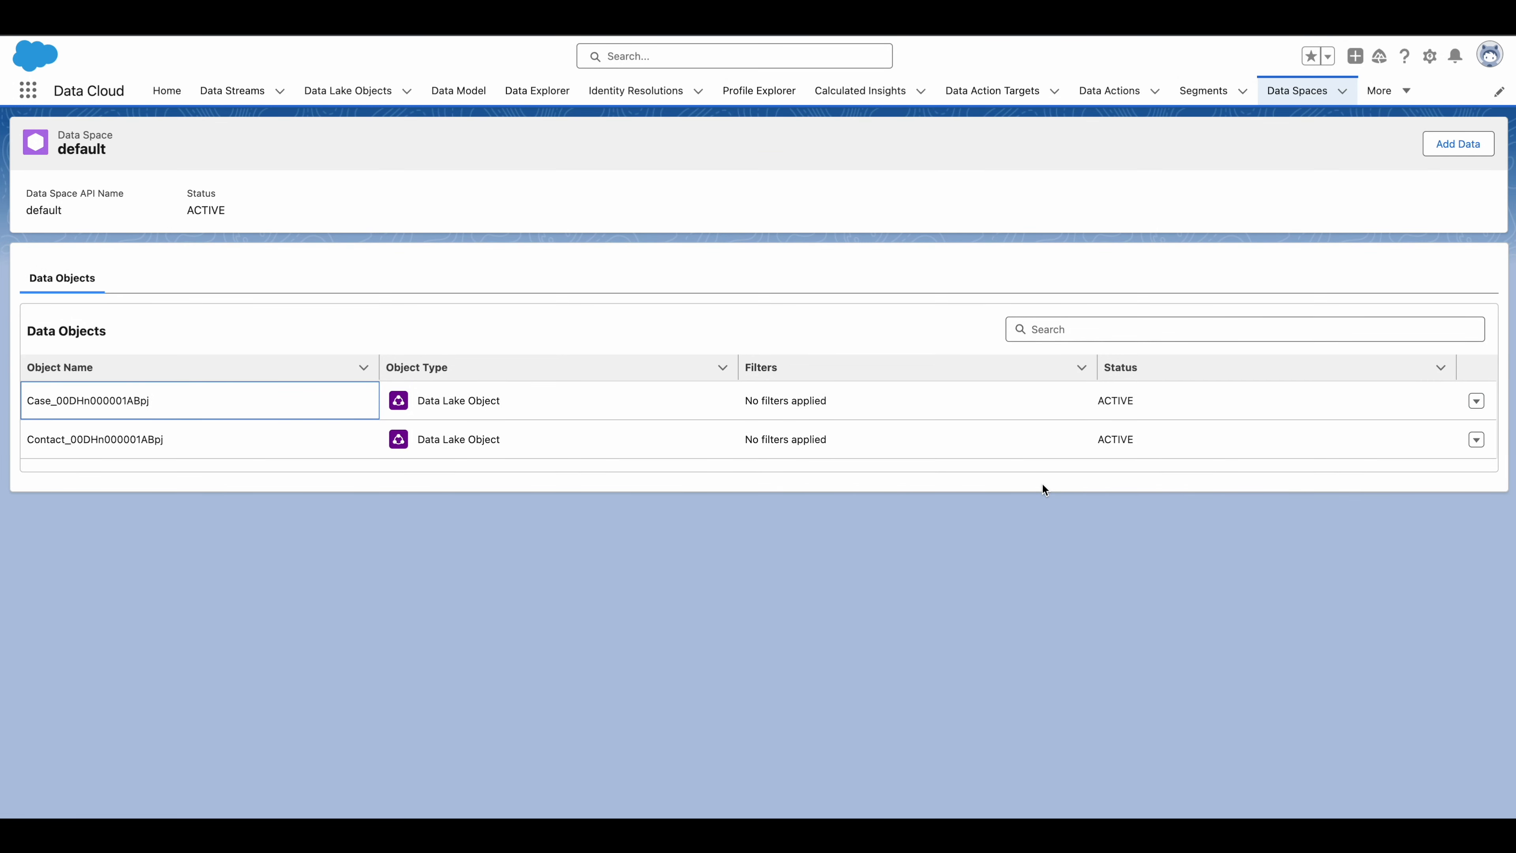
# Delete the Account data stream and refresh the data streams list.
pyautogui.click(232, 92)
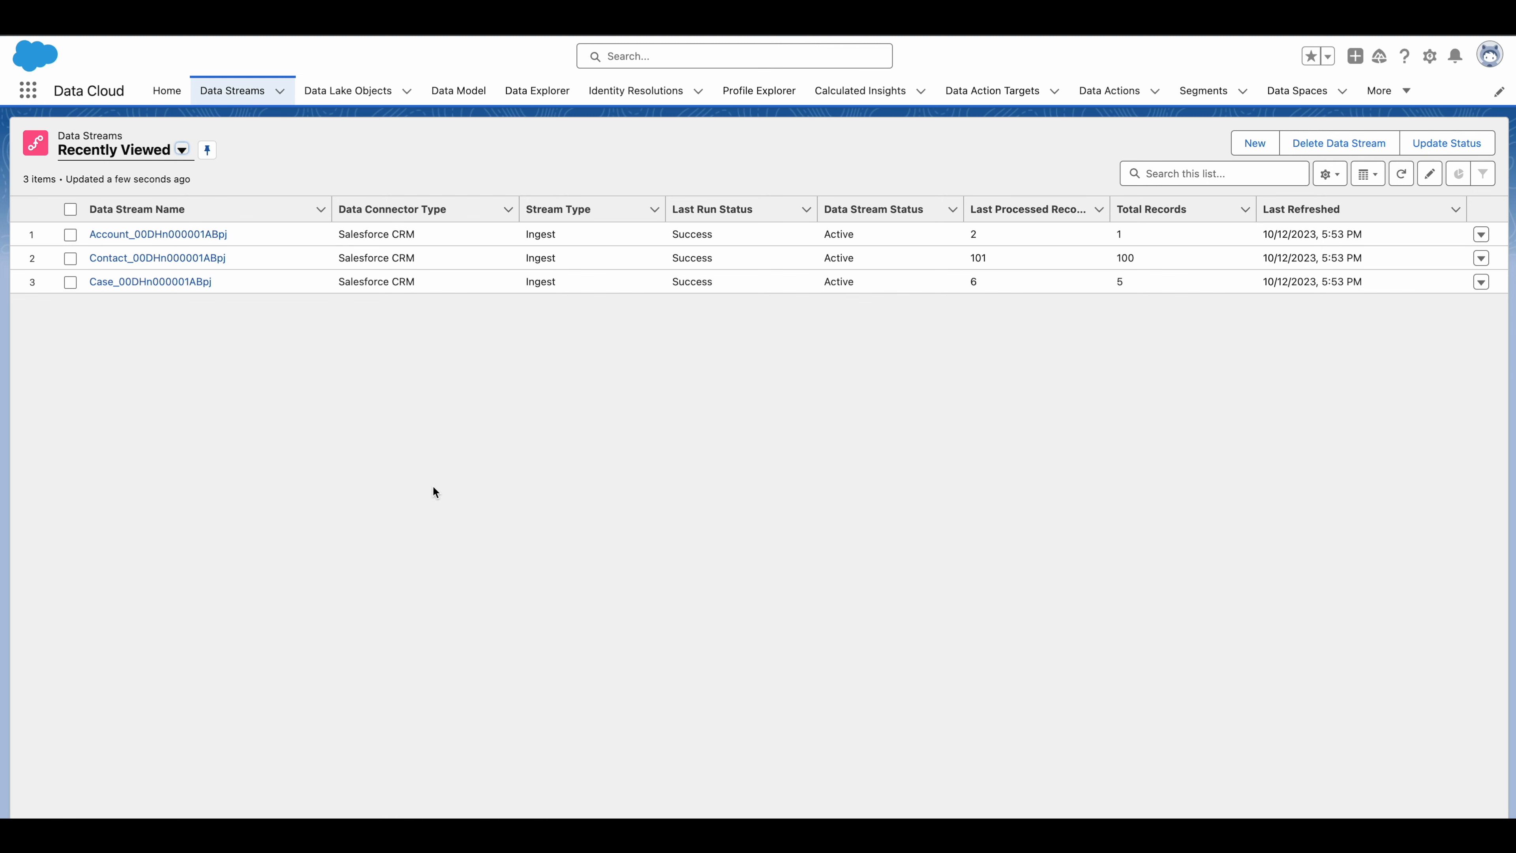
pyautogui.click(158, 234)
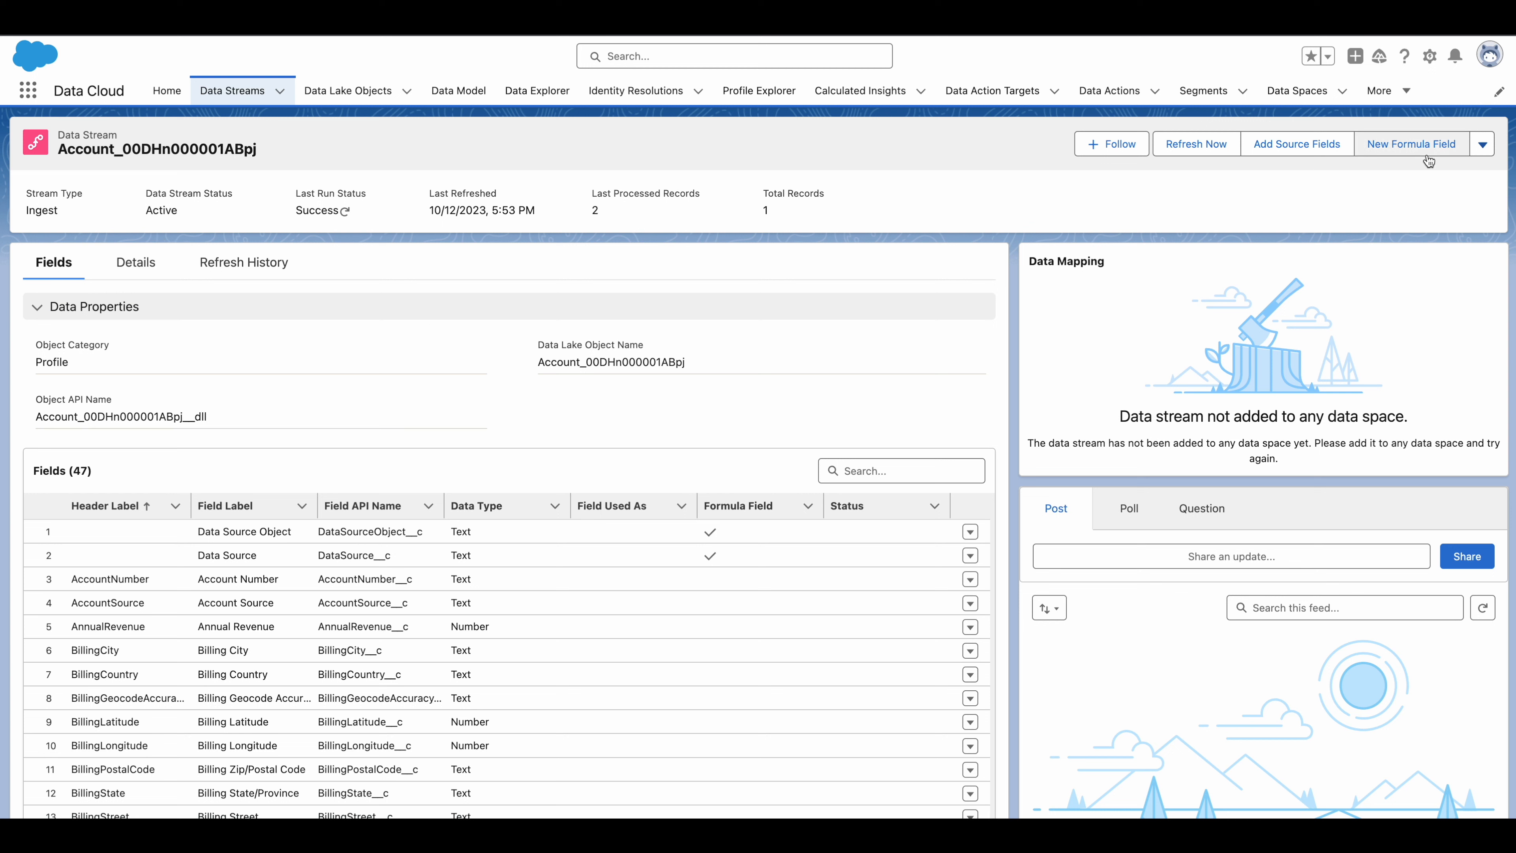
pyautogui.click(1483, 149)
pyautogui.click(1451, 180)
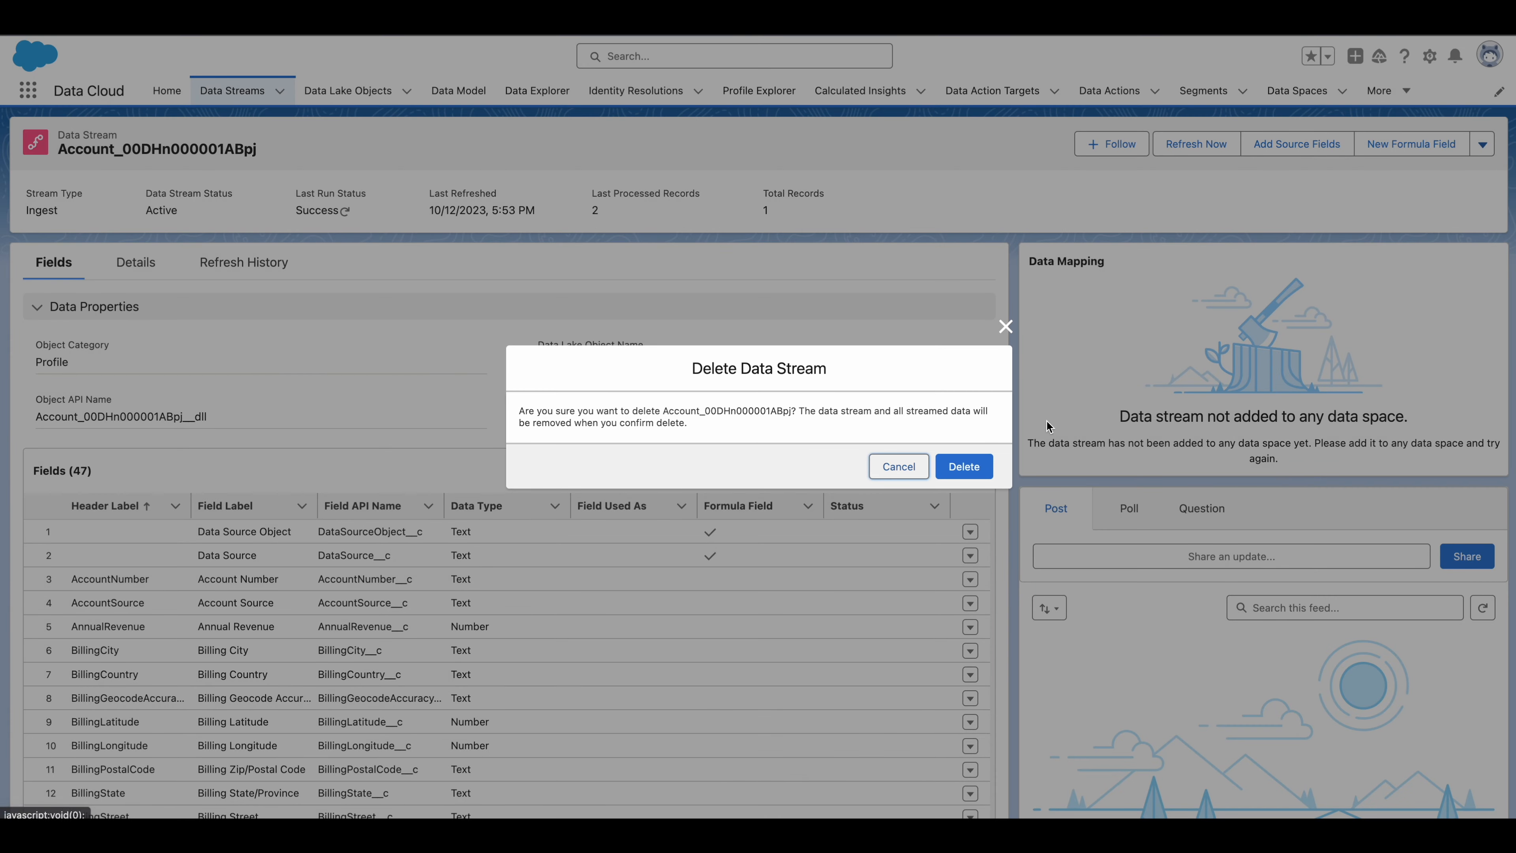
pyautogui.click(964, 467)
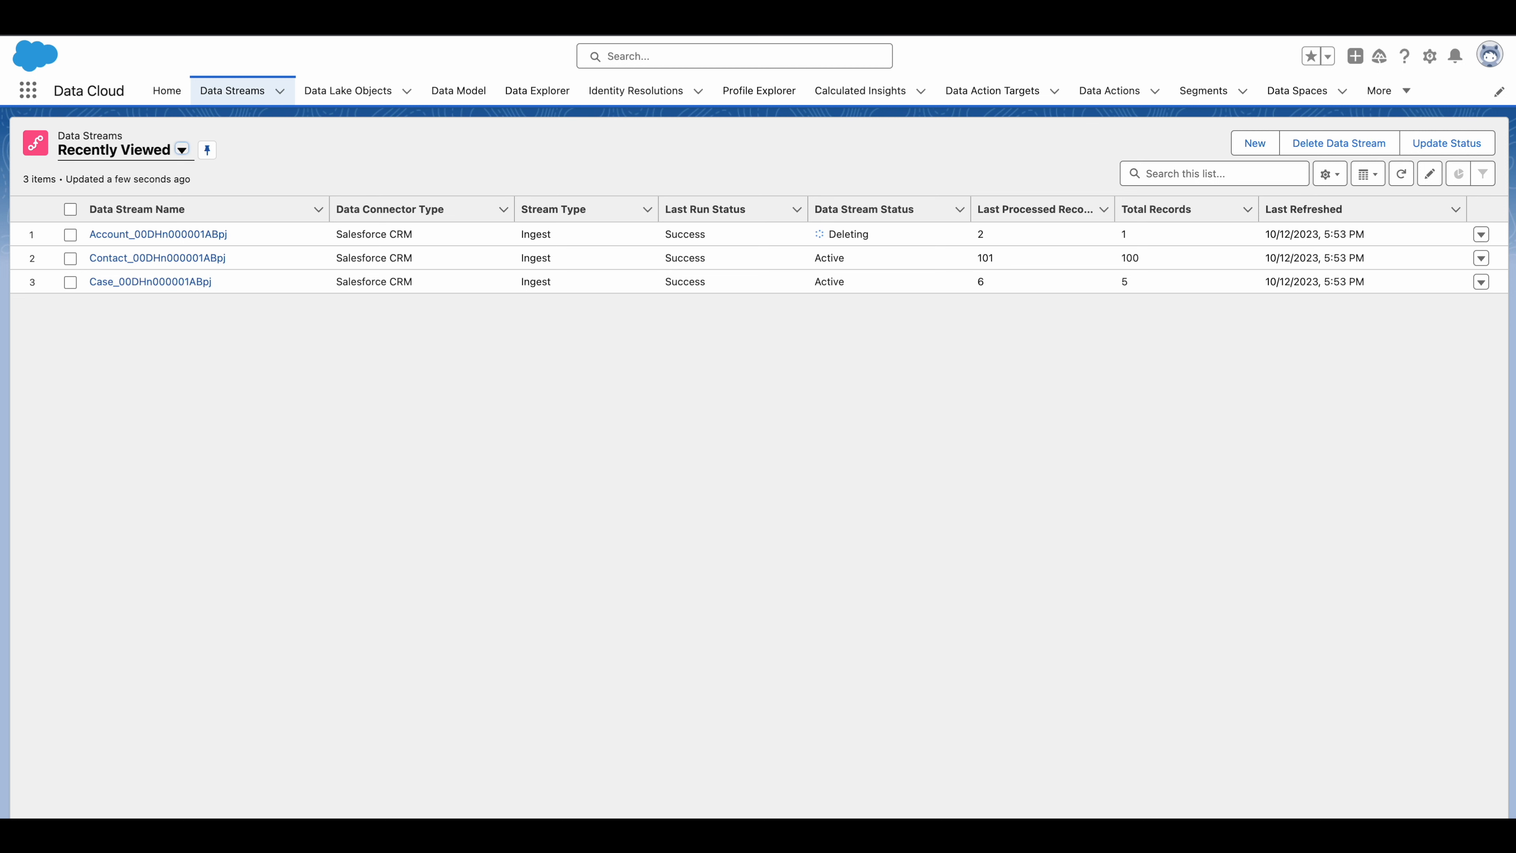
pyautogui.doubleClick(843, 236)
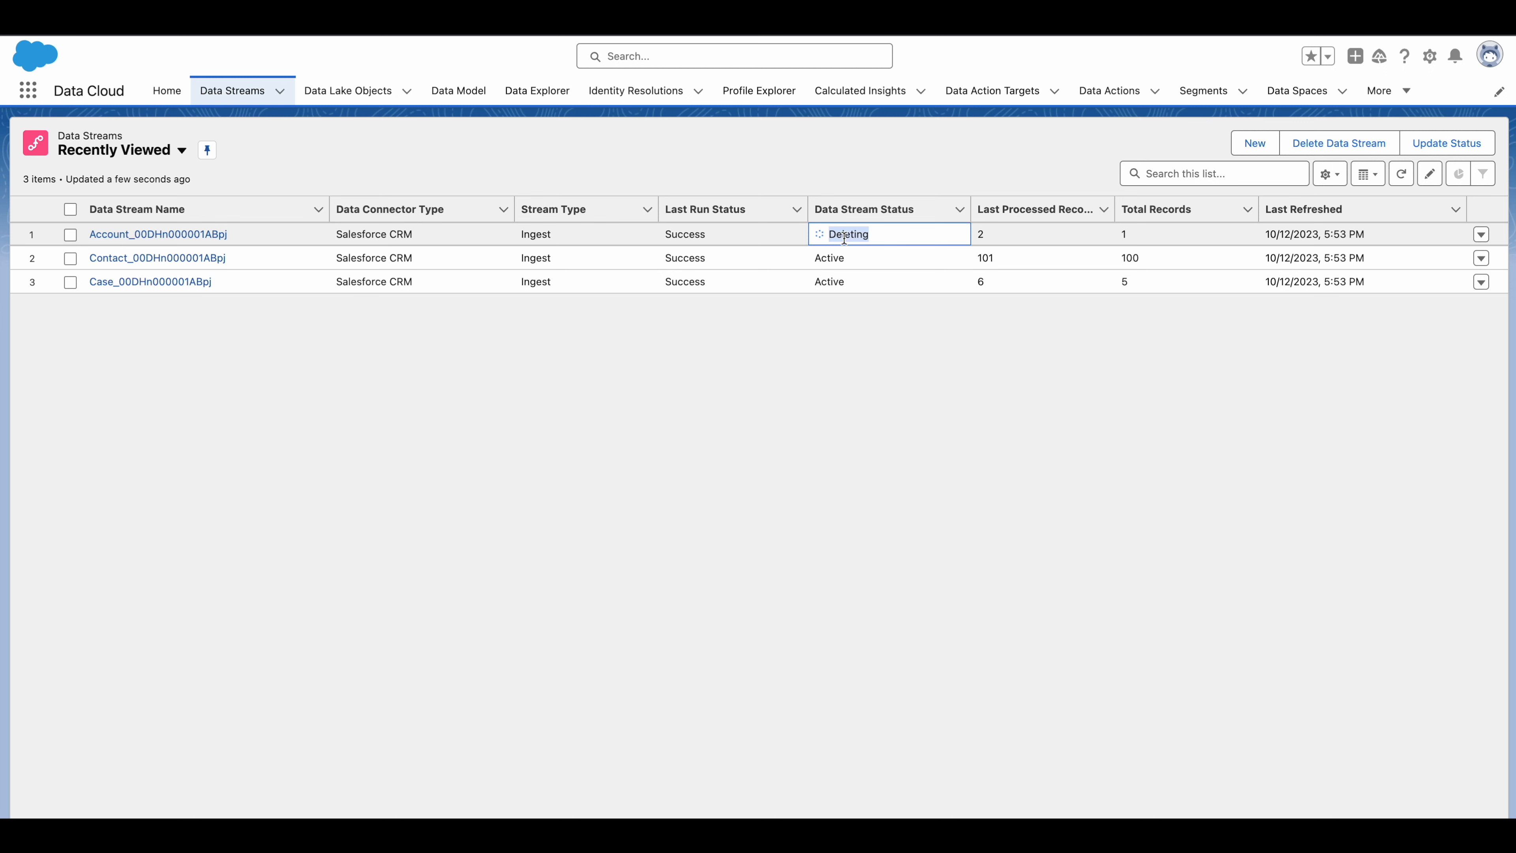
pyautogui.click(834, 352)
pyautogui.click(1407, 183)
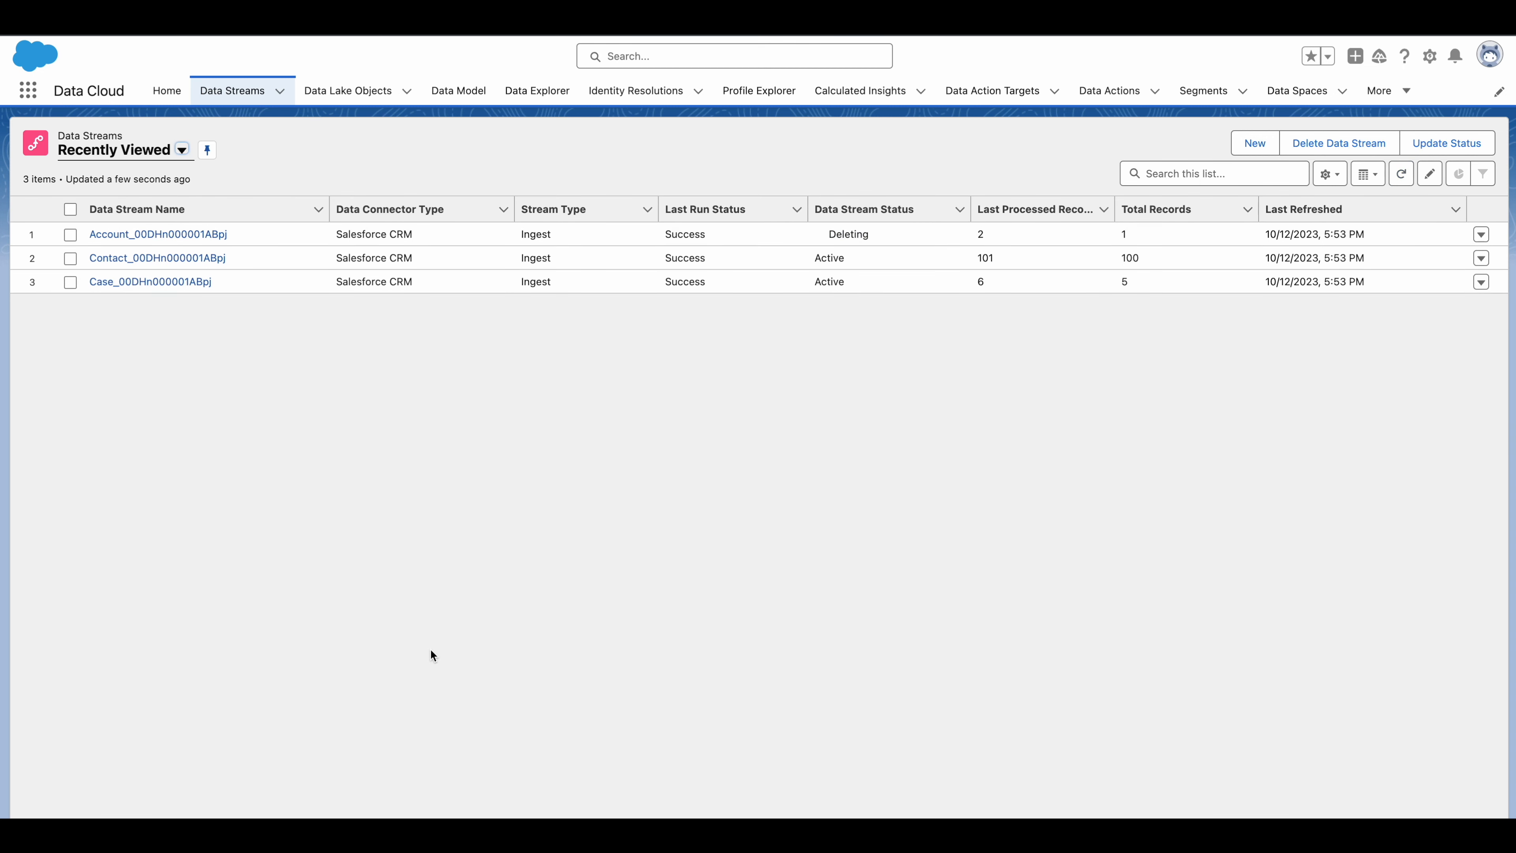
pyautogui.click(1404, 173)
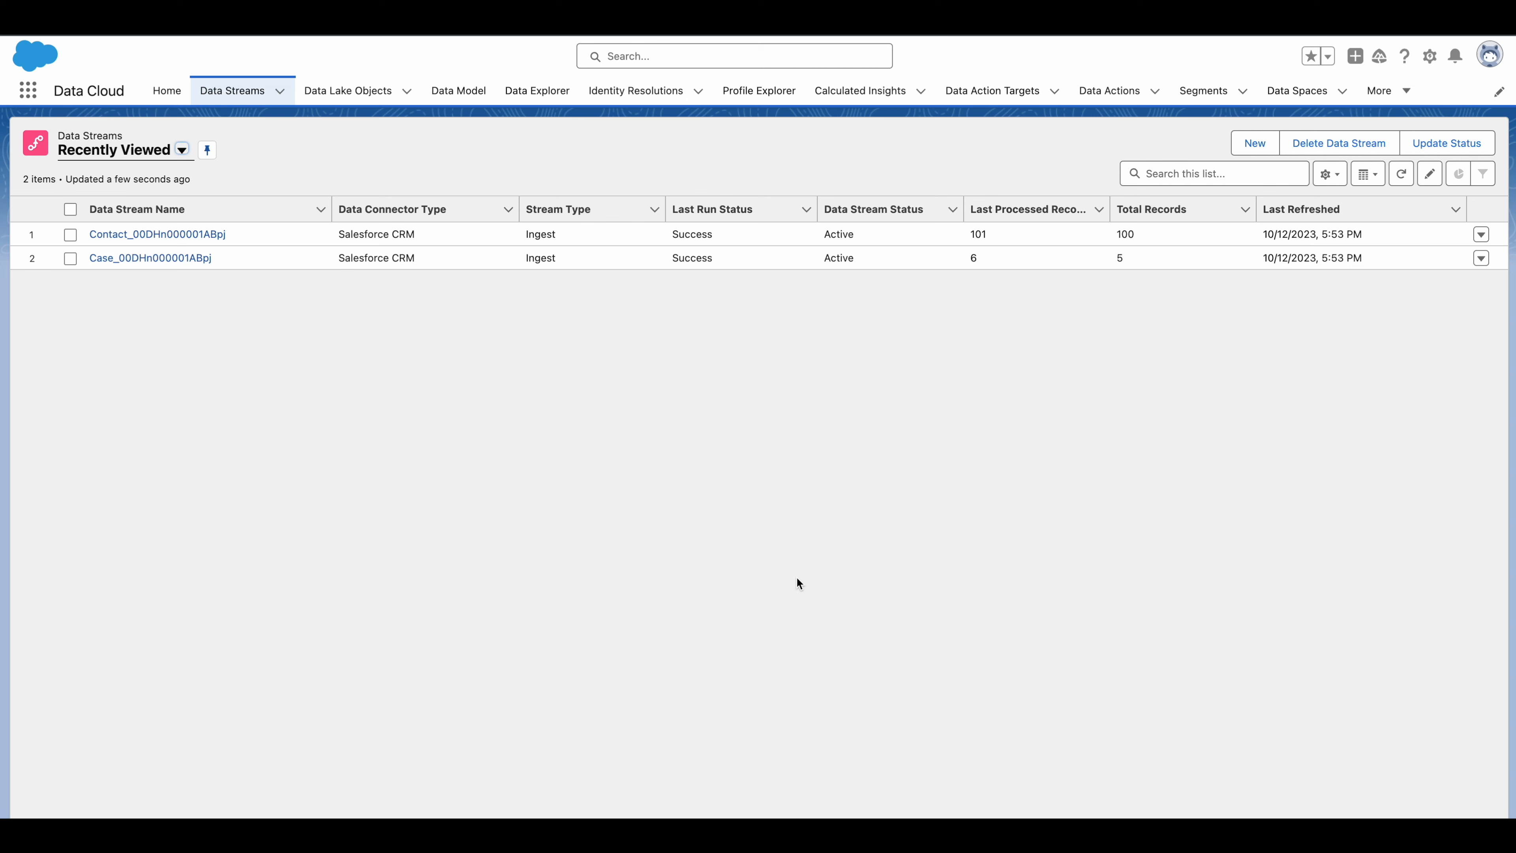
# Start a new Salesforce CRM data stream, look through all objects beginning with "b", and discard the data stream.
pyautogui.click(250, 89)
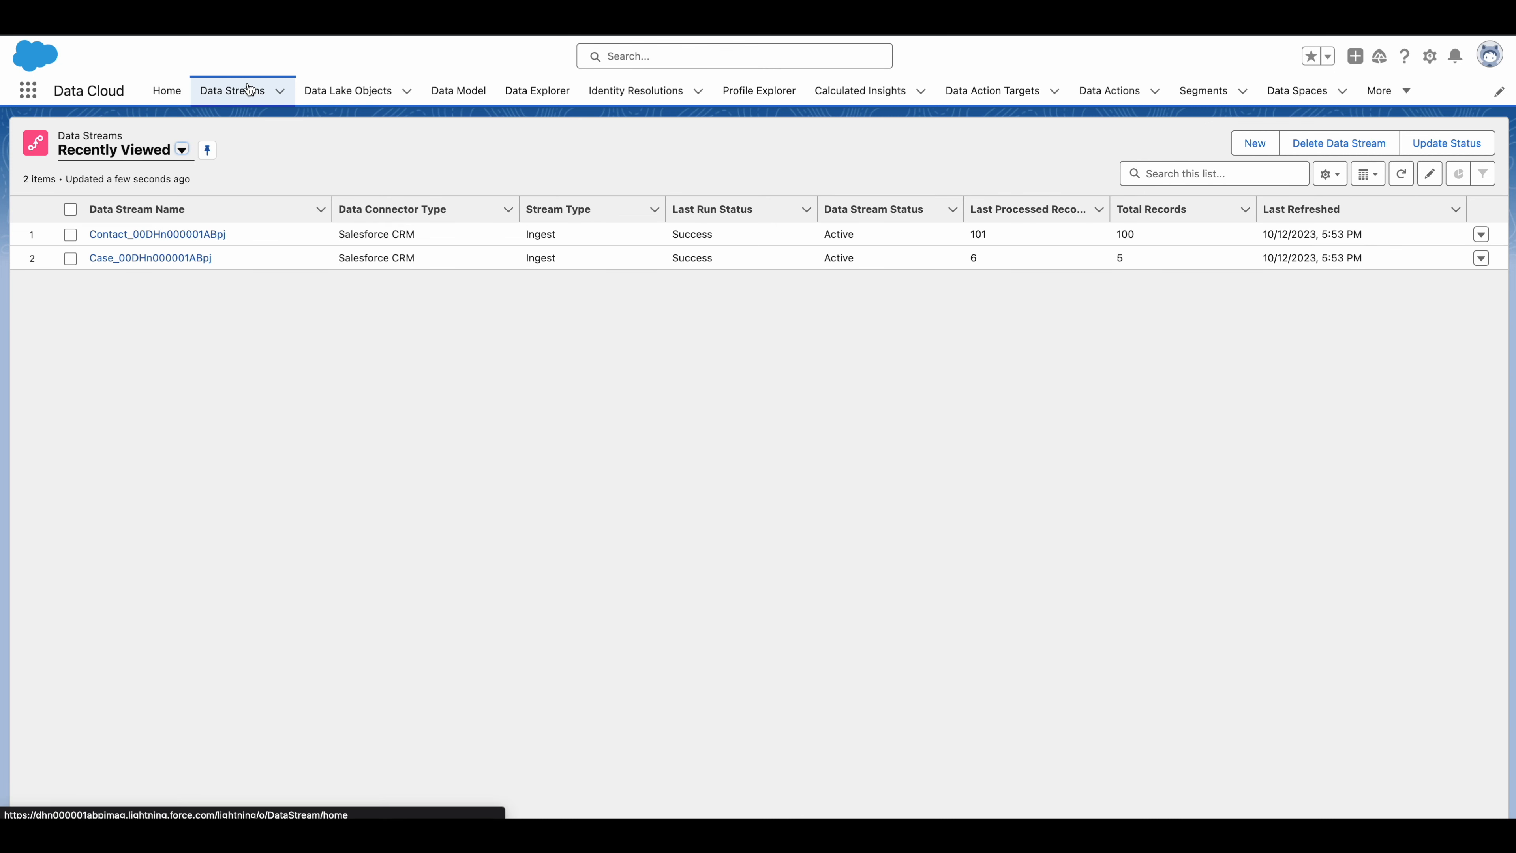
pyautogui.click(1255, 143)
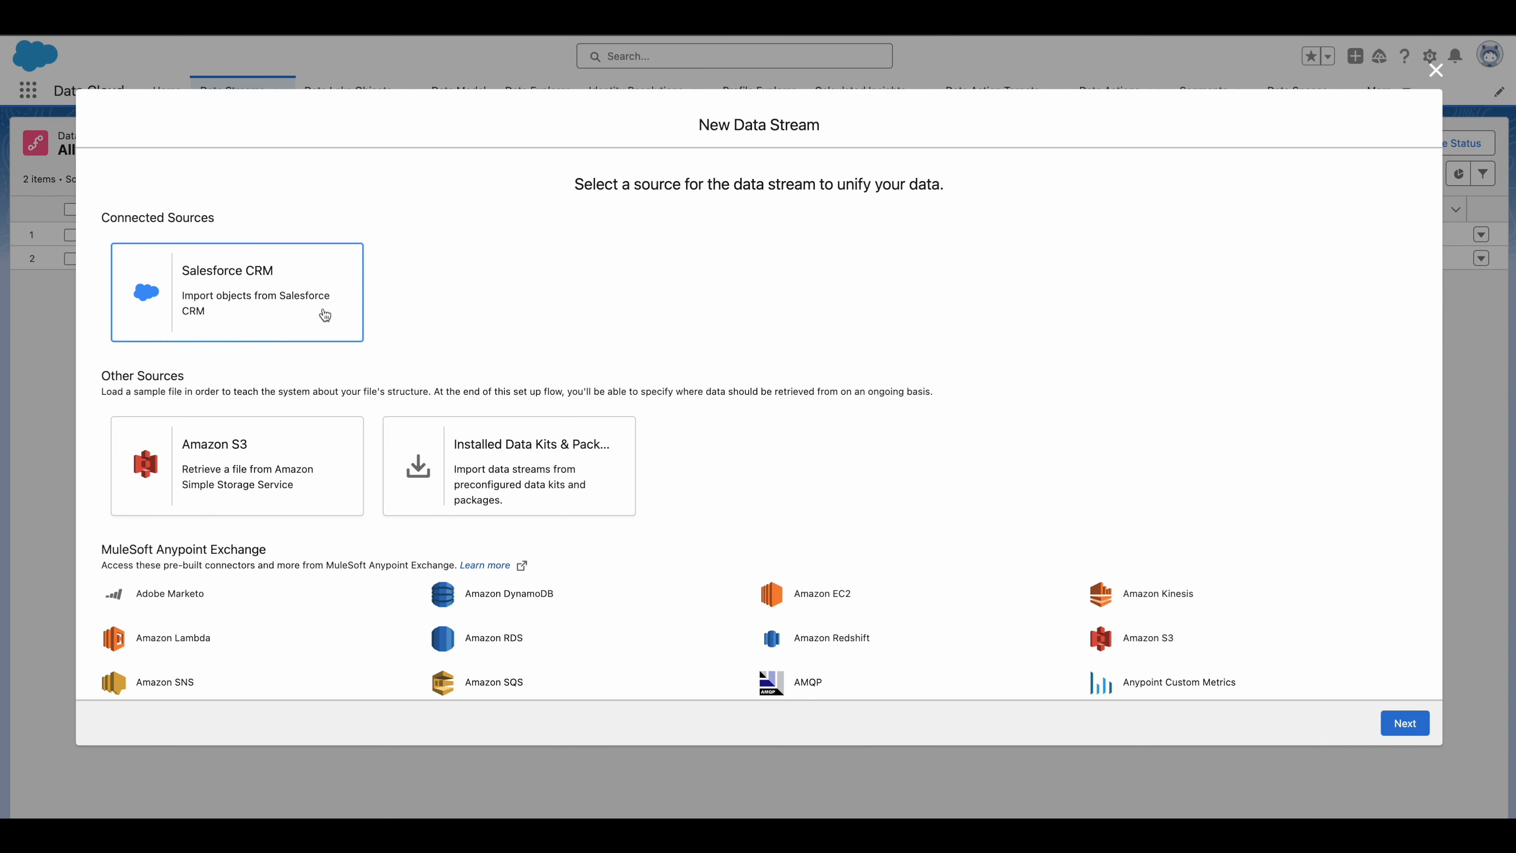
pyautogui.click(324, 314)
pyautogui.click(1405, 723)
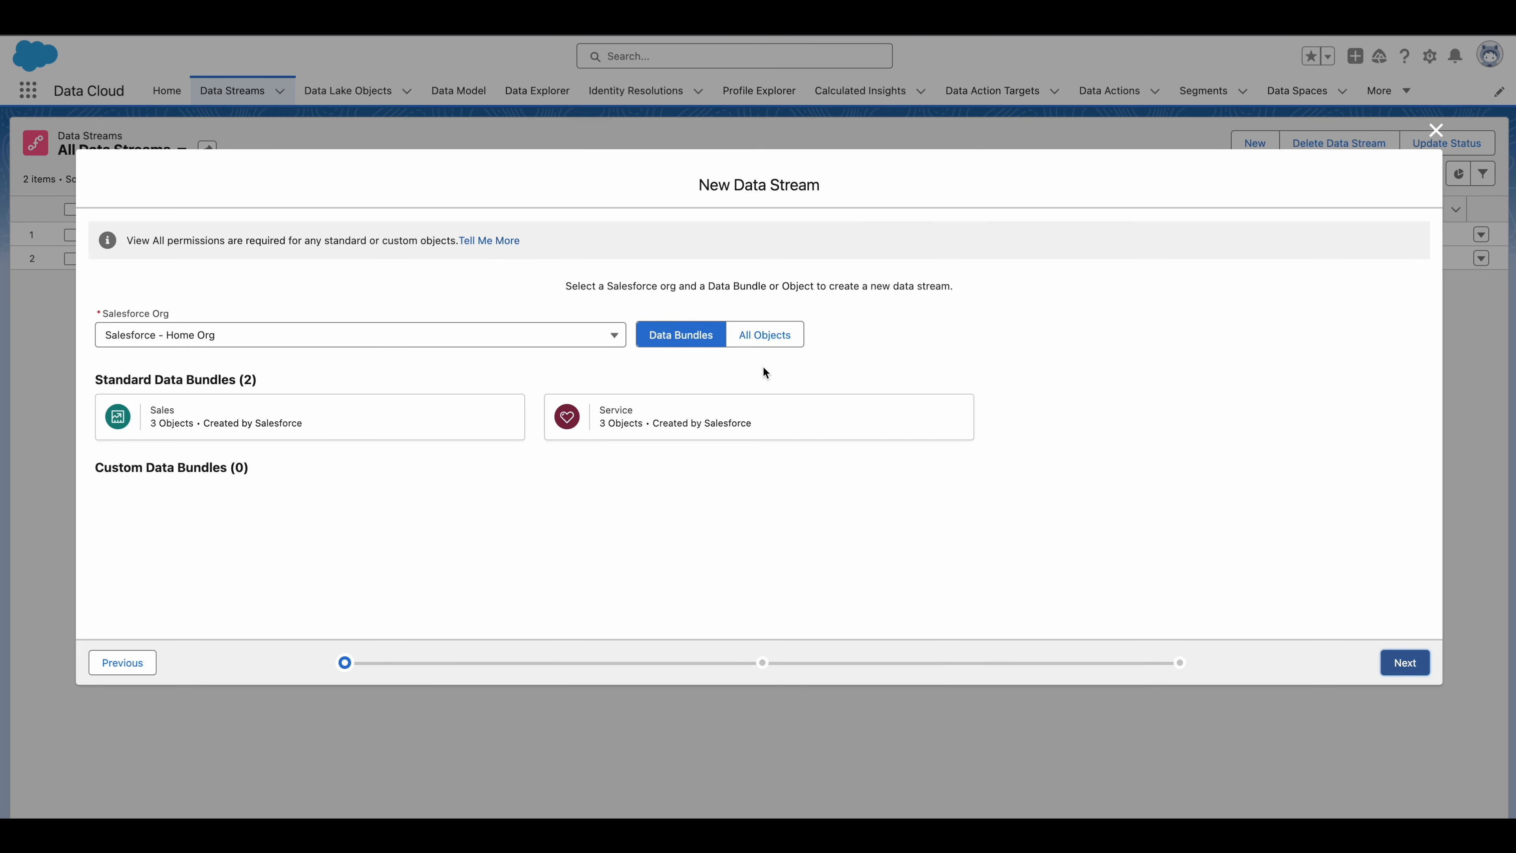
pyautogui.click(773, 333)
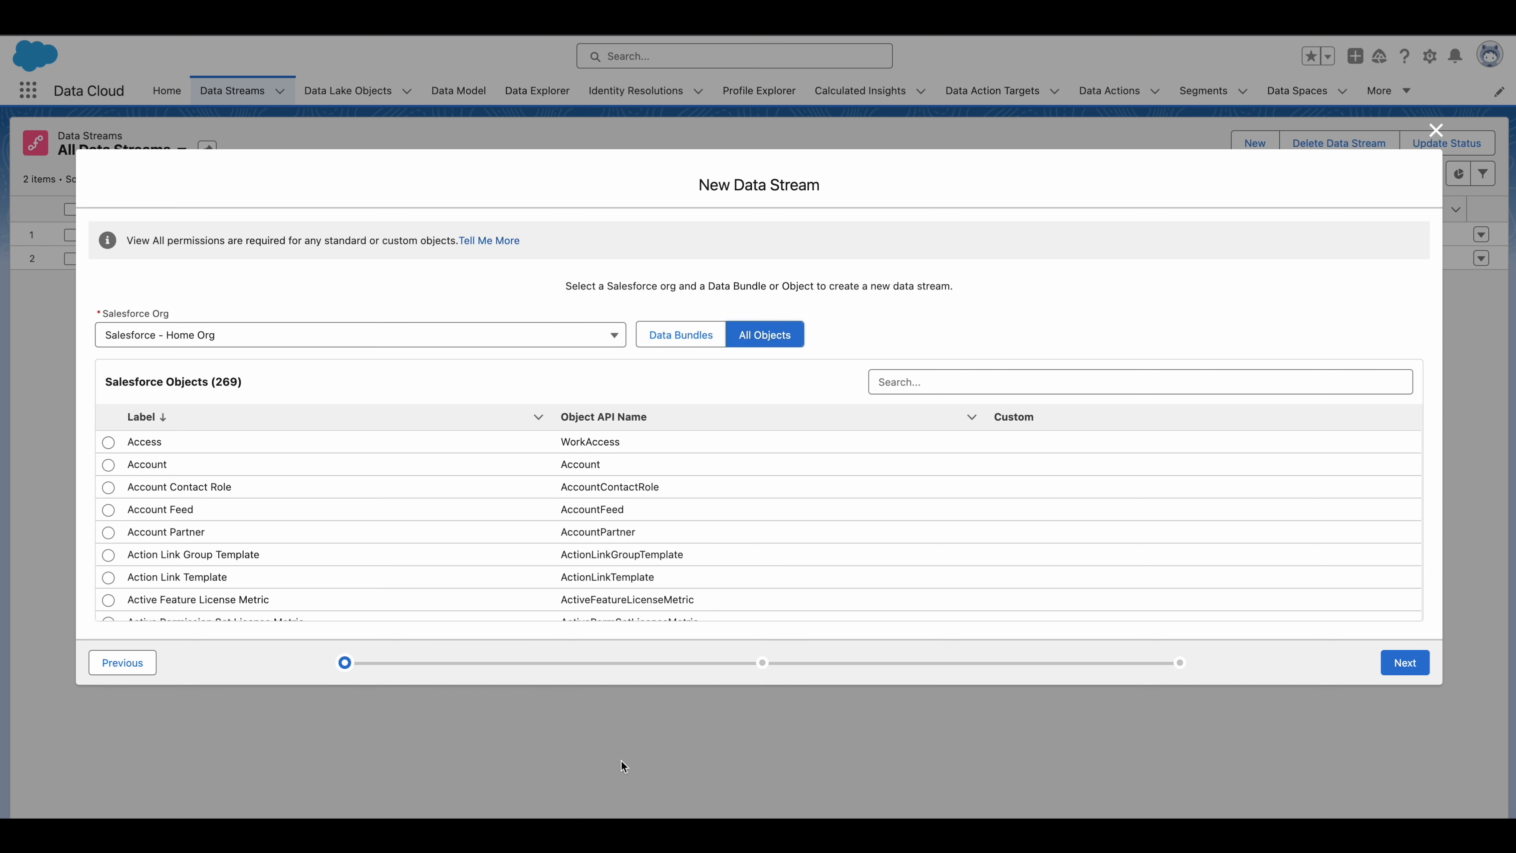
pyautogui.click(922, 373)
pyautogui.write('b')
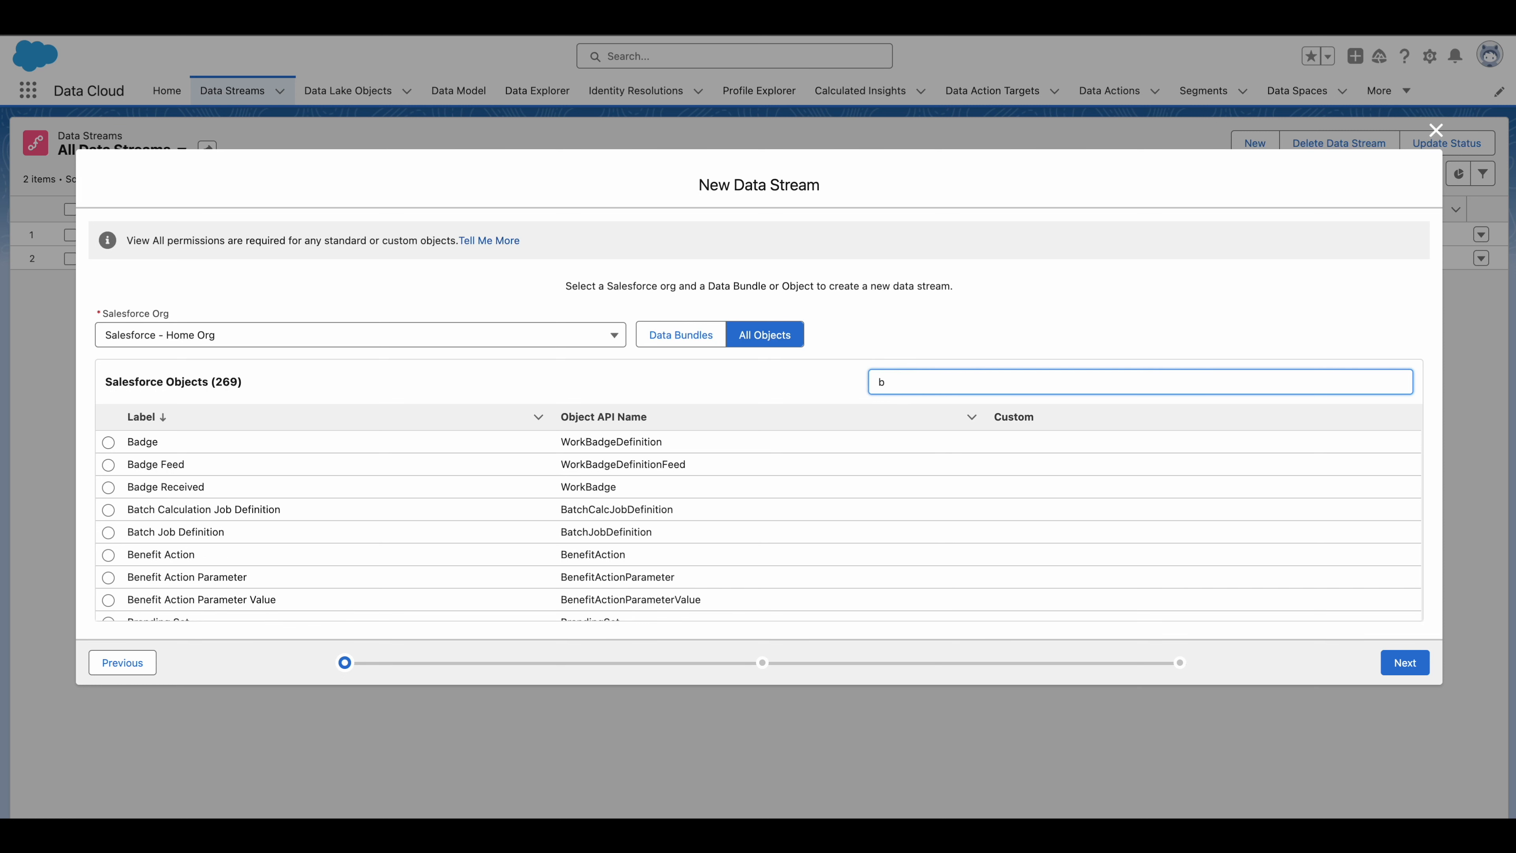
pyautogui.write('riefc')
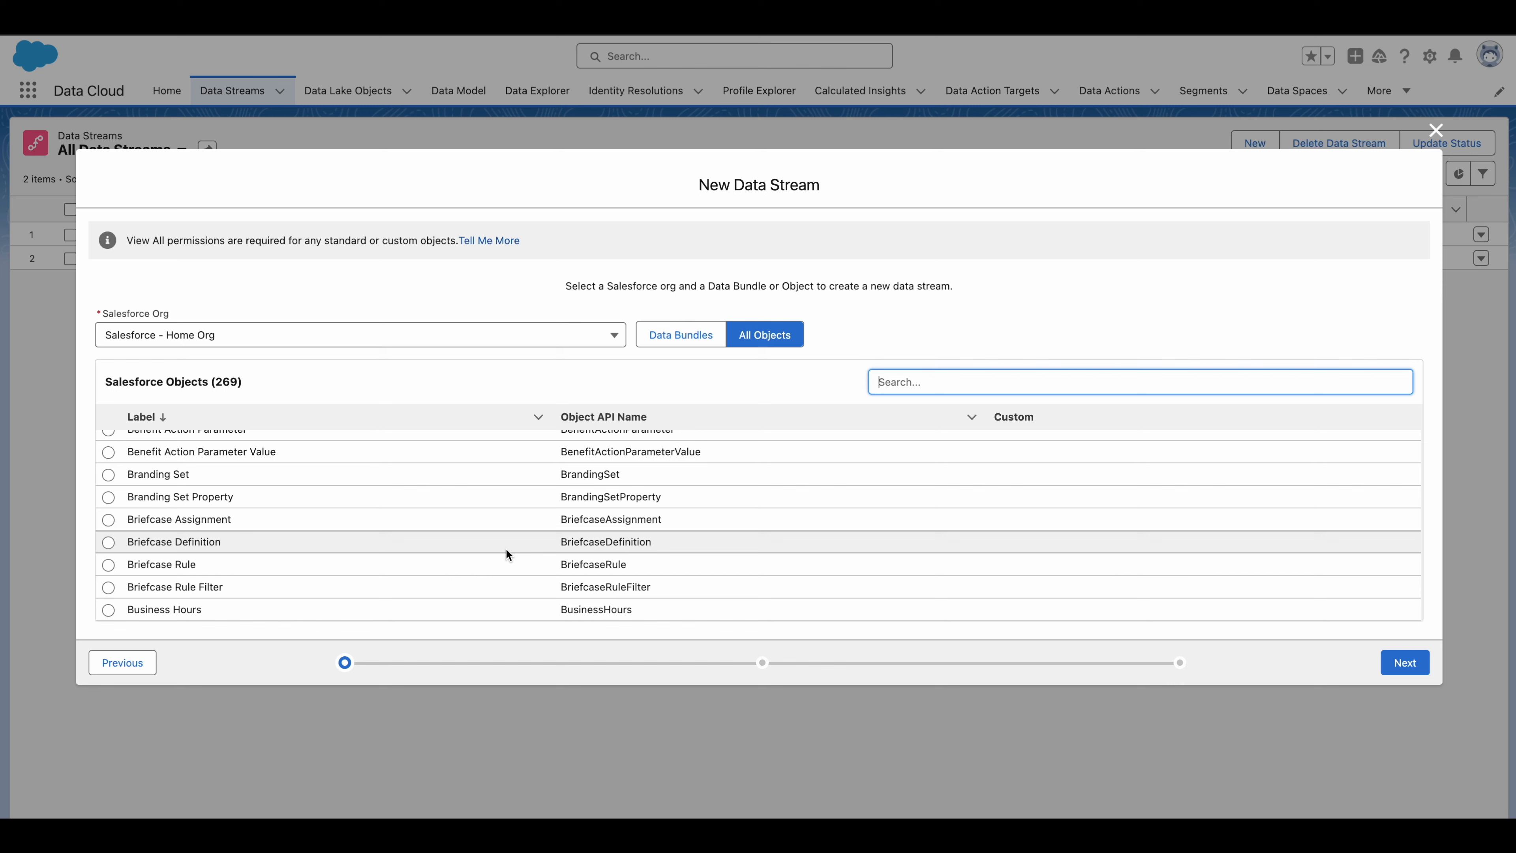
pyautogui.click(1437, 131)
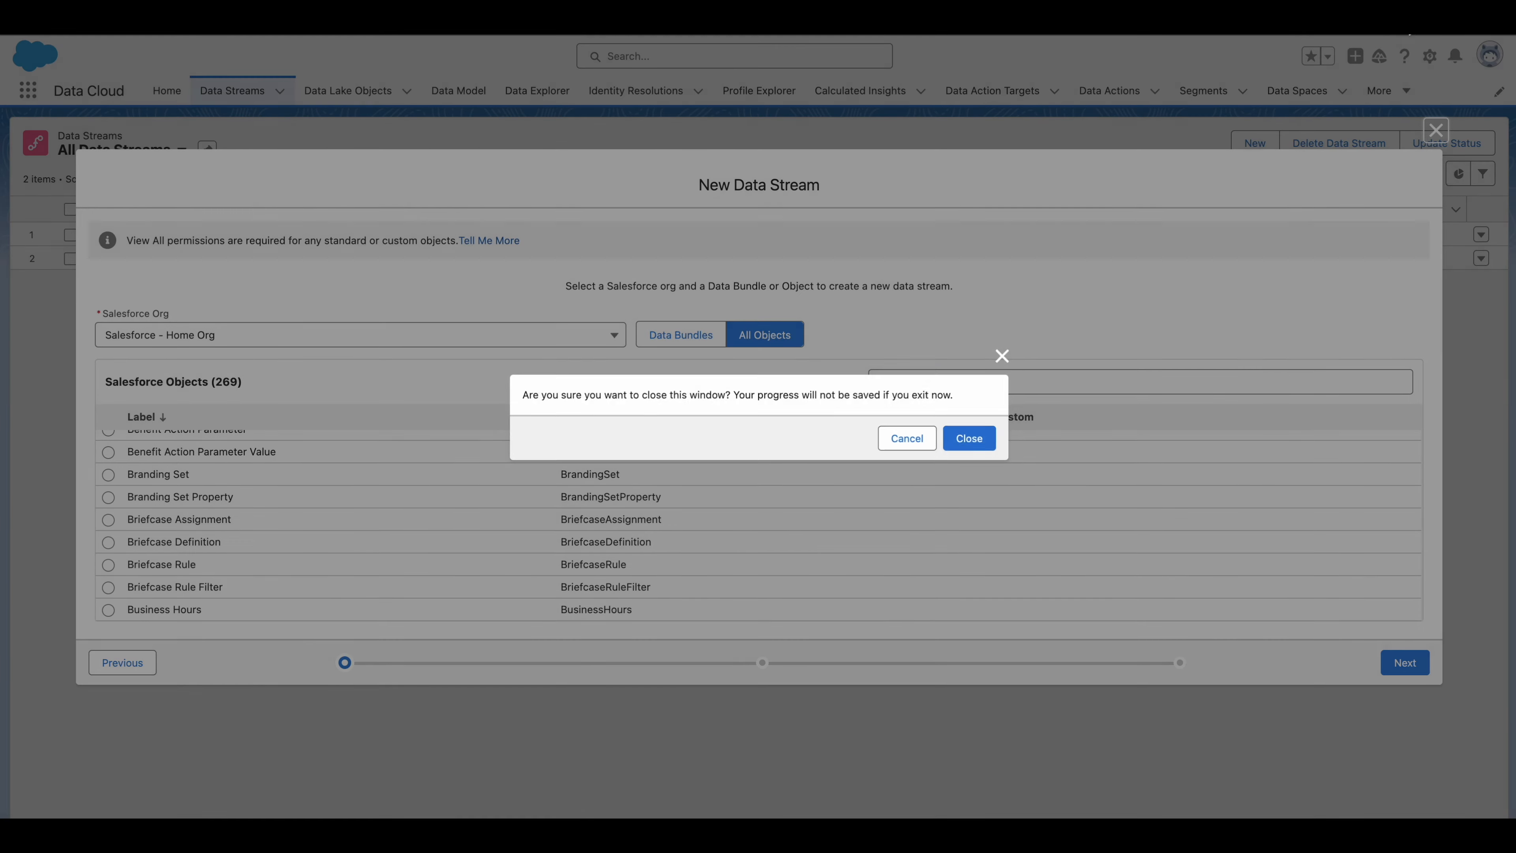
pyautogui.click(976, 440)
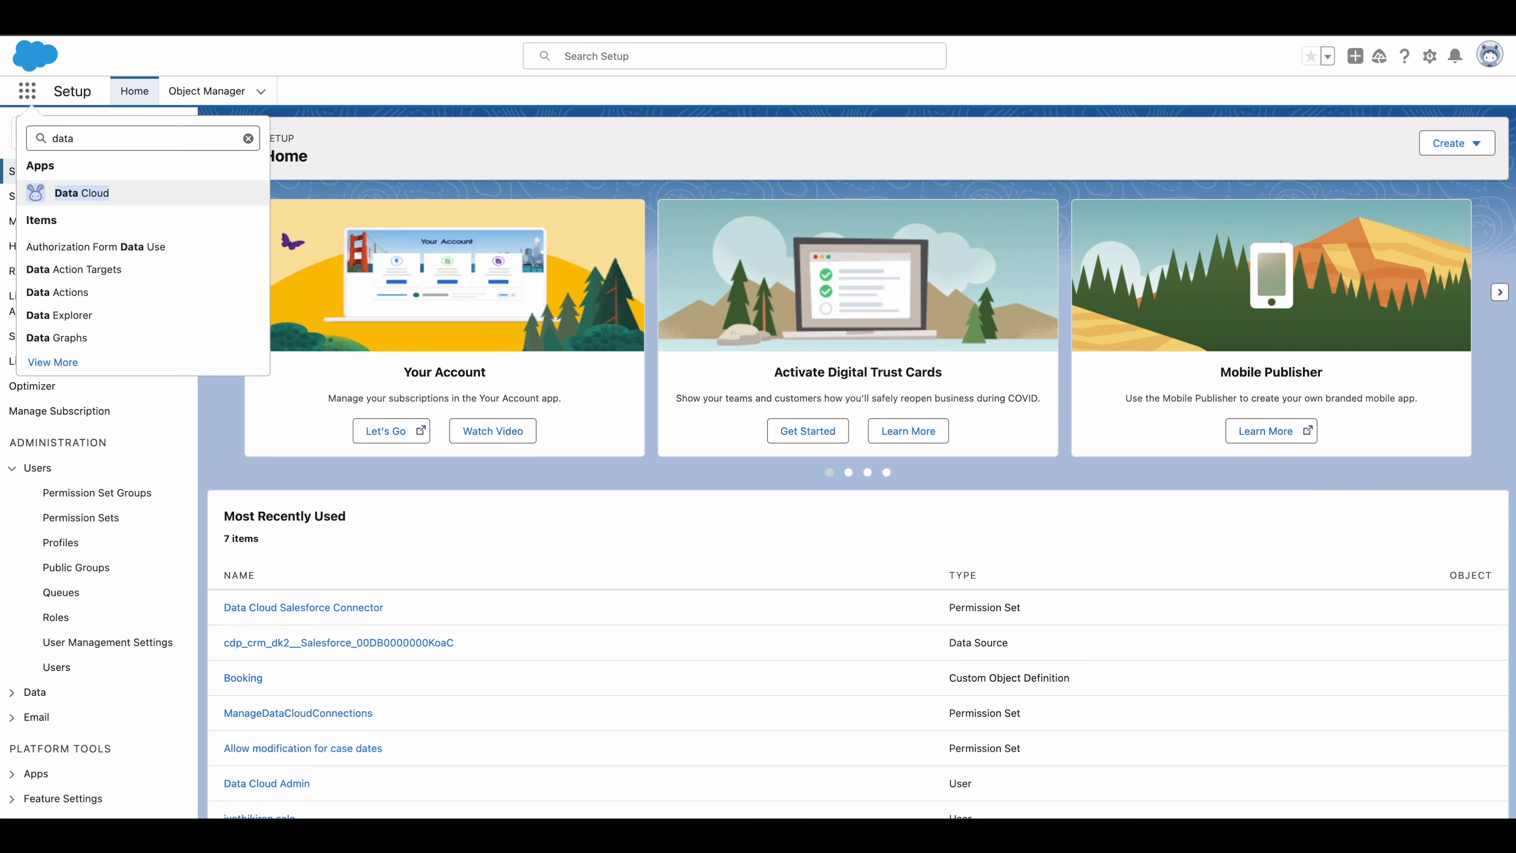
# Open the Bookings object settings in the Data Cloud Salesforce Connector permission set.
pyautogui.click(248, 138)
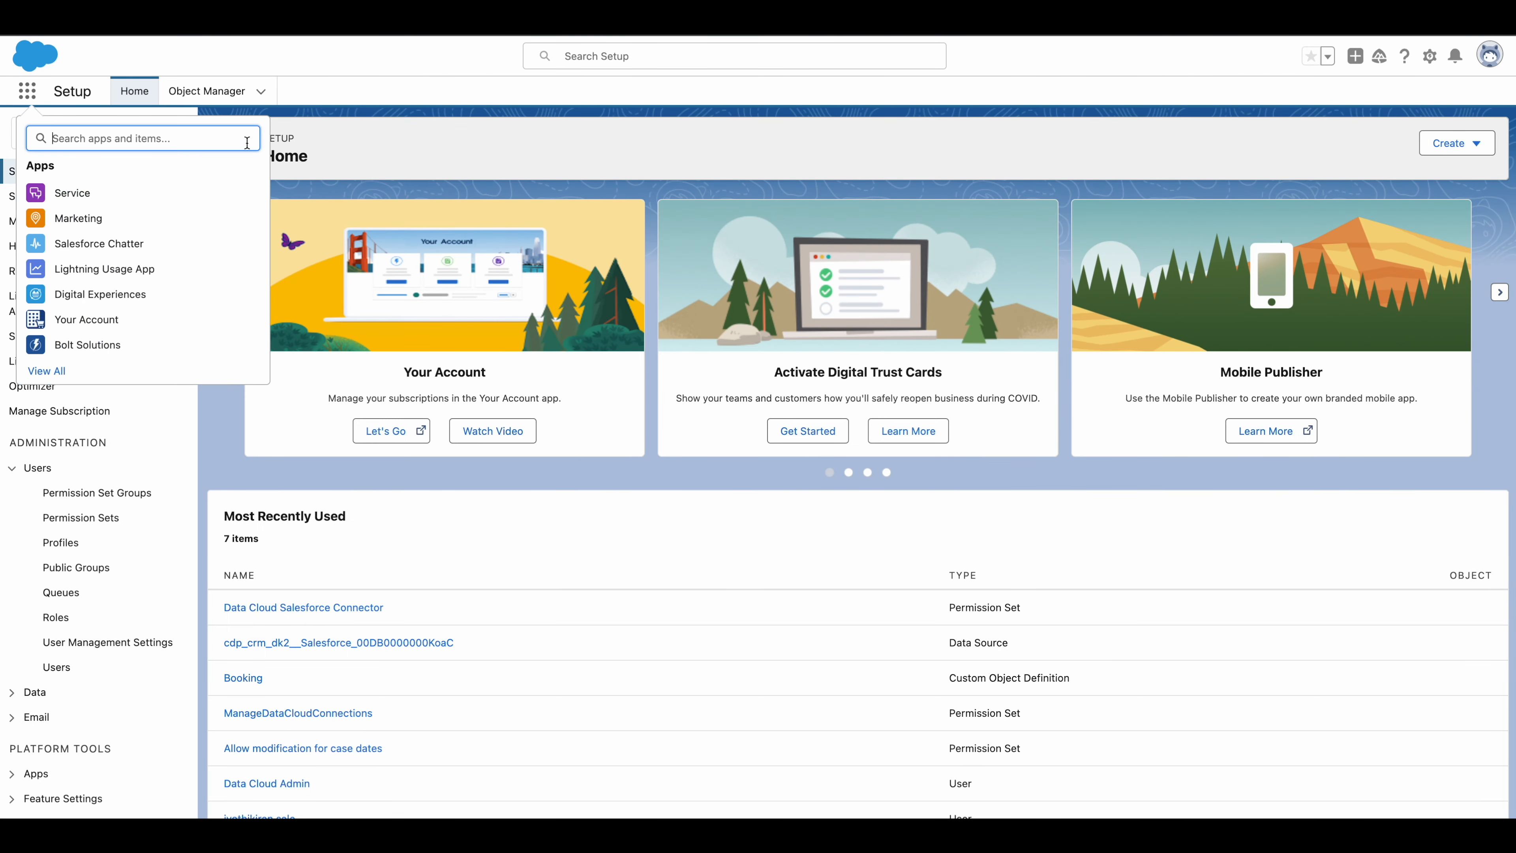
pyautogui.press('Escape')
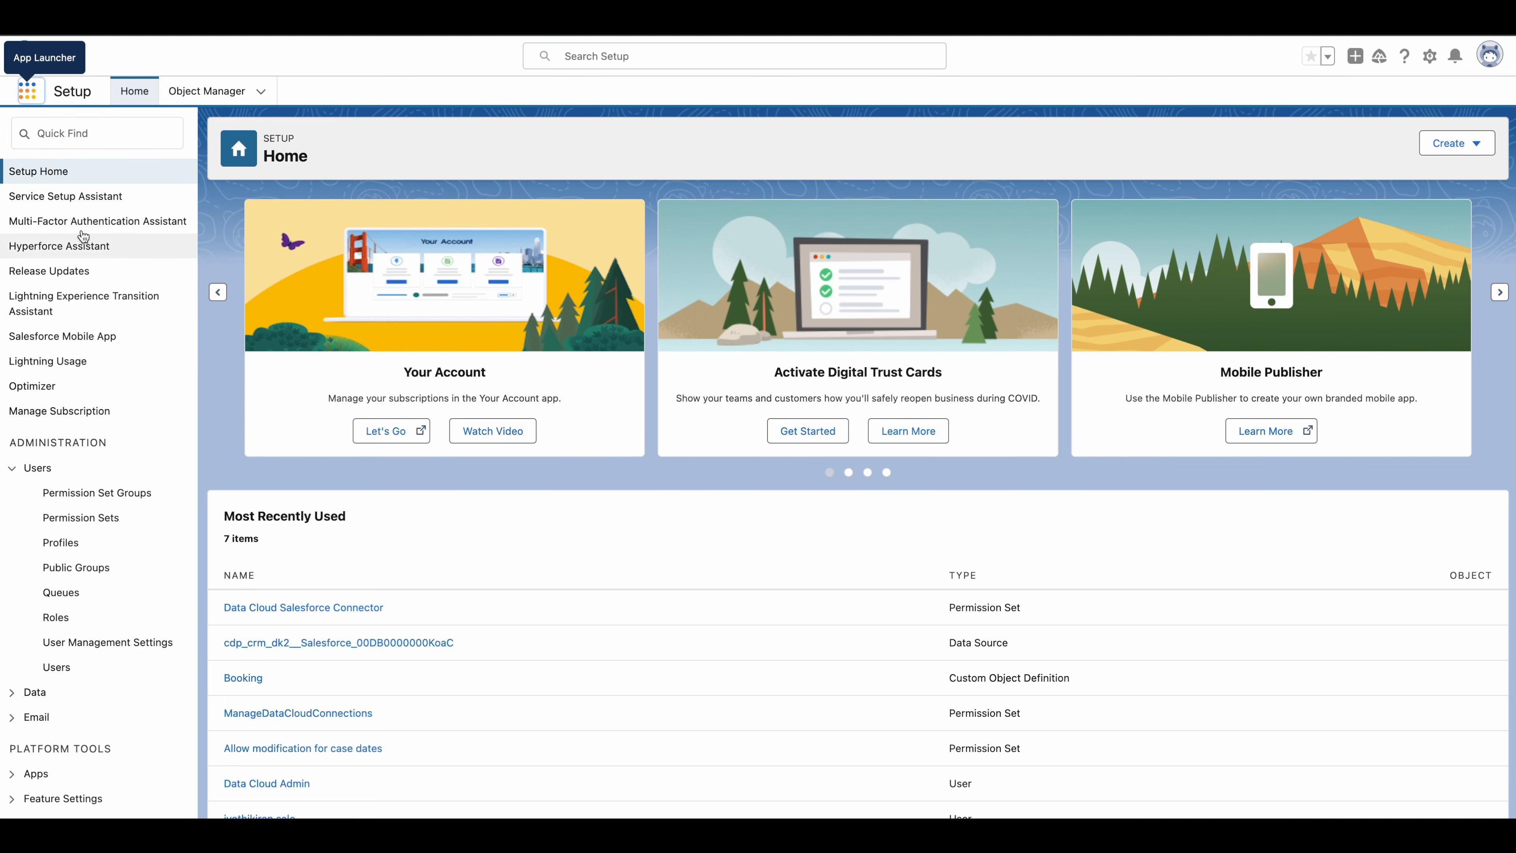
pyautogui.click(80, 517)
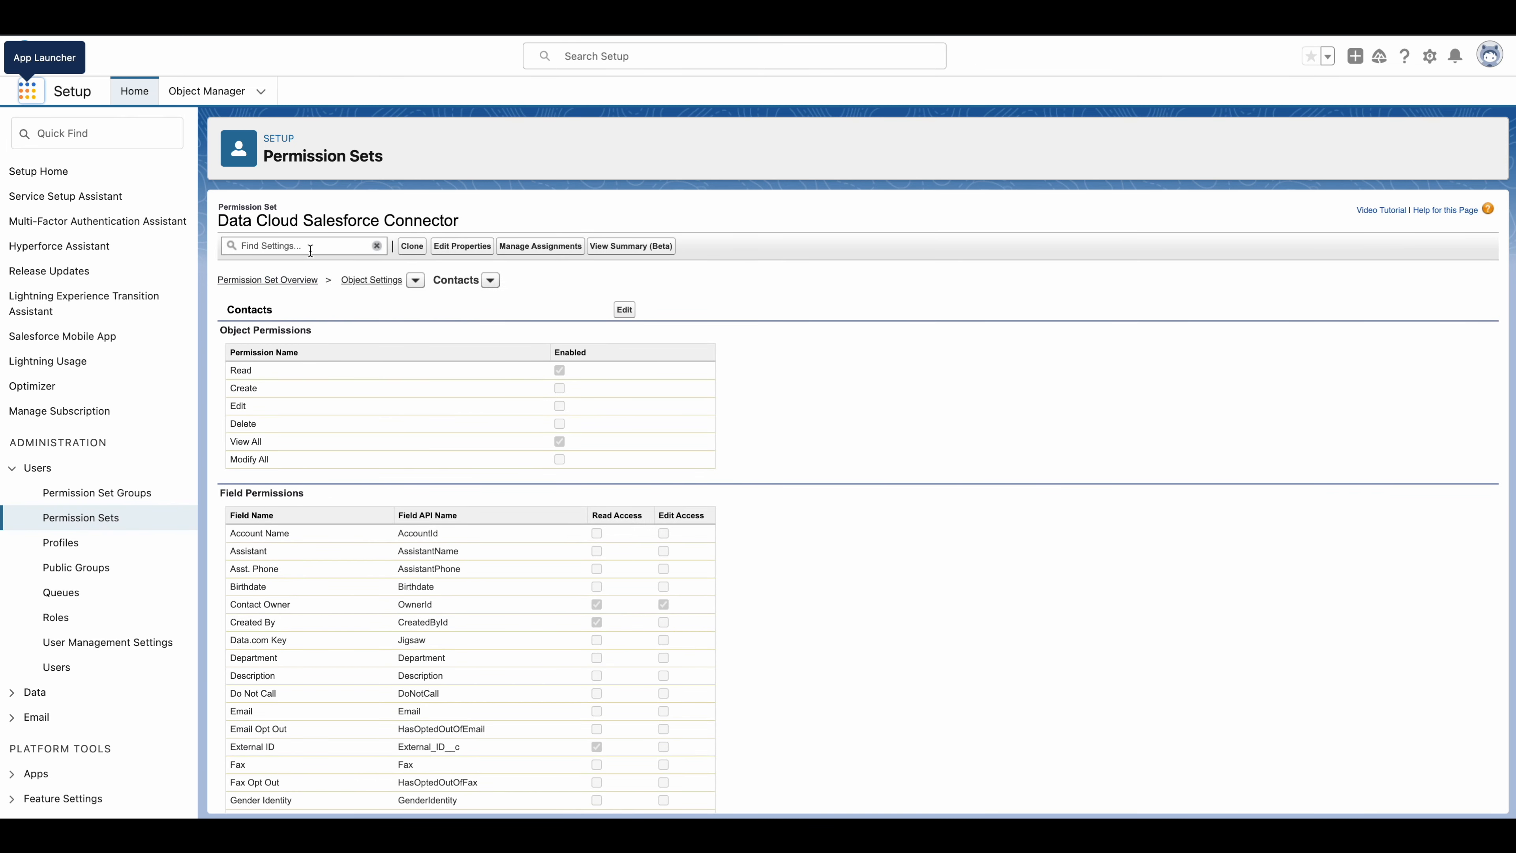
pyautogui.click(367, 281)
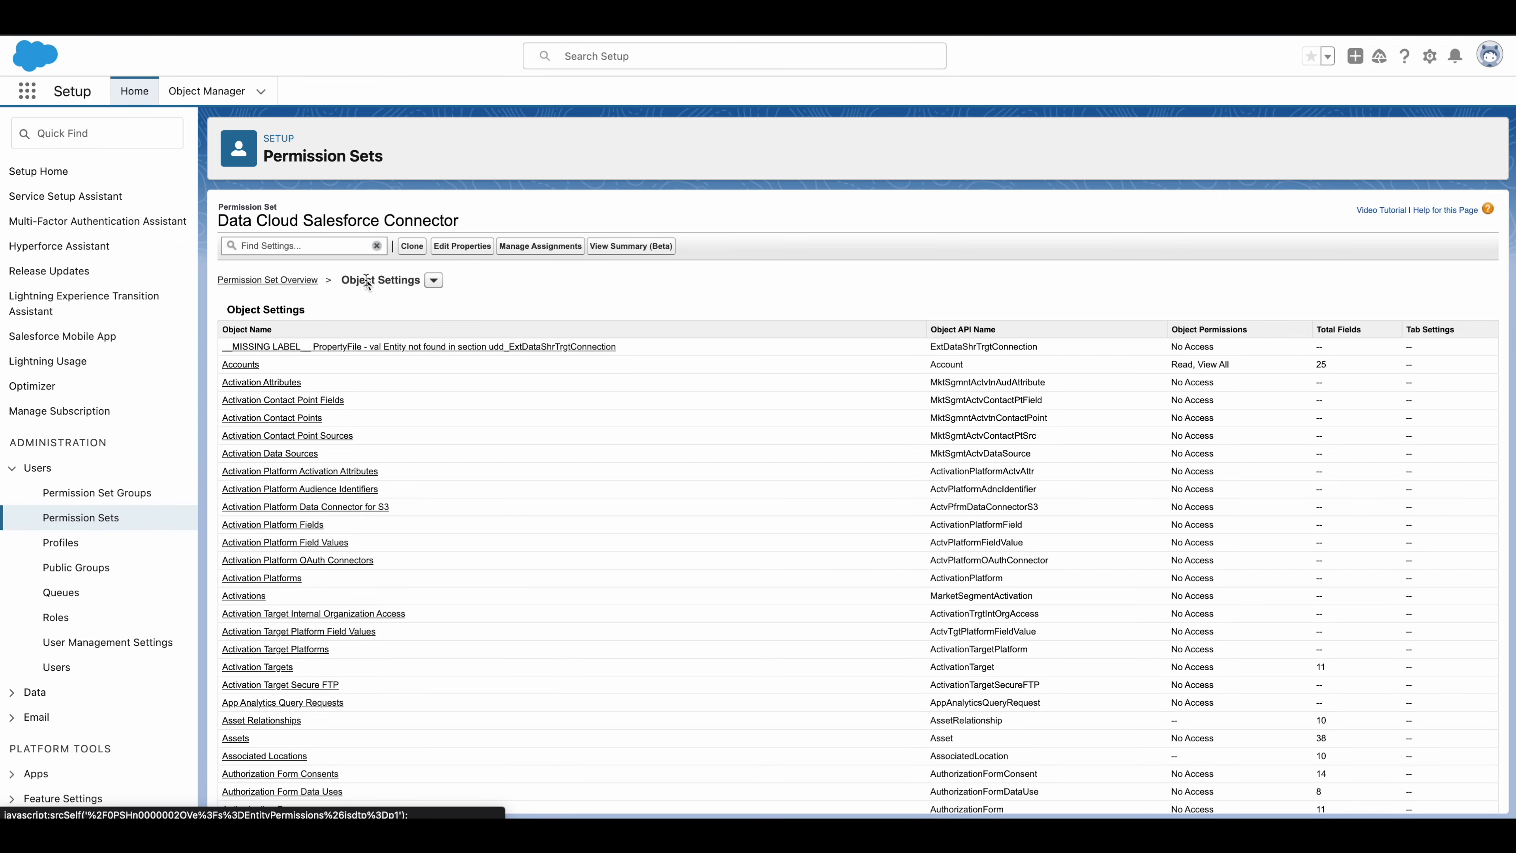
pyautogui.scroll(-2, 379, 682)
pyautogui.scroll(-3, 379, 682)
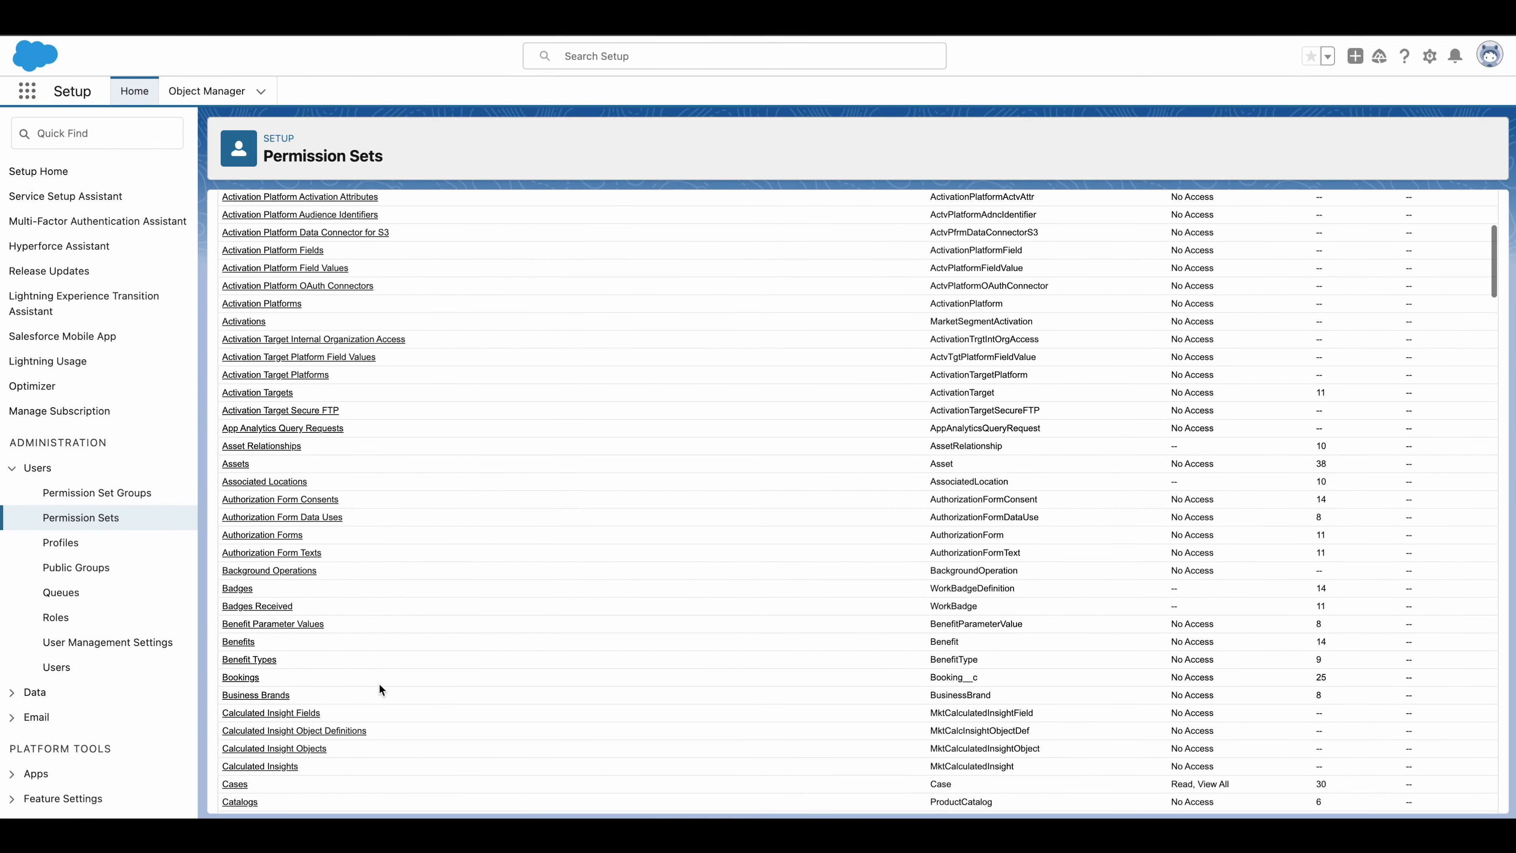
pyautogui.click(239, 671)
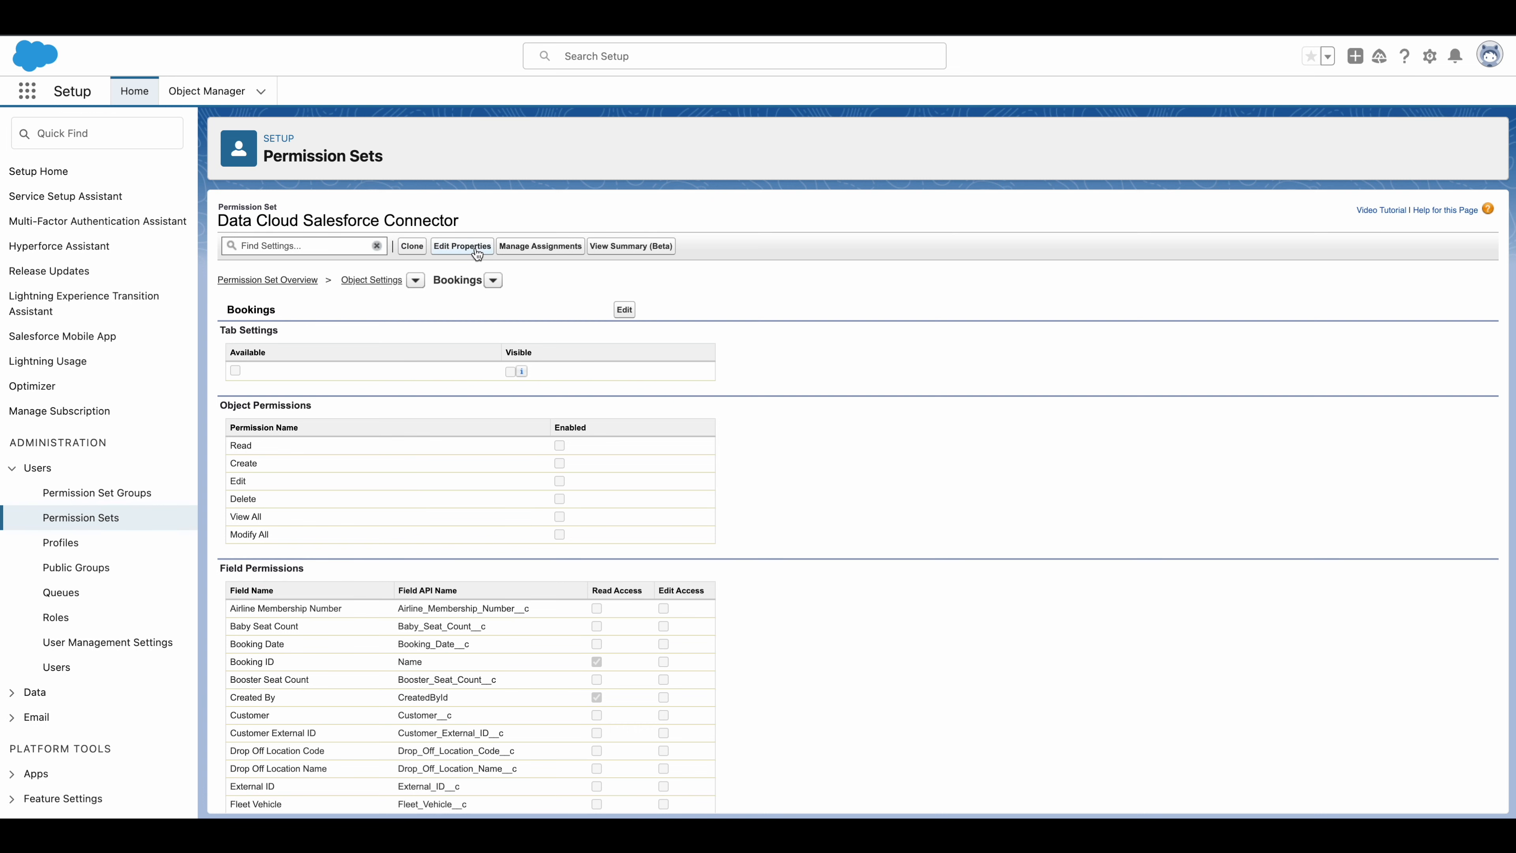
# Grant Bookings the Read and View All object permissions plus read access to all fields, and save the permission set.
pyautogui.click(624, 309)
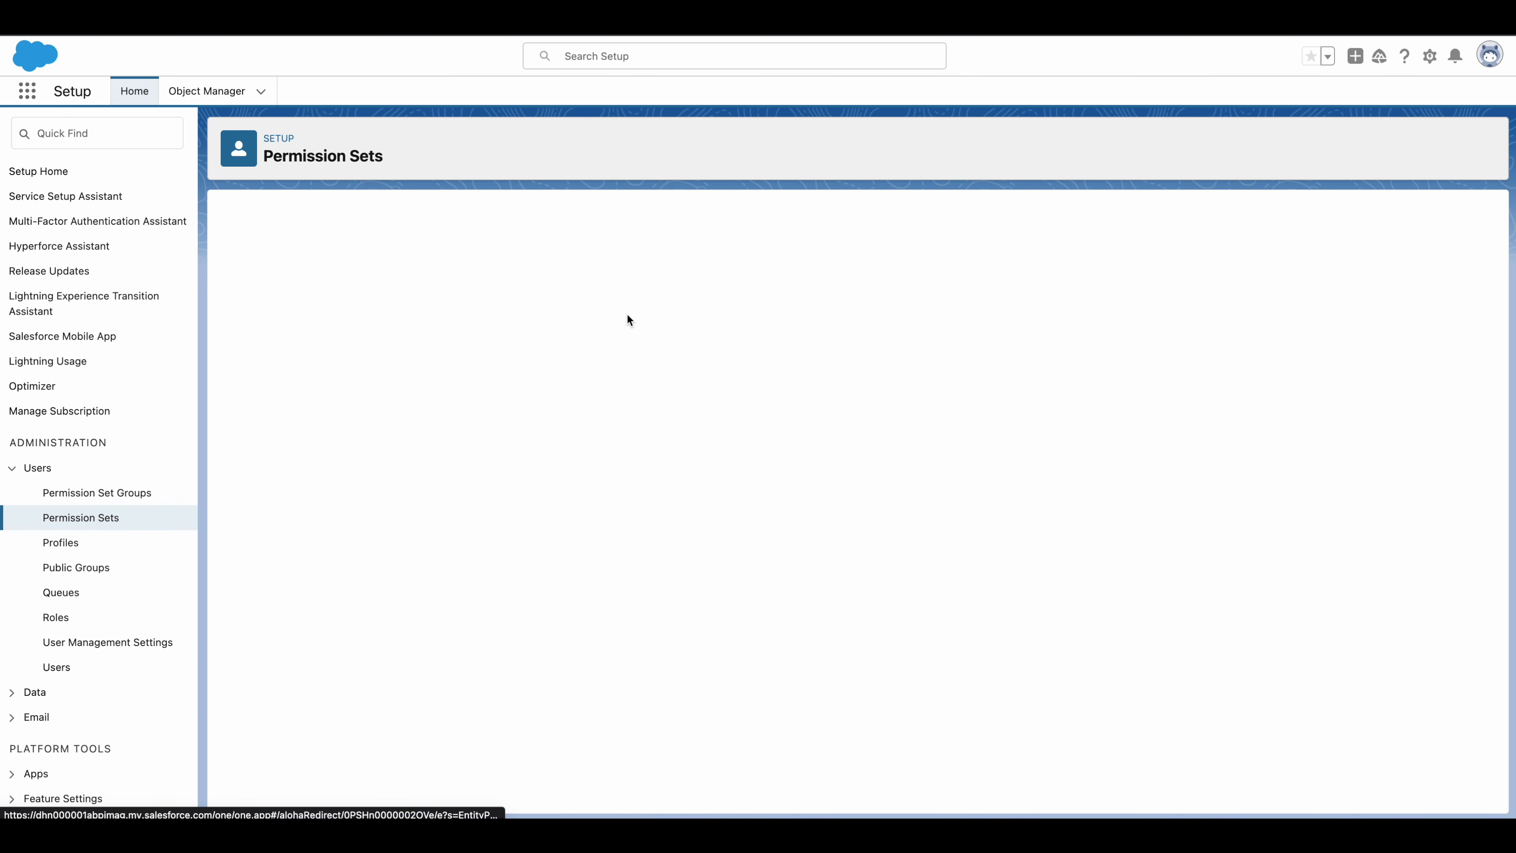
pyautogui.scroll(-2, 670, 497)
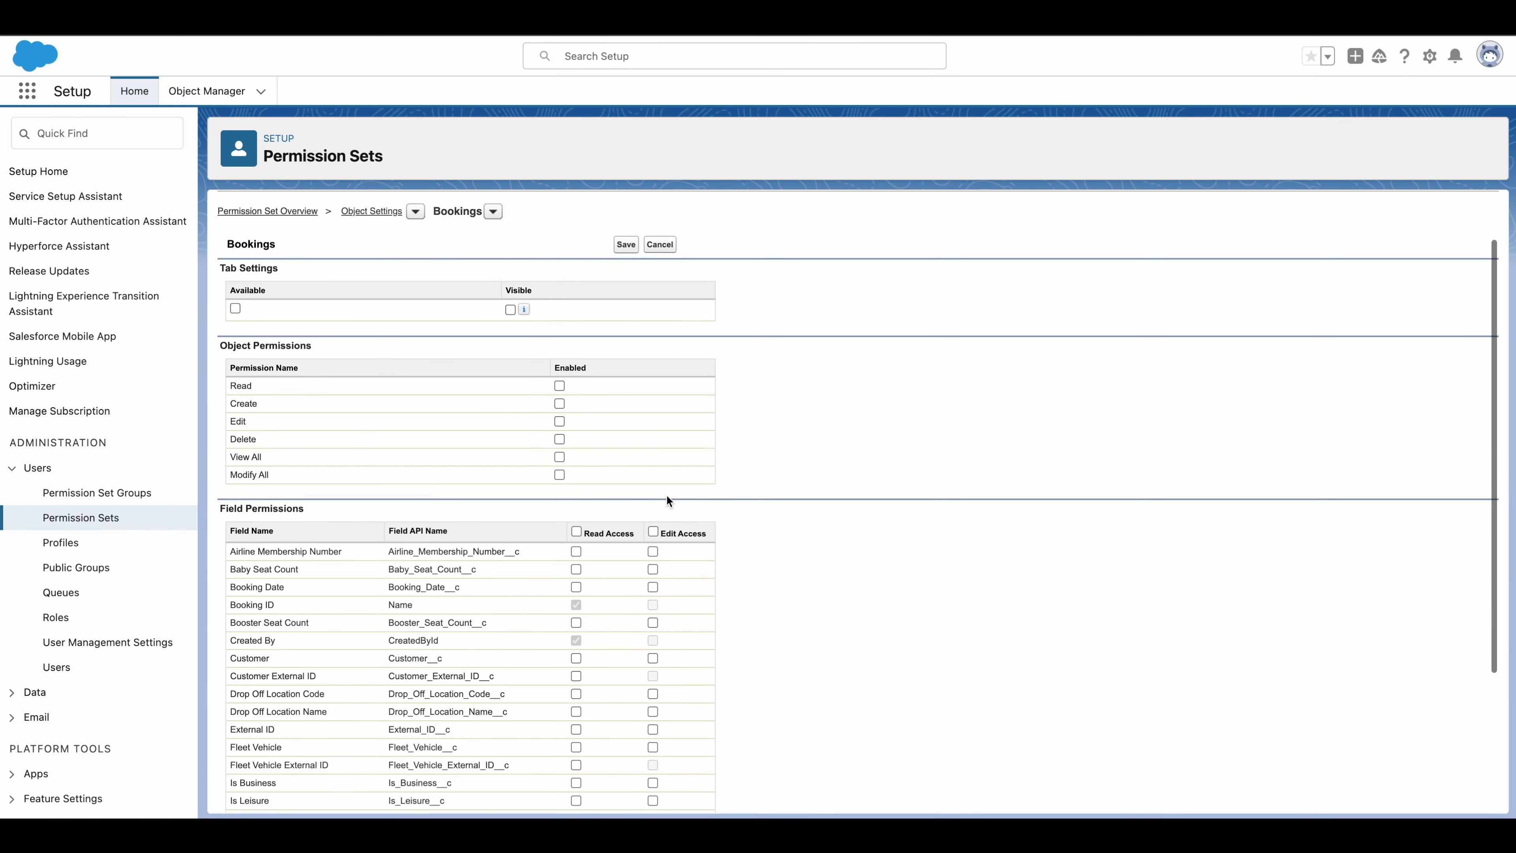
pyautogui.click(510, 309)
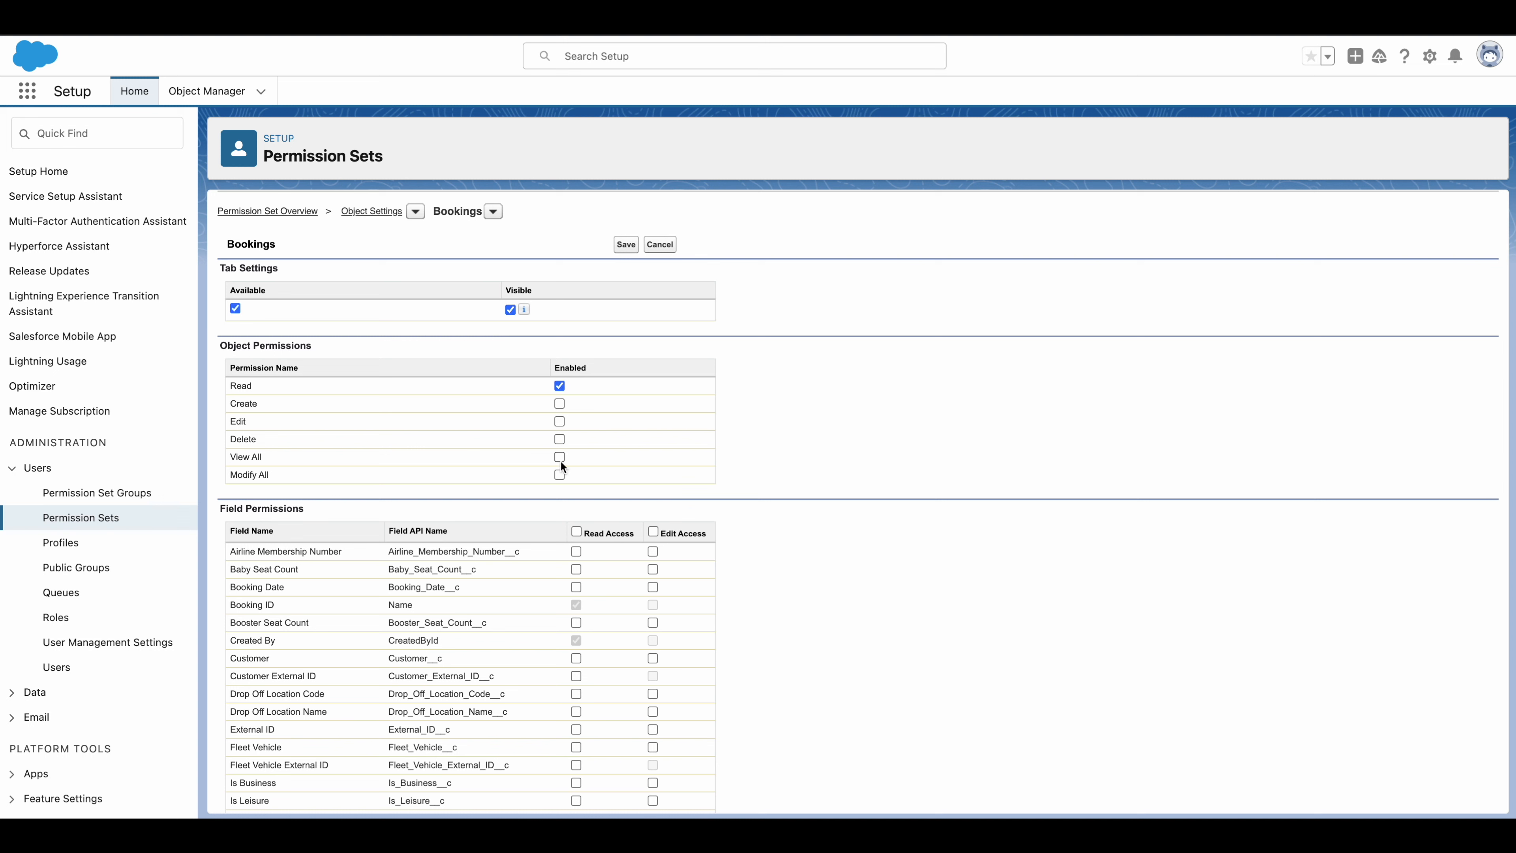
pyautogui.scroll(-5, 560, 458)
pyautogui.click(576, 367)
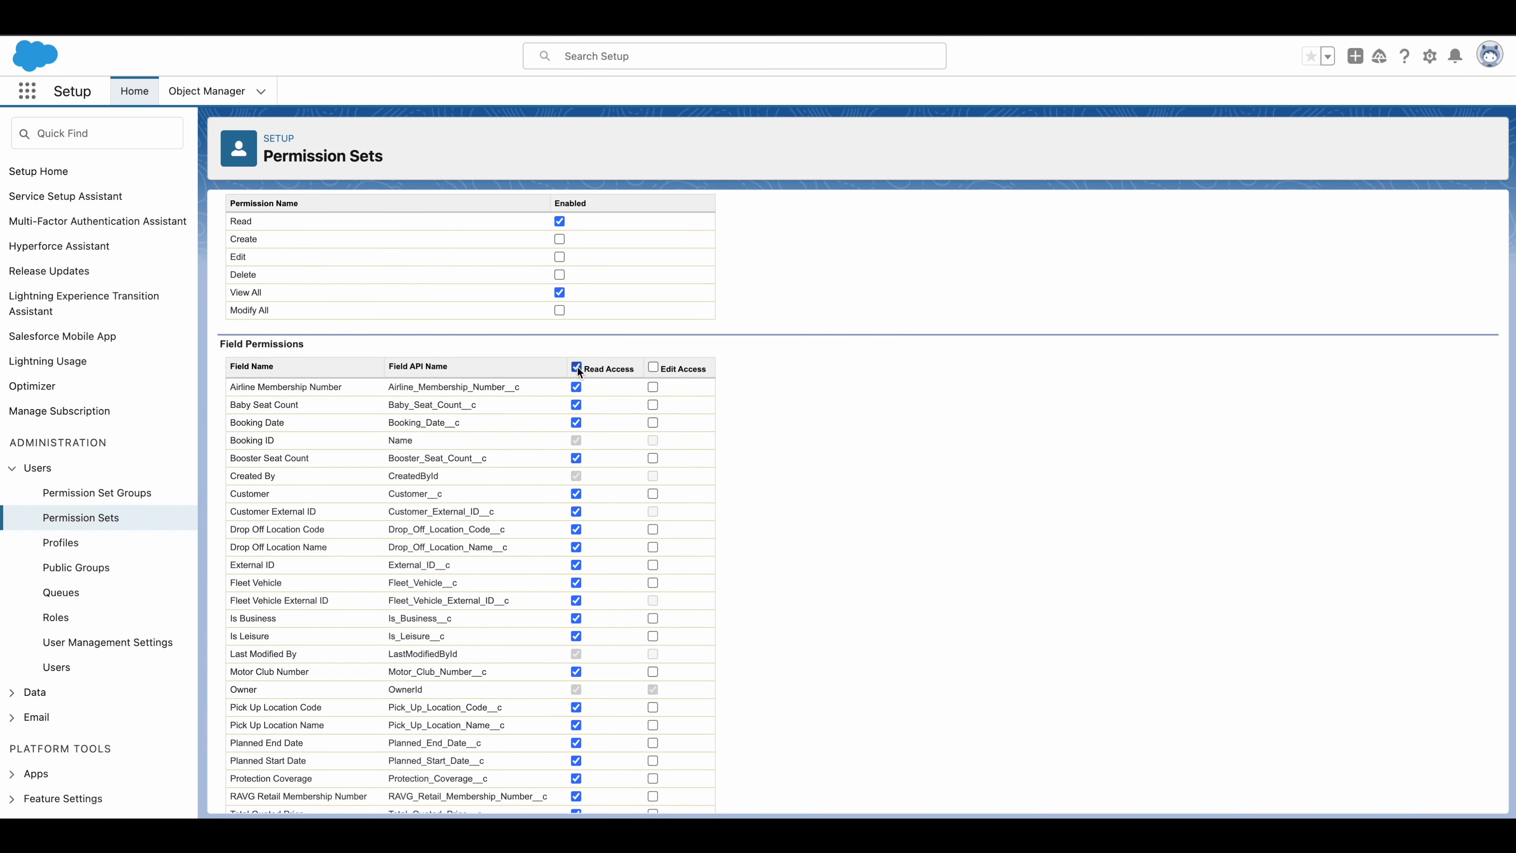
pyautogui.scroll(4, 511, 377)
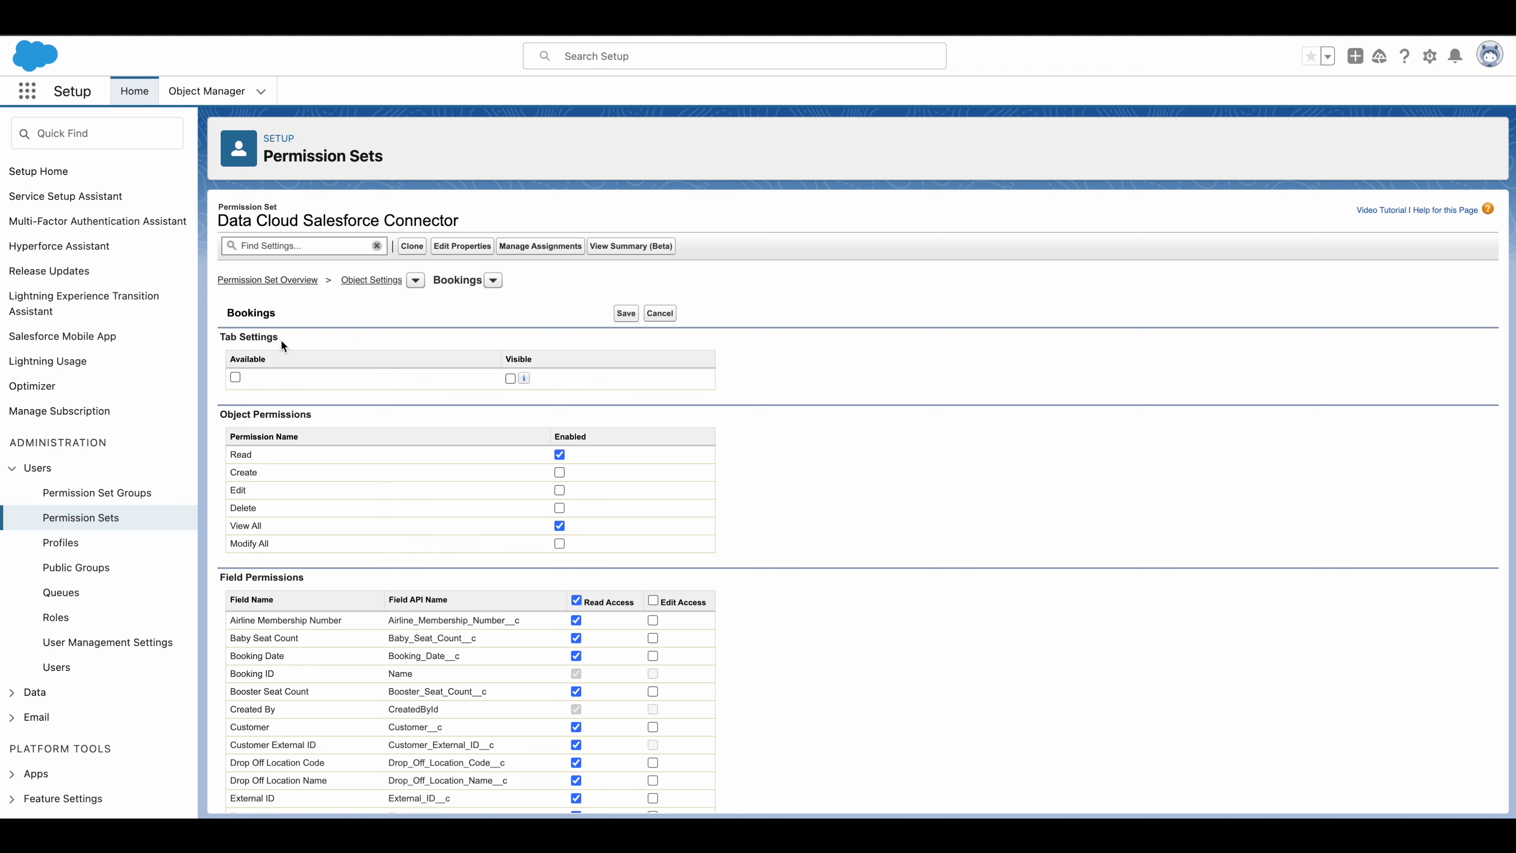
pyautogui.click(615, 321)
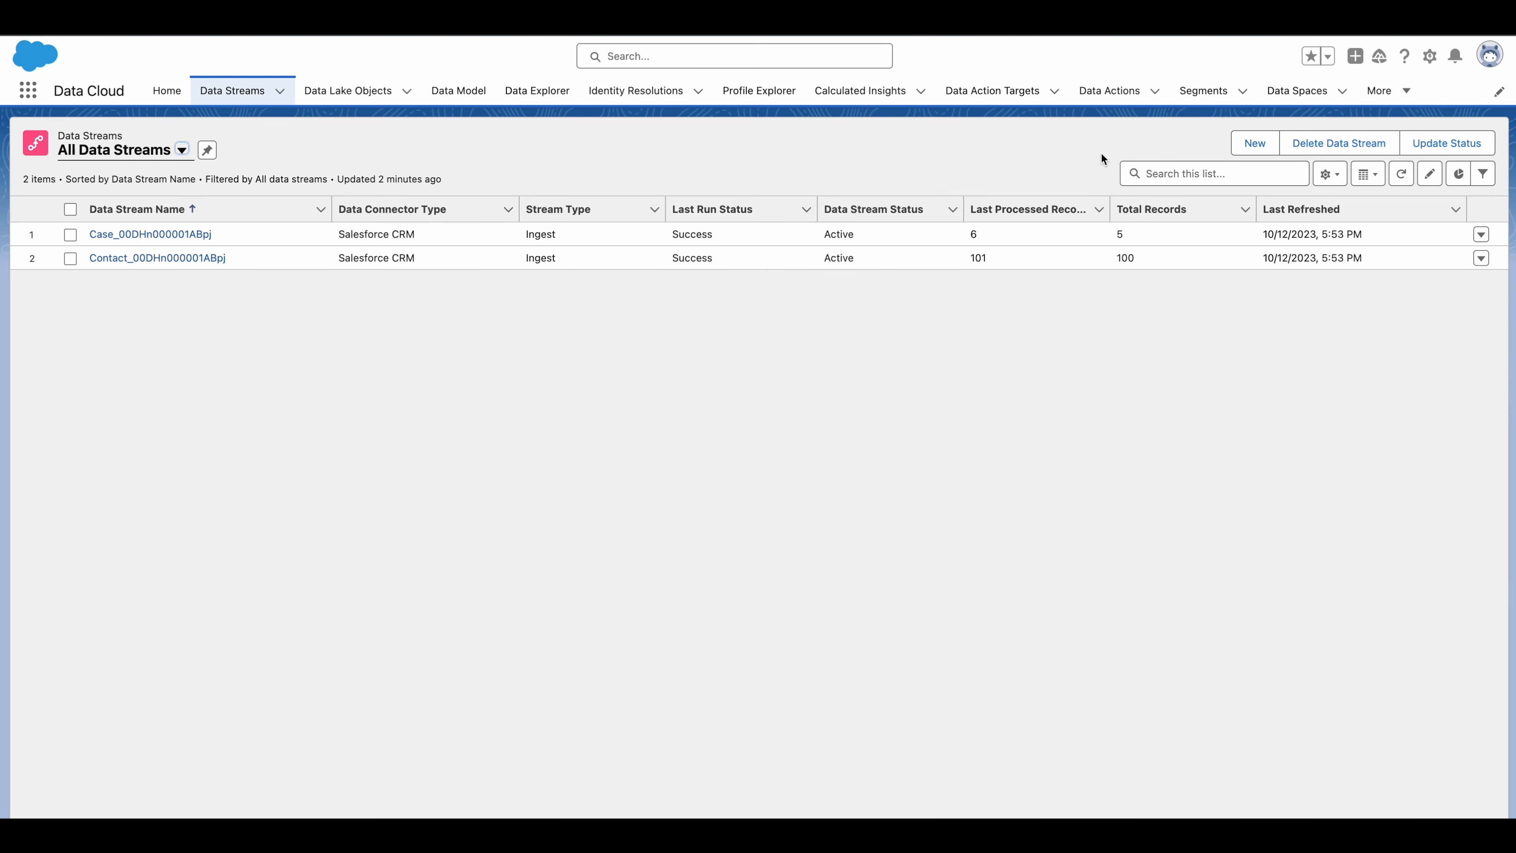
# Start a new Salesforce CRM data stream from the Home Org using the custom Booking object.
pyautogui.click(1254, 143)
pyautogui.click(298, 291)
pyautogui.click(1414, 724)
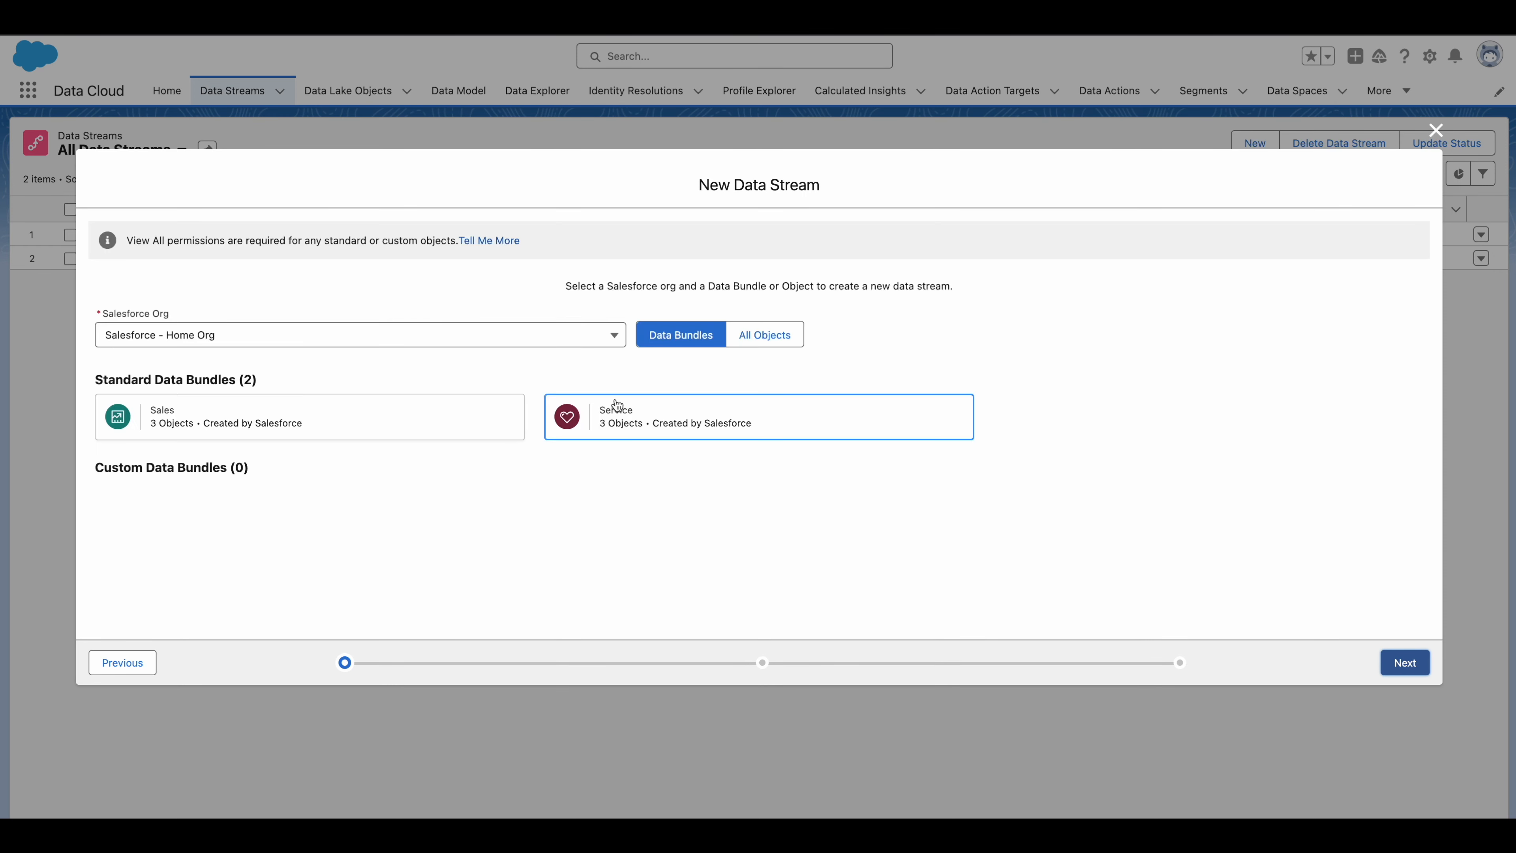
pyautogui.click(776, 346)
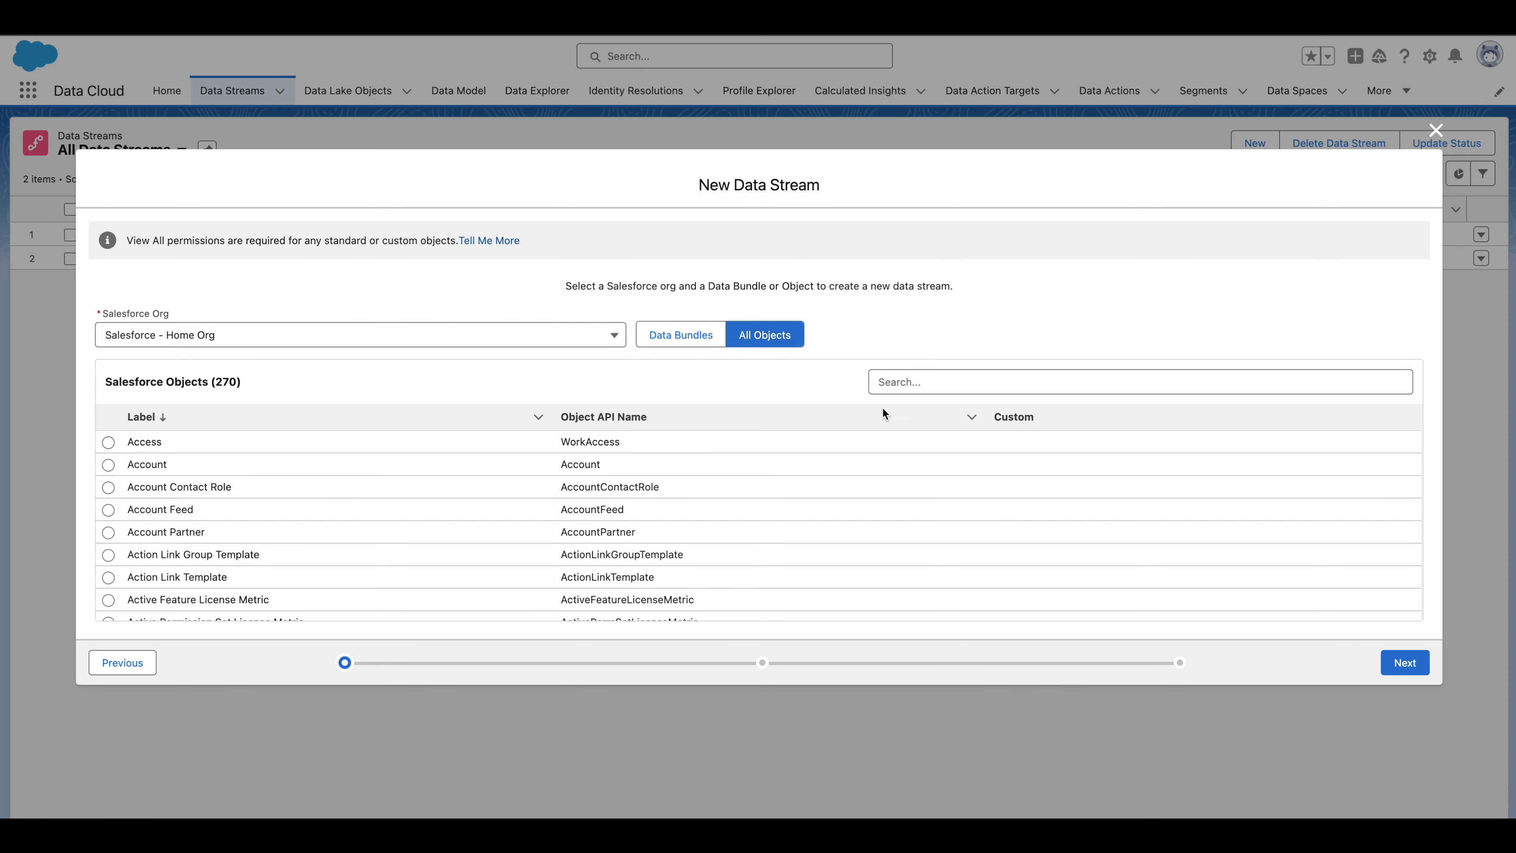
pyautogui.click(963, 382)
pyautogui.write('boo')
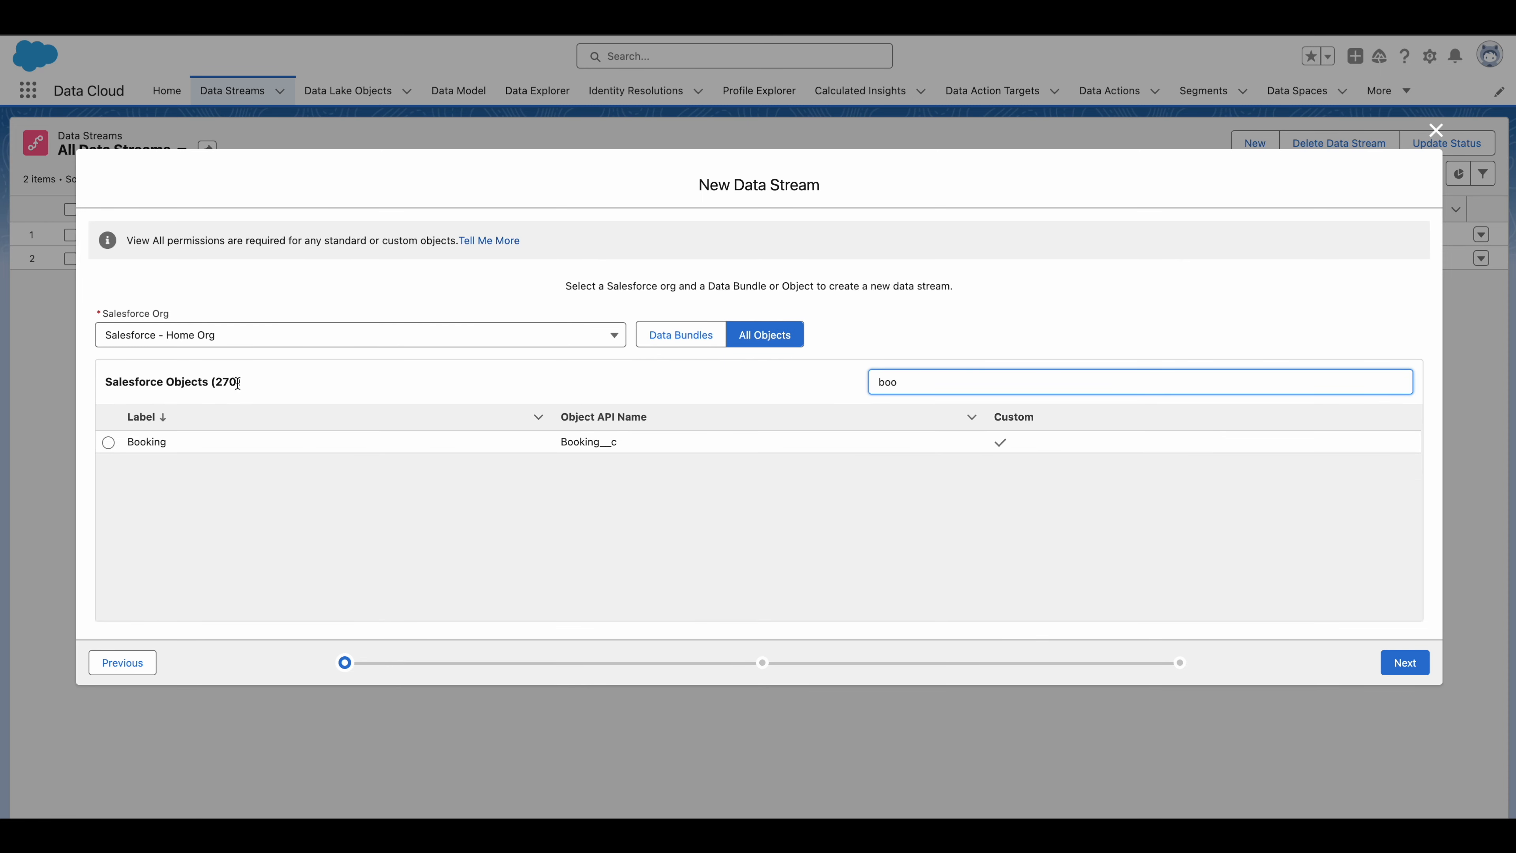
pyautogui.click(108, 443)
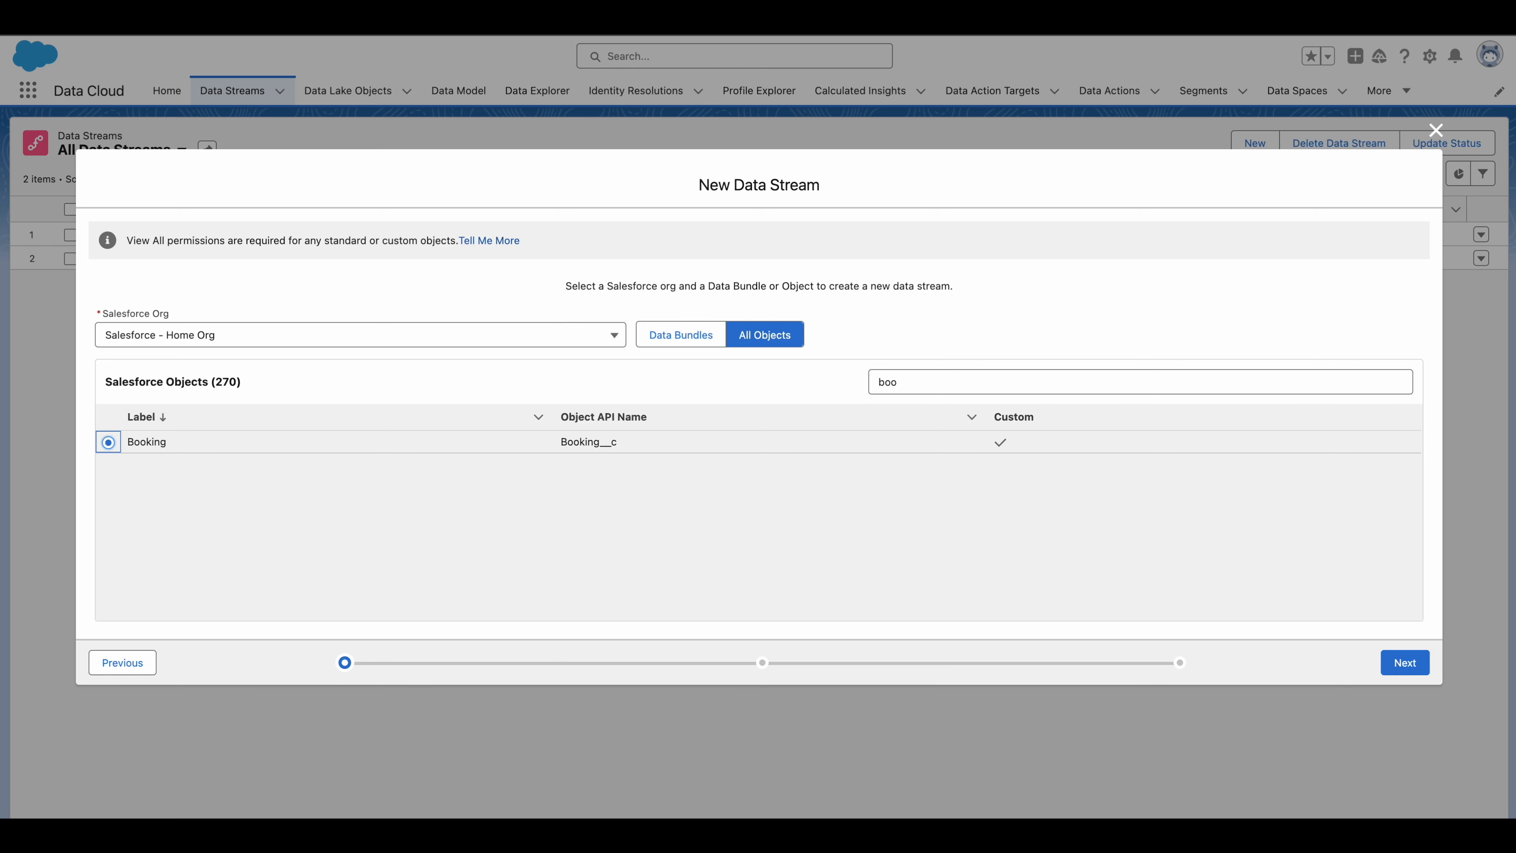
pyautogui.click(1399, 662)
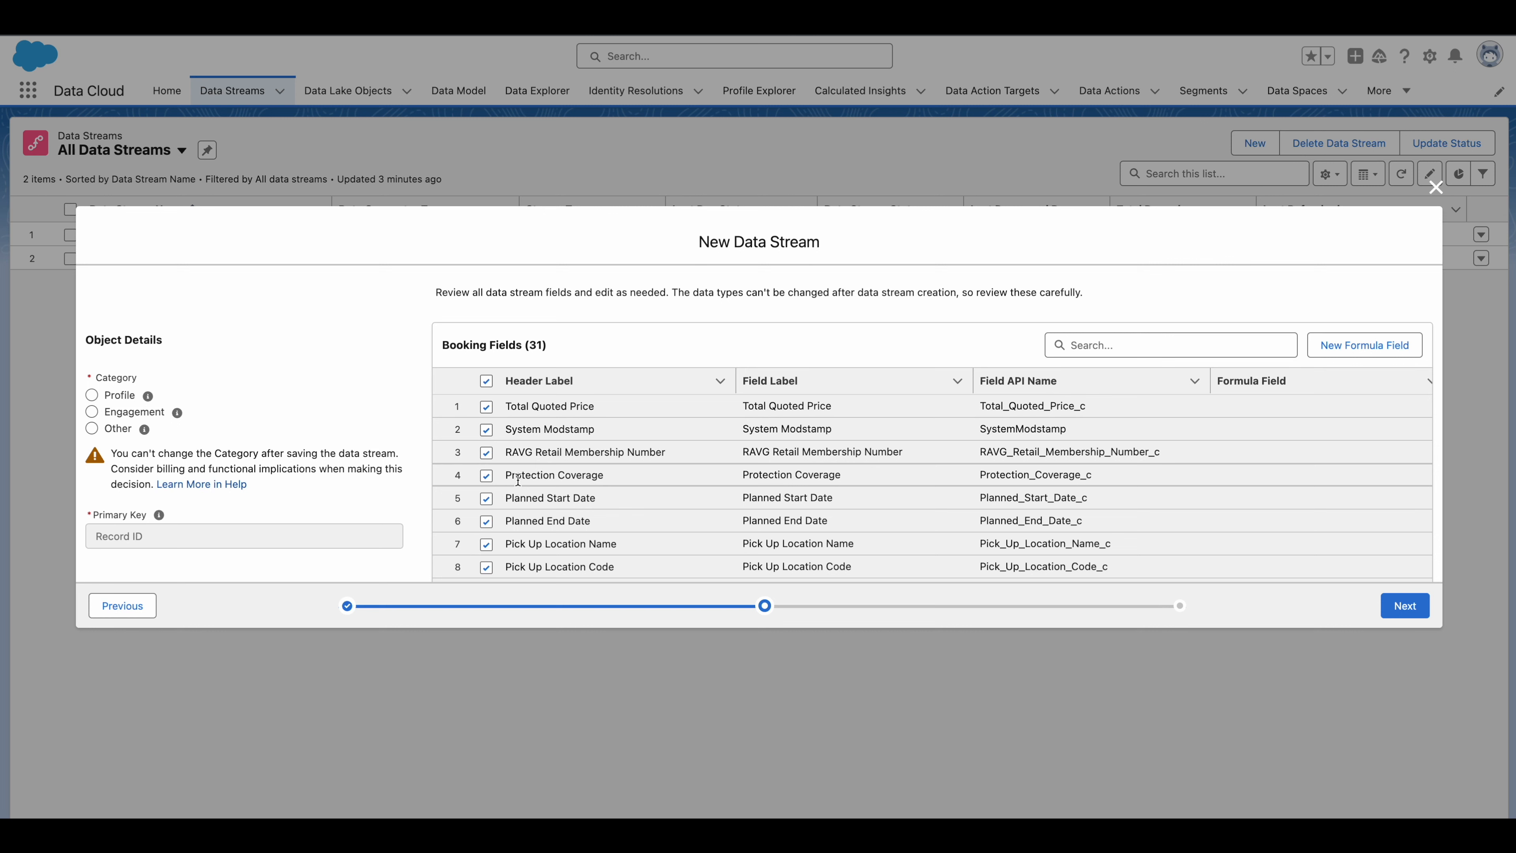
# Exclude the Last Modified By ID and Last Referenced Date fields from the Booking data stream.
pyautogui.scroll(-5, 486, 357)
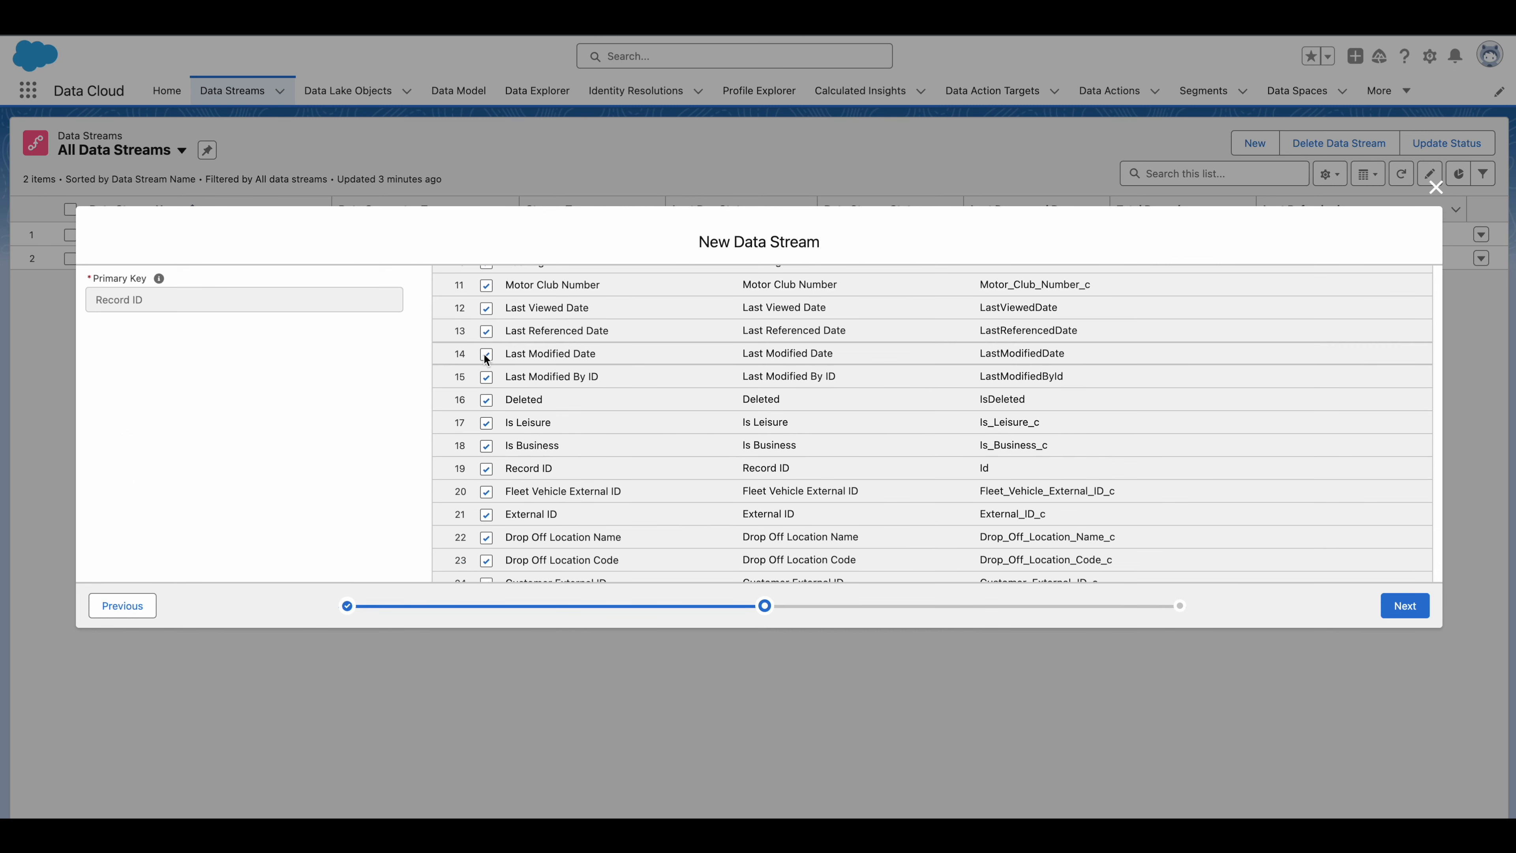
pyautogui.click(486, 377)
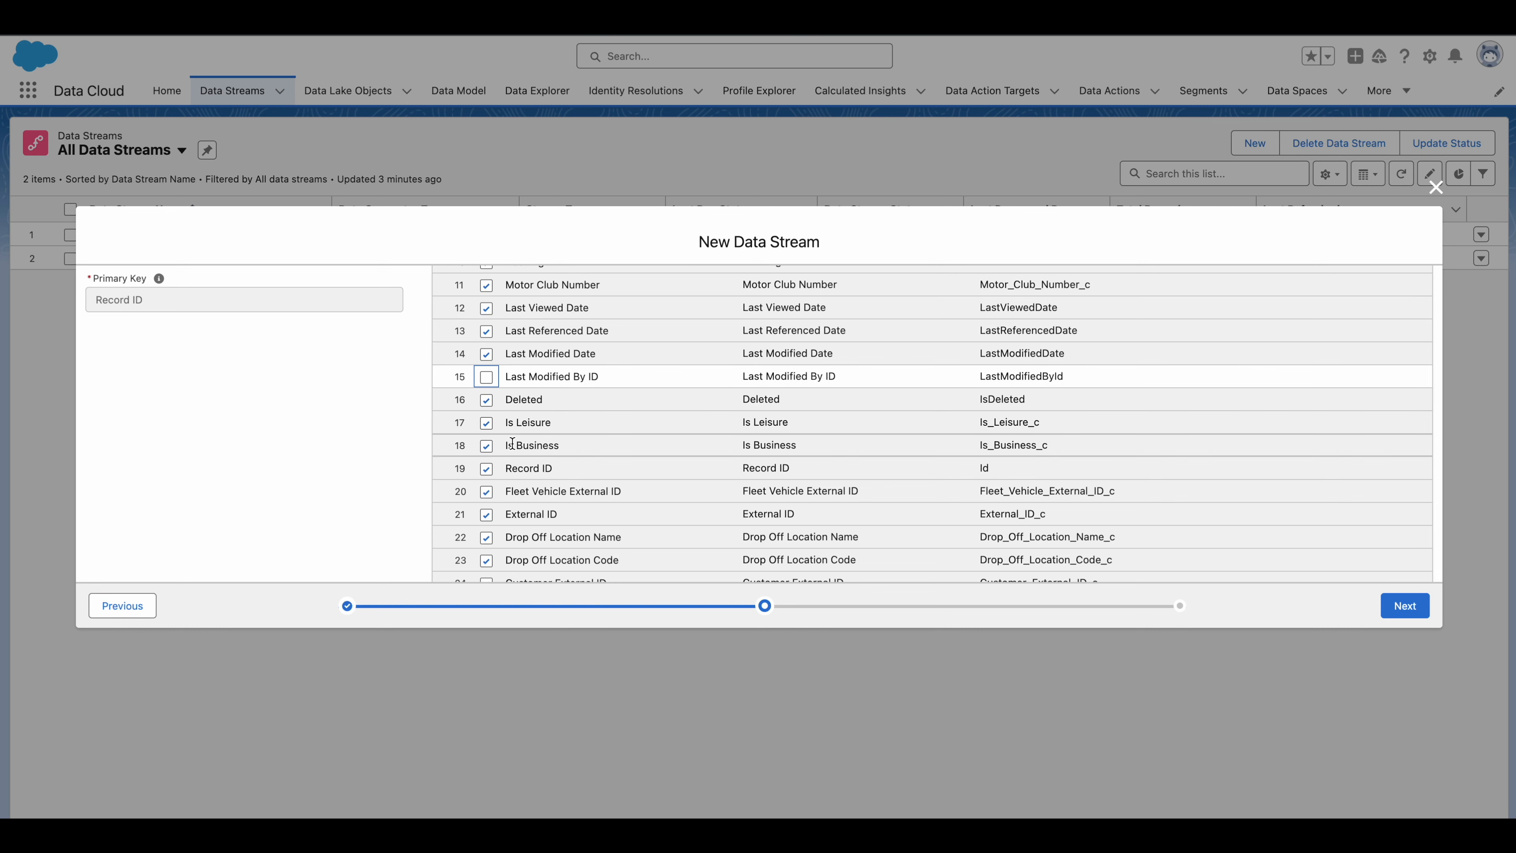
pyautogui.scroll(2, 501, 406)
pyautogui.click(485, 364)
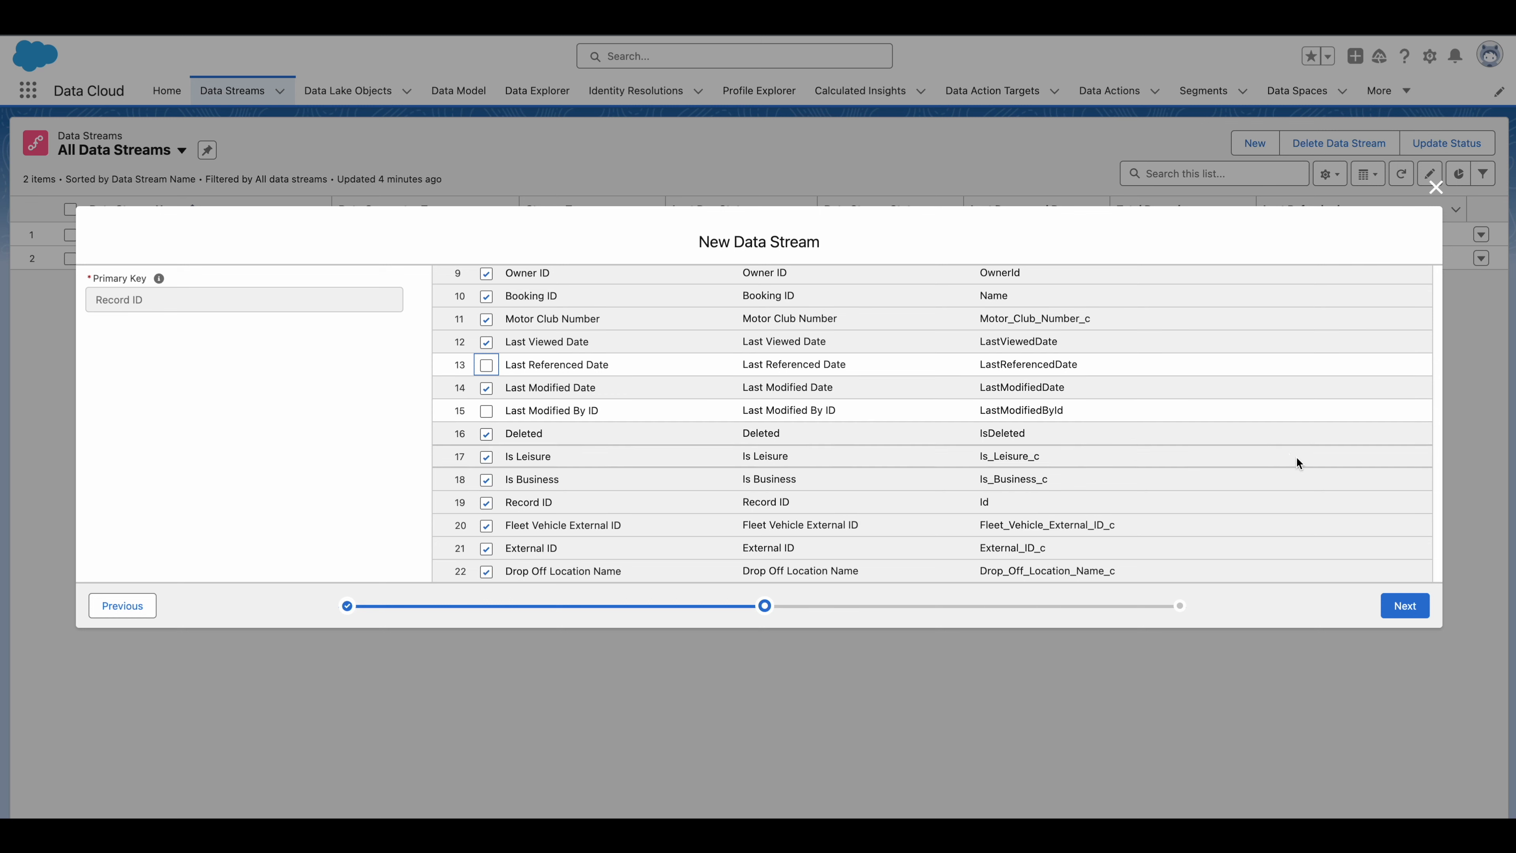
pyautogui.scroll(3, 1131, 385)
pyautogui.scroll(5, 1123, 383)
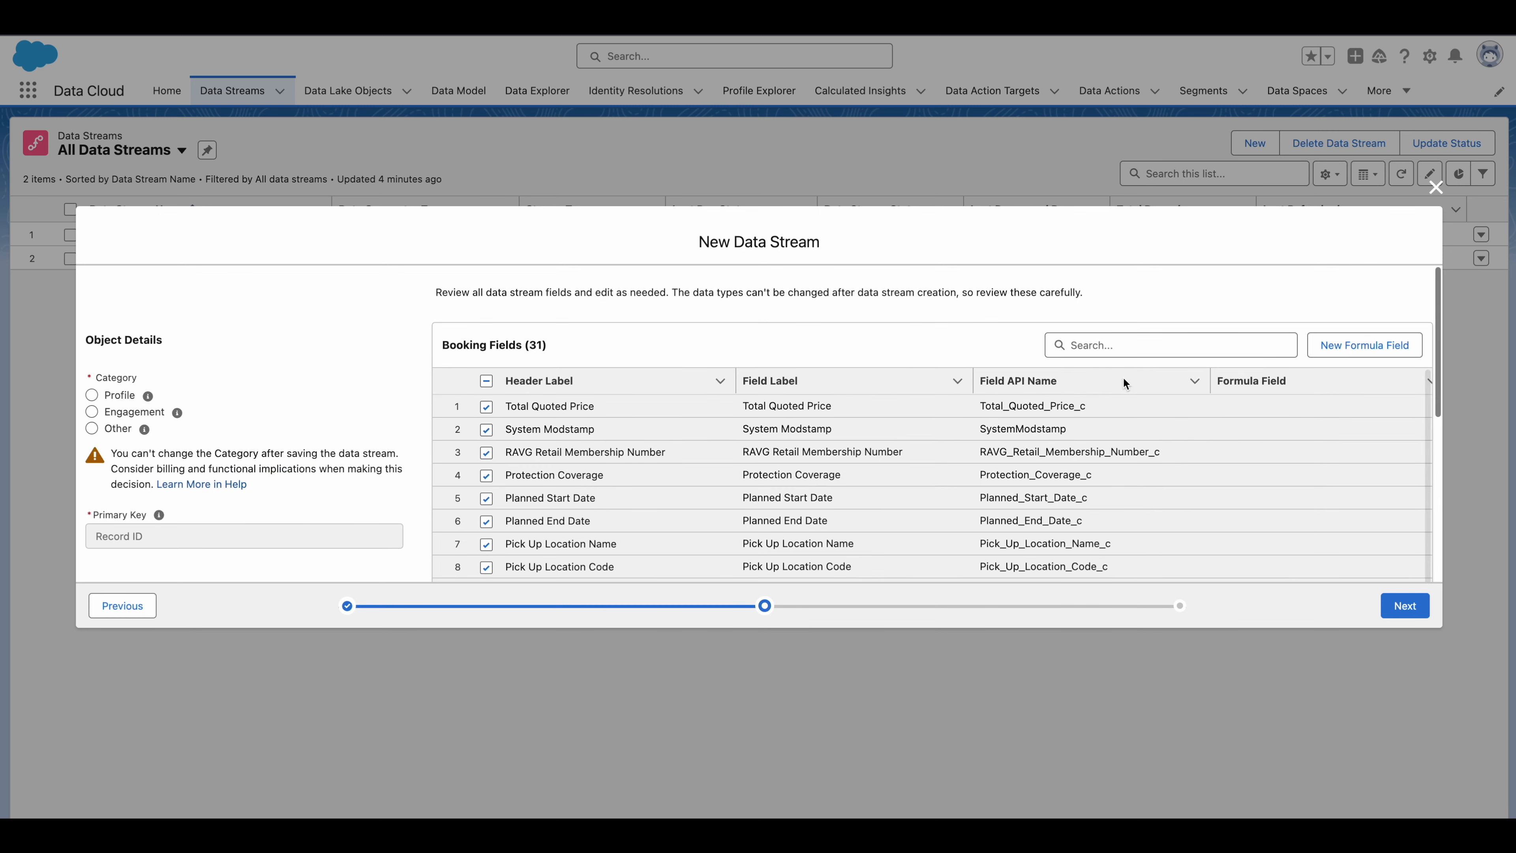
# Start a new formula field and paste the transformation formula that evaluates Is Business and Is Leisure.
pyautogui.click(1358, 346)
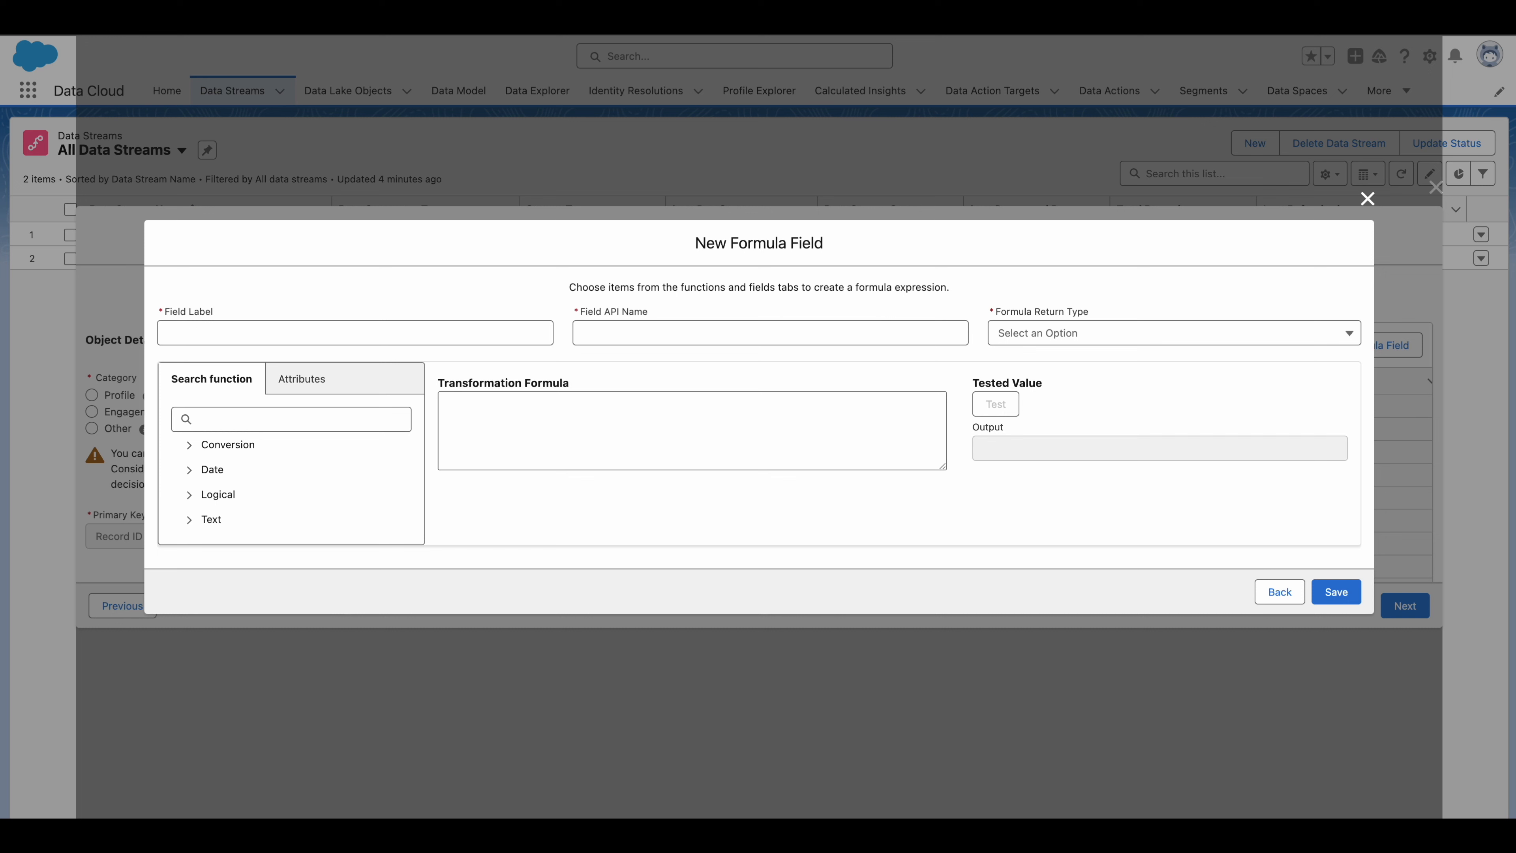
pyautogui.click(534, 441)
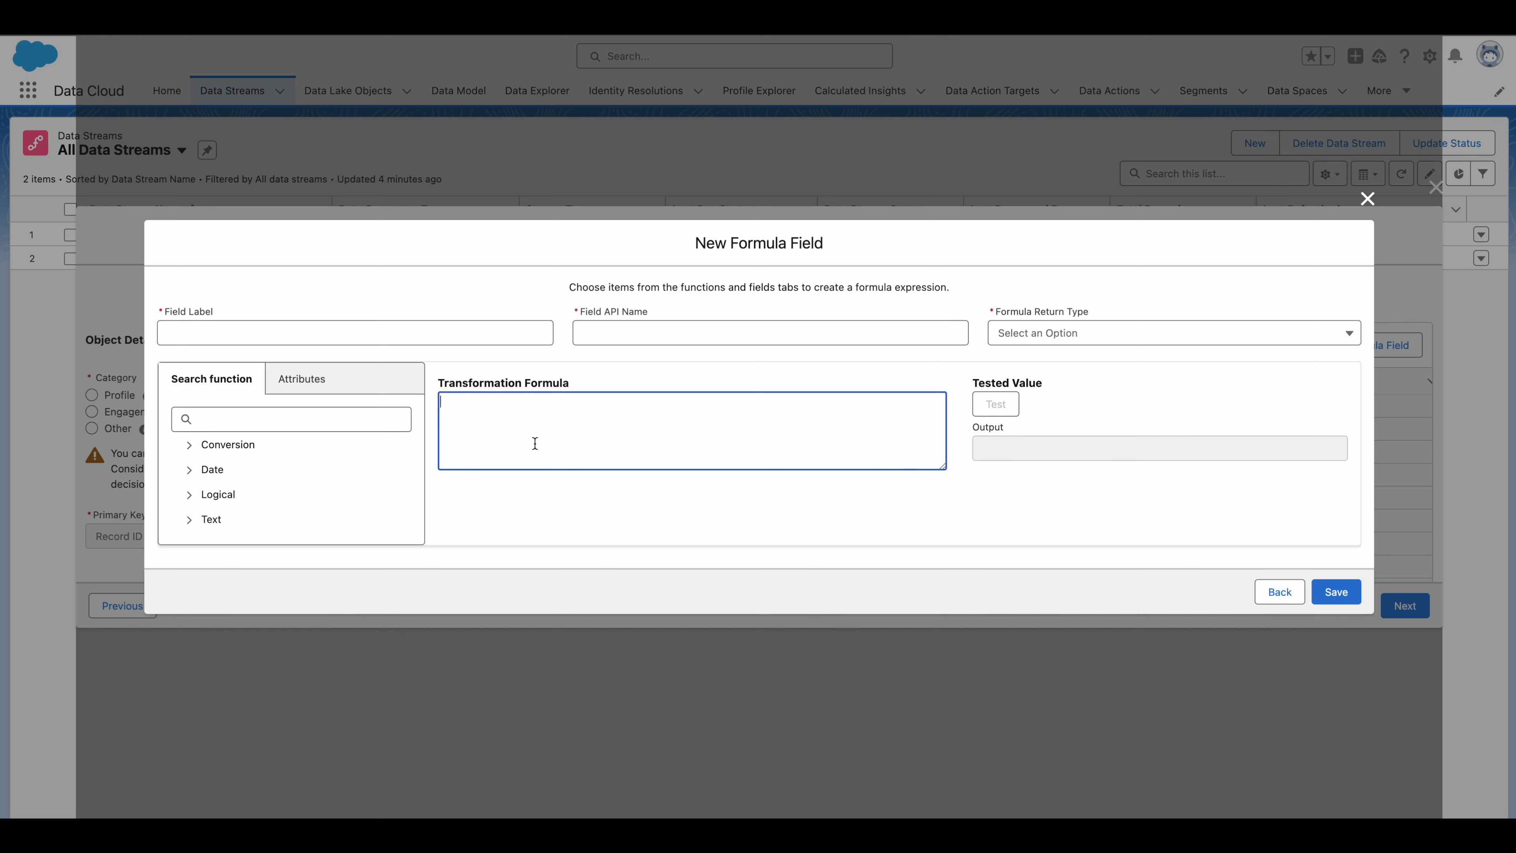
pyautogui.press('super+v')
pyautogui.click(741, 505)
# Set the formula's test values to true for Is Business and false for Is Leisure.
pyautogui.click(1041, 409)
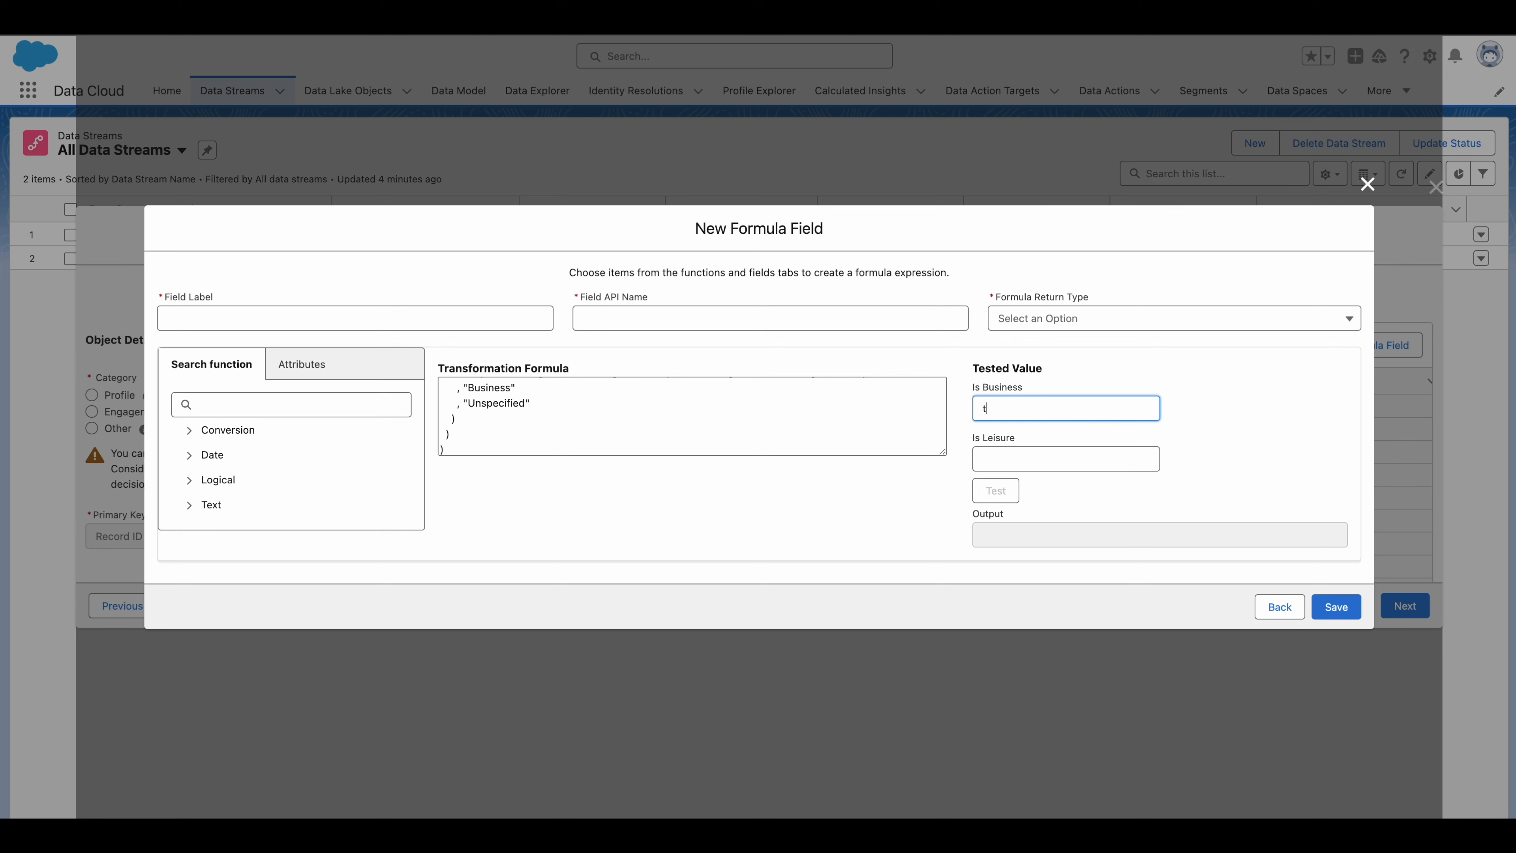
pyautogui.write('tre')
pyautogui.write('e')
pyautogui.click(1056, 463)
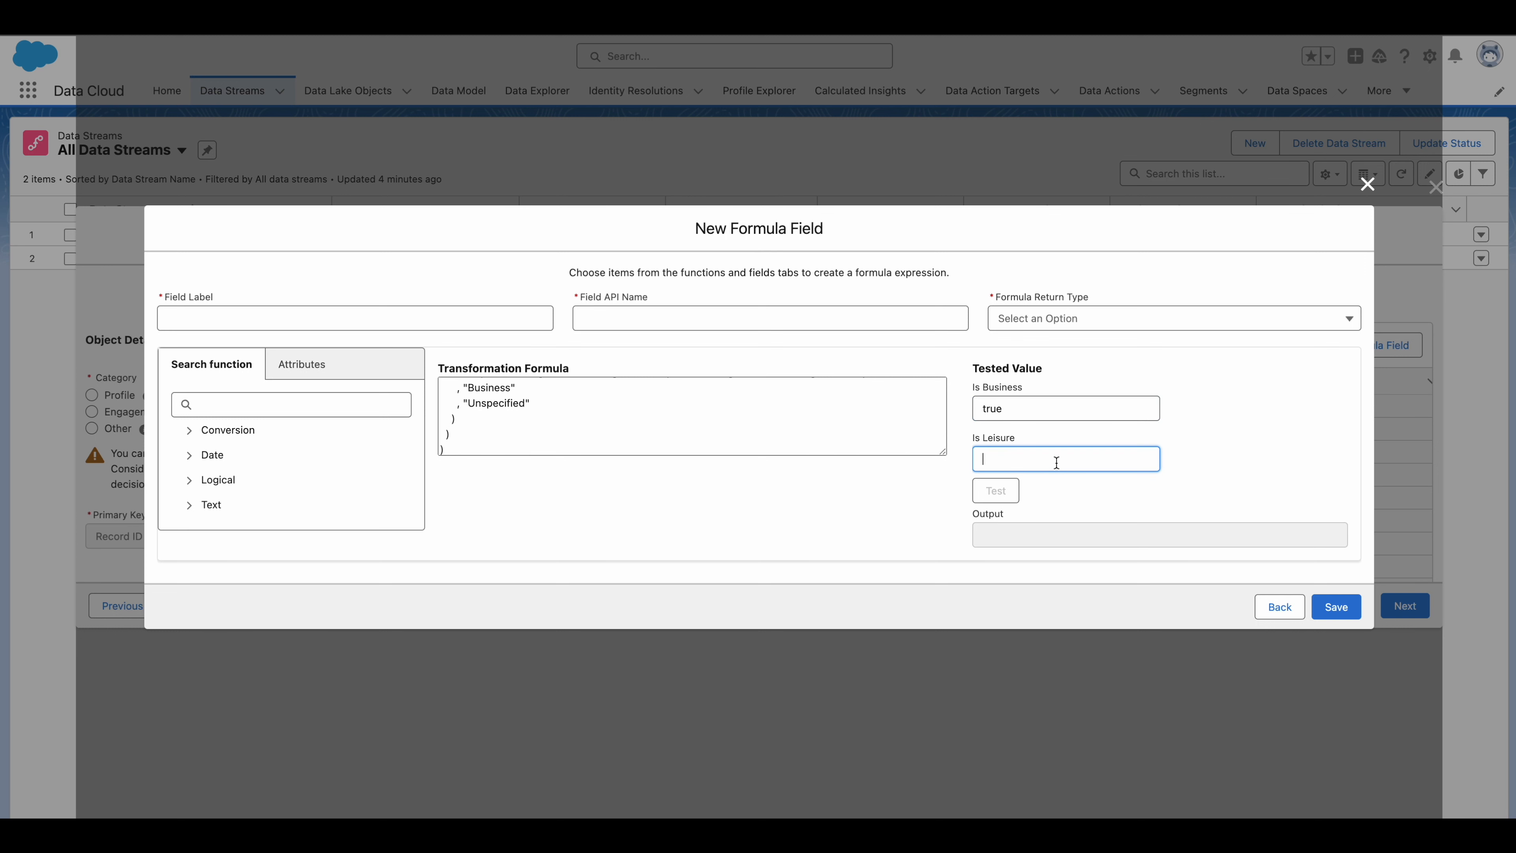
pyautogui.write('false')
pyautogui.click(998, 494)
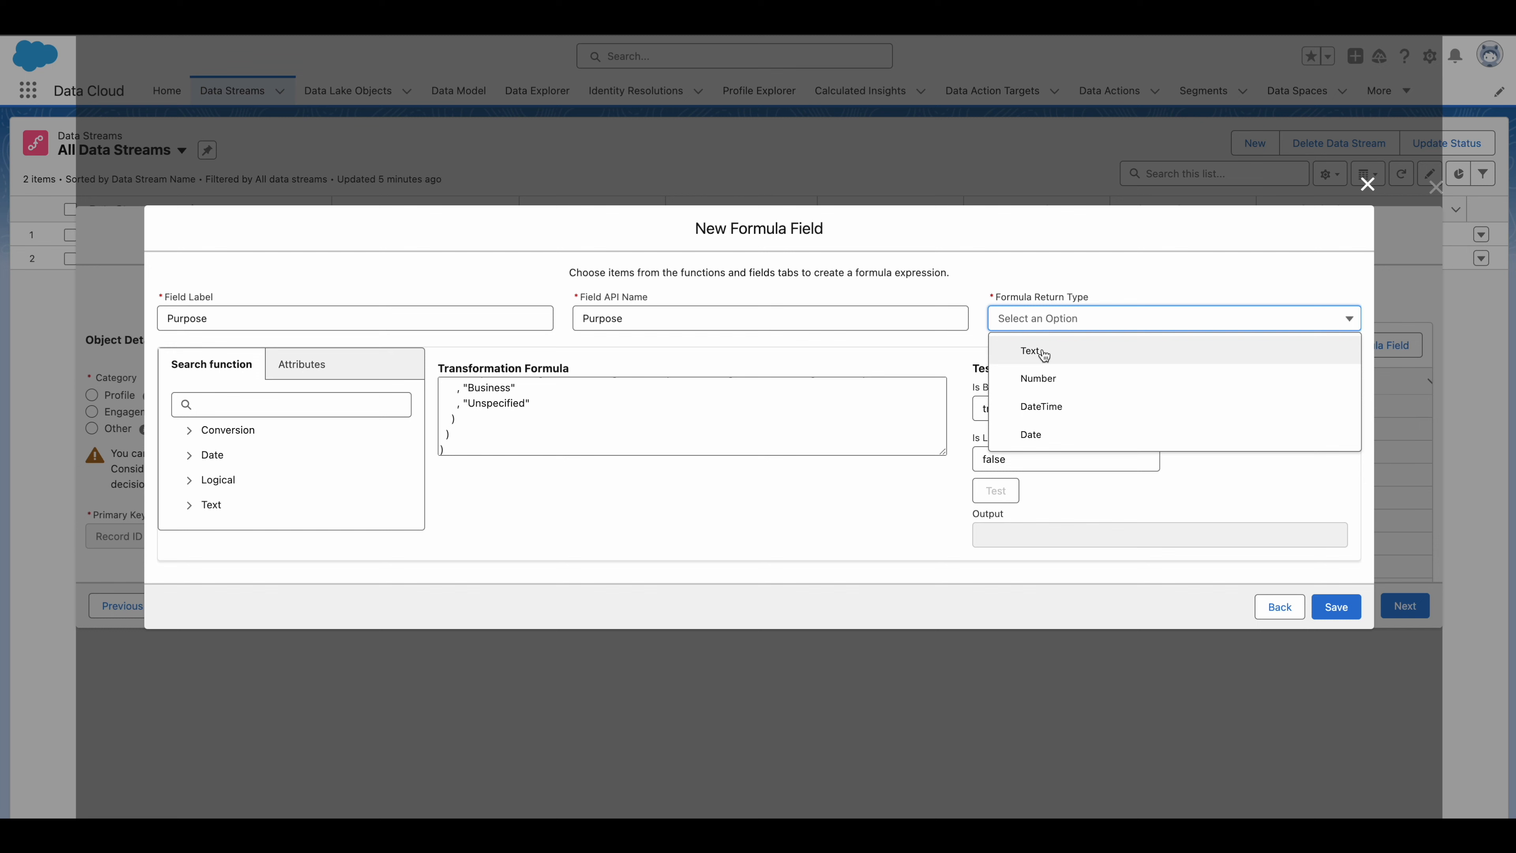
# Label the formula field Purpose with return type Text, then test the formula and save the field.
pyautogui.click(997, 495)
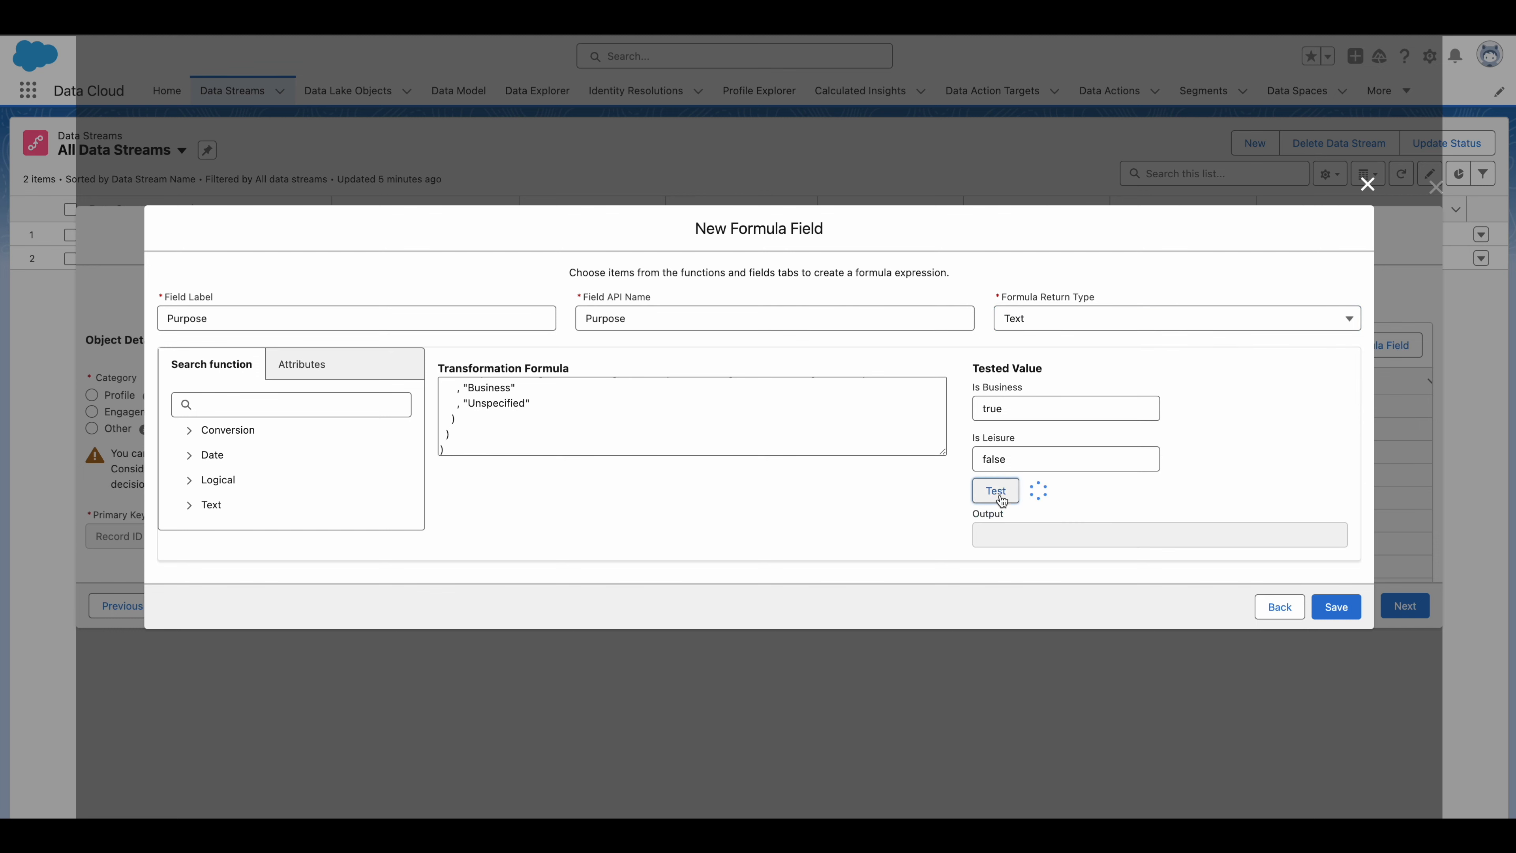
pyautogui.doubleClick(1022, 535)
pyautogui.click(898, 535)
pyautogui.click(1339, 609)
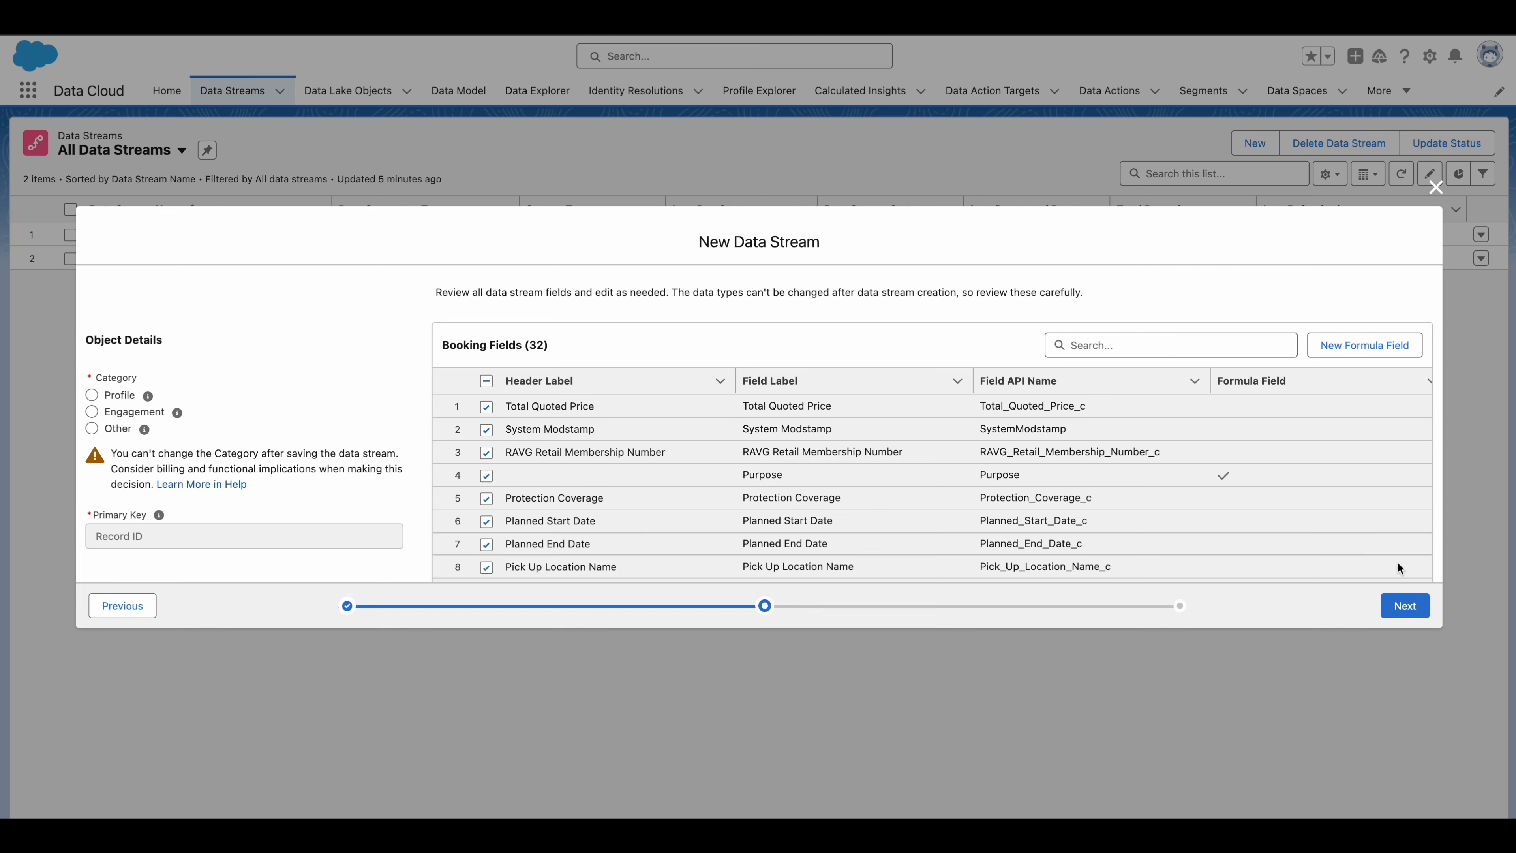
# Set the Booking stream's category to Engagement with Booking Date as the event time field, and continue to the deployment settings.
pyautogui.scroll(-1, 240, 376)
pyautogui.click(129, 393)
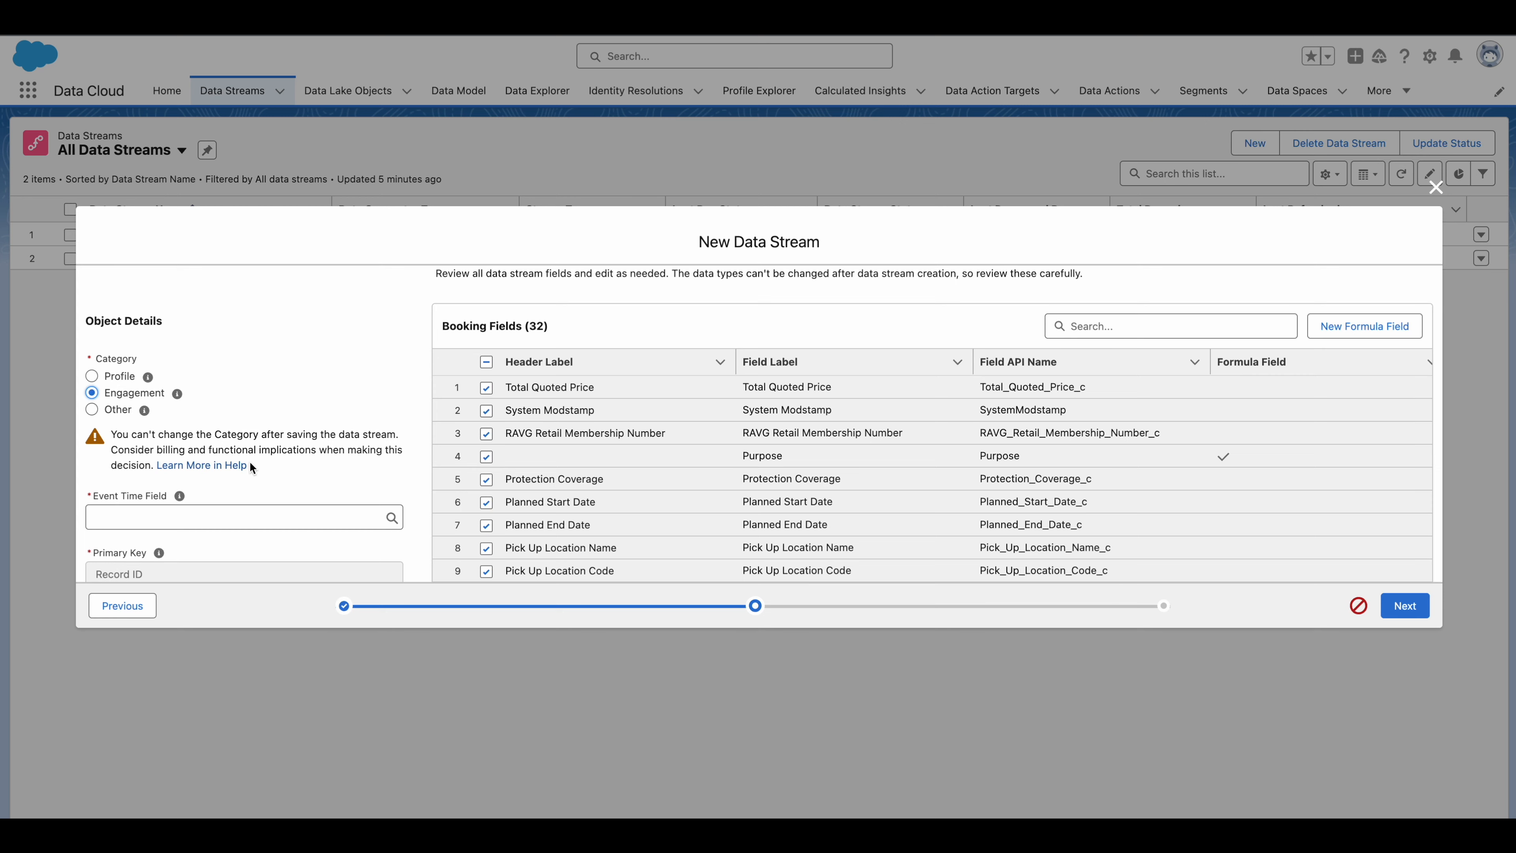
pyautogui.scroll(-3, 251, 467)
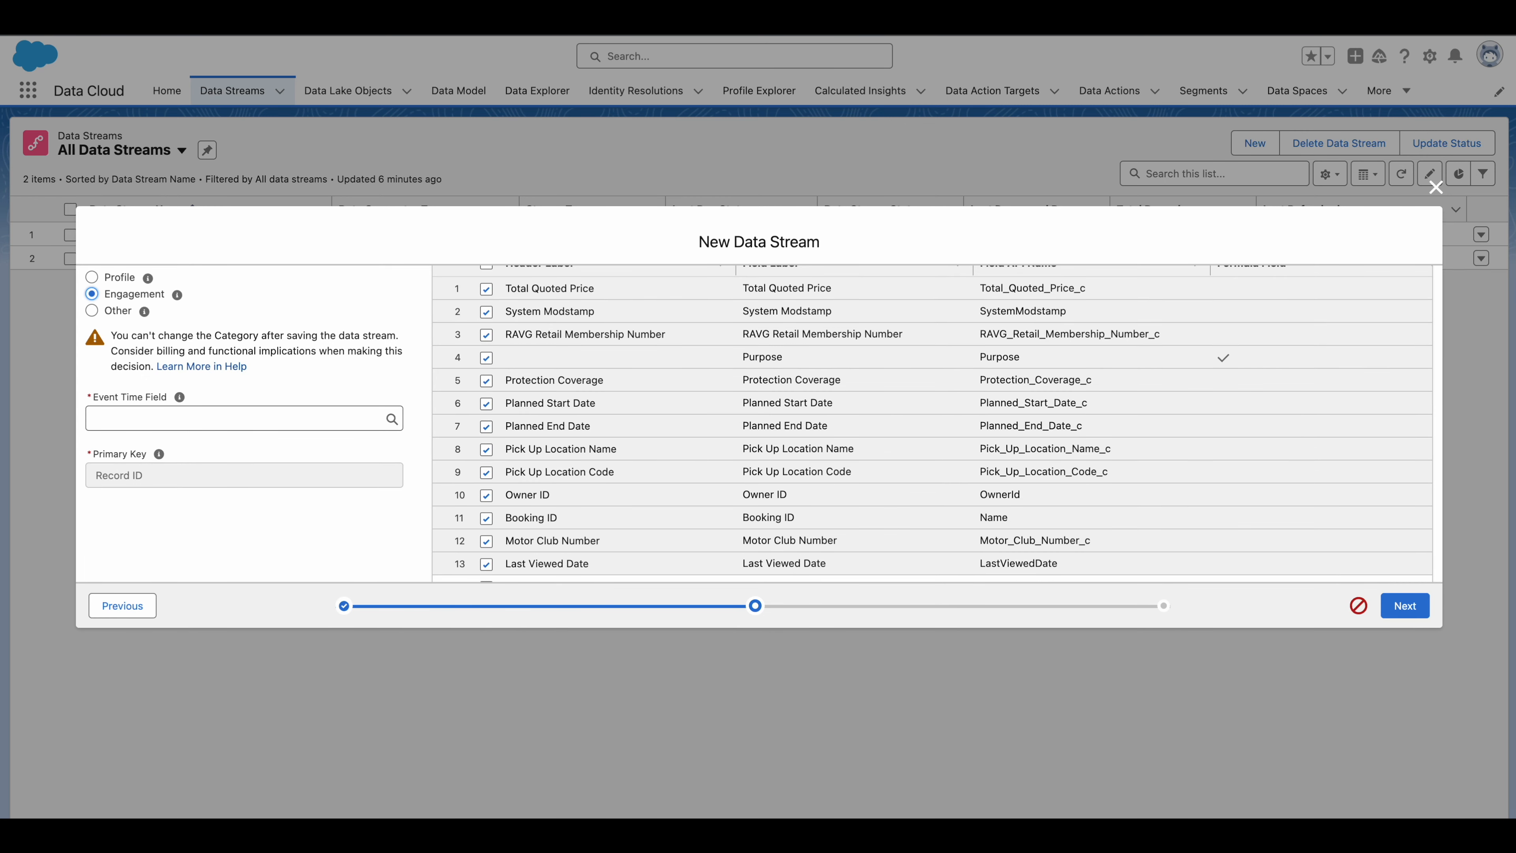
pyautogui.click(244, 412)
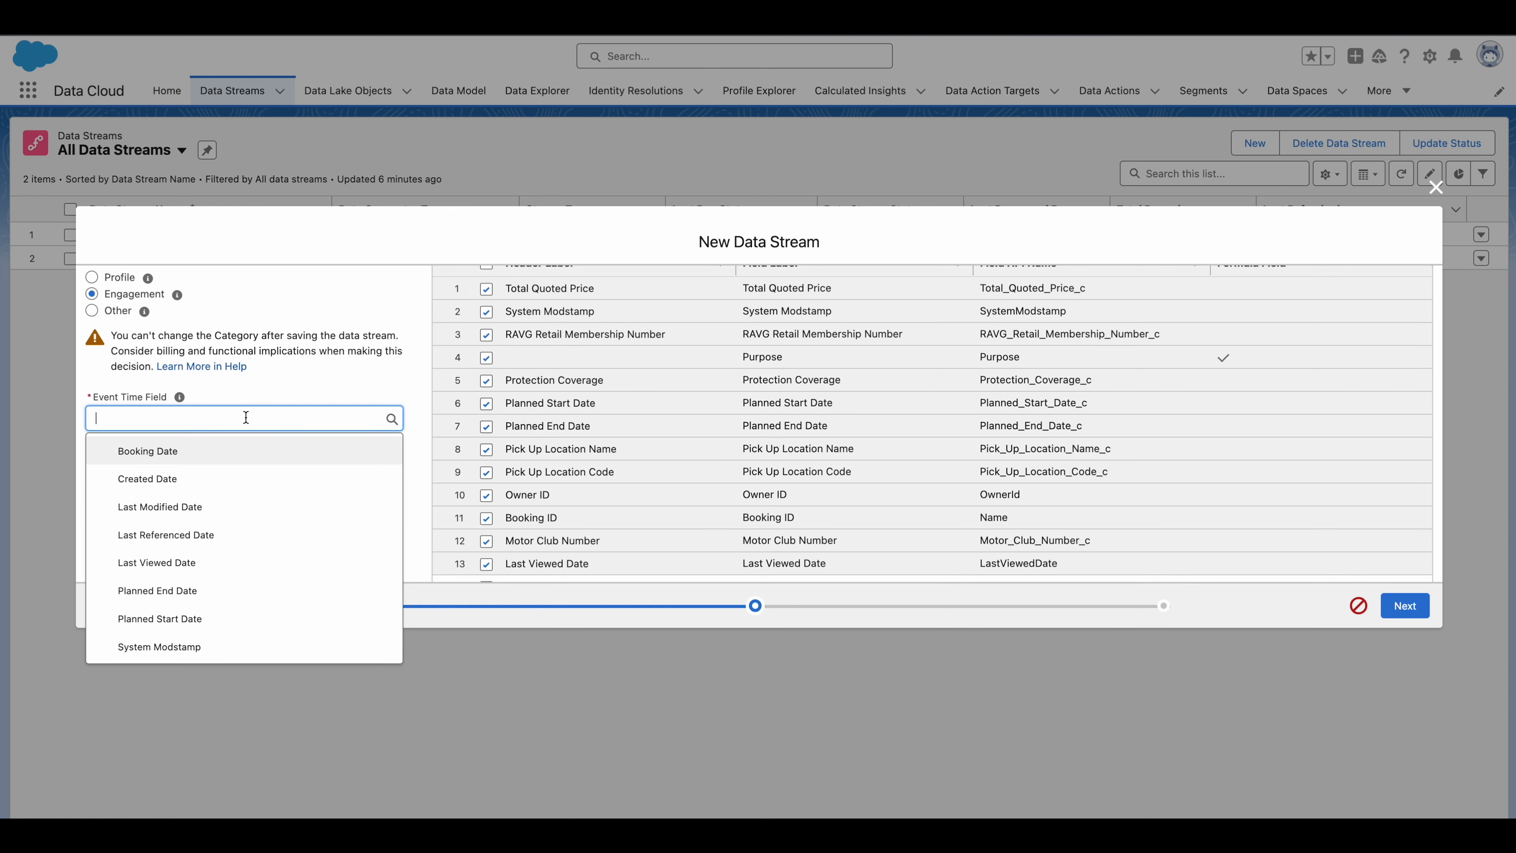
pyautogui.click(206, 455)
pyautogui.click(1393, 610)
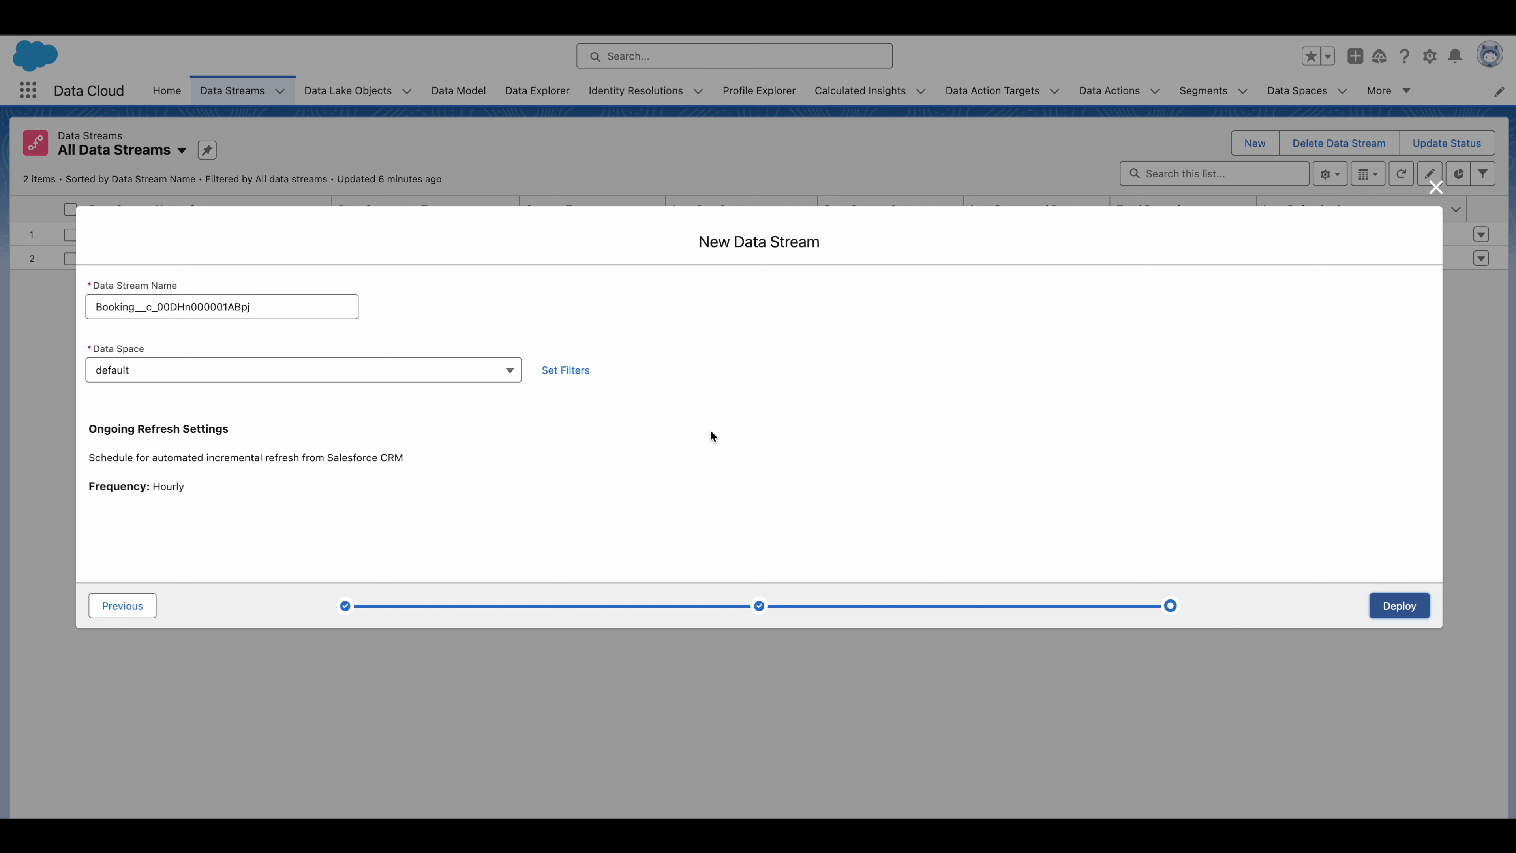
# Deploy the Booking data stream to the default data space and return to the data streams list.
pyautogui.click(340, 366)
pyautogui.click(665, 374)
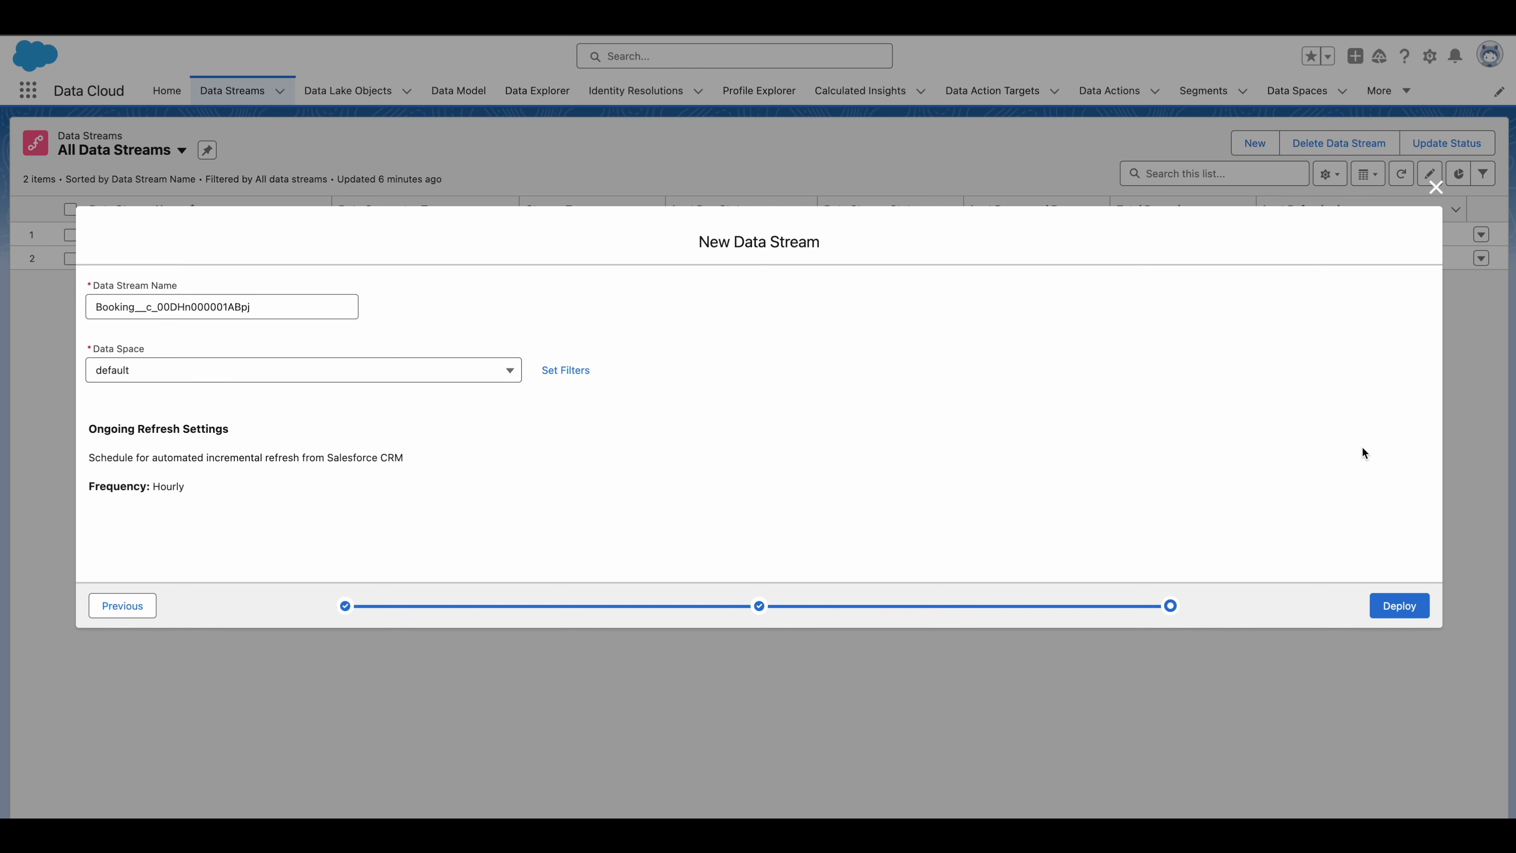
pyautogui.click(1410, 608)
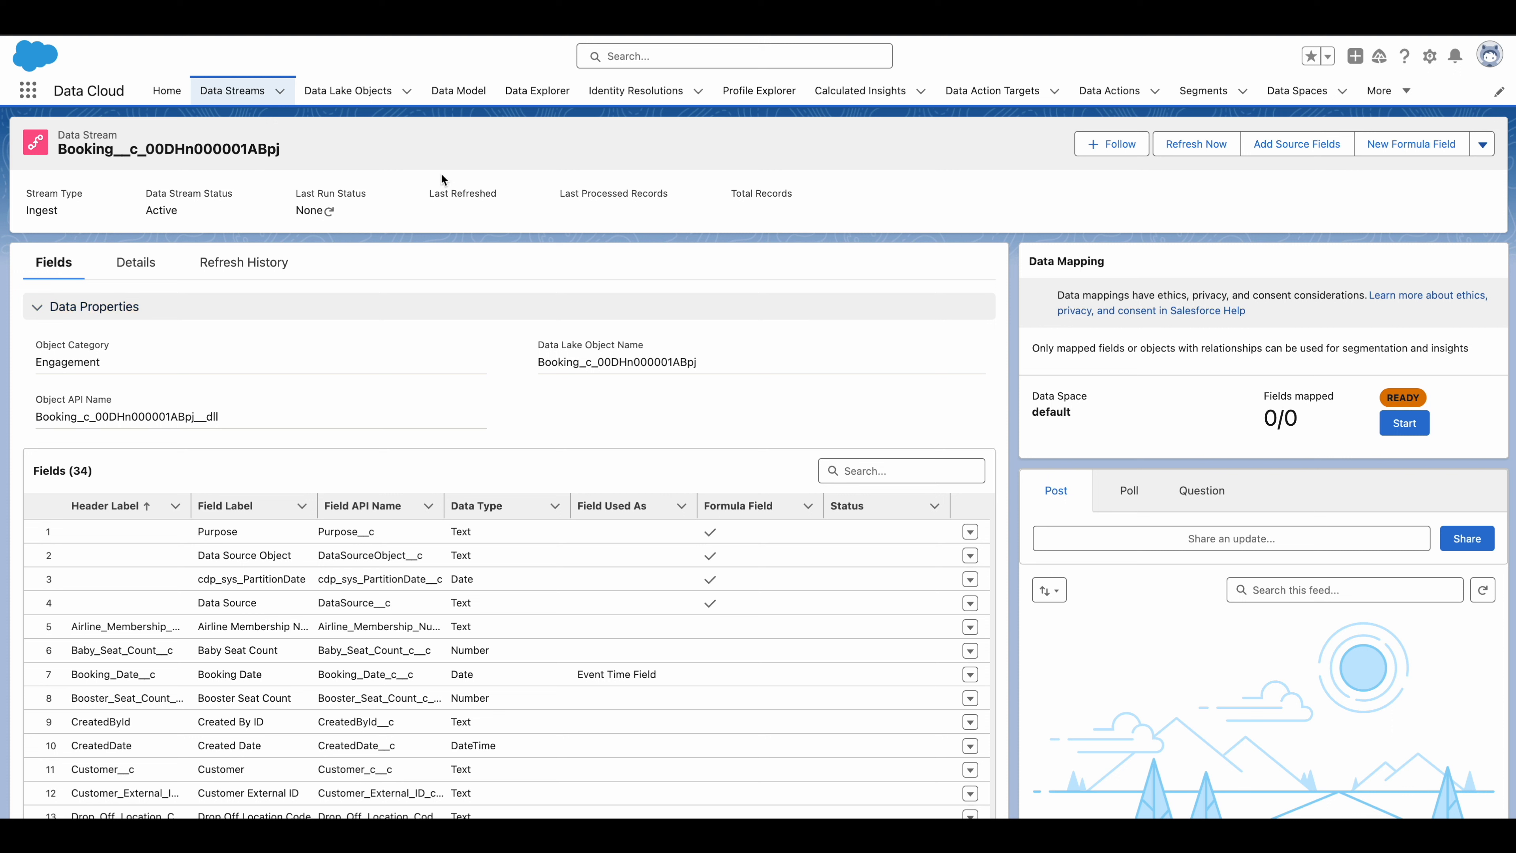
pyautogui.click(237, 92)
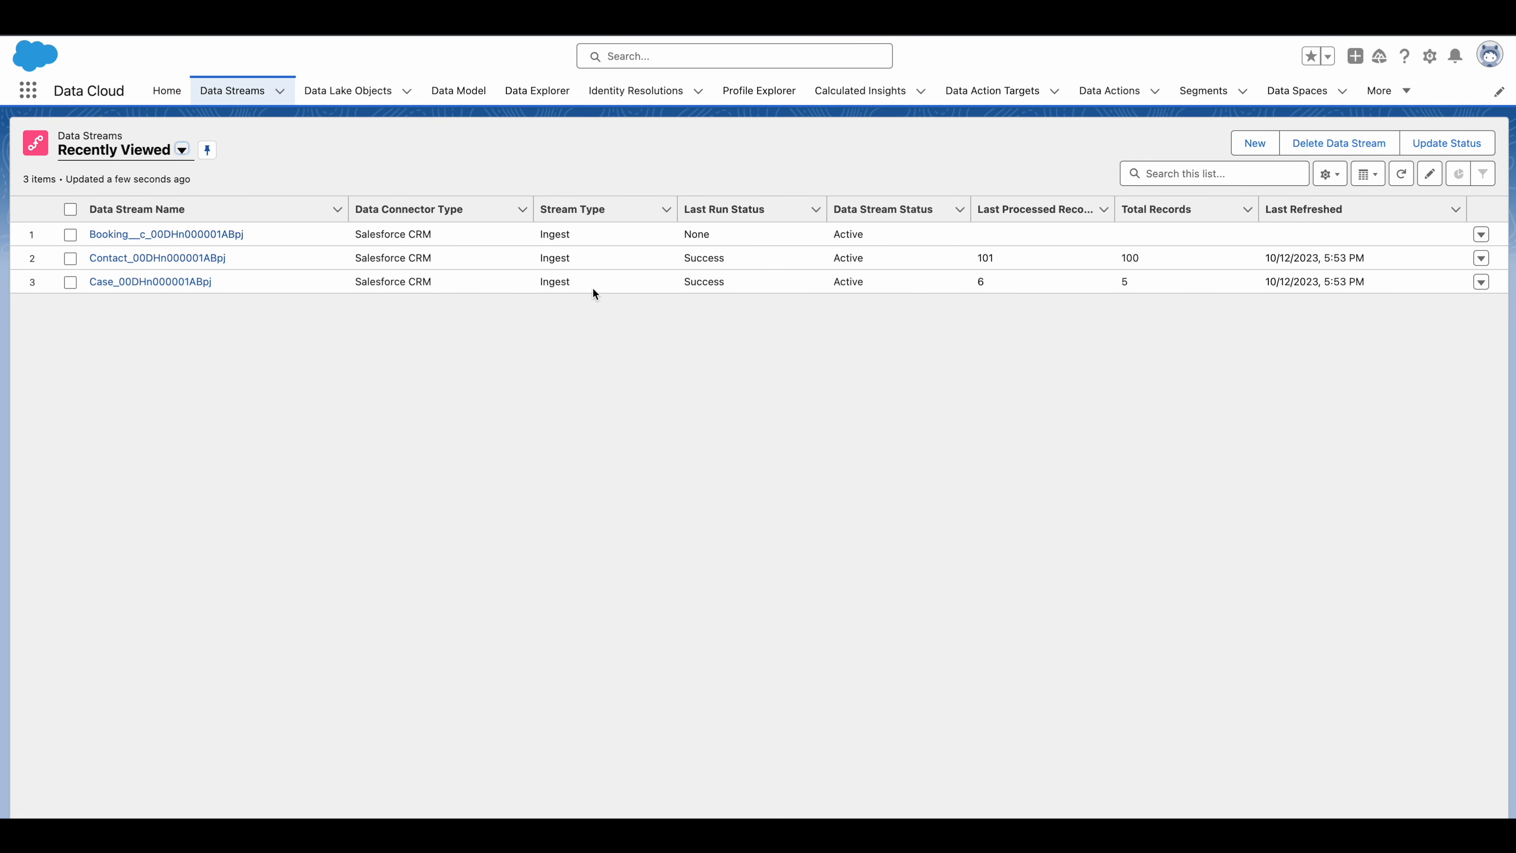
pyautogui.click(1247, 149)
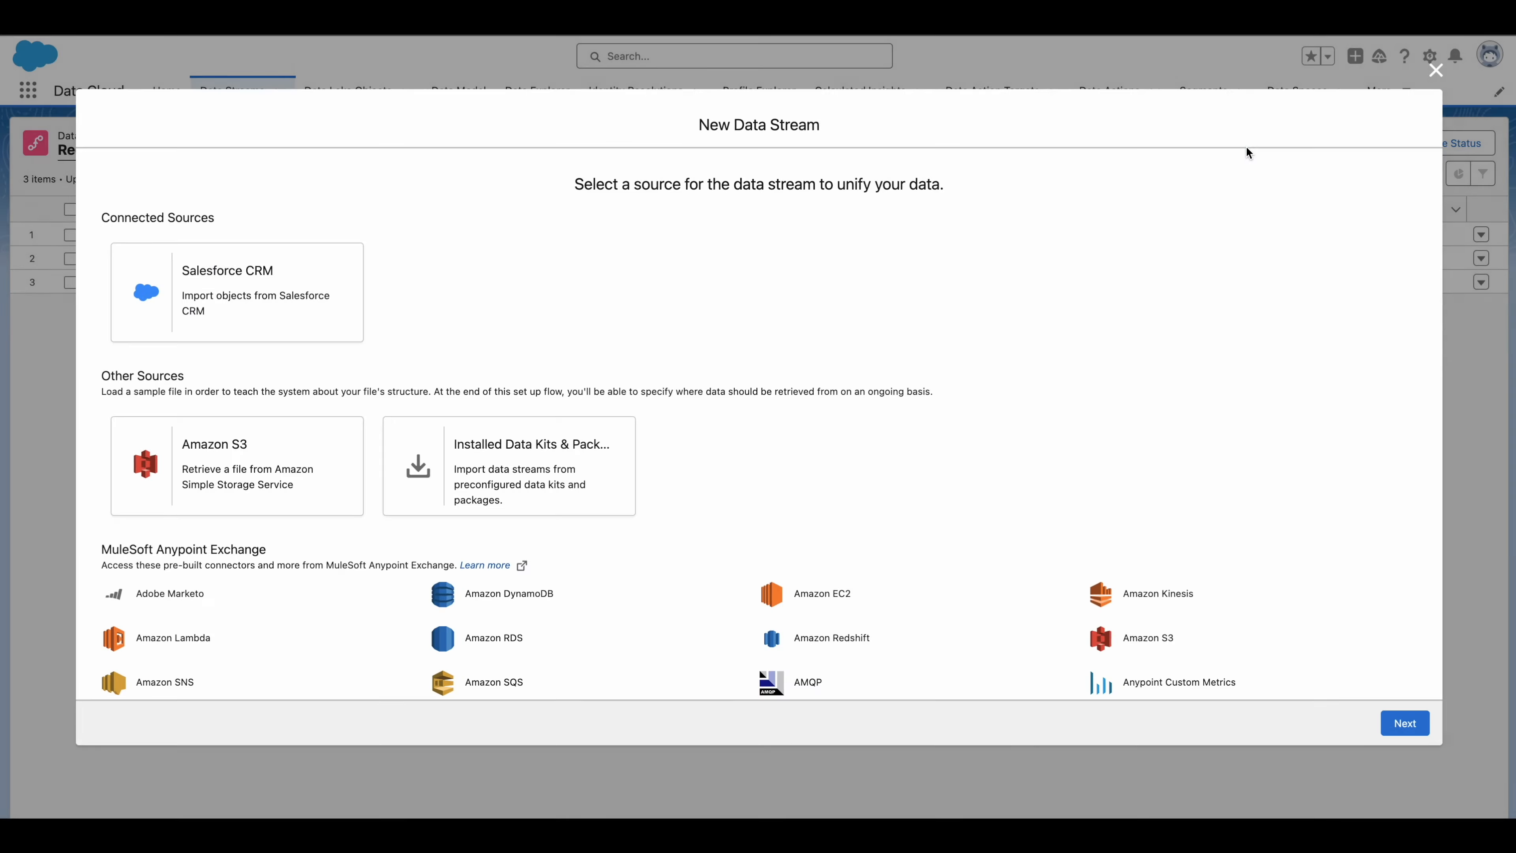
pyautogui.click(324, 330)
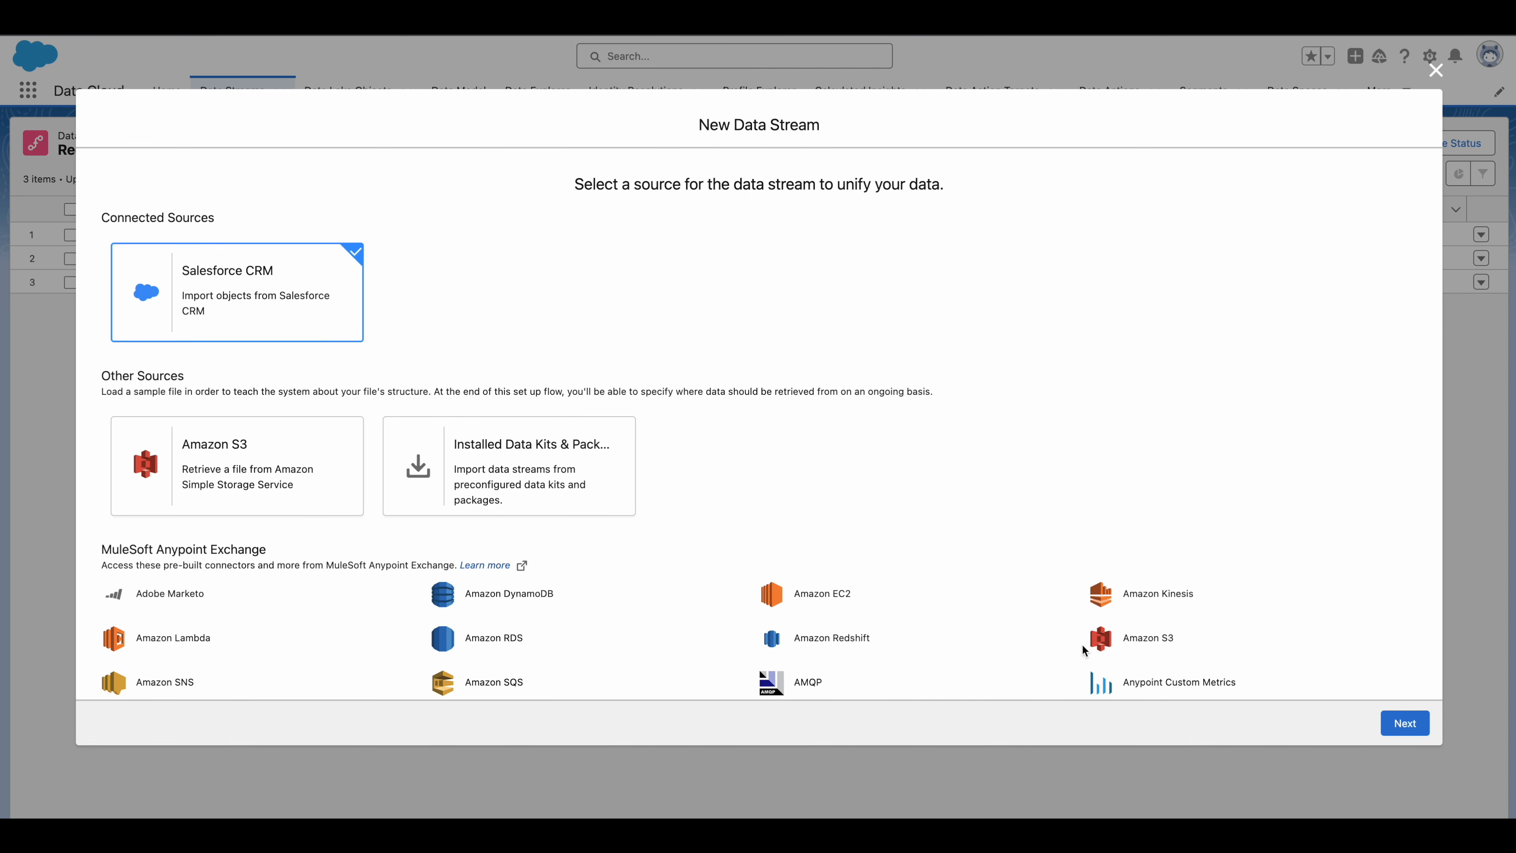
pyautogui.click(1389, 725)
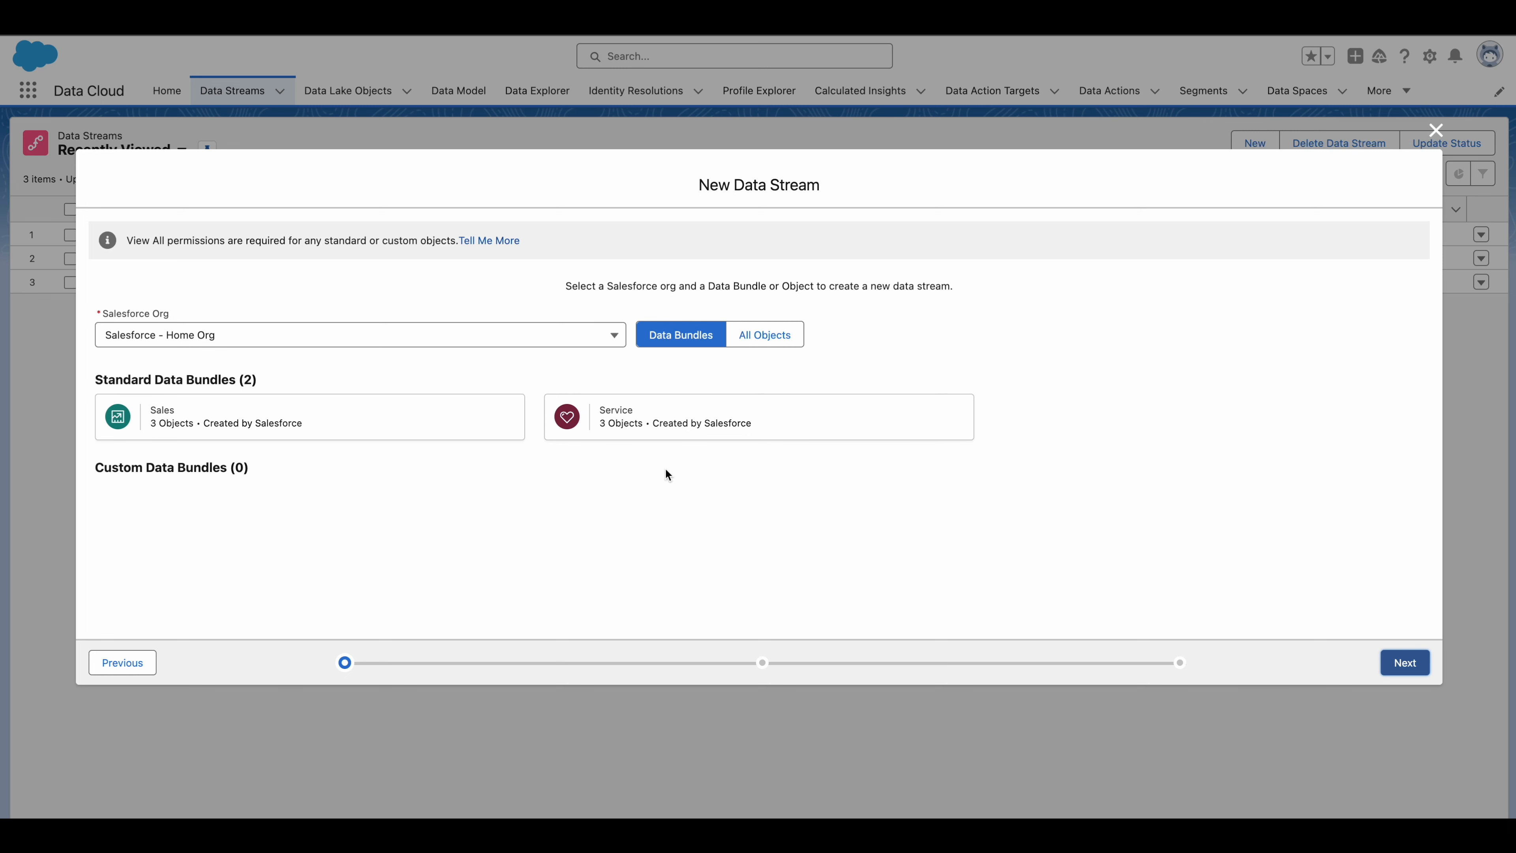
pyautogui.click(777, 338)
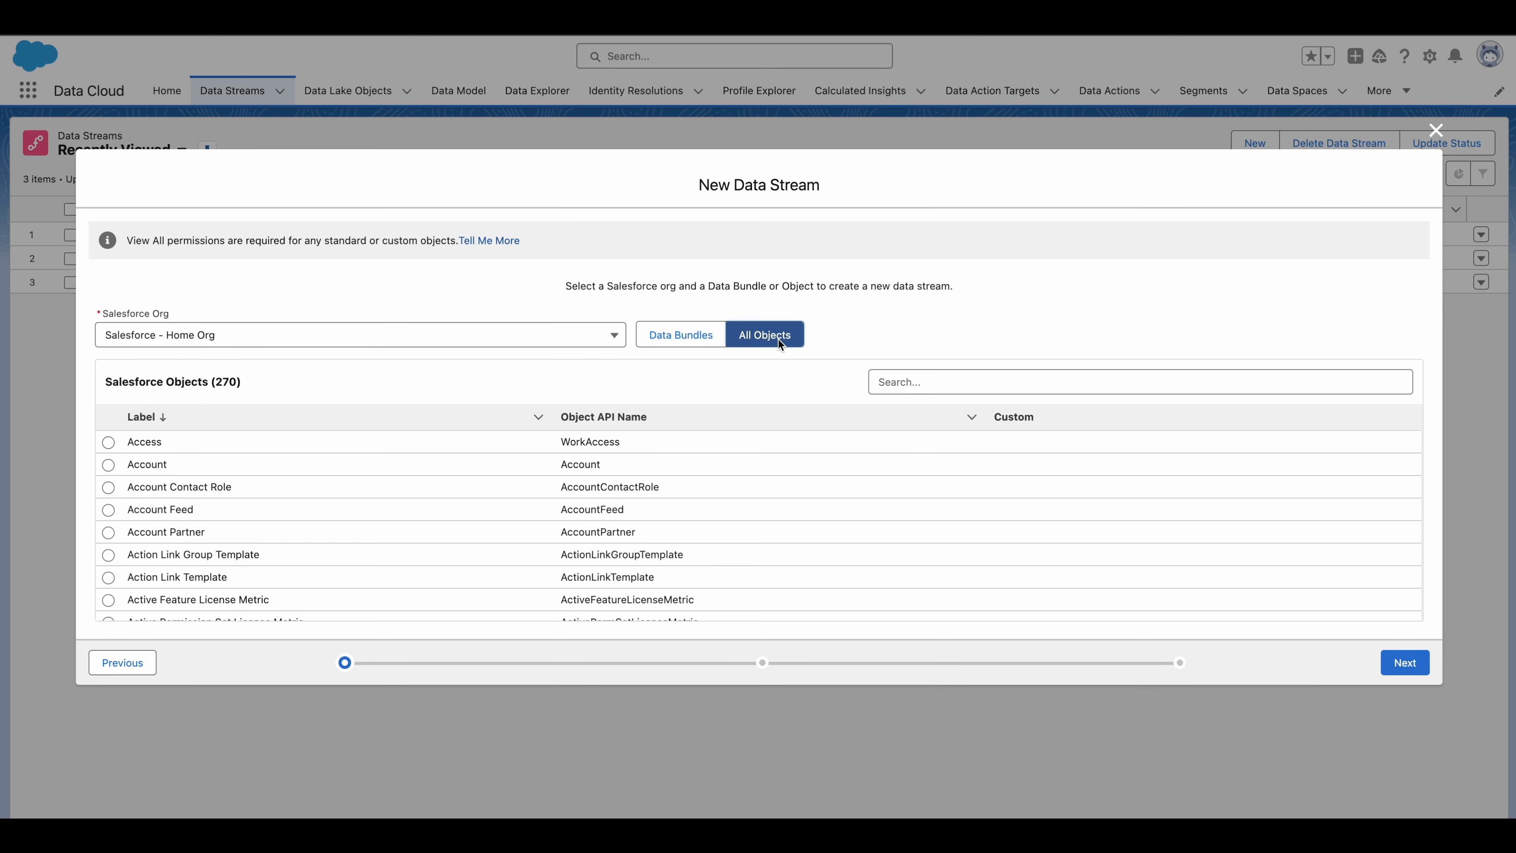
pyautogui.click(680, 336)
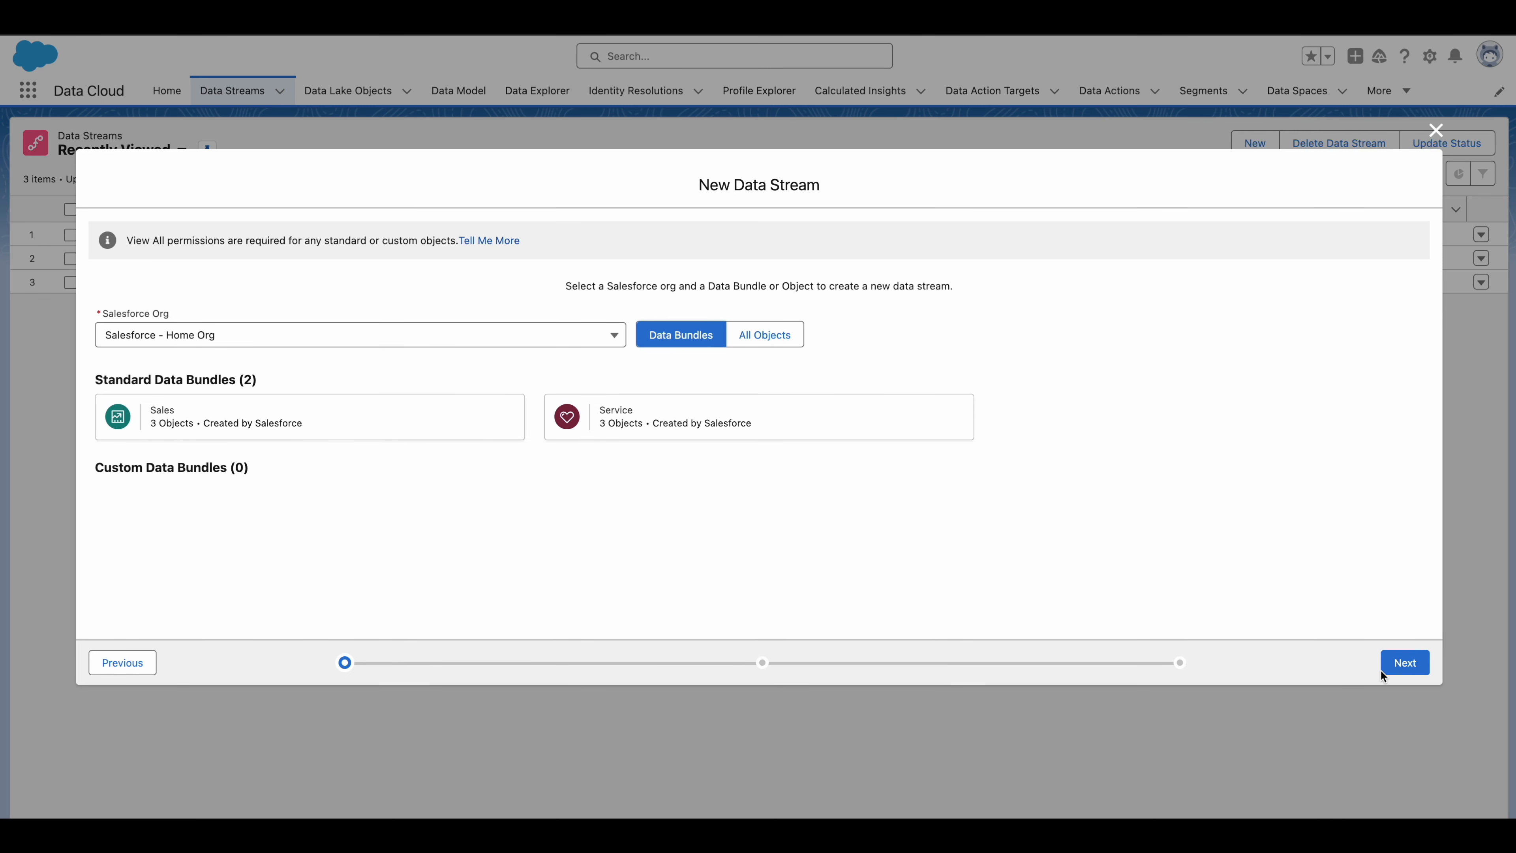
pyautogui.click(1435, 129)
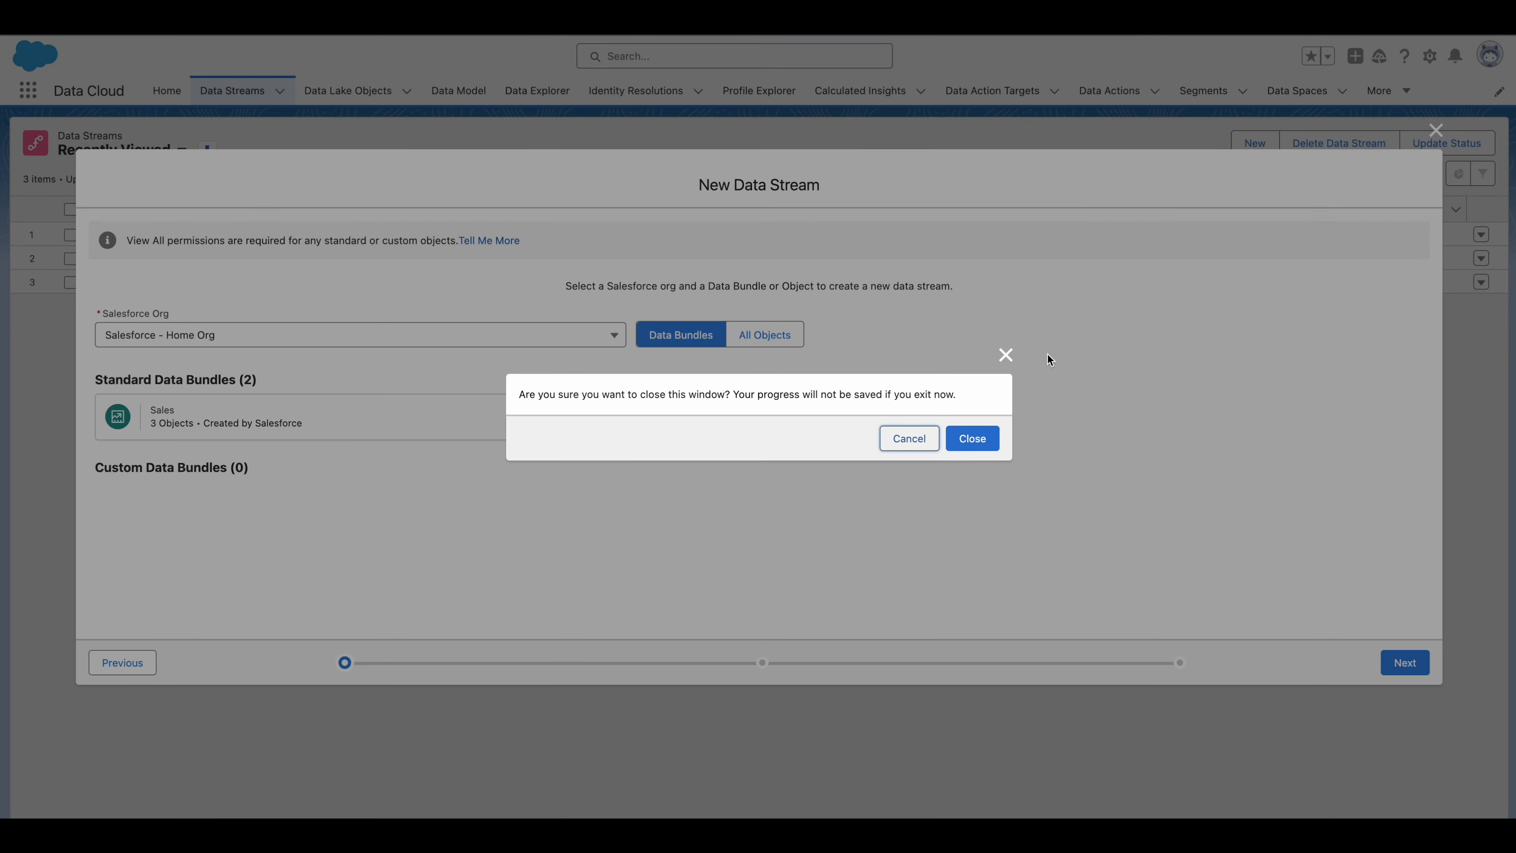
pyautogui.click(972, 438)
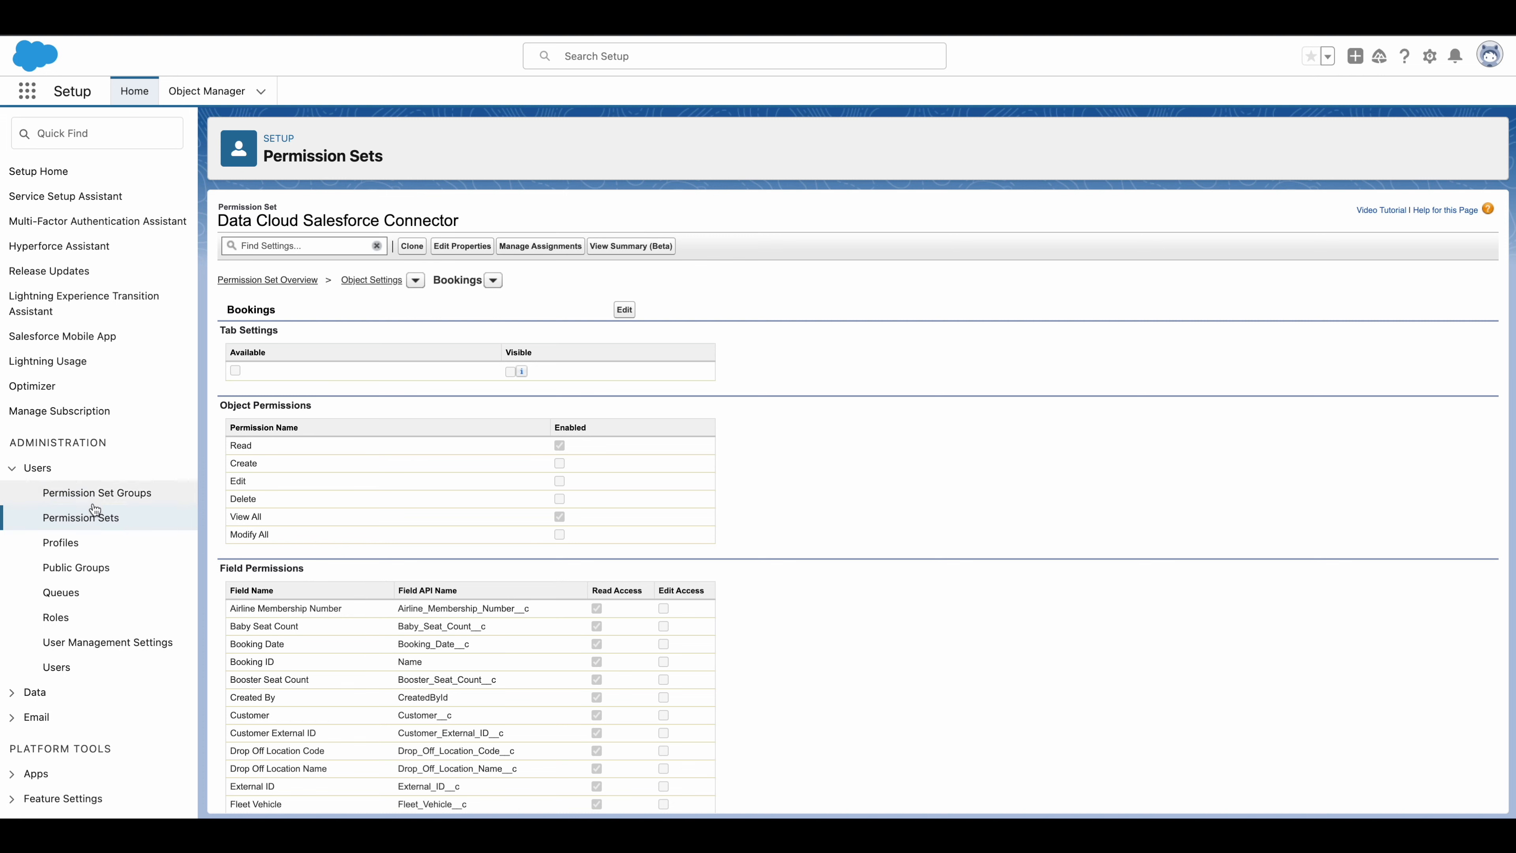
# Open the Rental Preferences object settings in the Data Cloud Salesforce Connector permission set.
pyautogui.click(296, 280)
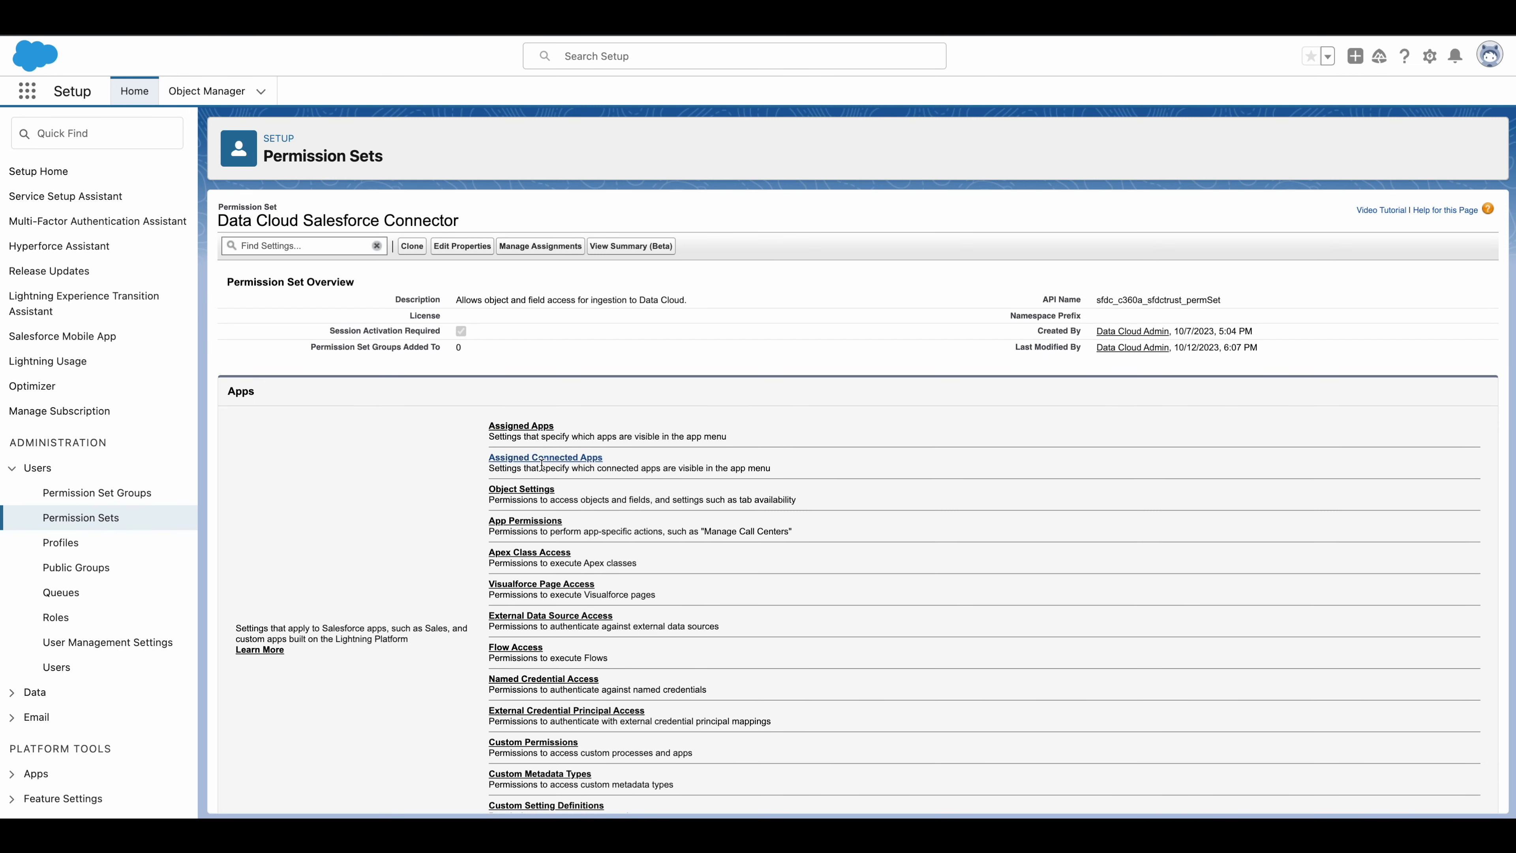
pyautogui.scroll(-3, 519, 302)
pyautogui.click(519, 297)
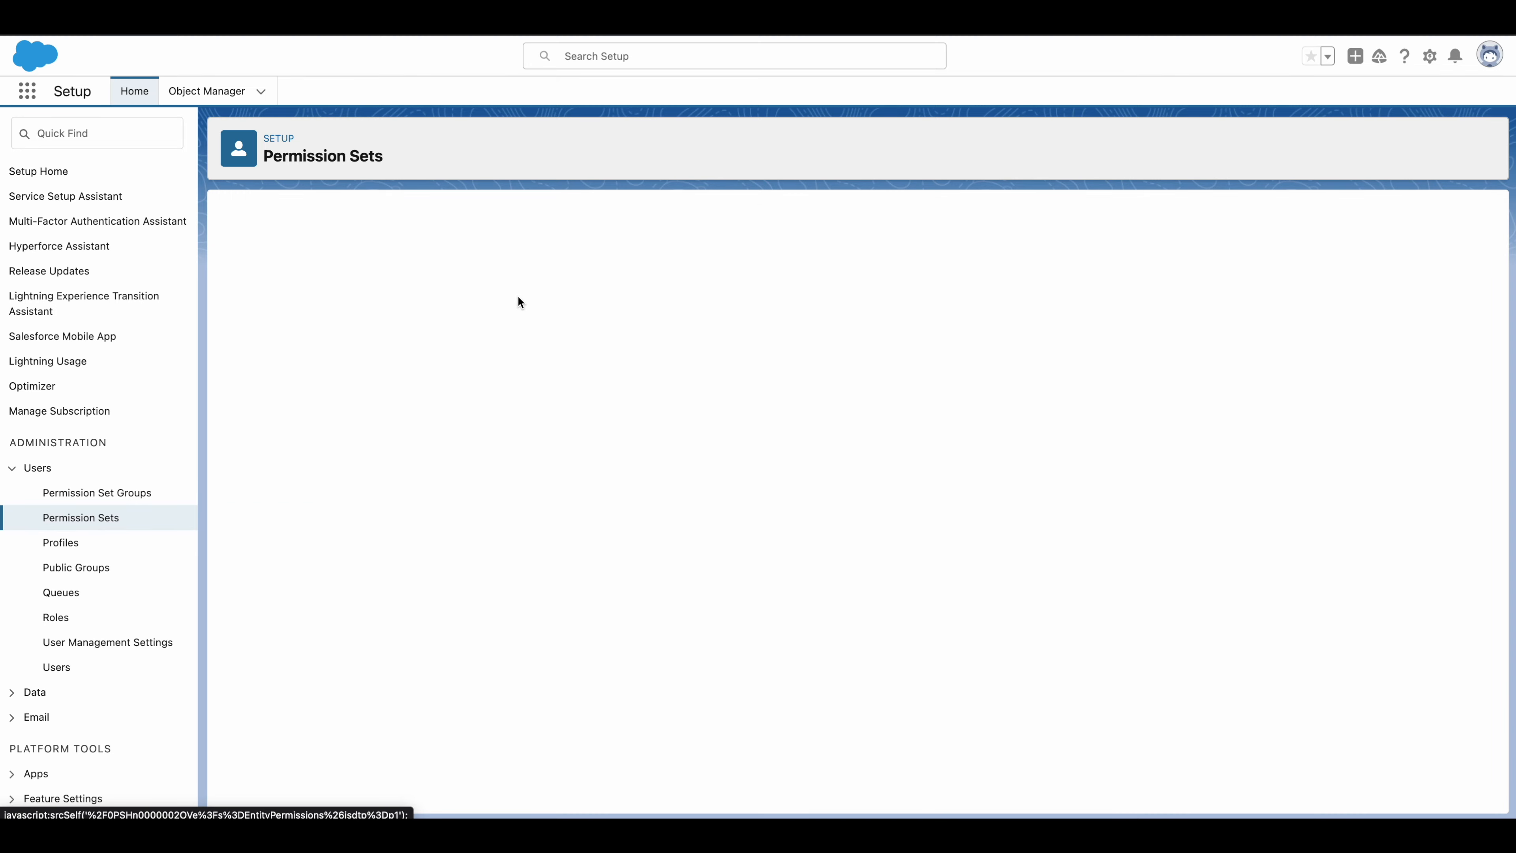
pyautogui.scroll(-15, 528, 591)
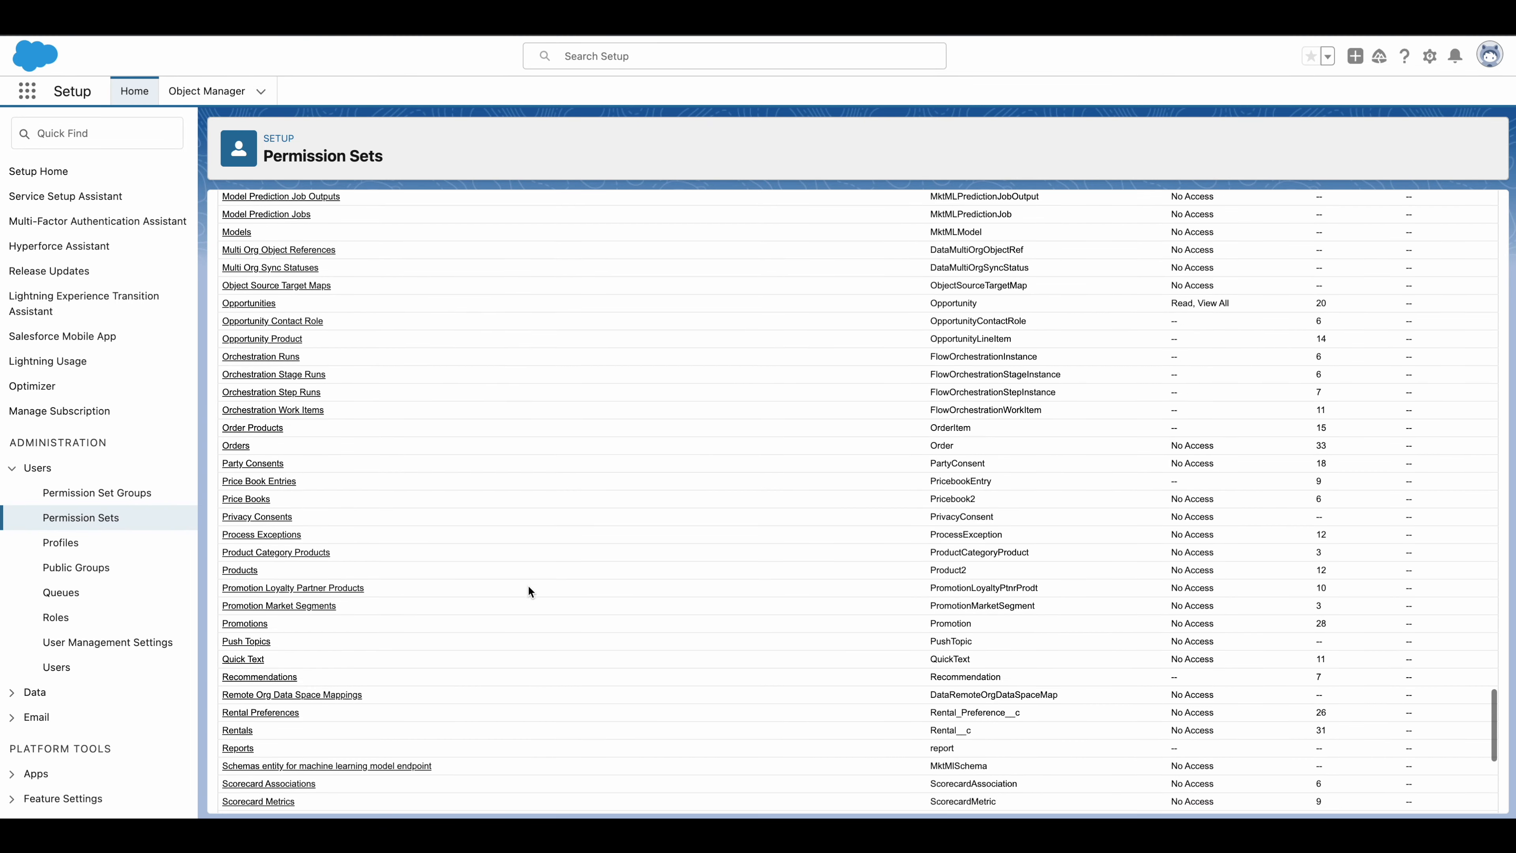
pyautogui.click(262, 712)
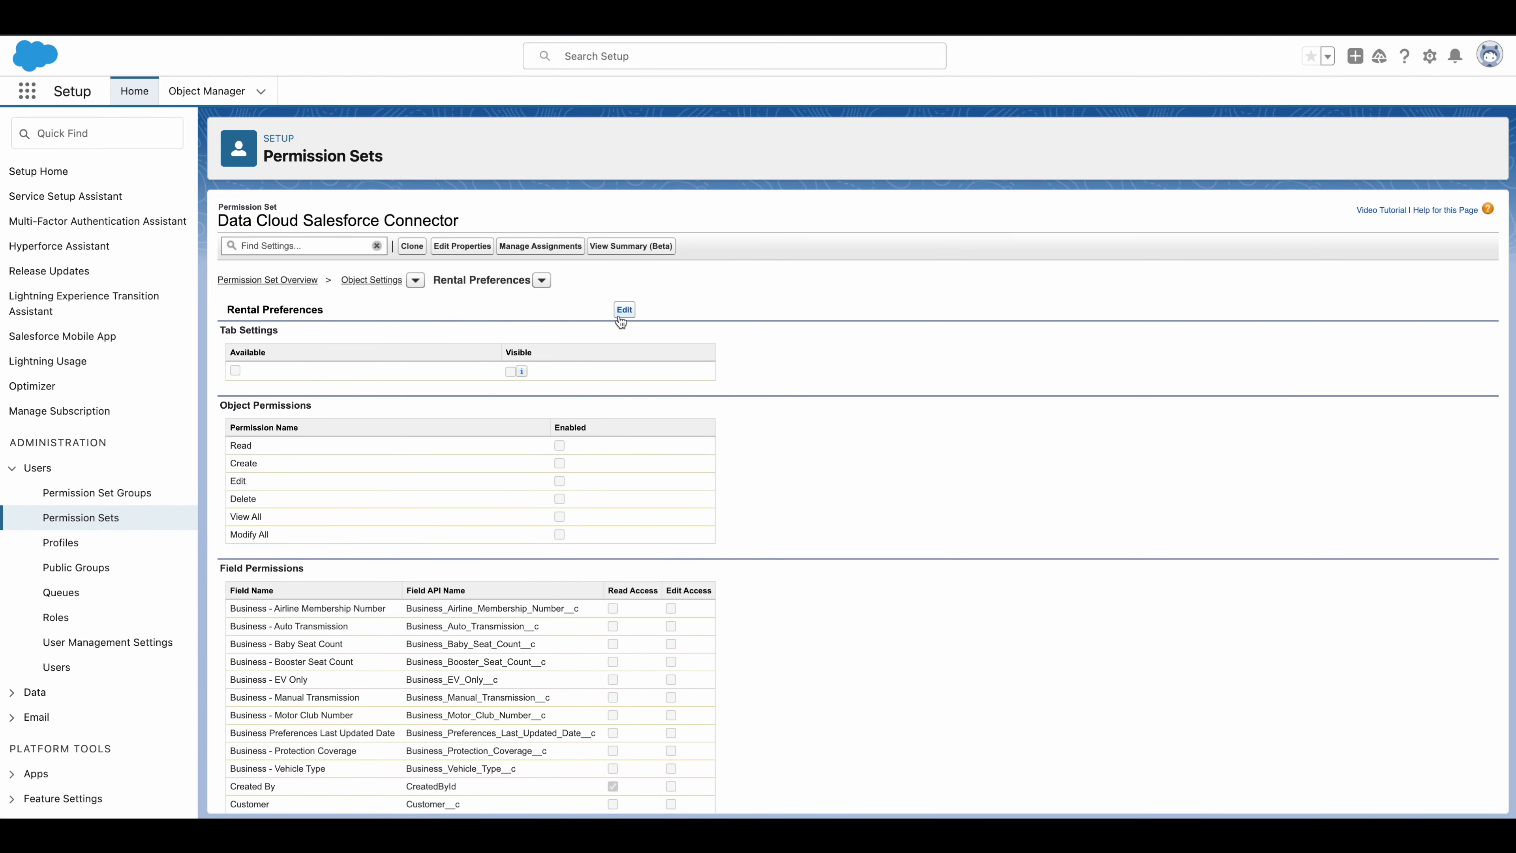
# Grant Rental Preferences the Read and View All object permissions plus read access on all its fields, and save the changes.
pyautogui.click(624, 310)
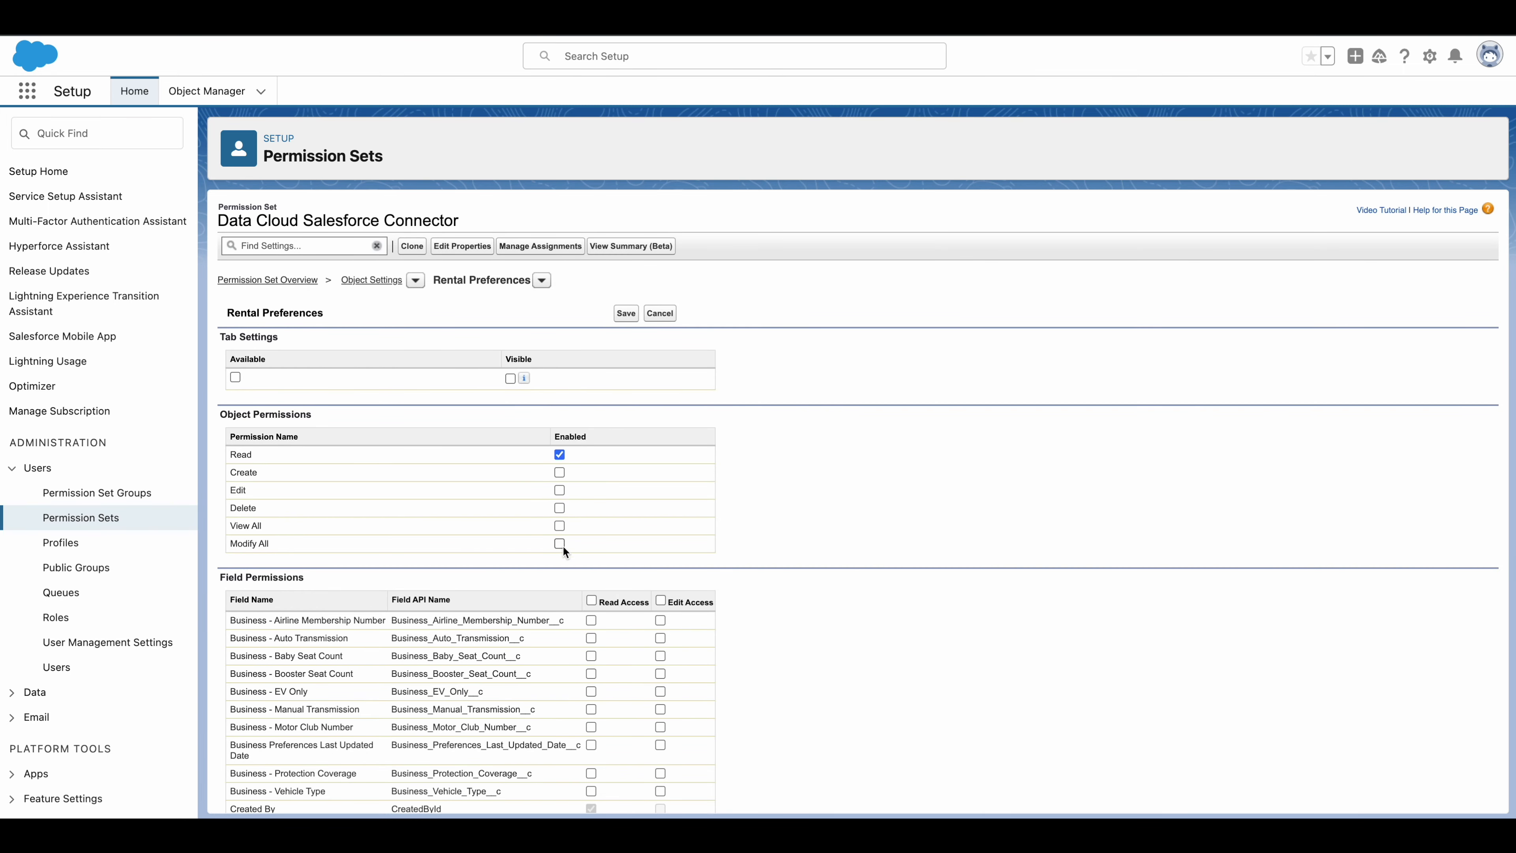
pyautogui.scroll(-3, 705, 538)
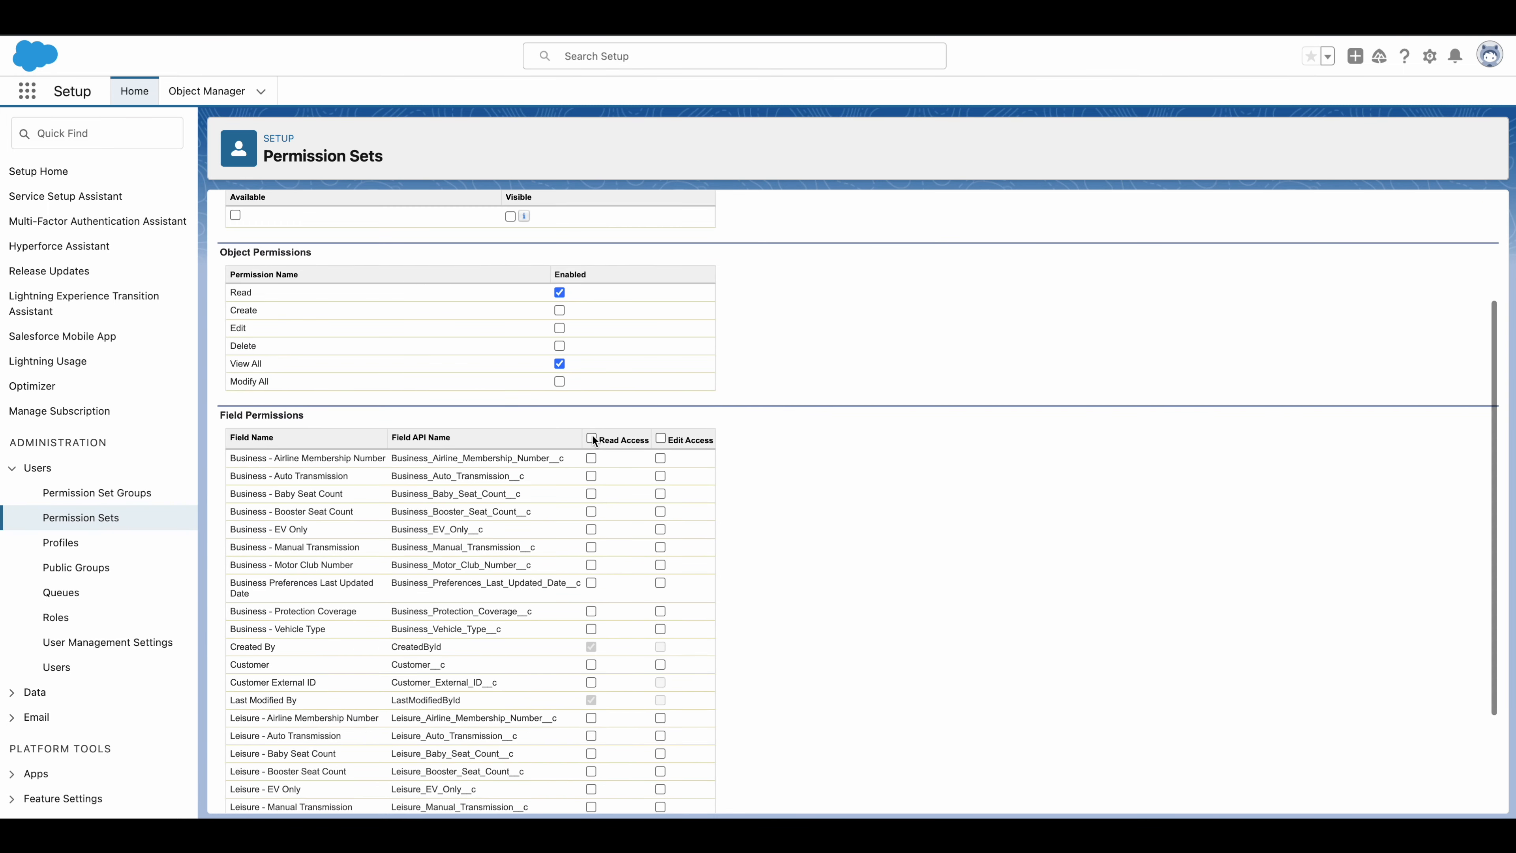
pyautogui.click(610, 439)
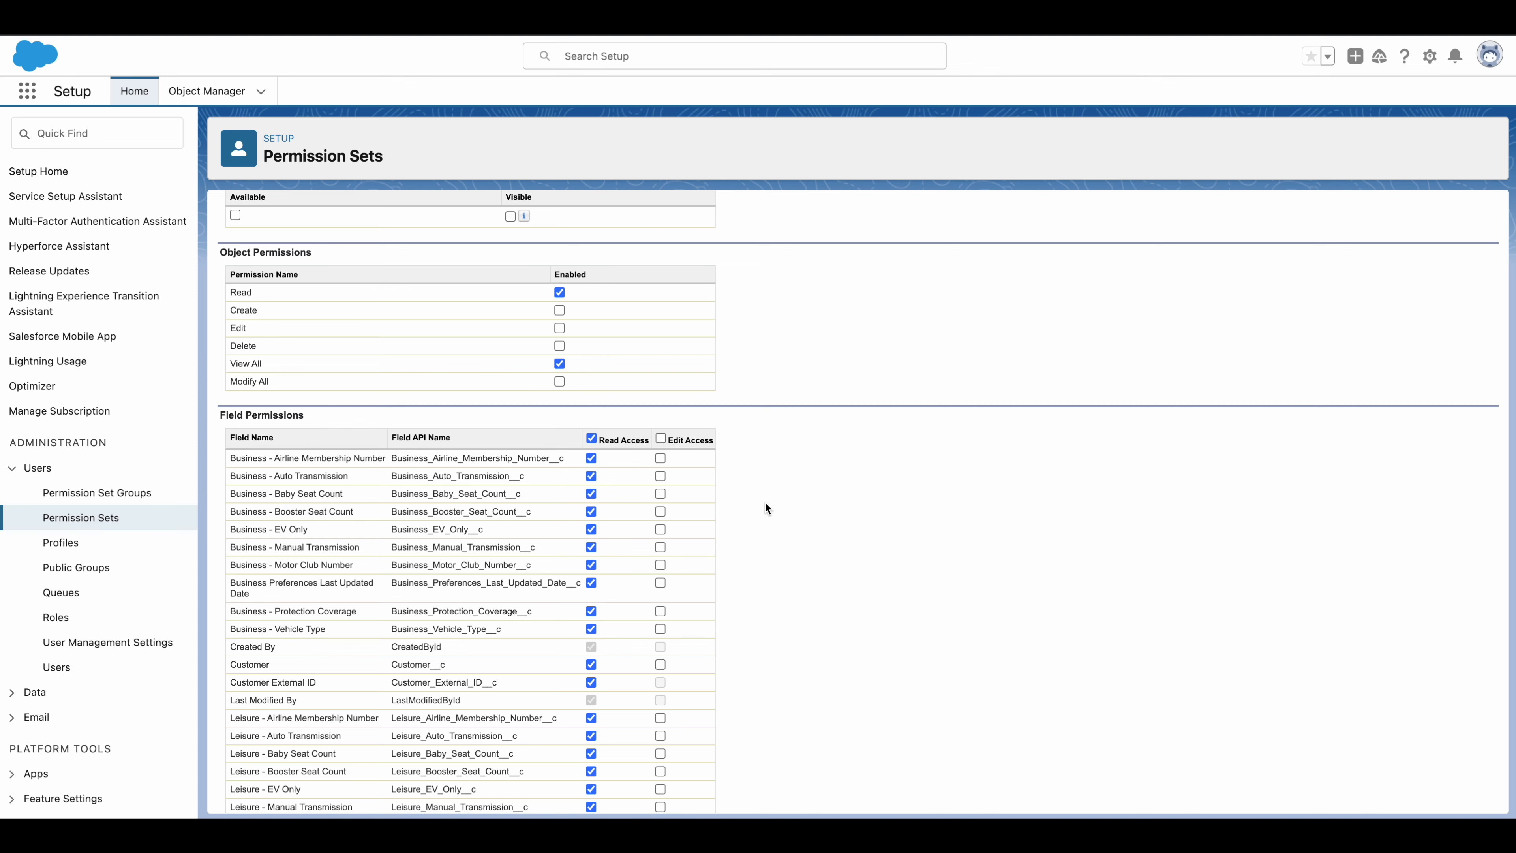
pyautogui.scroll(-3, 763, 501)
pyautogui.scroll(8, 764, 501)
pyautogui.click(621, 314)
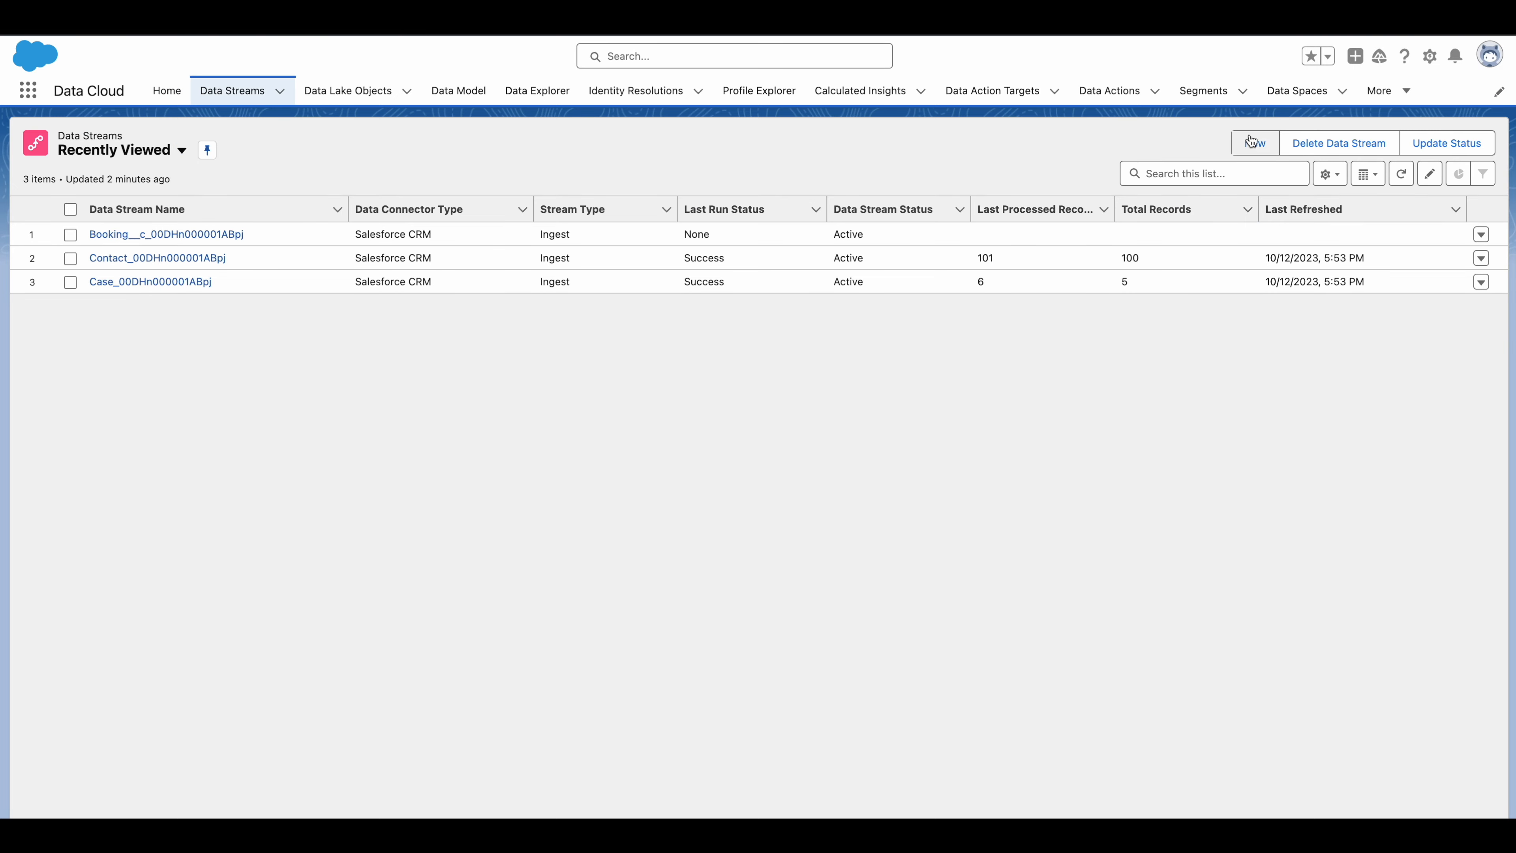
# Start a new Salesforce CRM data stream for the Rental Preference object and continue to its field review.
pyautogui.click(1256, 142)
pyautogui.click(232, 304)
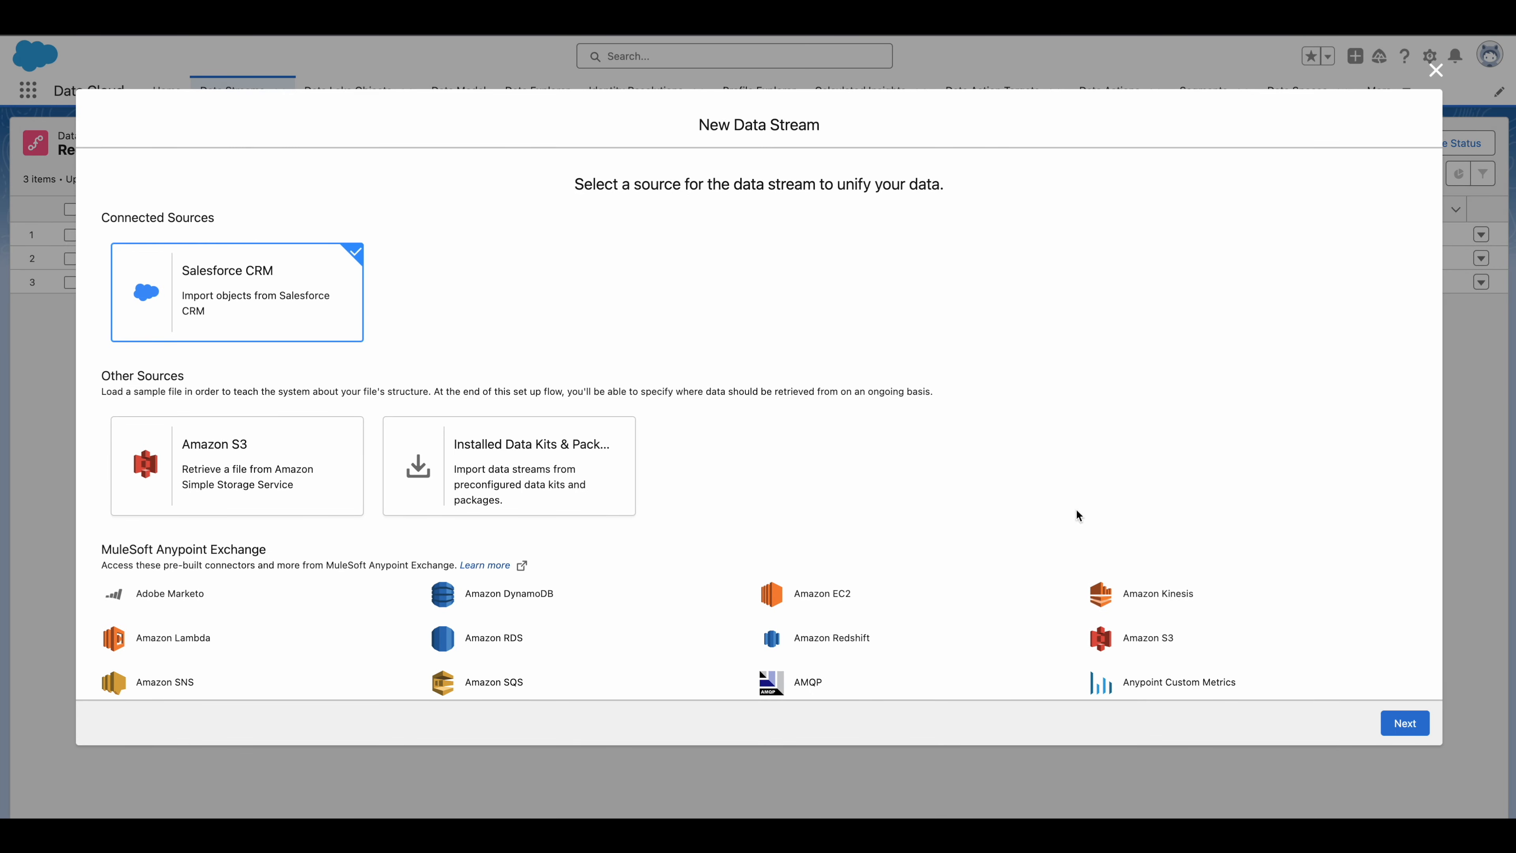
pyautogui.click(1403, 723)
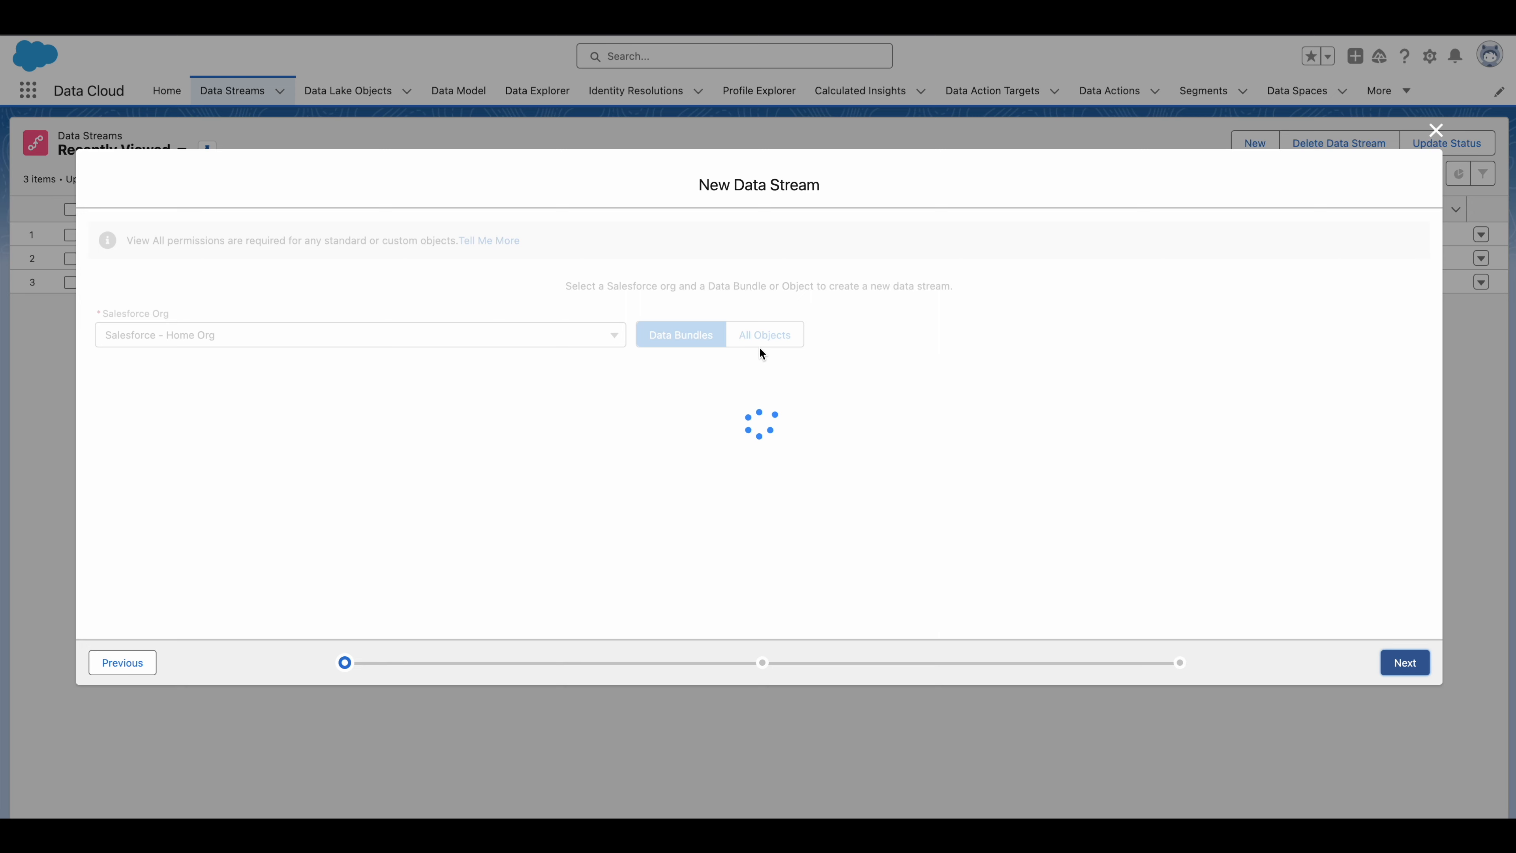
pyautogui.click(788, 335)
pyautogui.write('rent')
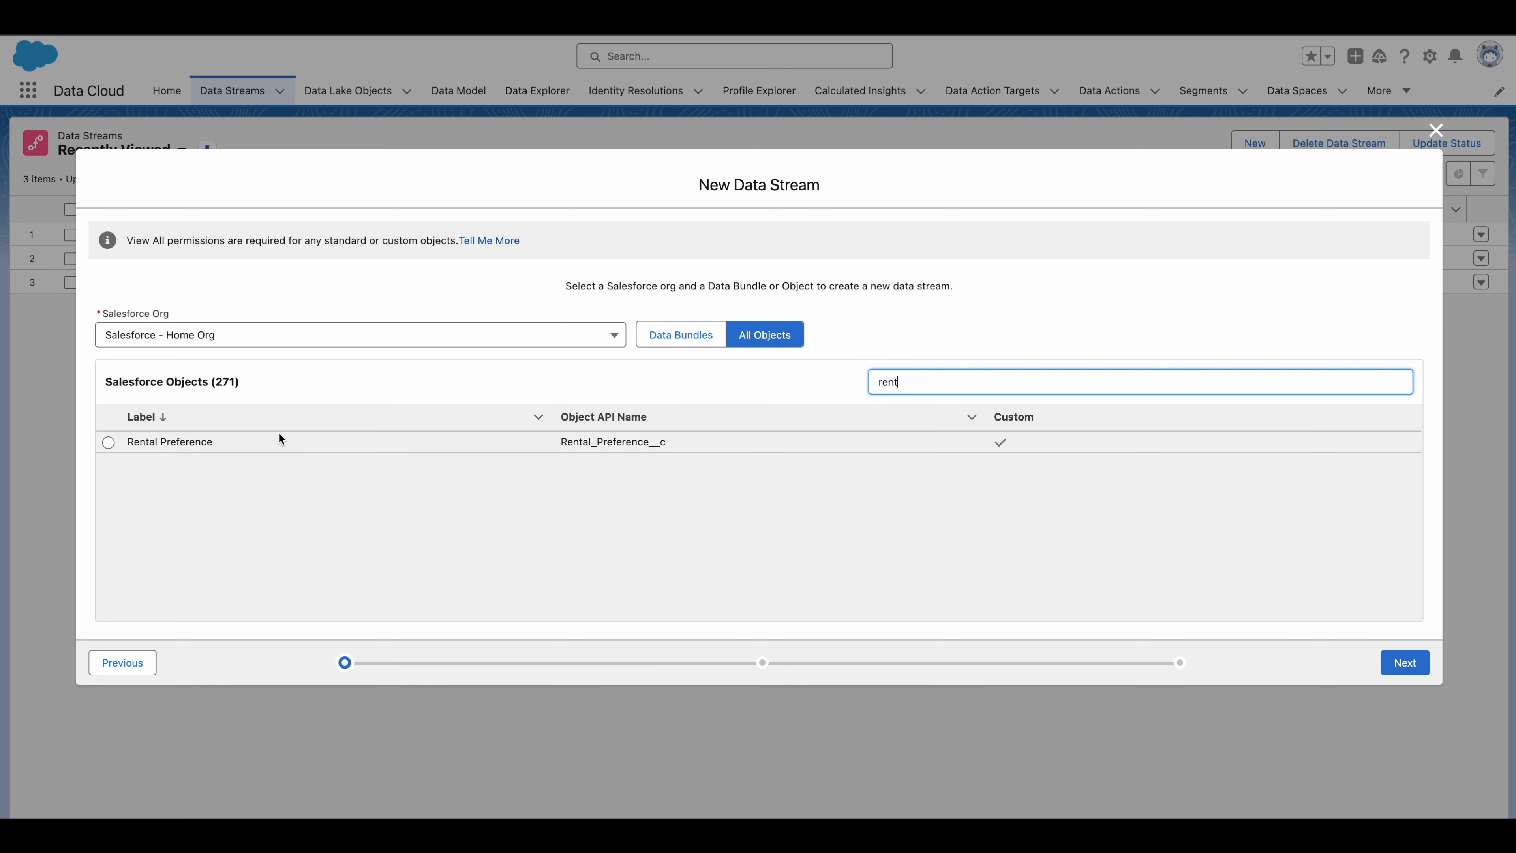
pyautogui.click(108, 441)
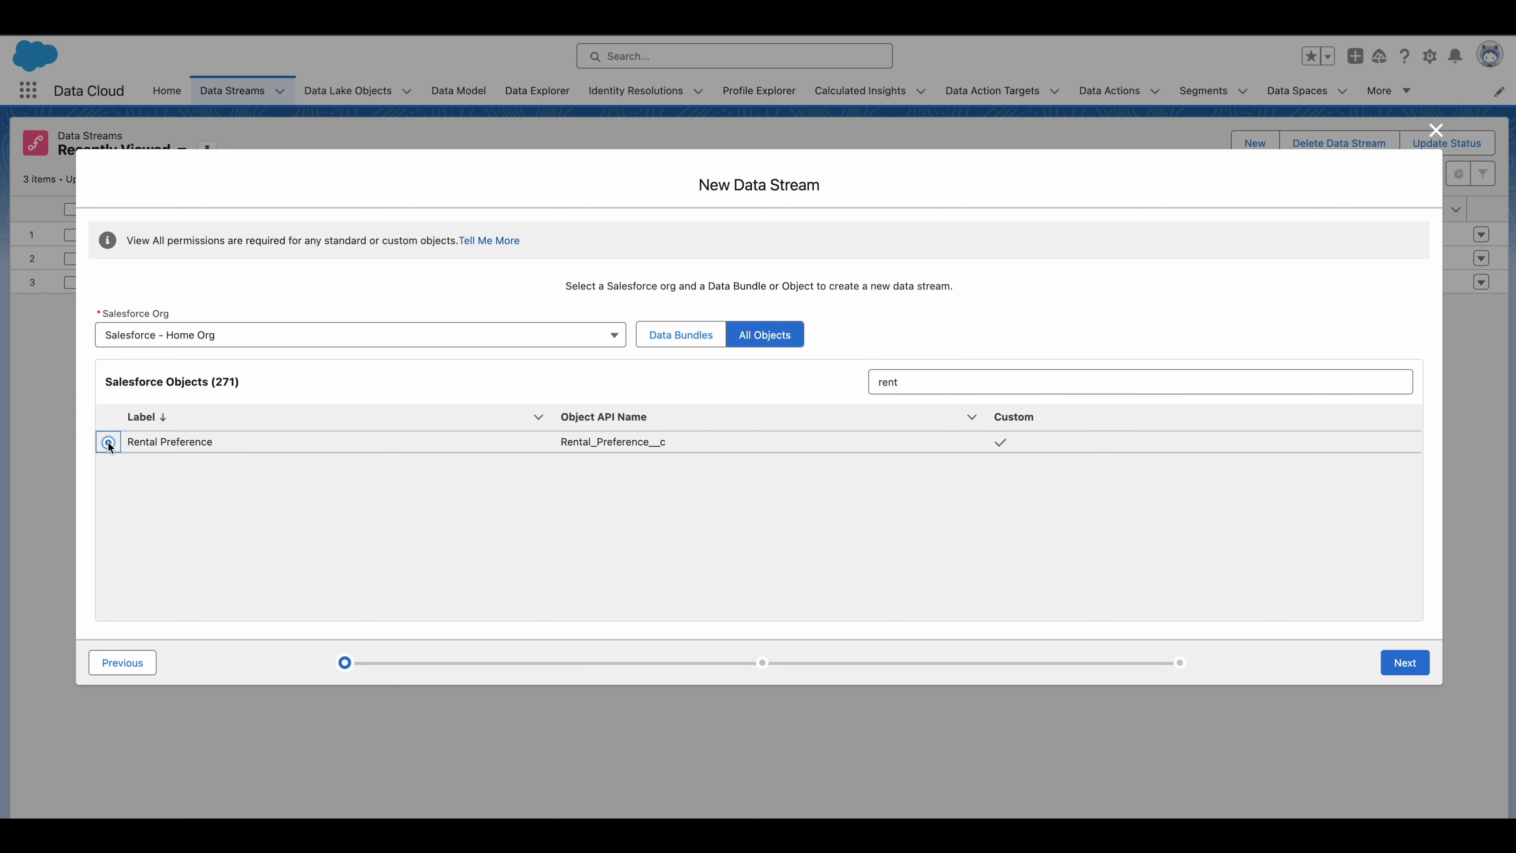
pyautogui.click(1410, 673)
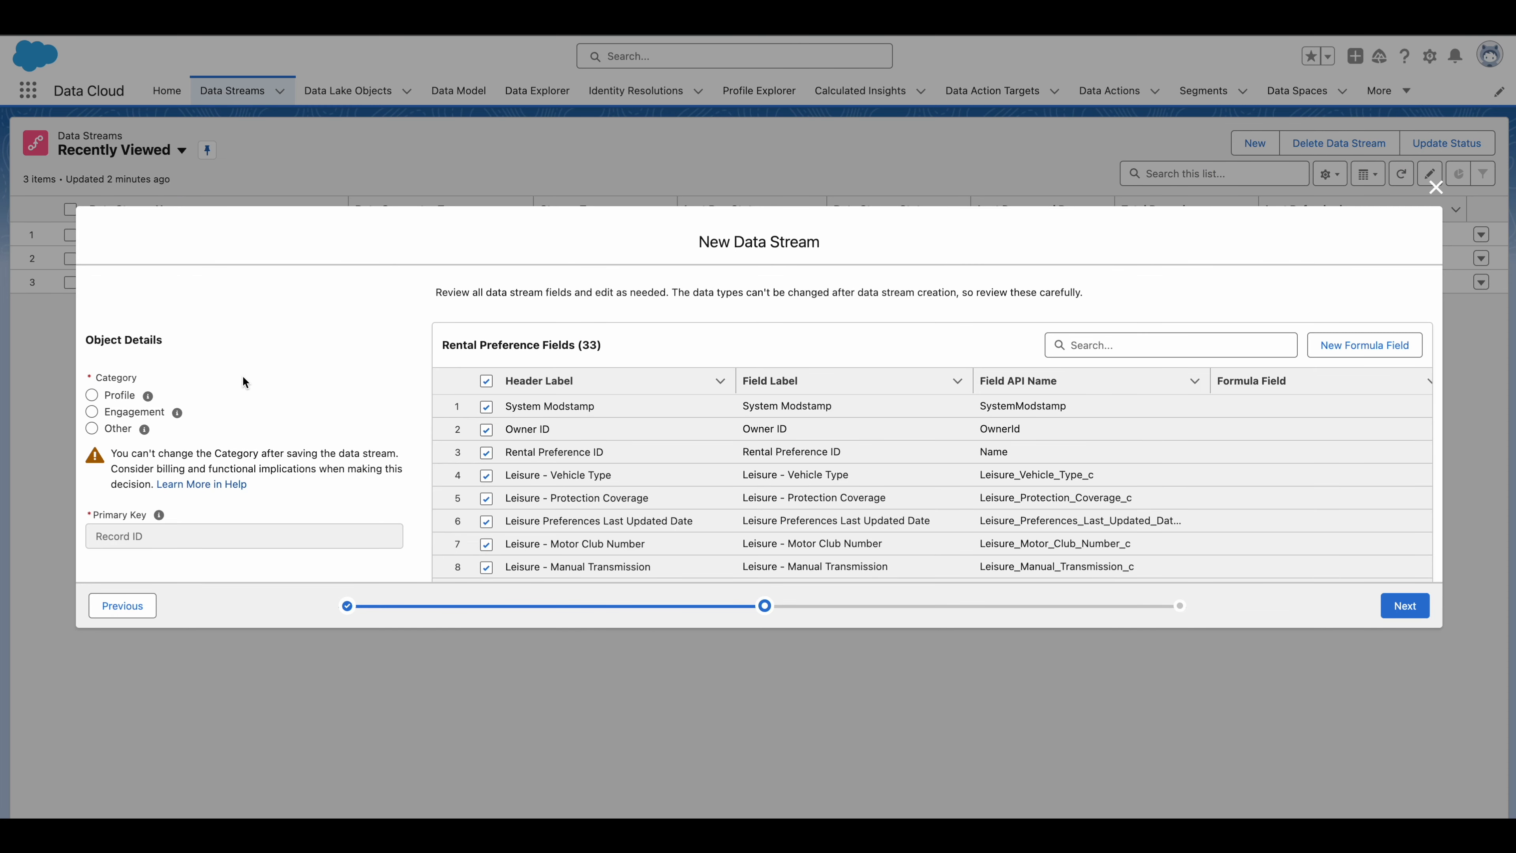
# Set the Rental Preference stream's category to Other.
pyautogui.click(91, 429)
pyautogui.moveTo(145, 430)
pyautogui.scroll(-2, 380, 421)
pyautogui.scroll(2, 380, 422)
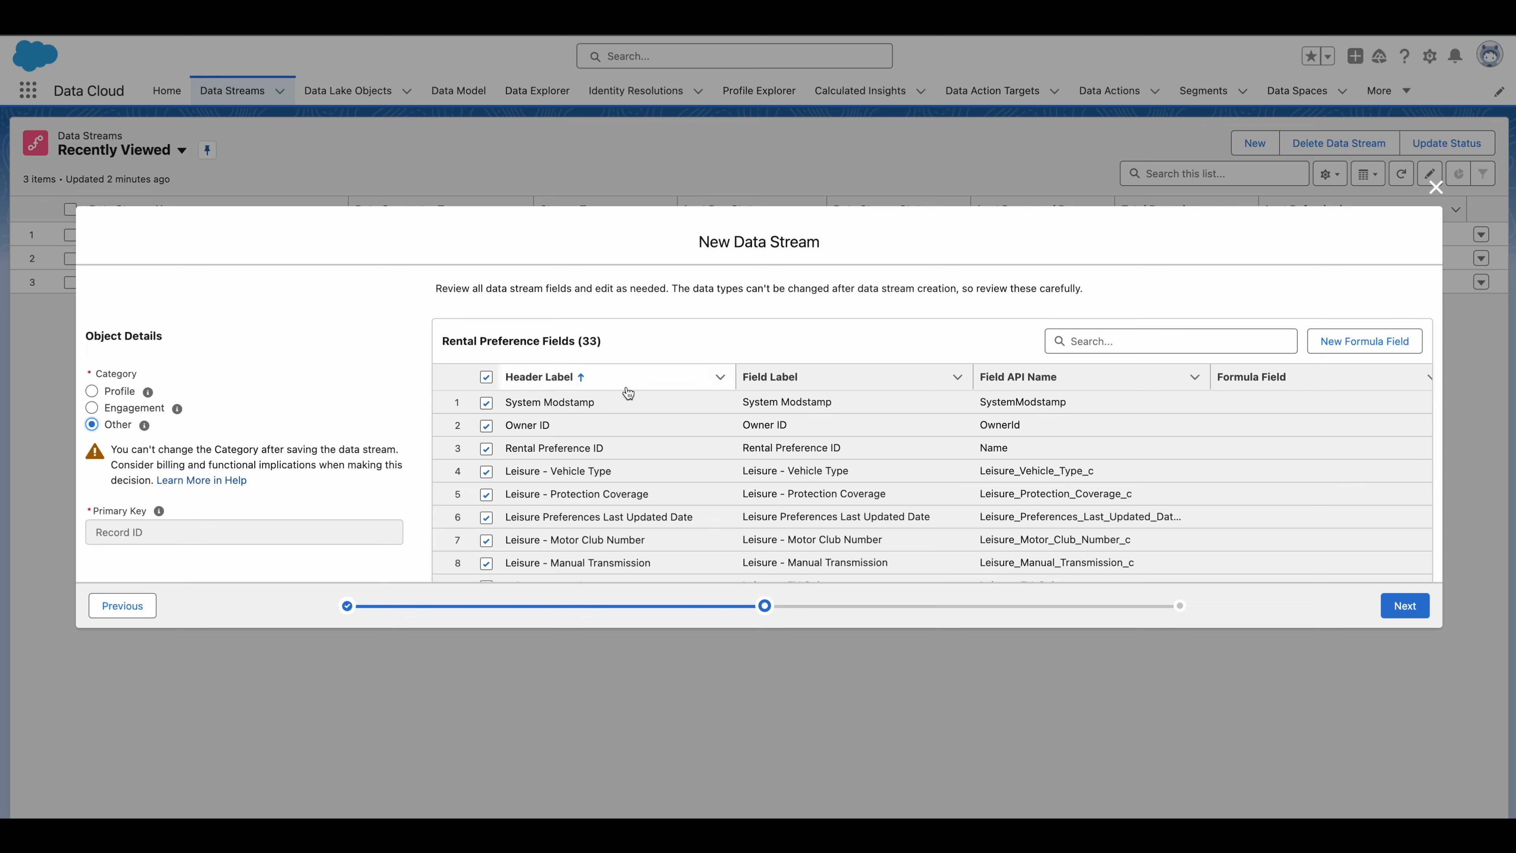
# Review the Rental Preference stream's leisure and business fields along with their data types.
pyautogui.scroll(-5, 541, 473)
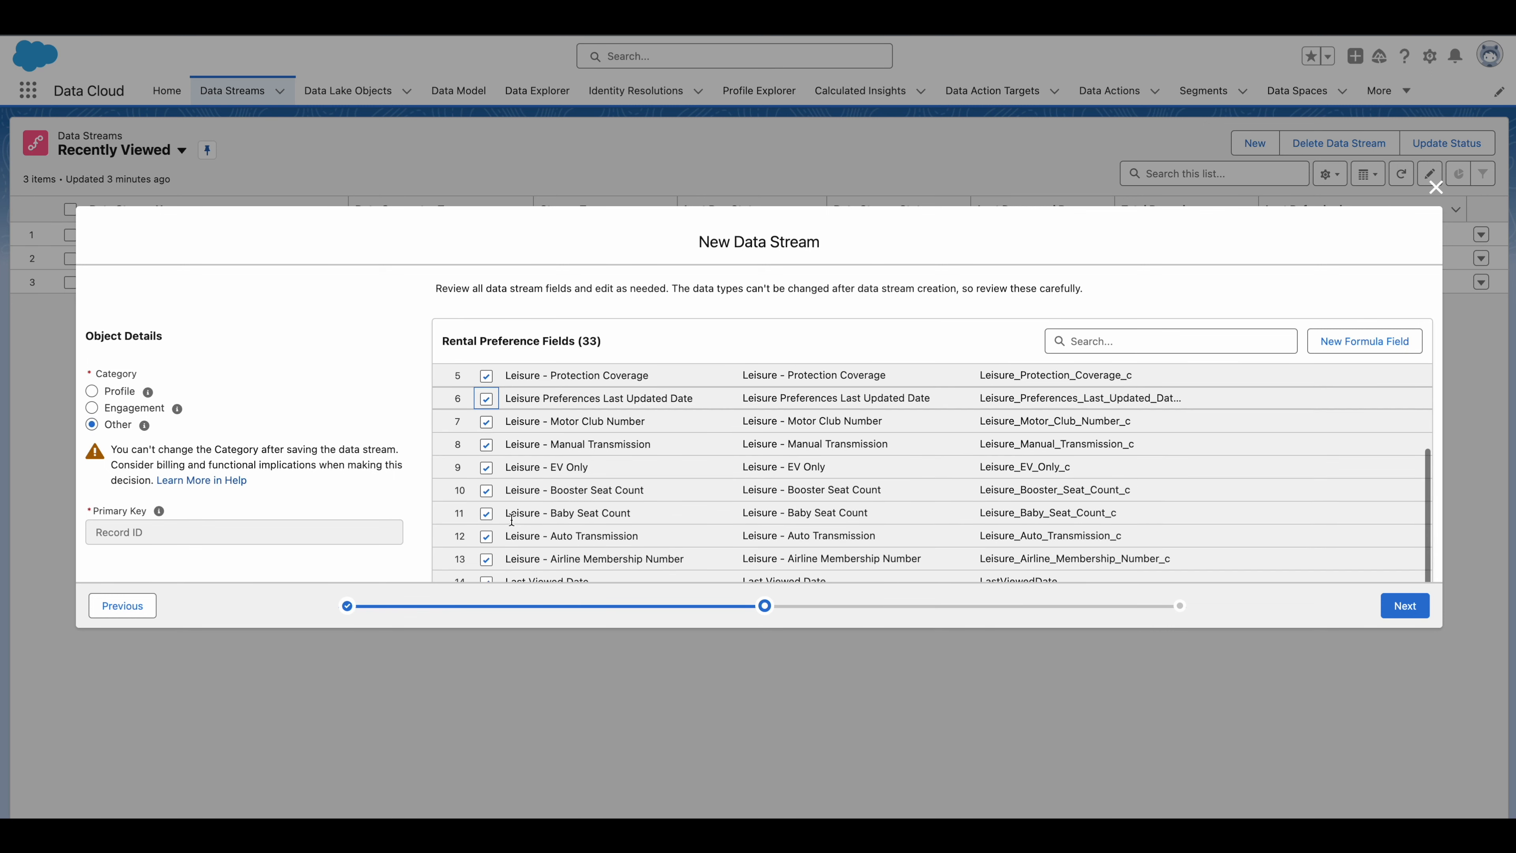
pyautogui.scroll(-6, 512, 519)
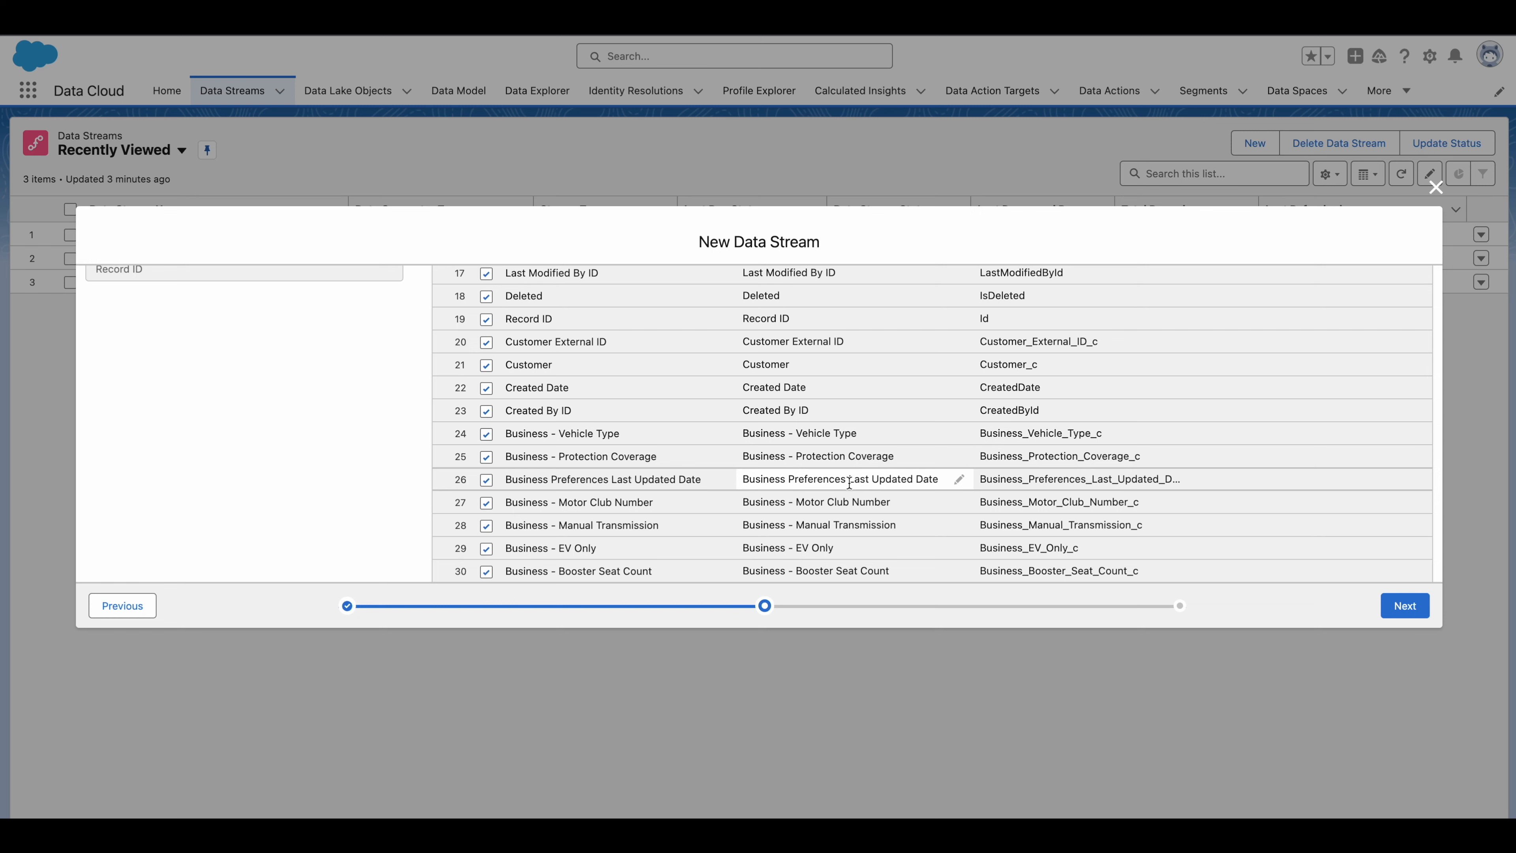
pyautogui.scroll(10, 848, 483)
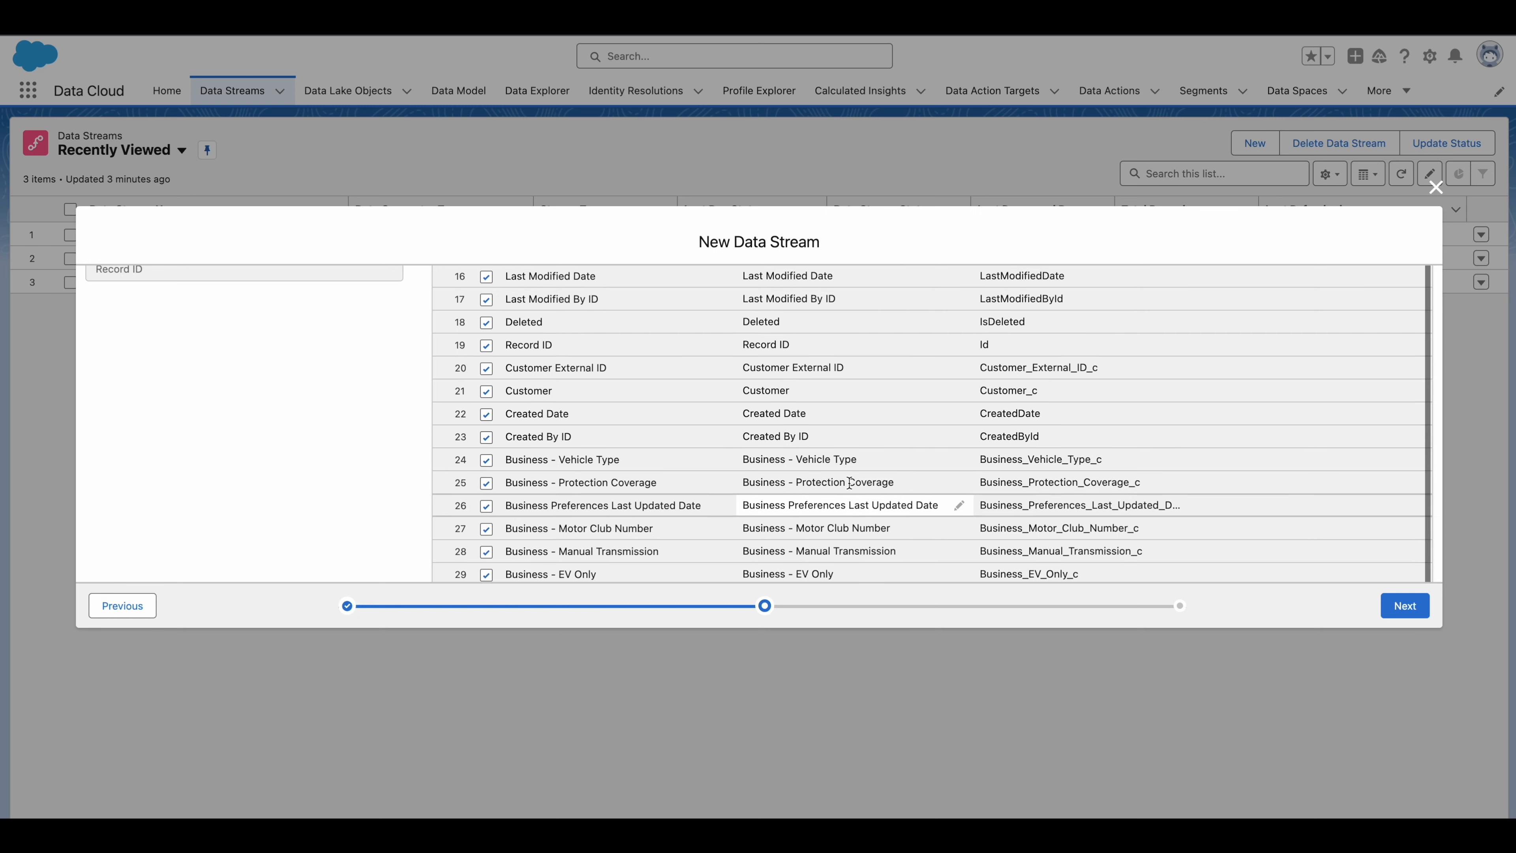
pyautogui.hscroll(5, 1237, 418)
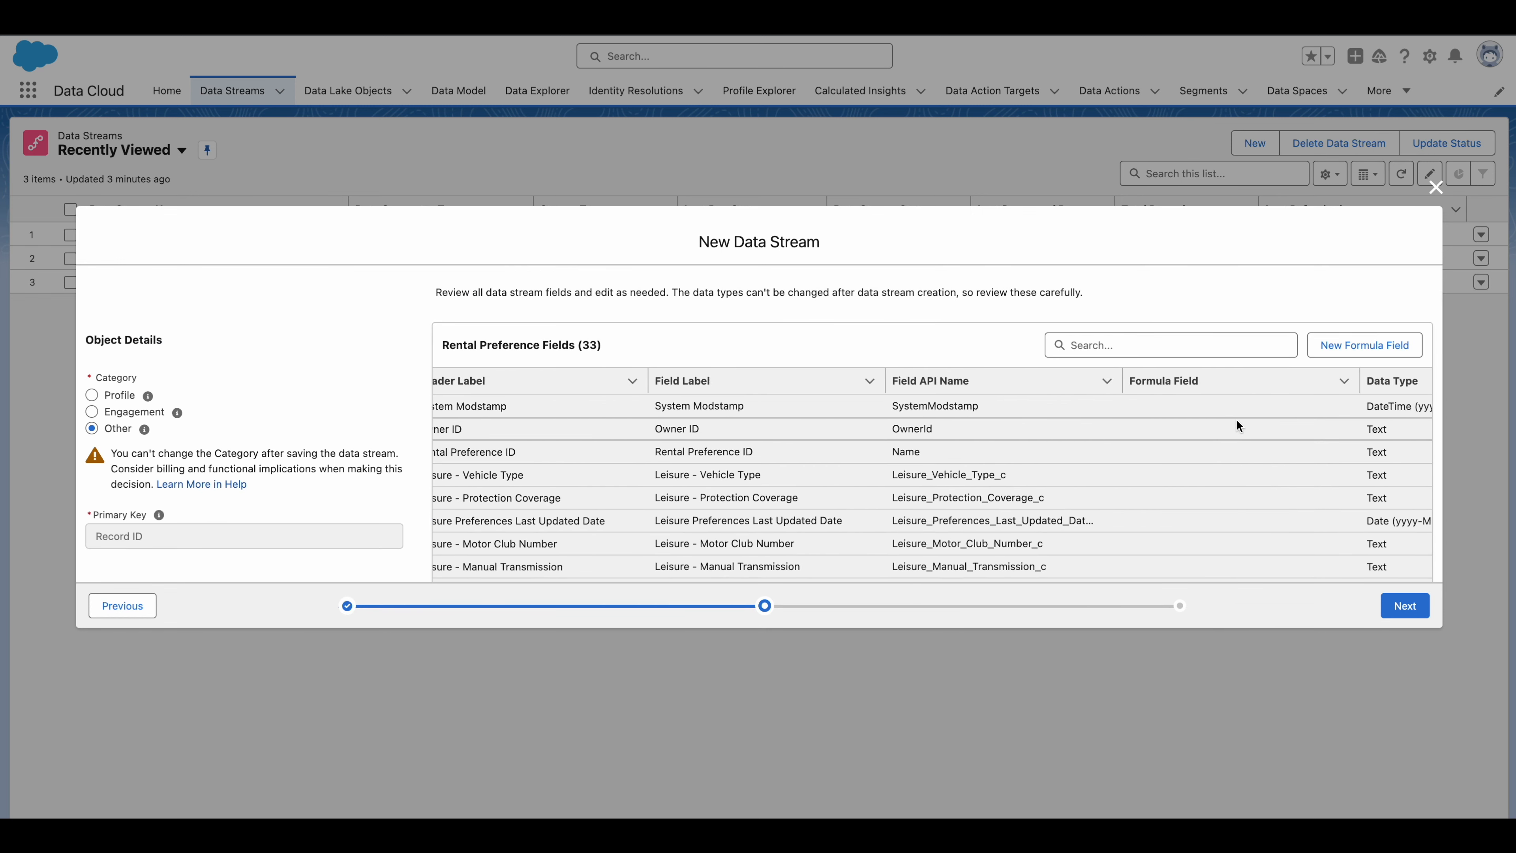
pyautogui.hscroll(-5, 1043, 438)
pyautogui.hscroll(3, 1043, 438)
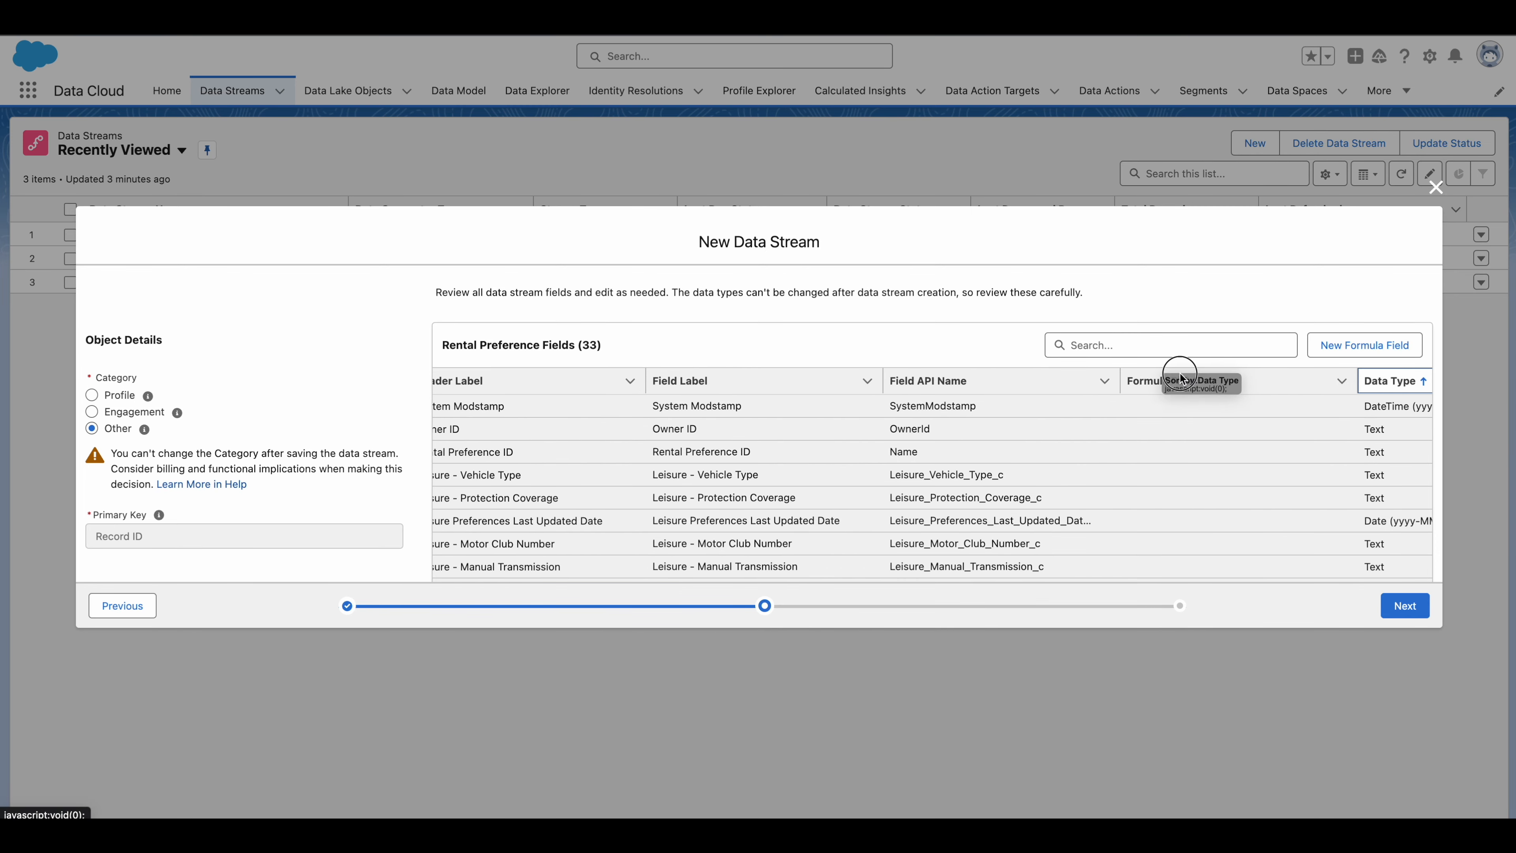
pyautogui.scroll(-4, 1123, 474)
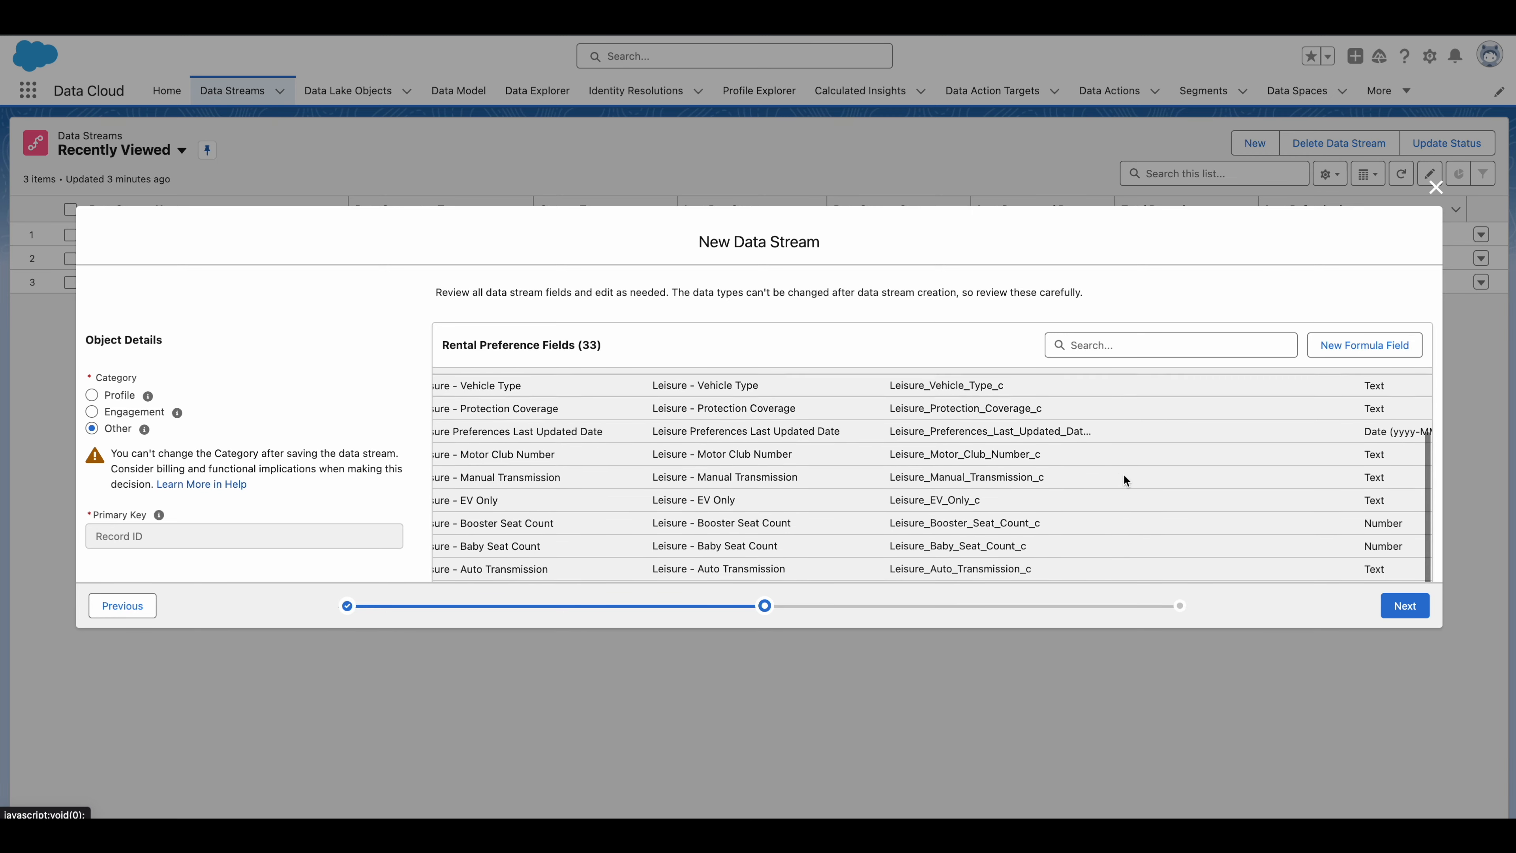
pyautogui.hscroll(-5, 1122, 474)
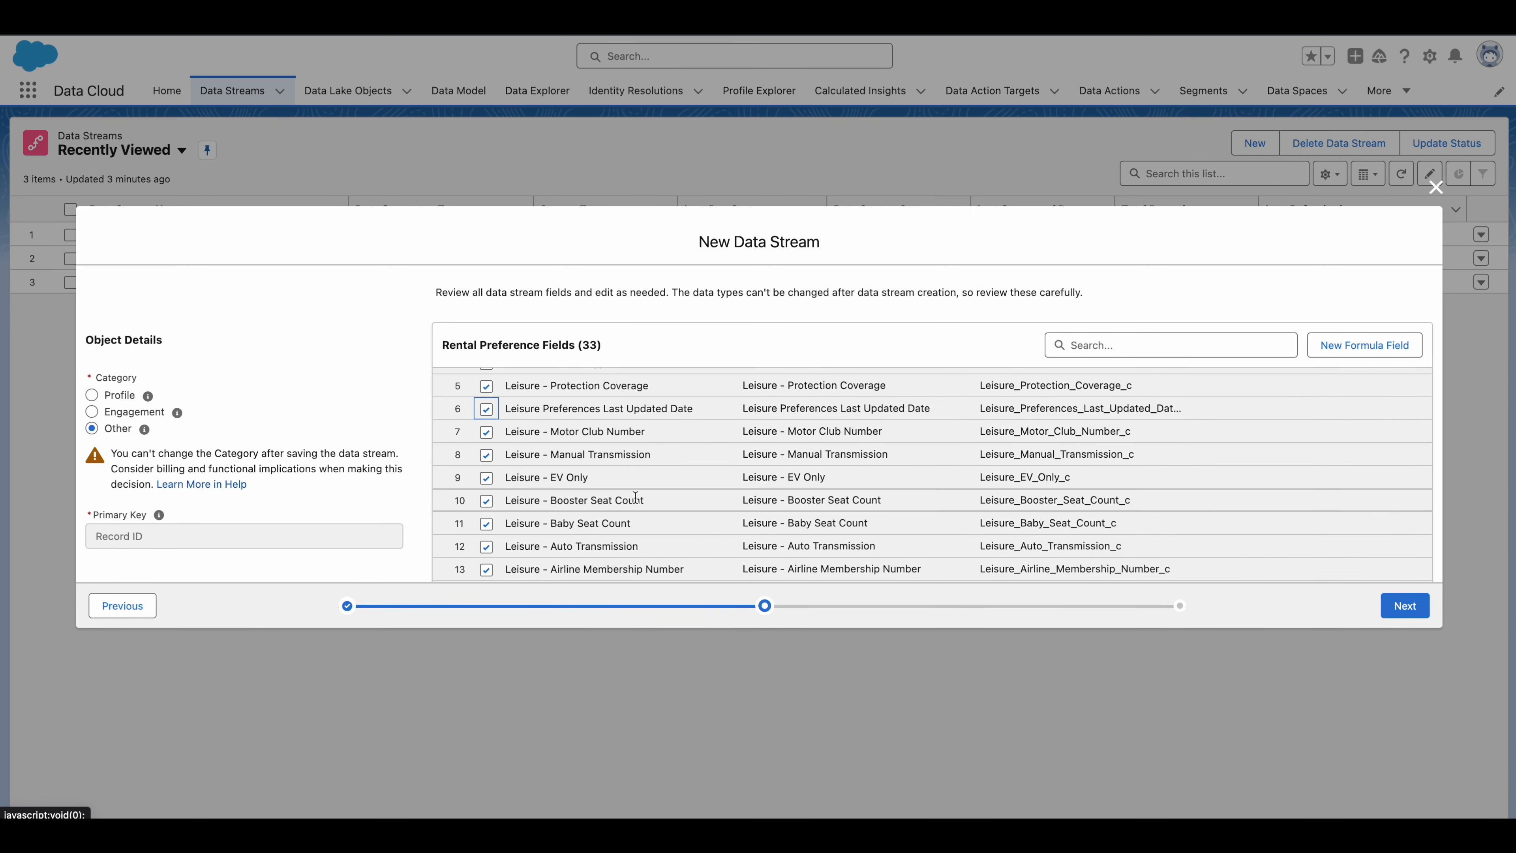
pyautogui.scroll(3, 635, 496)
# Examine the Leisure and Business Preferences Last Updated Date fields, their data types and the neighbouring preference fields.
pyautogui.click(673, 466)
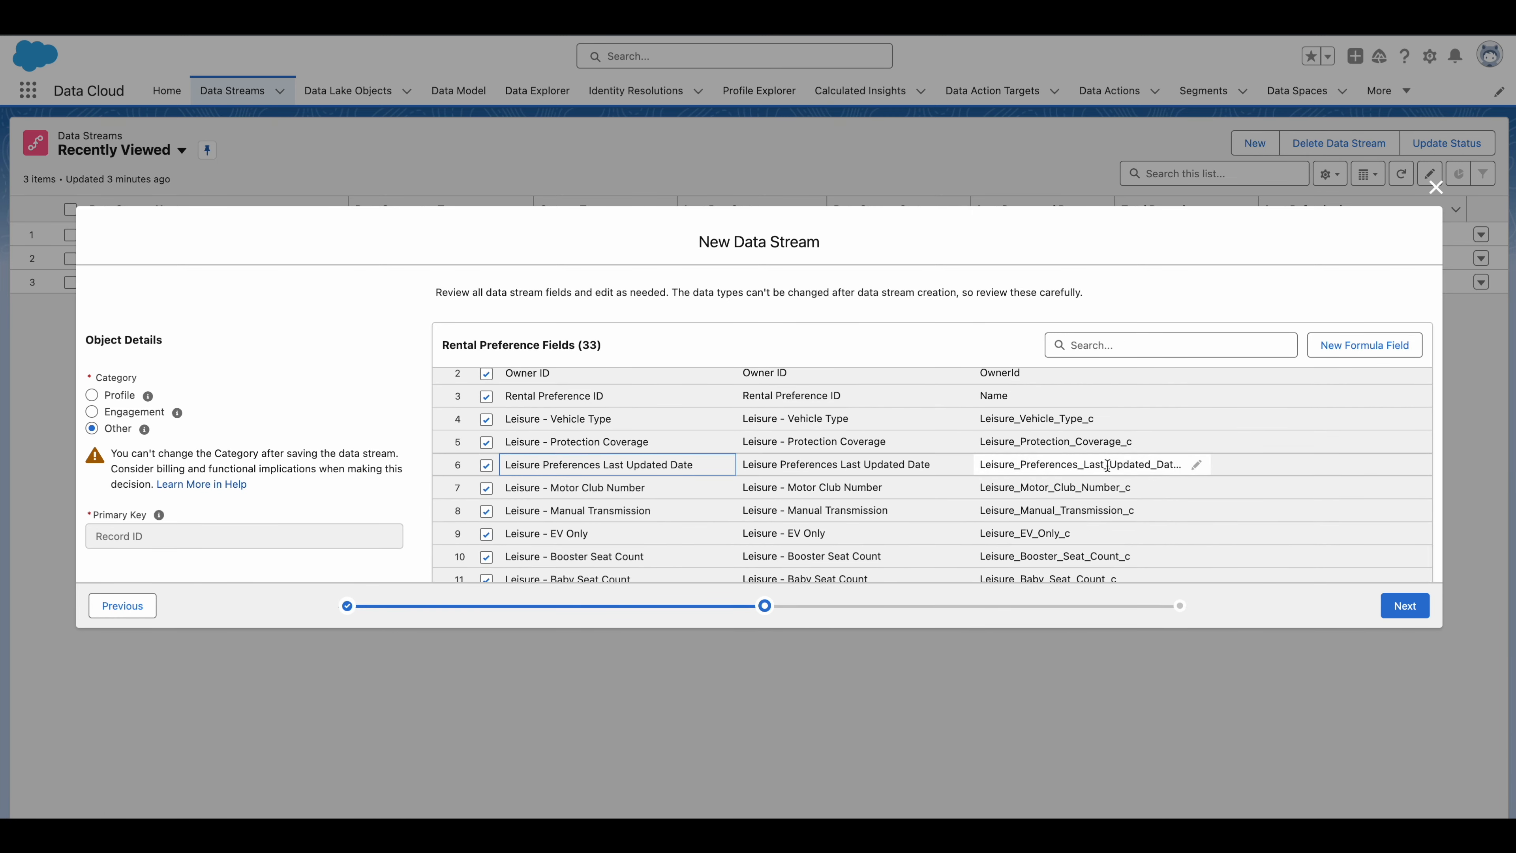
pyautogui.hscroll(5, 1107, 464)
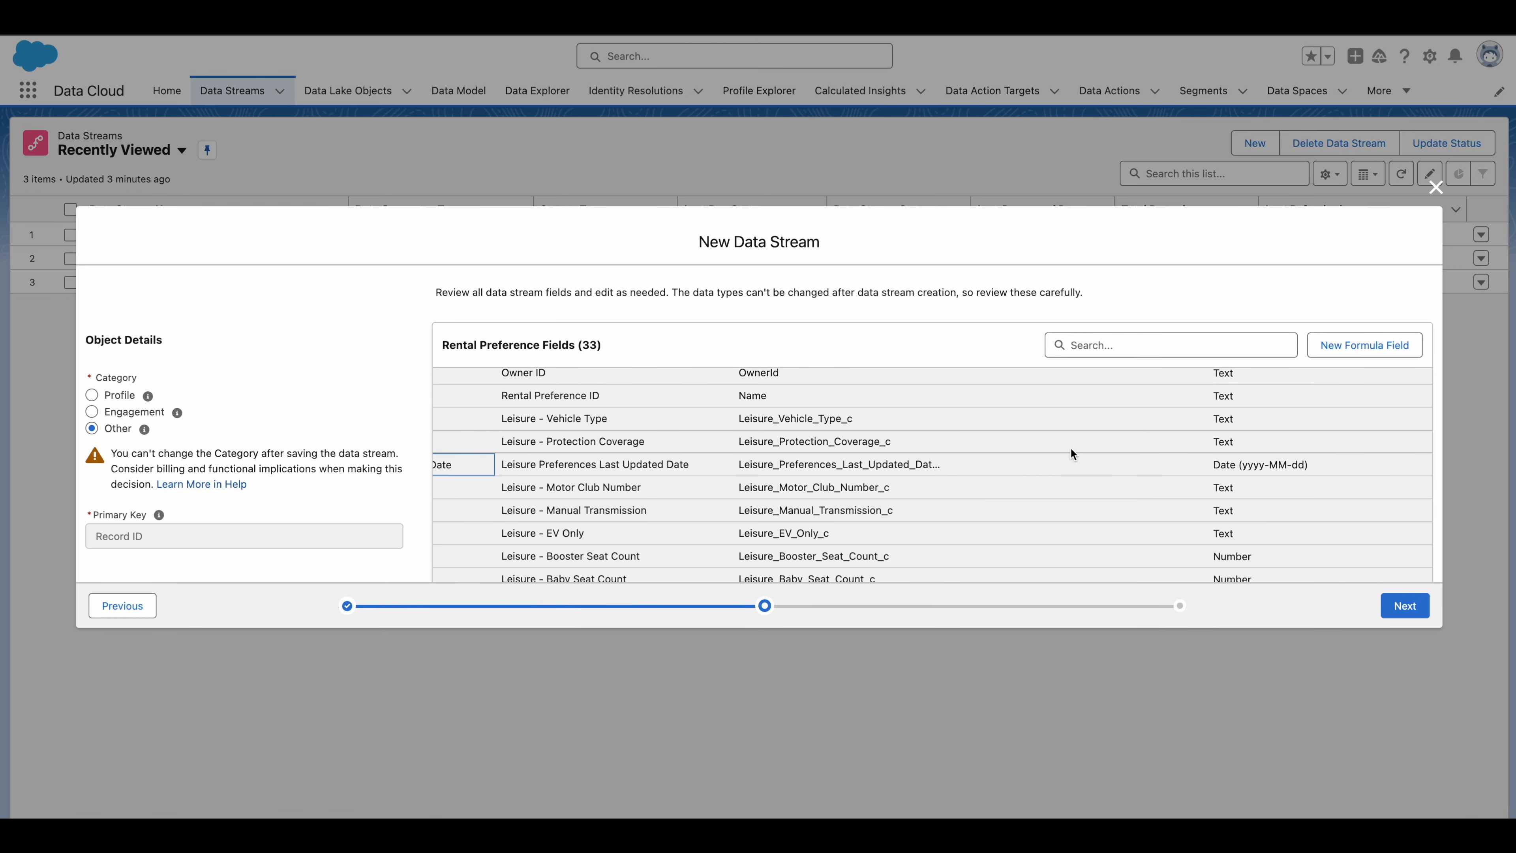
pyautogui.hscroll(-5, 1071, 453)
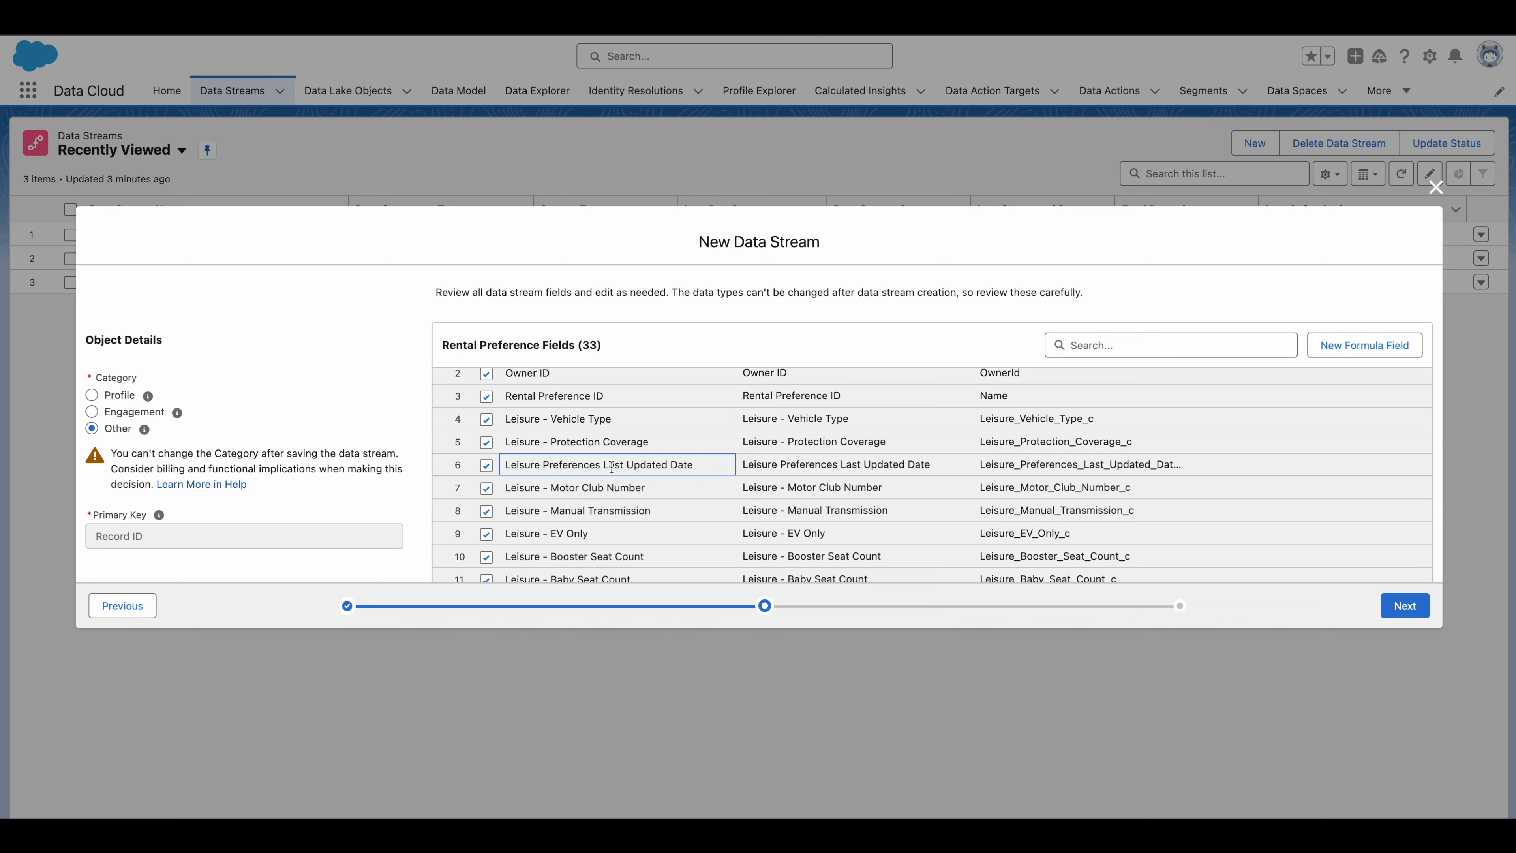
pyautogui.scroll(-5, 612, 466)
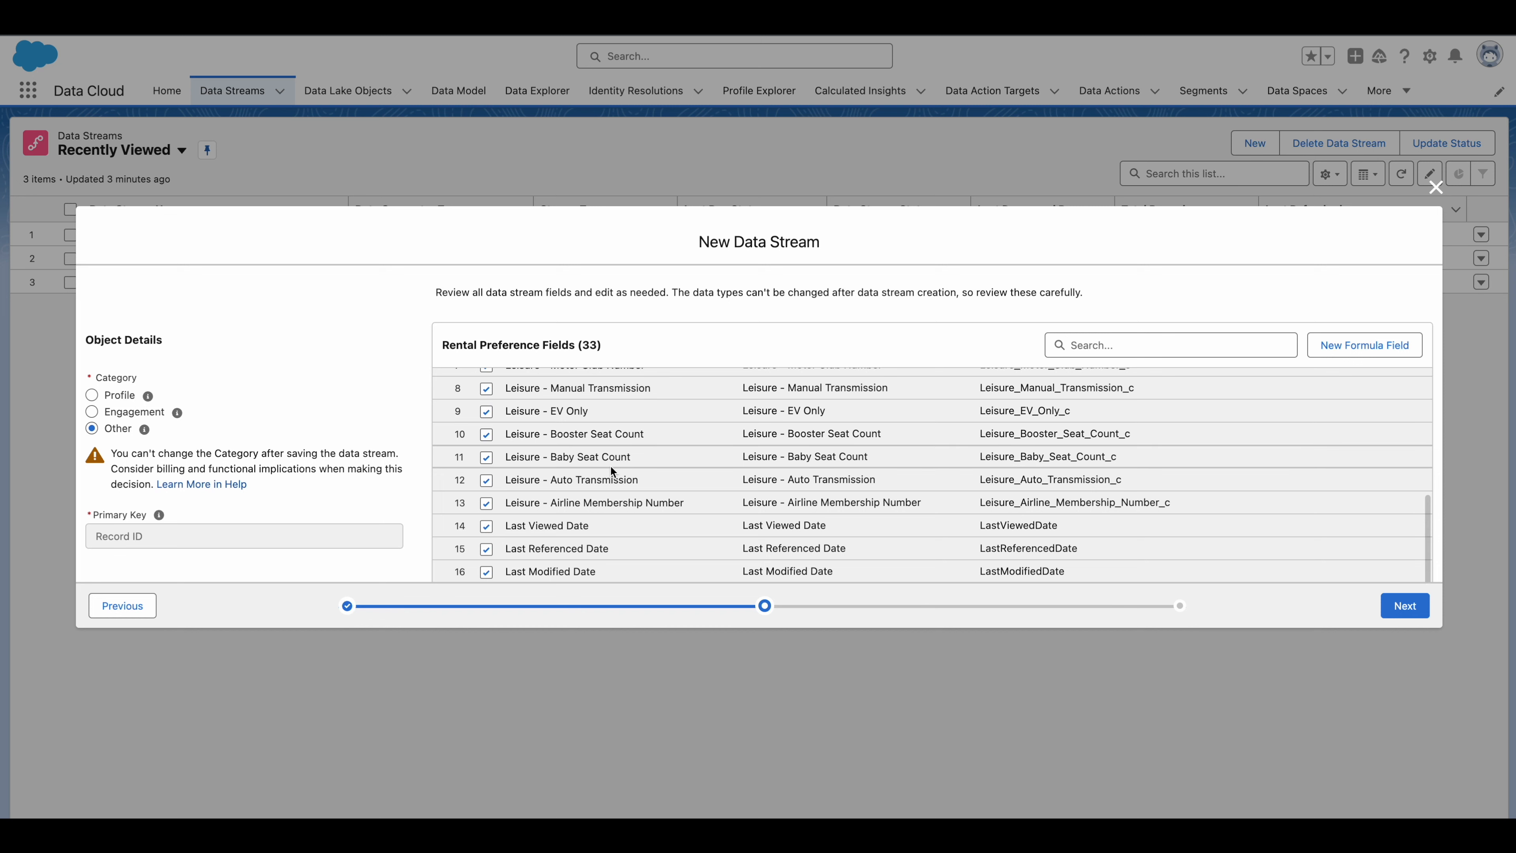
pyautogui.scroll(-5, 611, 467)
pyautogui.scroll(-5, 611, 472)
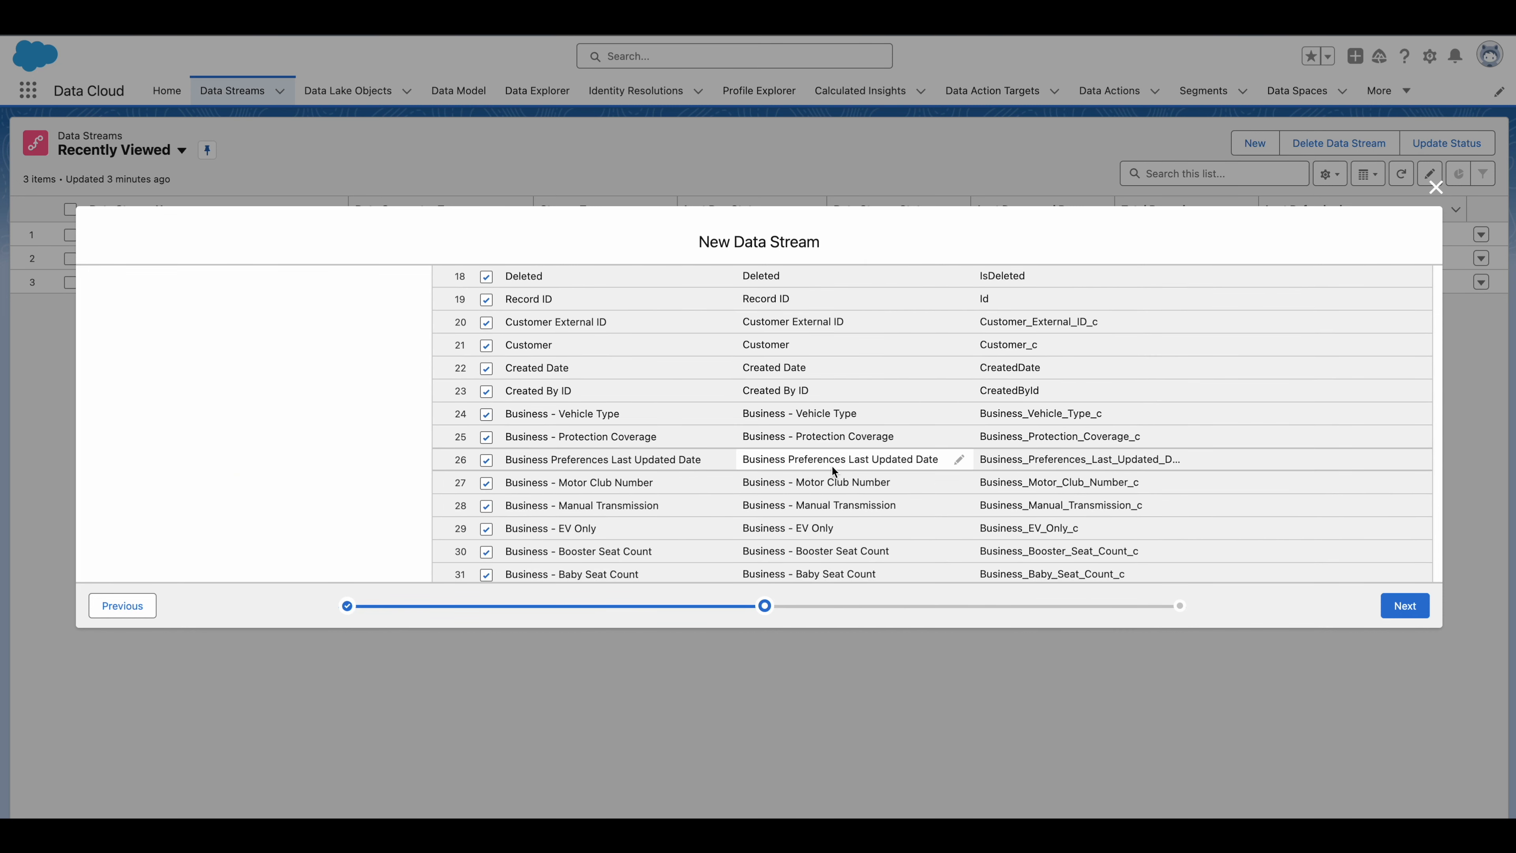
pyautogui.hscroll(5, 842, 465)
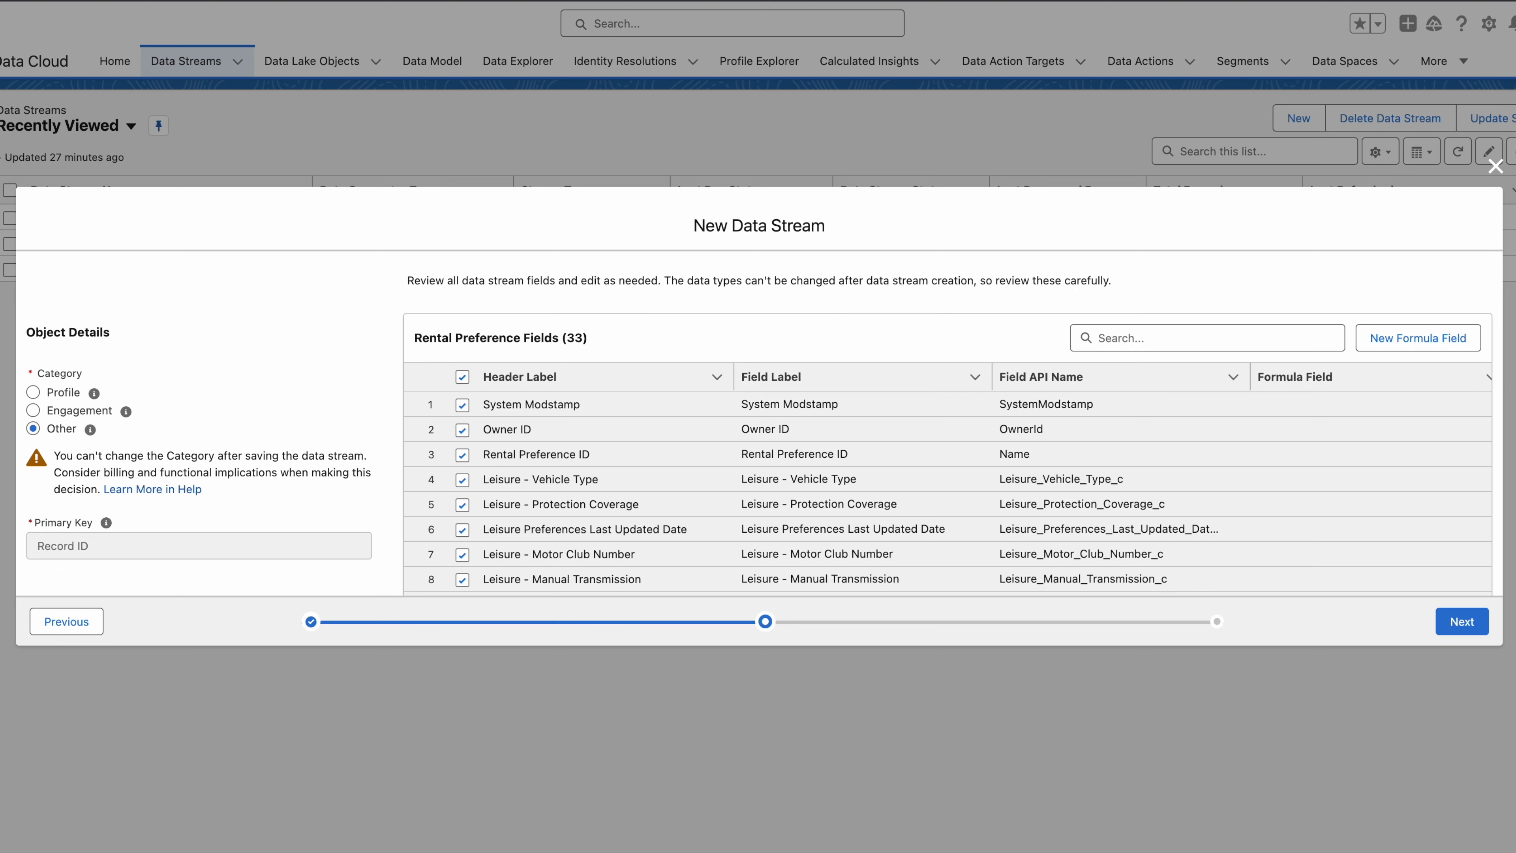
pyautogui.click(614, 526)
pyautogui.doubleClick(610, 503)
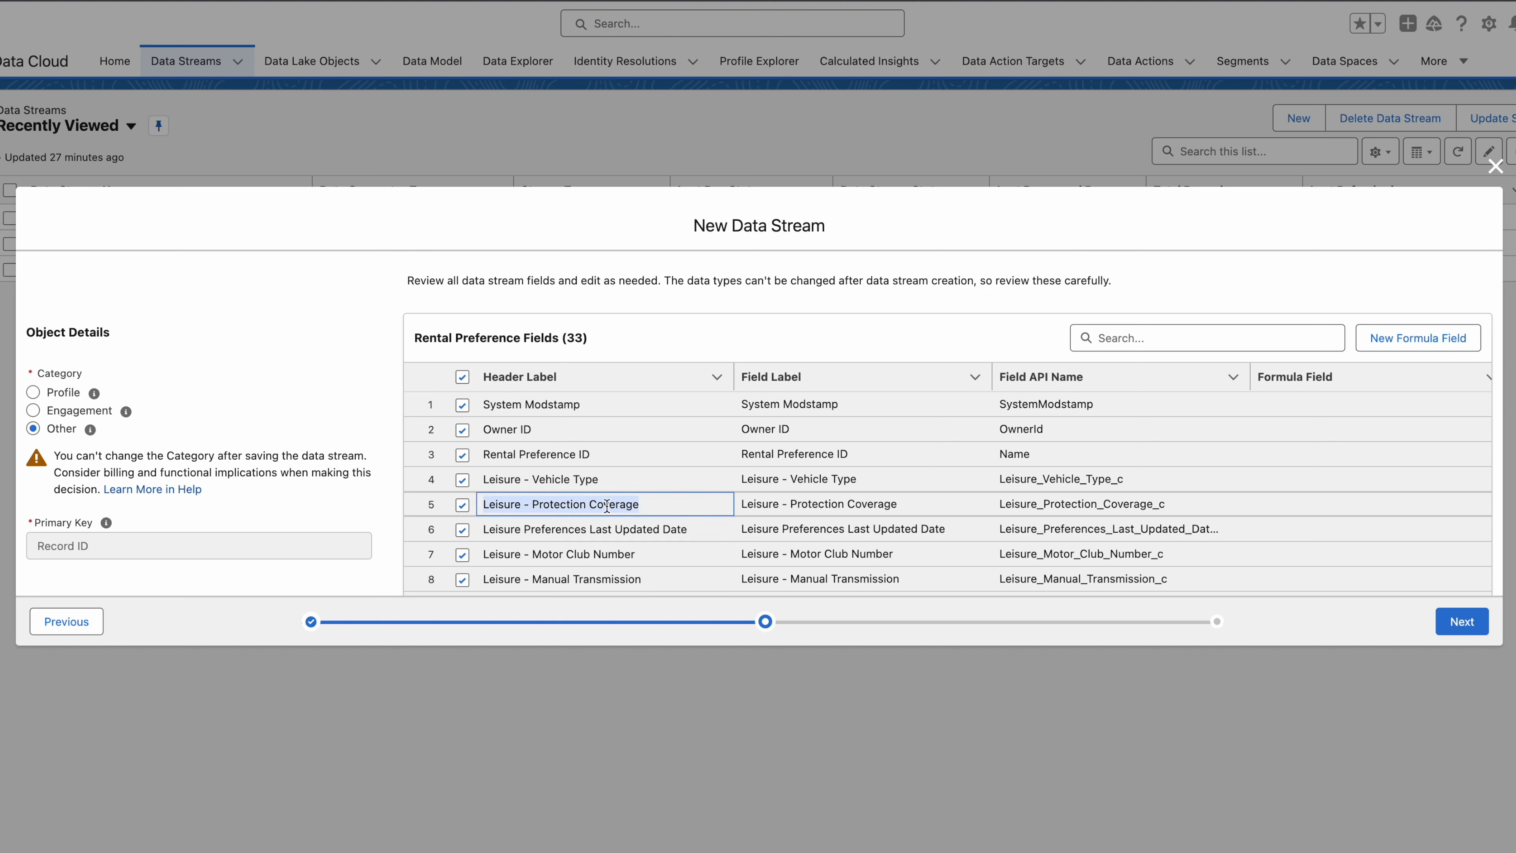
# Rename the Leisure - Protection Coverage field label to "Leisure - Protection Coverage - source" and copy the added suffix.
pyautogui.click(977, 505)
pyautogui.write('- ')
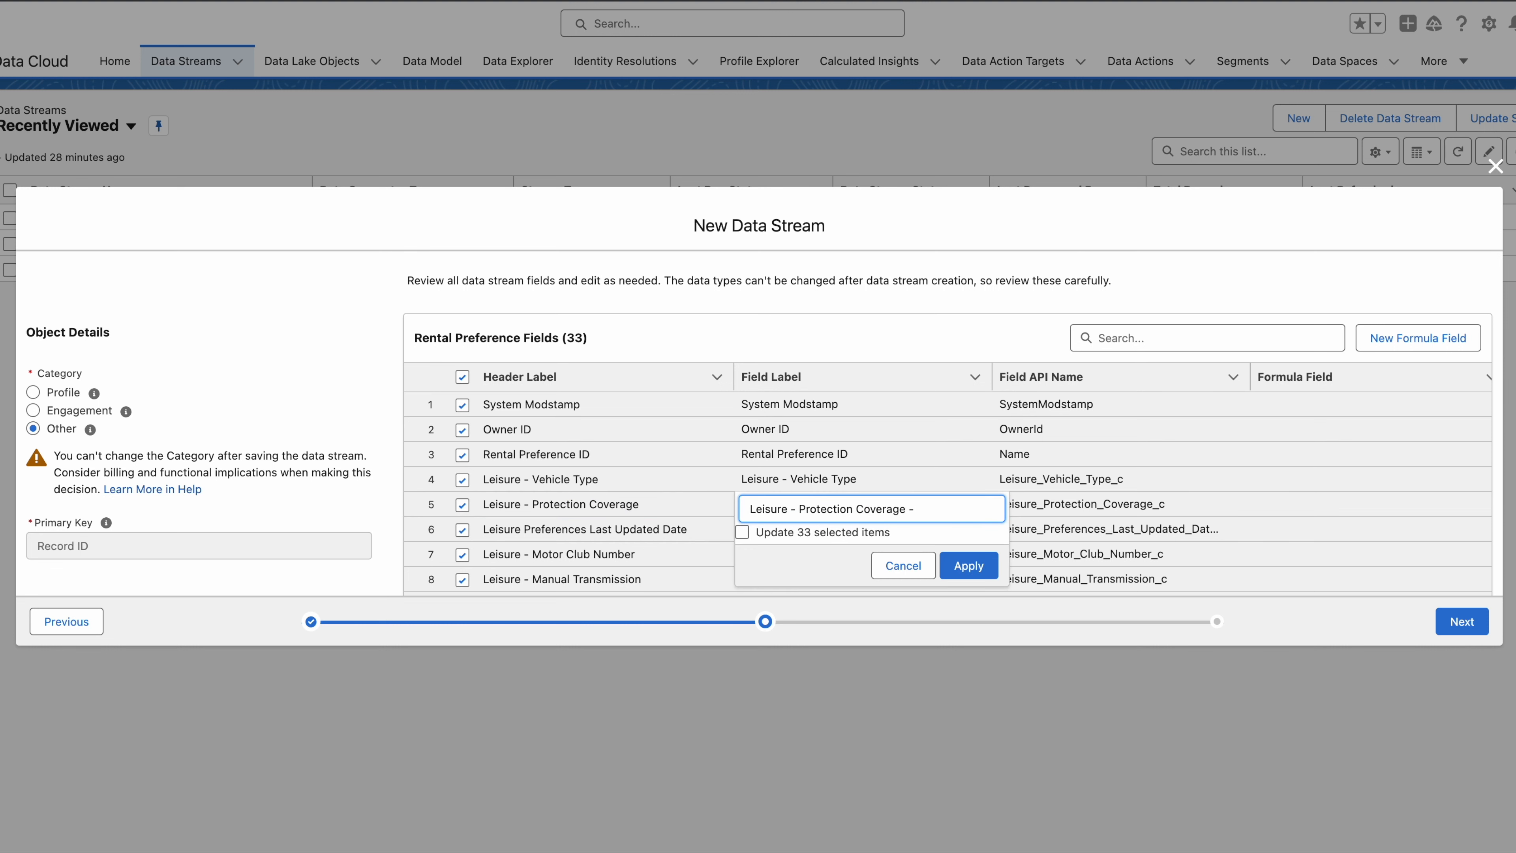
pyautogui.write('source')
pyautogui.moveTo(906, 508); pyautogui.dragTo(963, 508)
pyautogui.press('super+c')
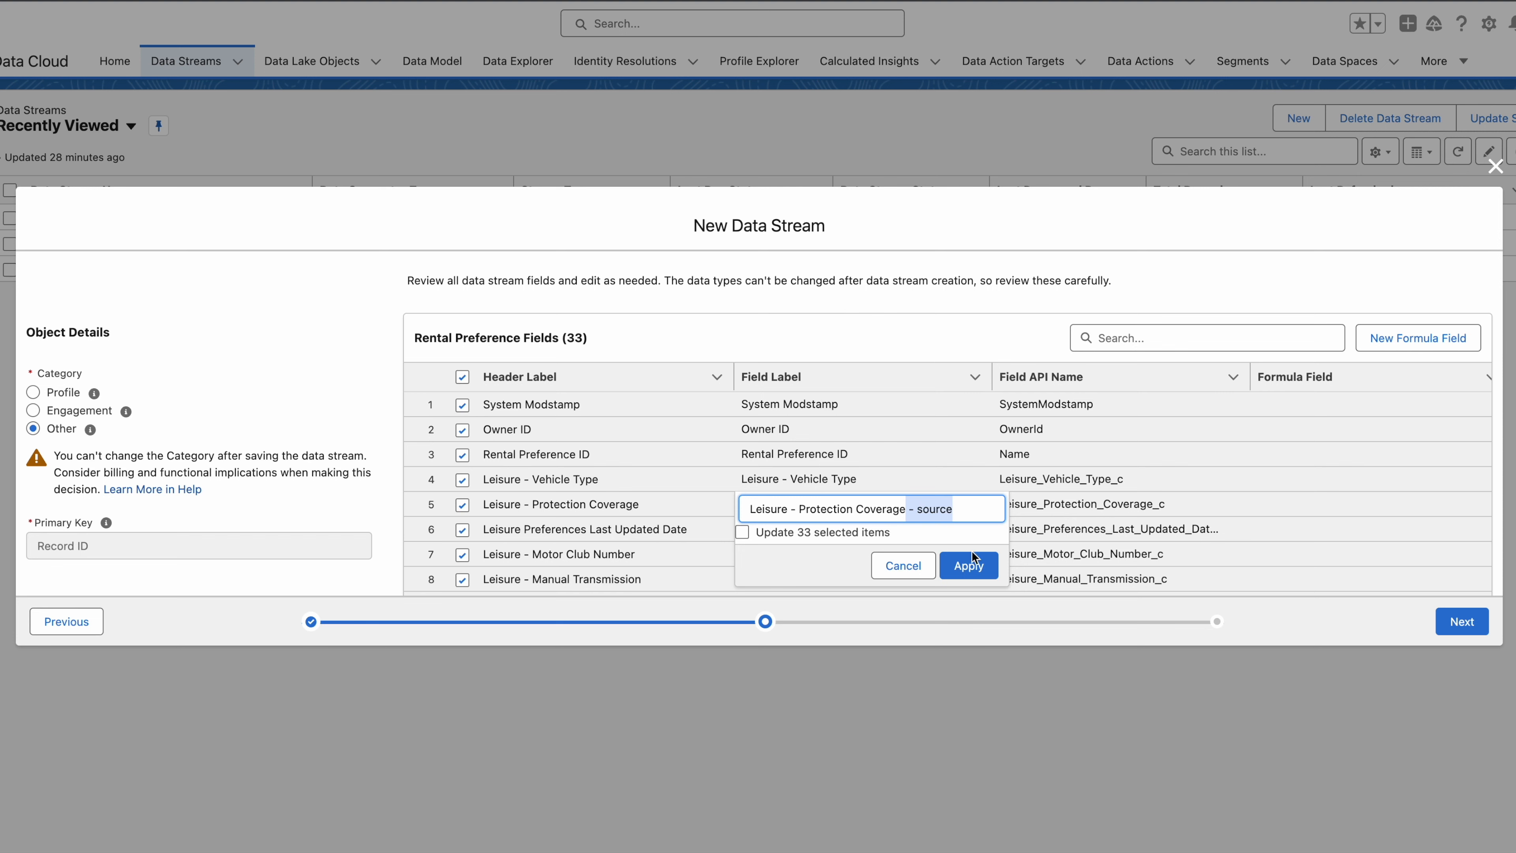
pyautogui.click(967, 565)
# Rename the Business - Protection Coverage field label to "Business - Protection Coverage - source".
pyautogui.scroll(-3, 918, 555)
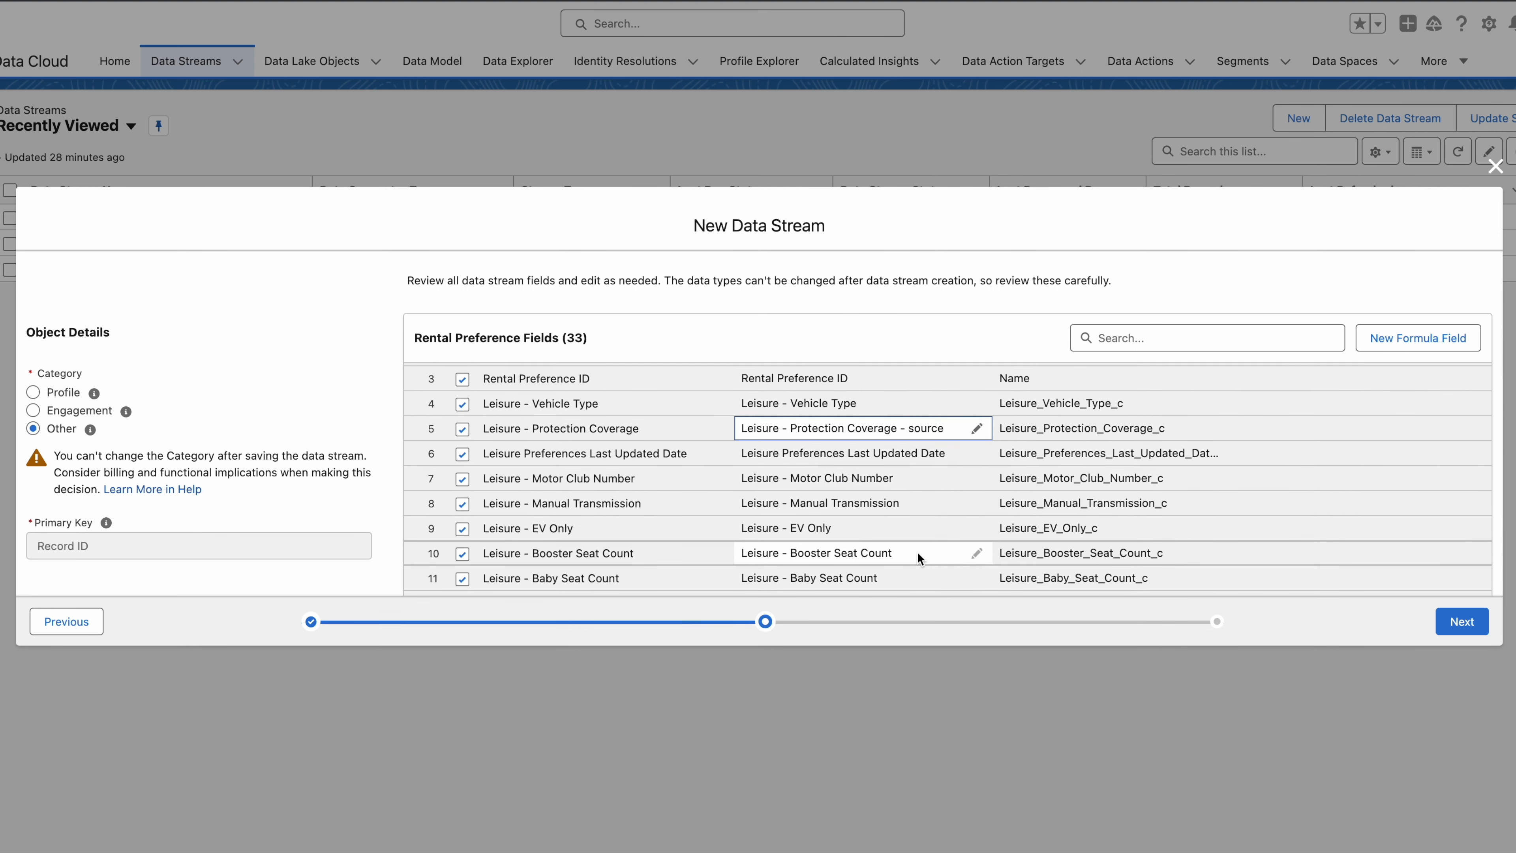
pyautogui.scroll(-10, 917, 552)
pyautogui.click(976, 473)
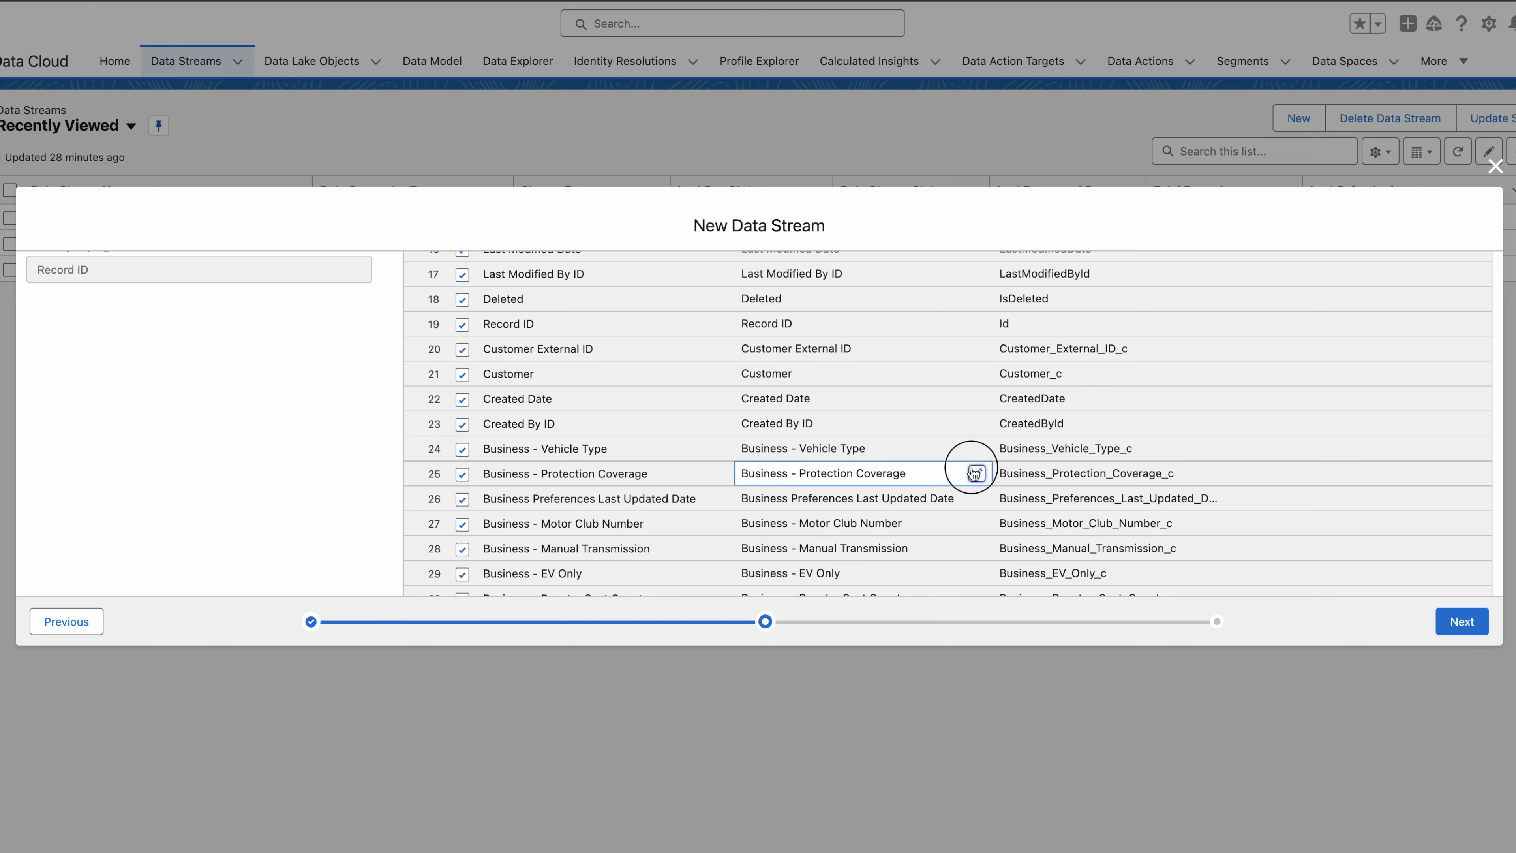
pyautogui.write('- source')
pyautogui.press('super+z')
pyautogui.click(940, 472)
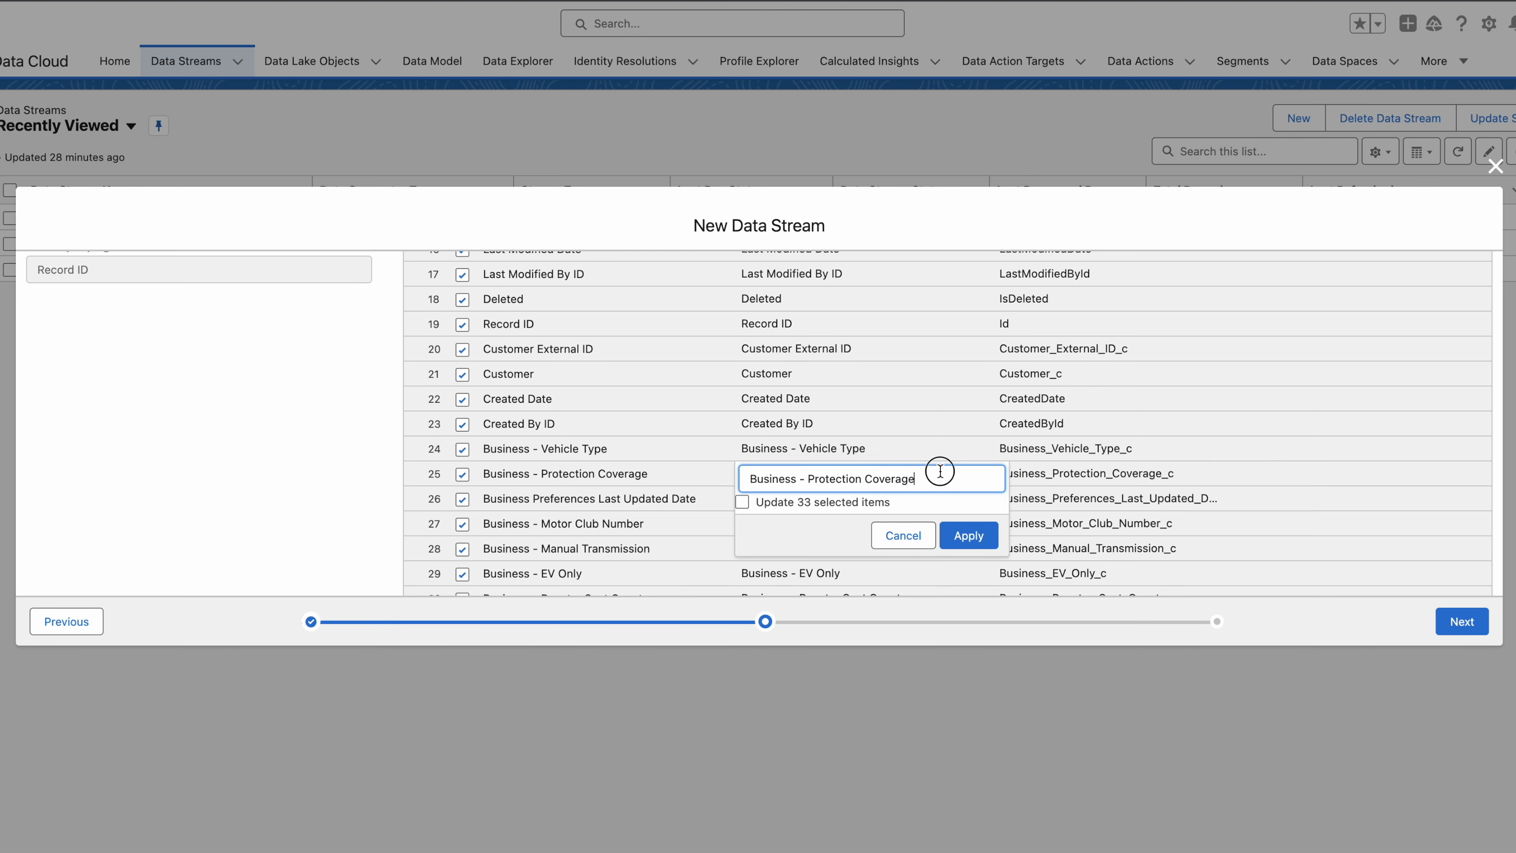
pyautogui.press('super+v')
pyautogui.click(917, 478)
pyautogui.press('BackSpace')
pyautogui.click(979, 536)
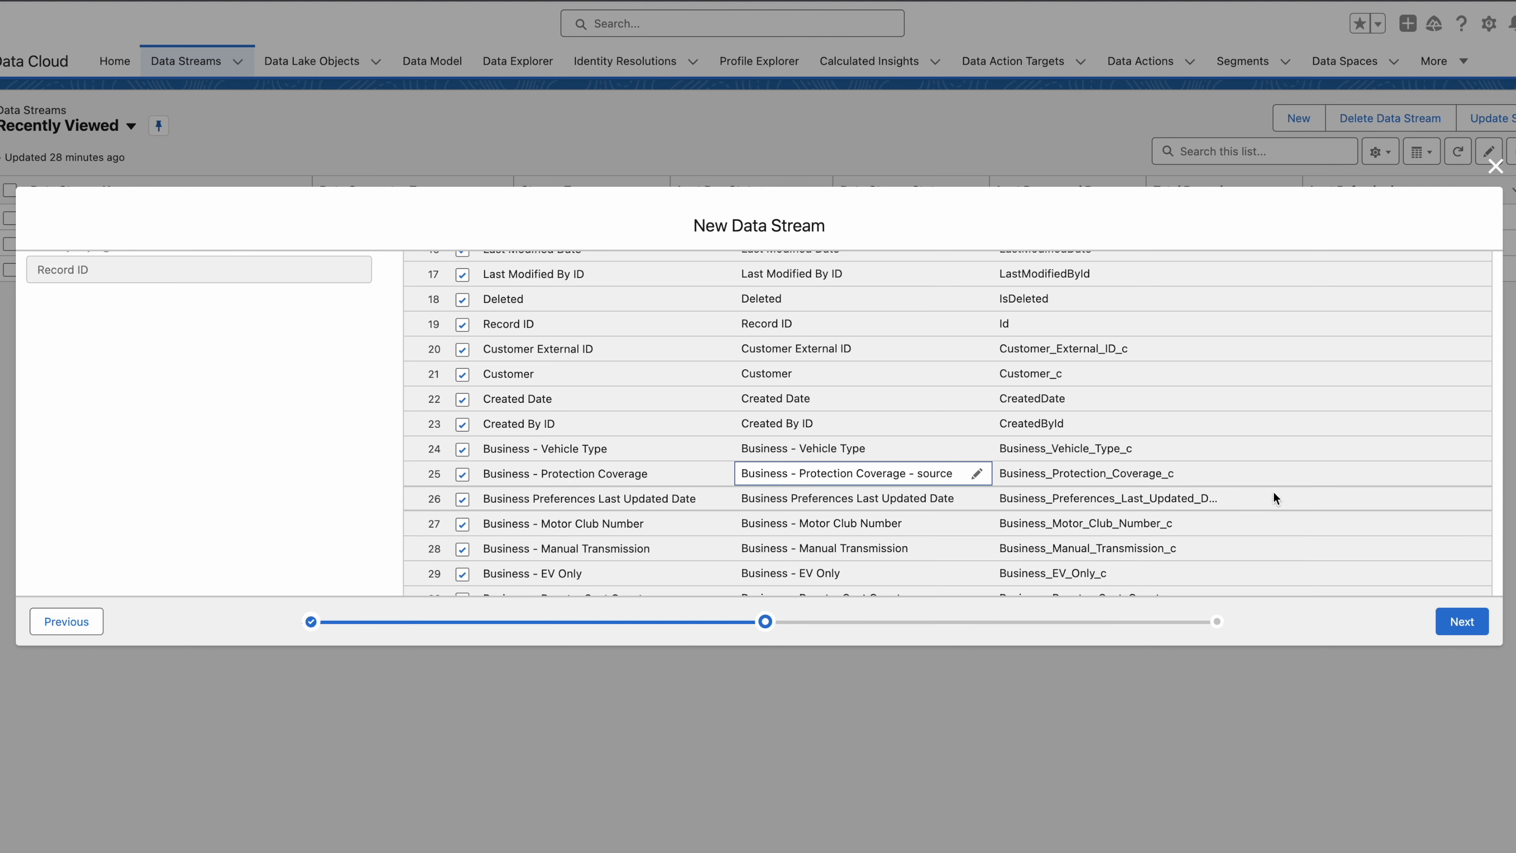
# Start a new formula field labelled "Leisure - Protection Coverage" with the Text return type.
pyautogui.scroll(10, 1275, 483)
pyautogui.click(1430, 346)
pyautogui.click(241, 323)
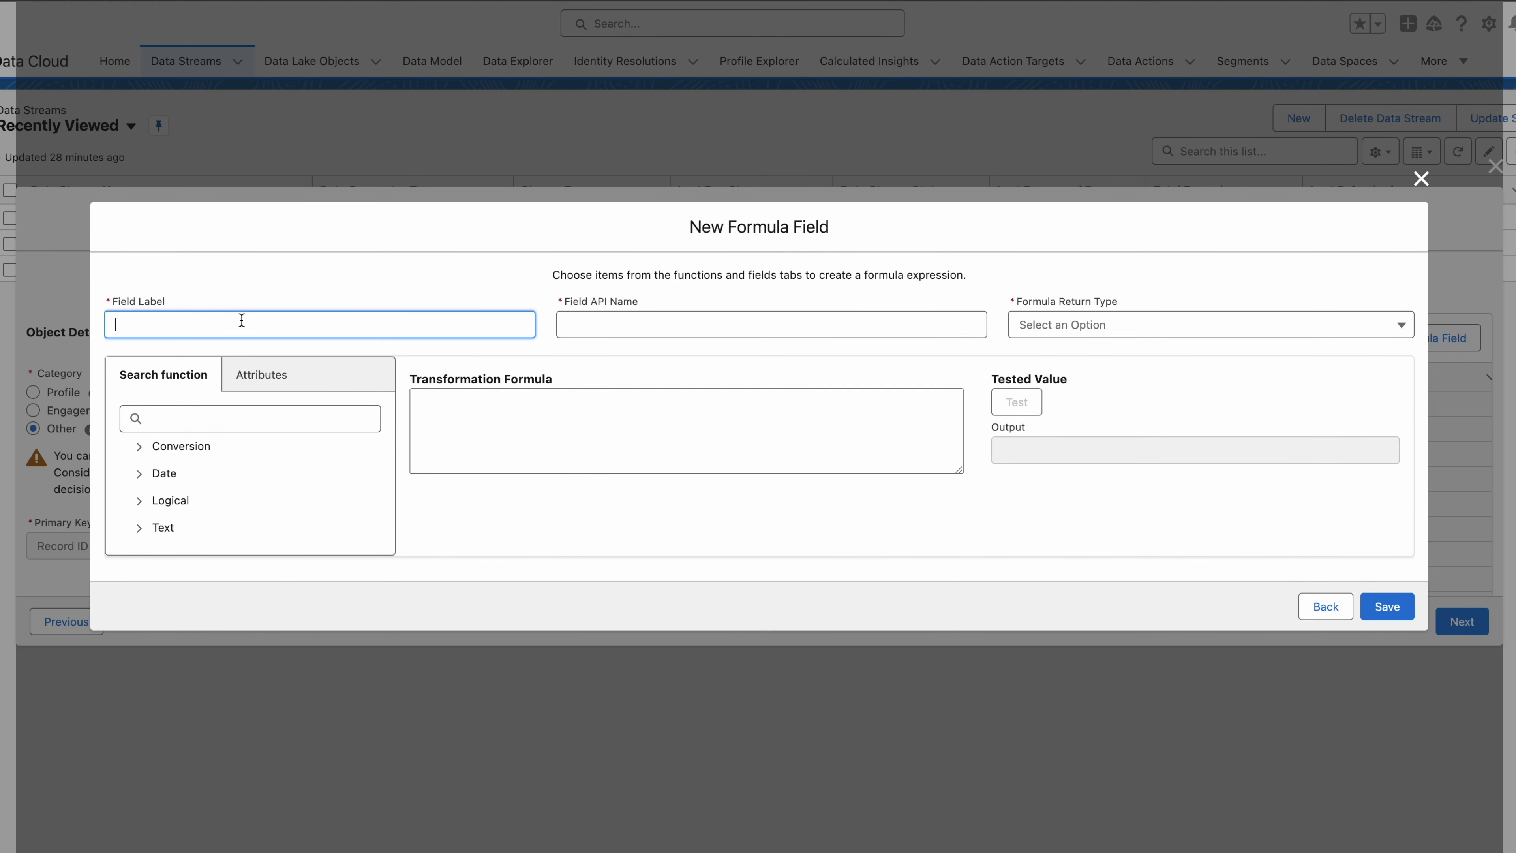
pyautogui.write('Leisure - Protection Coverage')
pyautogui.click(1141, 324)
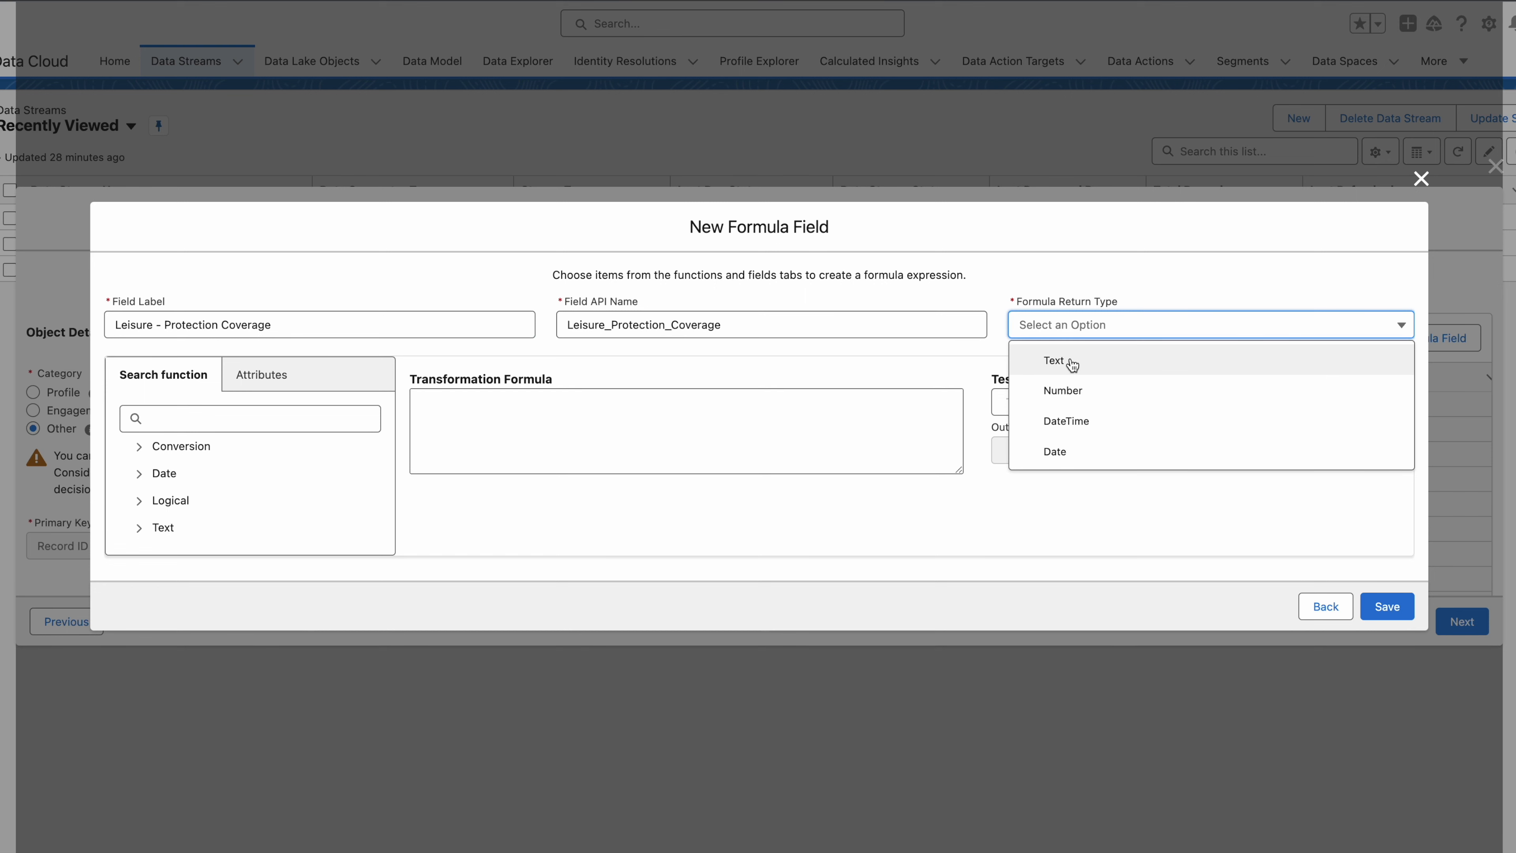
pyautogui.click(1071, 364)
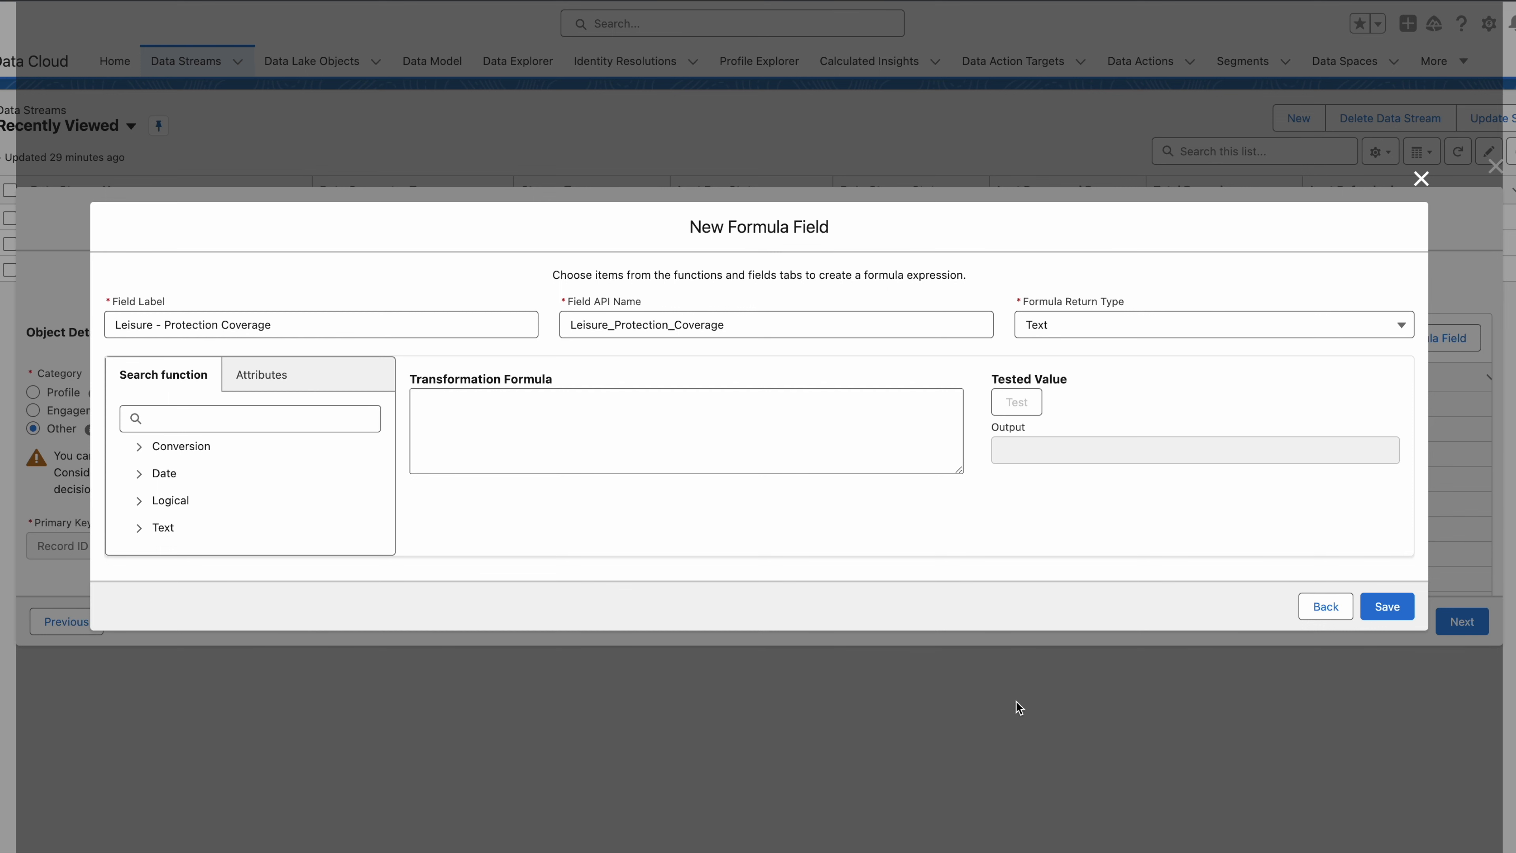
# Enter the transformation formula IF(ISEMPTY(sourceField['Leisure_Protection_Coverage__c']), "NONE", sourceField['Leisure_Protection_Coverage__c']).
pyautogui.click(660, 423)
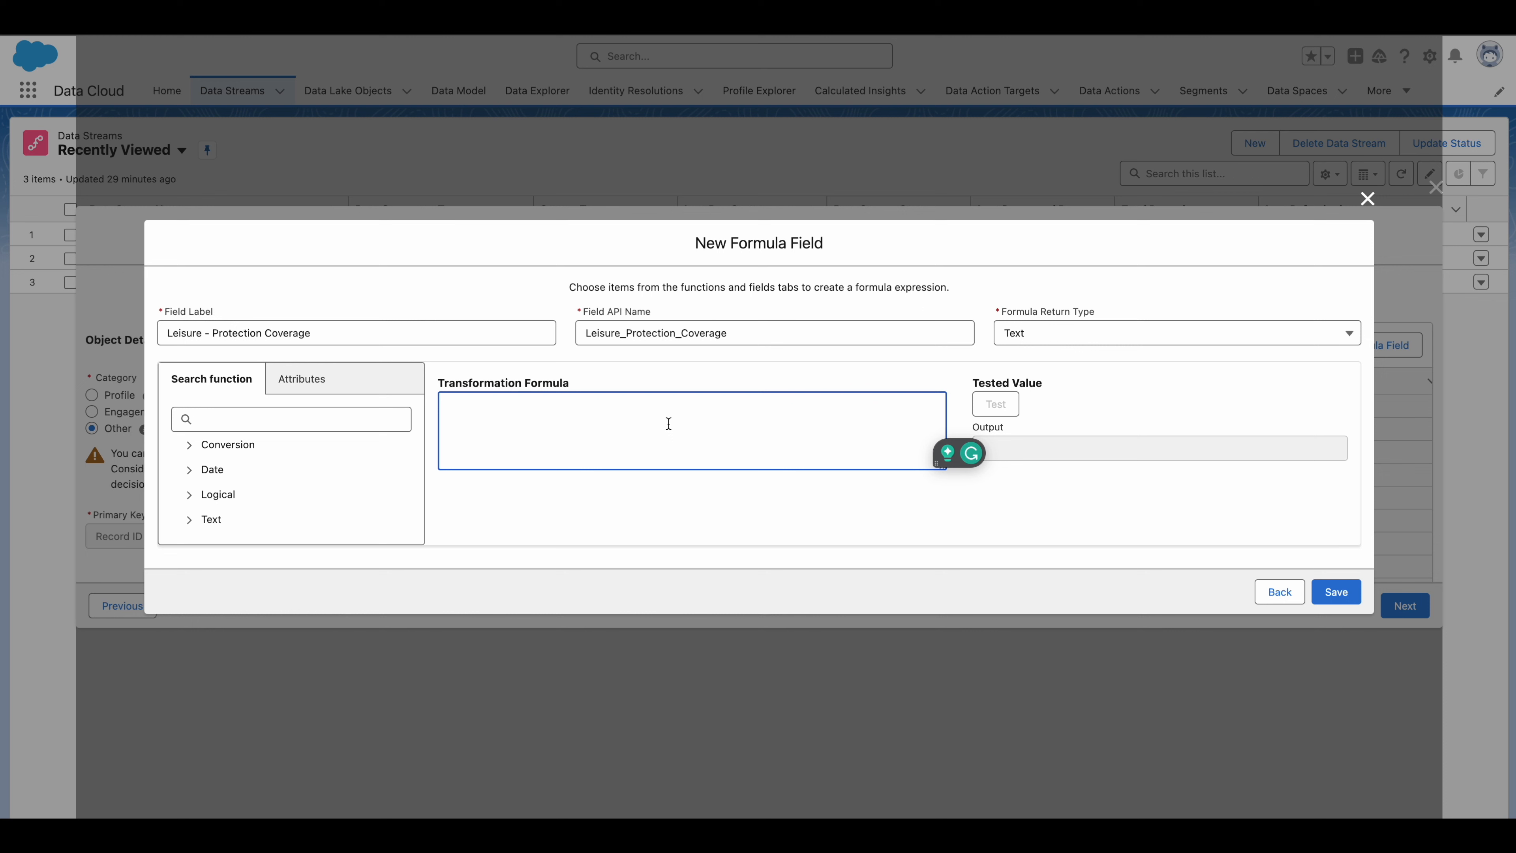
pyautogui.write('IF(ISEMPTY(sourceField[\'Leisure_Protection_Coverage__c\']), "NONE", sourceField[\'Leisure_Protection_Coverage__c\'])')
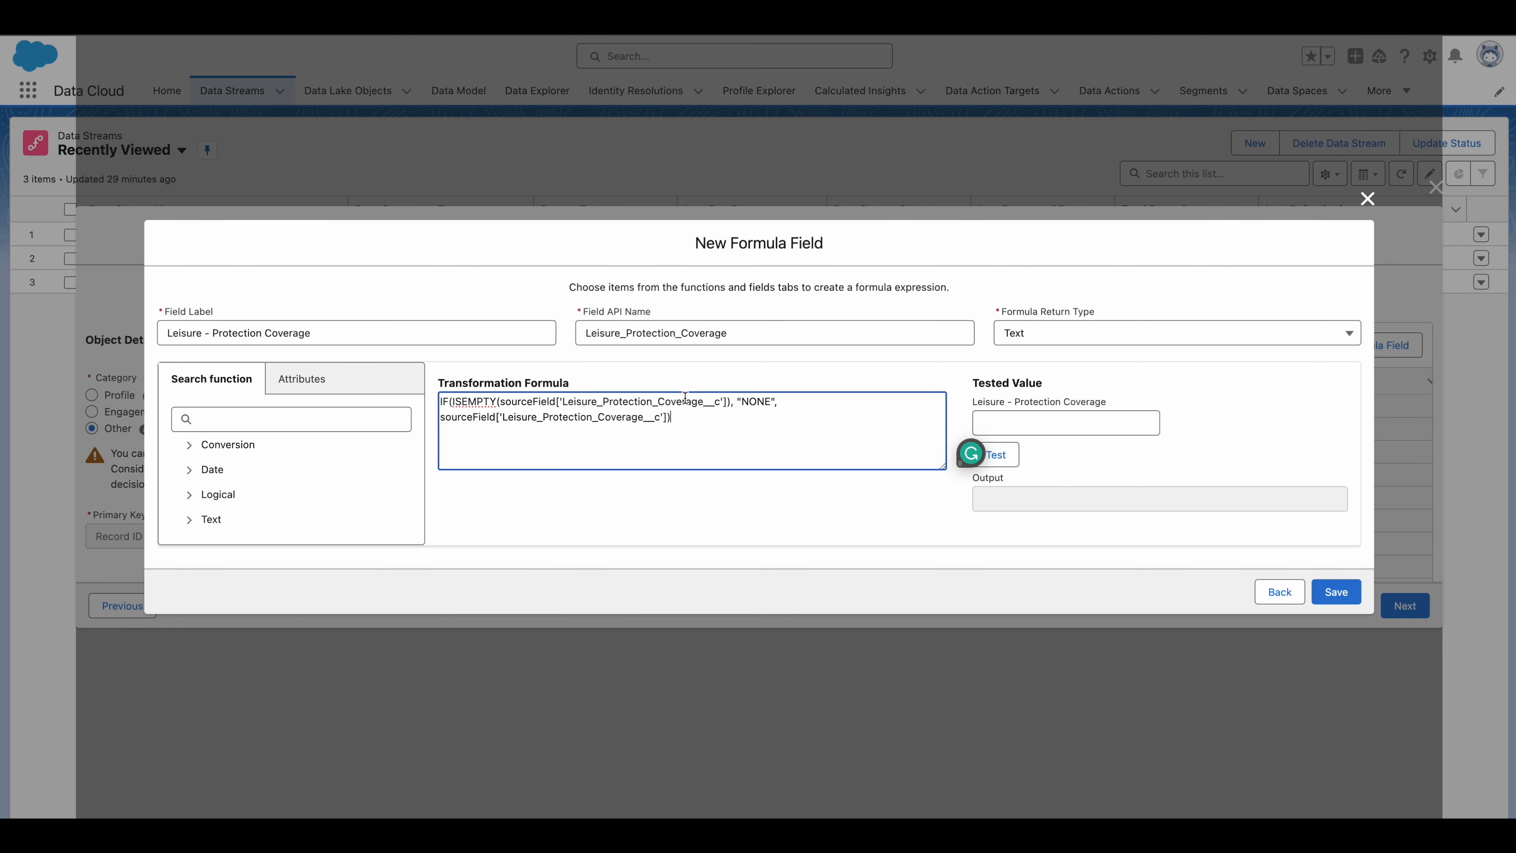
pyautogui.doubleClick(766, 400)
pyautogui.click(893, 442)
pyautogui.click(1037, 465)
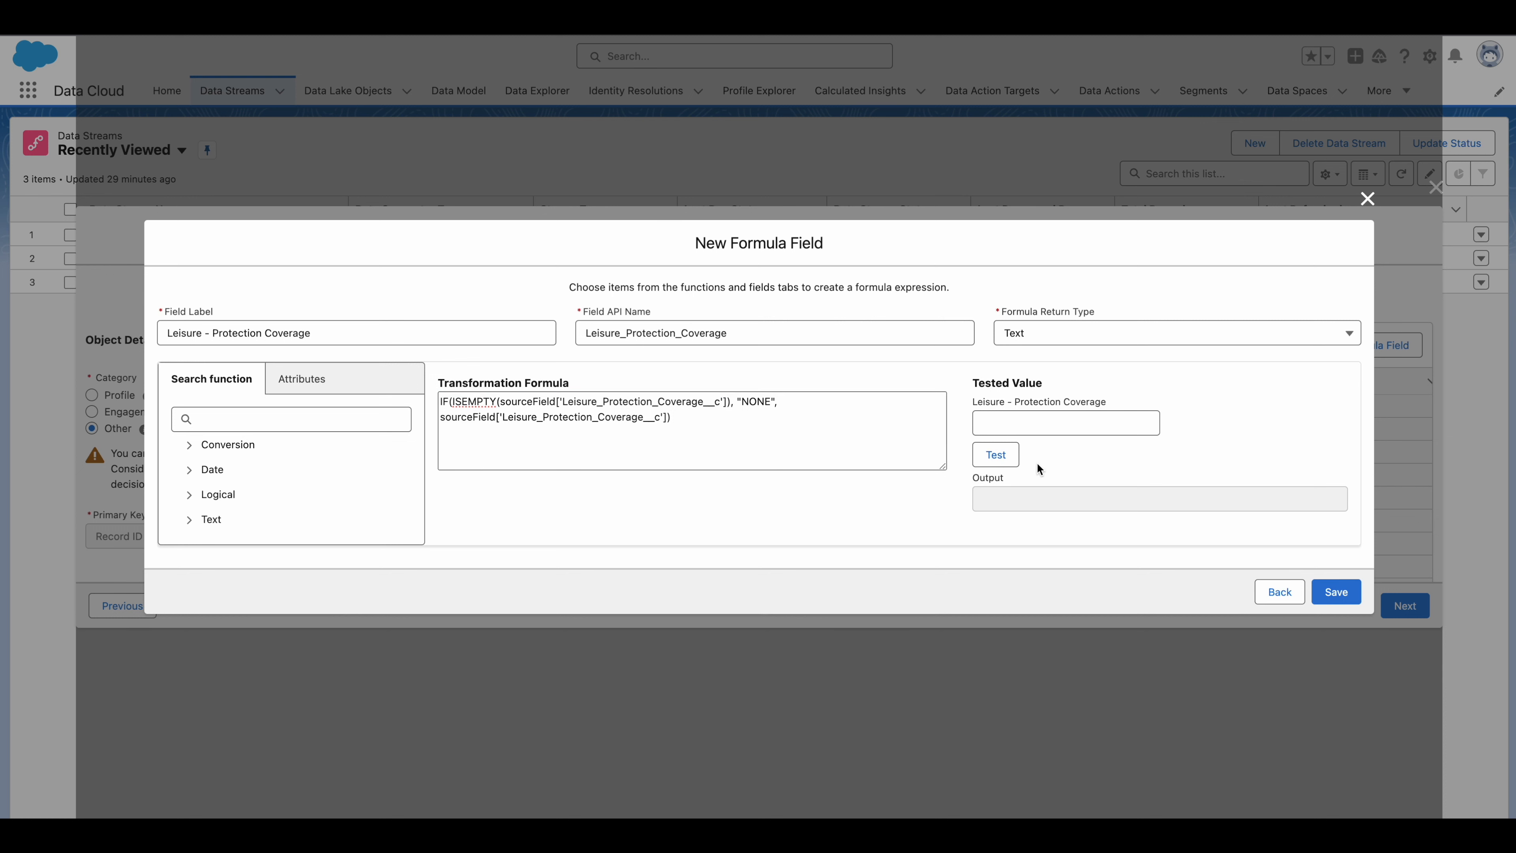
# Test the formula with the Leisure - Protection Coverage value "dsf" and again with an empty value.
pyautogui.click(1036, 423)
pyautogui.write('dsf')
pyautogui.click(1013, 459)
pyautogui.doubleClick(994, 423)
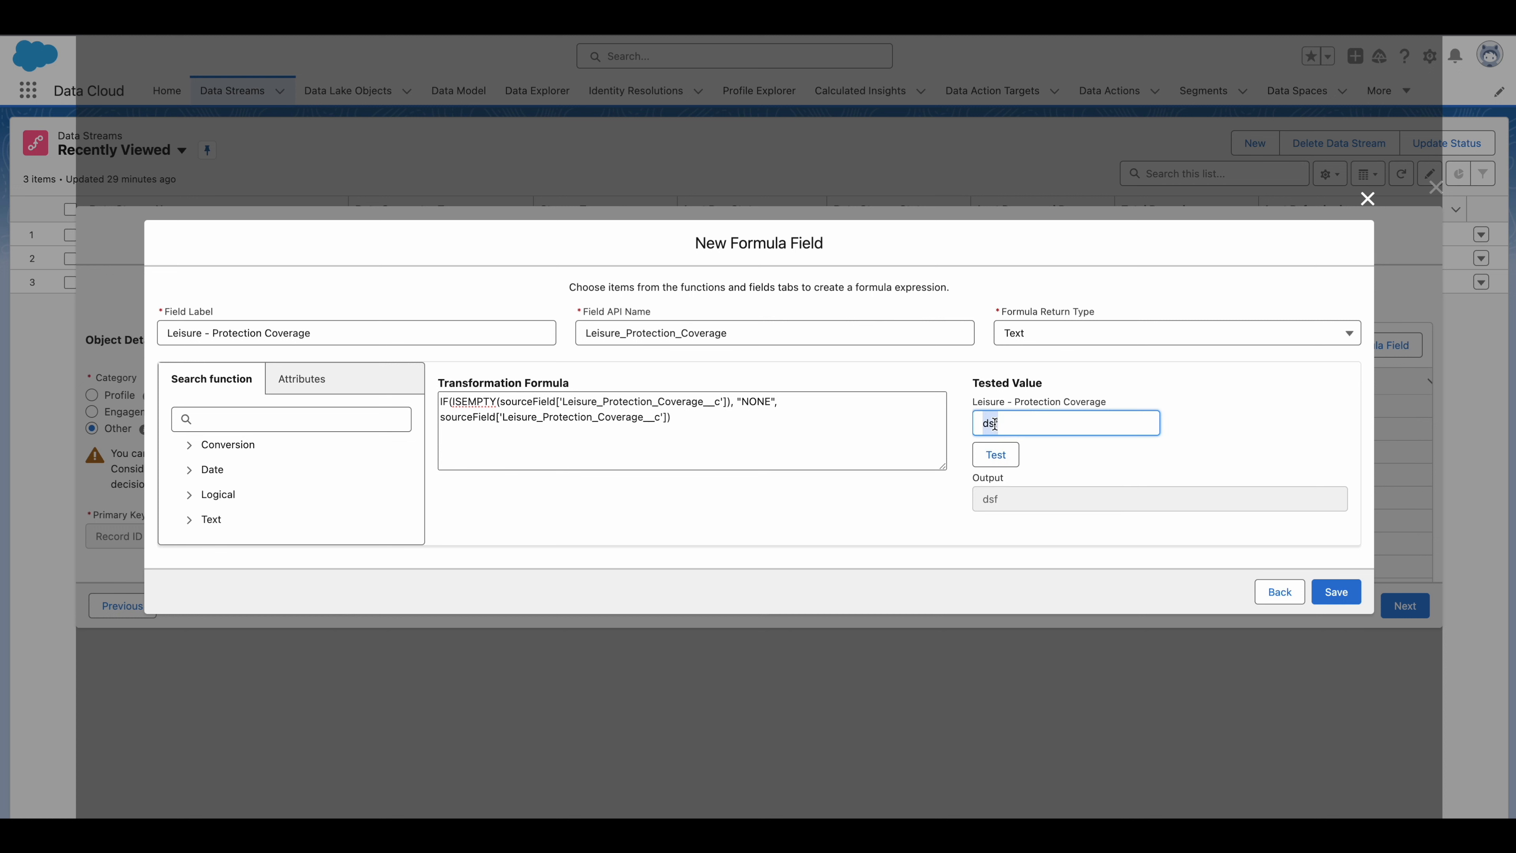
pyautogui.press('BackSpace')
pyautogui.click(996, 455)
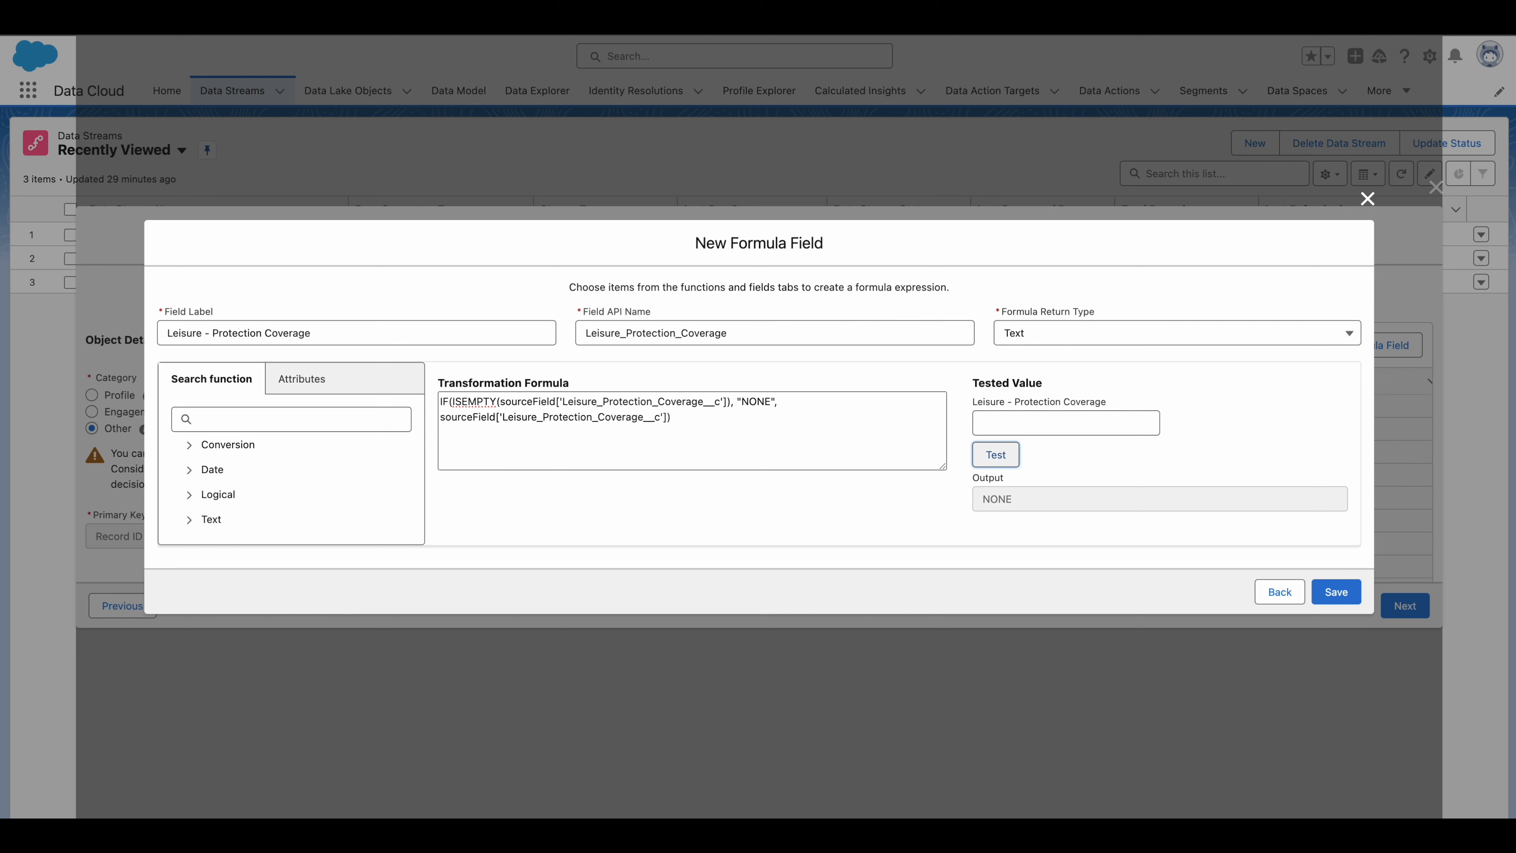
# Append a second formula line: IF(ISEMPTY(sourceField['Business_Protection_Coverage__c']), "NONE", sourceField['Business_Protection_Coverage__c']).
pyautogui.doubleClick(640, 403)
pyautogui.click(711, 421)
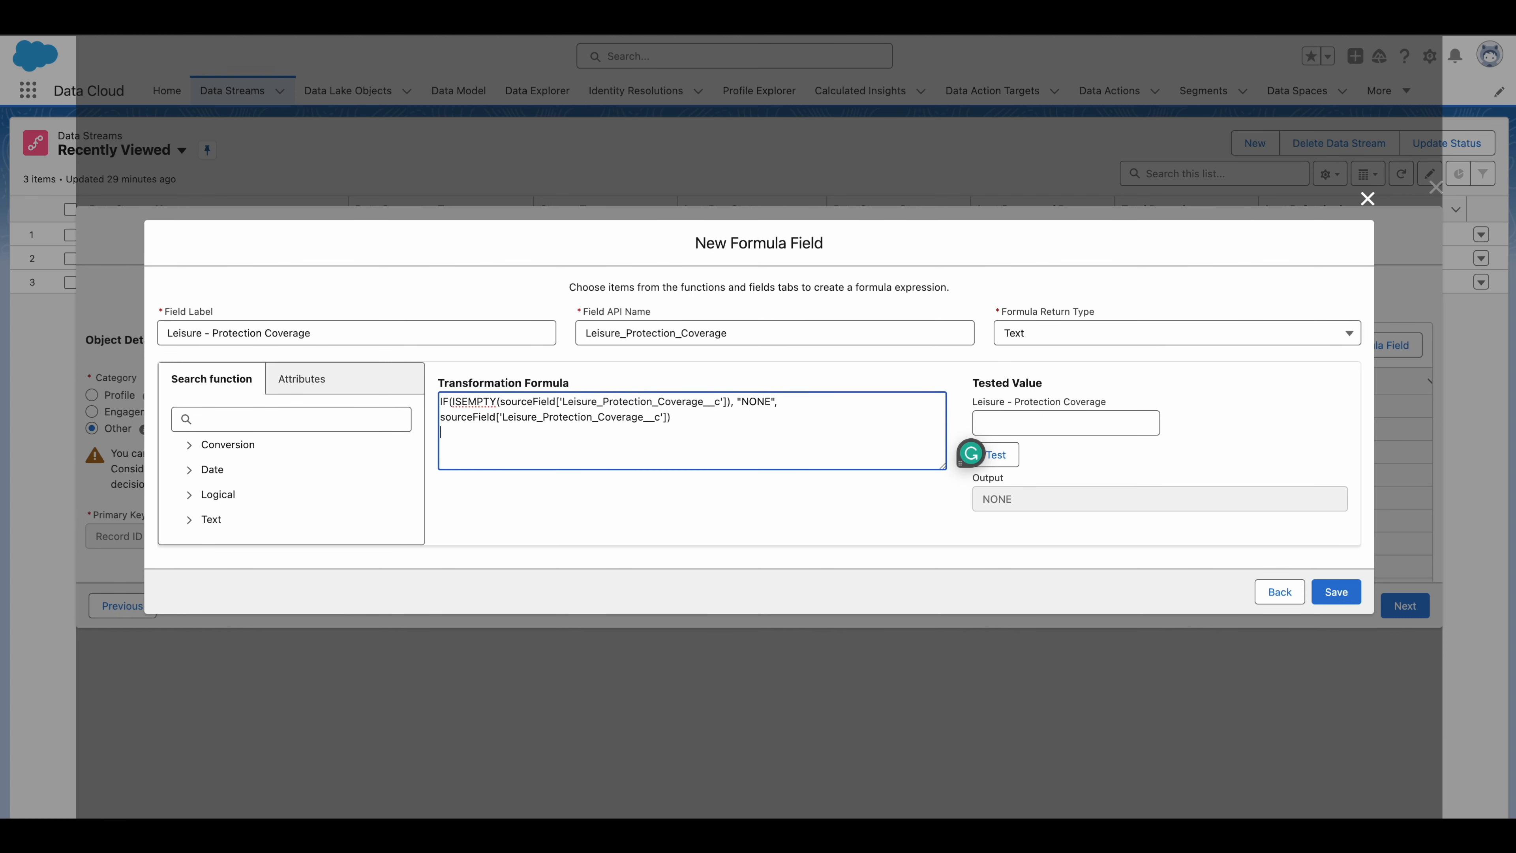
pyautogui.write('IF(ISEMPTY(sourceField[\'Business_Protection_Coverage__c\']), "NONE", sourceField[\'Business_Protection_Coverage__c\'])')
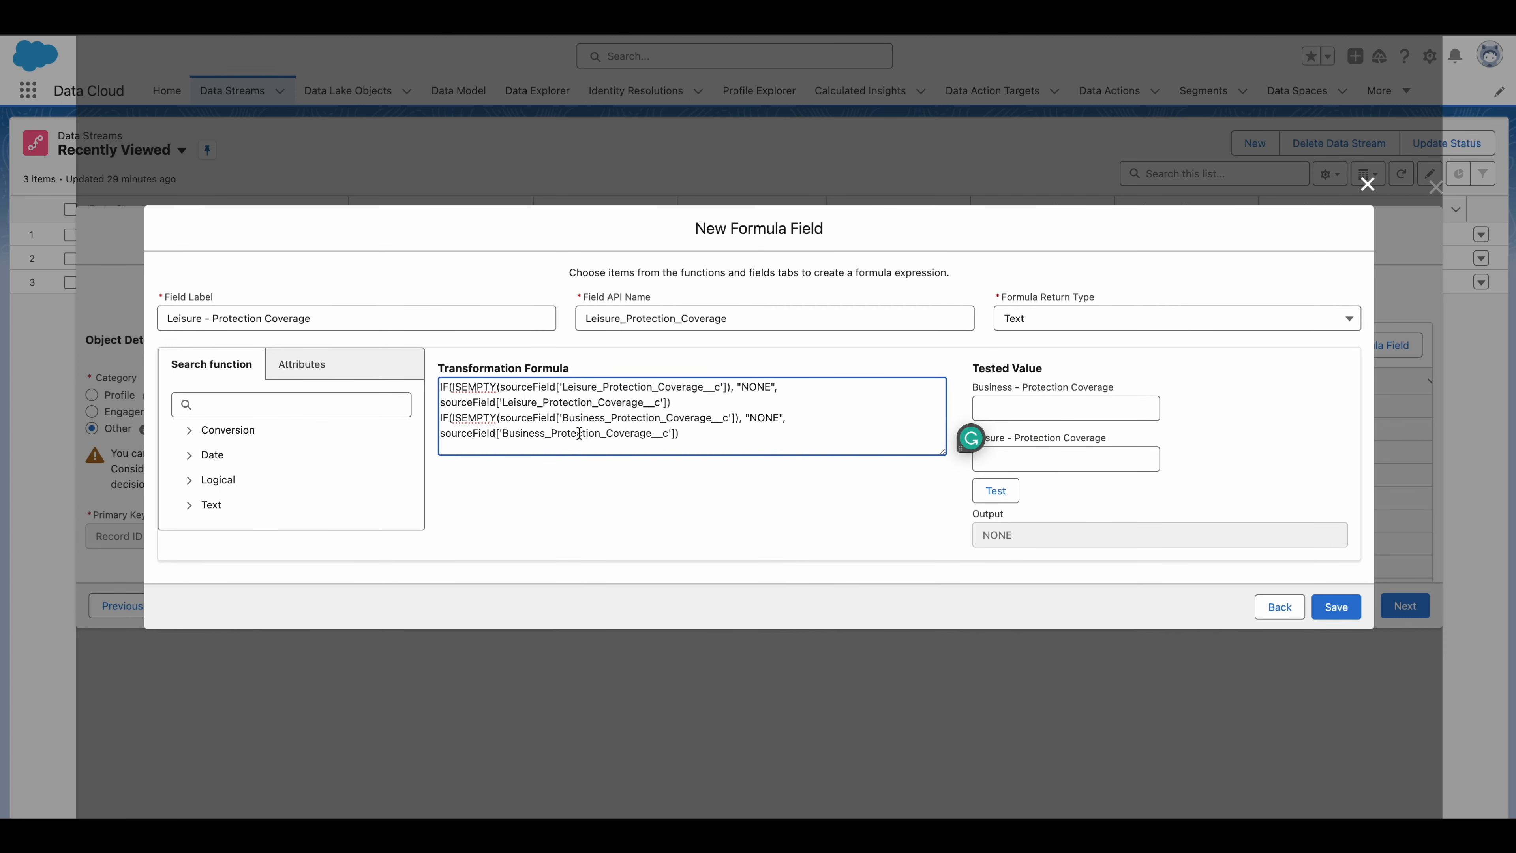
# Test the two-line formula with "ds" as the Leisure - Protection Coverage value and again with both values empty.
pyautogui.click(1093, 395)
pyautogui.click(999, 465)
pyautogui.write('ds')
pyautogui.click(999, 494)
pyautogui.doubleClick(991, 458)
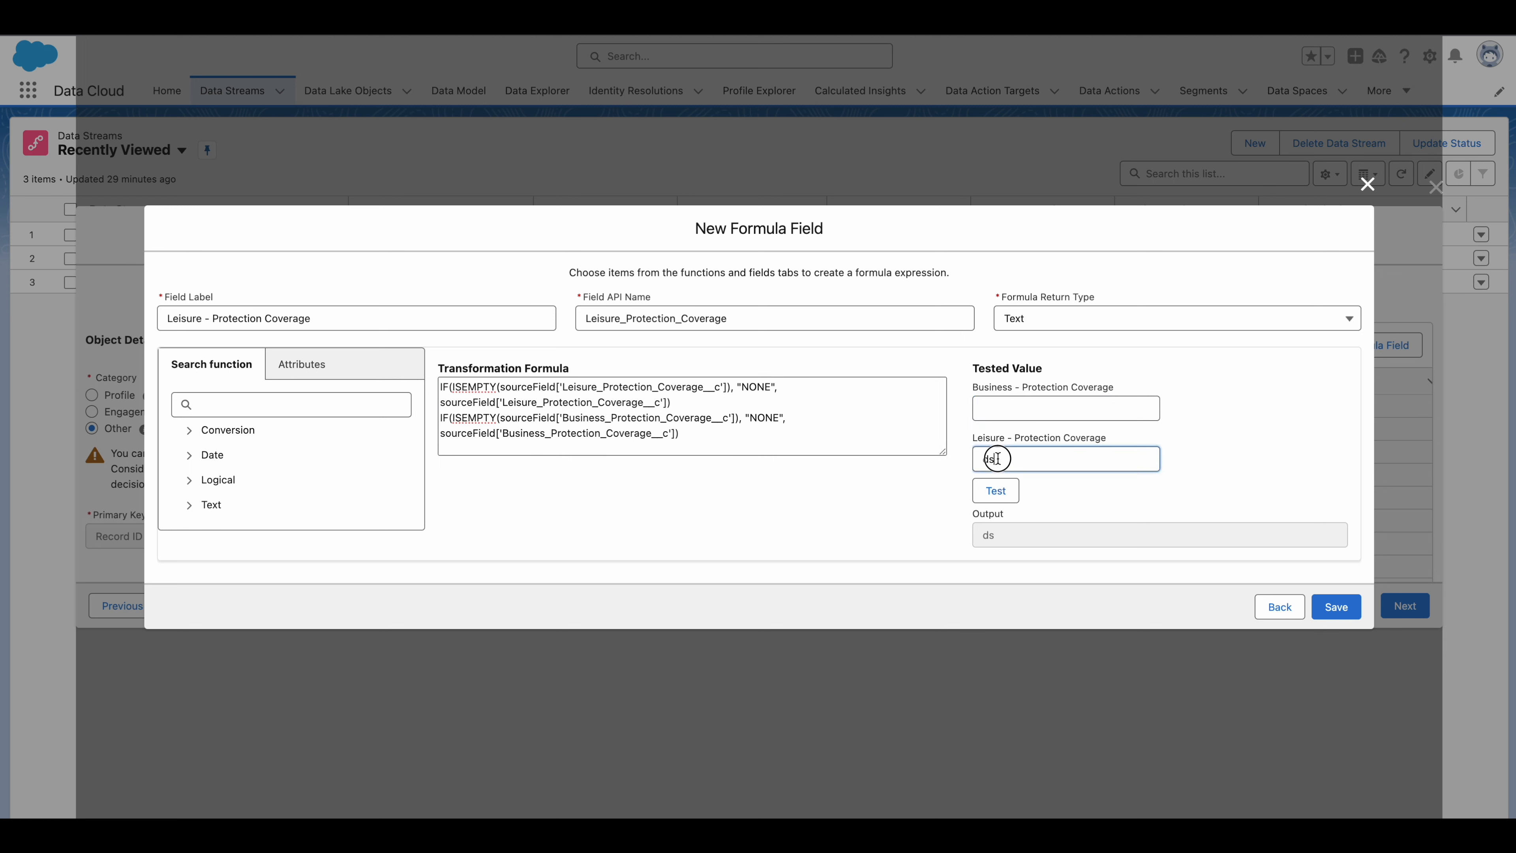
pyautogui.press('BackSpace')
pyautogui.click(995, 491)
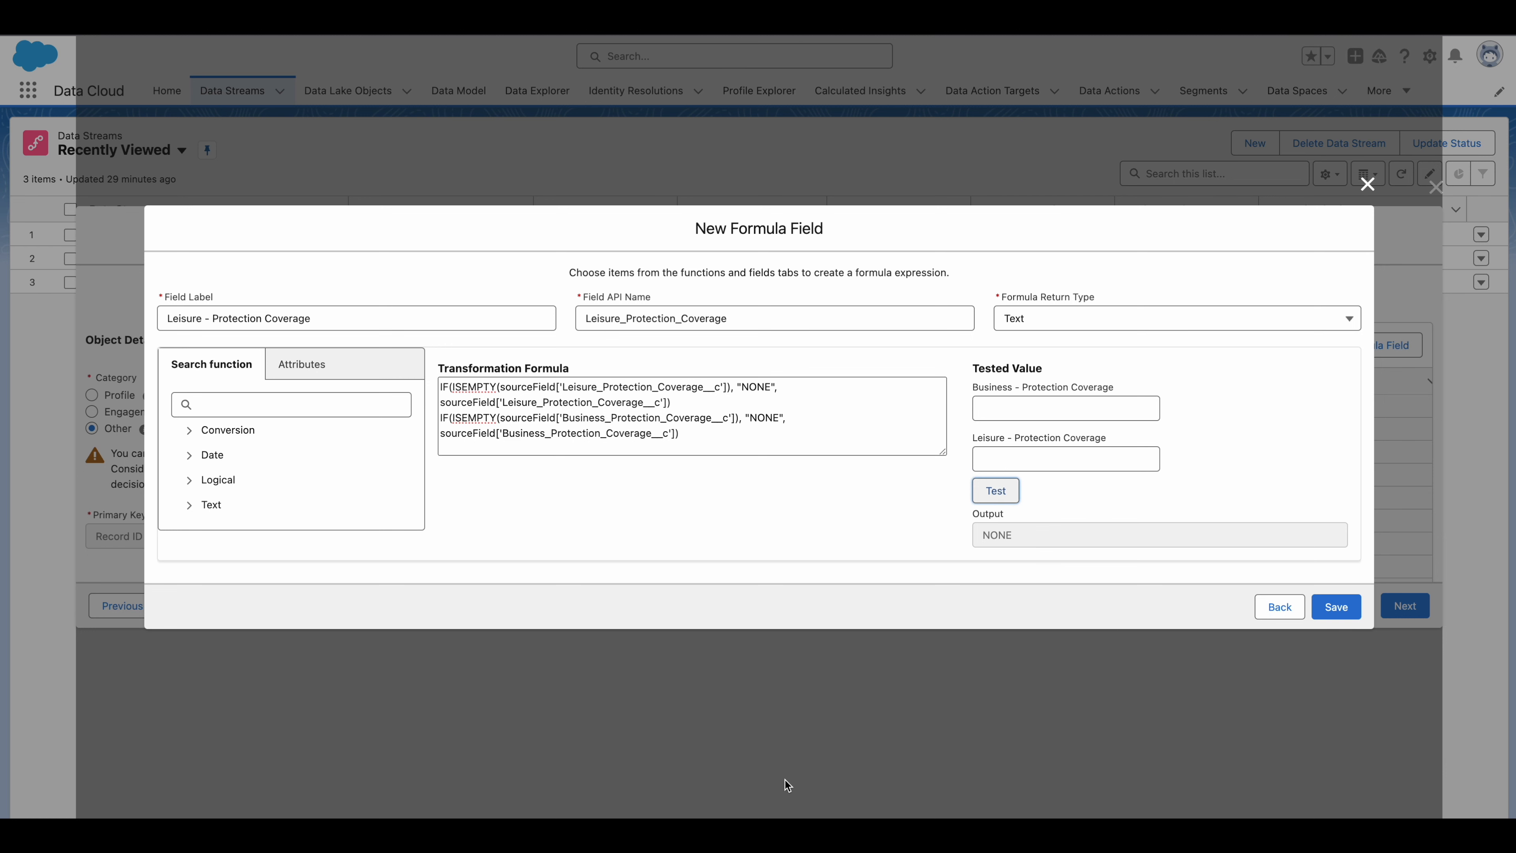
# Save the formula field and deploy the Rental Preference data stream to the default data space.
pyautogui.click(1337, 608)
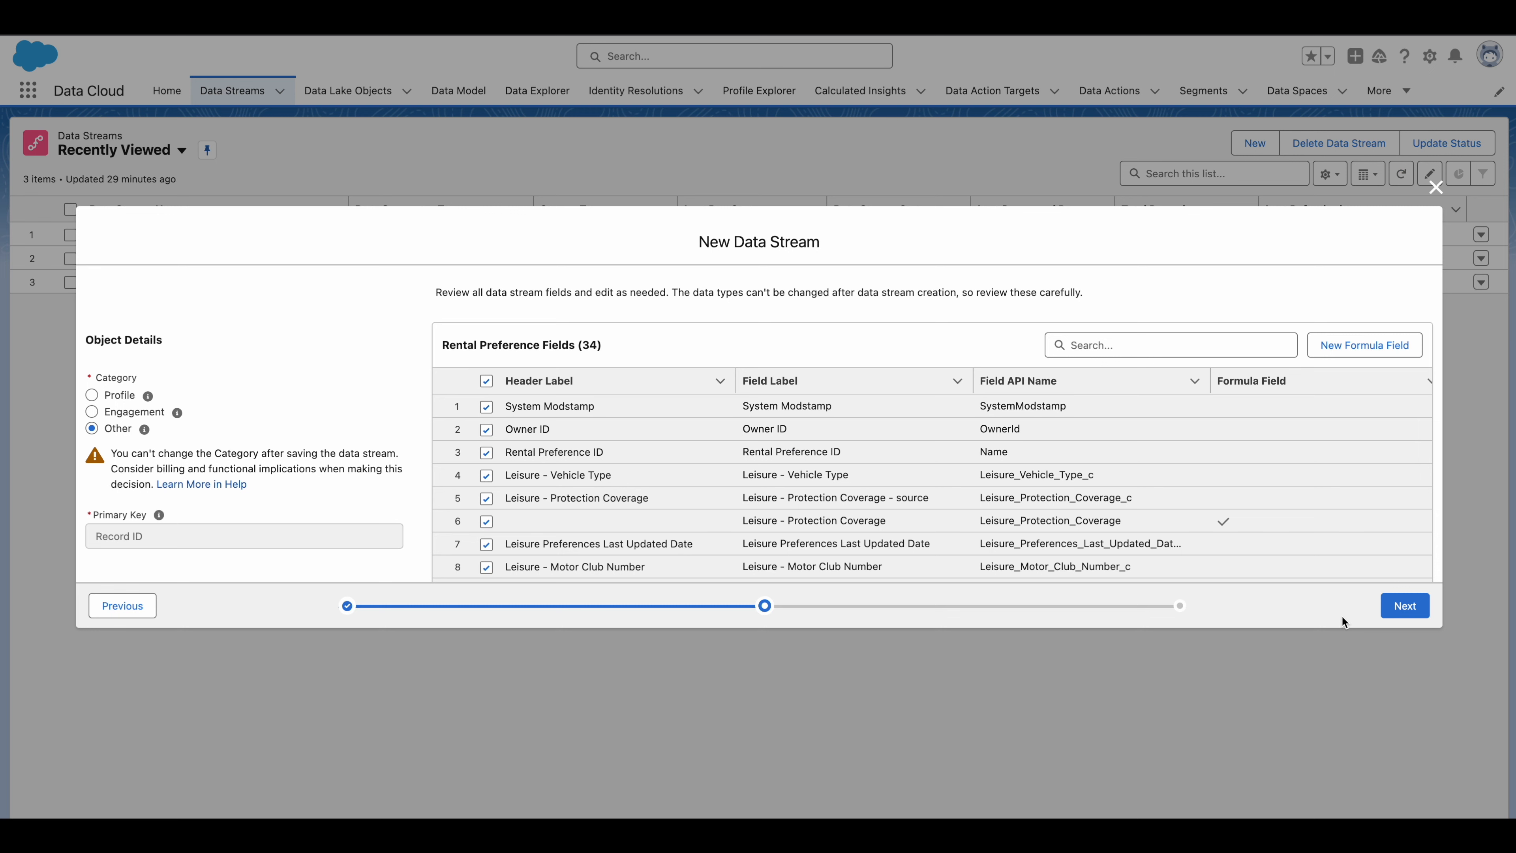
pyautogui.click(1408, 606)
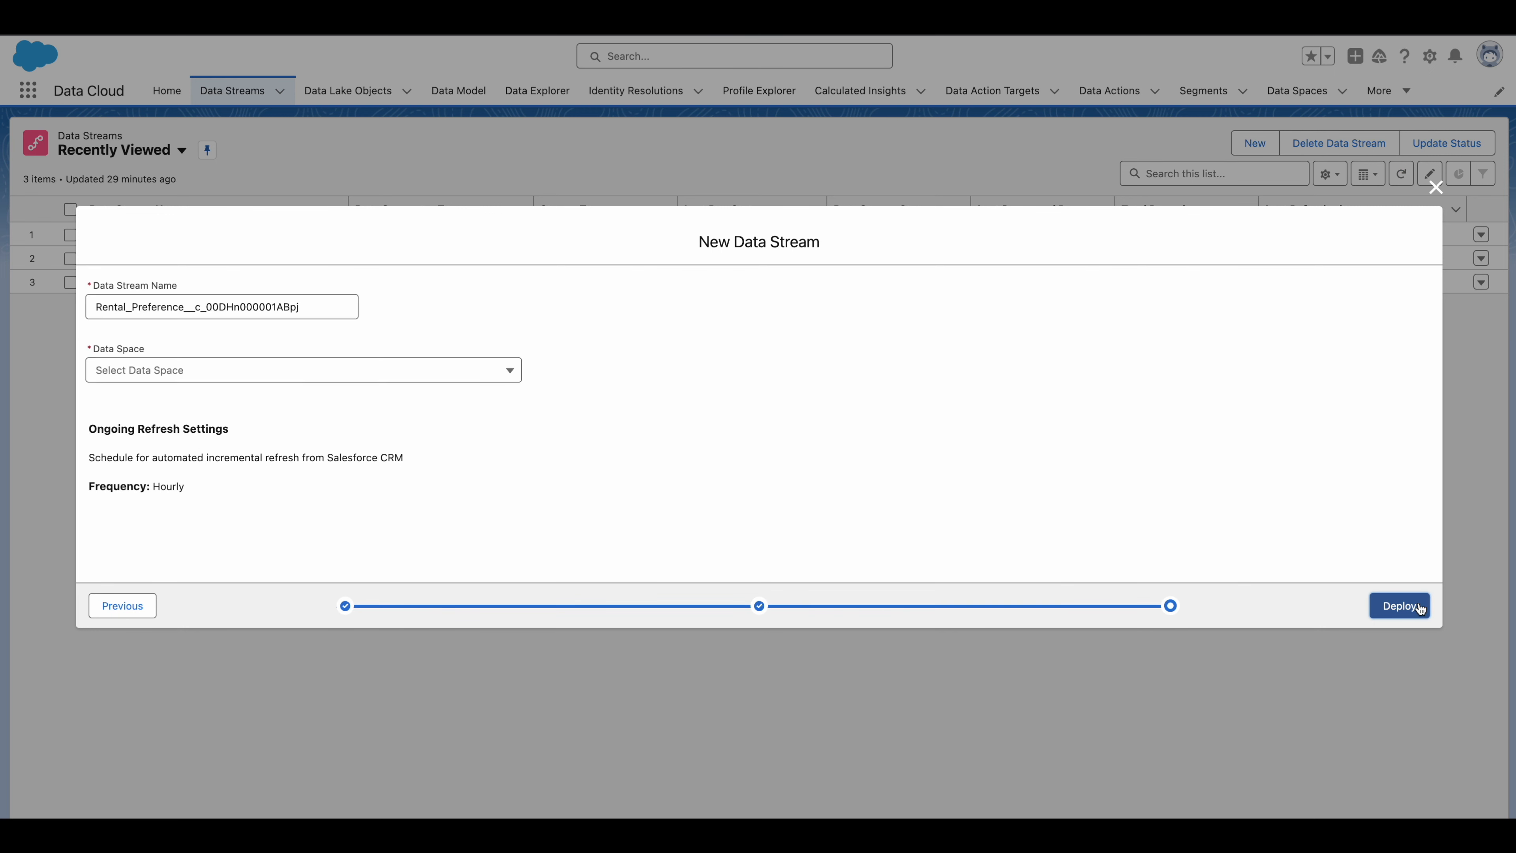
pyautogui.click(1419, 606)
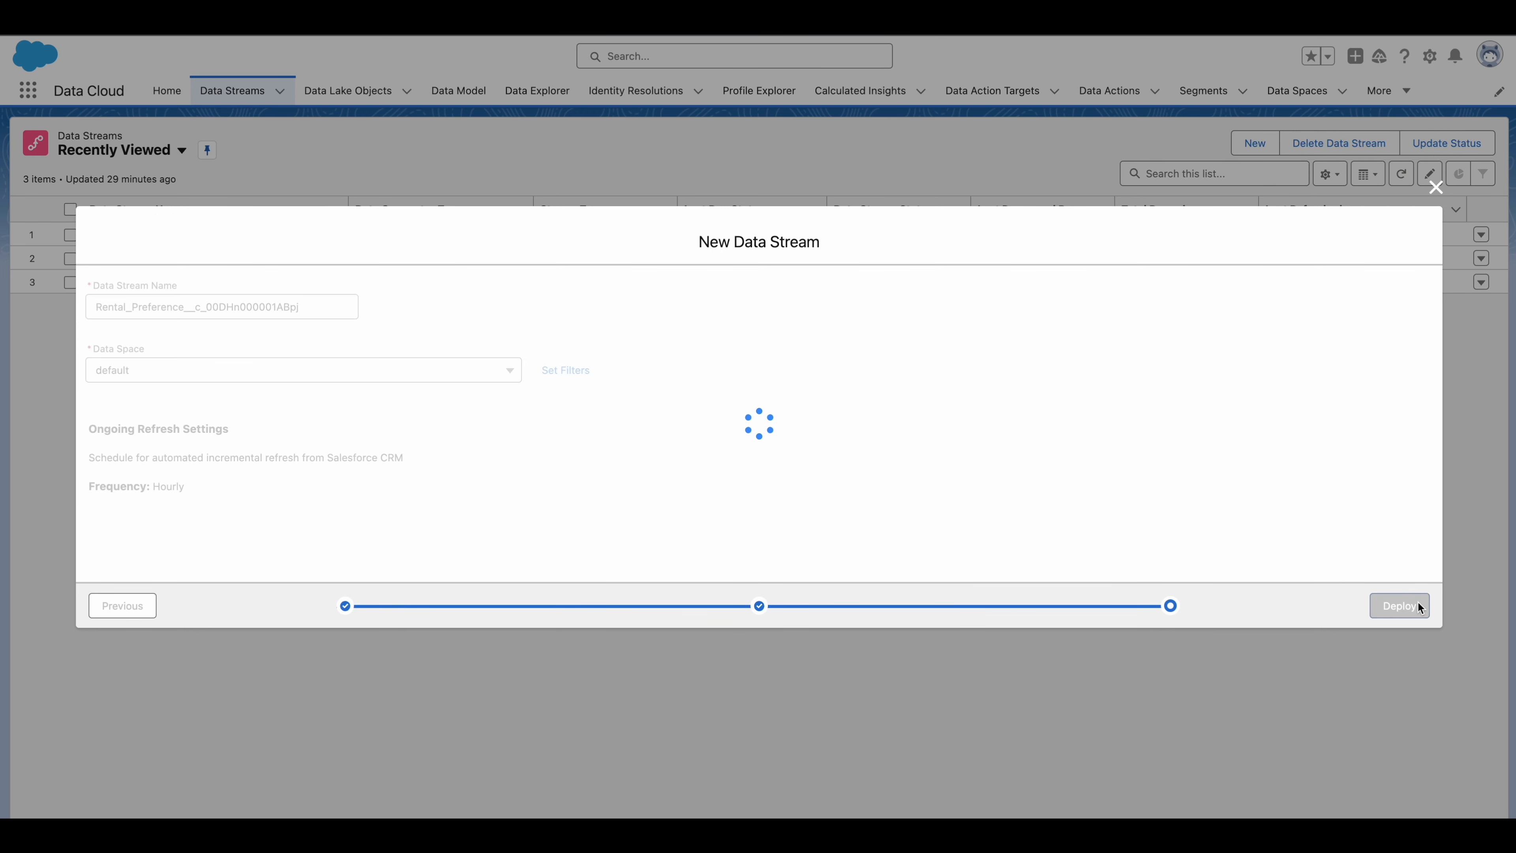
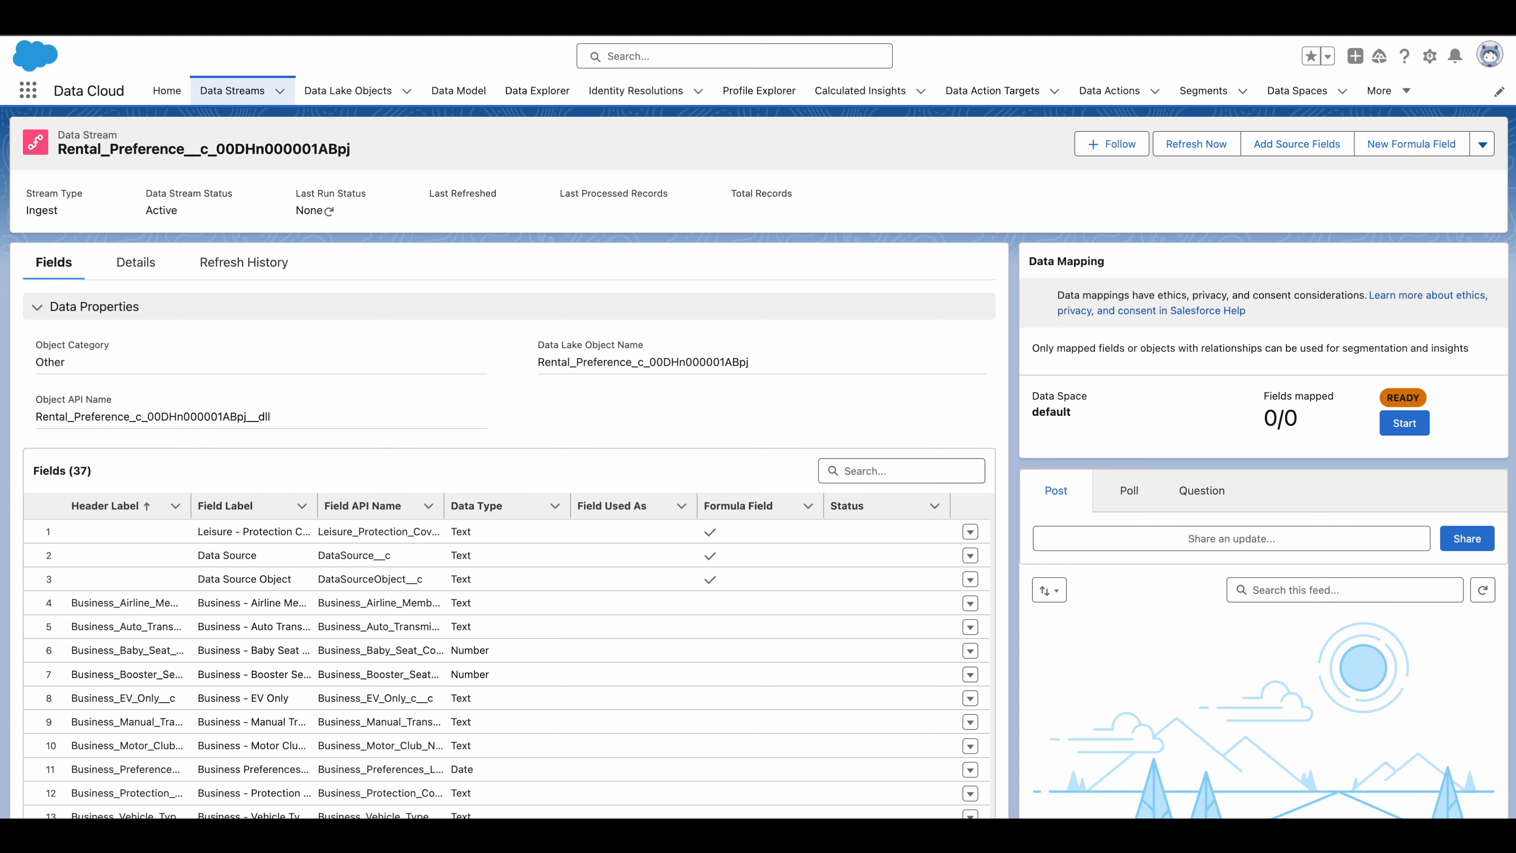
# Start creating a new data lake object from scratch.
pyautogui.click(380, 98)
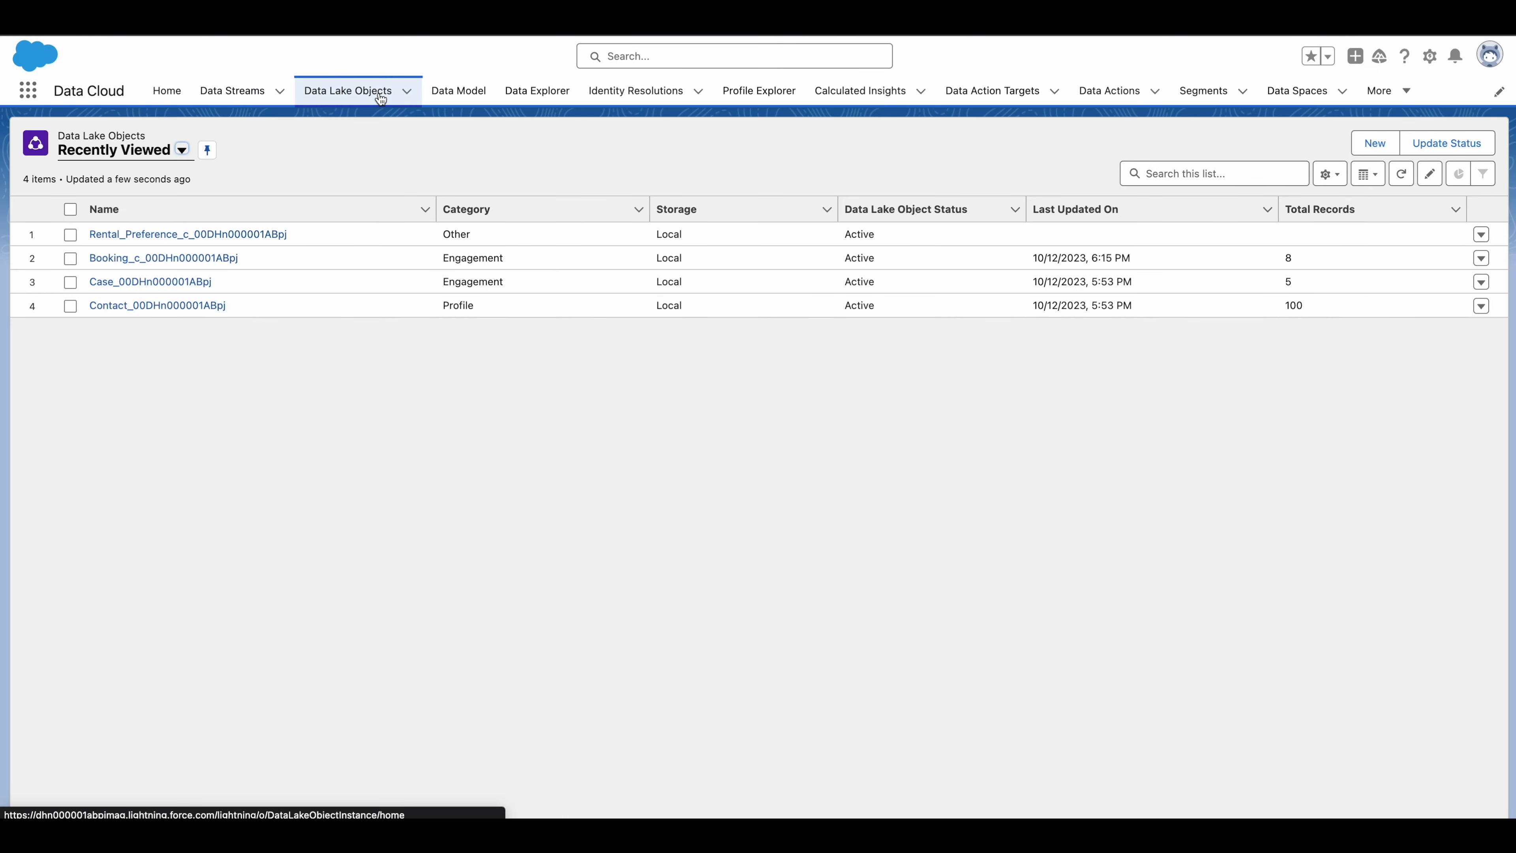
pyautogui.click(1361, 149)
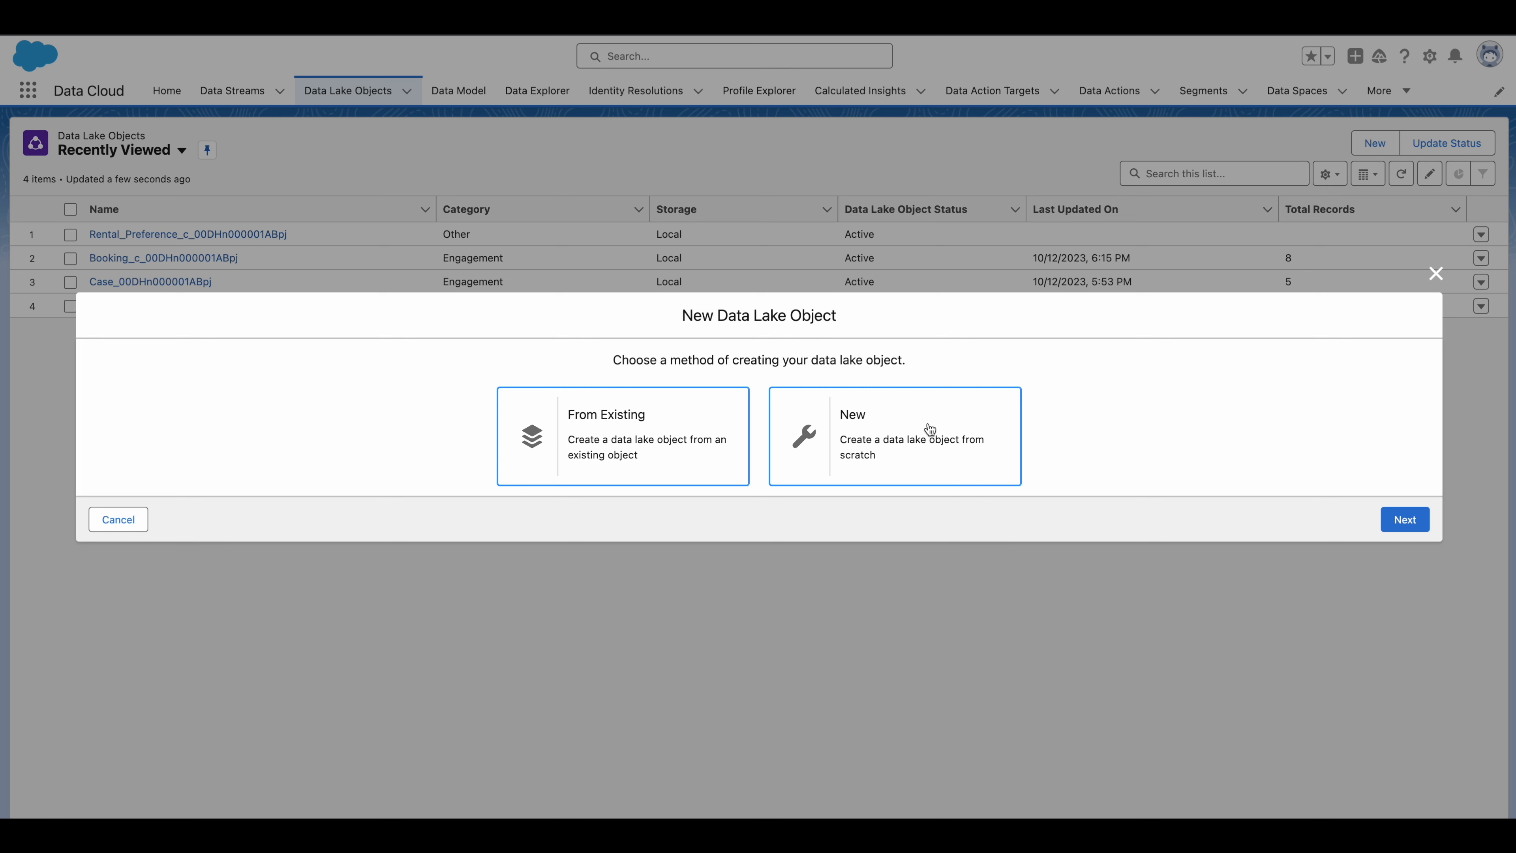
pyautogui.click(849, 439)
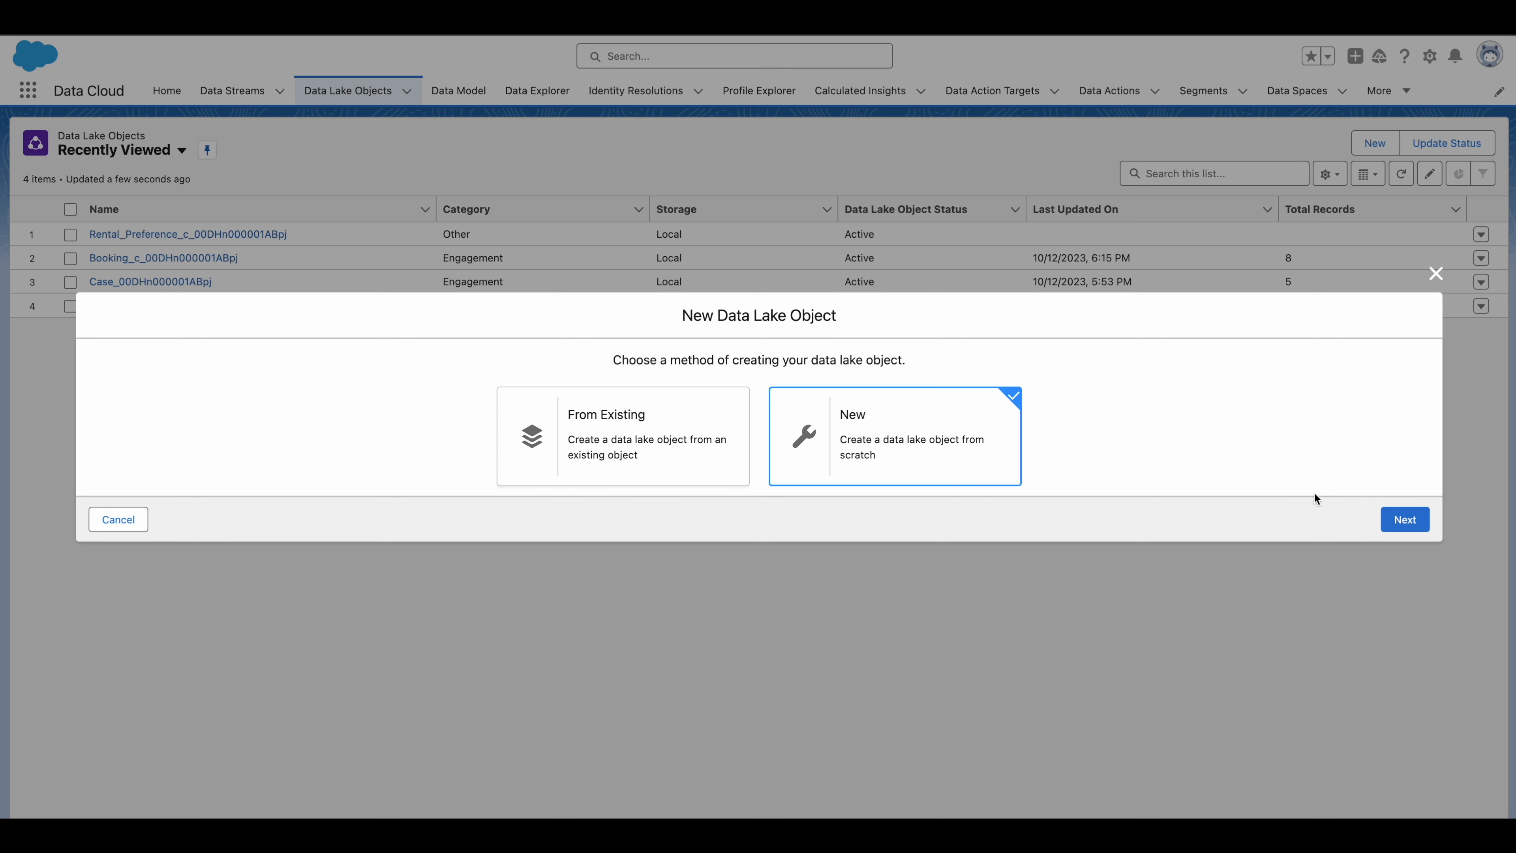
pyautogui.click(1380, 514)
# Name the new data lake object "Party Identification Collection" and set its category to Profile.
pyautogui.click(223, 275)
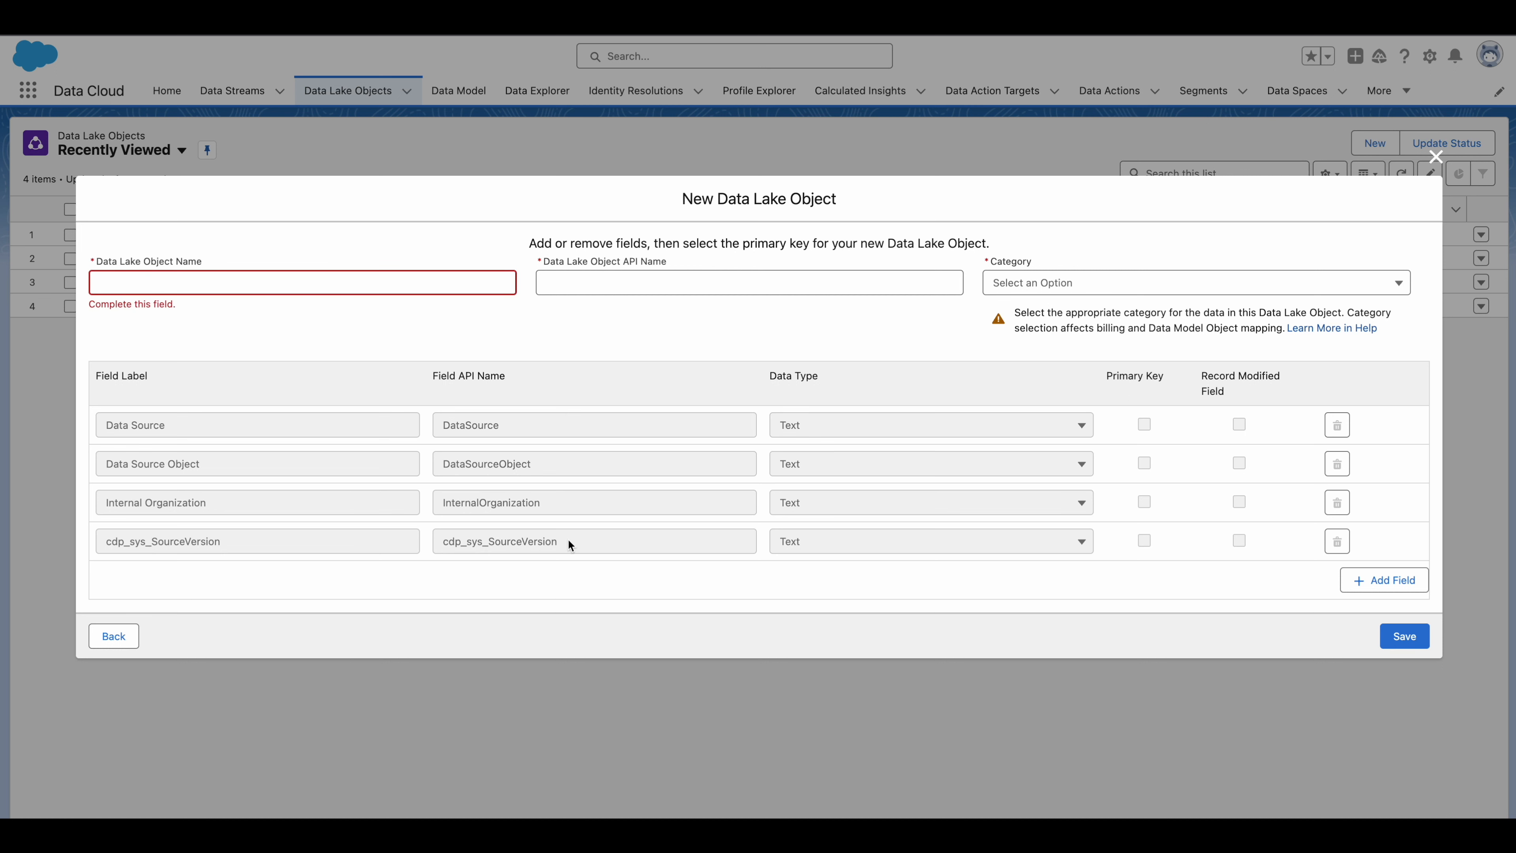
pyautogui.click(399, 282)
pyautogui.write('Party Identification Collection')
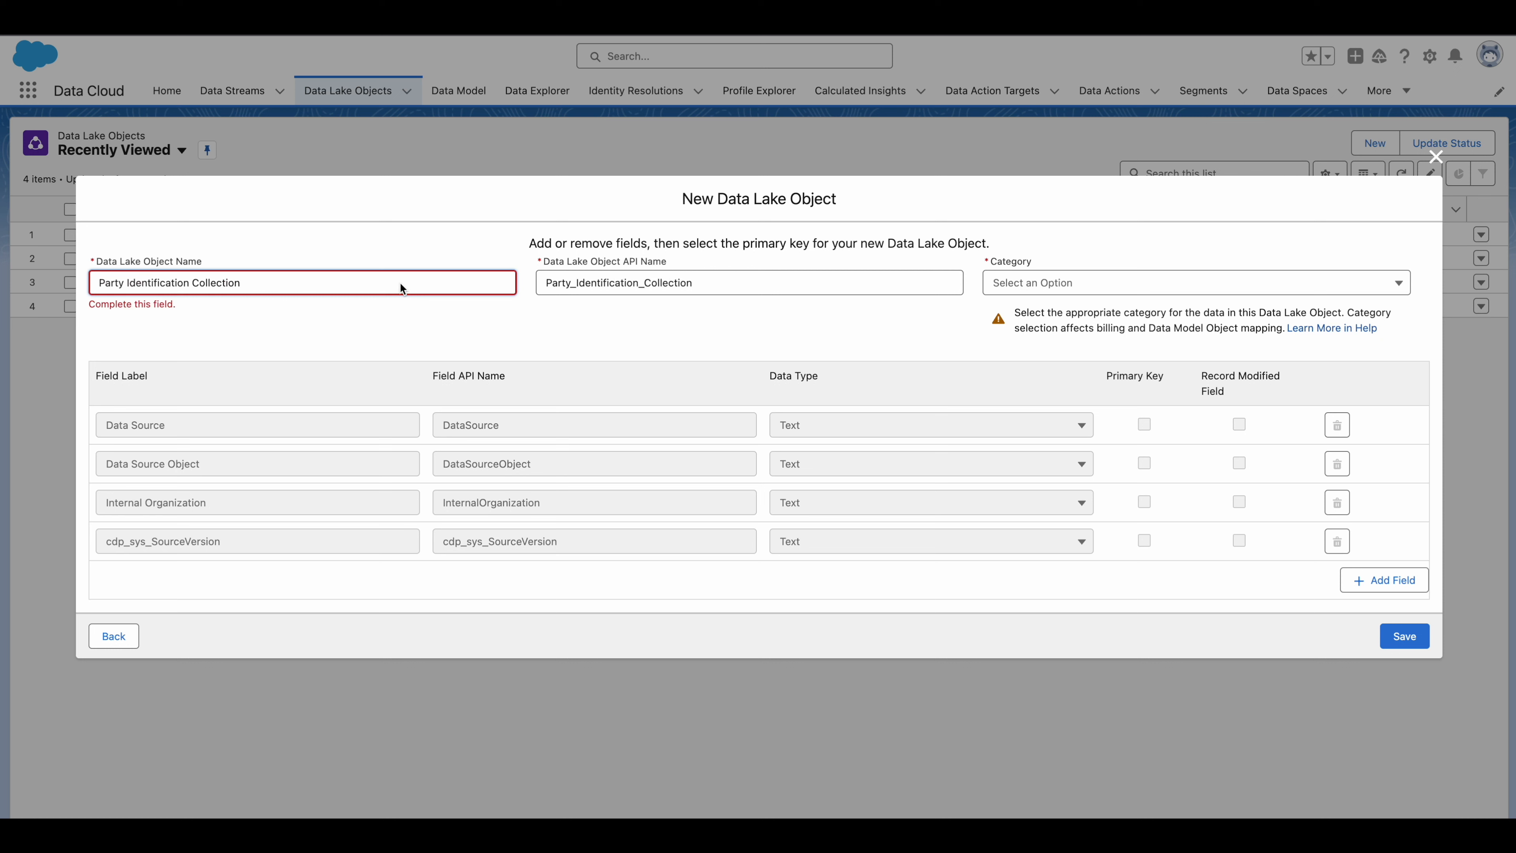
pyautogui.click(1046, 290)
pyautogui.click(1038, 327)
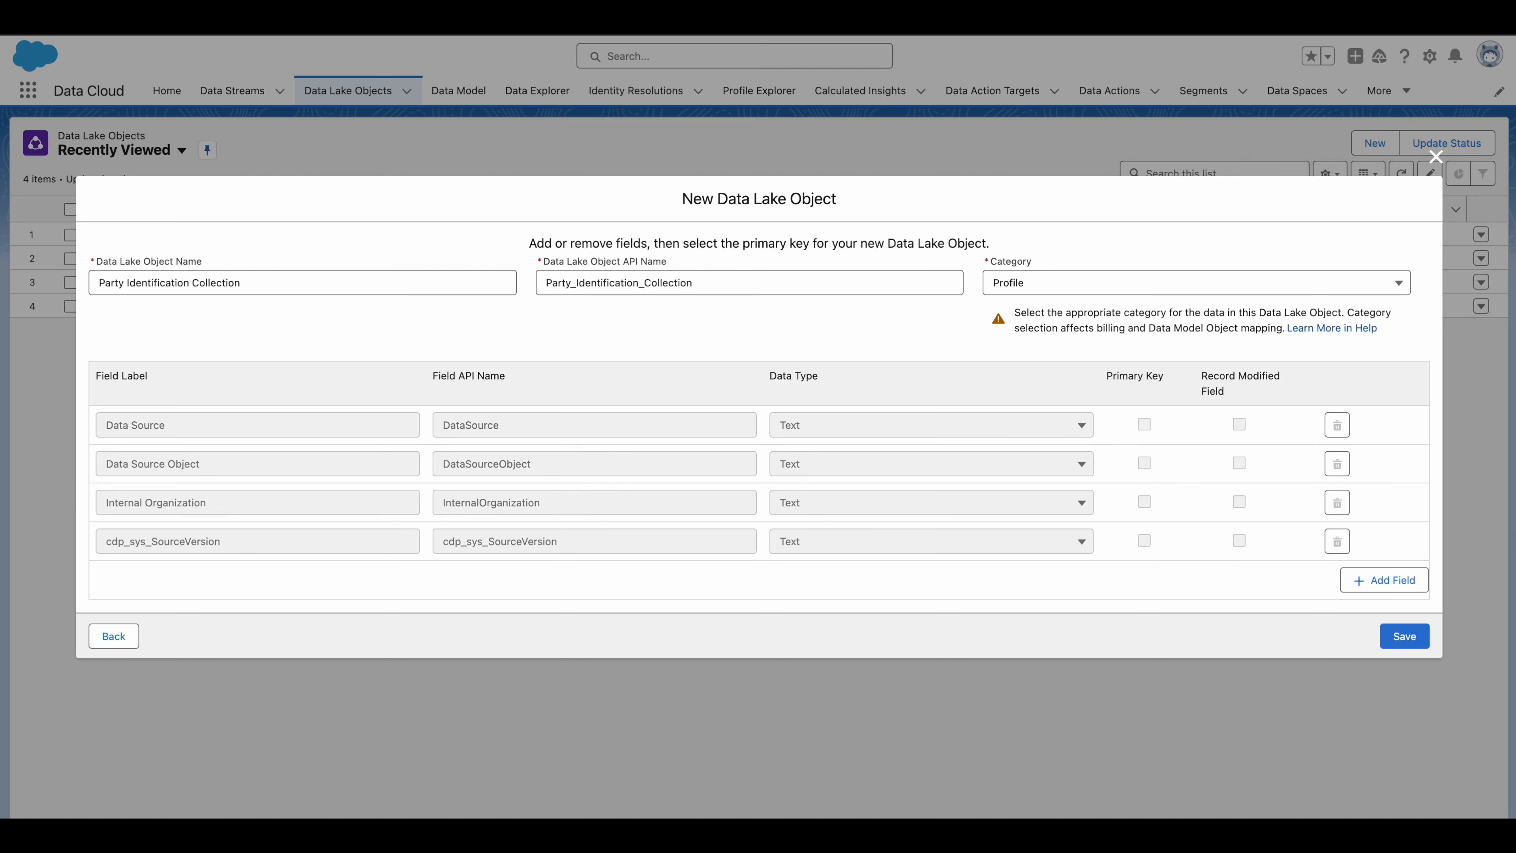
# Add a Text field labelled "Party Identification" to the data lake object and make it the primary key.
pyautogui.click(1394, 581)
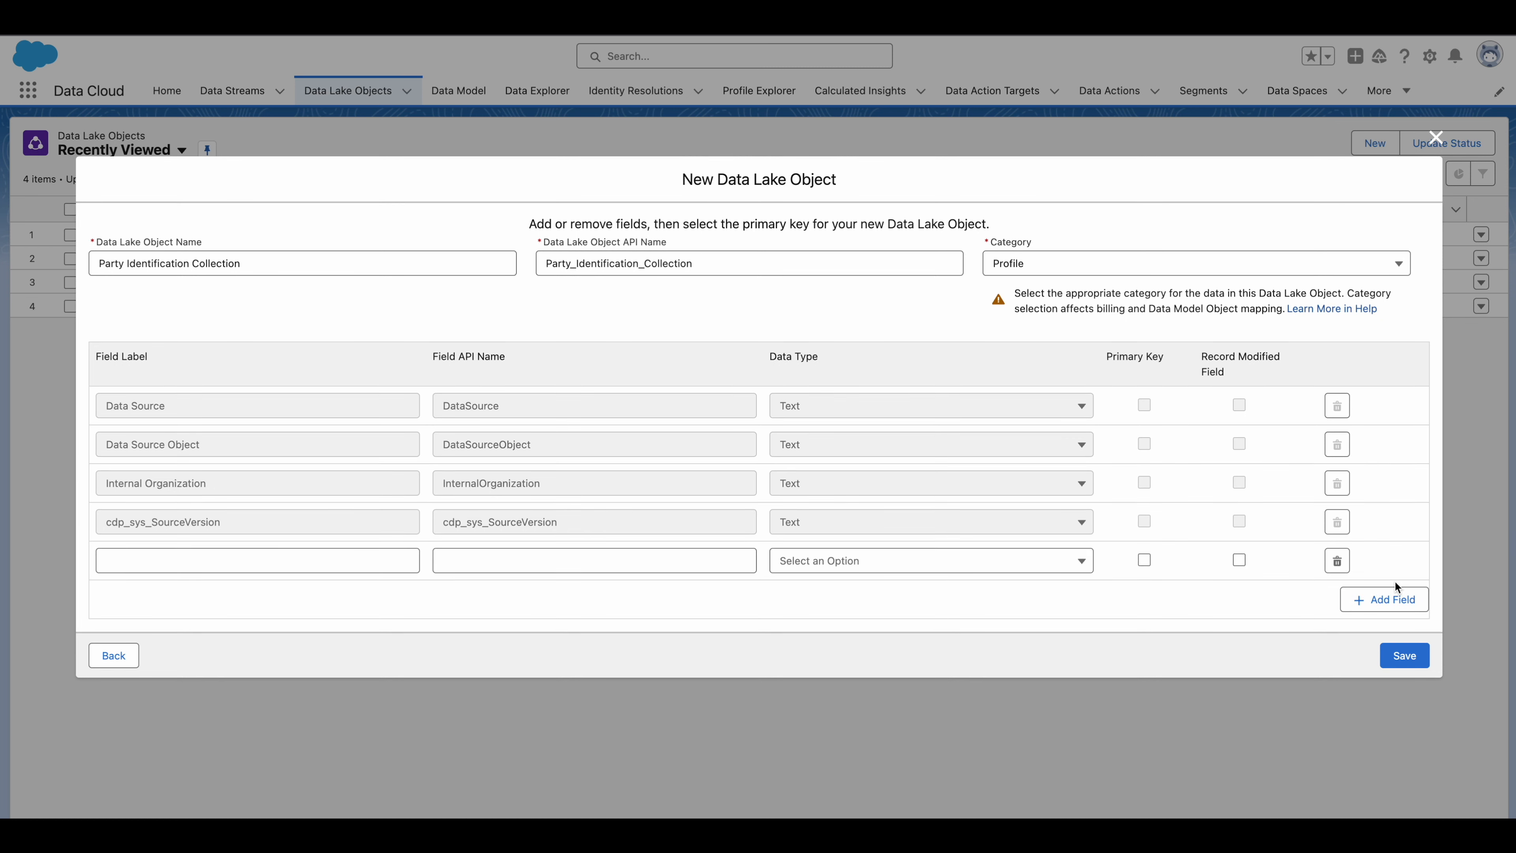
pyautogui.click(294, 558)
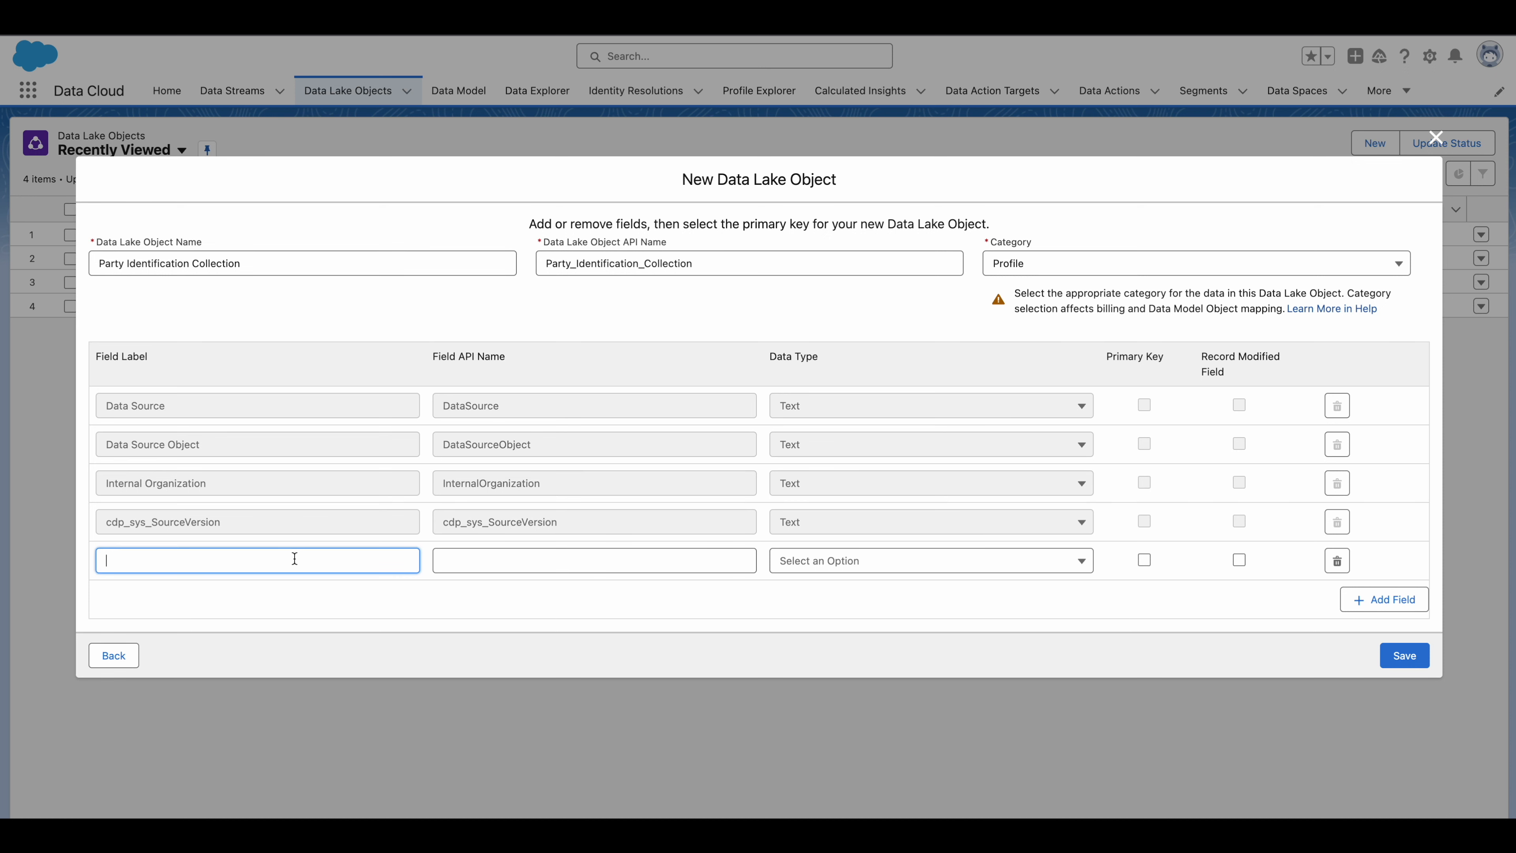
pyautogui.write('Party Identification')
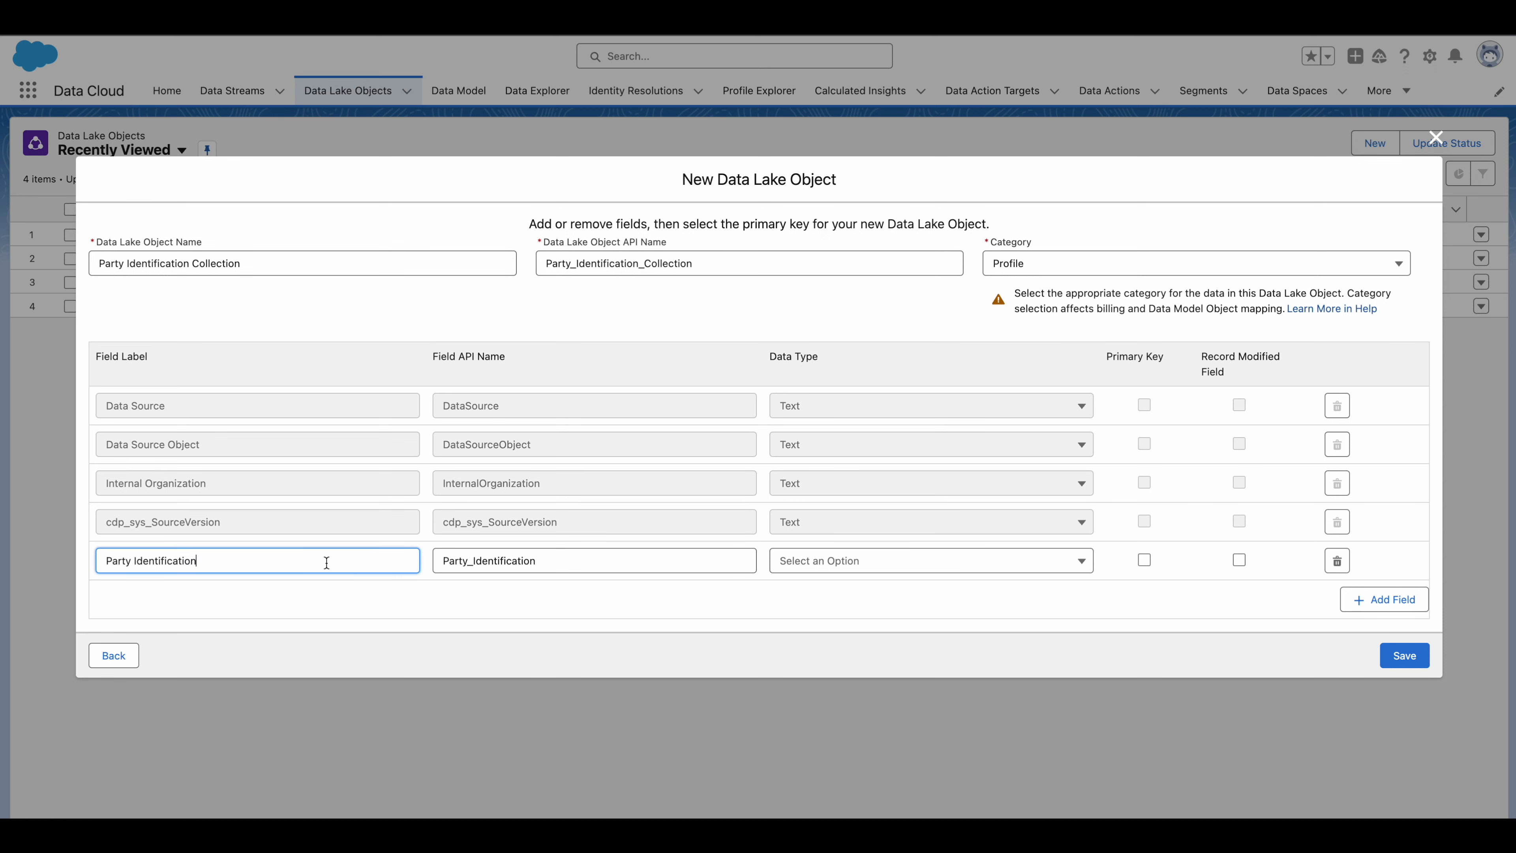
pyautogui.click(536, 591)
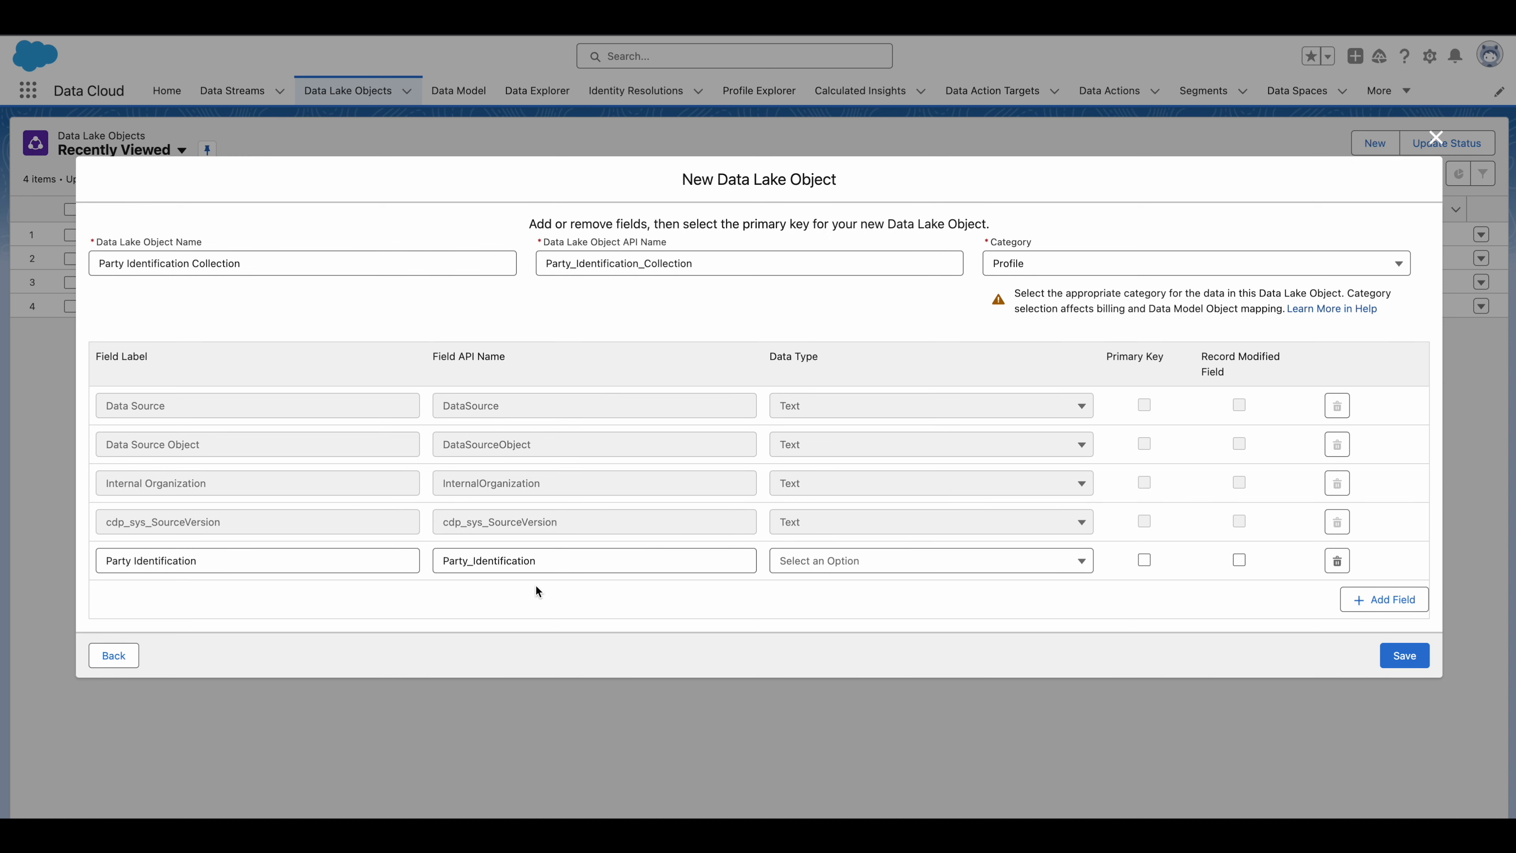
pyautogui.click(919, 560)
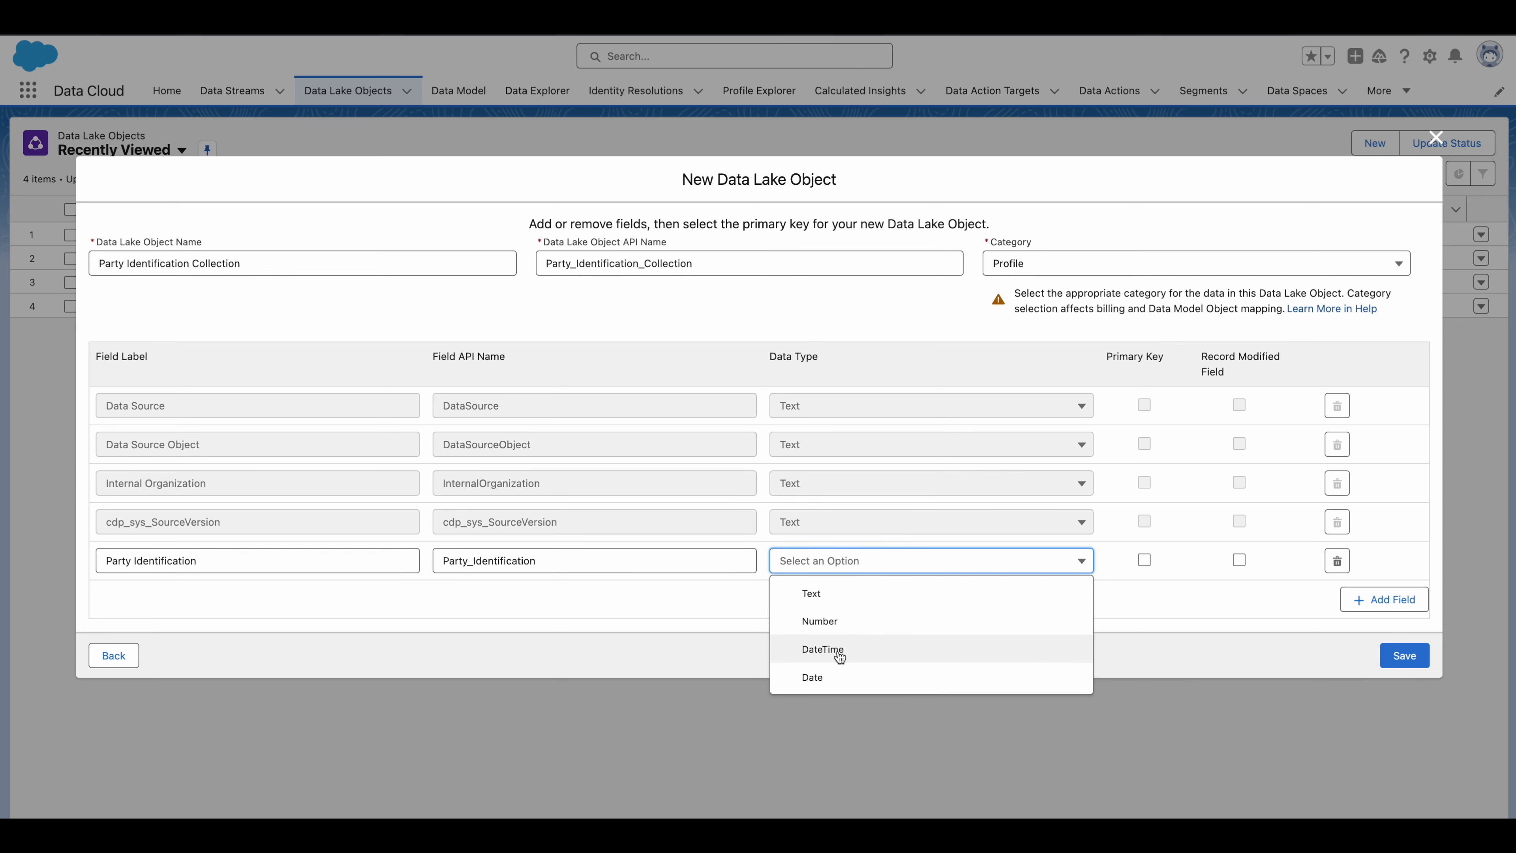
pyautogui.click(835, 593)
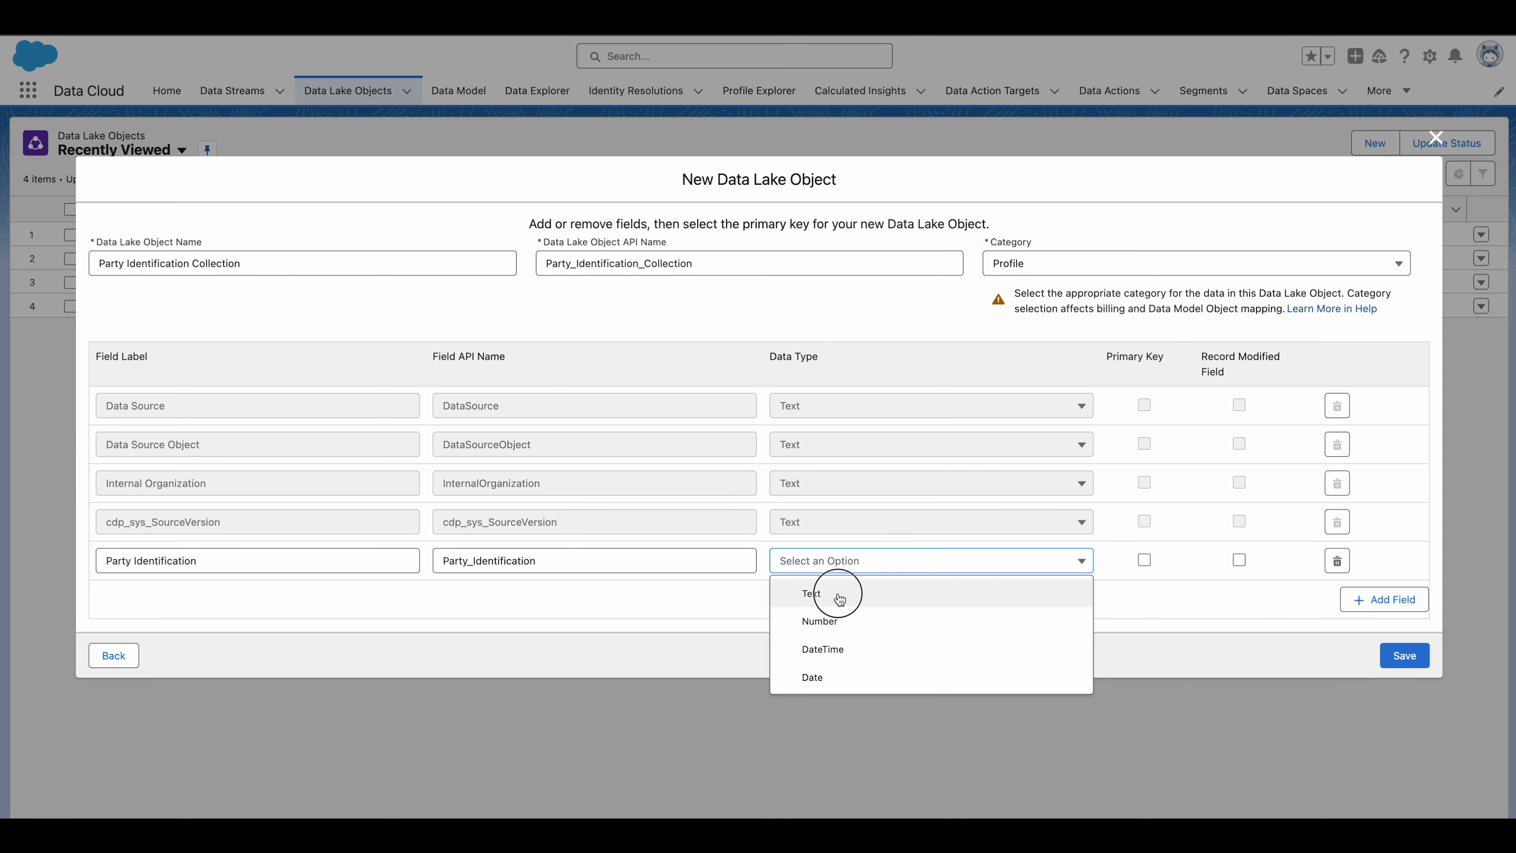
pyautogui.click(1142, 561)
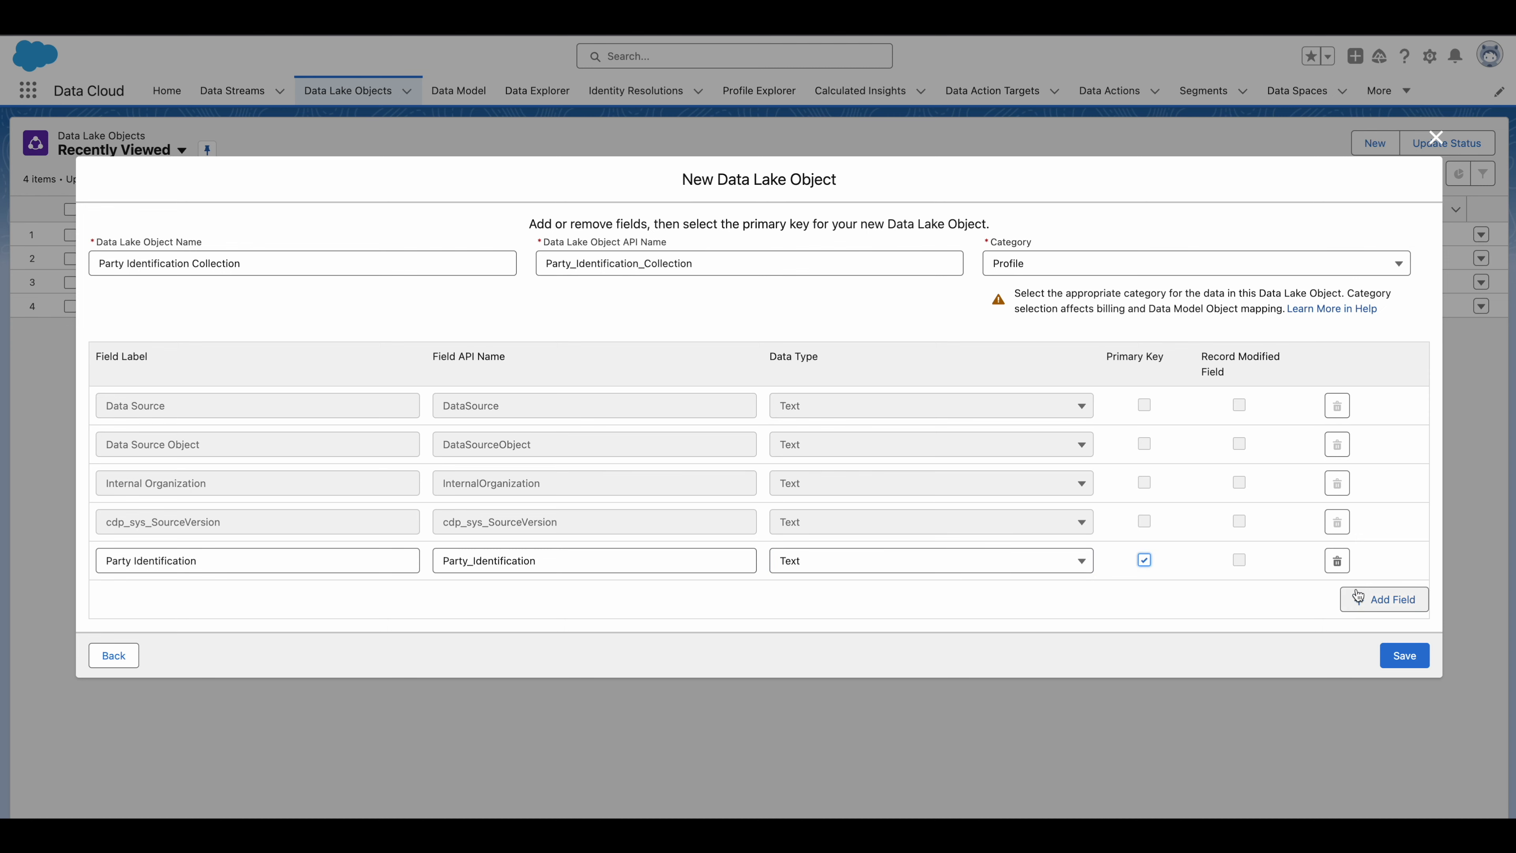
# Add another blank field row and relabel the primary key field as "Party Identification ID".
pyautogui.click(1363, 601)
pyautogui.click(261, 580)
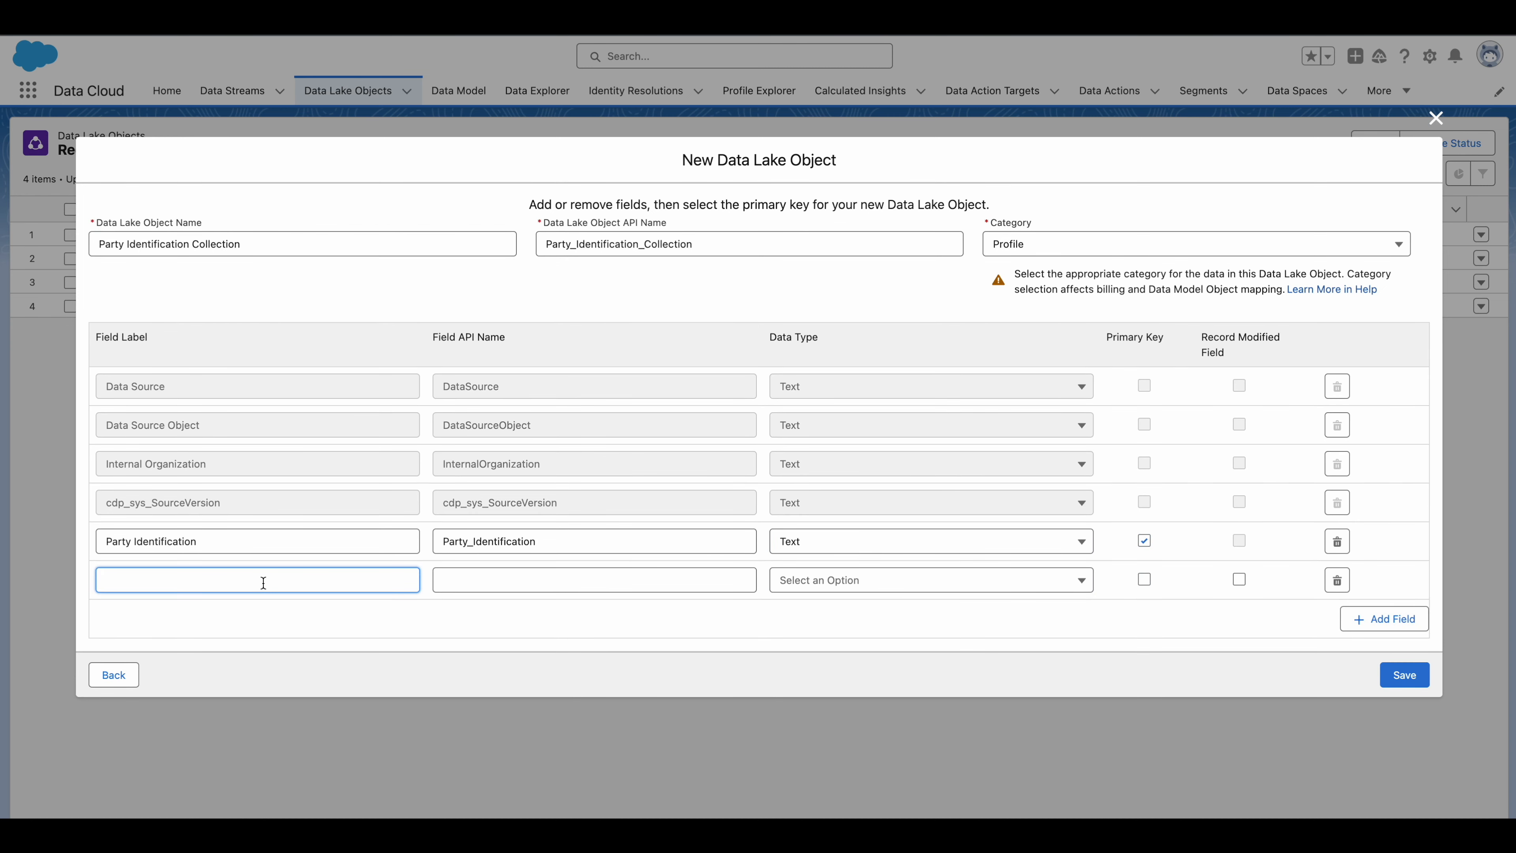
pyautogui.click(203, 539)
pyautogui.write('ID')
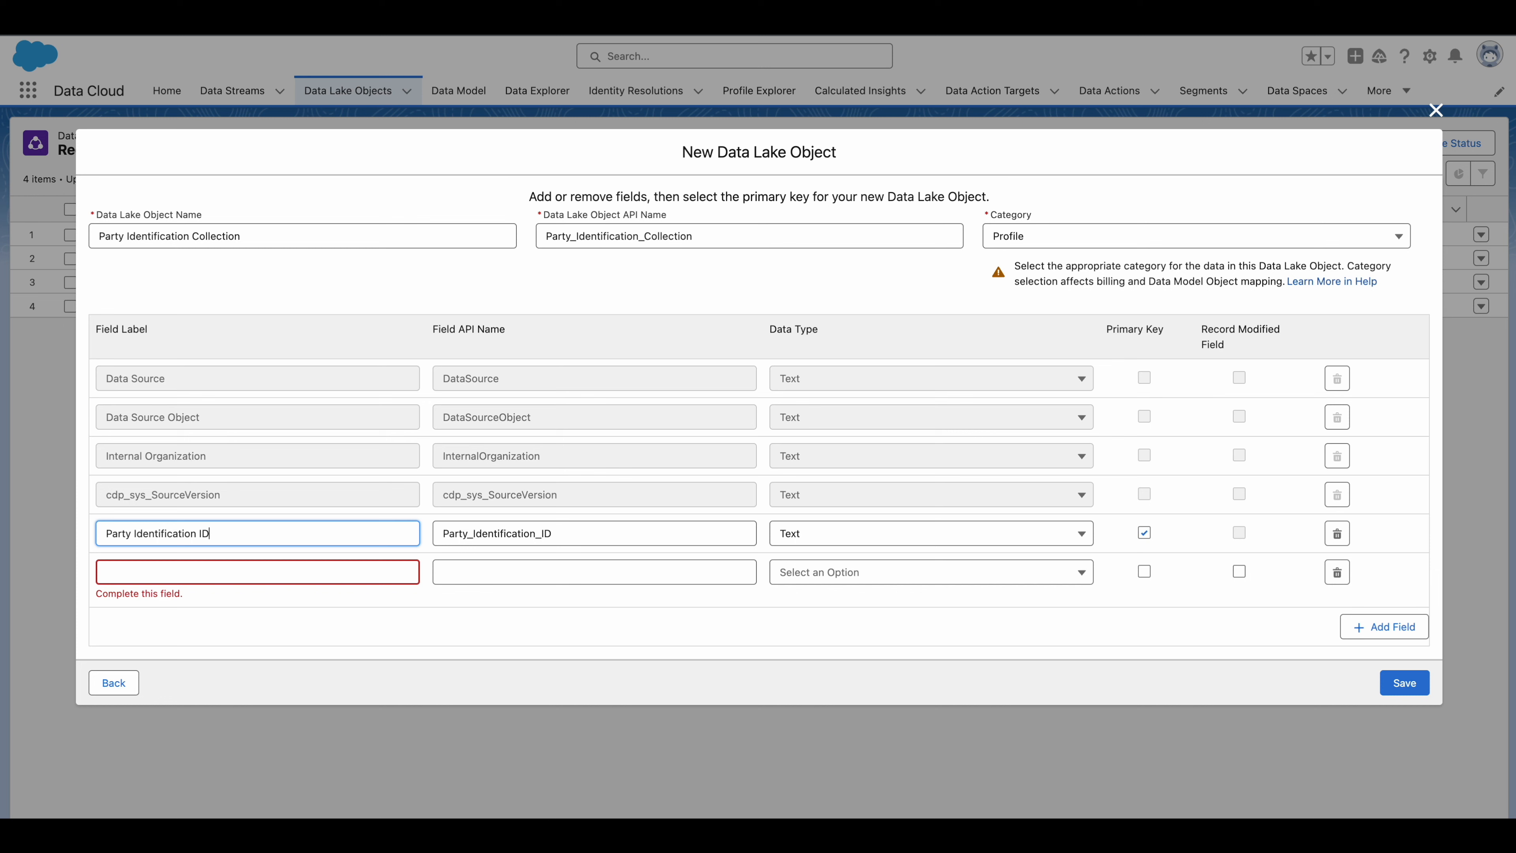
# Label the blank field "Party" and set its data type to Text.
pyautogui.click(267, 573)
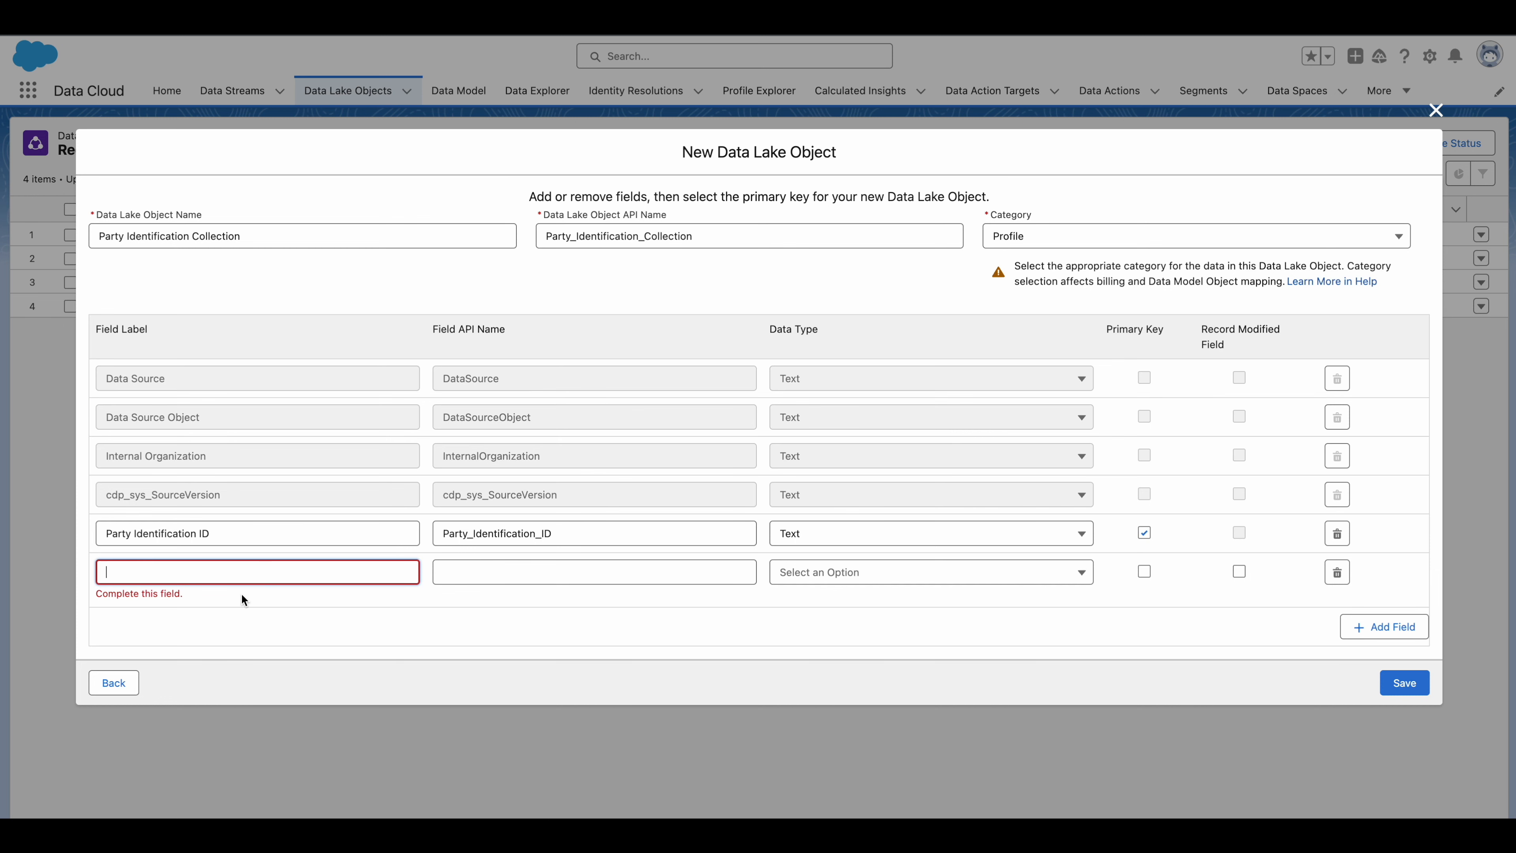
pyautogui.write('Party')
pyautogui.click(1014, 572)
pyautogui.click(890, 615)
# Add another field labelled "Identification Name" to the data lake object and open its data type choices.
pyautogui.click(1384, 618)
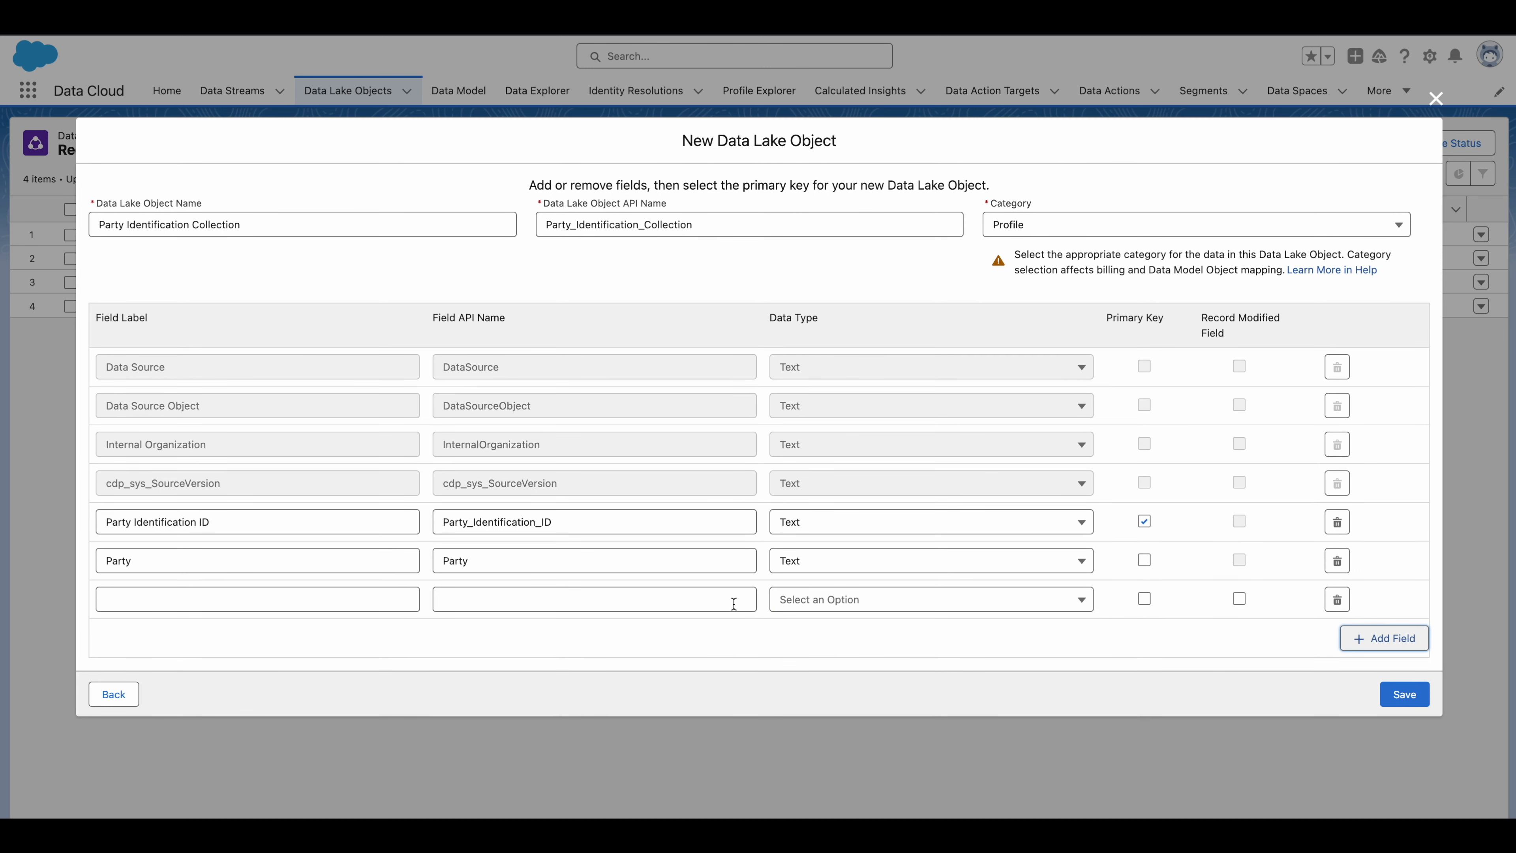
pyautogui.click(341, 610)
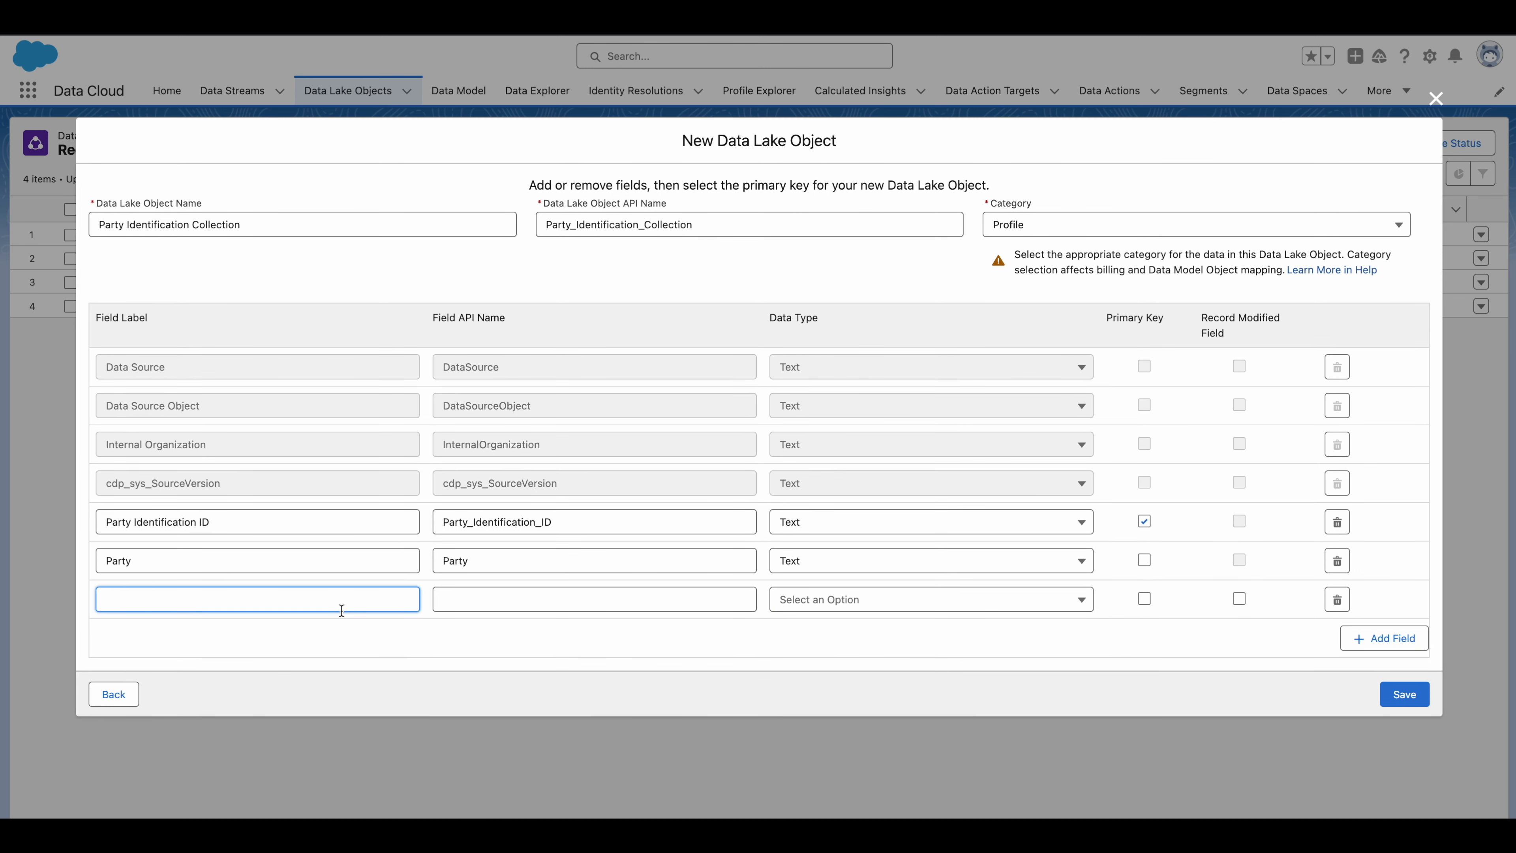
pyautogui.write('Identification')
pyautogui.click(567, 635)
pyautogui.click(305, 595)
pyautogui.write('Name')
pyautogui.click(485, 640)
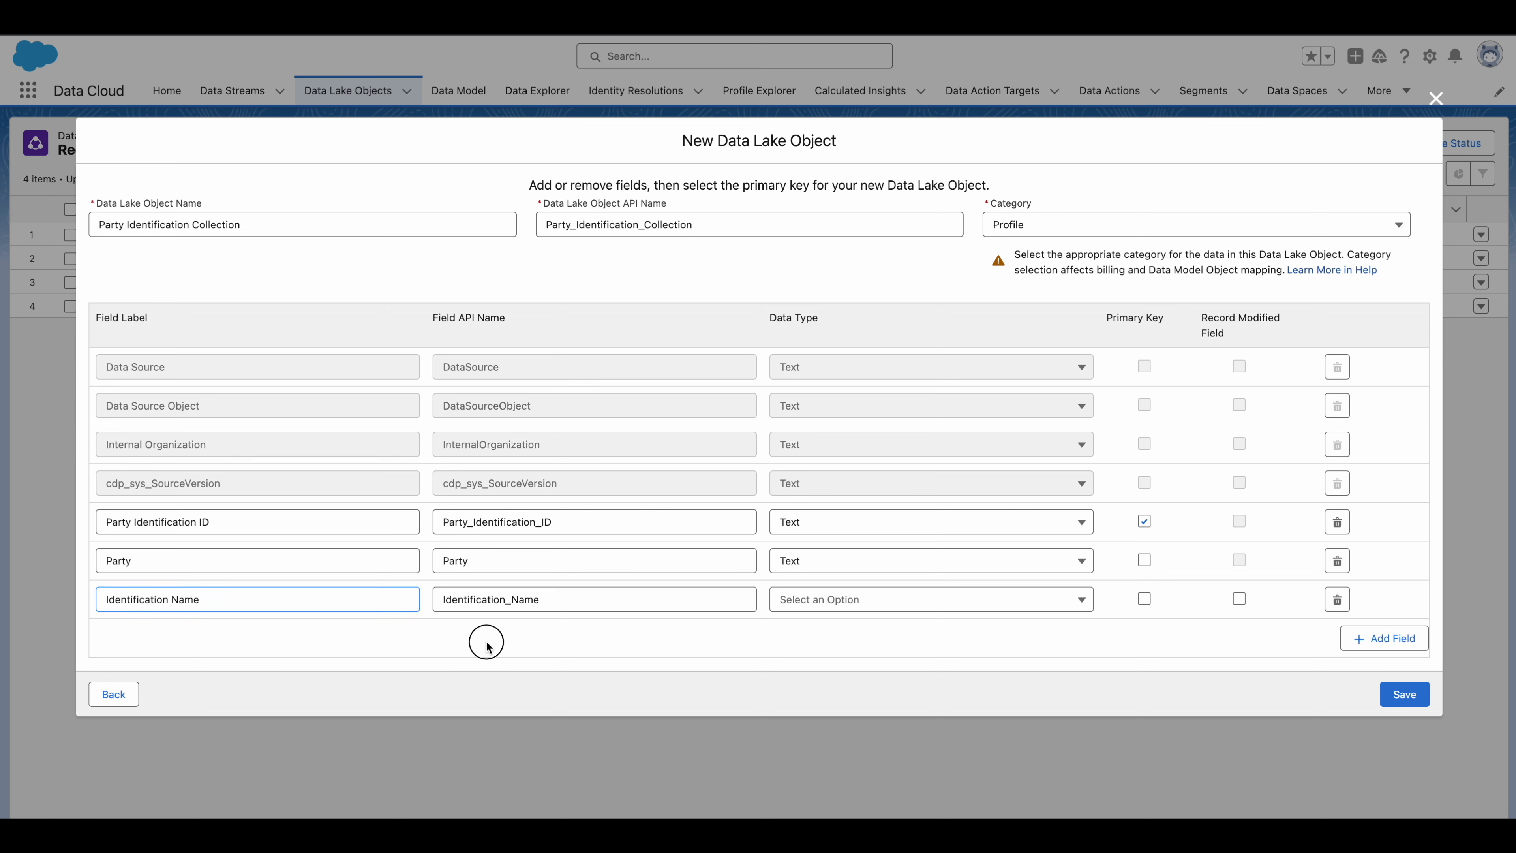
pyautogui.click(868, 604)
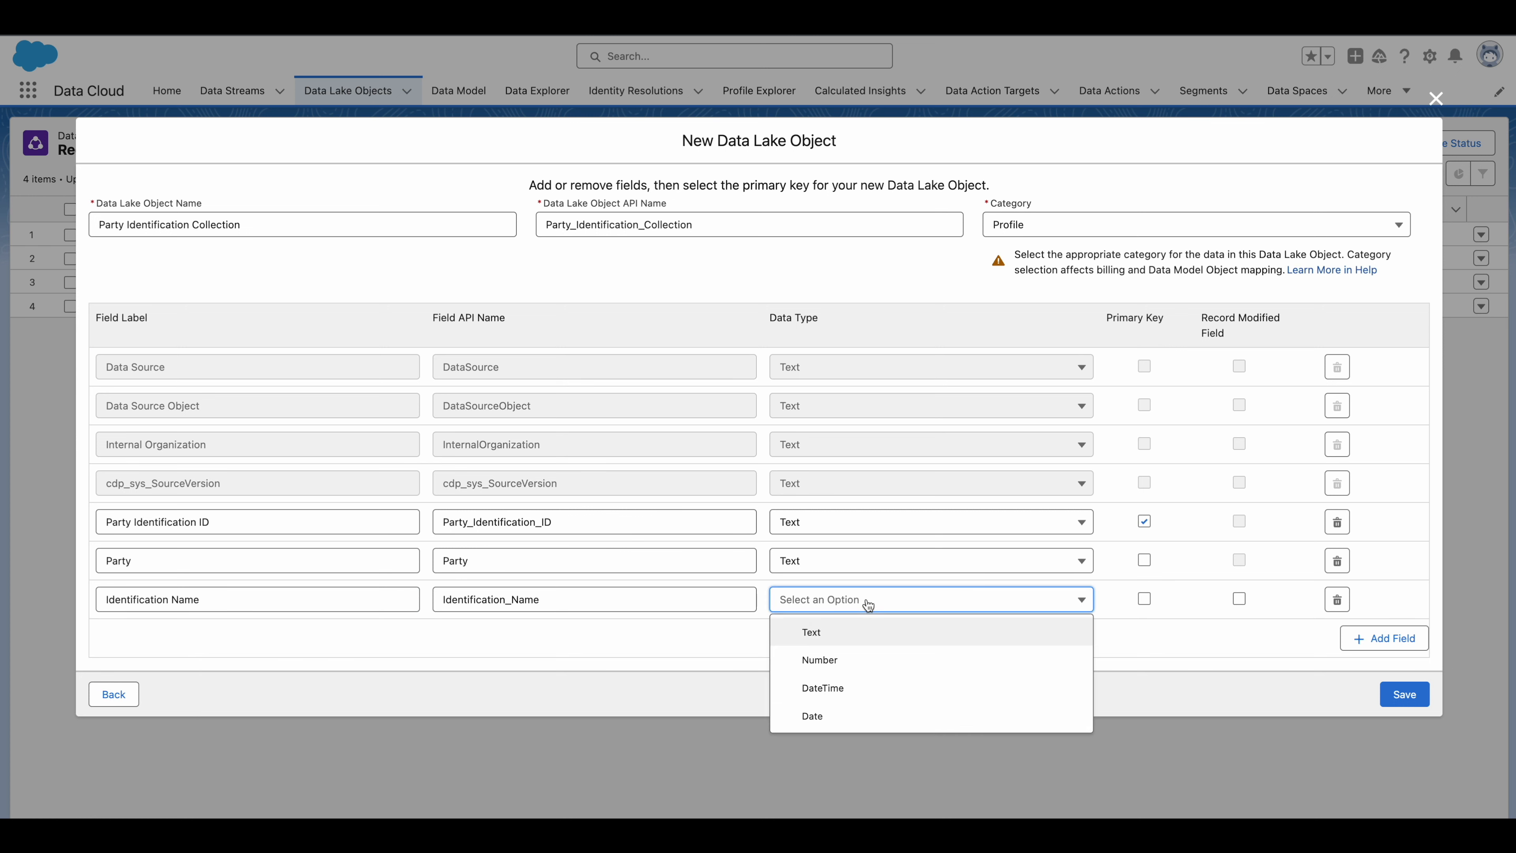
# Set the Identification Name field to Text, add a Text field named Identification Number, and save the data lake object.
pyautogui.click(848, 628)
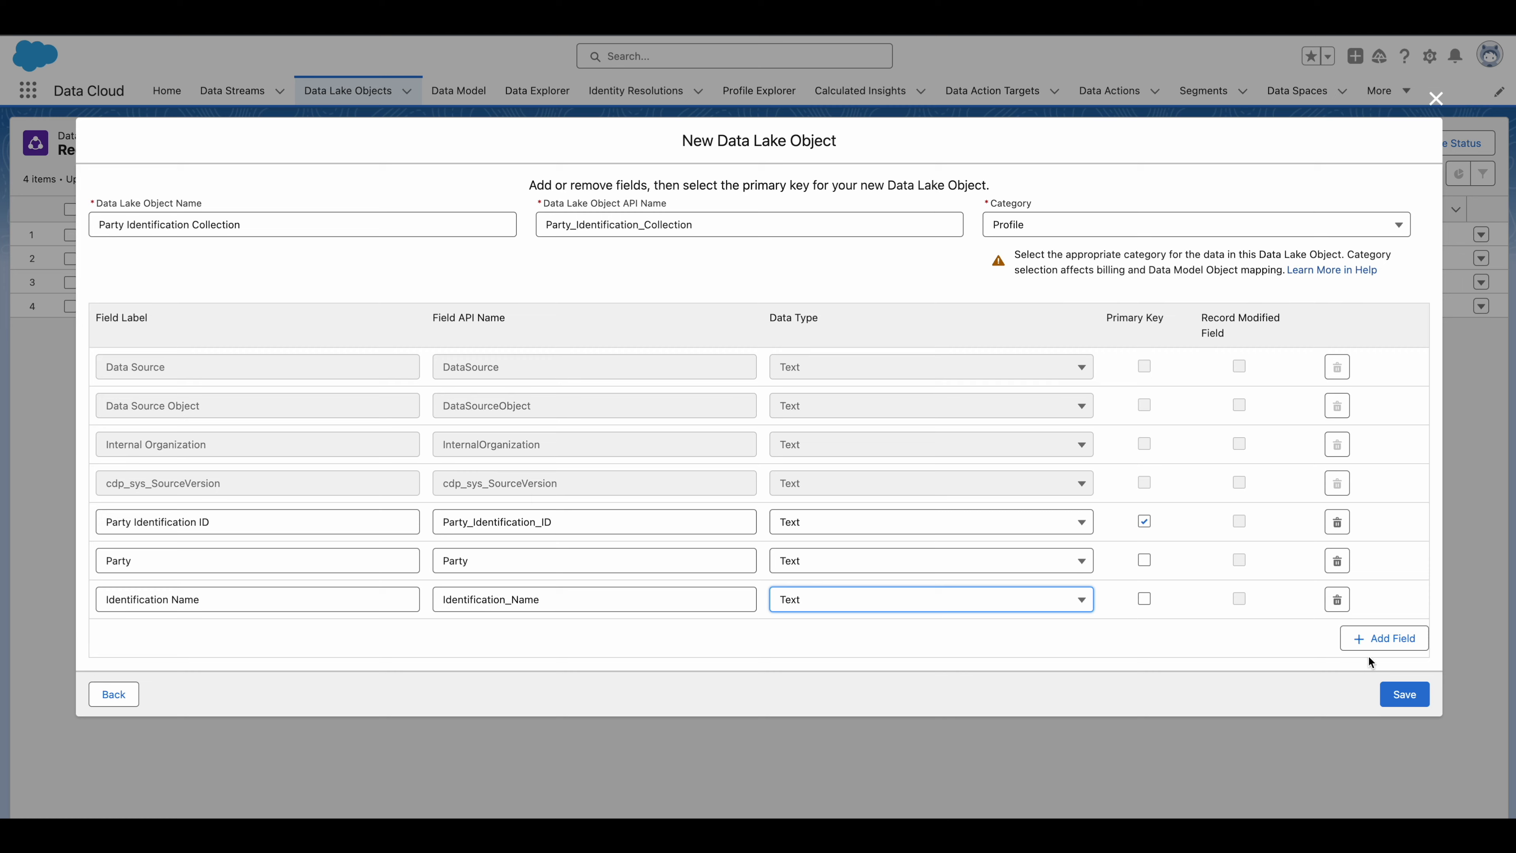
pyautogui.click(1372, 645)
pyautogui.click(313, 617)
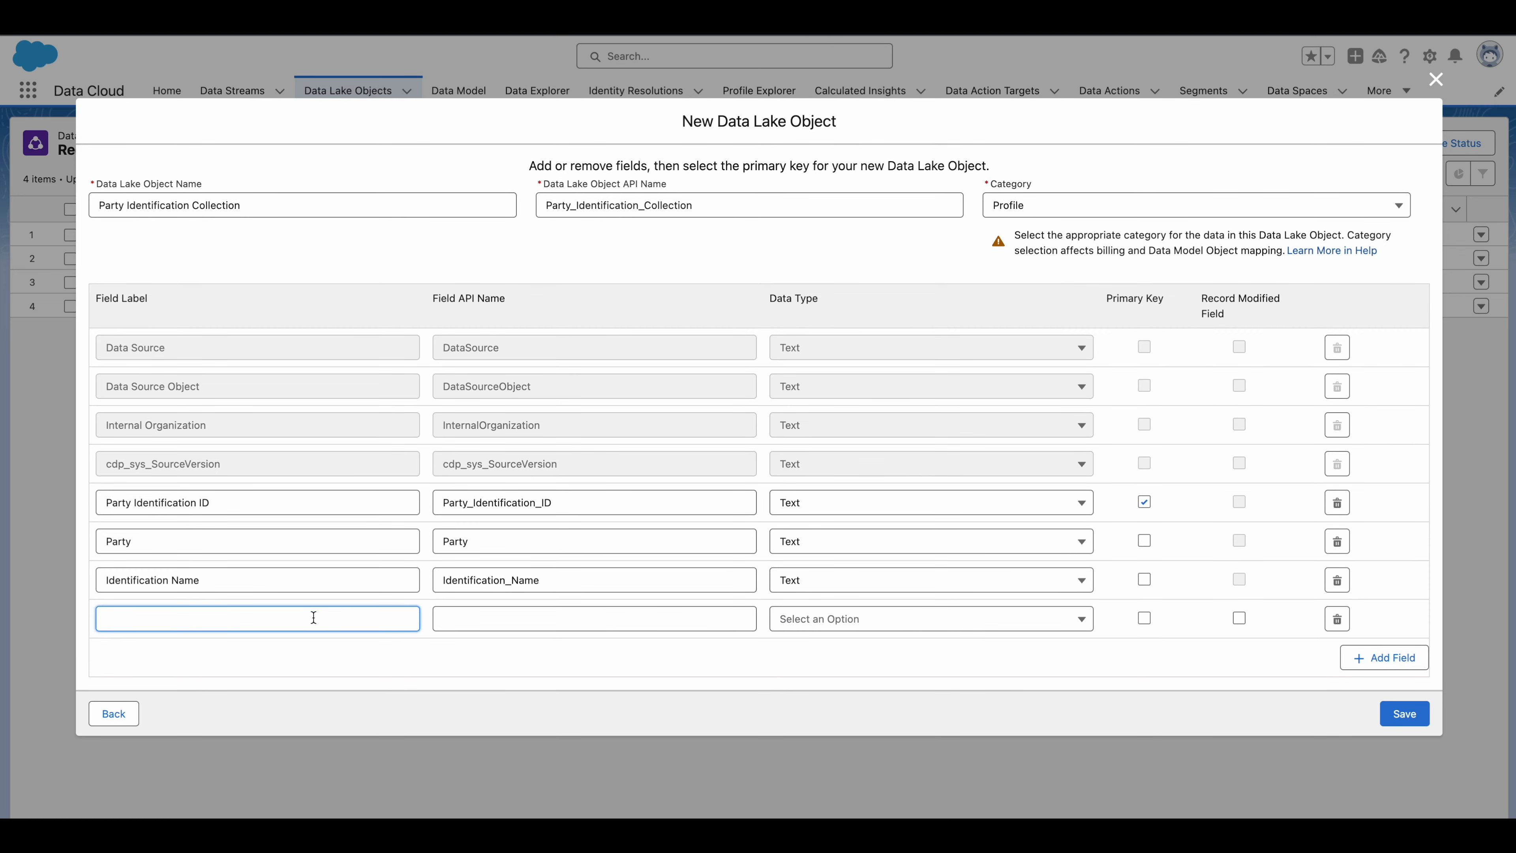
pyautogui.write('Identification Number')
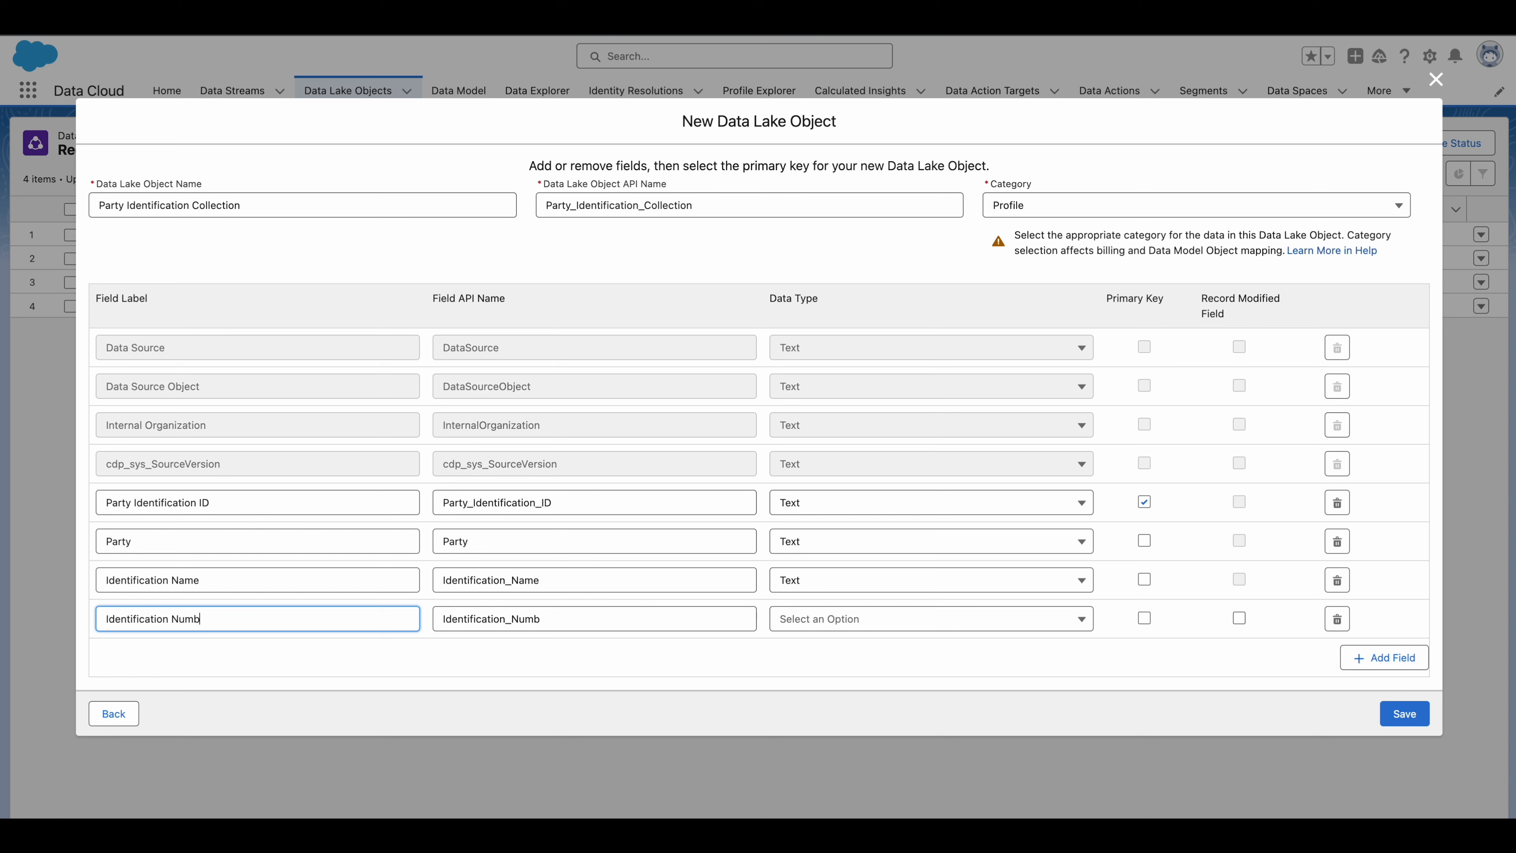
pyautogui.click(793, 619)
pyautogui.click(804, 646)
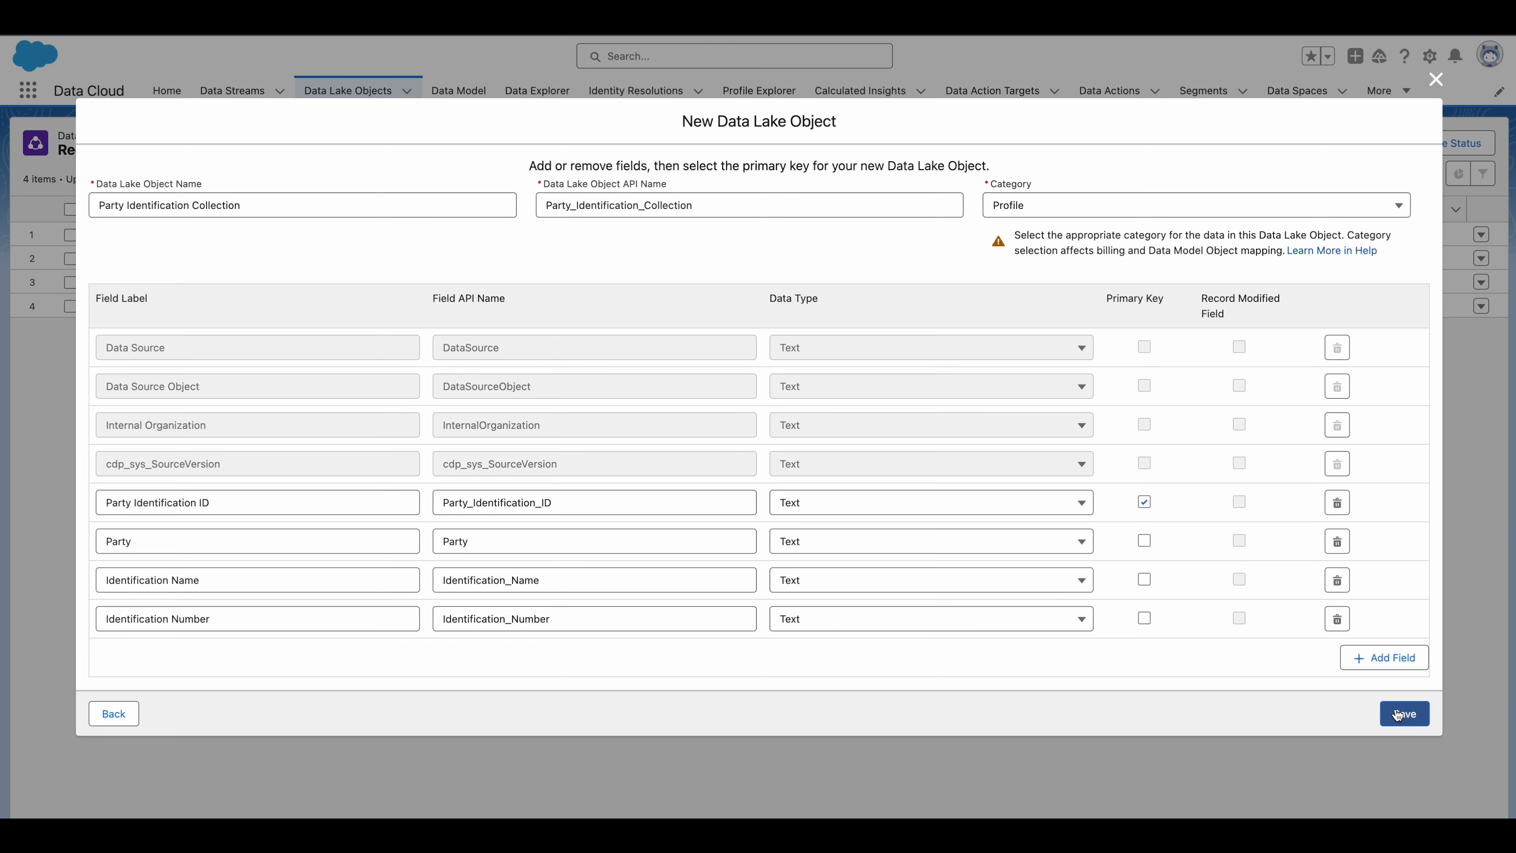
pyautogui.click(1399, 723)
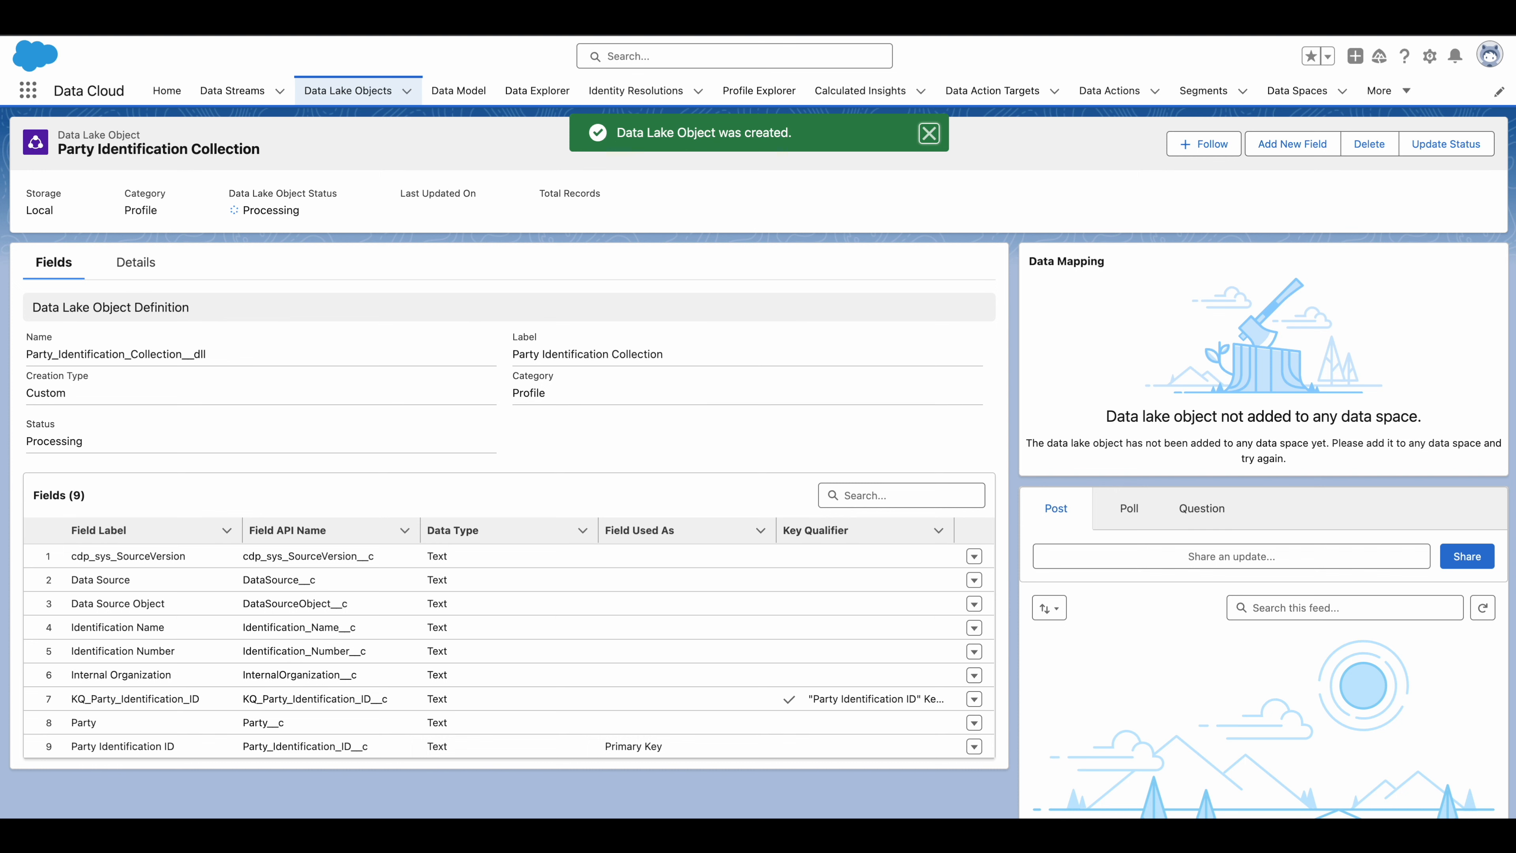
# Add the Party Identification Collection object to the default data space without filters and return to the data lake objects list.
pyautogui.click(1301, 91)
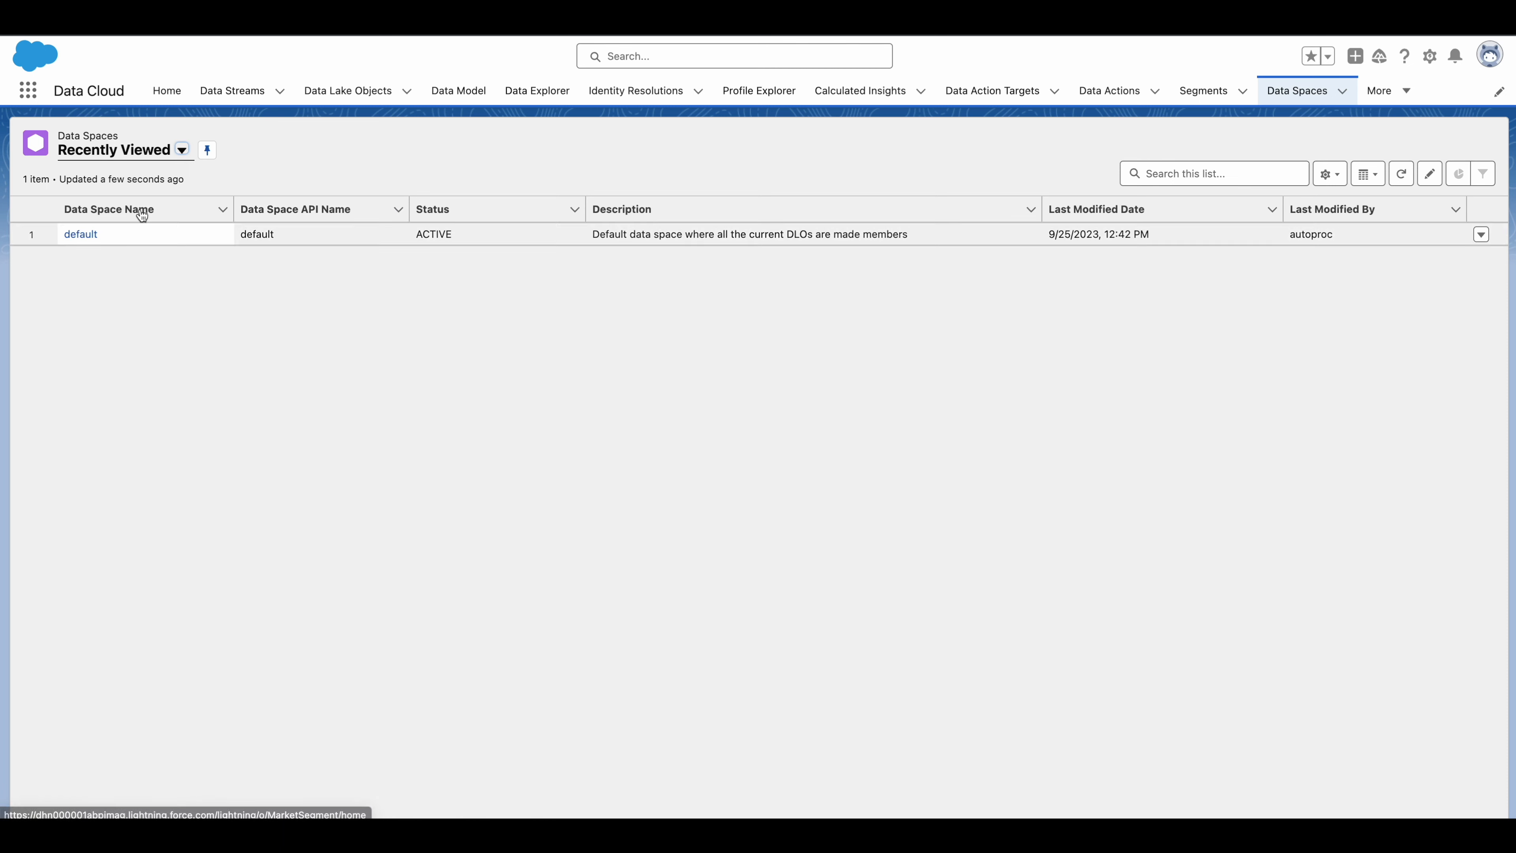
pyautogui.click(81, 234)
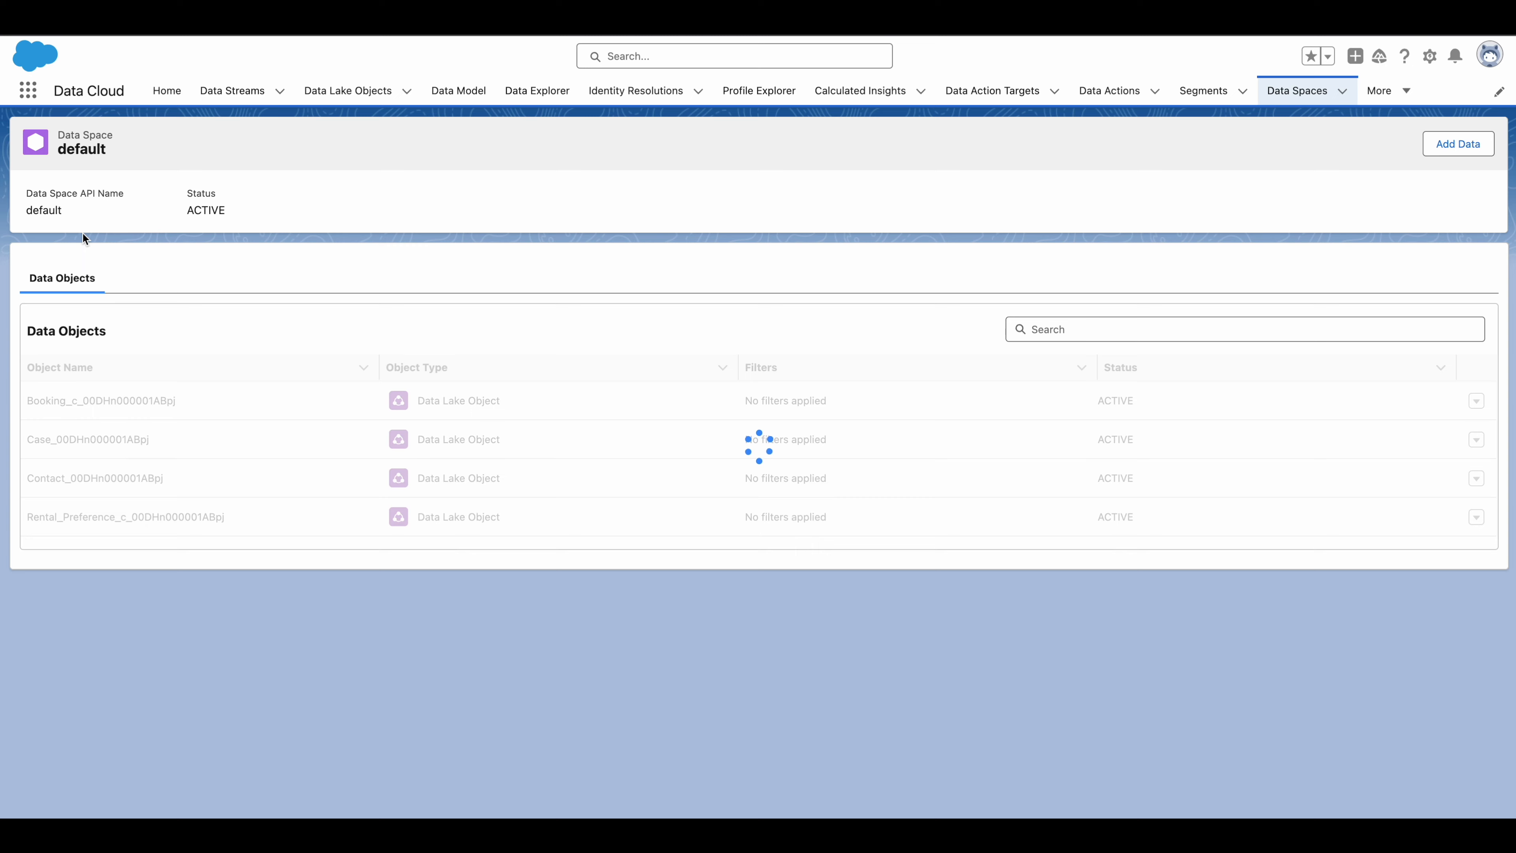
pyautogui.click(1458, 144)
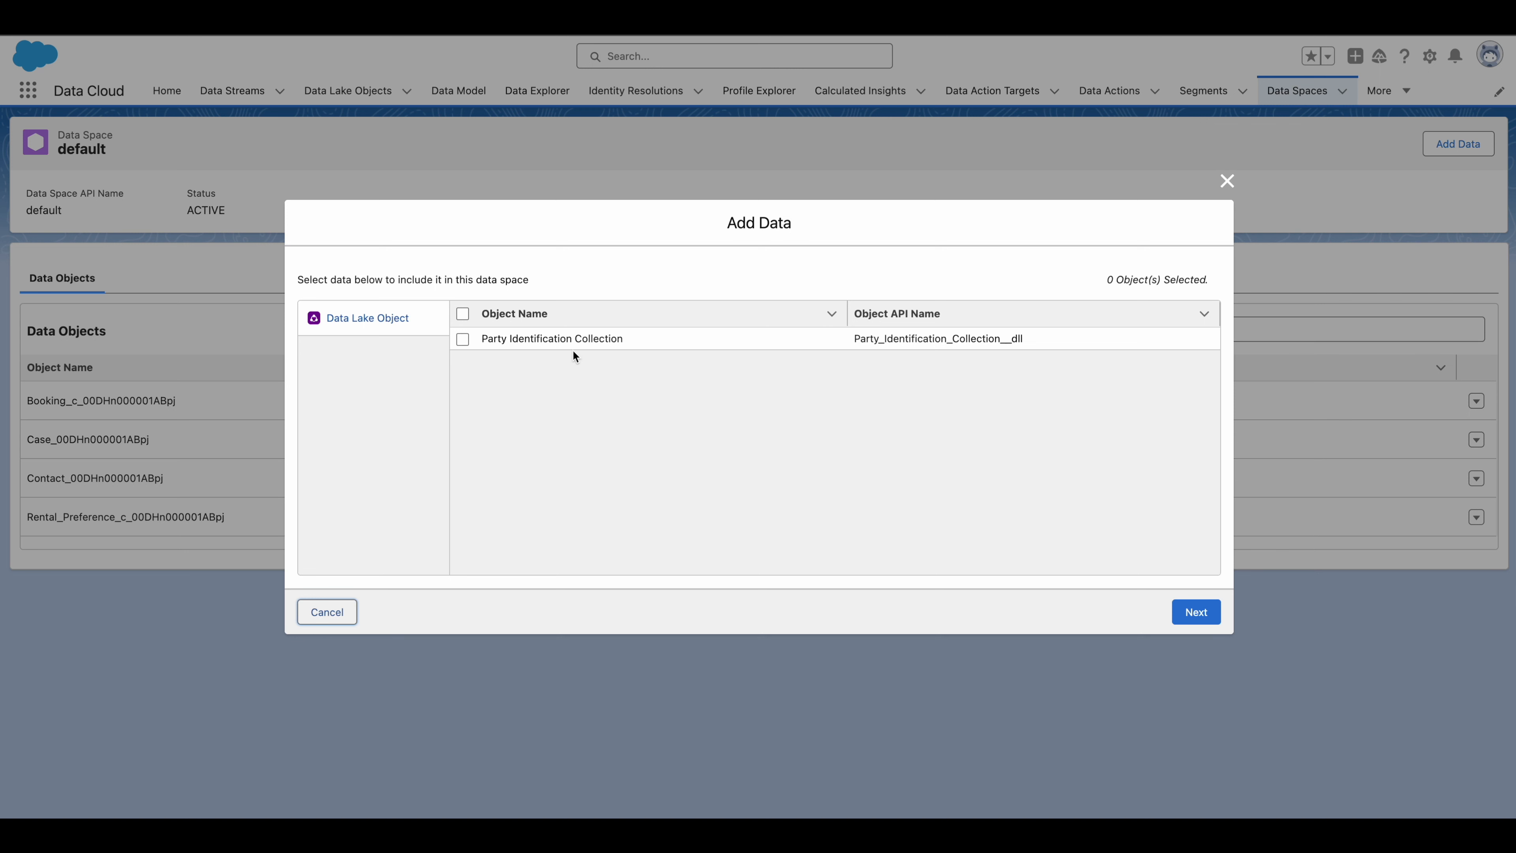
pyautogui.click(540, 340)
pyautogui.click(463, 339)
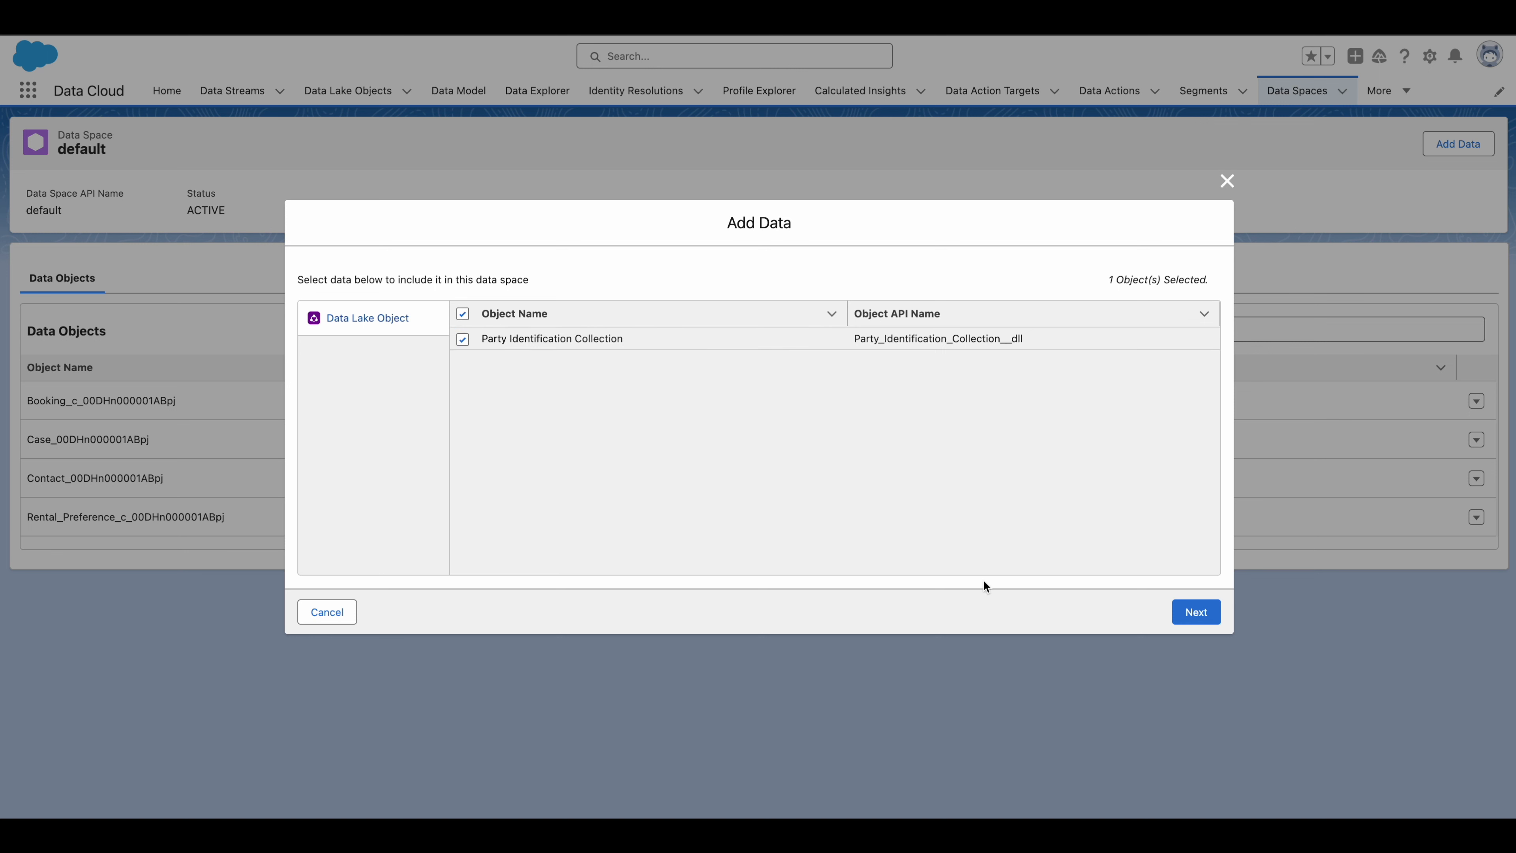
pyautogui.click(1181, 617)
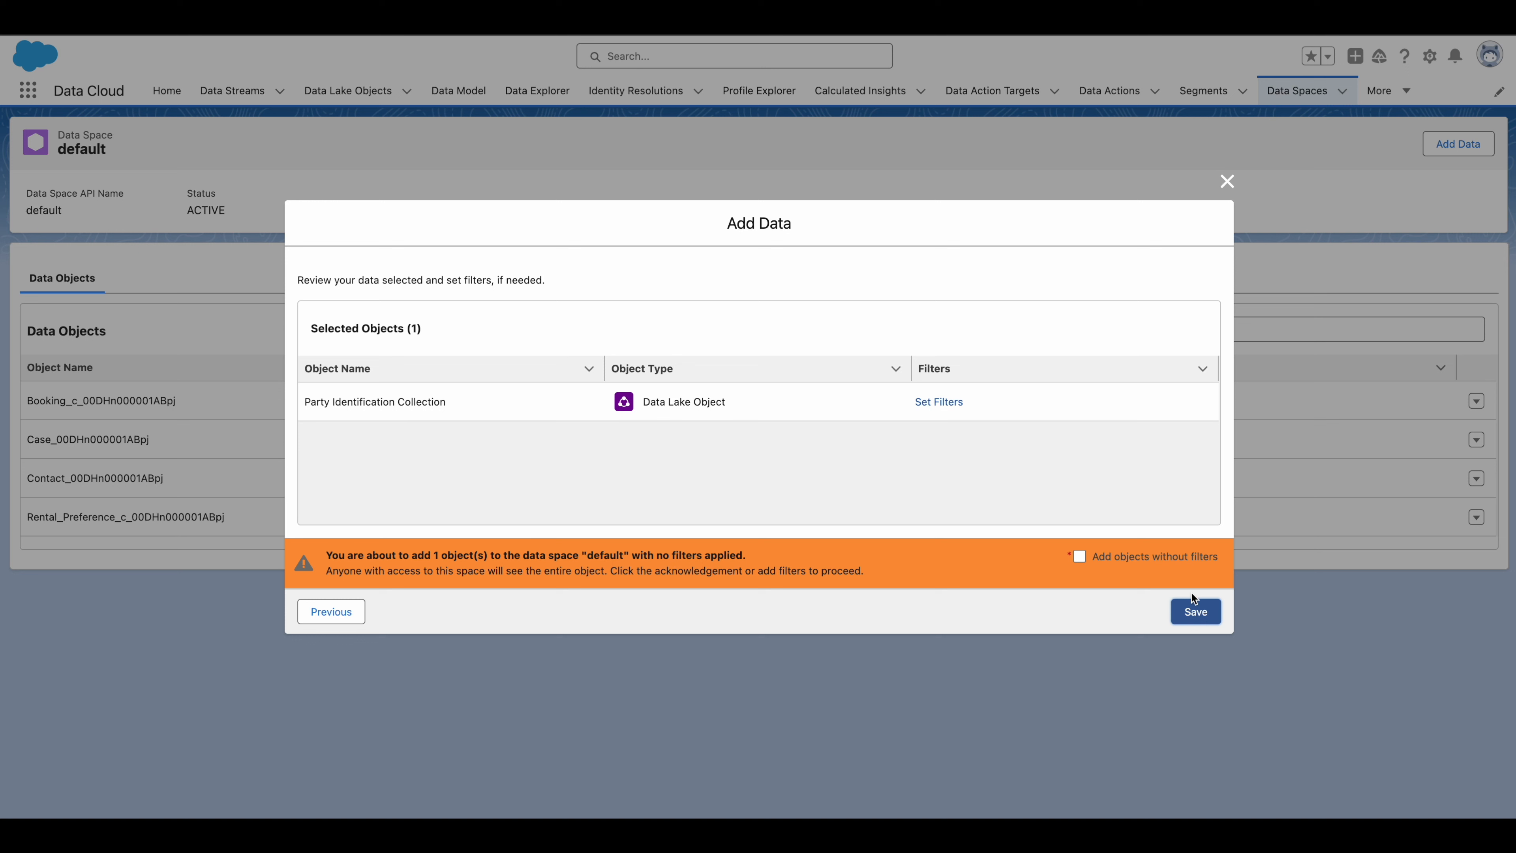
pyautogui.click(1074, 558)
pyautogui.click(1195, 612)
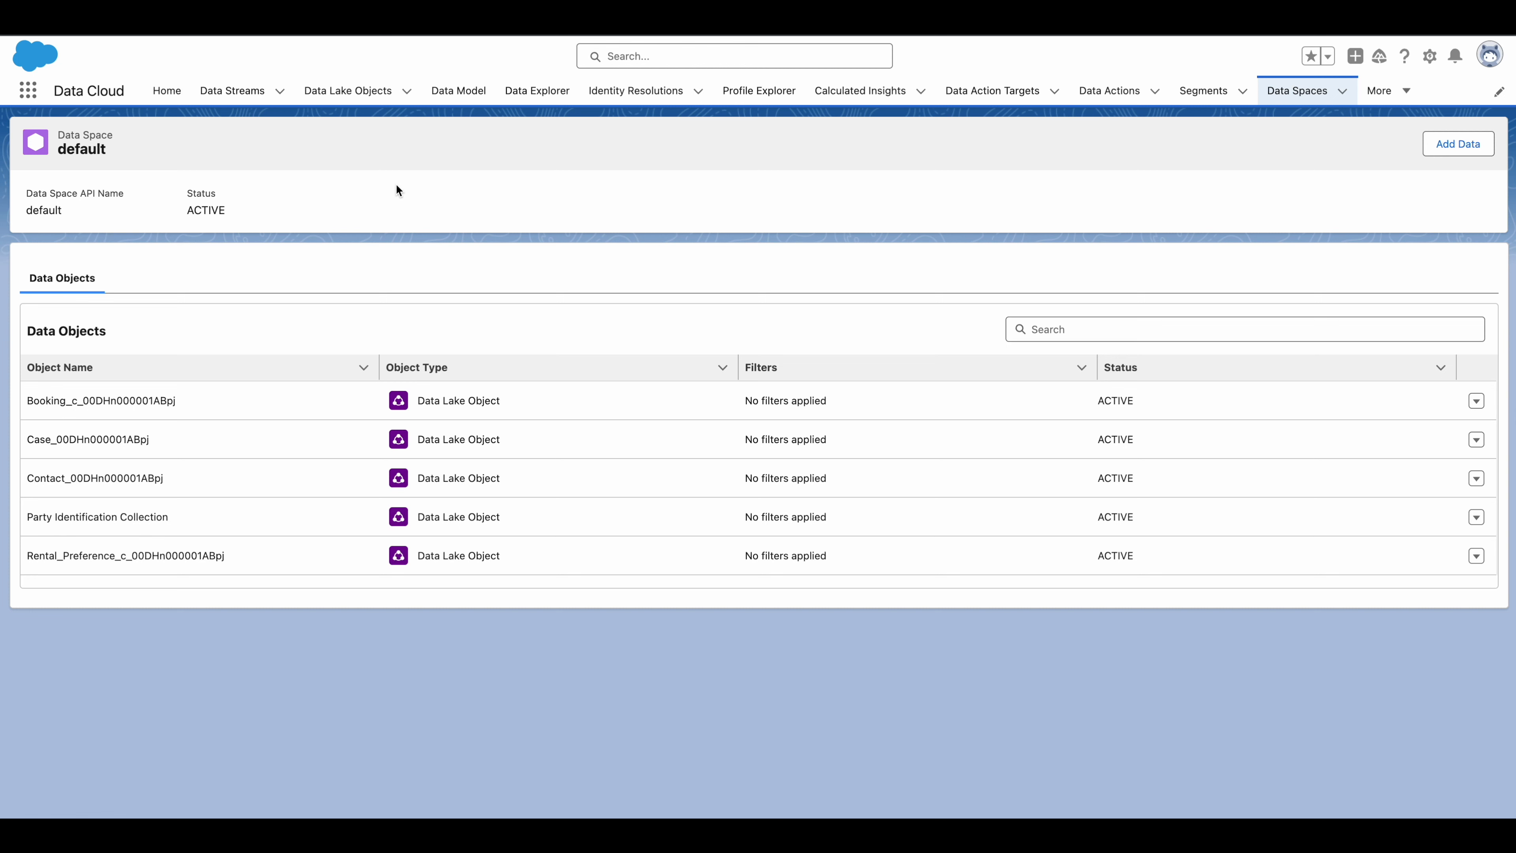
pyautogui.click(349, 90)
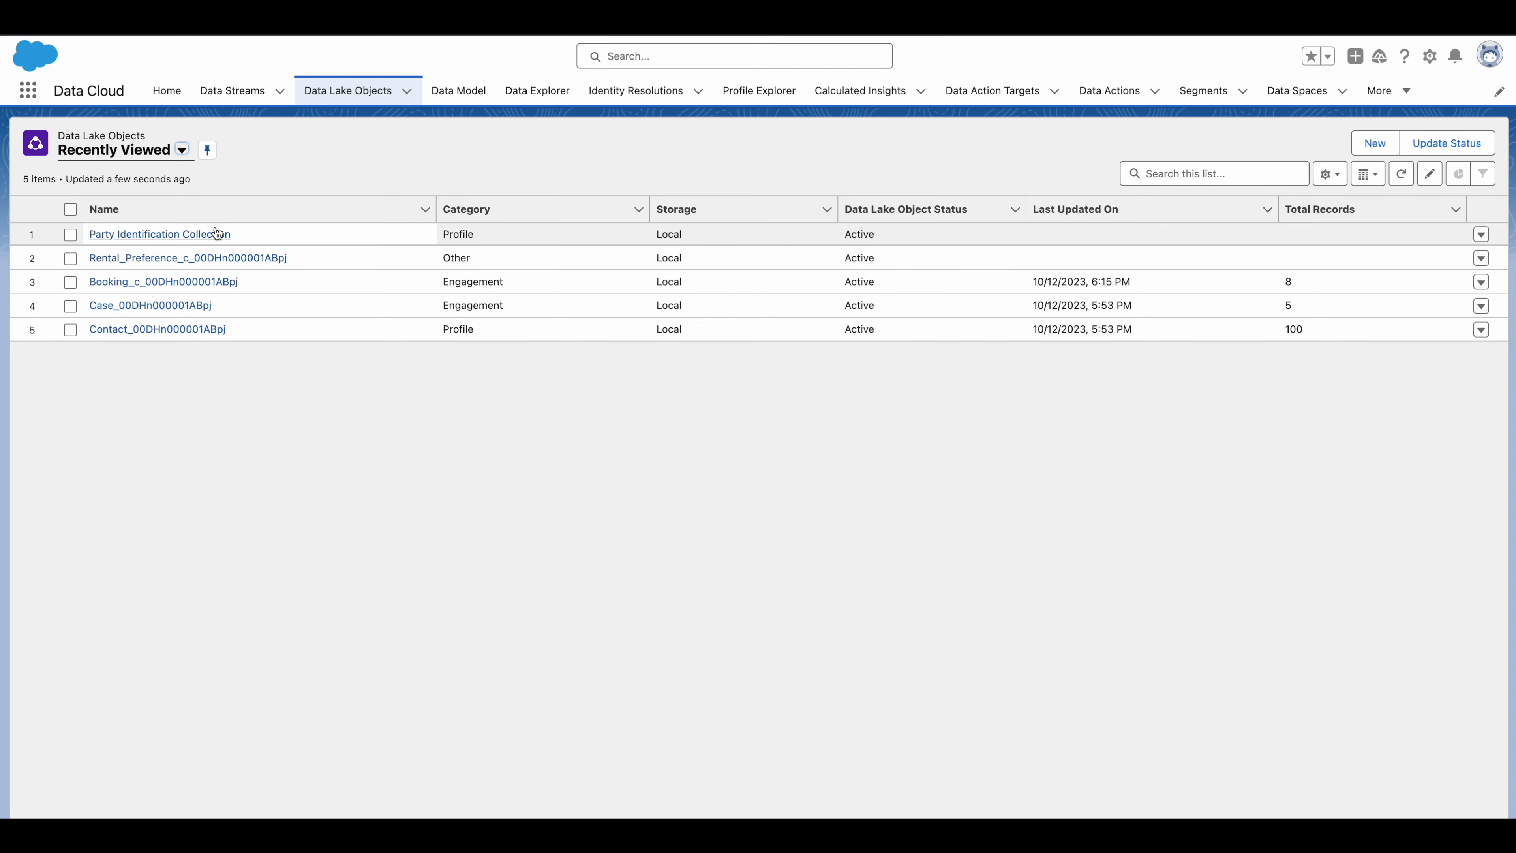
# Start a new data transform of the Streaming Data Transform type.
pyautogui.click(1290, 98)
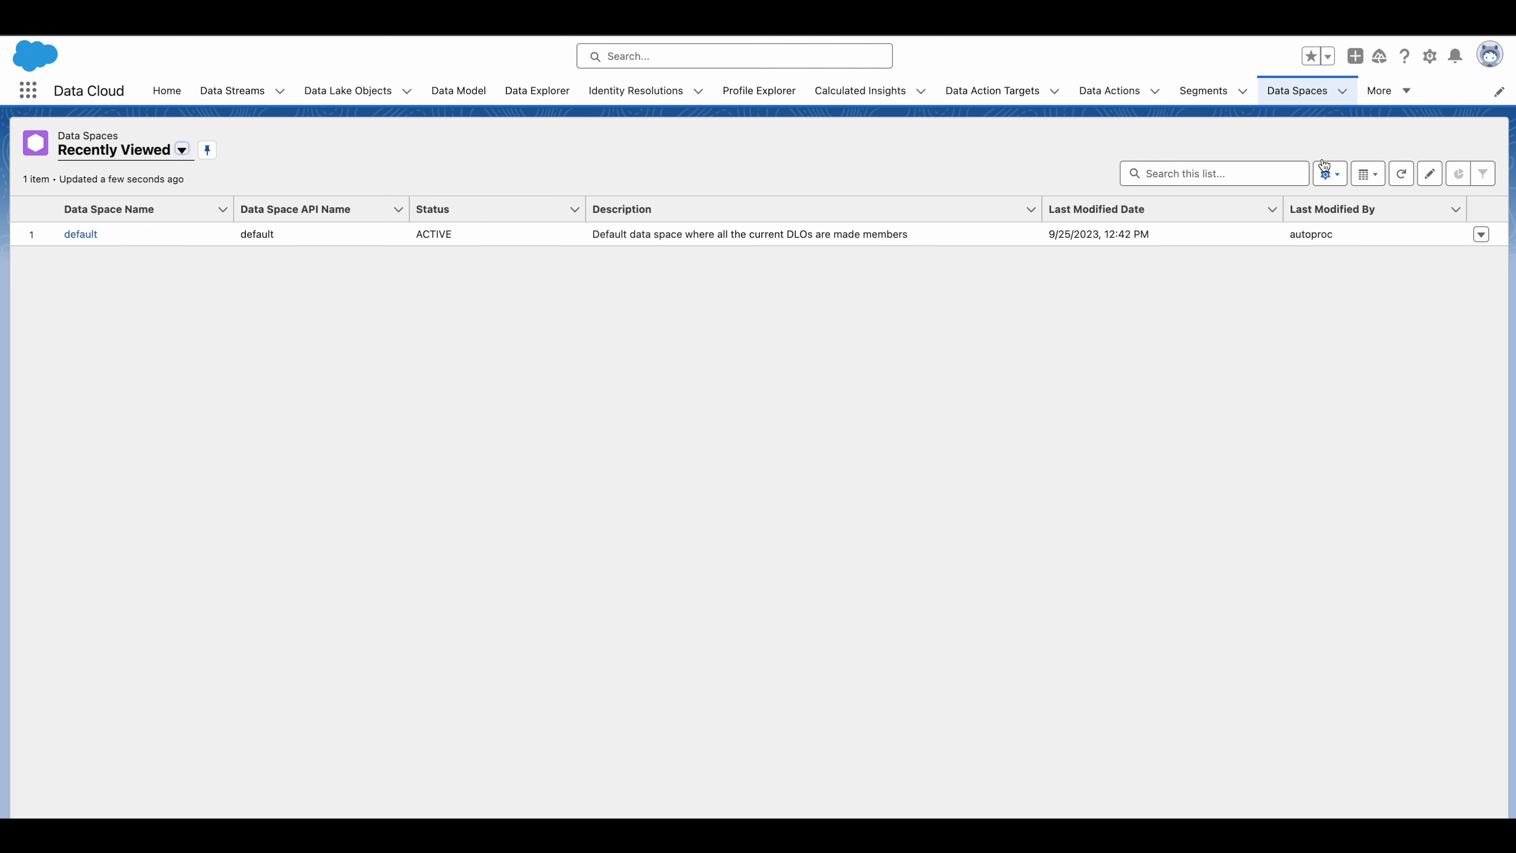
pyautogui.click(1403, 90)
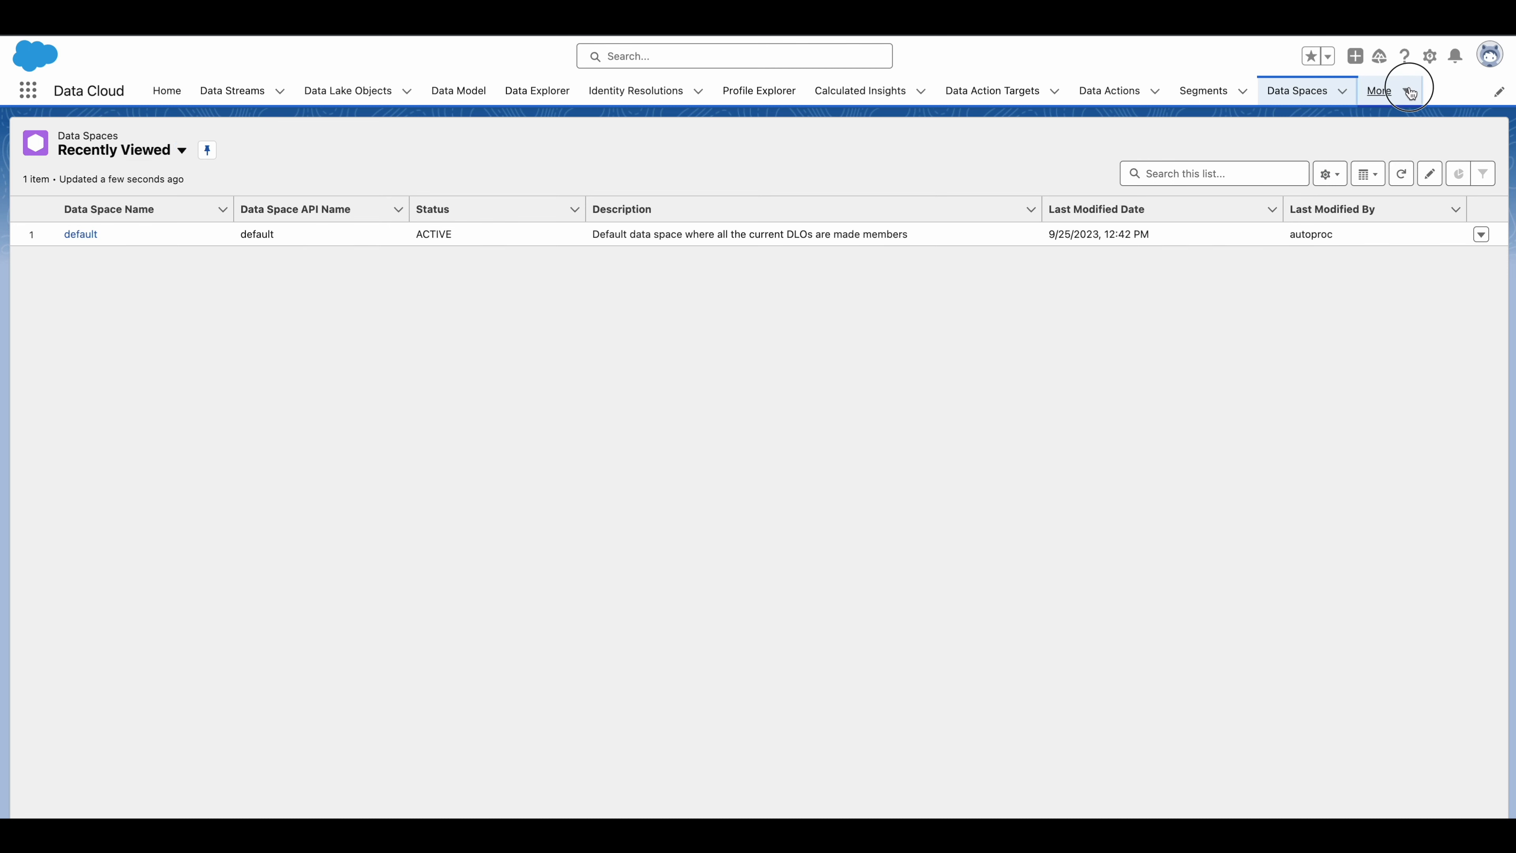
pyautogui.click(1384, 233)
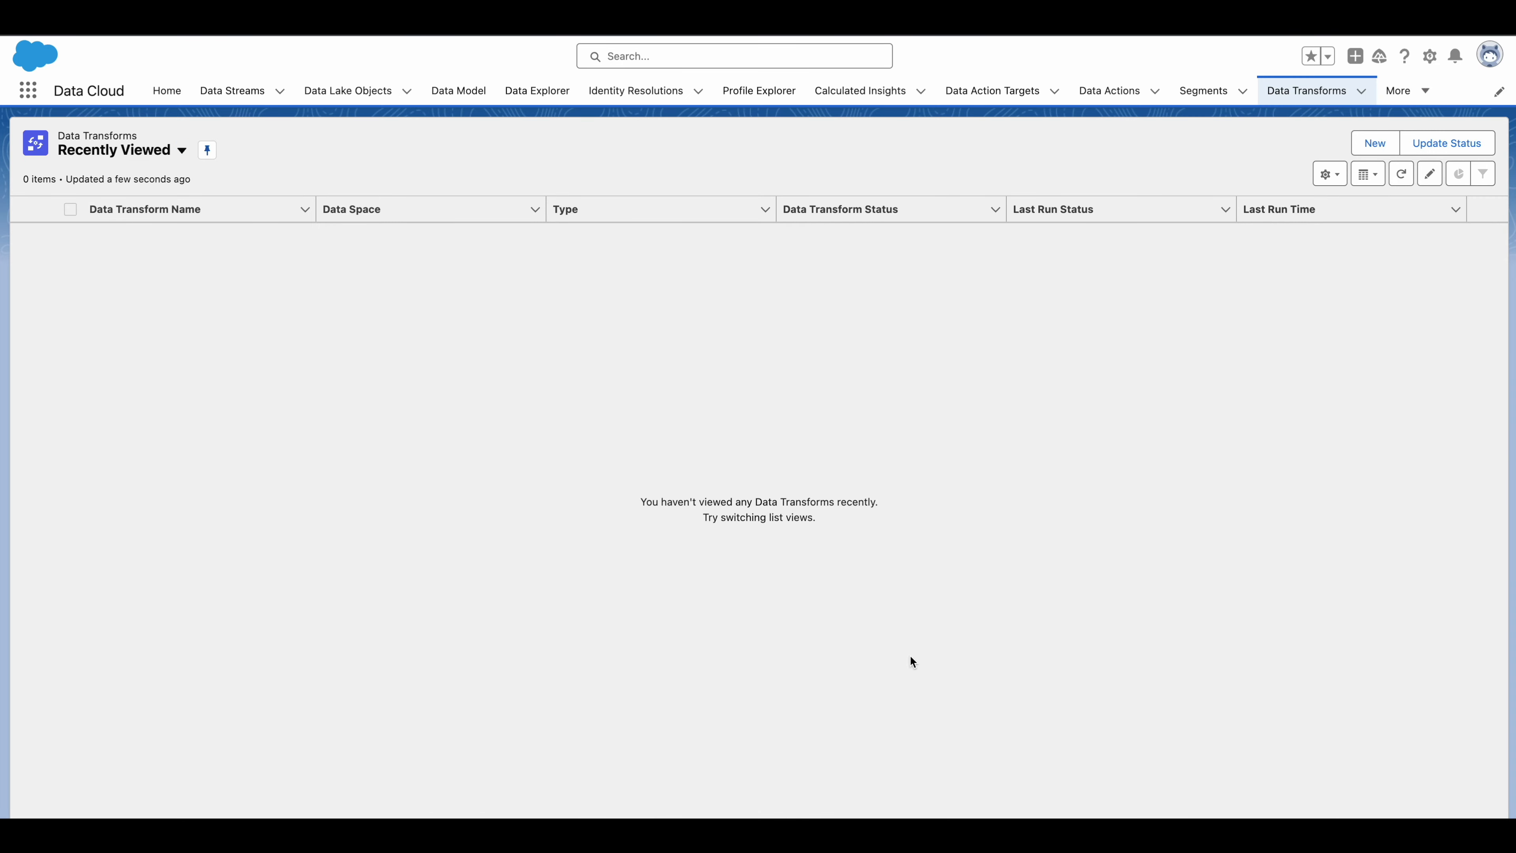
pyautogui.click(1376, 150)
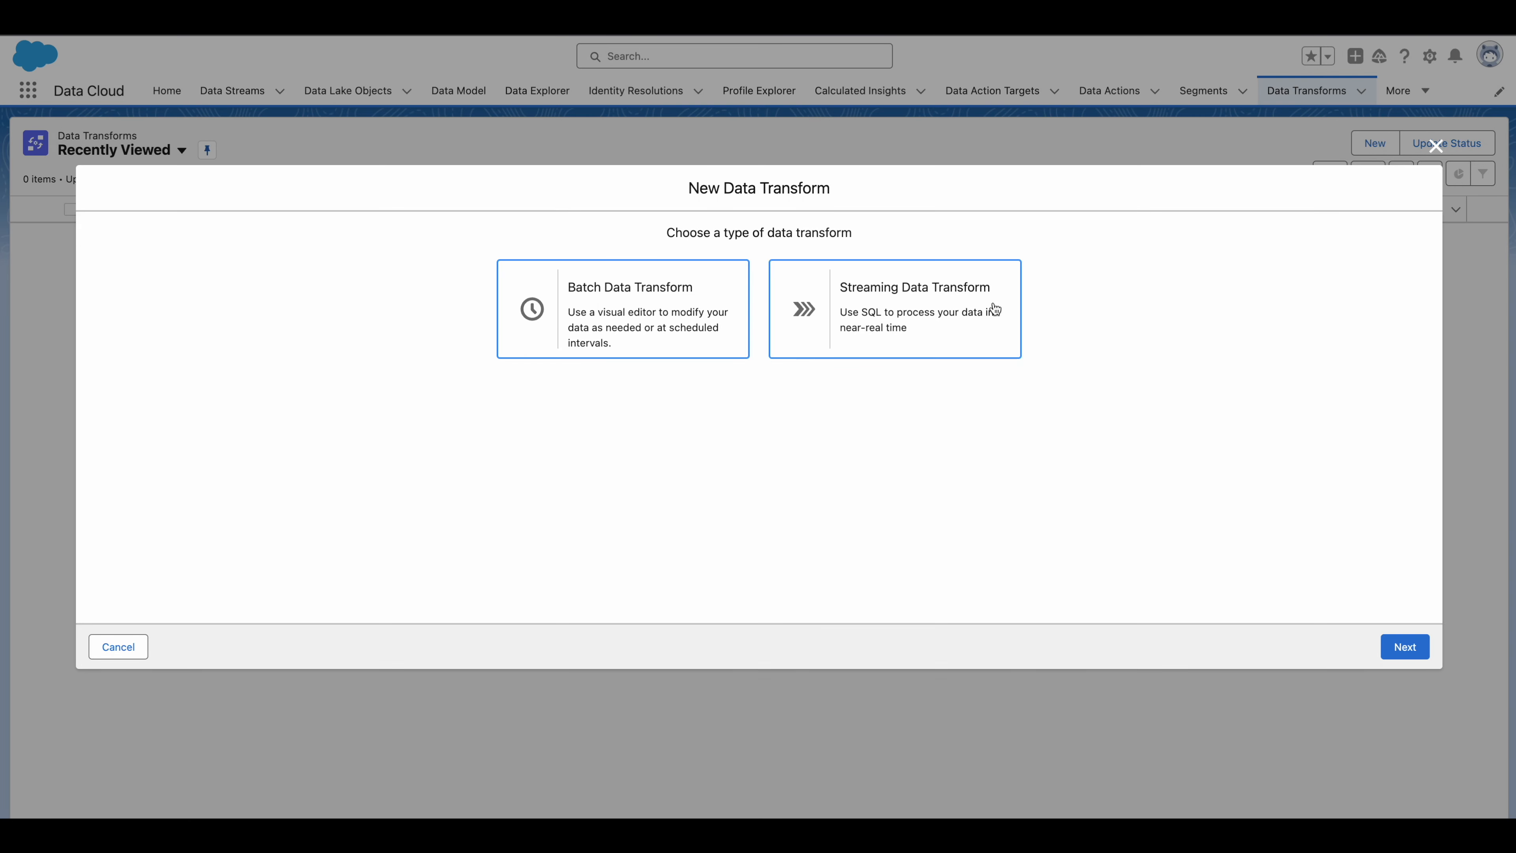
pyautogui.click(867, 326)
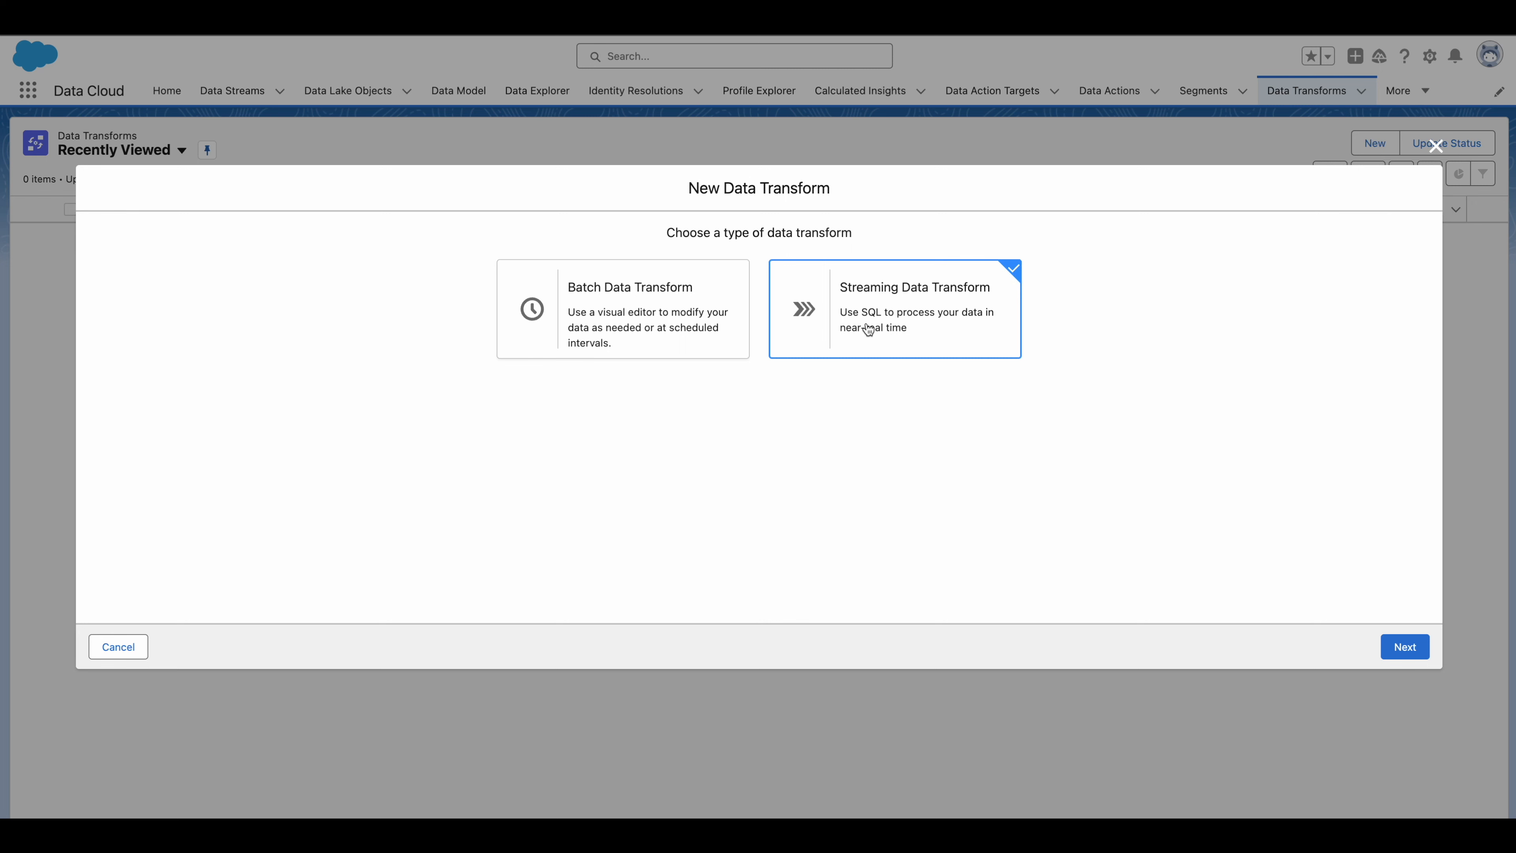
pyautogui.click(1400, 649)
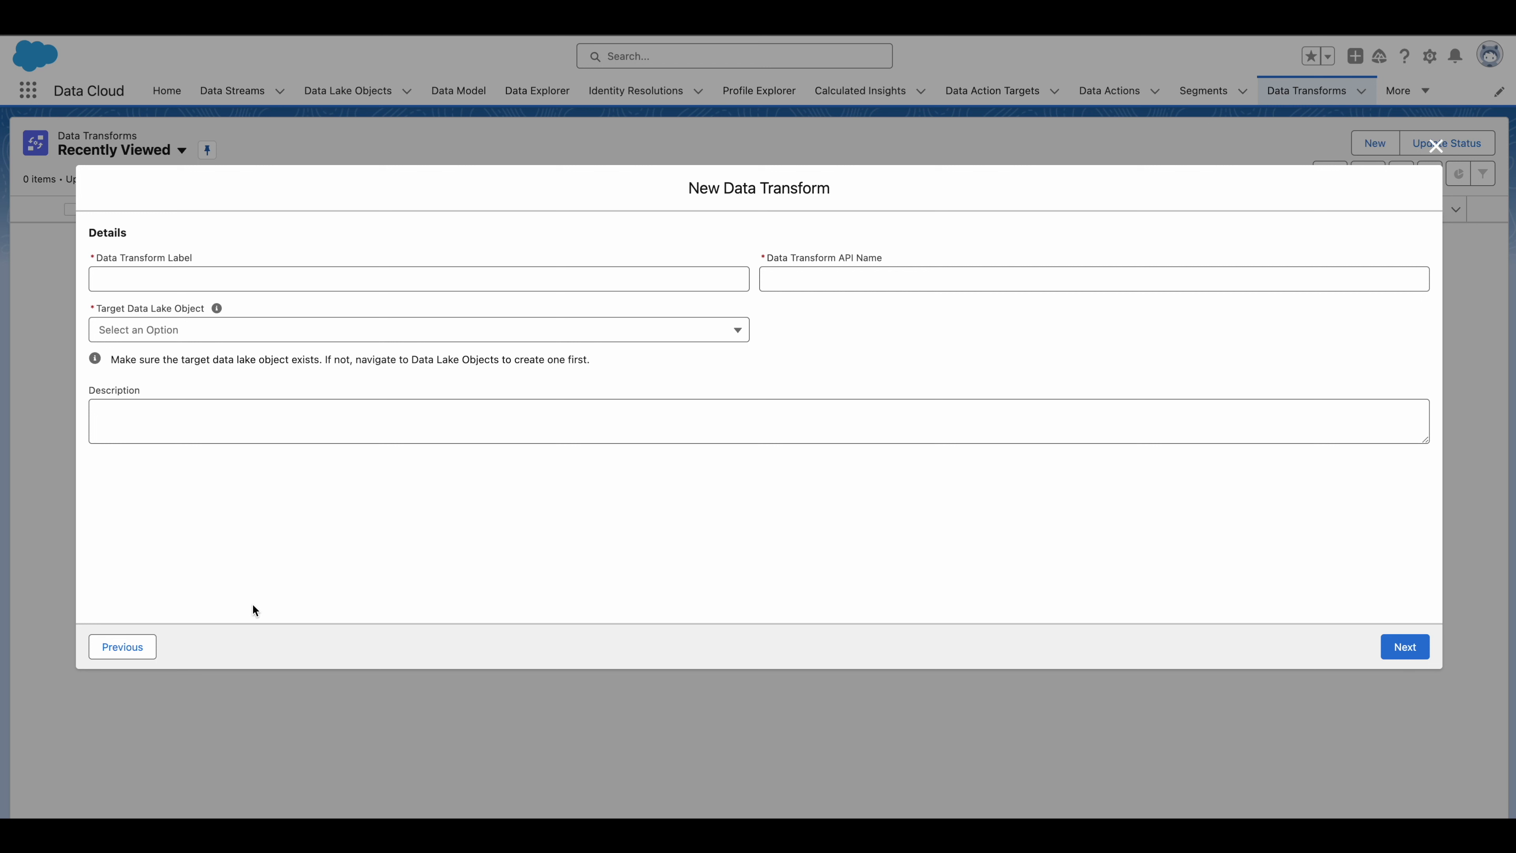
# Label the data transform "Extract Party Identifiers from Rentals", without a leading space in the label.
pyautogui.click(241, 280)
pyautogui.write('Extract Party Identifiers from Rentals')
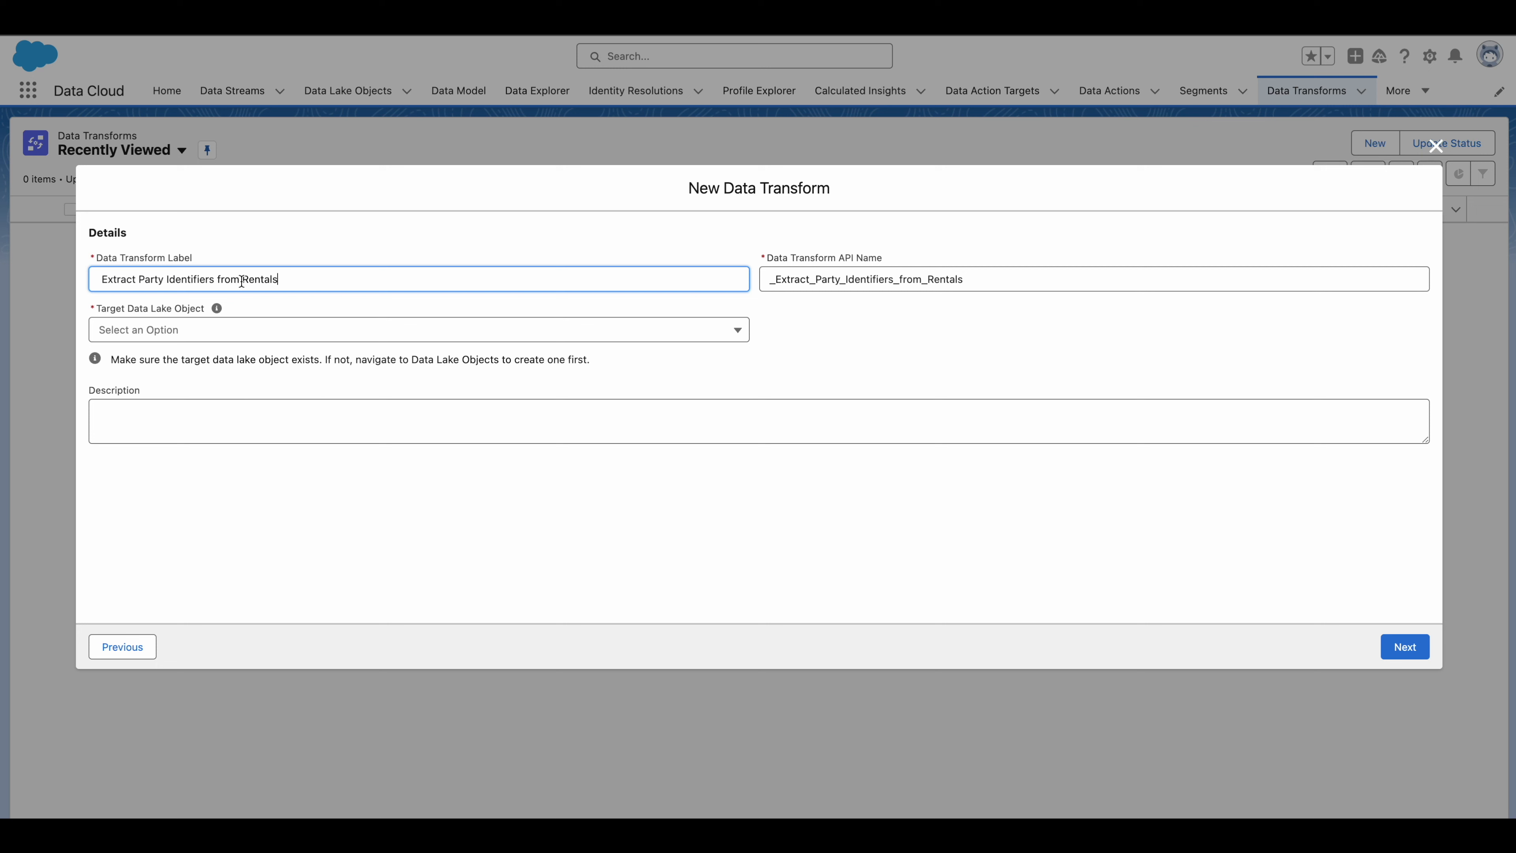
pyautogui.click(103, 279)
pyautogui.press('BackSpace')
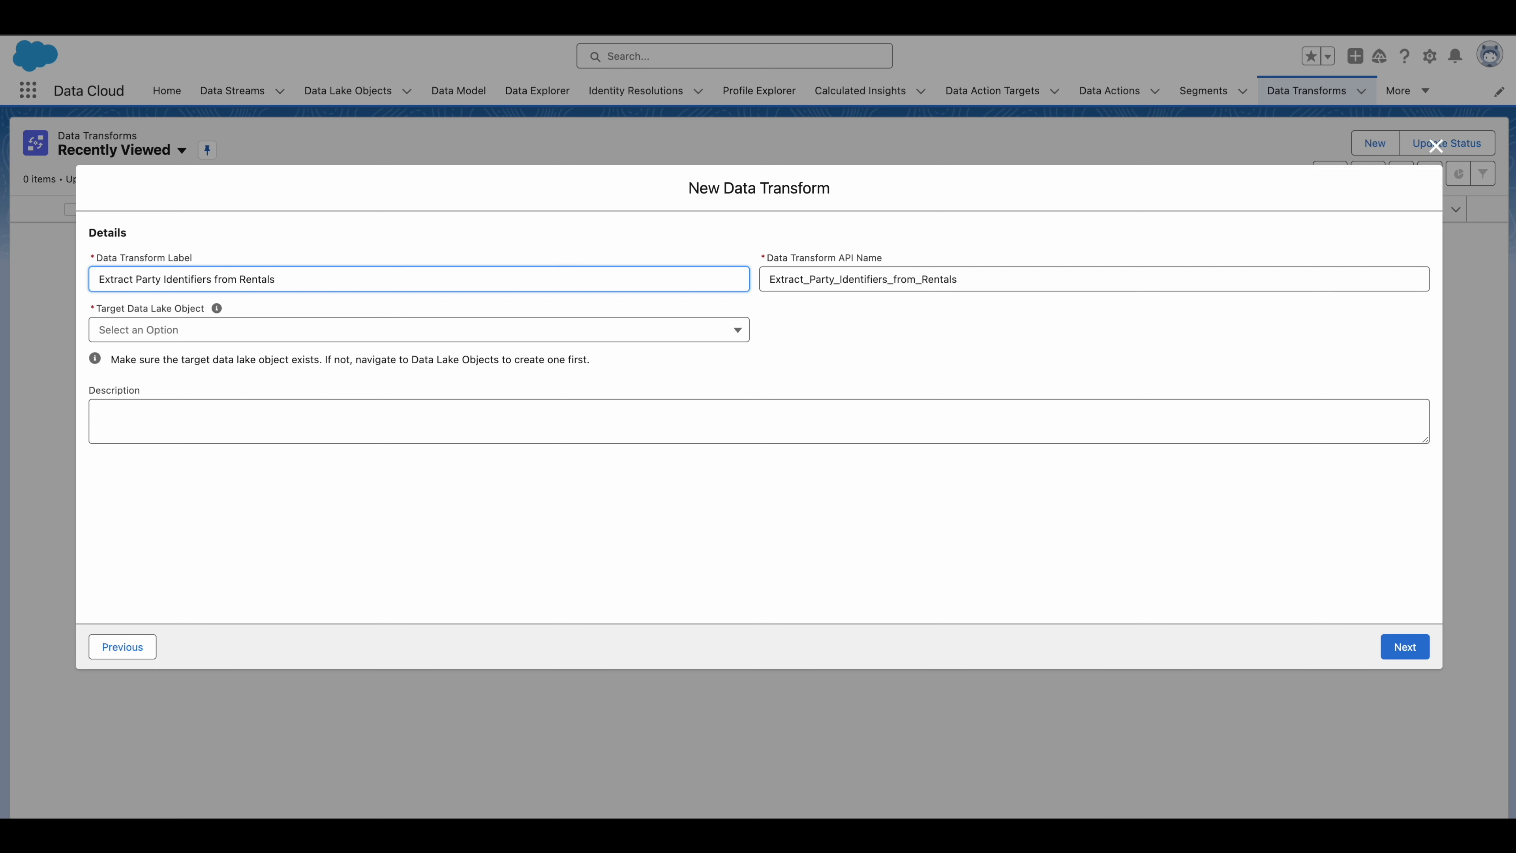
pyautogui.click(772, 275)
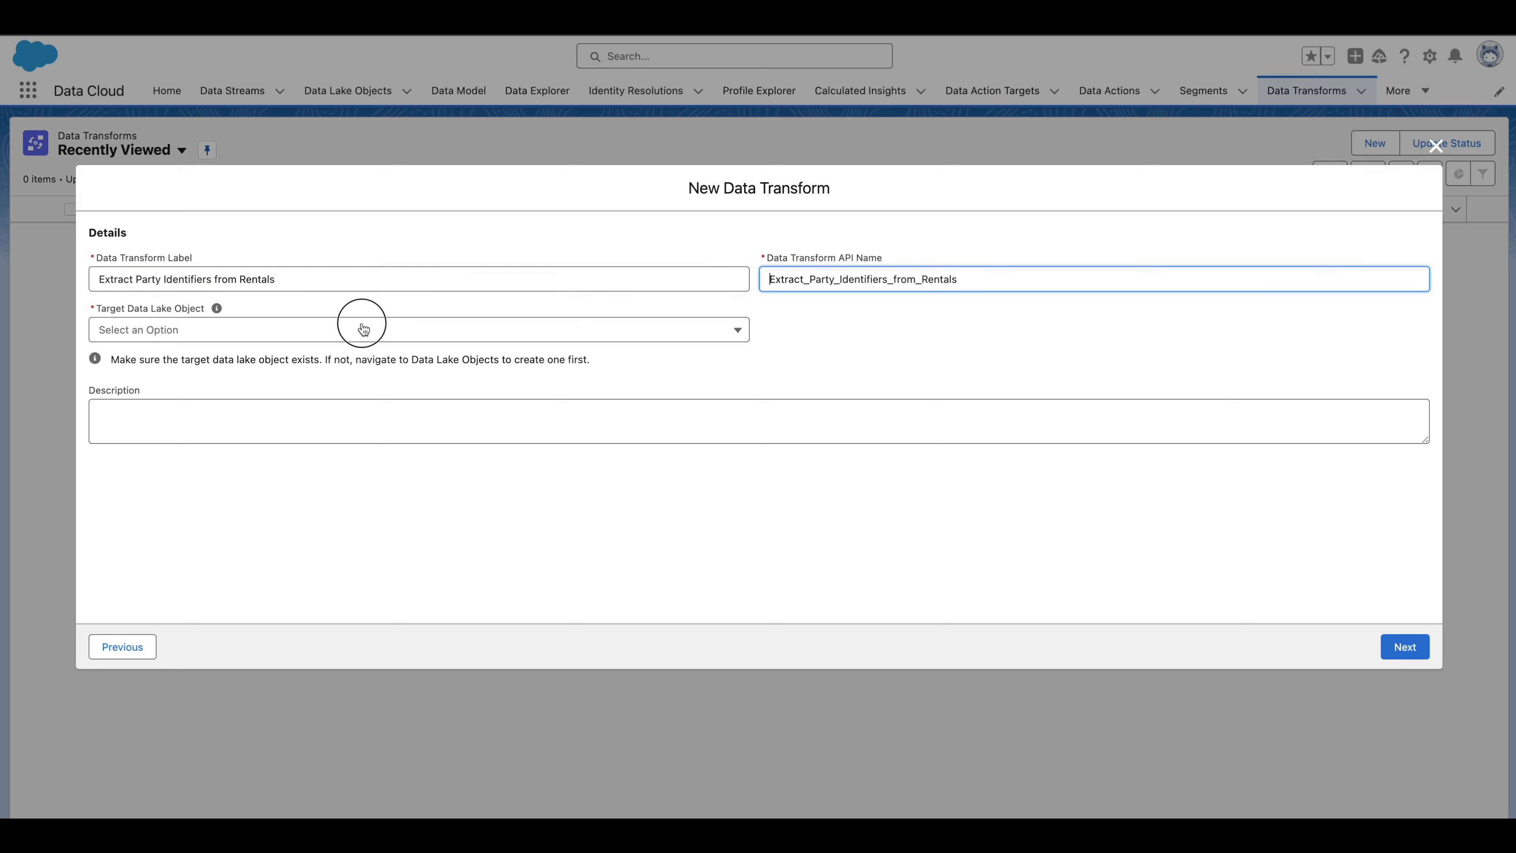
# Target Party Identification Collection and describe the transform as "Extract driver license and loyalty program membership numbers from car rentals".
pyautogui.click(362, 330)
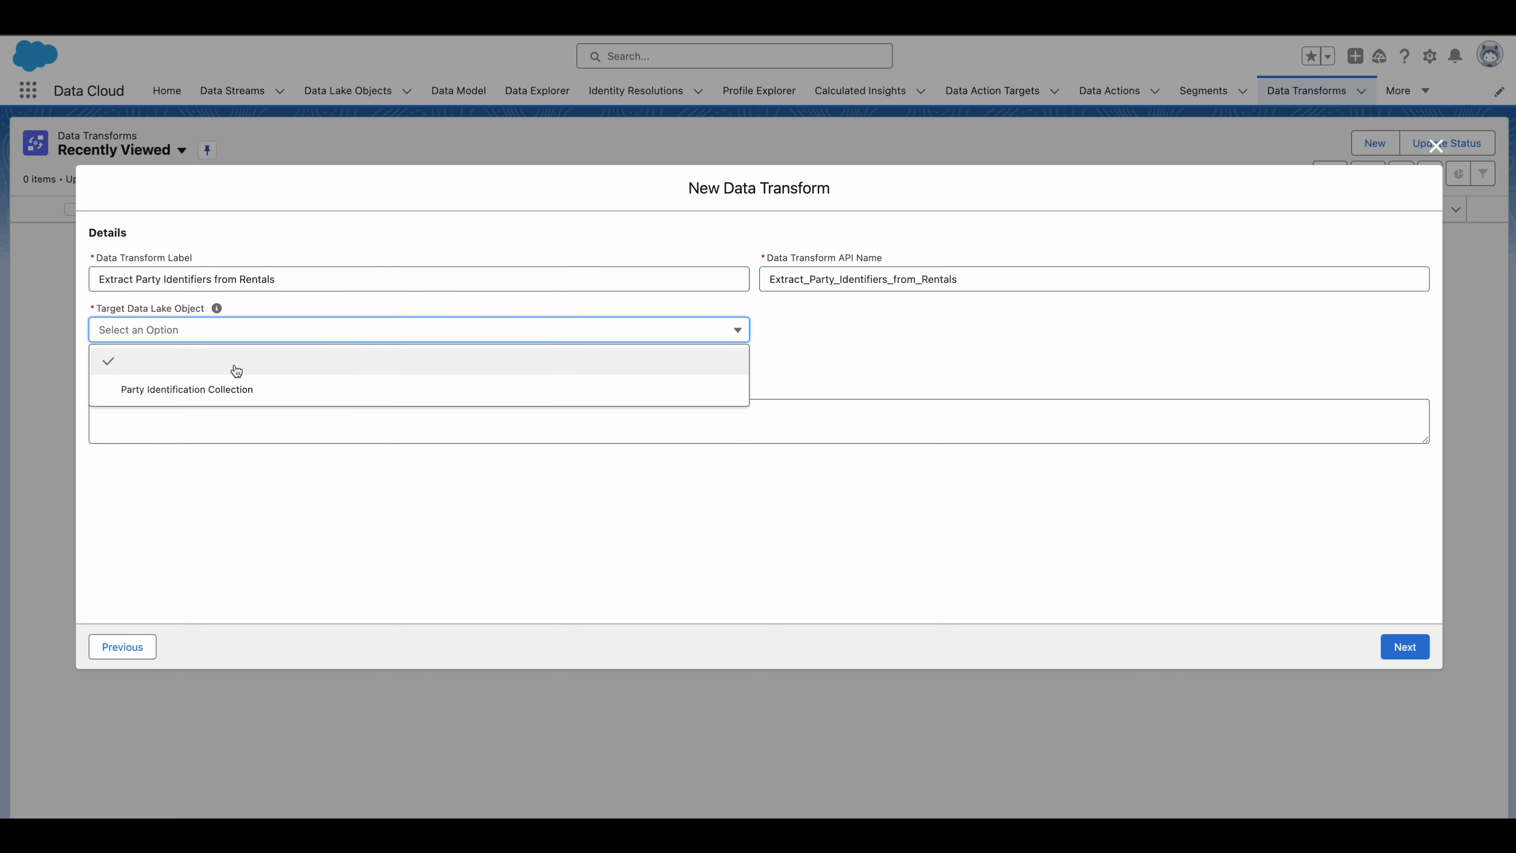
pyautogui.click(188, 391)
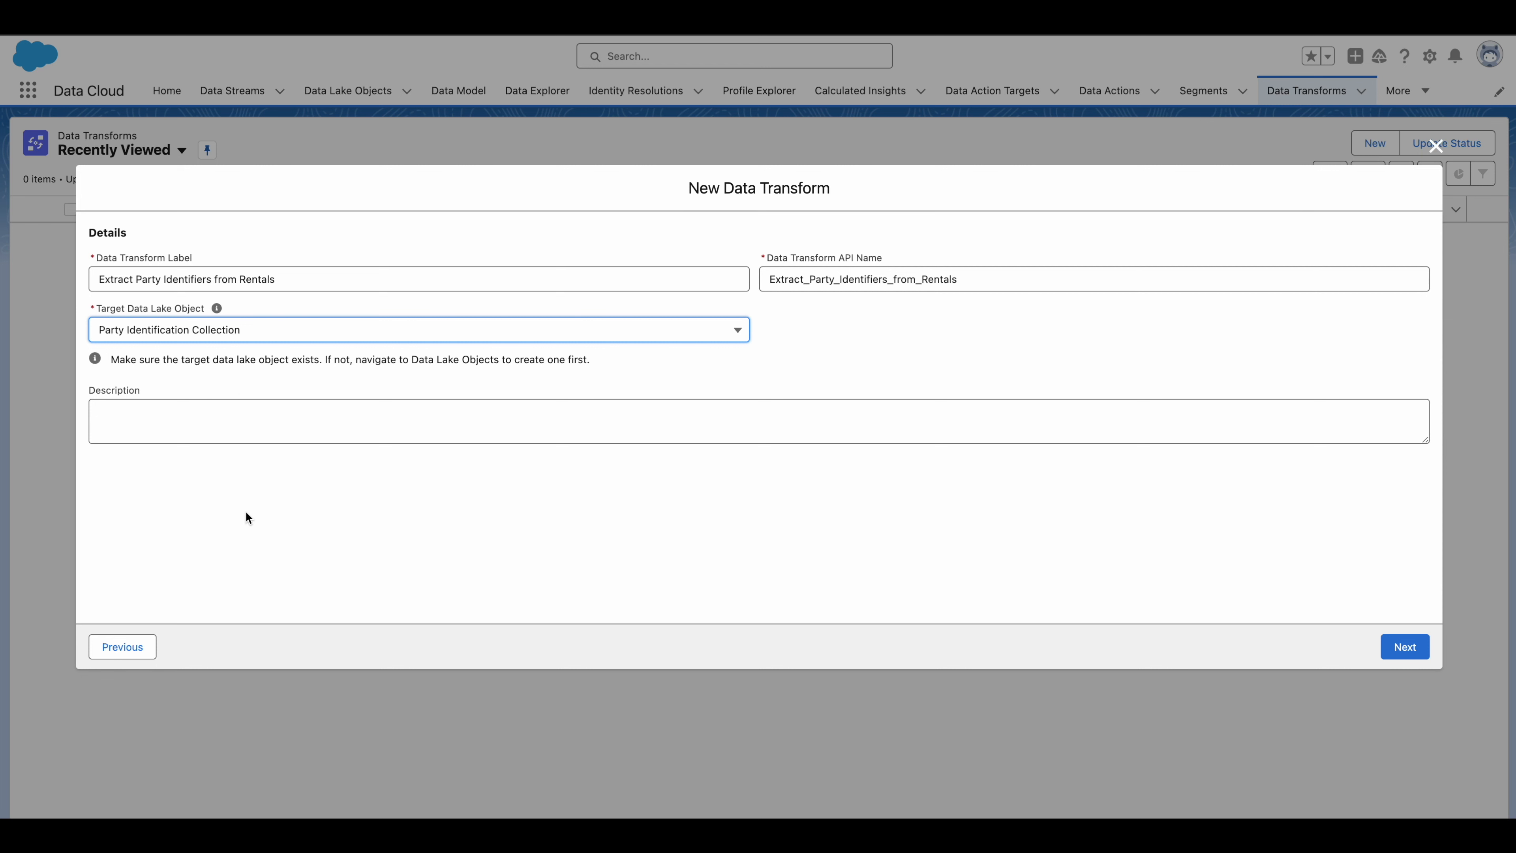
pyautogui.click(175, 396)
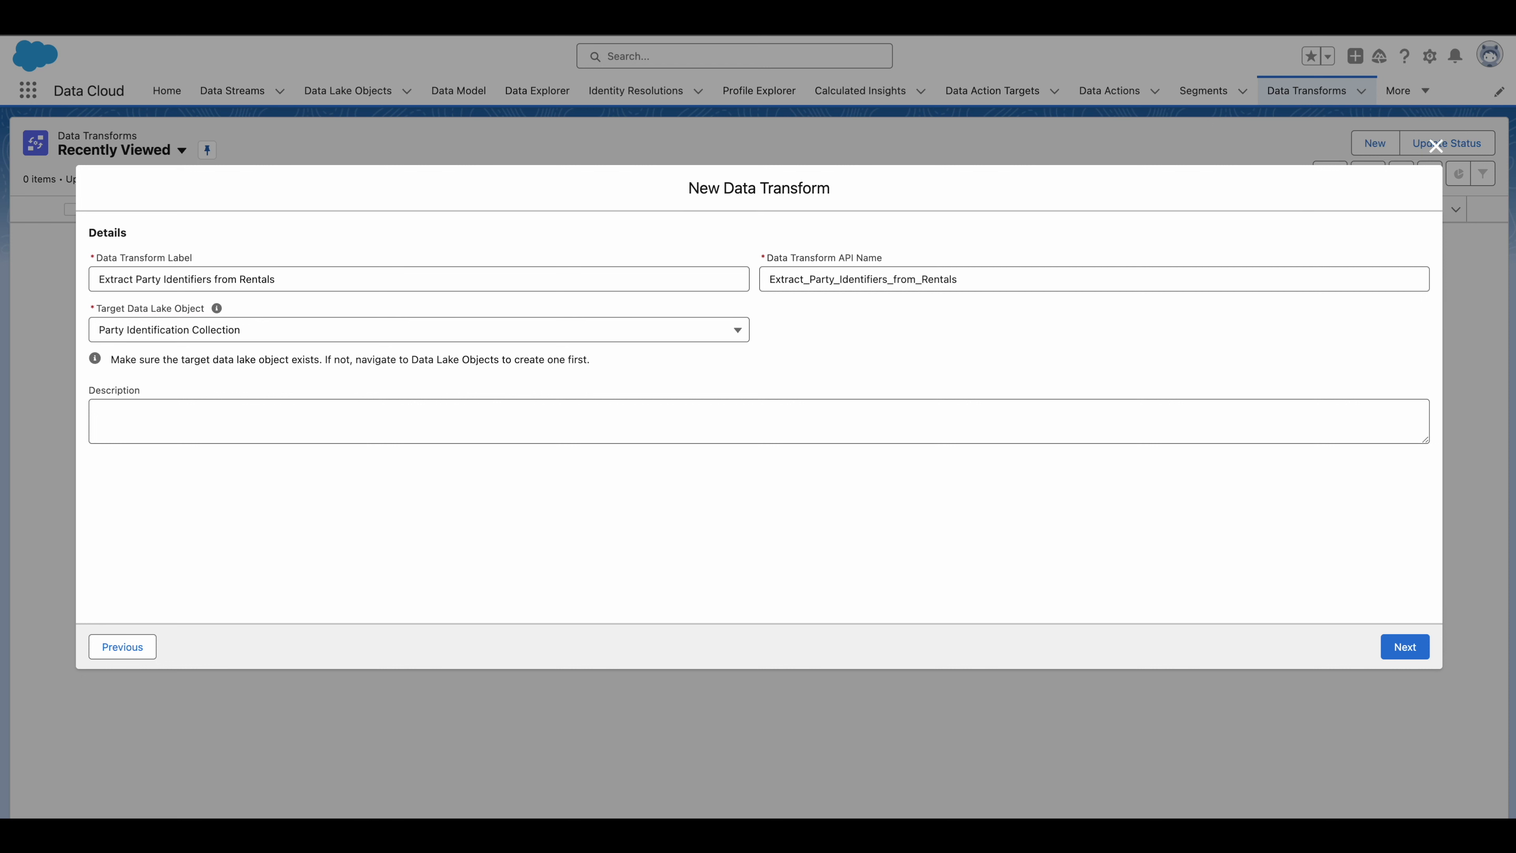
pyautogui.click(534, 418)
pyautogui.write('Extract driver license and loyalty program membership numbers from car rentals')
pyautogui.click(428, 571)
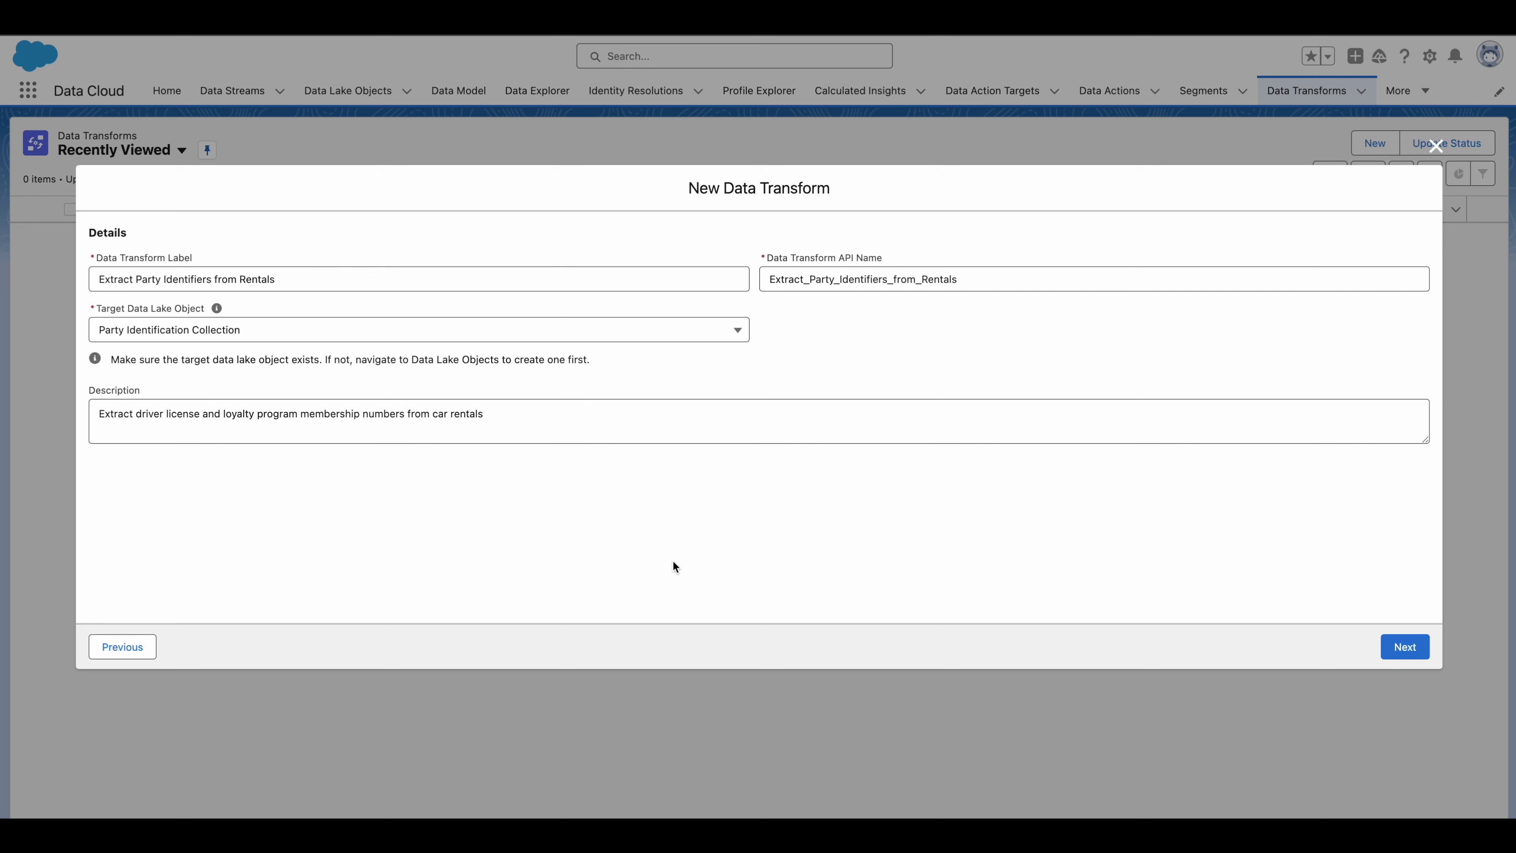
pyautogui.click(1403, 647)
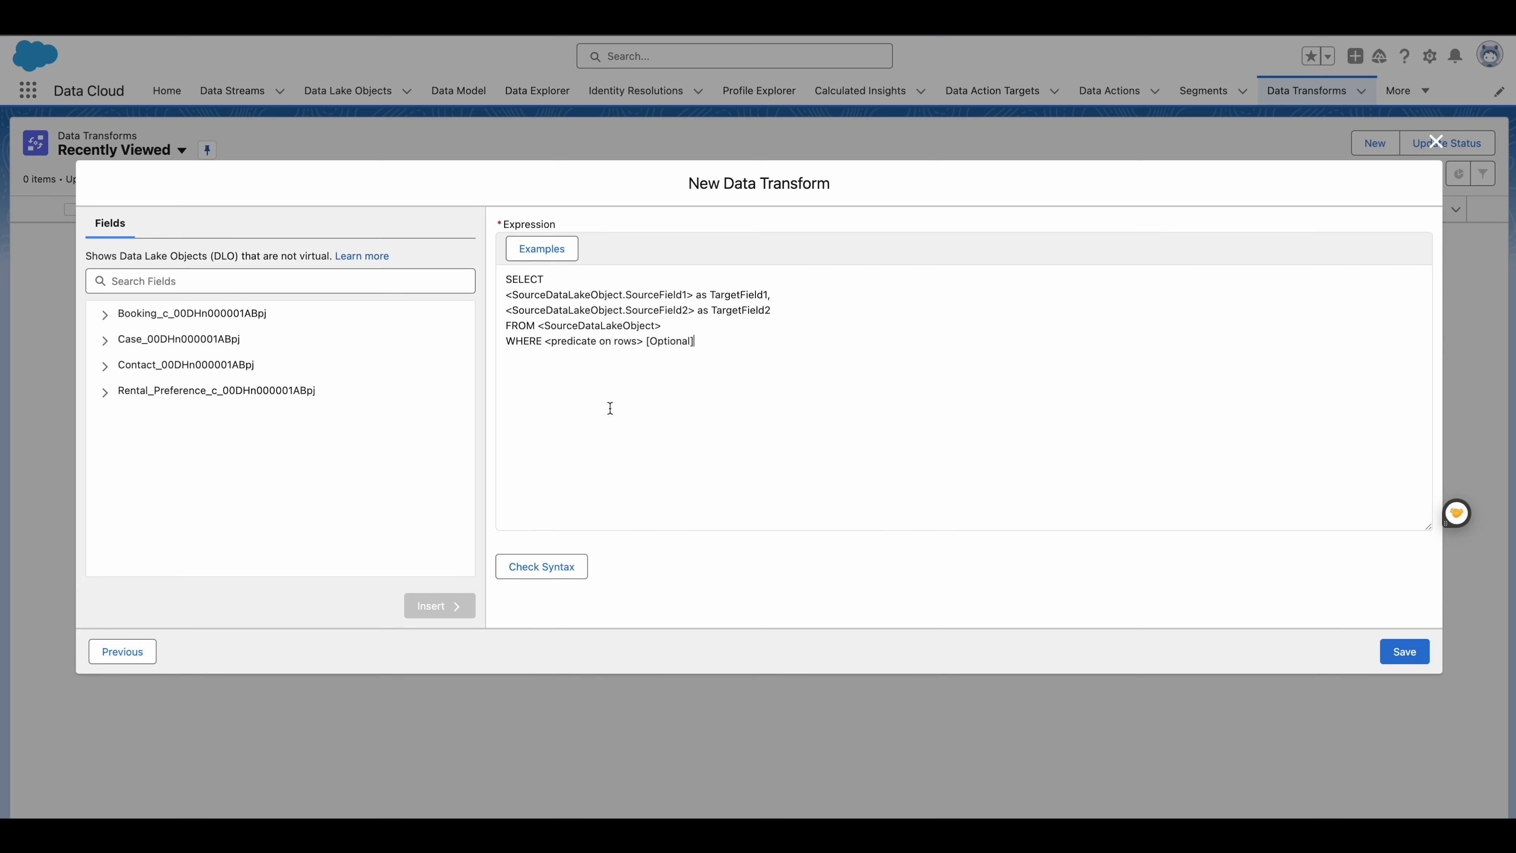
# Review the expression example for merging 2 DLOs into a single DLO, and close the examples.
pyautogui.click(539, 247)
pyautogui.scroll(-3, 813, 488)
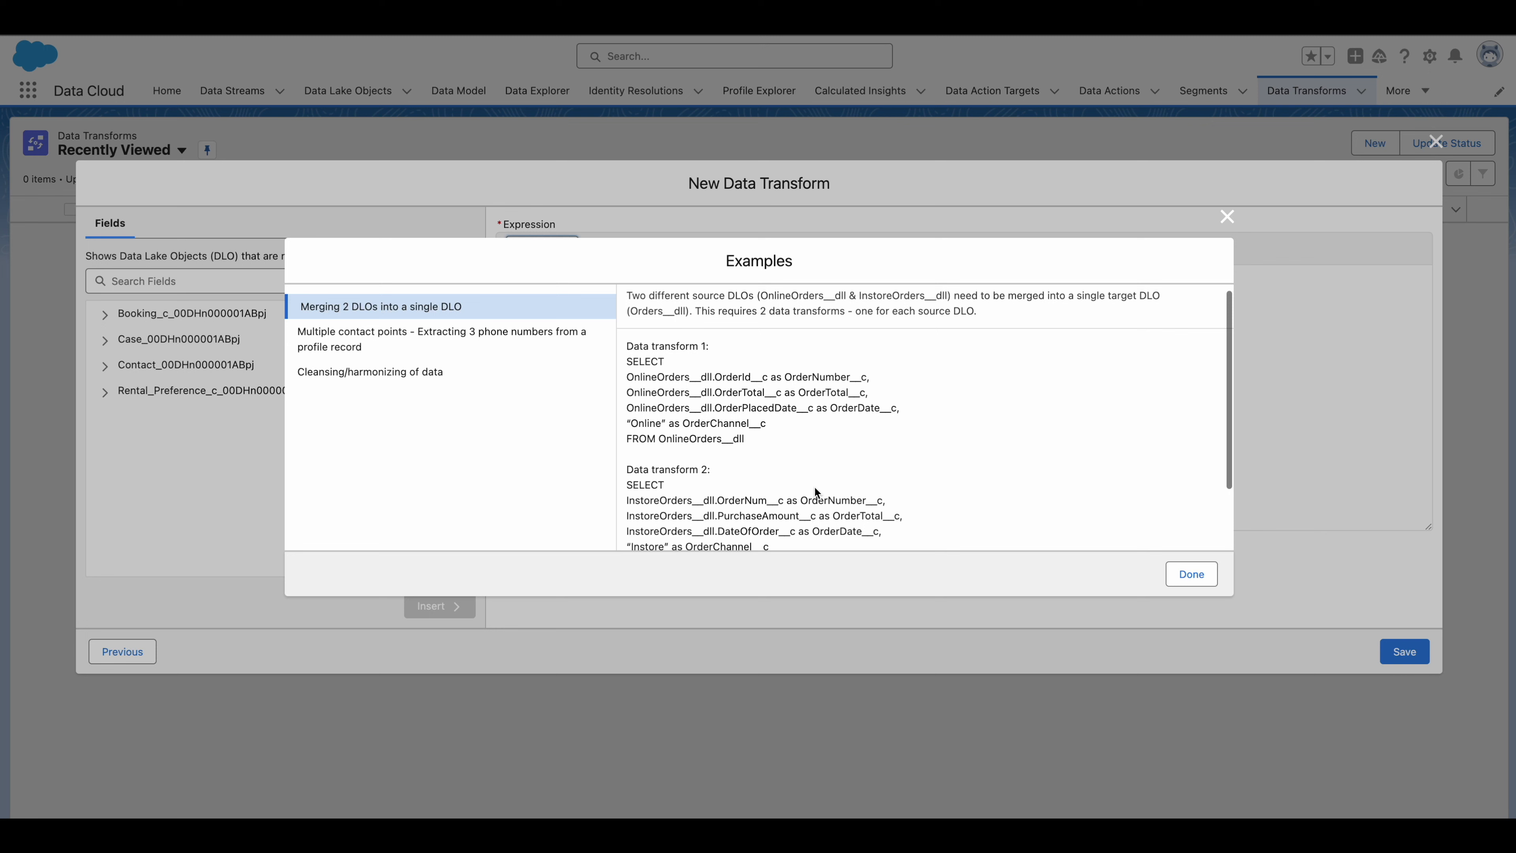
pyautogui.scroll(2, 814, 488)
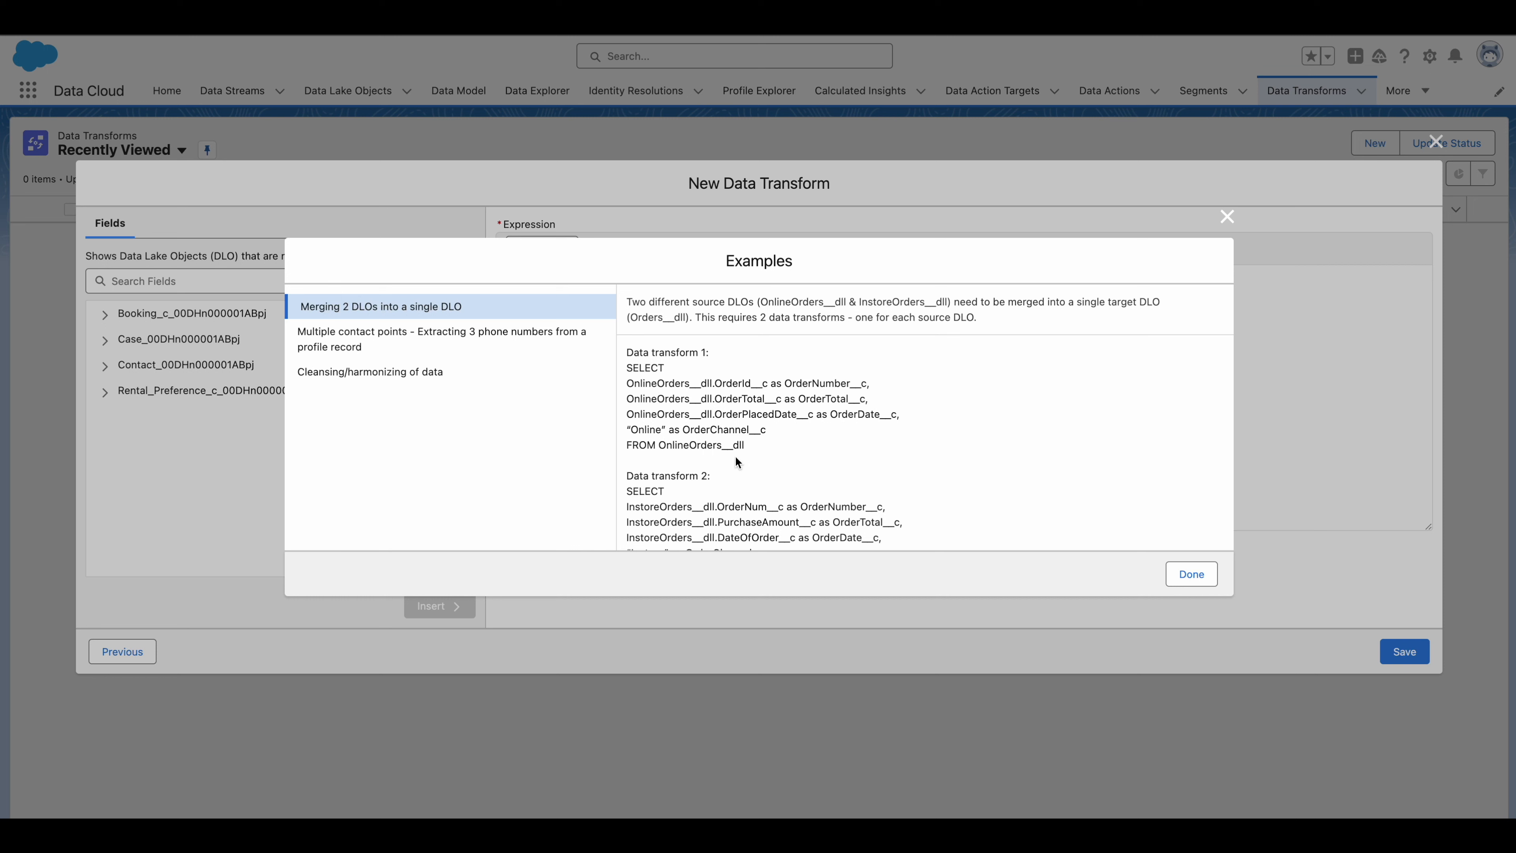
pyautogui.scroll(-2, 660, 493)
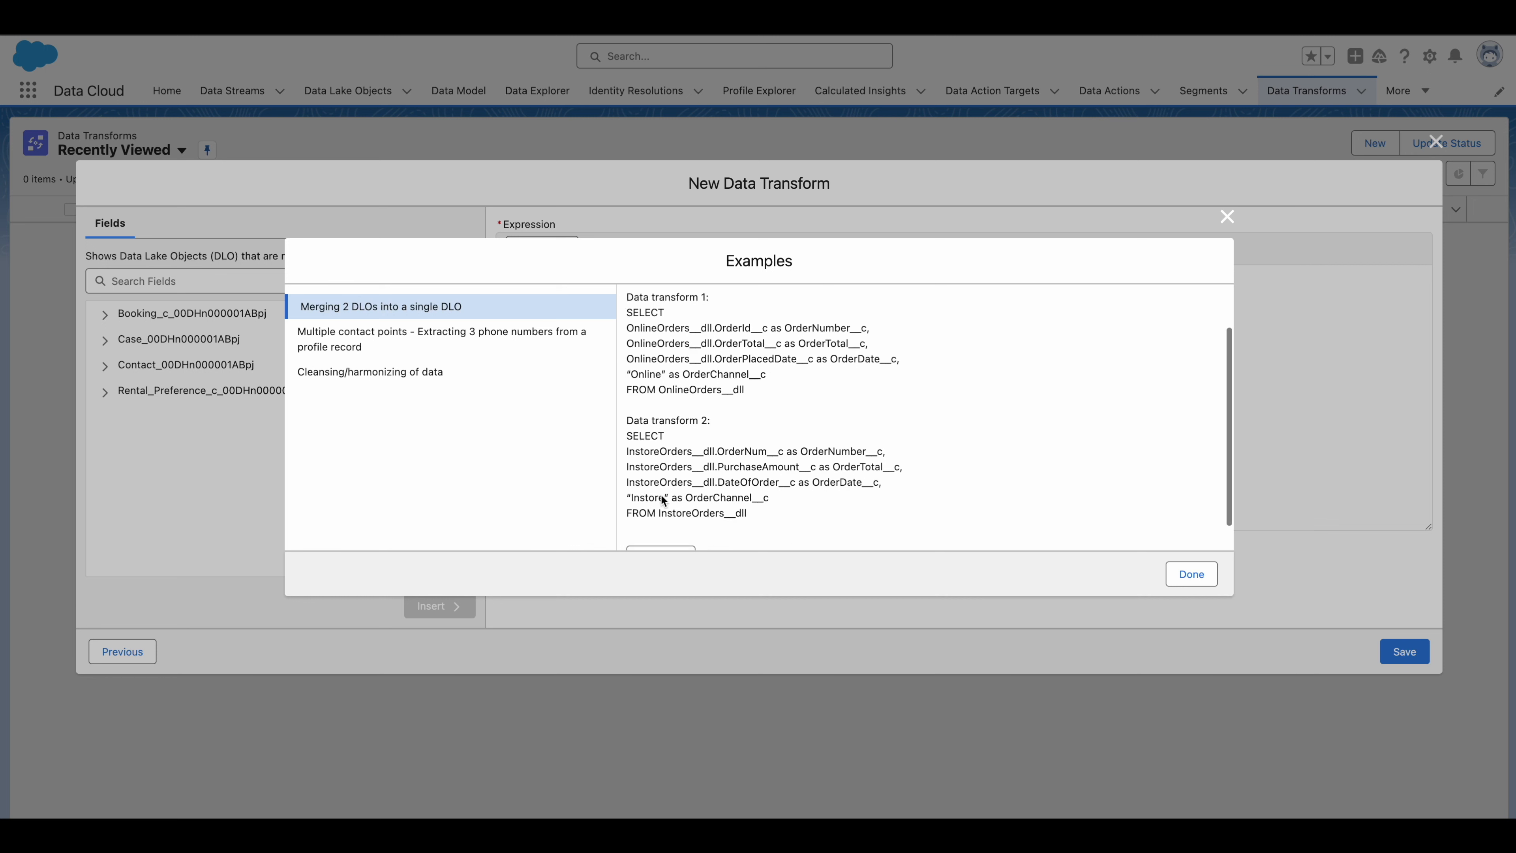
pyautogui.click(1201, 575)
pyautogui.click(1190, 574)
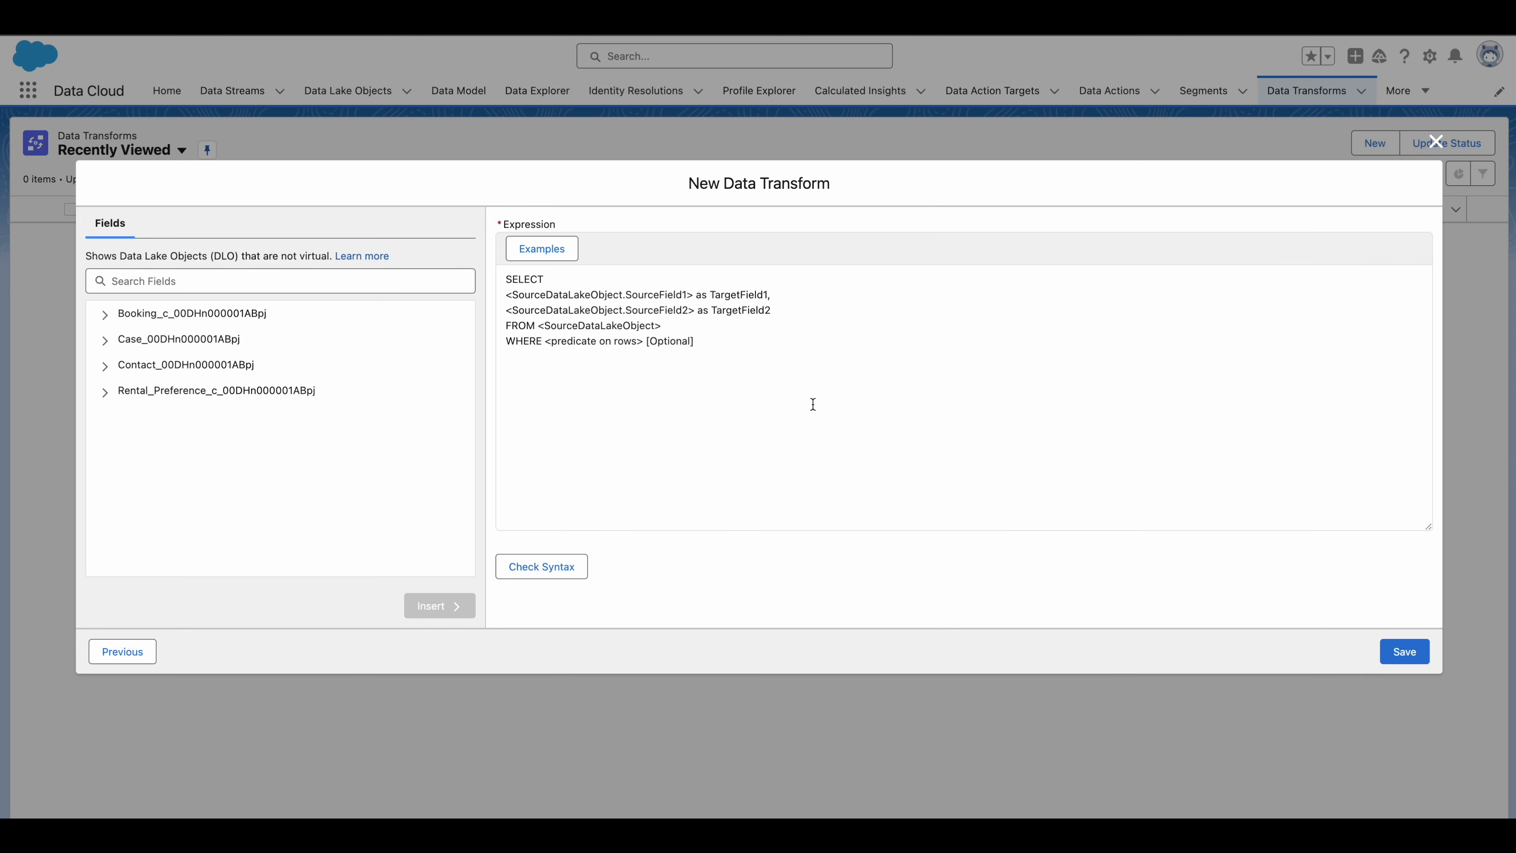
# Replace the template expression with the copied SQL query that unions airline membership and driver license identifiers from Rental_c.
pyautogui.hotkey('ctrl', 'a')
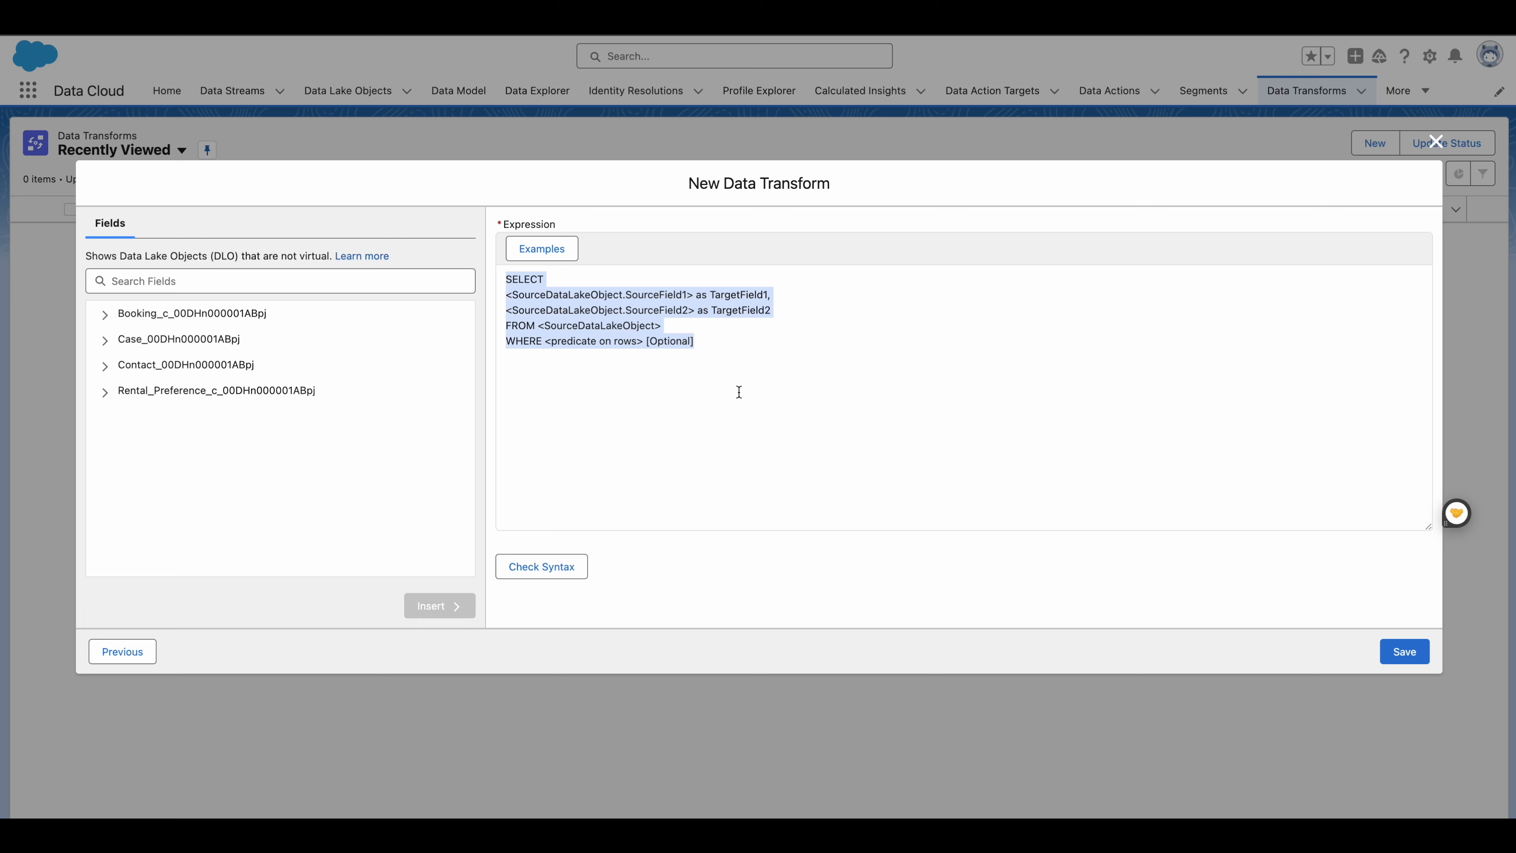
pyautogui.hotkey('ctrl', 'v')
pyautogui.scroll(5, 739, 392)
# Examine the first query's Customer_c__c to Party__c mapping, its Concat function and its FROM source object.
pyautogui.doubleClick(516, 279)
pyautogui.doubleClick(701, 280)
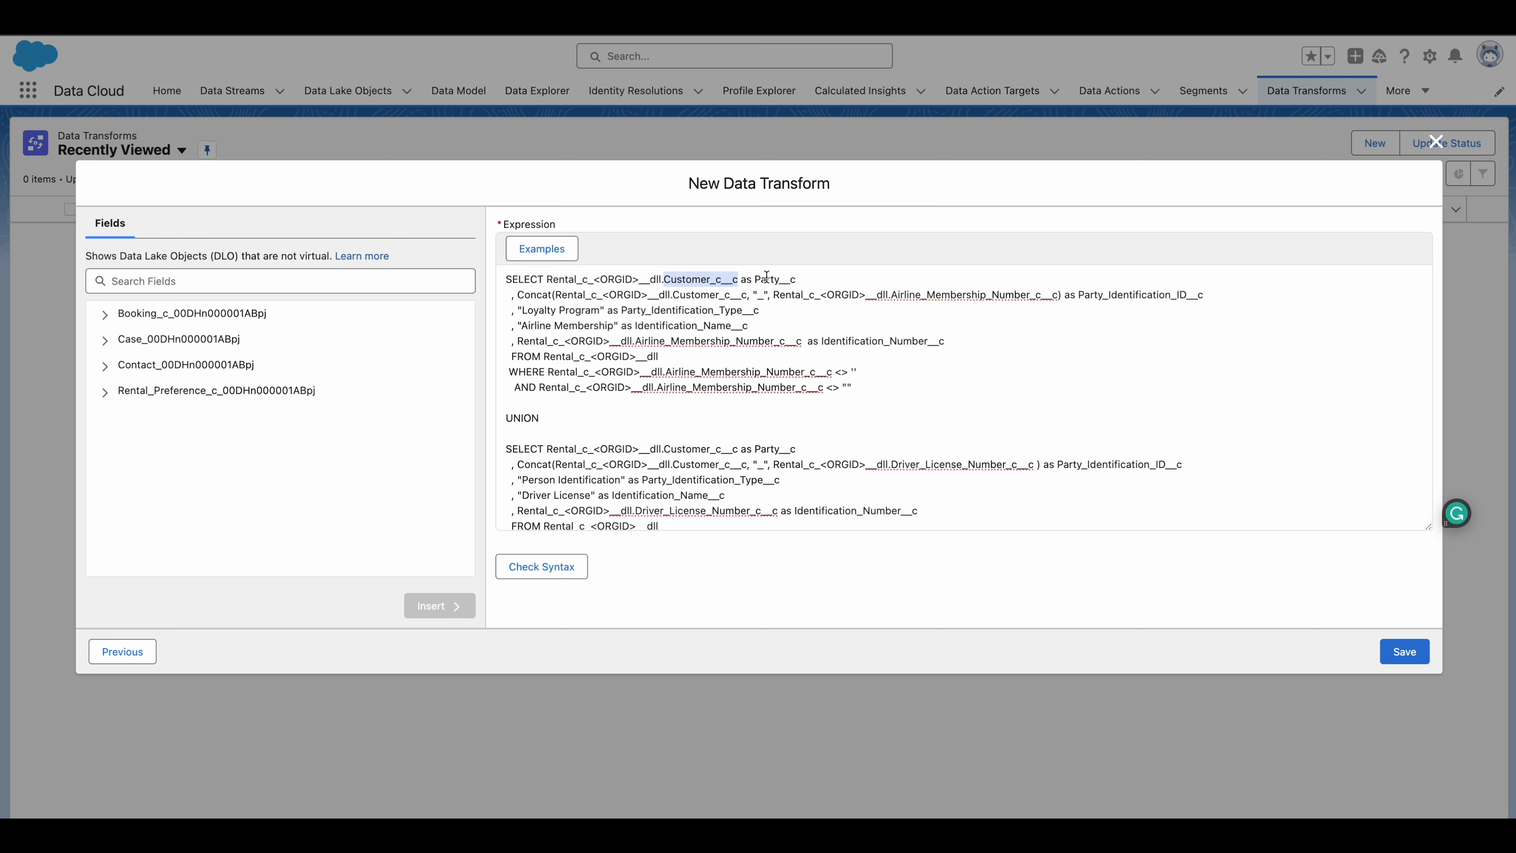
pyautogui.doubleClick(766, 279)
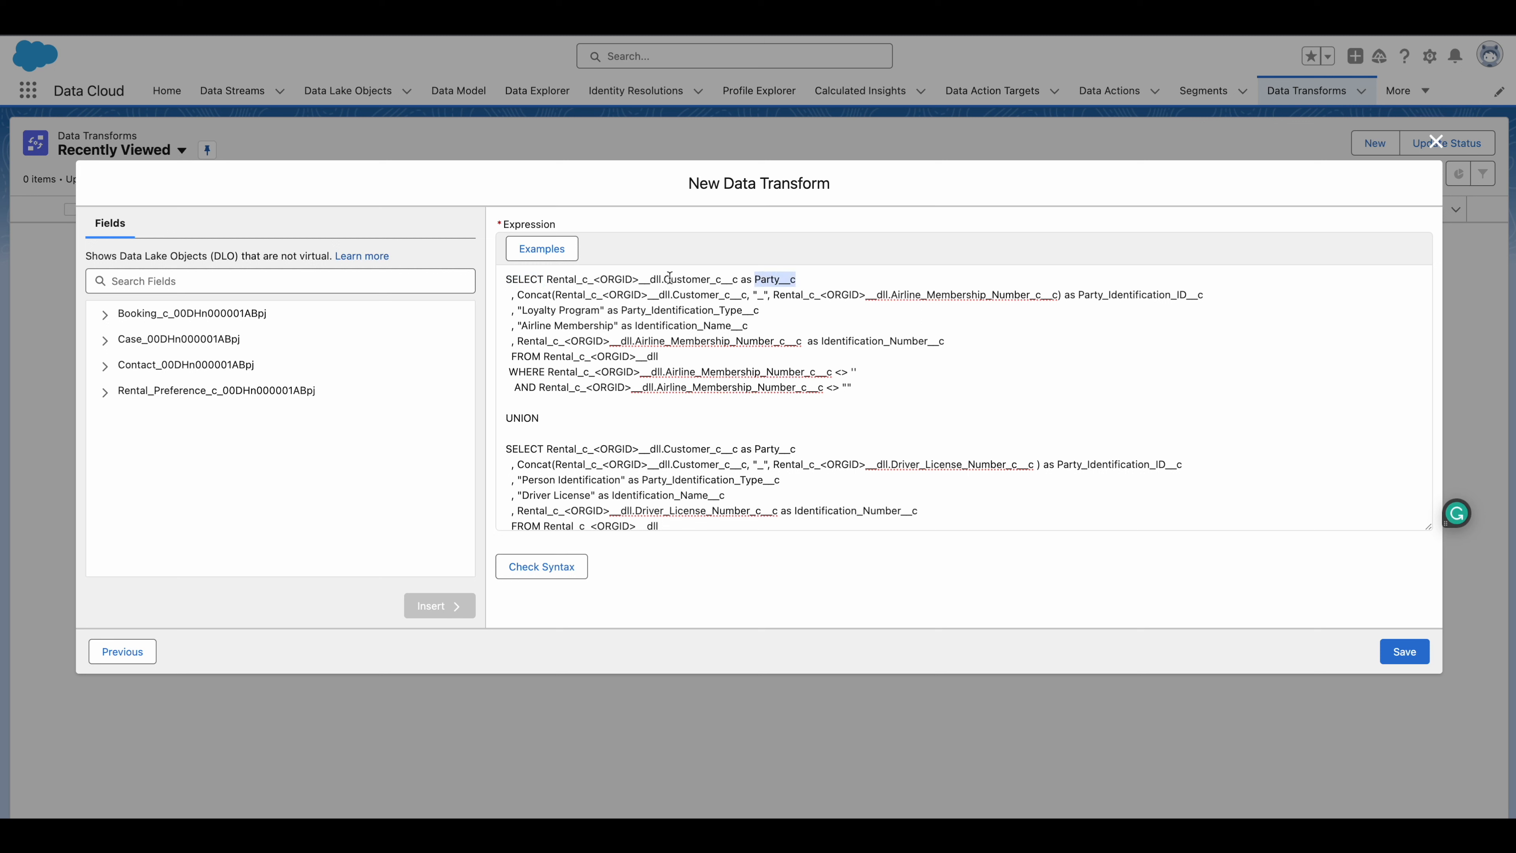
pyautogui.click(532, 294)
pyautogui.doubleClick(531, 295)
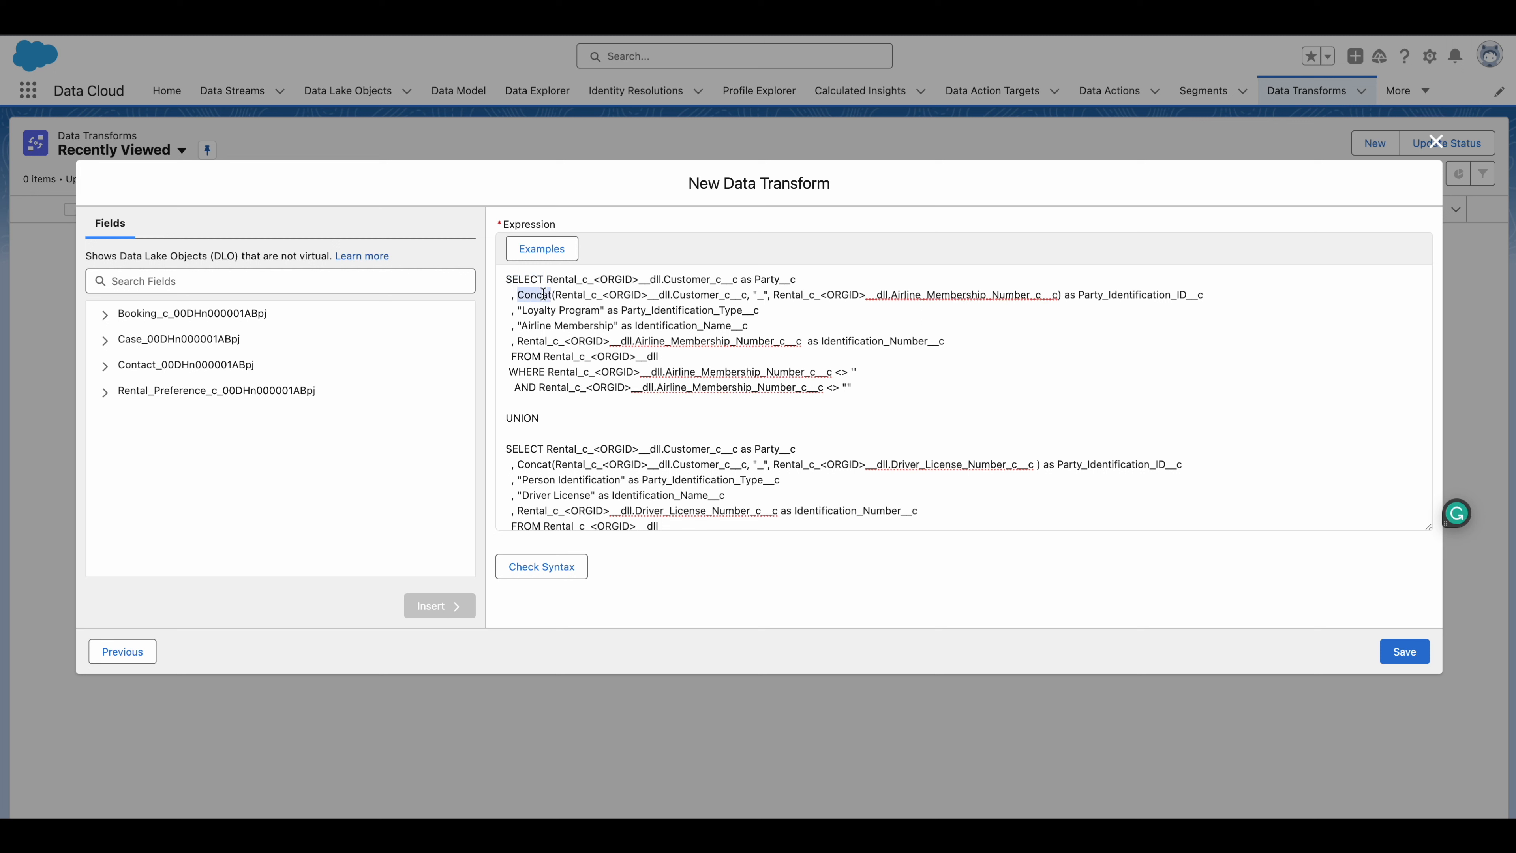
pyautogui.doubleClick(524, 356)
pyautogui.doubleClick(578, 356)
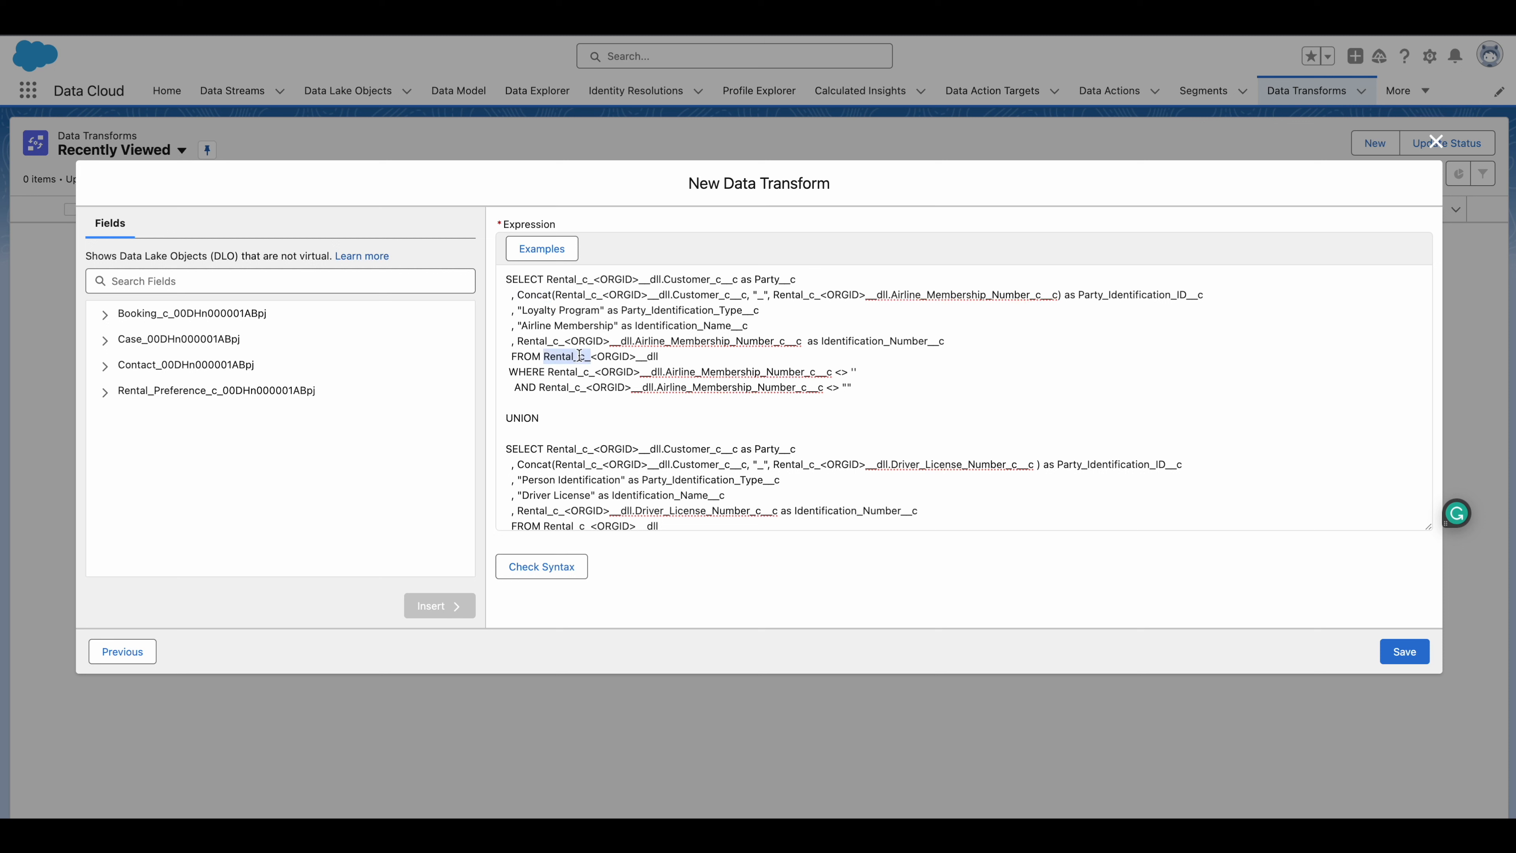
# Examine the WHERE filter on the airline membership number in the first query.
pyautogui.doubleClick(526, 372)
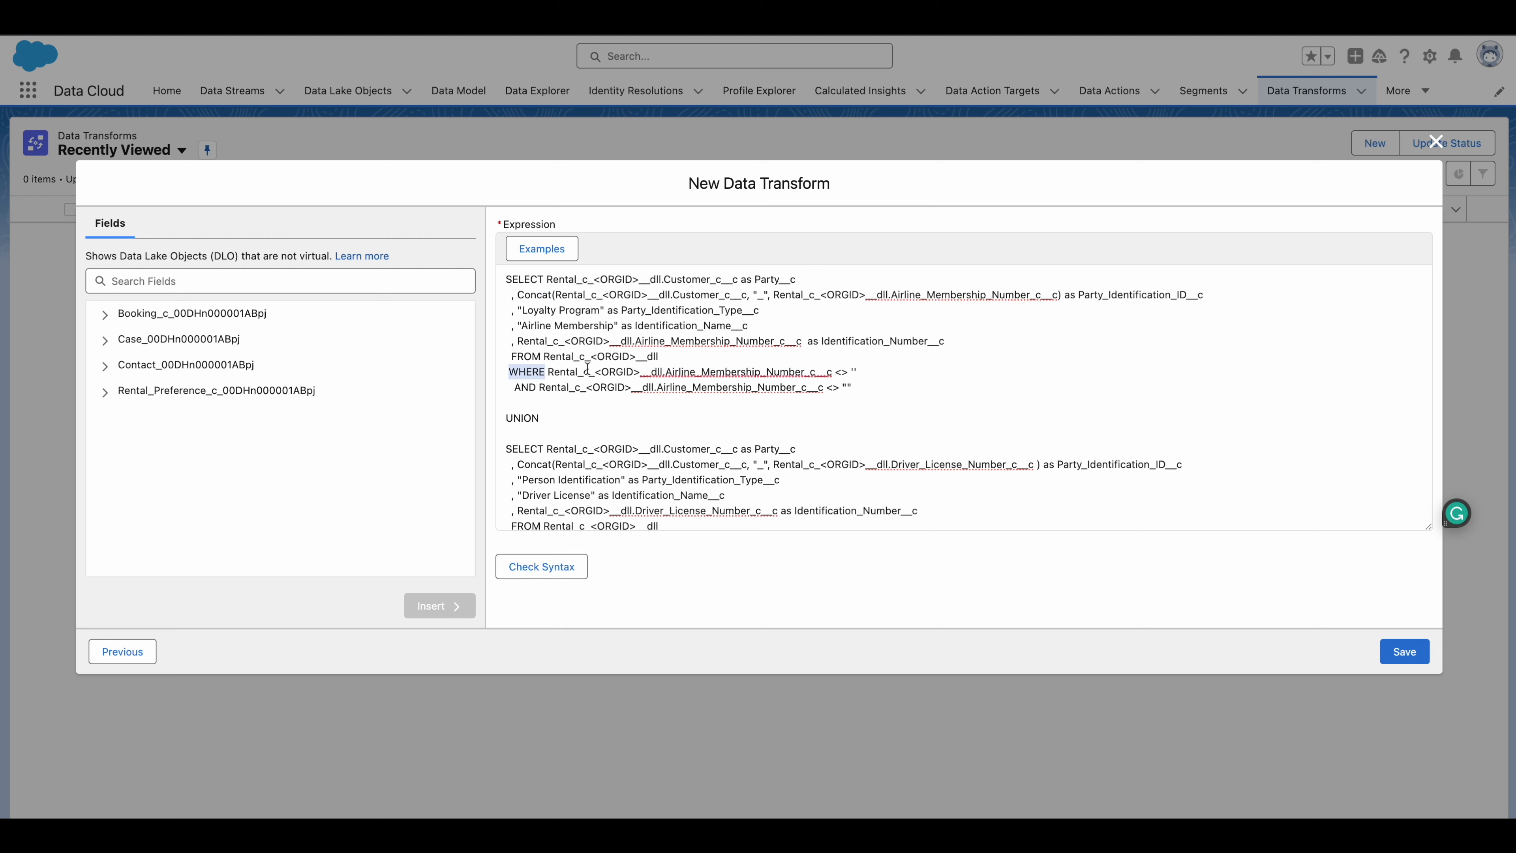
pyautogui.doubleClick(582, 371)
pyautogui.doubleClick(620, 372)
# Copy the org ID suffix from the Rental_Preference_c object name and find all <ORGID> placeholders in the query.
pyautogui.moveTo(323, 398); pyautogui.dragTo(225, 397)
pyautogui.press('super+c')
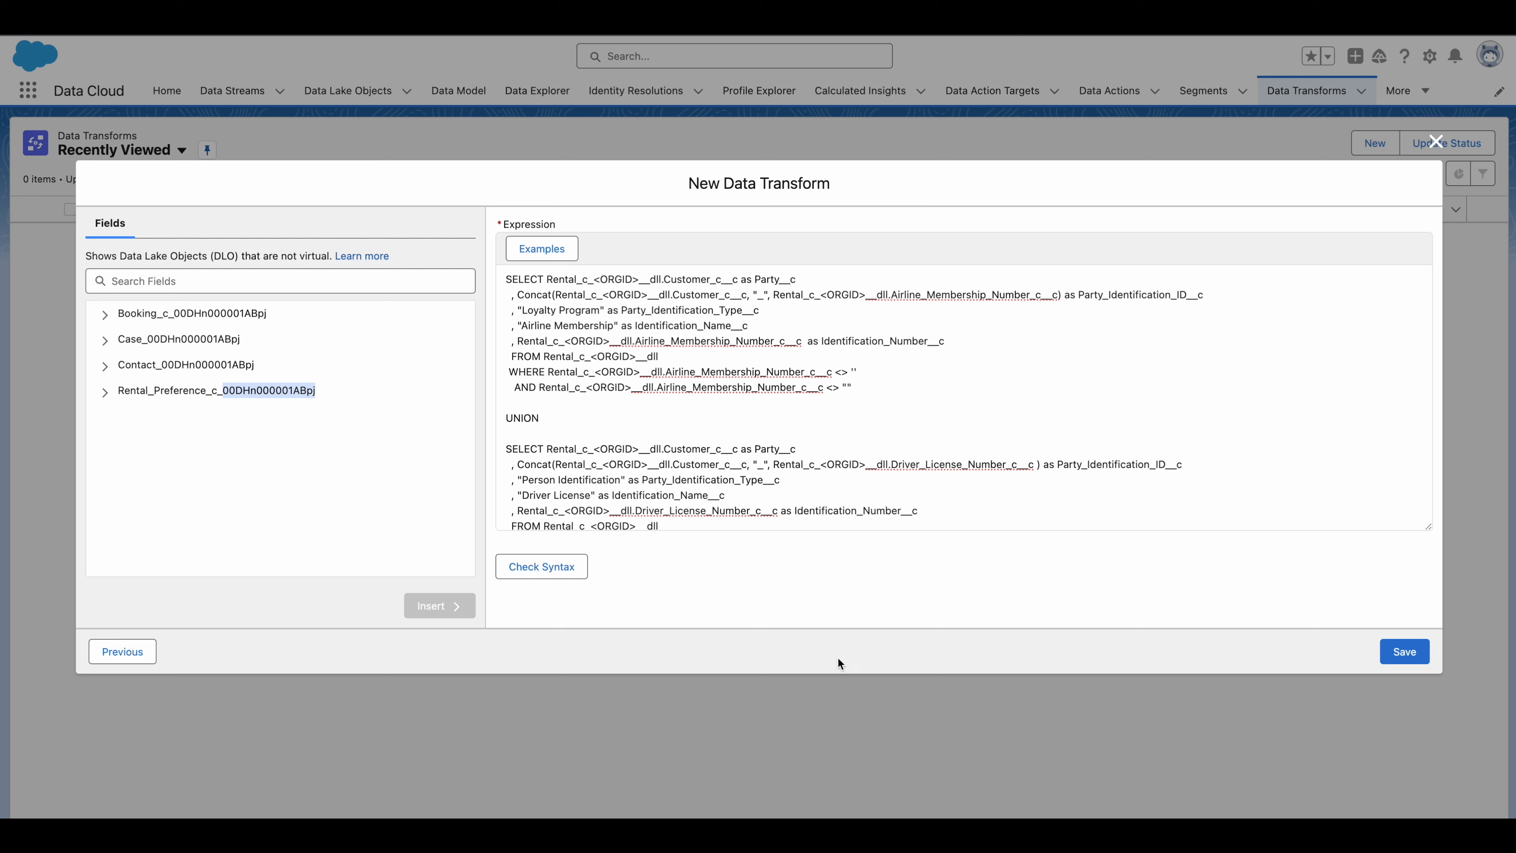
pyautogui.tripleClick(610, 276)
pyautogui.click(637, 277)
pyautogui.hotkey('shift', 'Left')
pyautogui.hotkey('shift', 'Left')
pyautogui.hotkey('shift', 'Left')
pyautogui.hotkey('shift', 'Left')
pyautogui.hotkey('shift', 'Left')
pyautogui.hotkey('shift', 'Left')
pyautogui.hotkey('shift', 'Left')
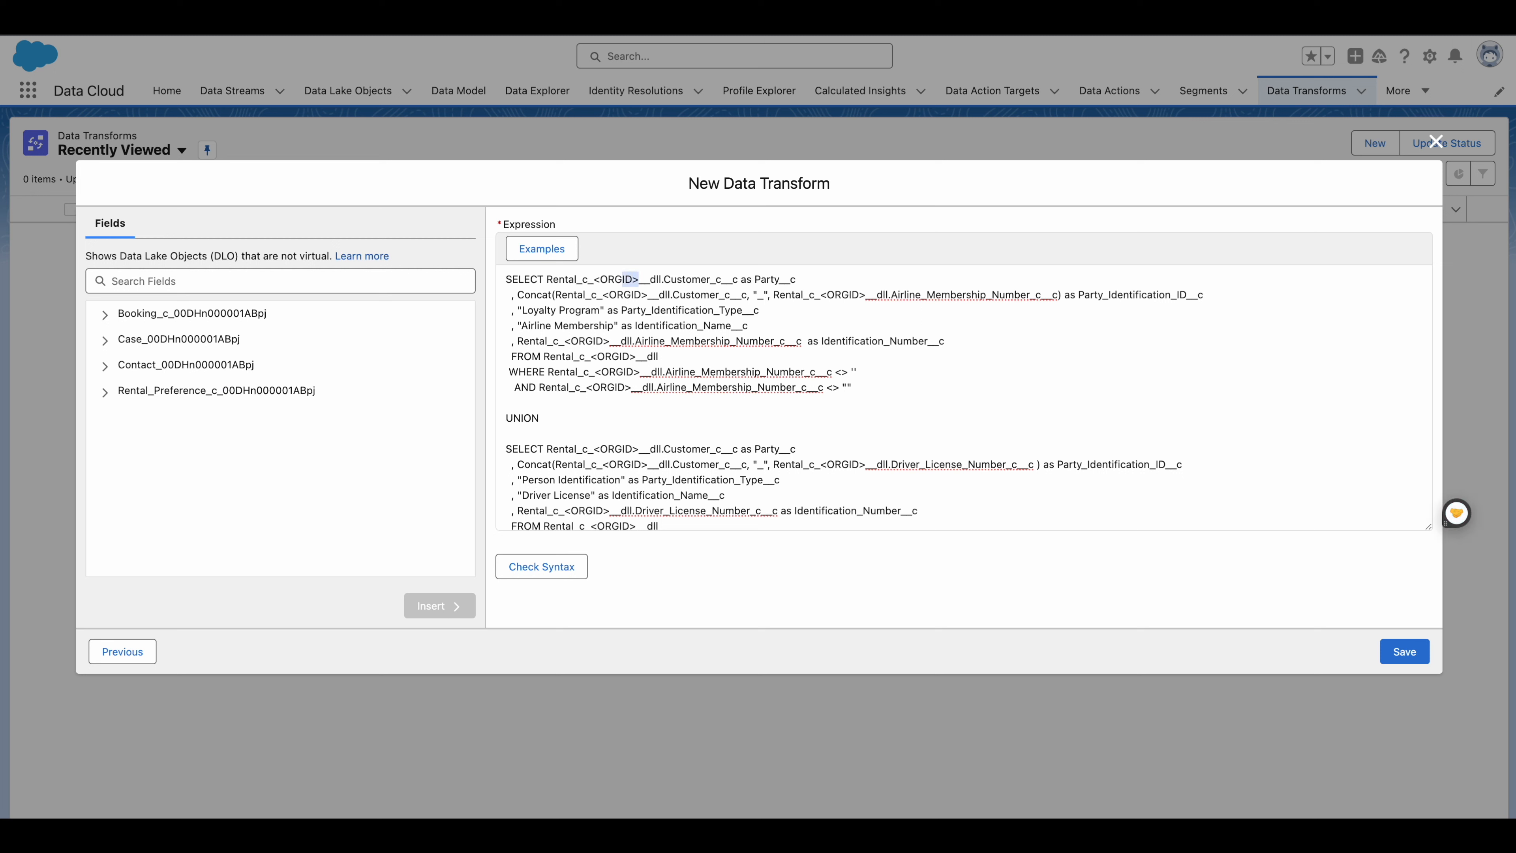
pyautogui.press('super+f')
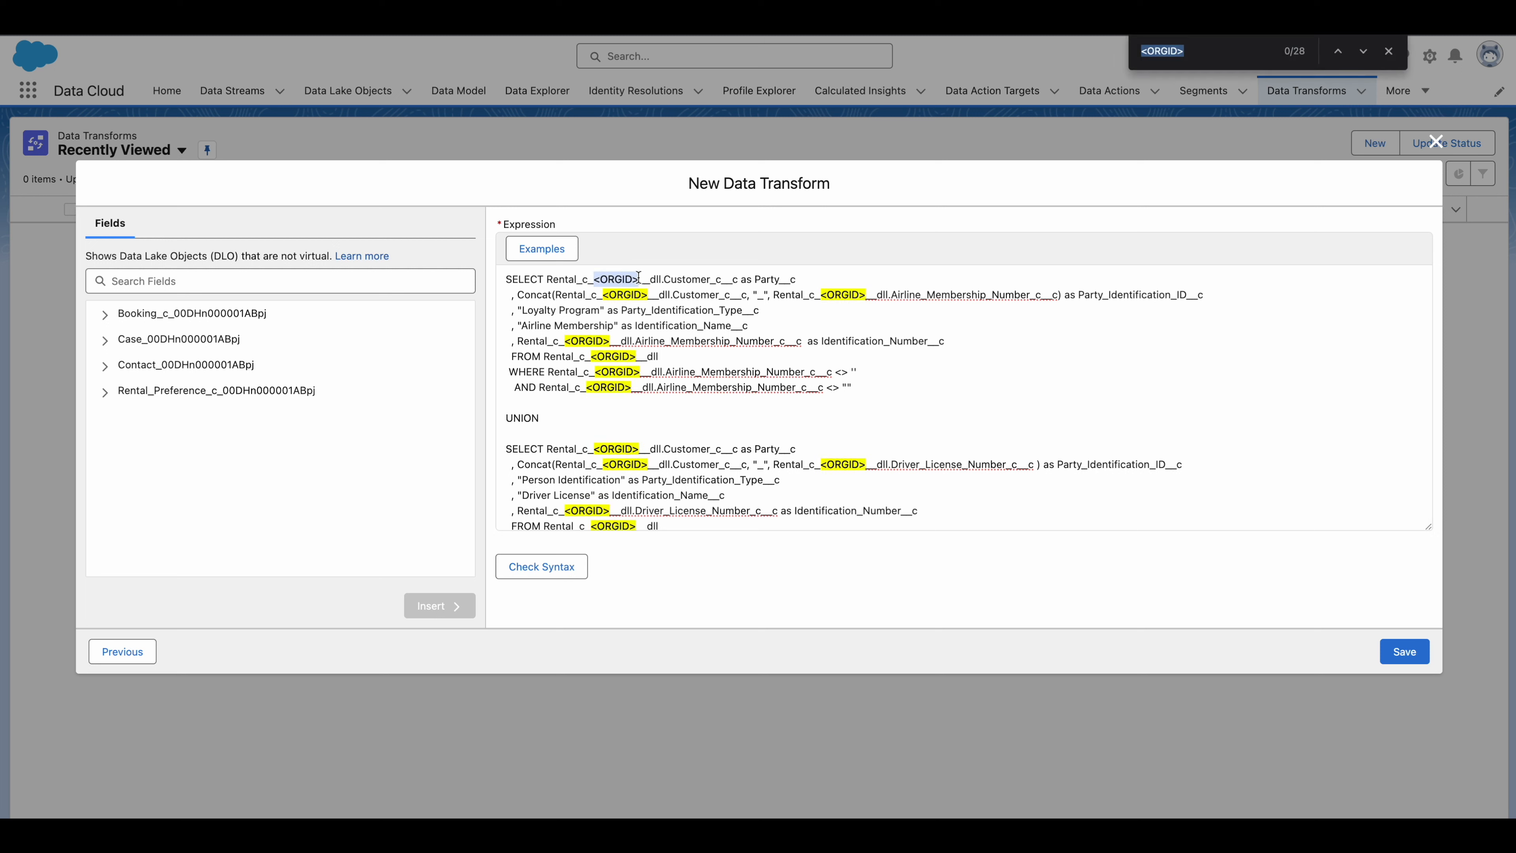
pyautogui.click(1284, 56)
# Replace the <ORGID> placeholders throughout the expression with the copied org ID.
pyautogui.moveTo(599, 278)
pyautogui.mouseDown()
pyautogui.moveTo(638, 279)
pyautogui.moveTo(594, 279)
pyautogui.mouseUp()
pyautogui.click(633, 280)
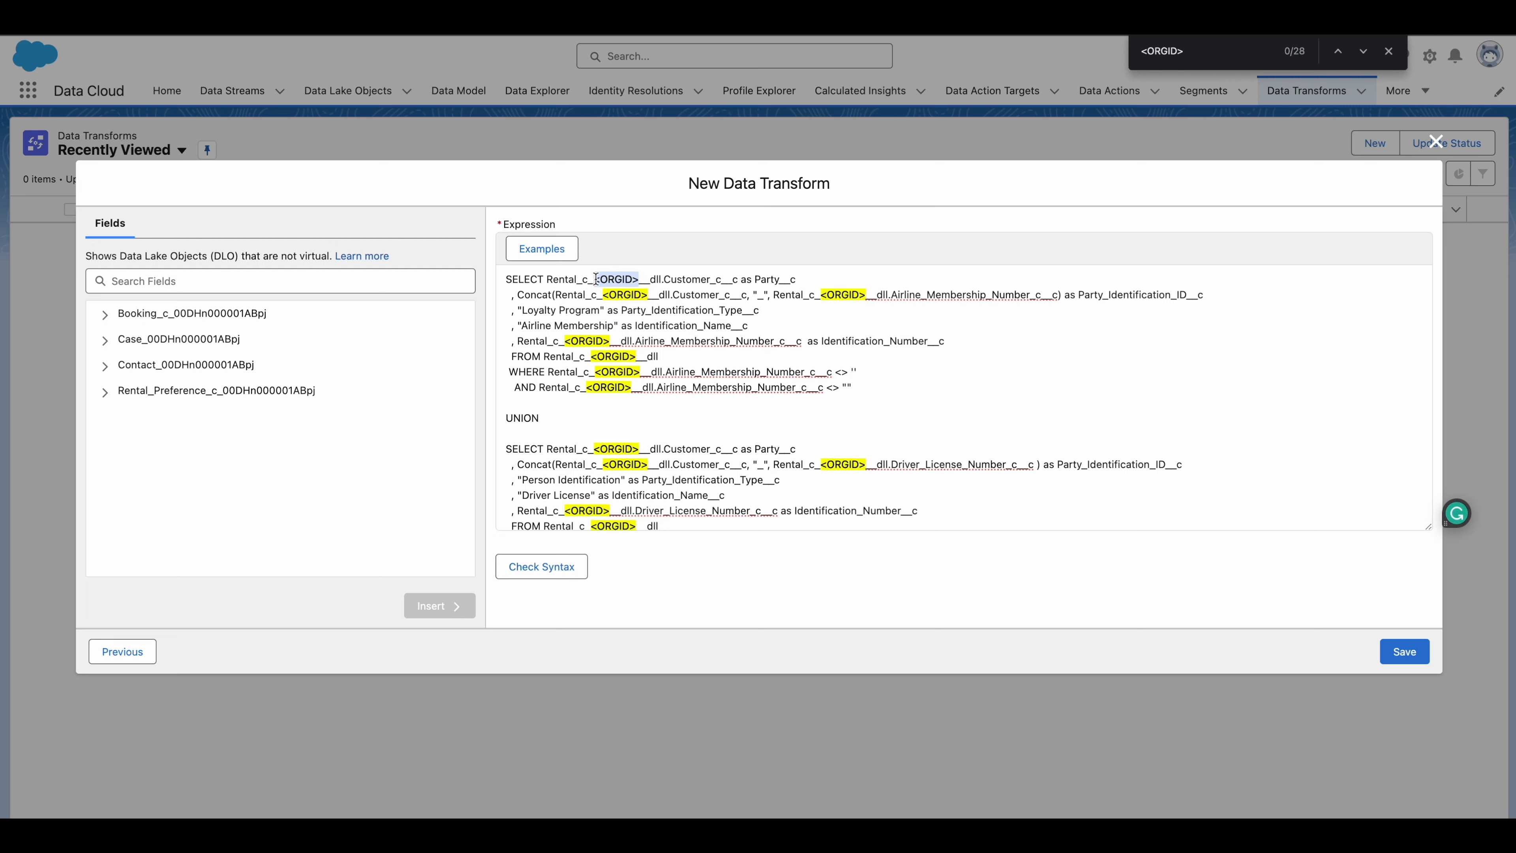
pyautogui.press('super+v')
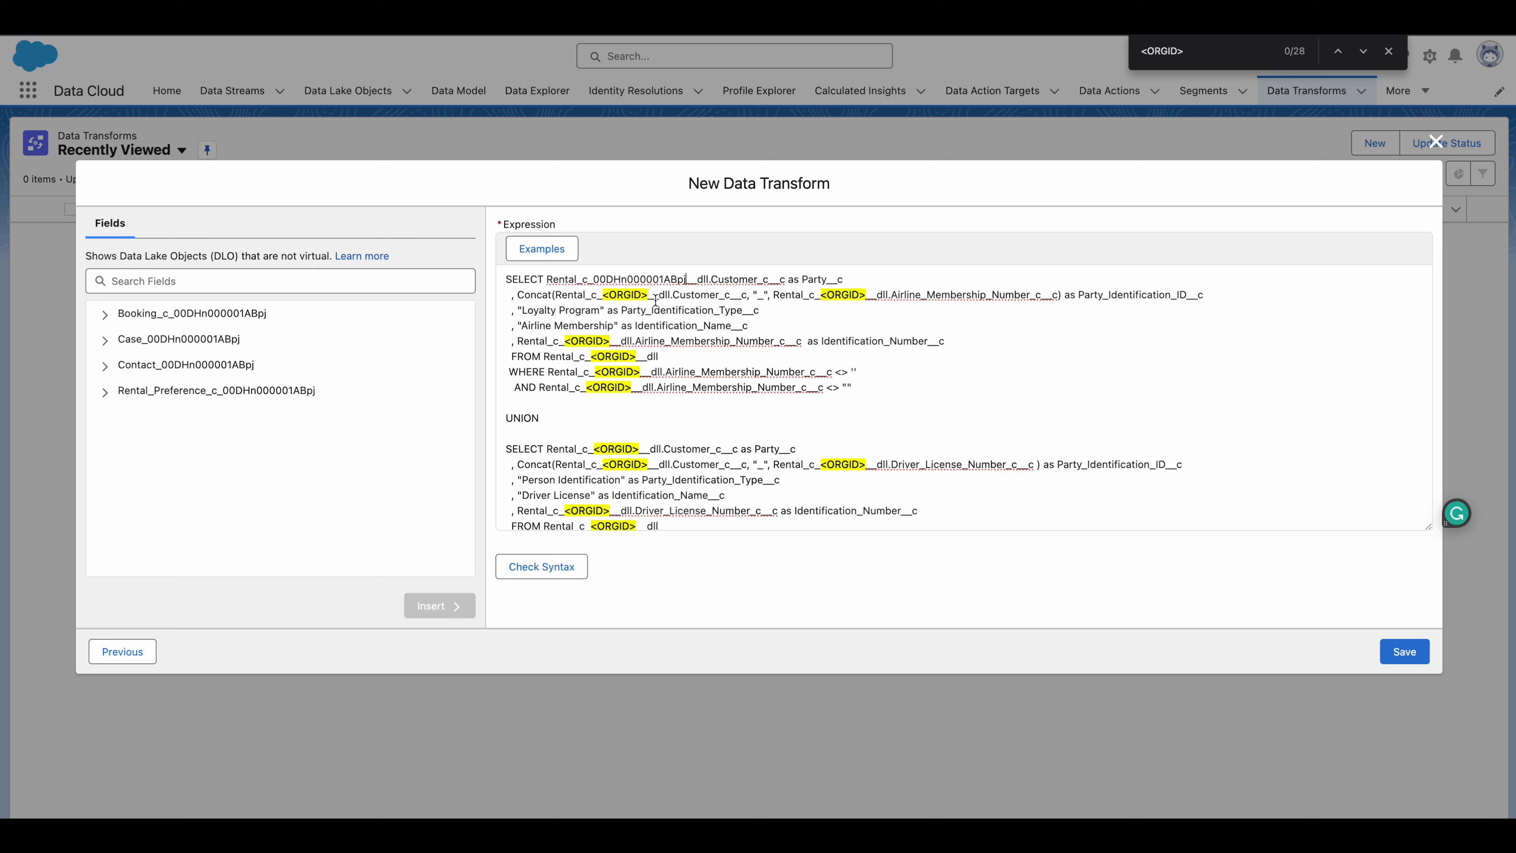
pyautogui.click(593, 357)
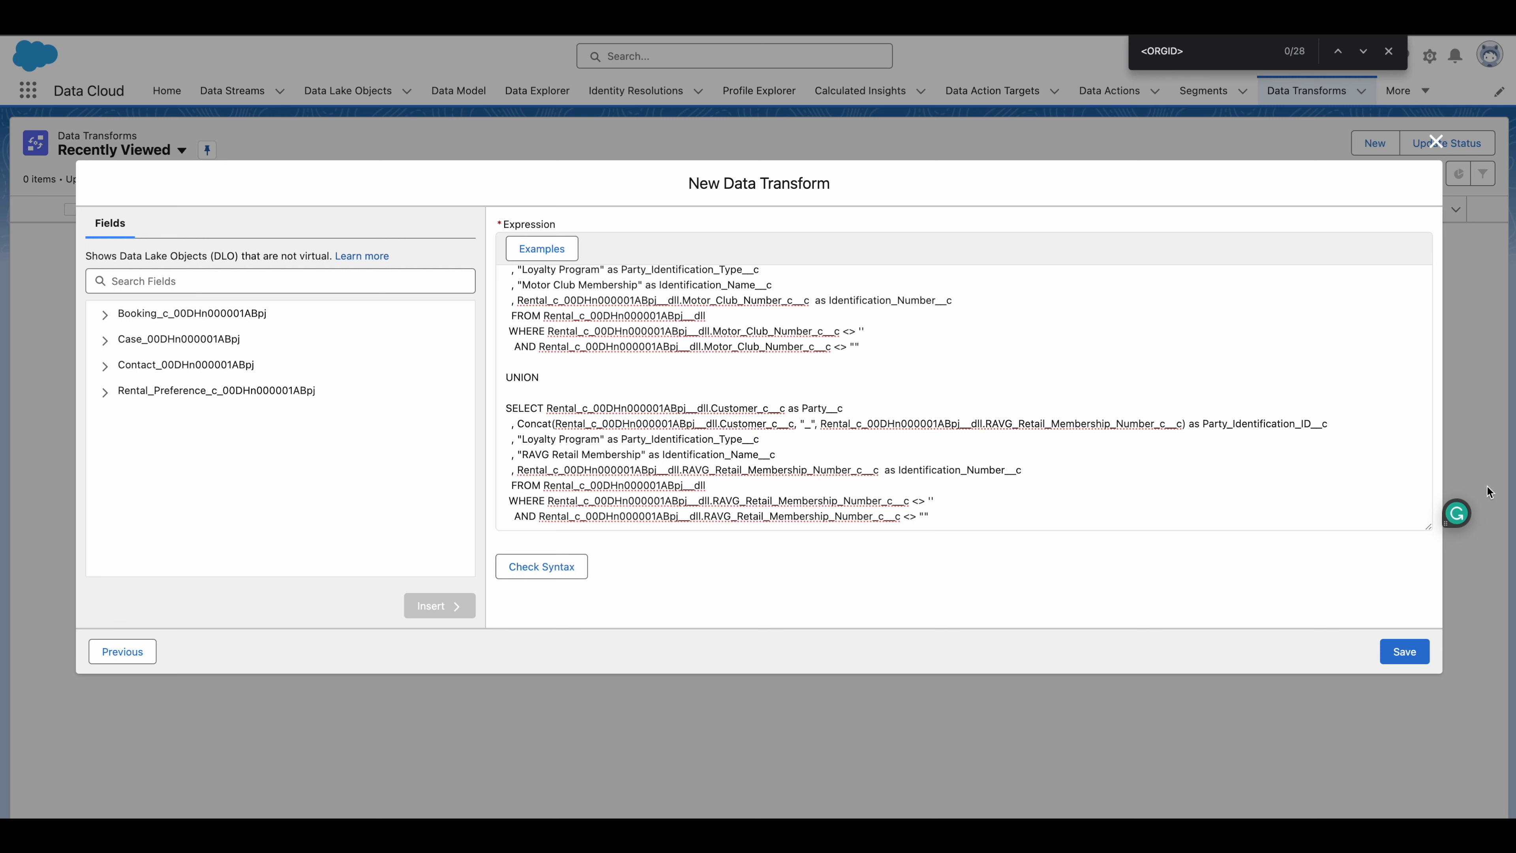
# Try to save the data transform, and check the expression's syntax to review the reported errors.
pyautogui.click(1399, 647)
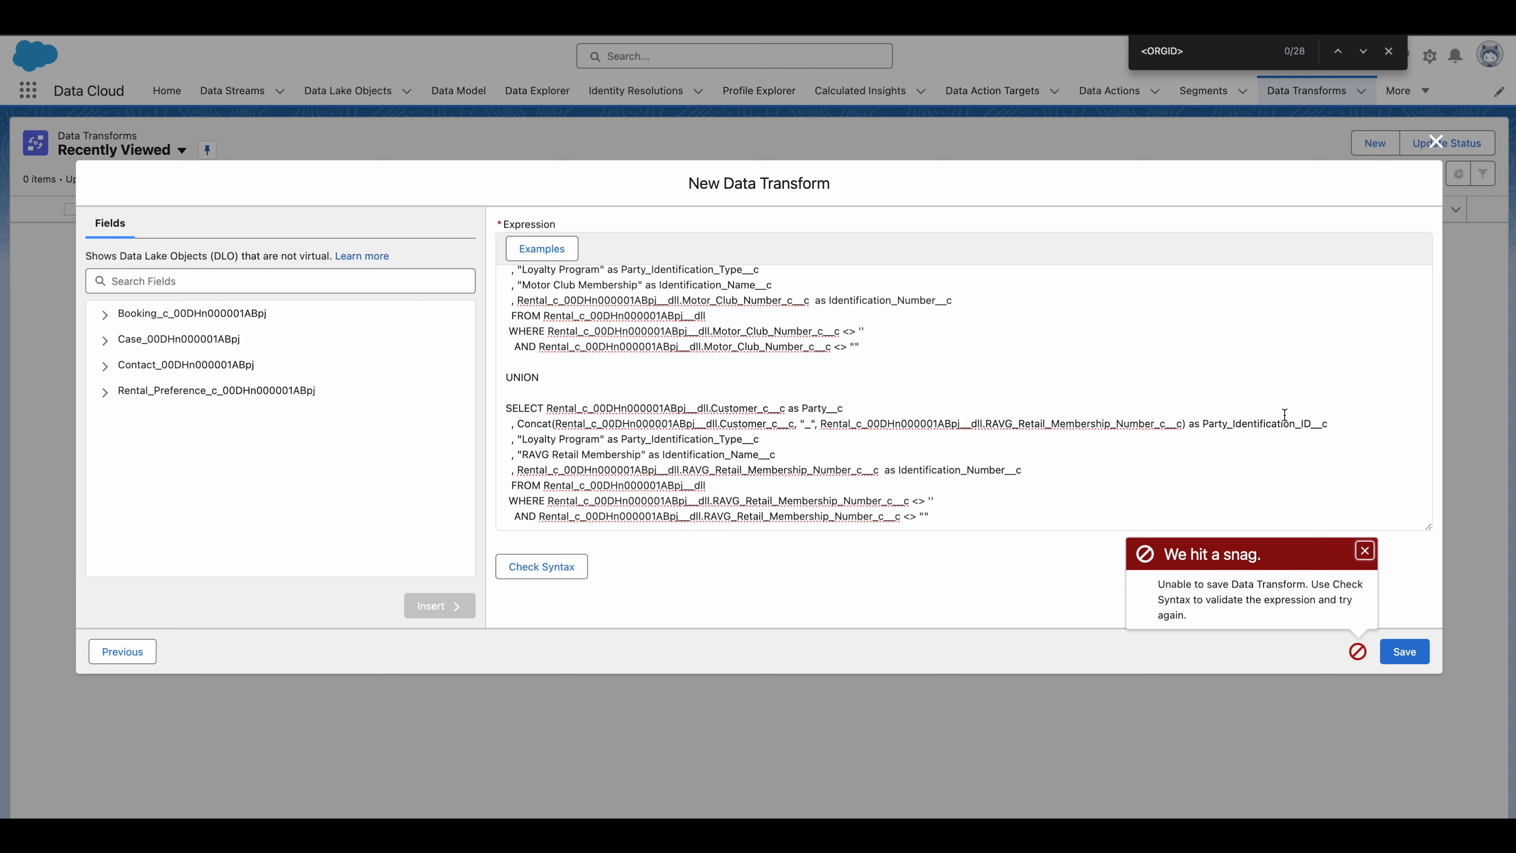
pyautogui.moveTo(1158, 583); pyautogui.dragTo(1243, 616)
pyautogui.click(1269, 617)
pyautogui.click(566, 567)
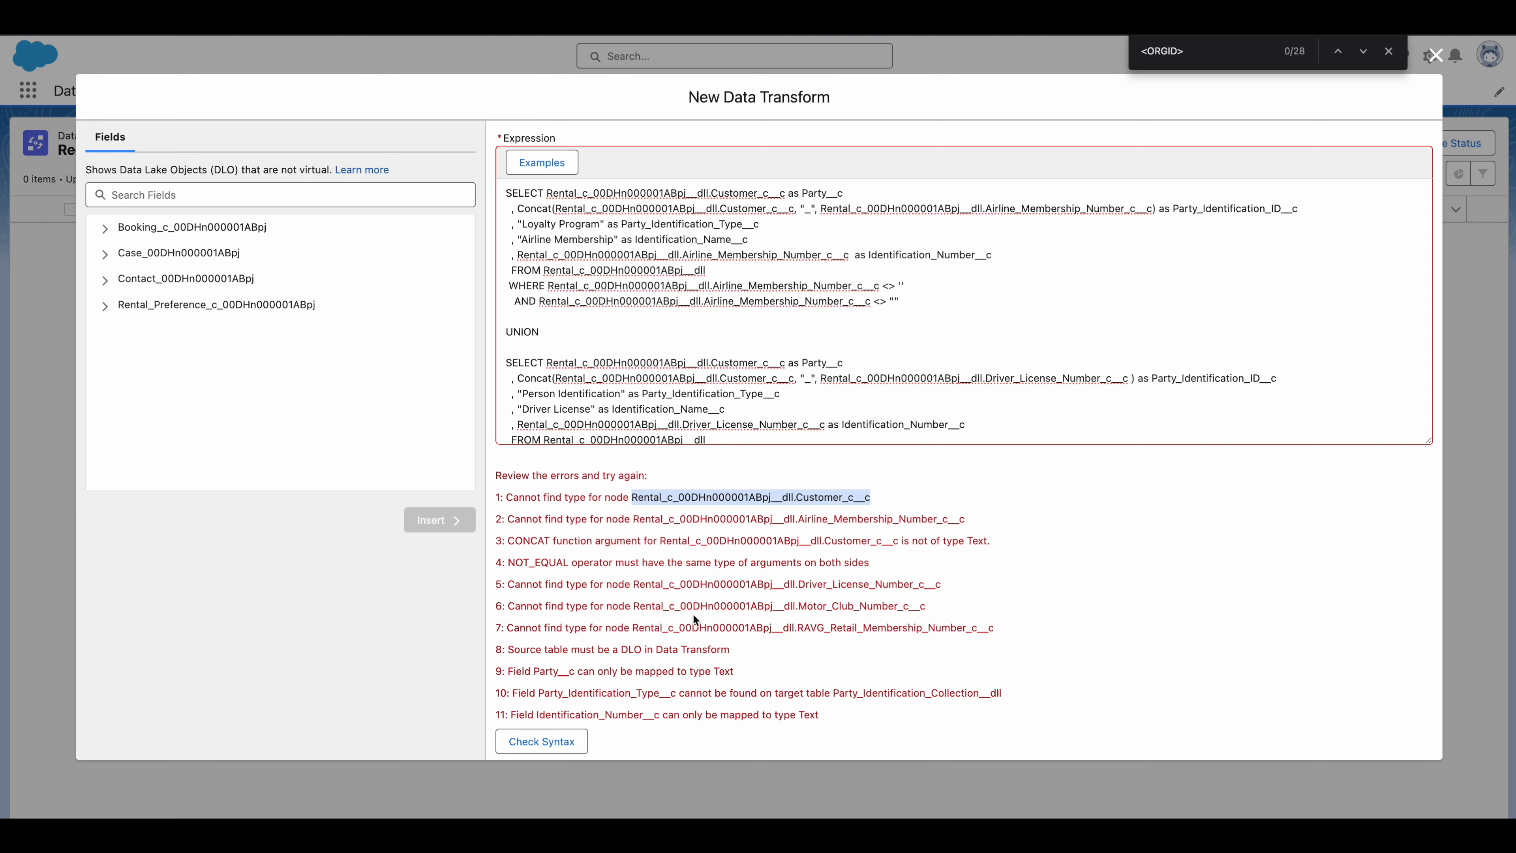
pyautogui.scroll(-2, 692, 621)
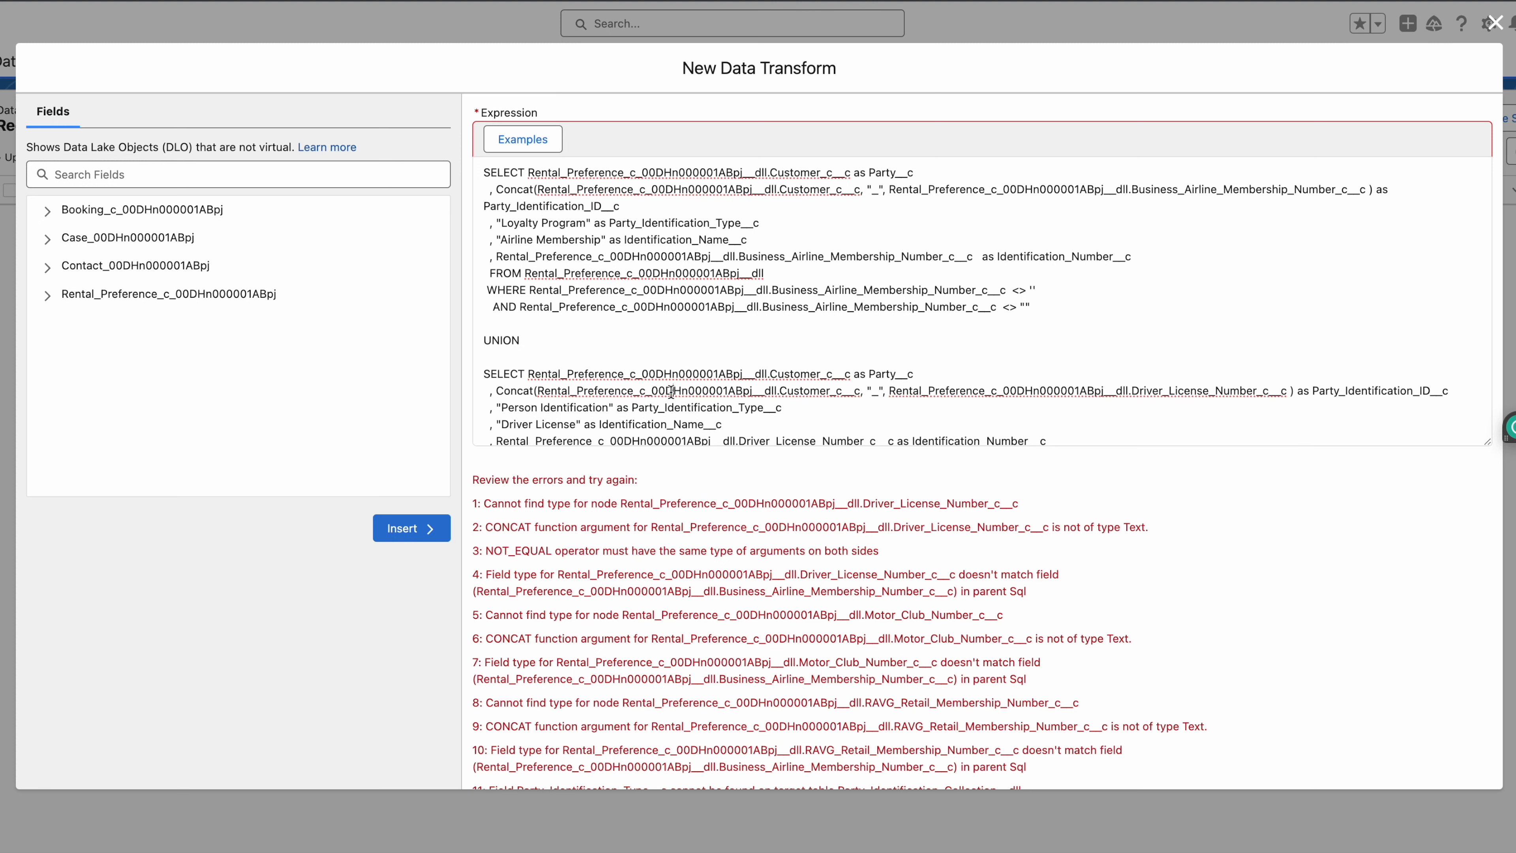
# Replace the whole expression with a short select query on the Business - EV Only field from the Rental_Preference_c object.
pyautogui.hotkey('ctrl', 'a')
pyautogui.press('BackSpace')
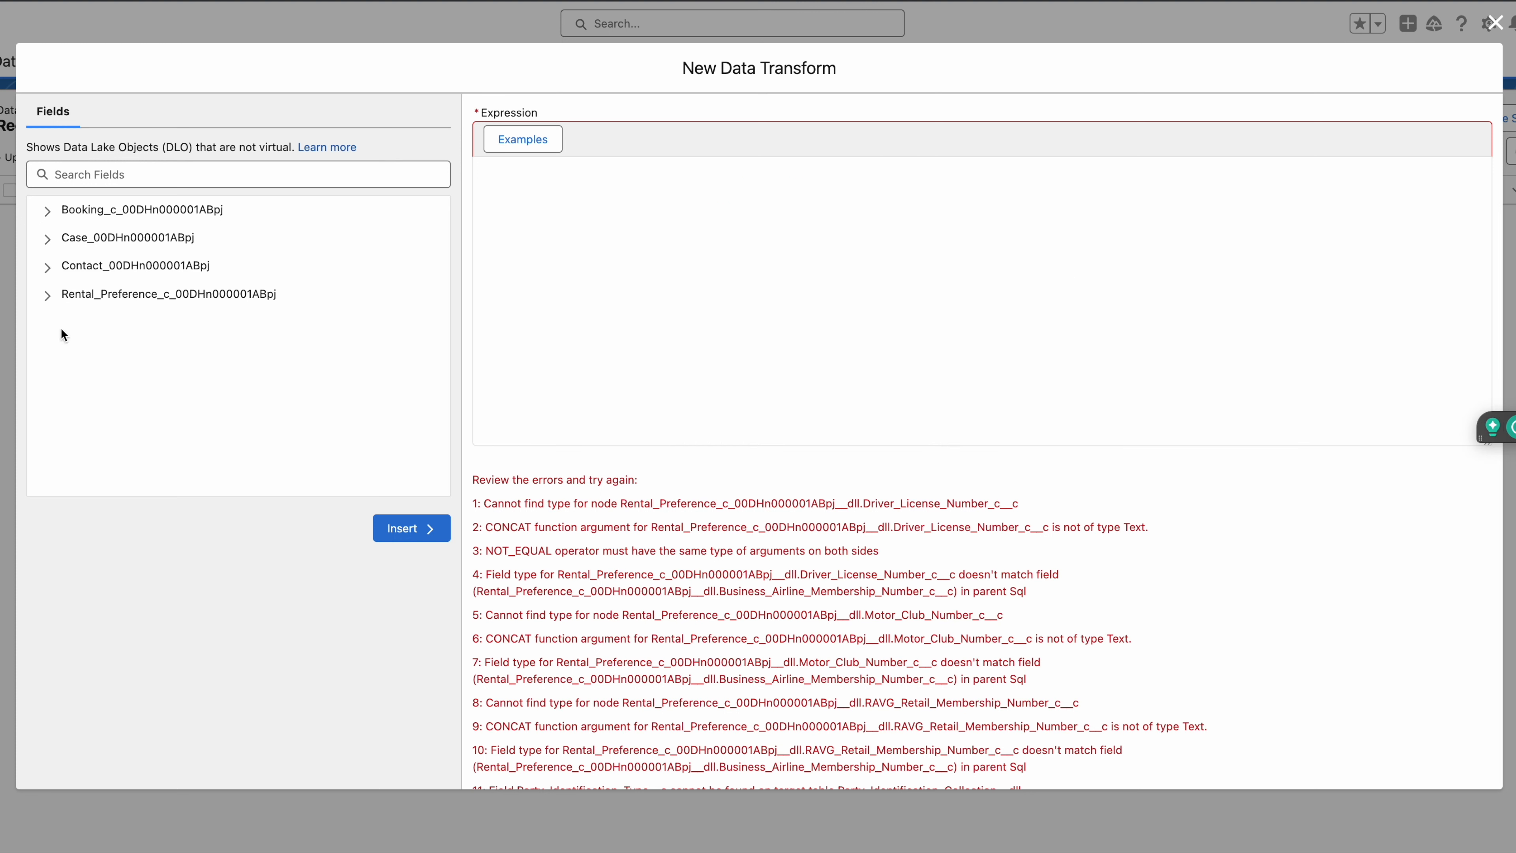
pyautogui.click(47, 295)
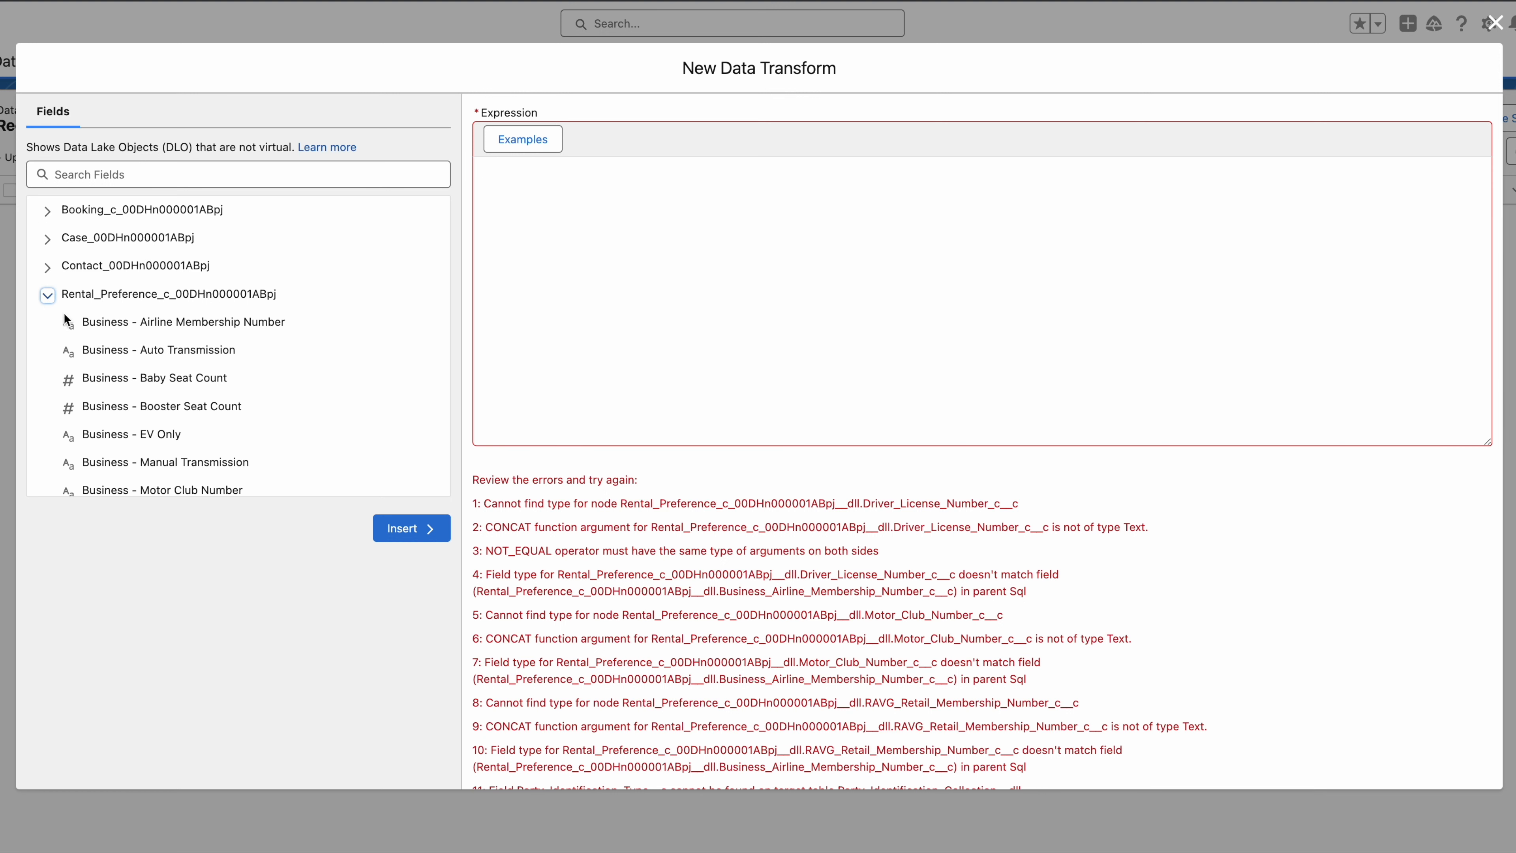
pyautogui.click(184, 442)
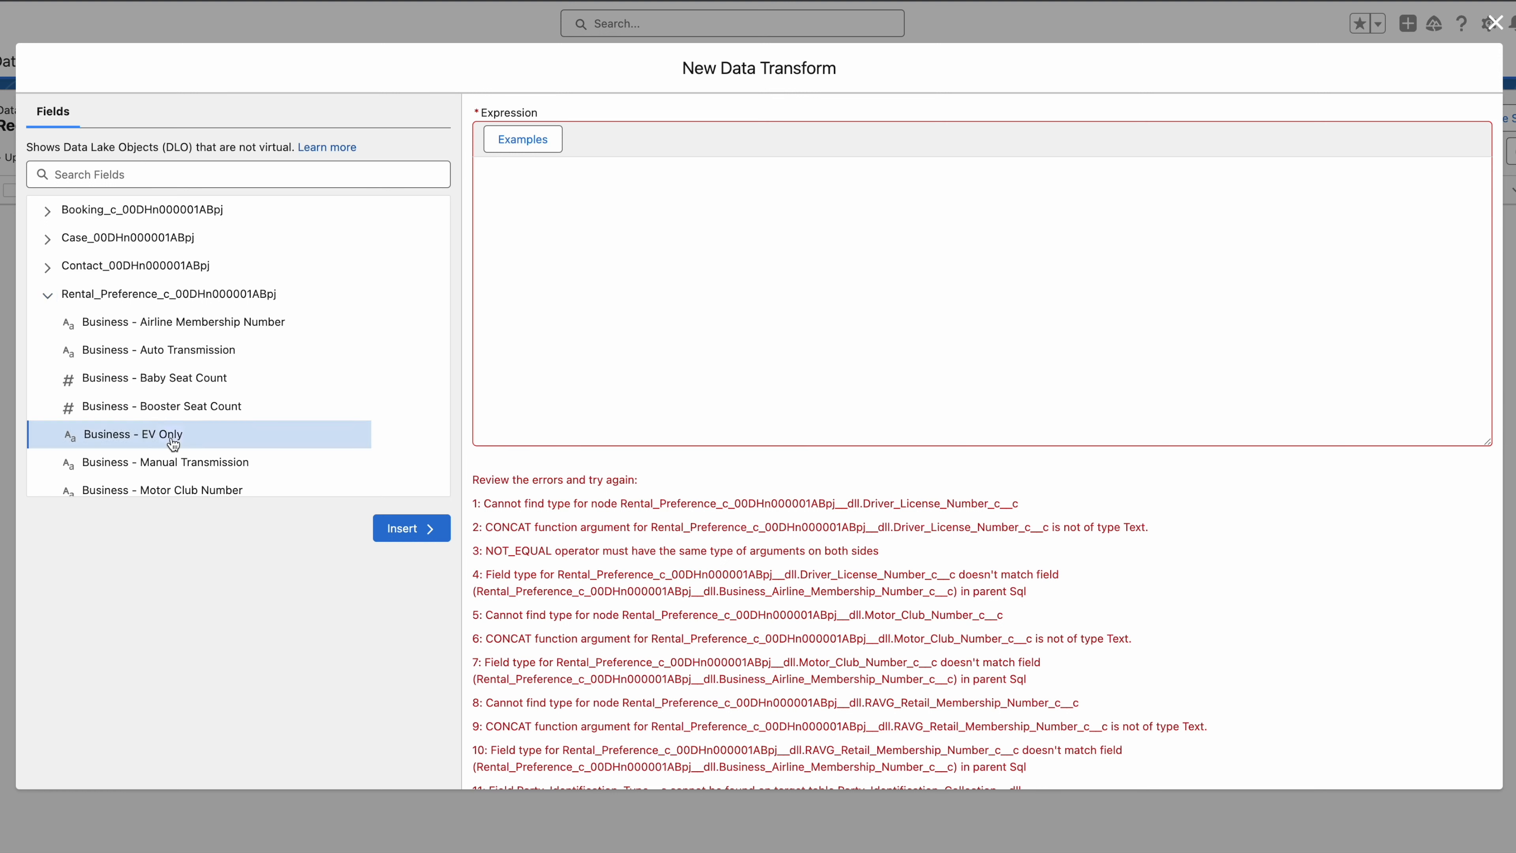
pyautogui.click(431, 531)
pyautogui.click(488, 173)
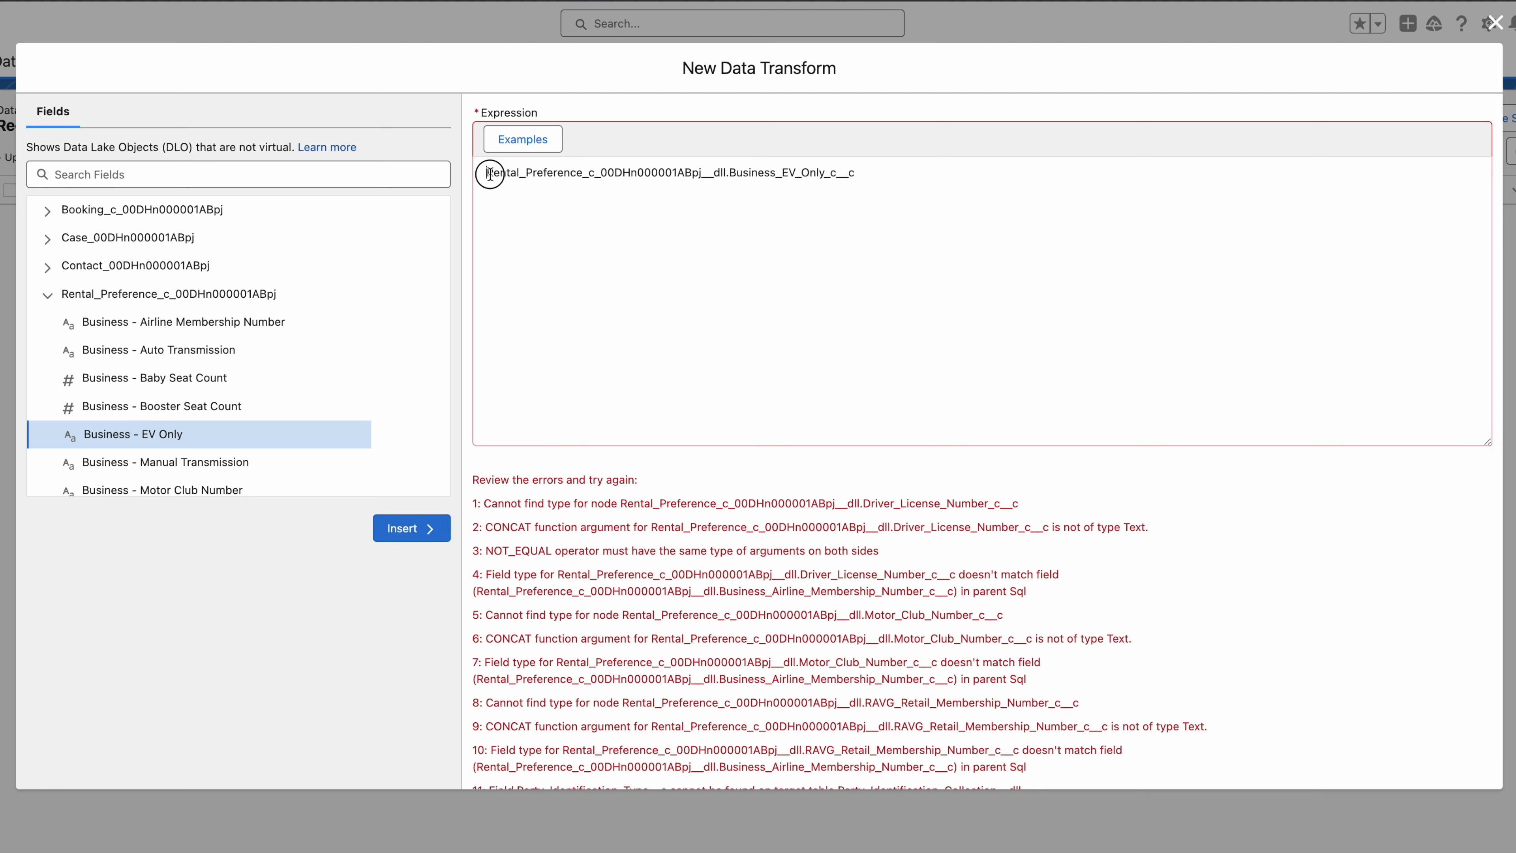
pyautogui.write('select')
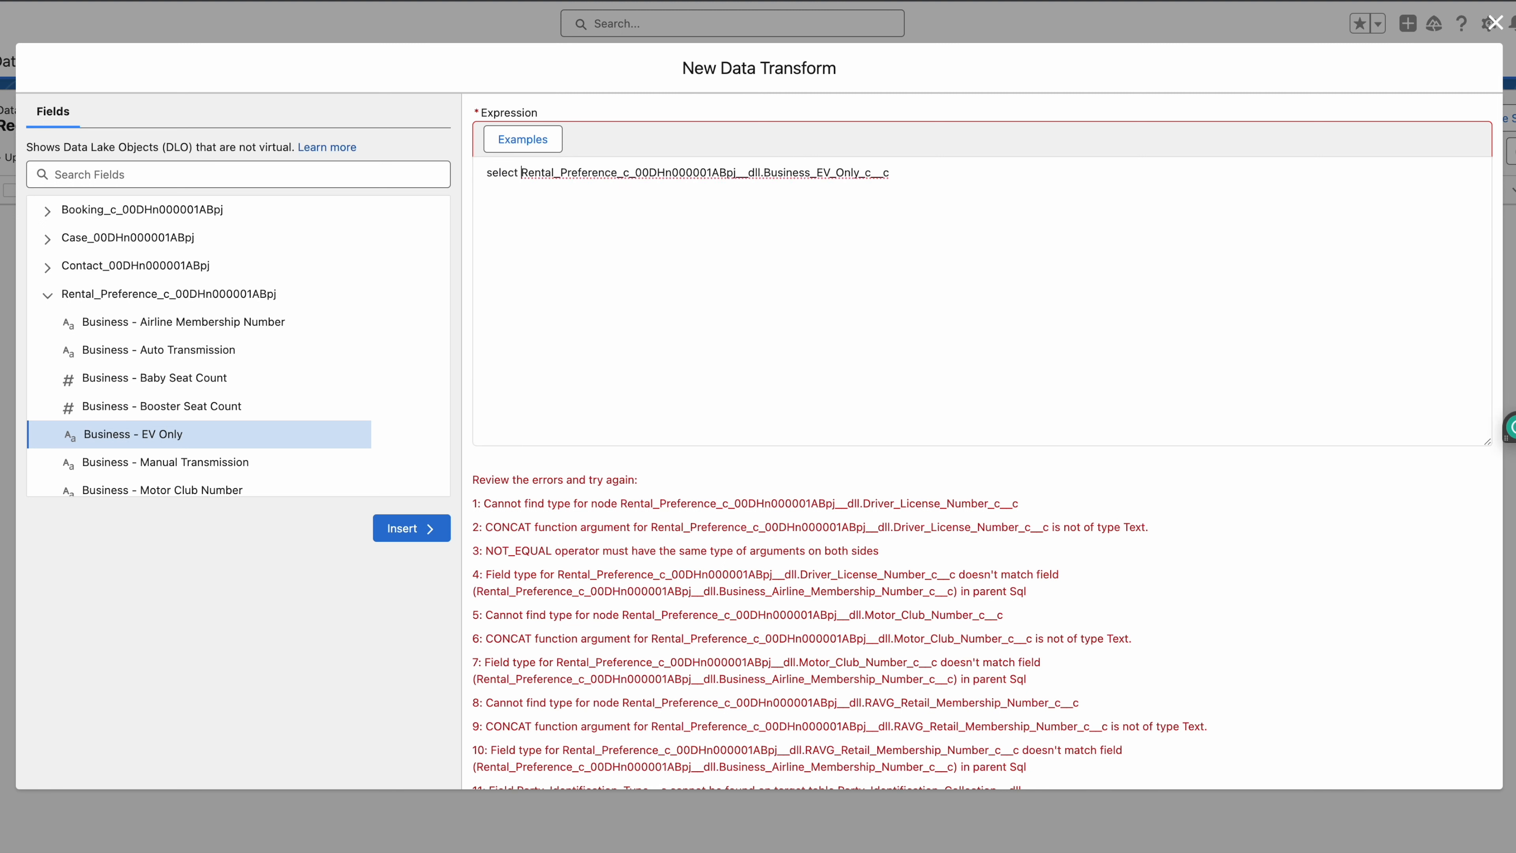
pyautogui.click(986, 182)
pyautogui.write('from')
pyautogui.click(256, 296)
pyautogui.click(424, 540)
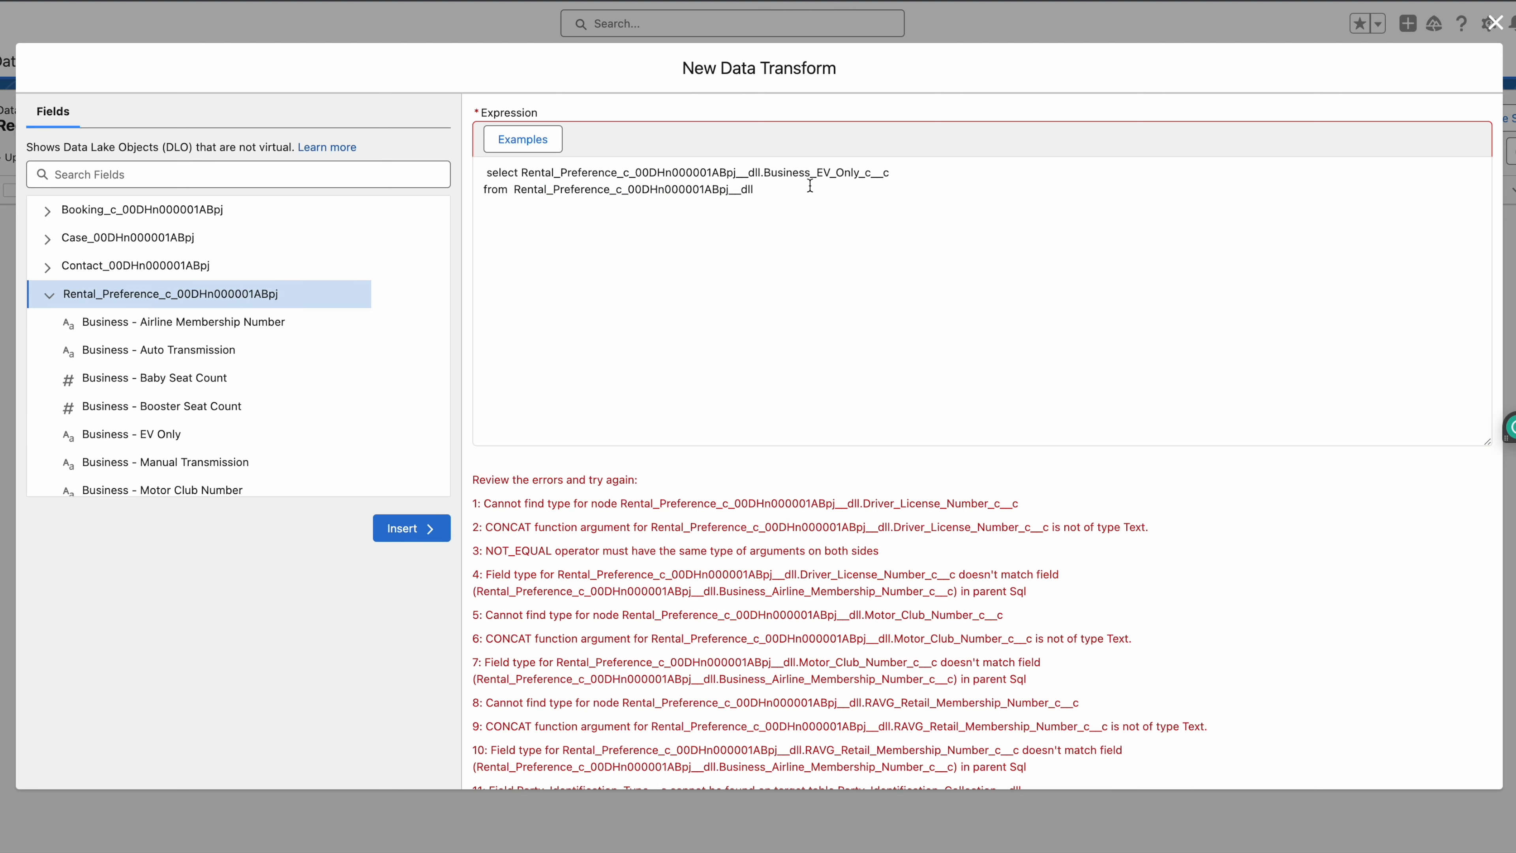
# Review the short query together with the listed syntax errors, and close the new data transform without saving.
pyautogui.scroll(-3, 814, 296)
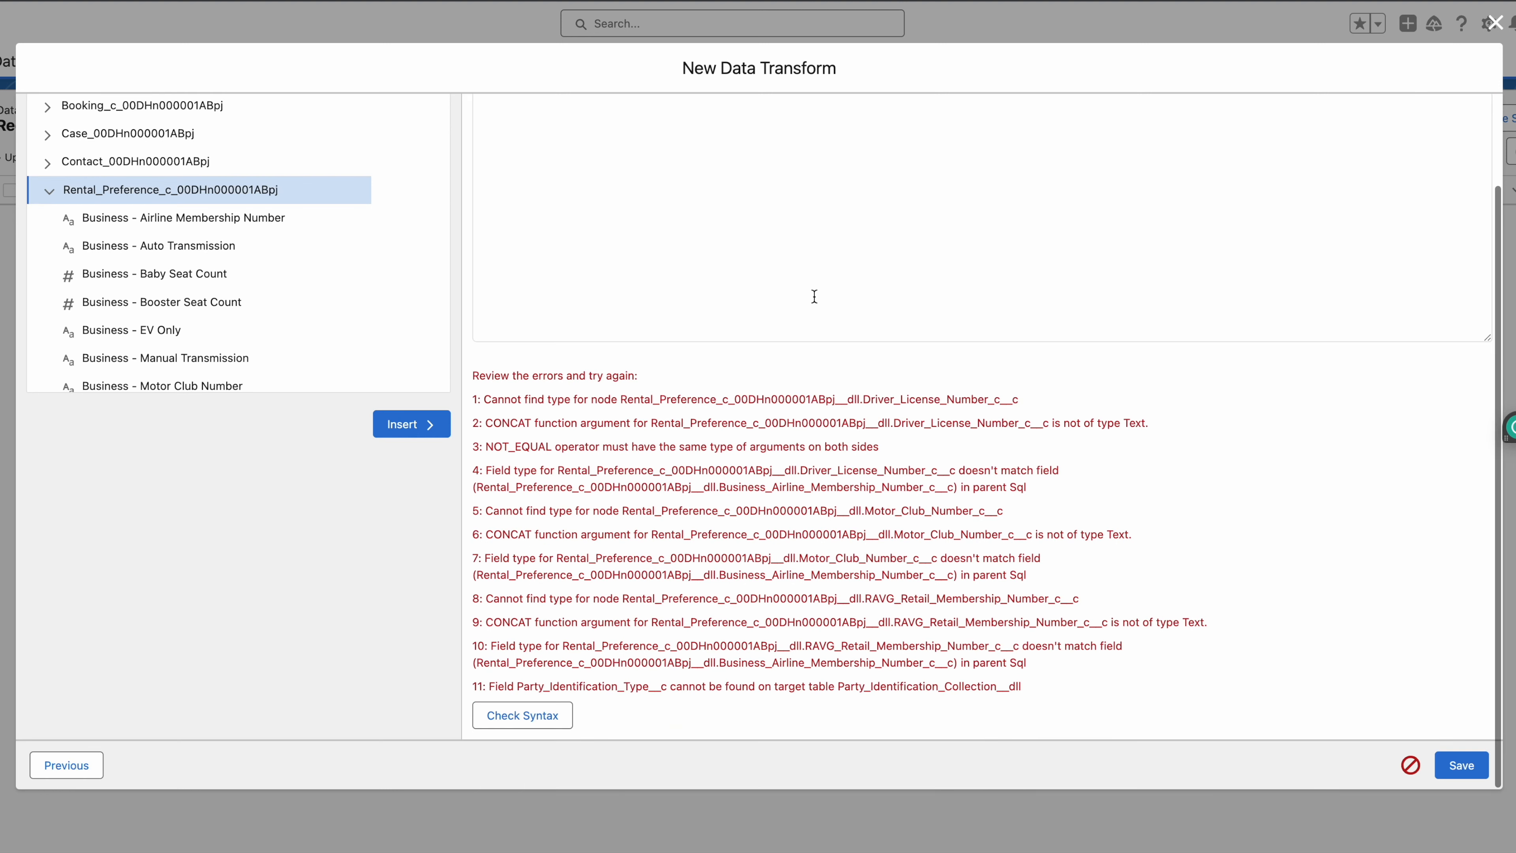
pyautogui.scroll(3, 813, 296)
pyautogui.scroll(-3, 813, 296)
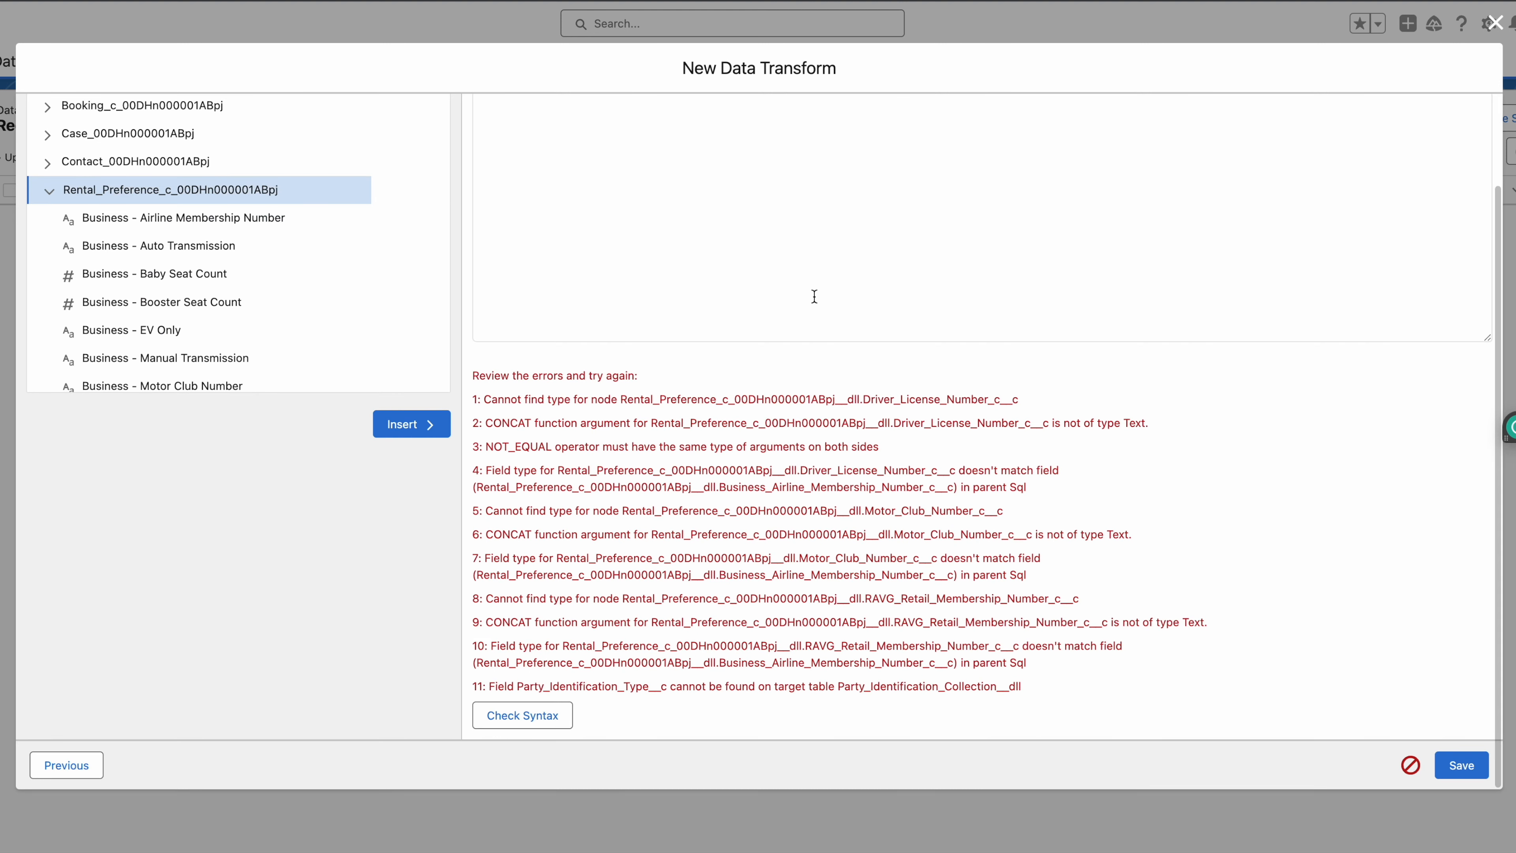
pyautogui.scroll(3, 814, 296)
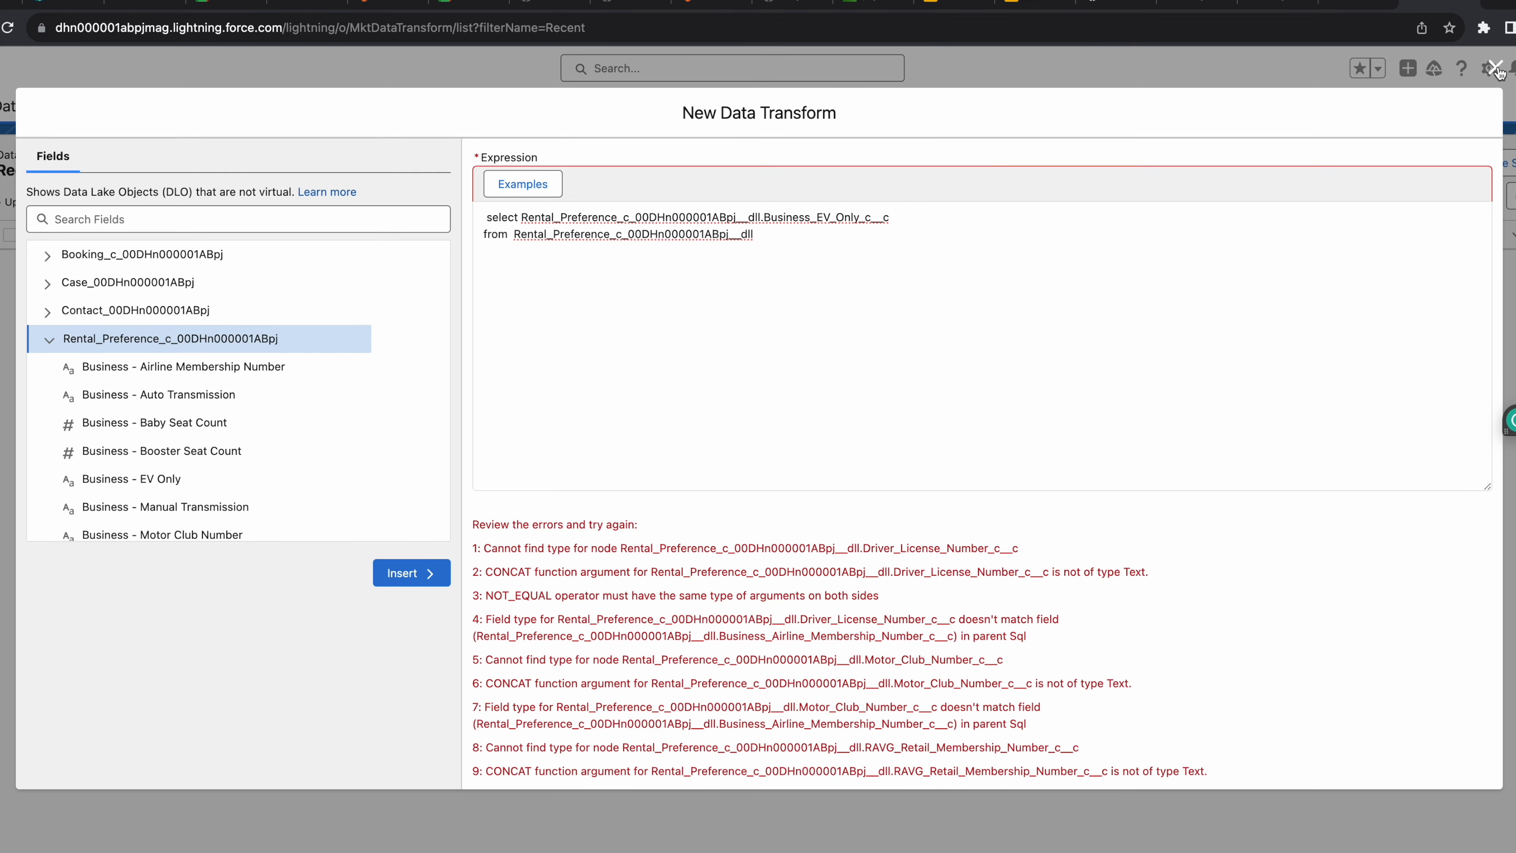
pyautogui.click(1495, 68)
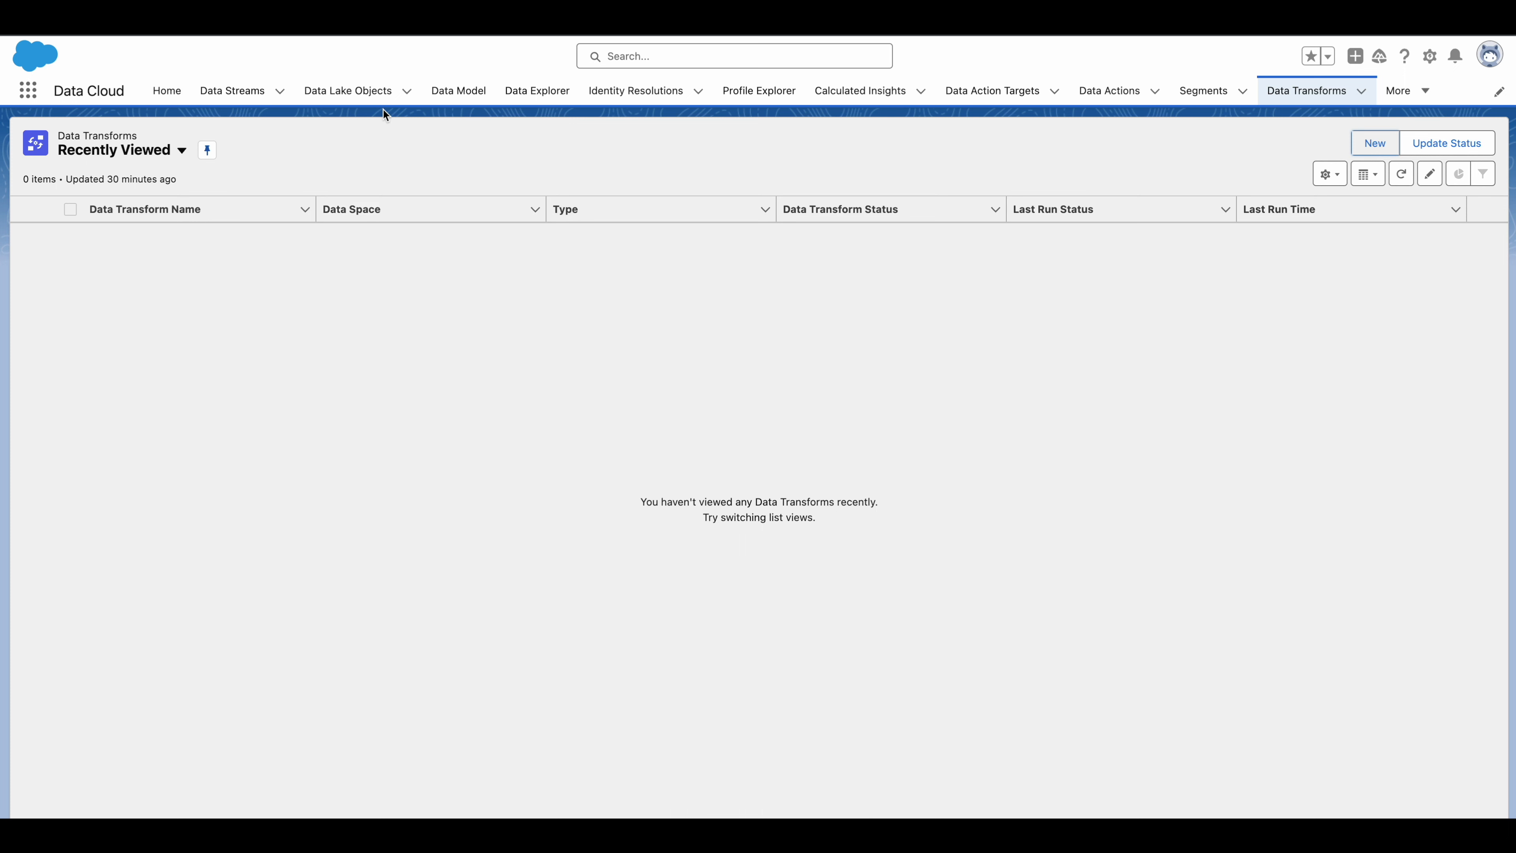
# Start a new data stream with Amazon S3 as its source and proceed to the source configuration.
pyautogui.click(236, 91)
pyautogui.click(1255, 143)
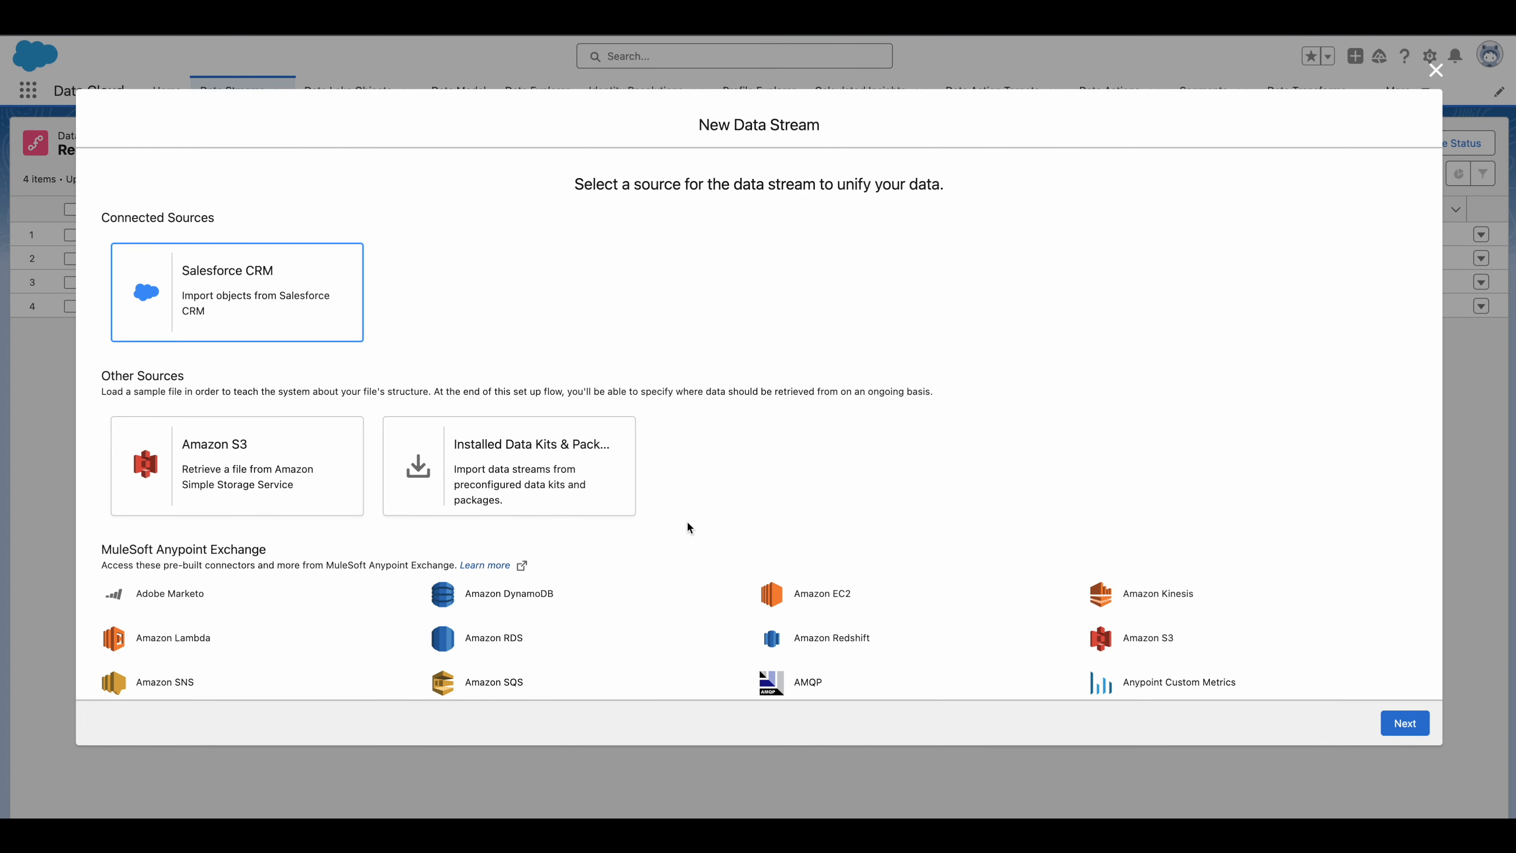
pyautogui.scroll(-5, 687, 522)
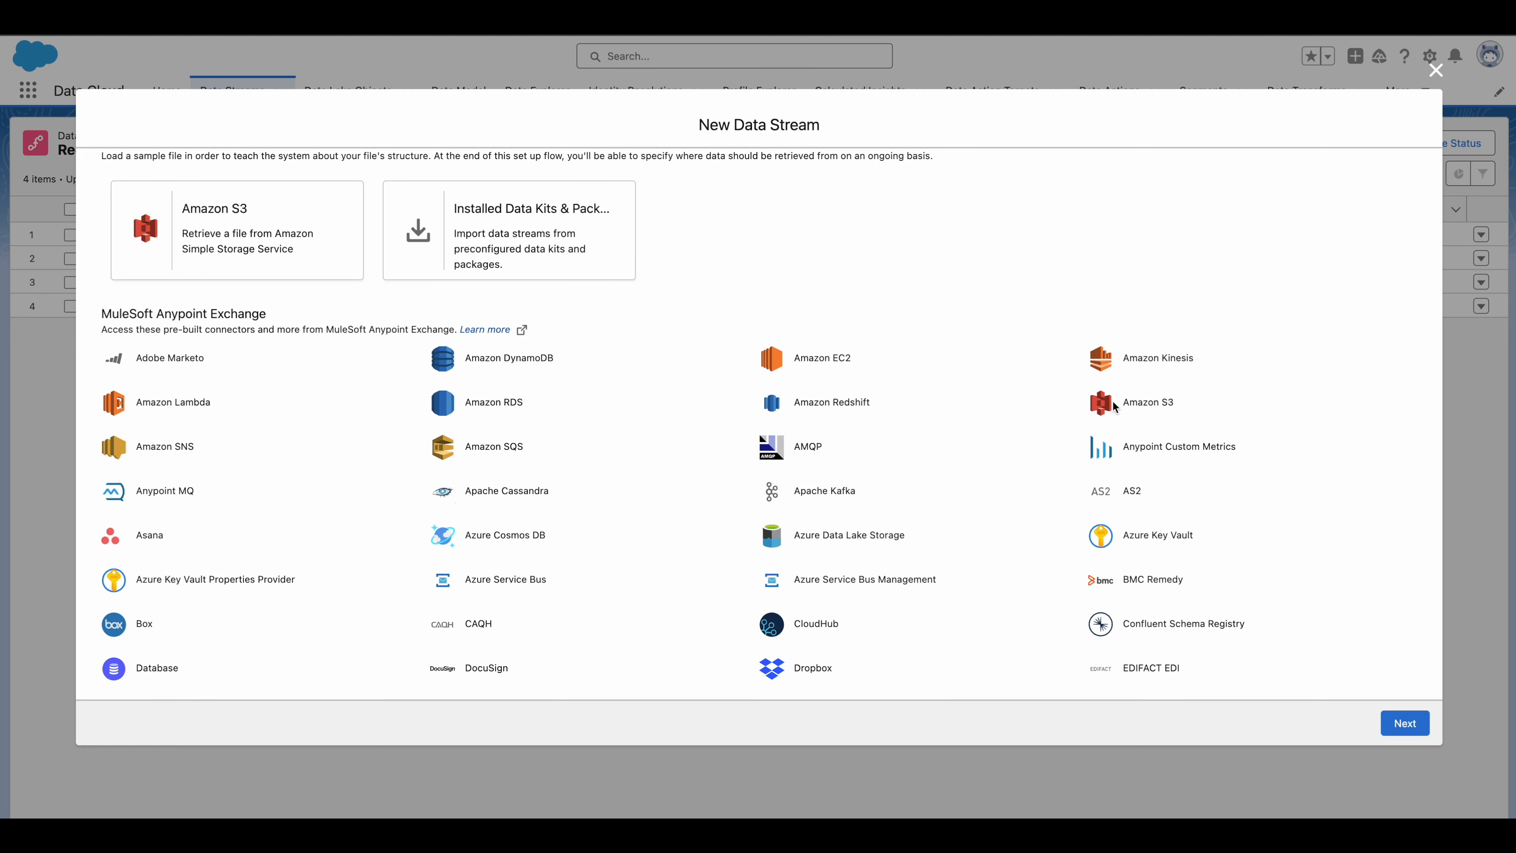
pyautogui.click(218, 249)
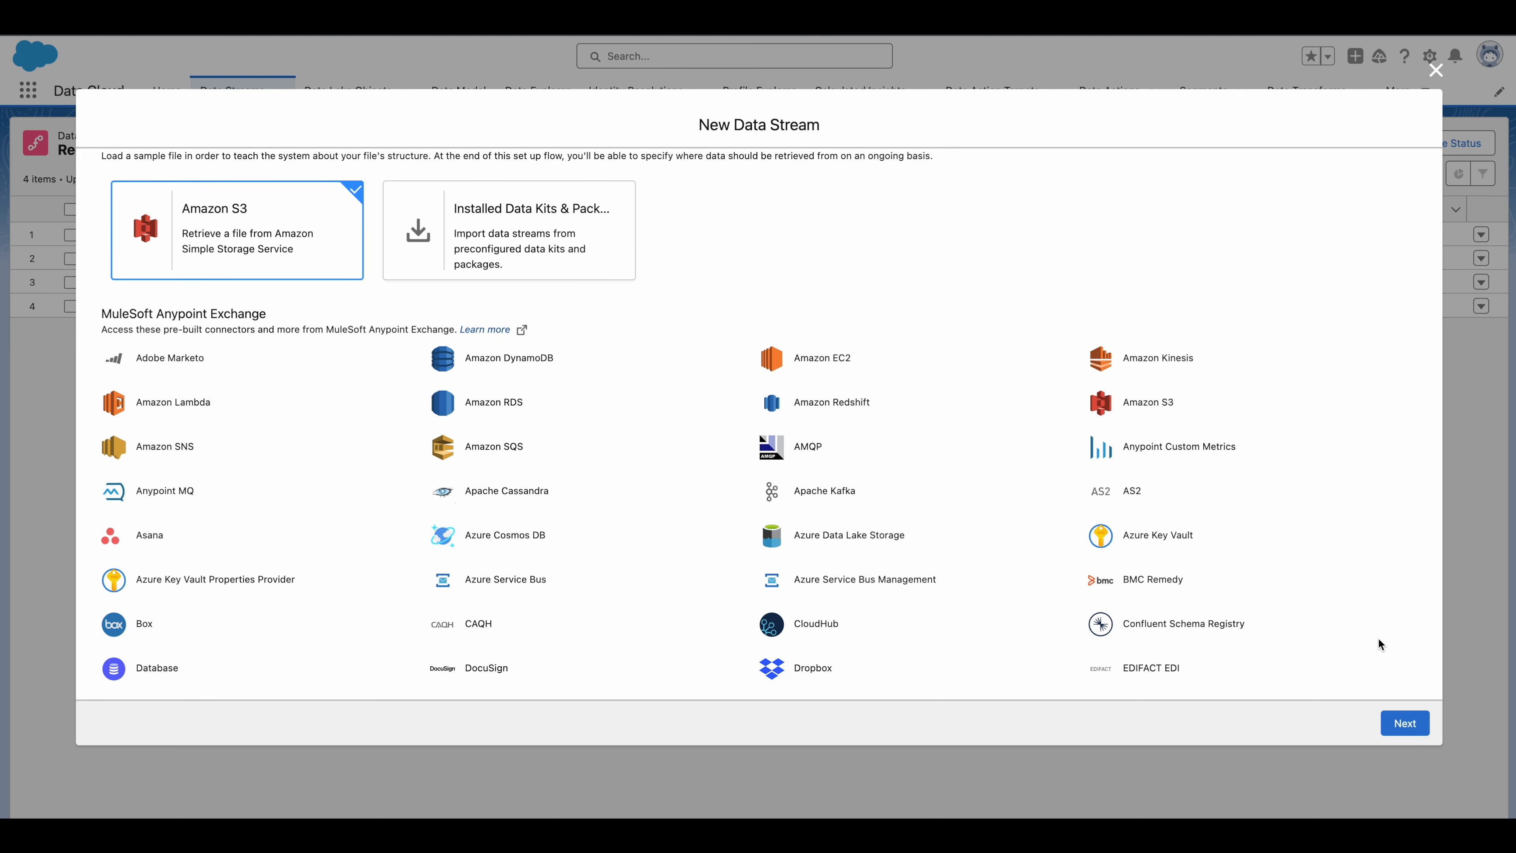
pyautogui.click(1403, 723)
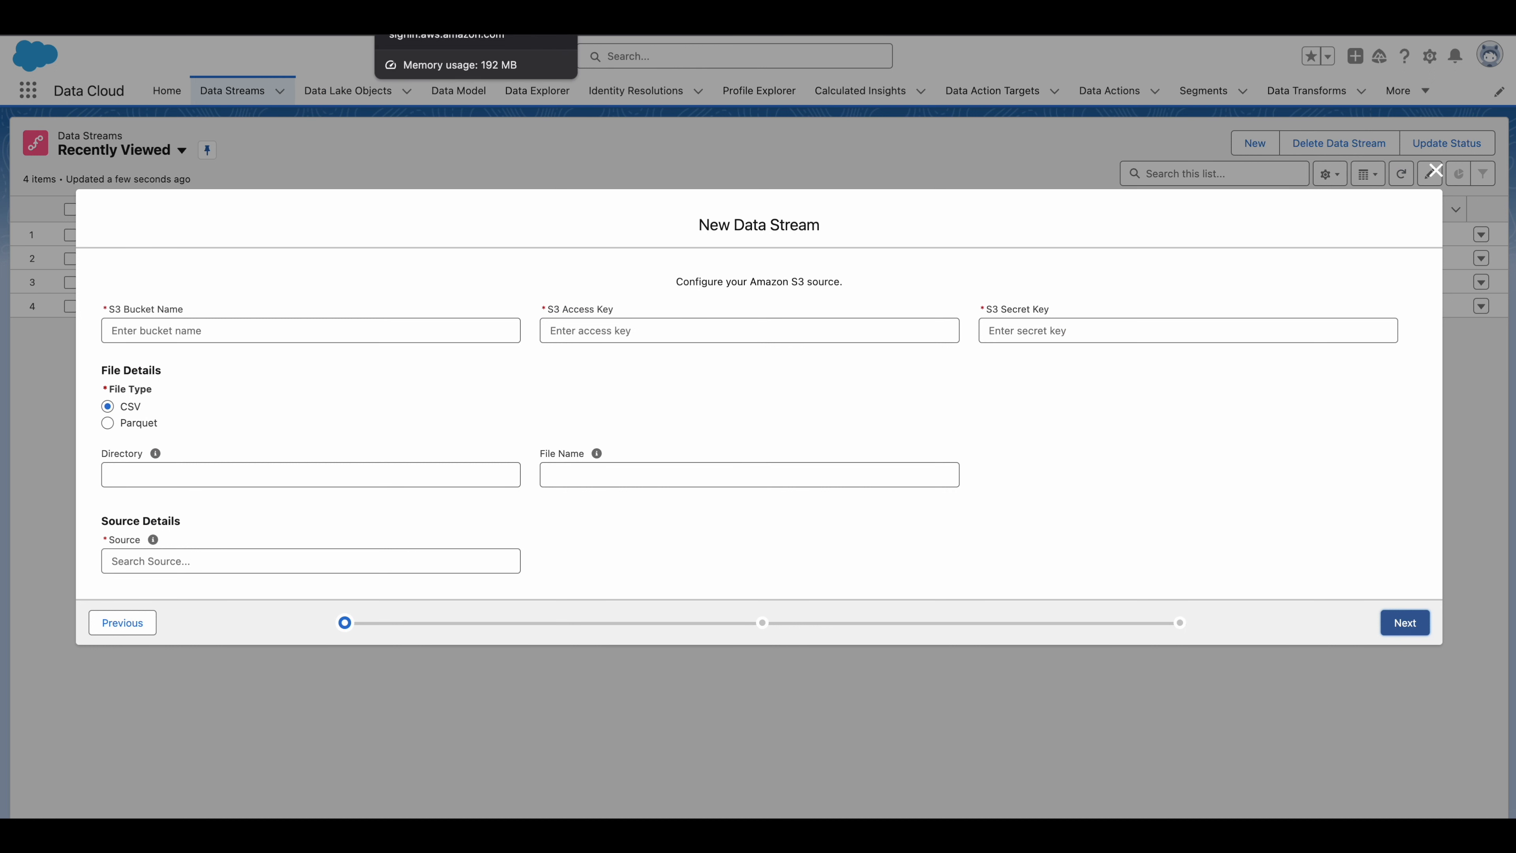
# Switch to the AWS sign-in page and sign in as root user with the account password.
pyautogui.click(442, 18)
pyautogui.click(533, 353)
pyautogui.click(504, 393)
pyautogui.click(504, 397)
pyautogui.write('**********')
pyautogui.press('Return')
pyautogui.write('**********')
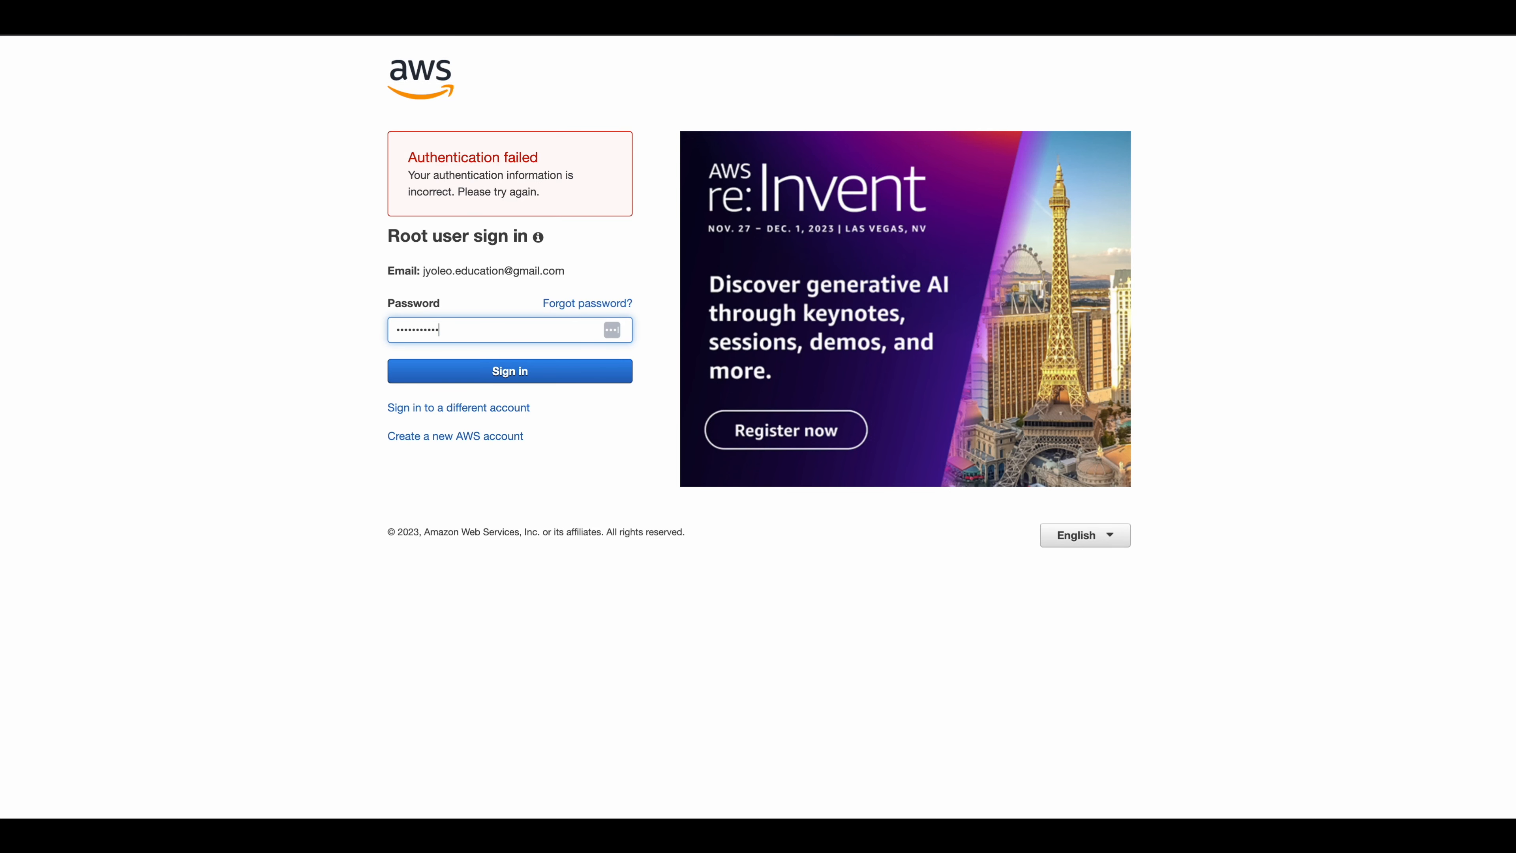
pyautogui.press('Return')
# Open the S3 service from the AWS account page.
pyautogui.scroll(-2, 416, 534)
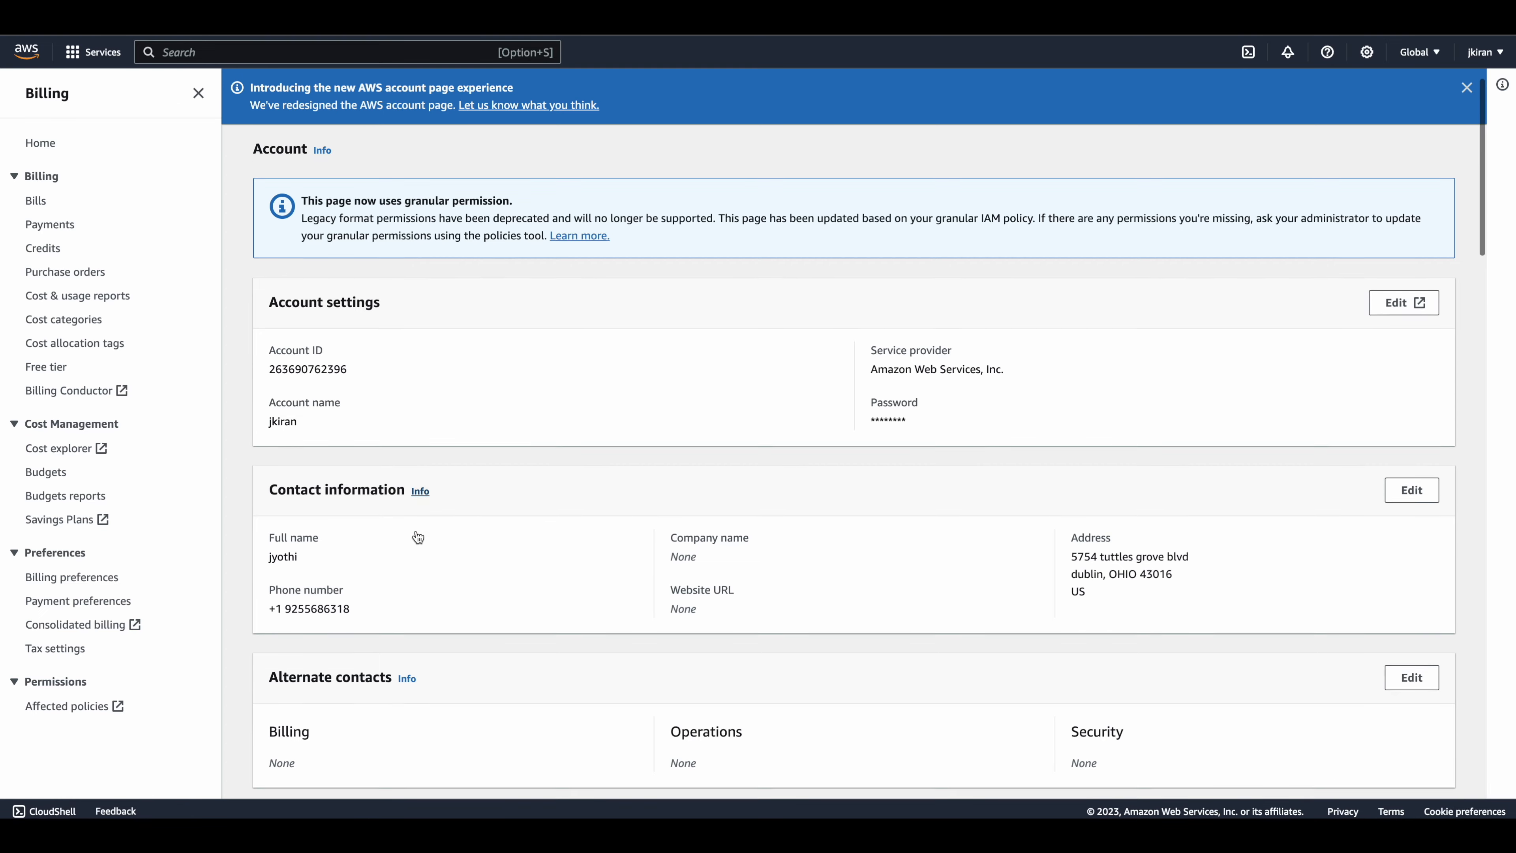
pyautogui.scroll(2, 416, 536)
pyautogui.click(92, 52)
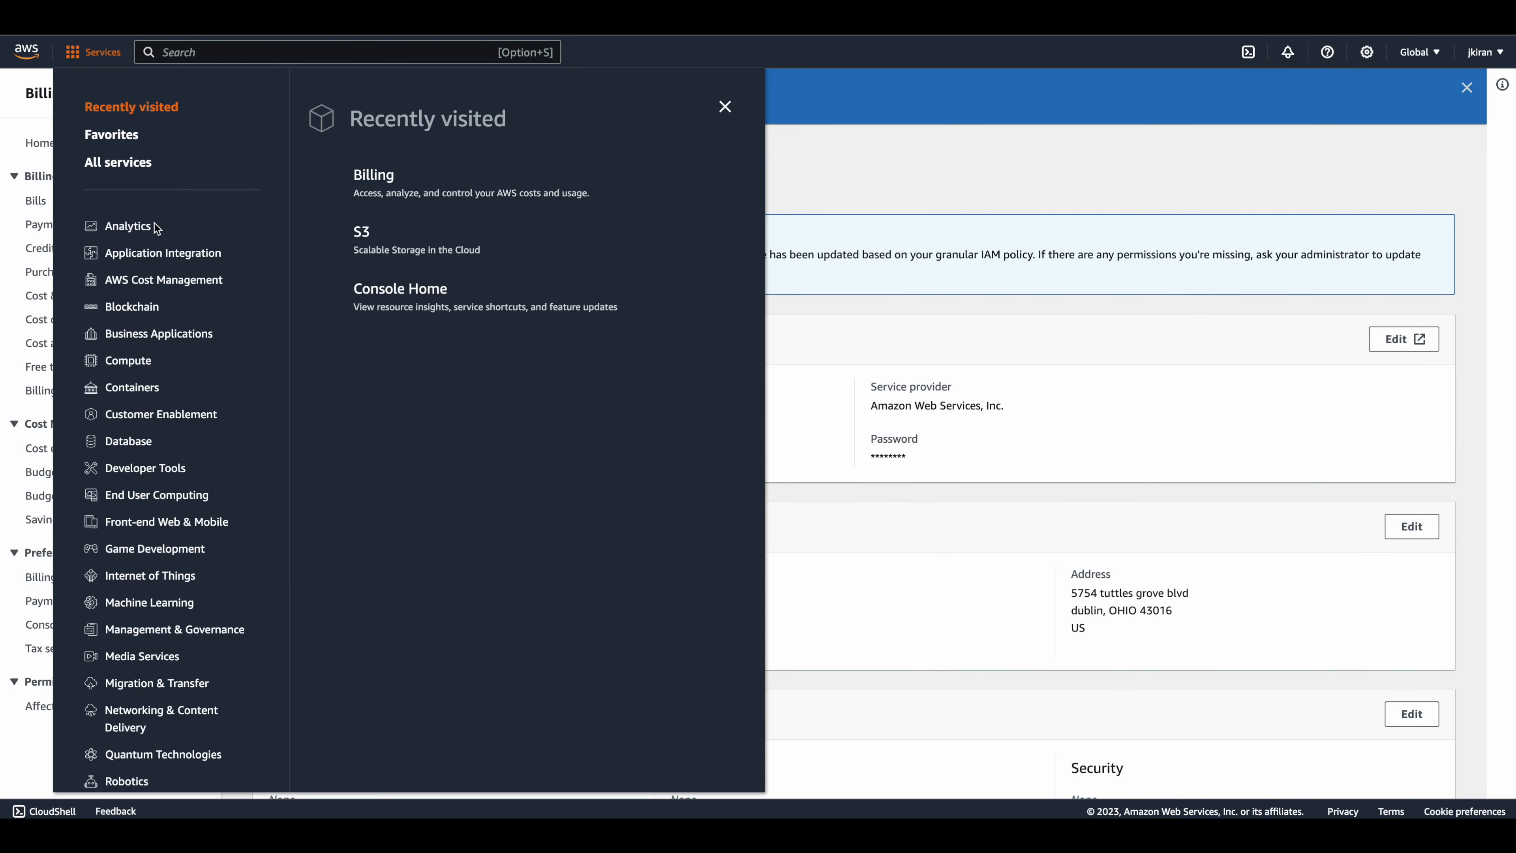
pyautogui.click(374, 236)
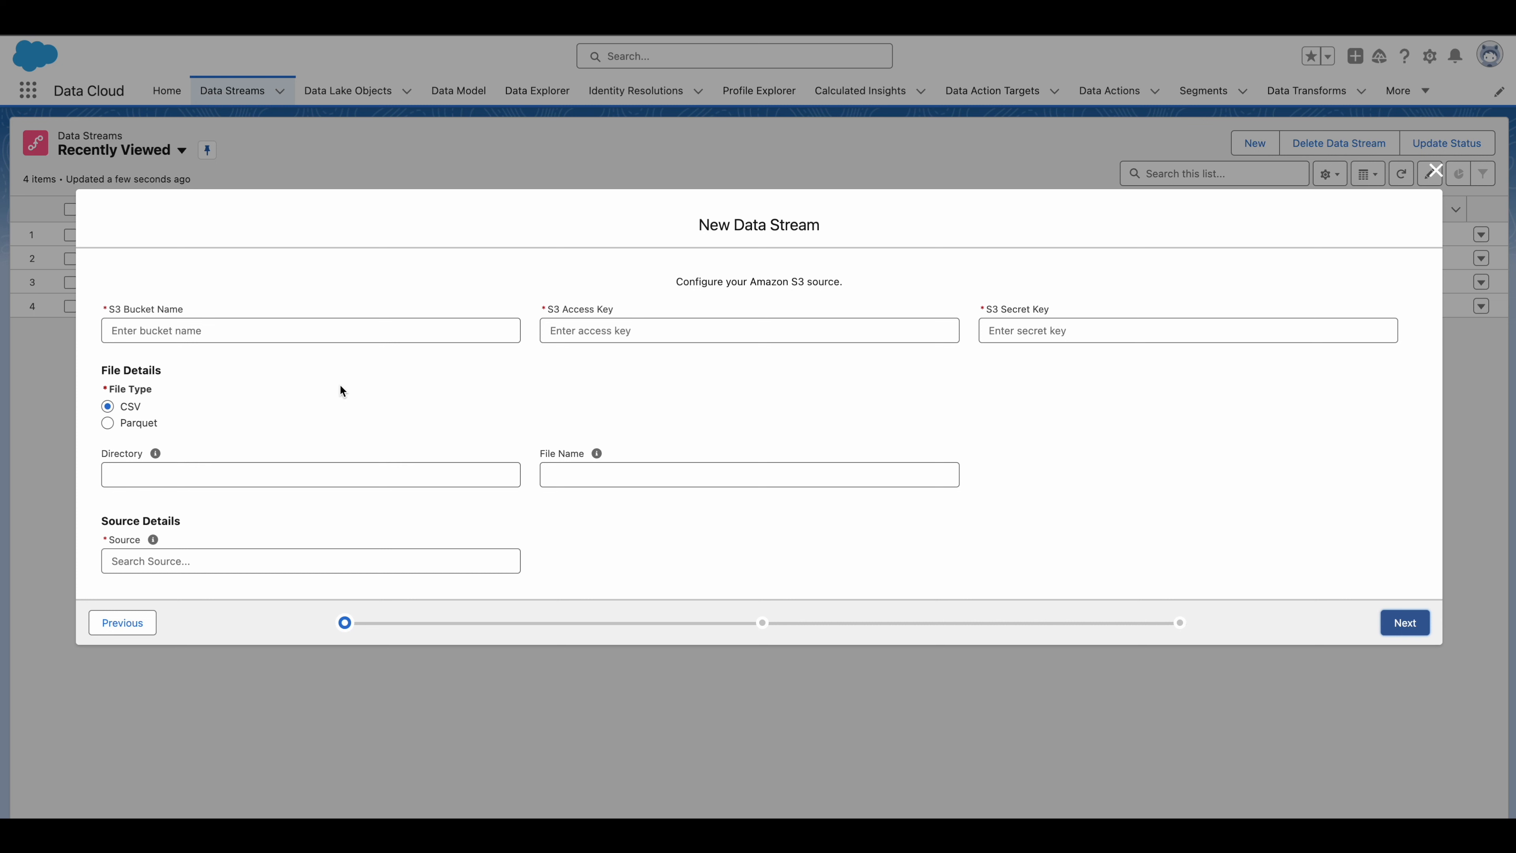
# Back in the new data stream in Data Cloud, enter the S3 access key and the S3 secret key.
pyautogui.click(251, 332)
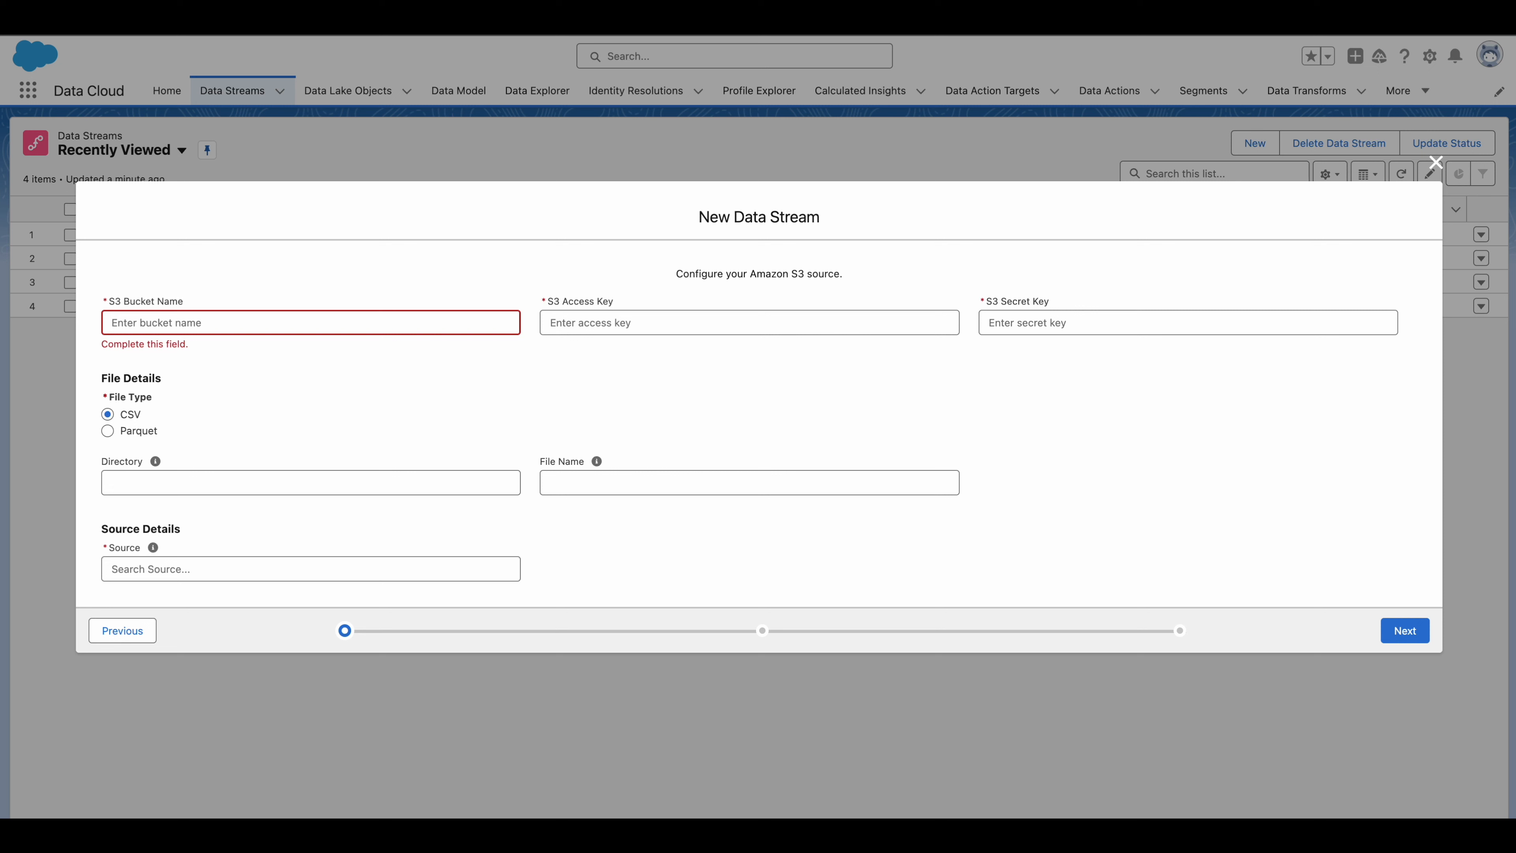
pyautogui.click(604, 303)
pyautogui.hotkey('ctrl', 'v')
pyautogui.click(1100, 328)
pyautogui.press('super+v')
# Copy the bucket name from the Amazon S3 bucket list and set the data stream's S3 bucket name to jkgroup-fall23.
pyautogui.click(335, 323)
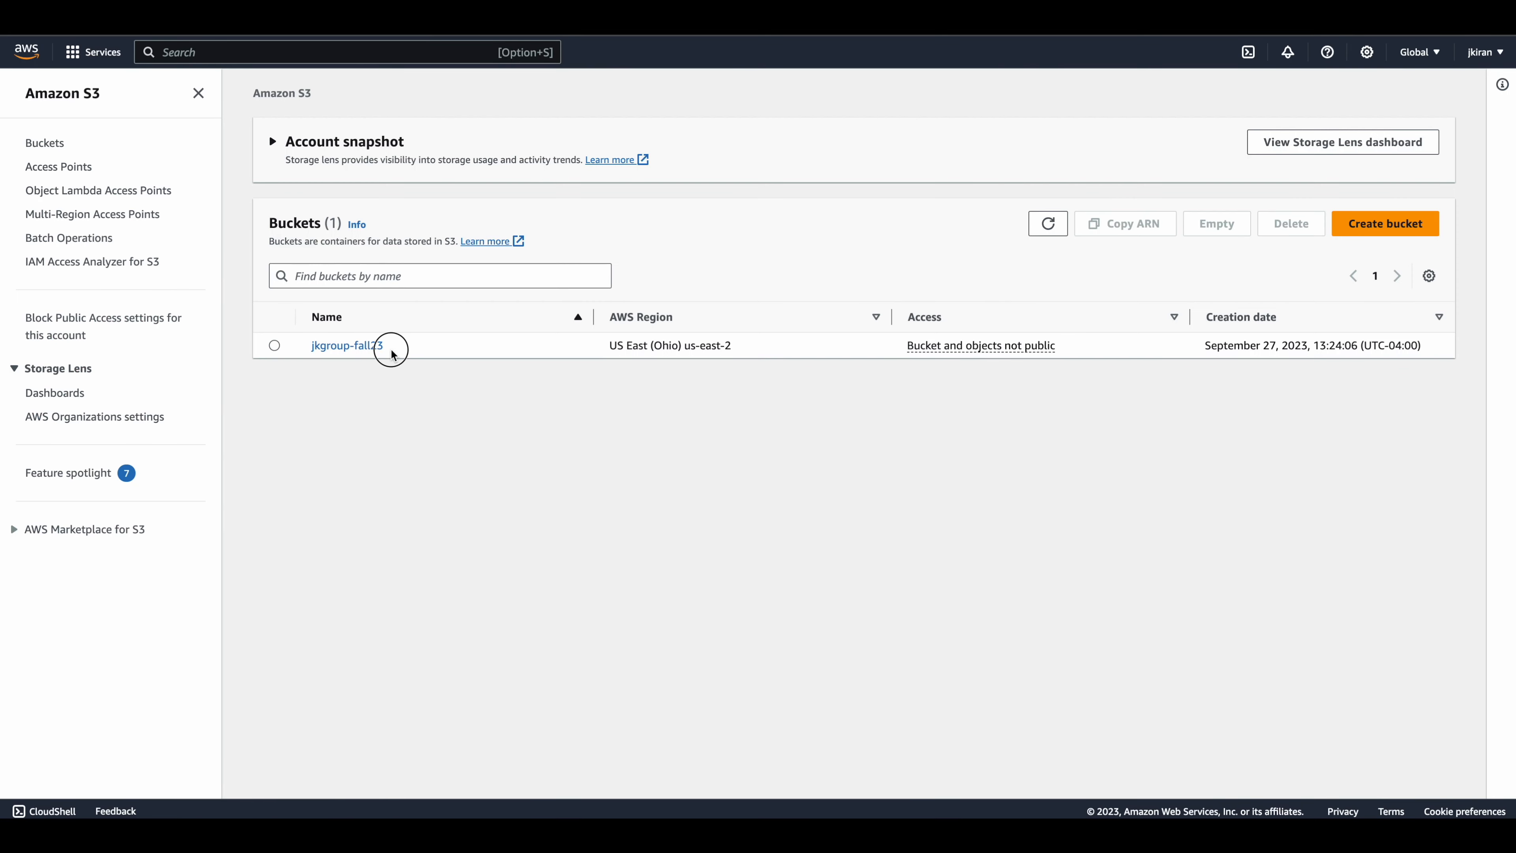
pyautogui.moveTo(391, 350); pyautogui.dragTo(309, 349)
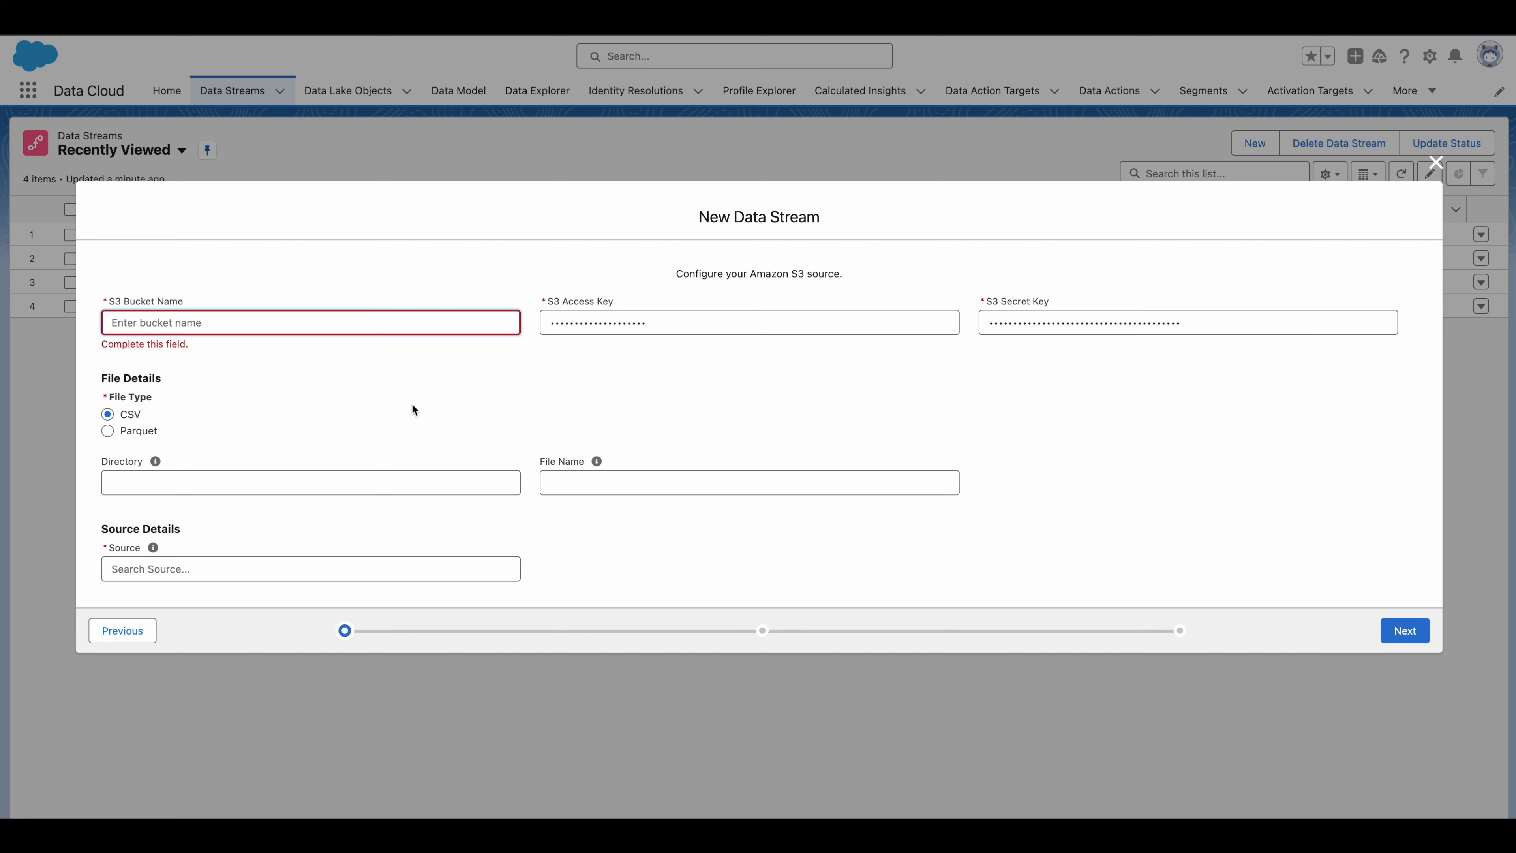
pyautogui.click(342, 326)
pyautogui.write('jkgroup-fall23')
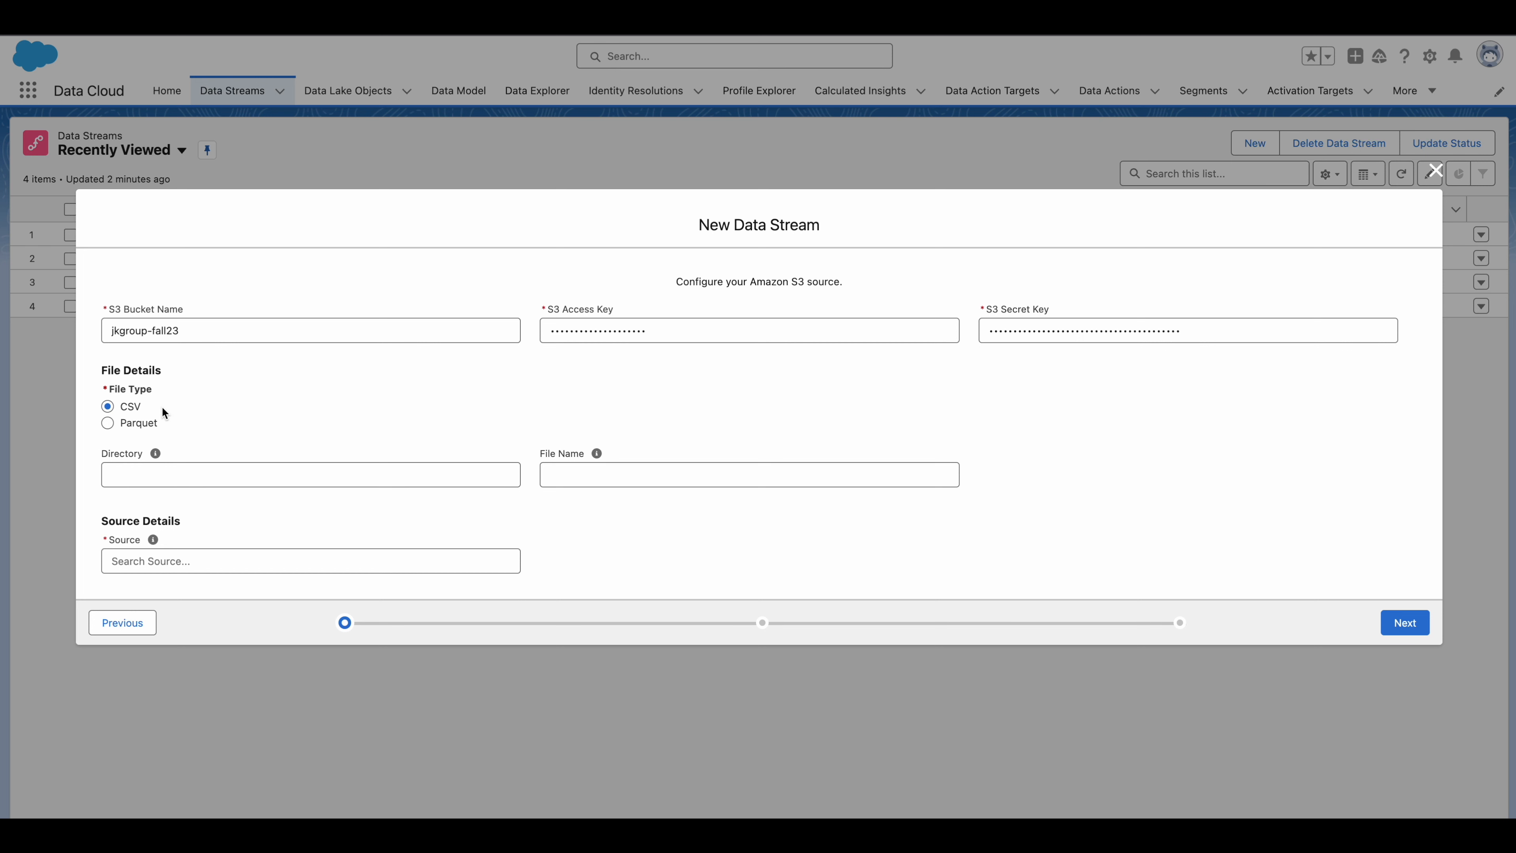
# Look up the folder path in the S3 bucket and set the data stream's directory to ecommerce-data/.
pyautogui.click(197, 472)
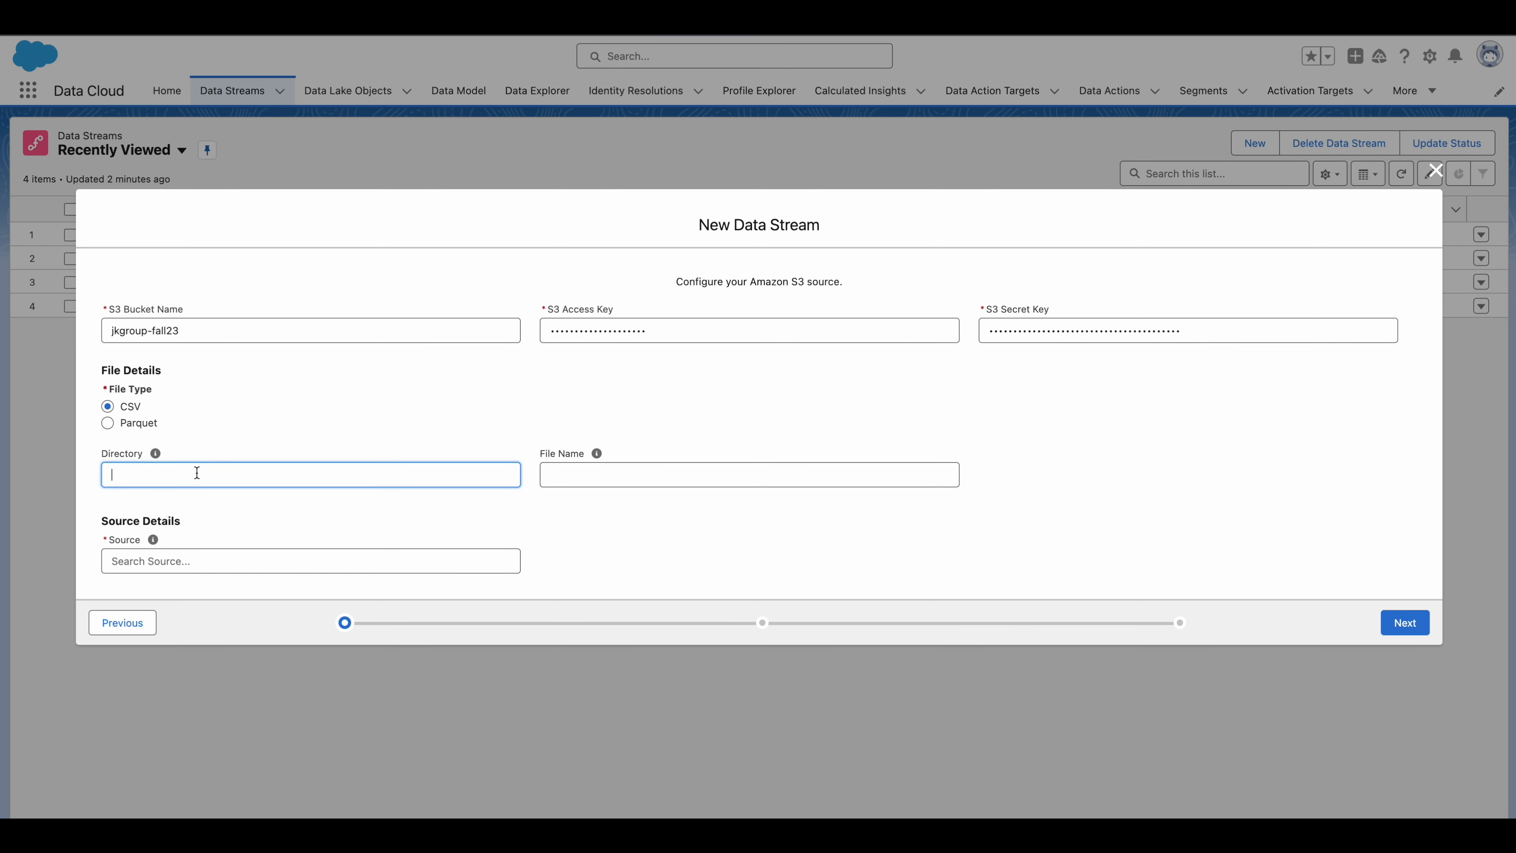
pyautogui.press('super+Tab')
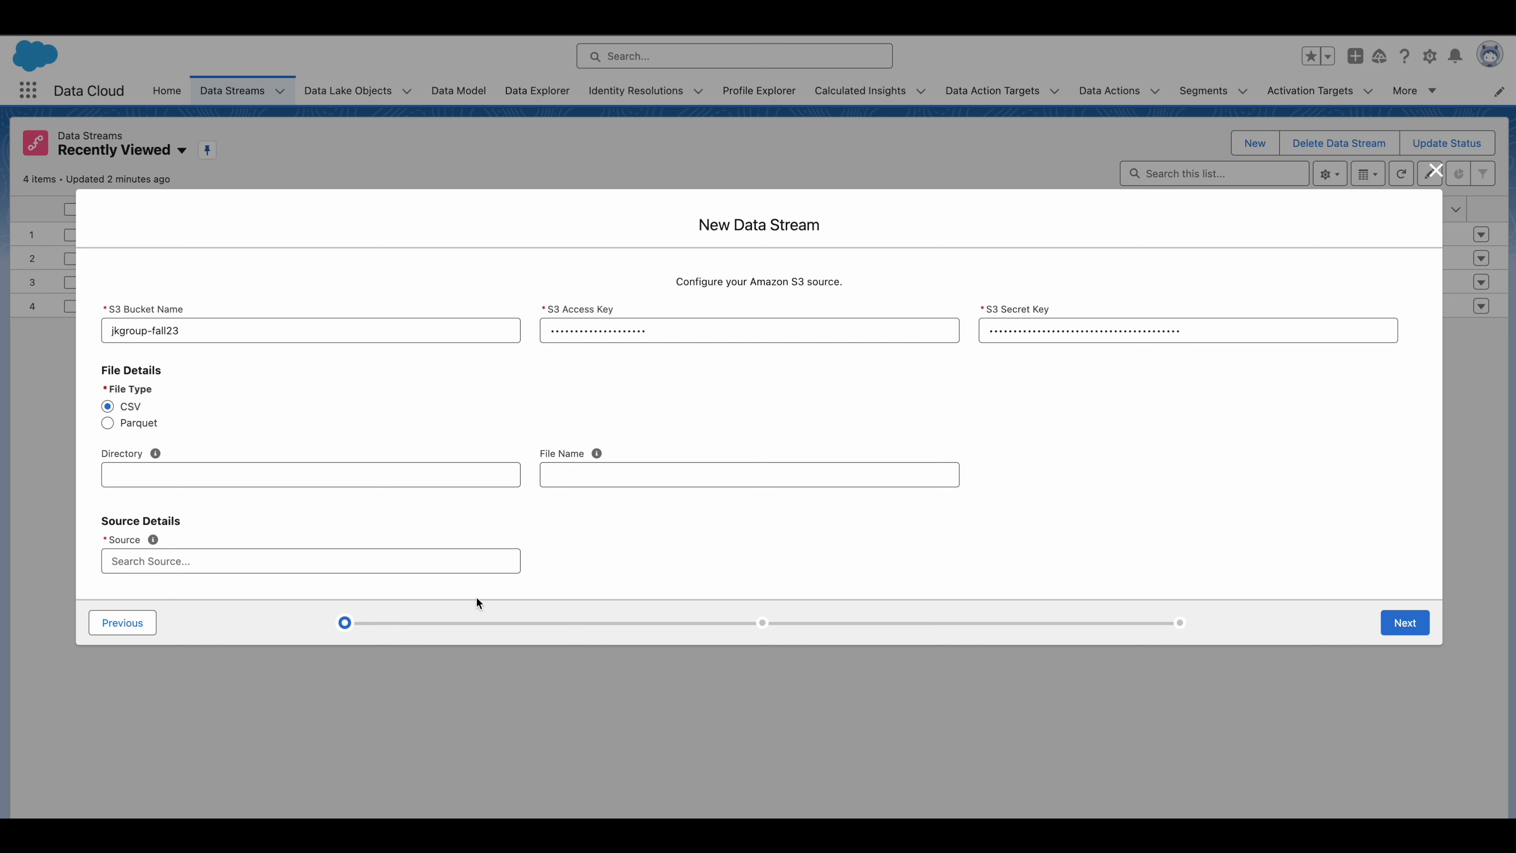
pyautogui.click(343, 484)
pyautogui.write('ecommerce-data/')
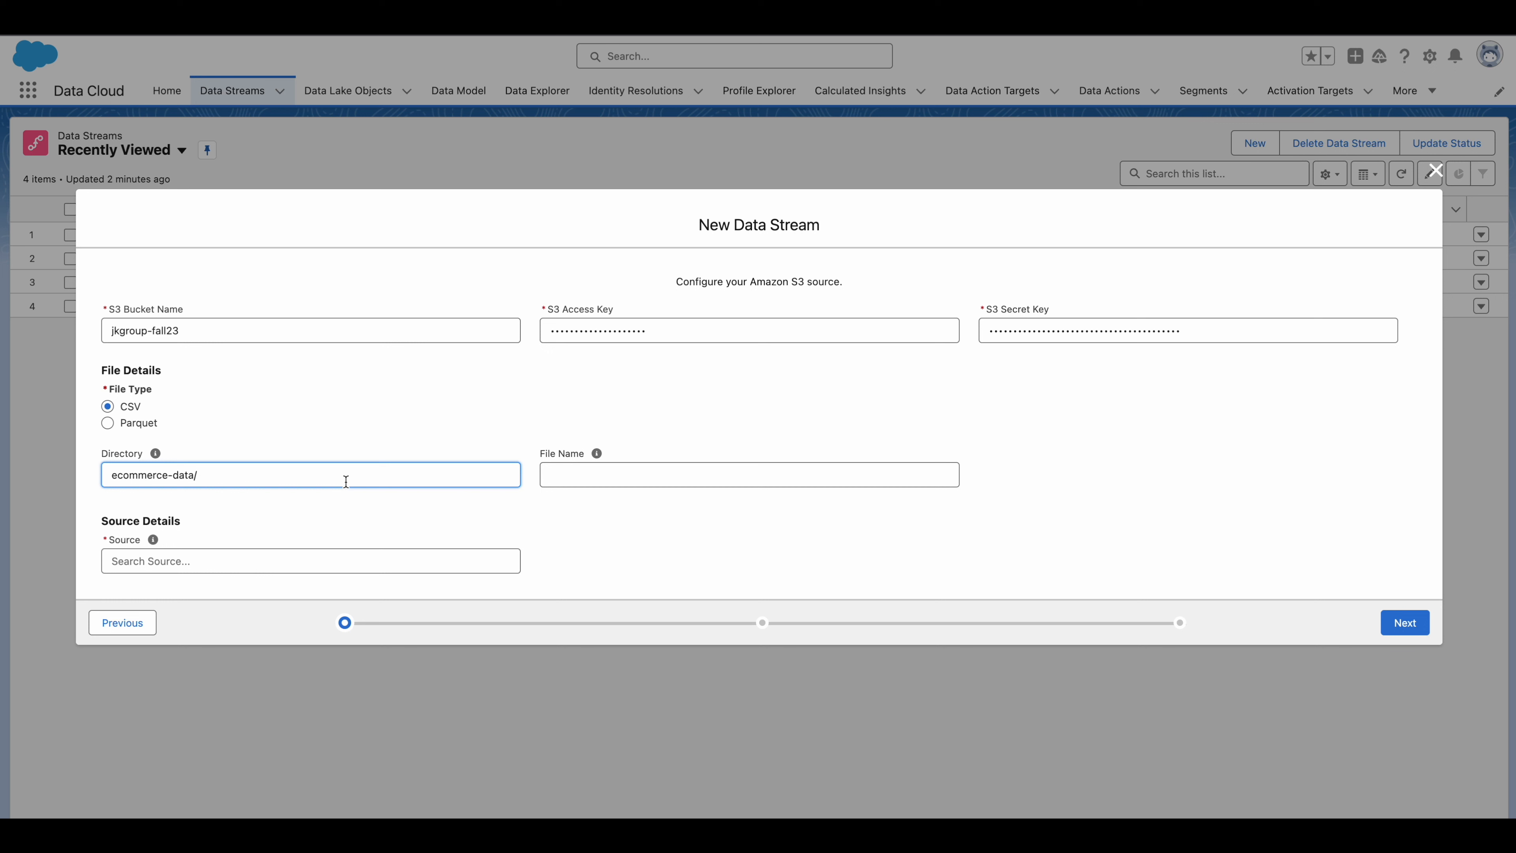
# Copy the customer profile file's name from the ecommerce-data folder in Amazon S3 and set the data stream's file name to S3 Customer Profile.csv.
pyautogui.click(560, 507)
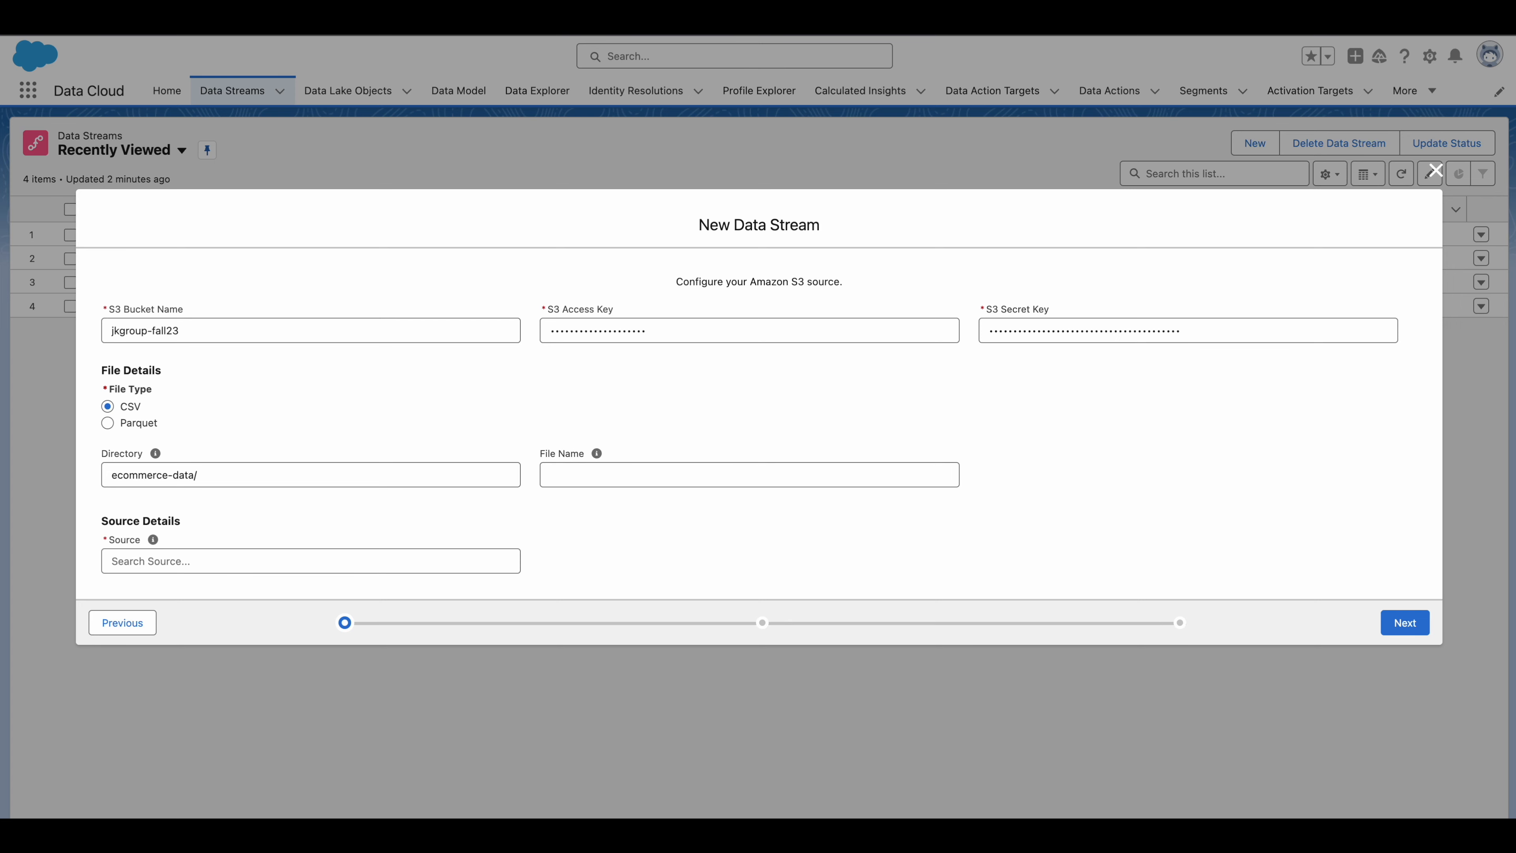
pyautogui.press('super+Tab')
pyautogui.click(348, 344)
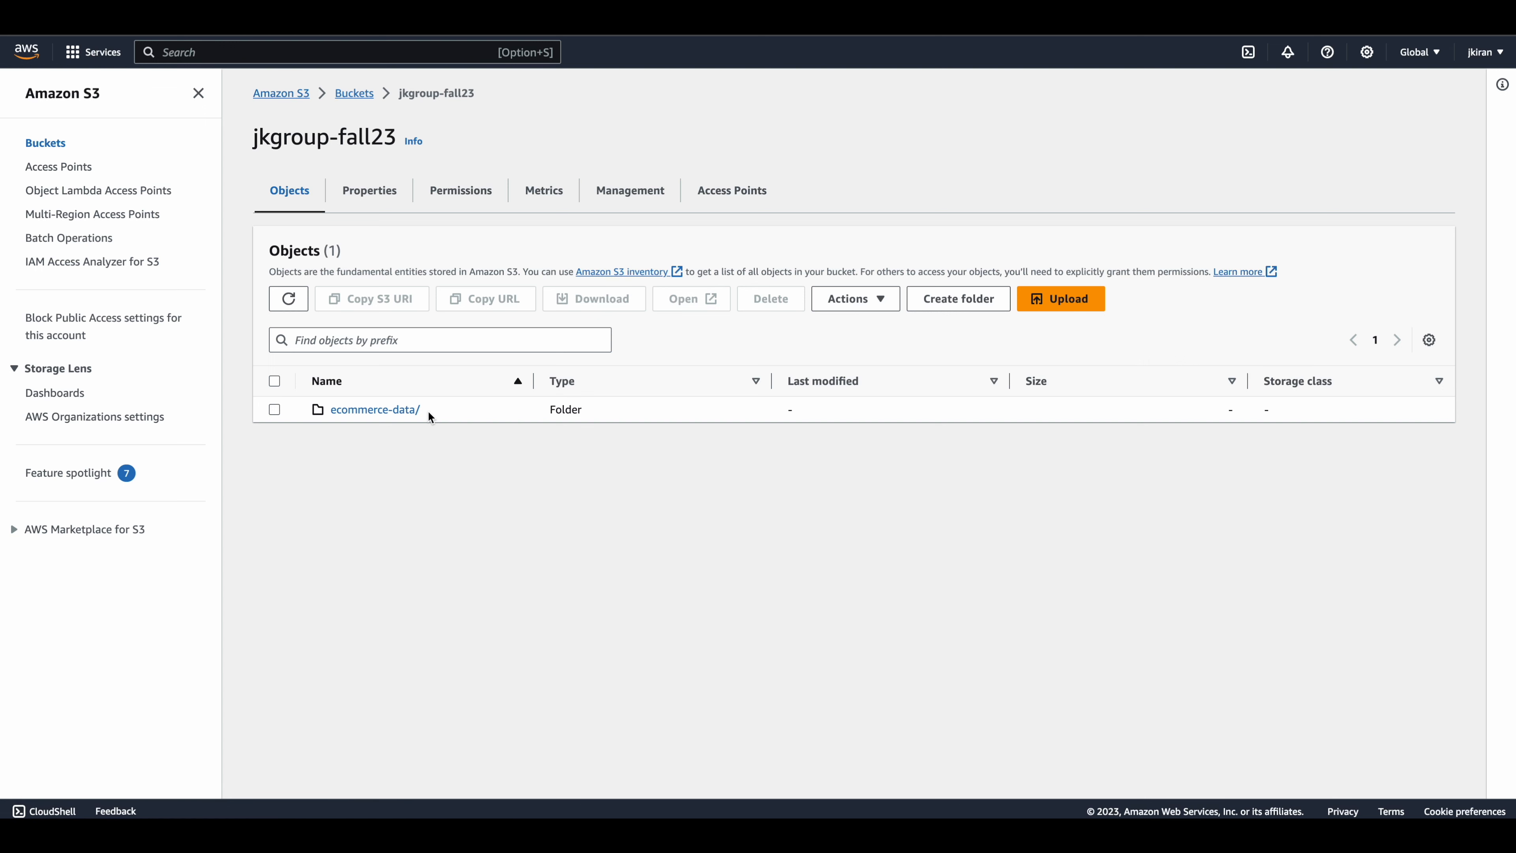
pyautogui.click(396, 410)
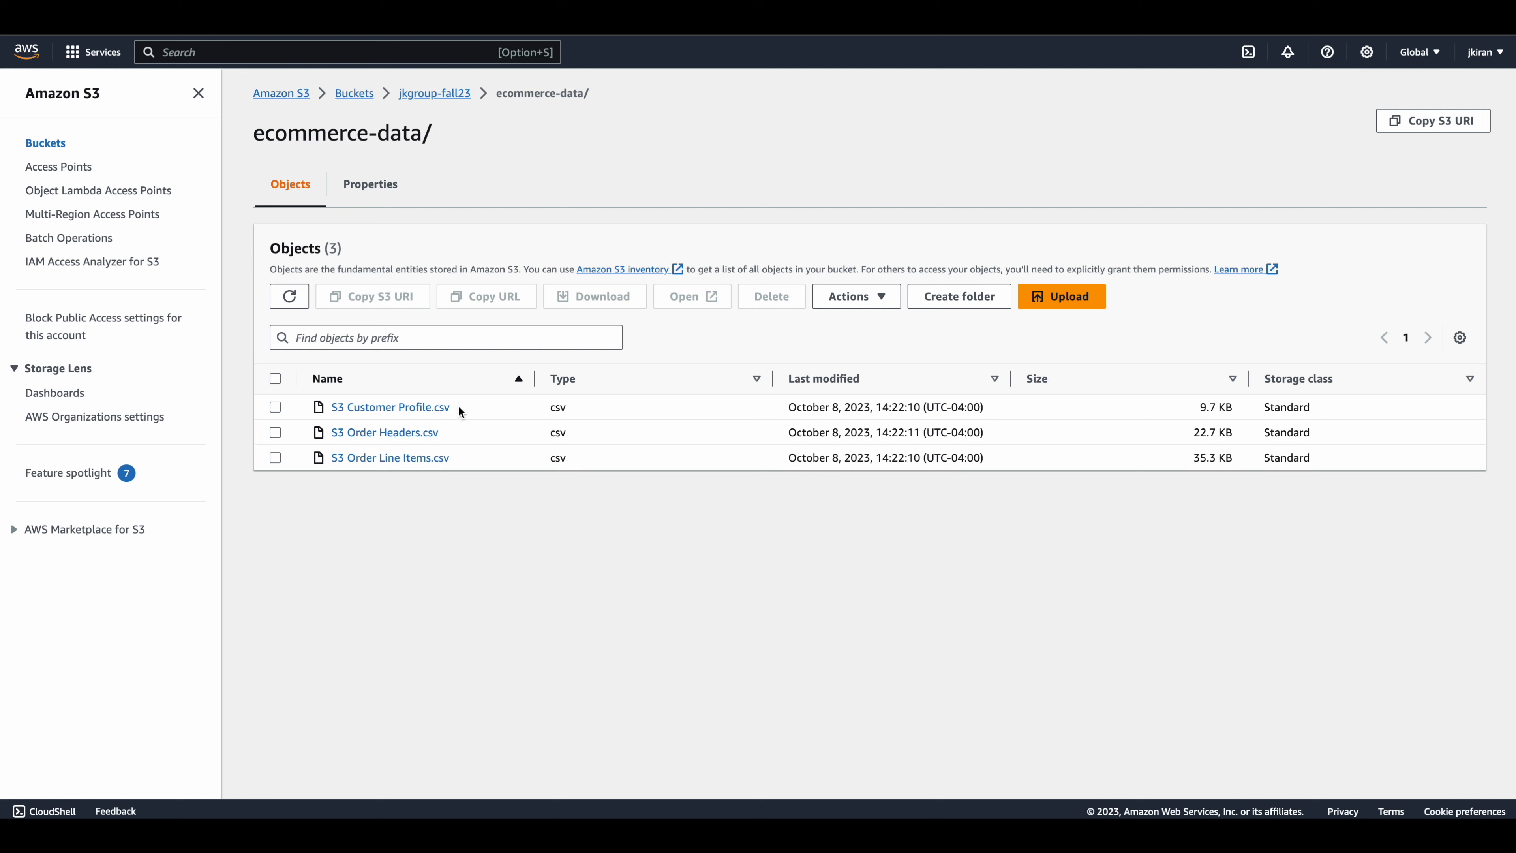
pyautogui.moveTo(461, 412); pyautogui.dragTo(333, 414)
pyautogui.press('super+c')
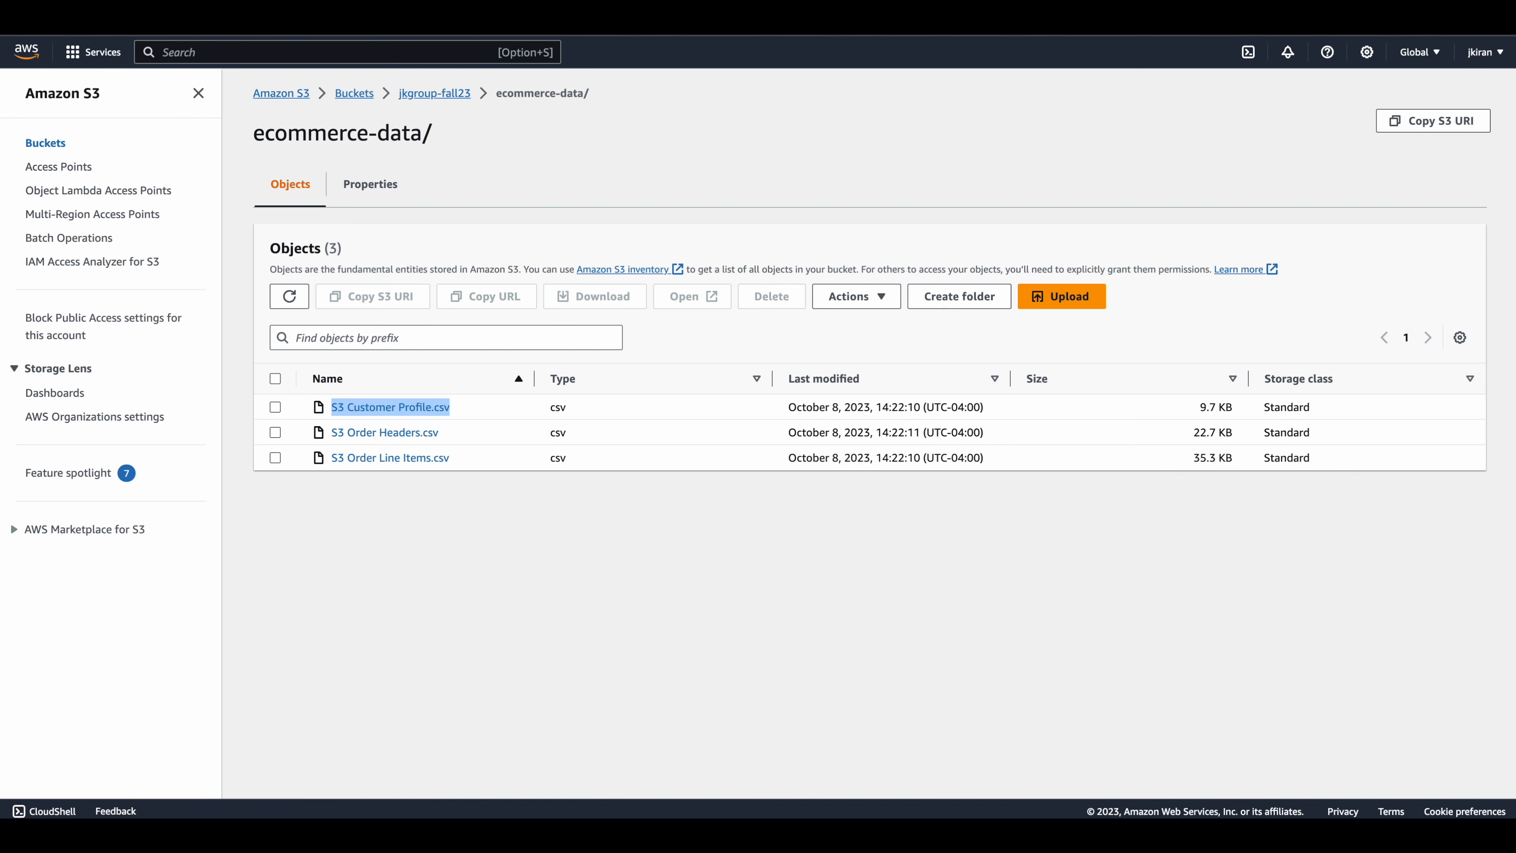
pyautogui.click(1199, 17)
pyautogui.click(619, 478)
pyautogui.press('super+v')
# Set the data stream's source to S3_eCommerce_RAVG_Retail and continue to the data lake object settings.
pyautogui.click(326, 558)
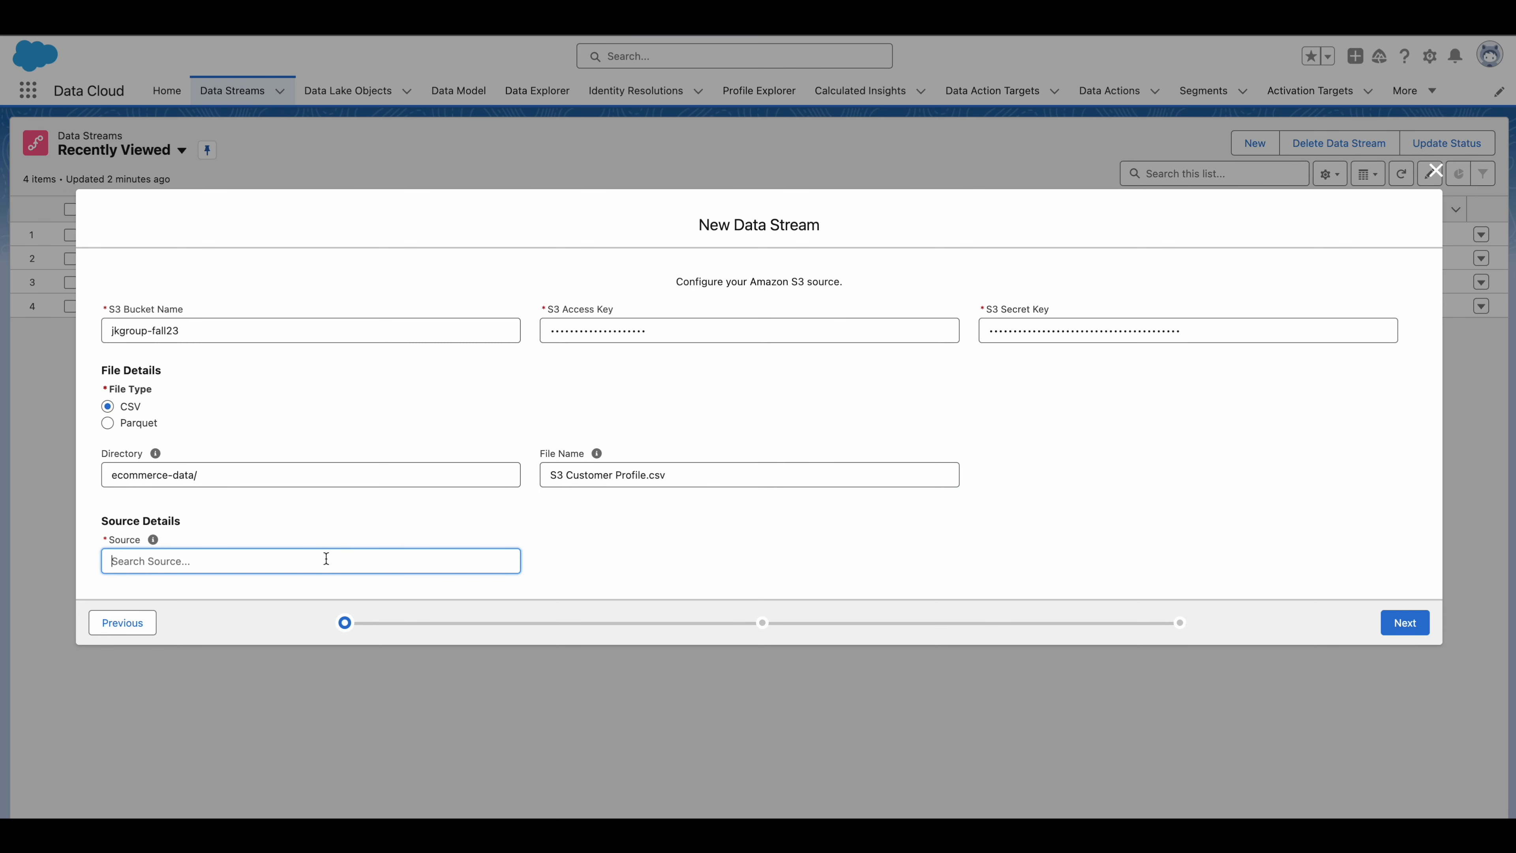
pyautogui.write('S3_eCommerce_RAVG_Retail')
pyautogui.click(622, 536)
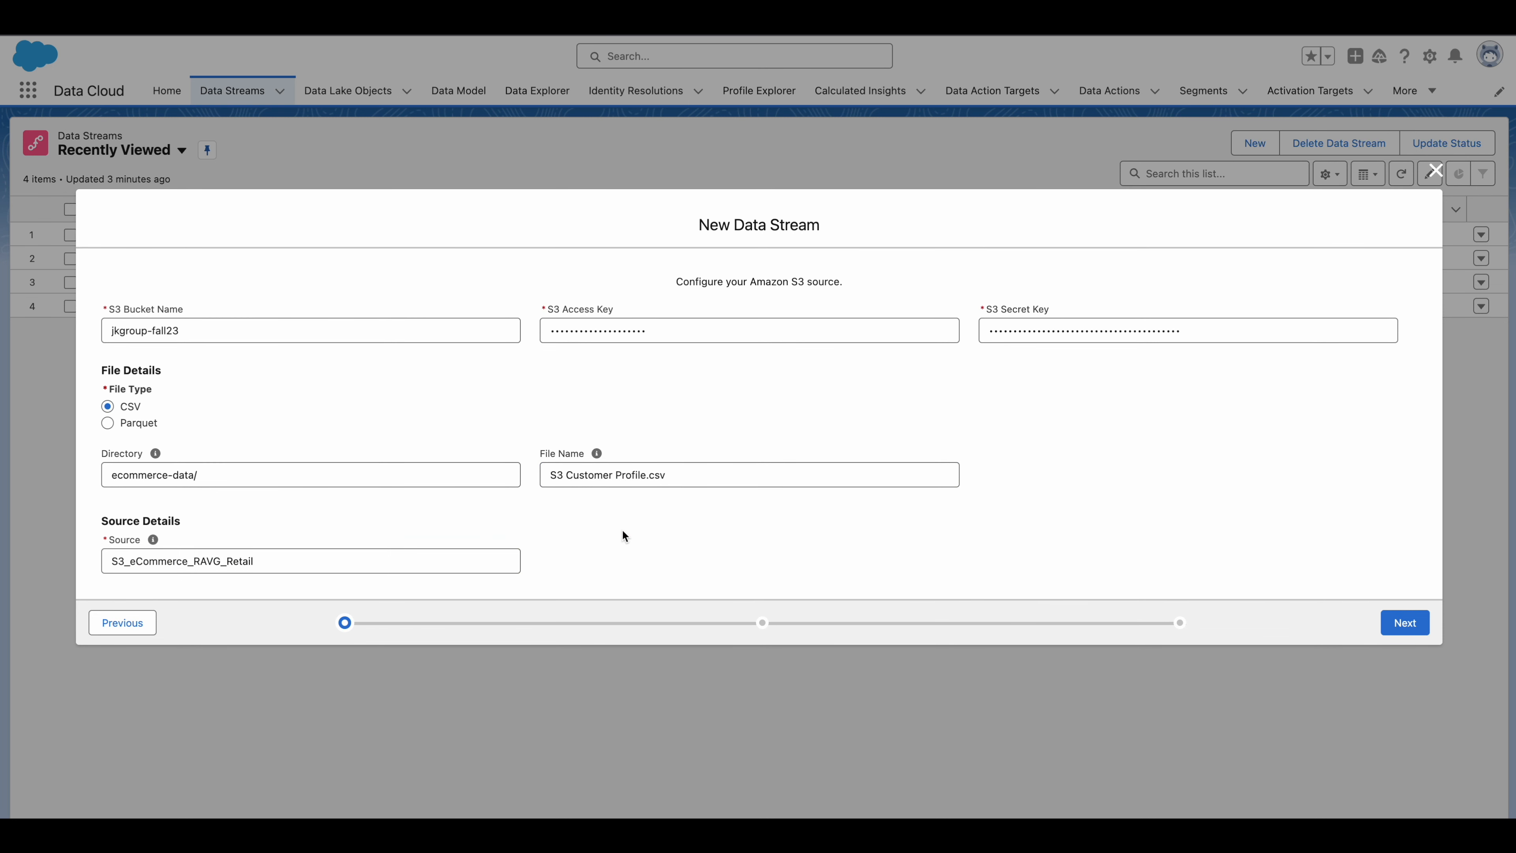
pyautogui.click(1406, 623)
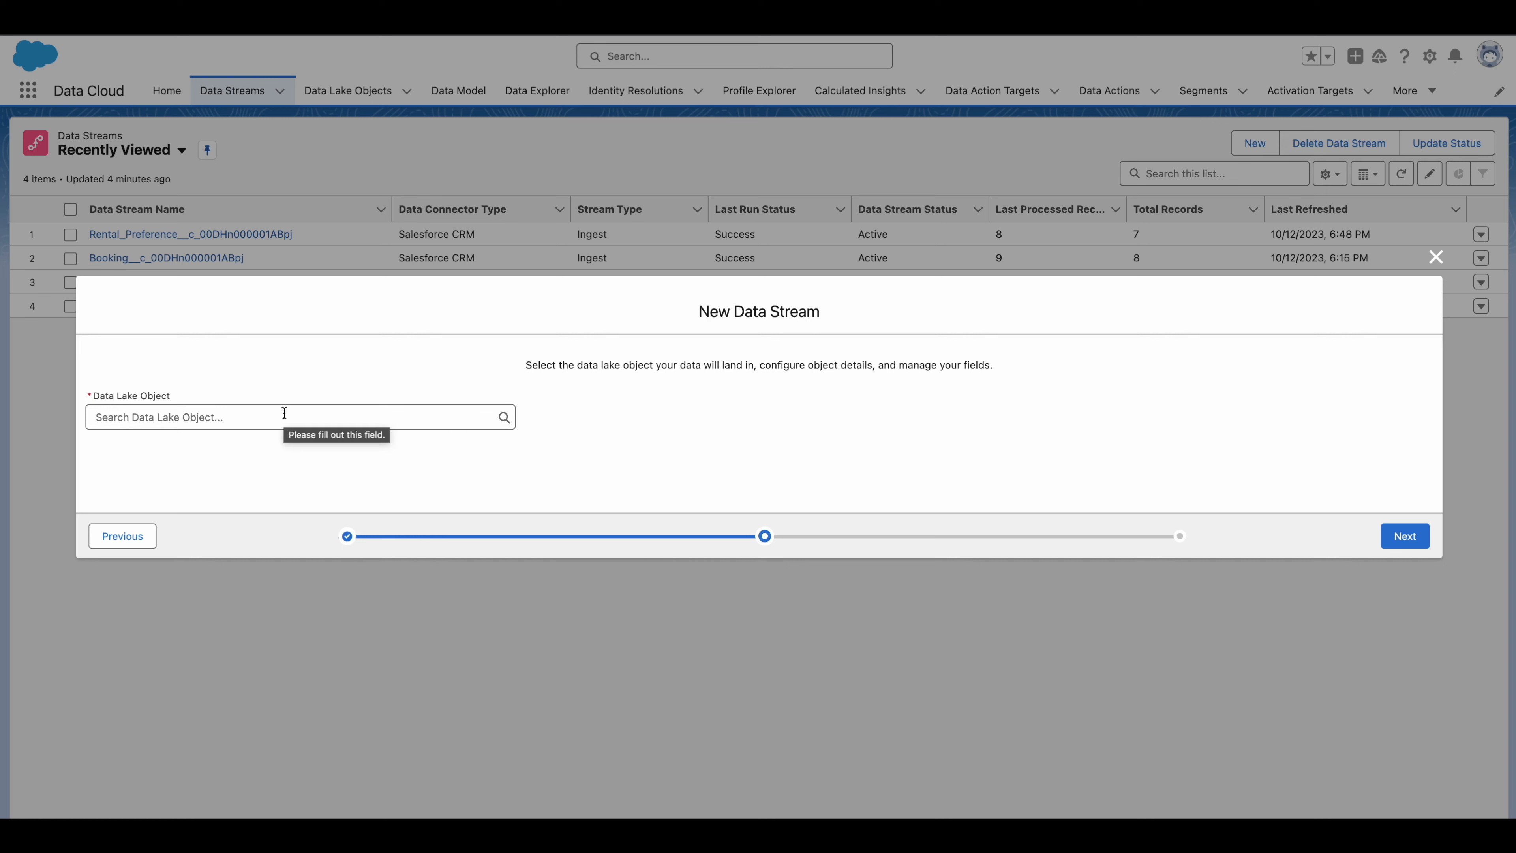
# Create a new data lake object for the stream with the label eComm Customer Profile.
pyautogui.click(264, 412)
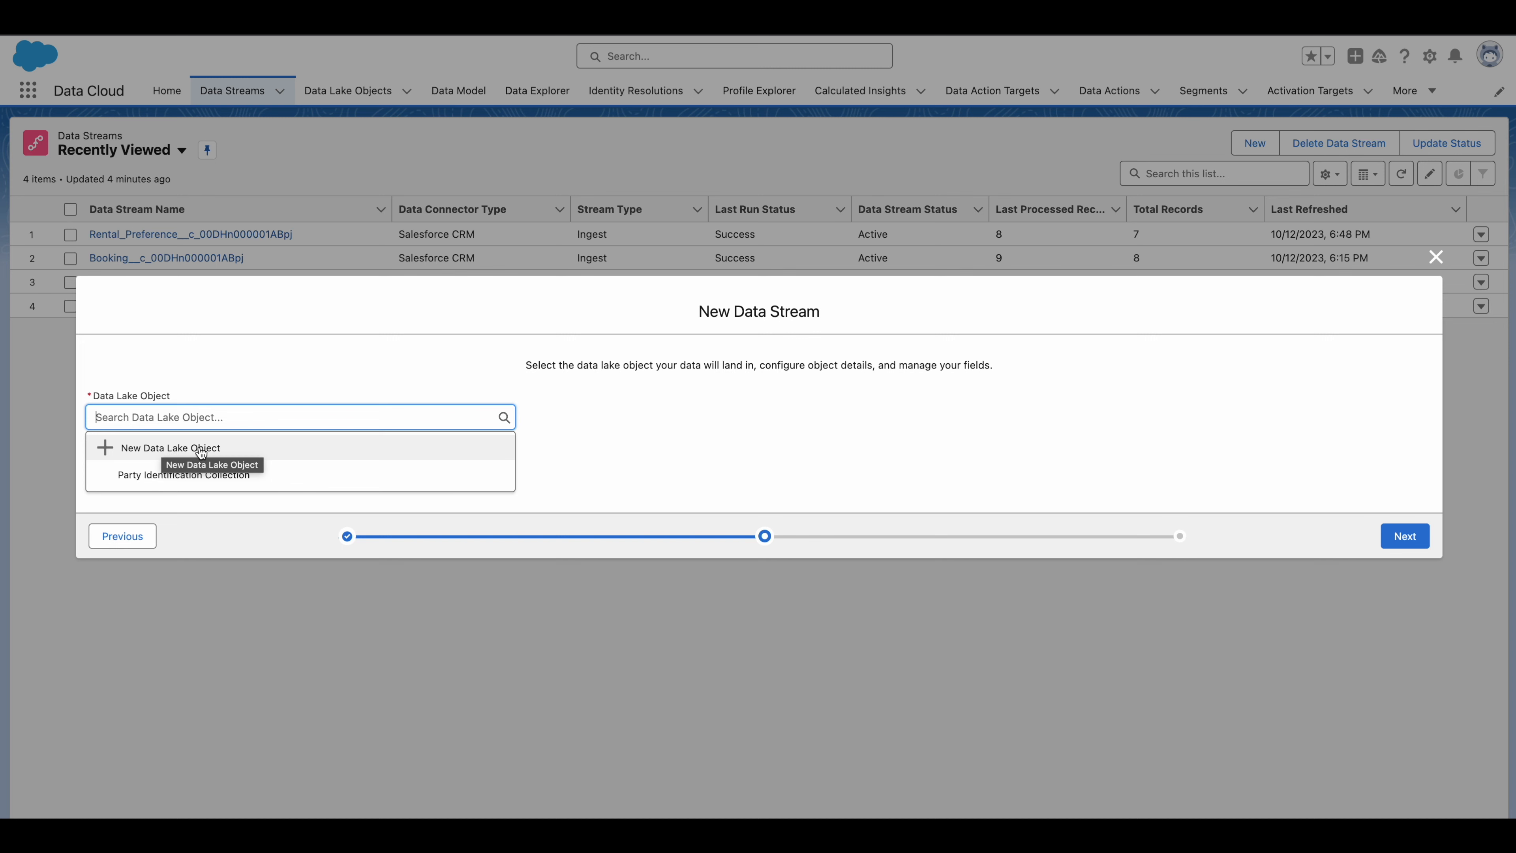
pyautogui.click(165, 449)
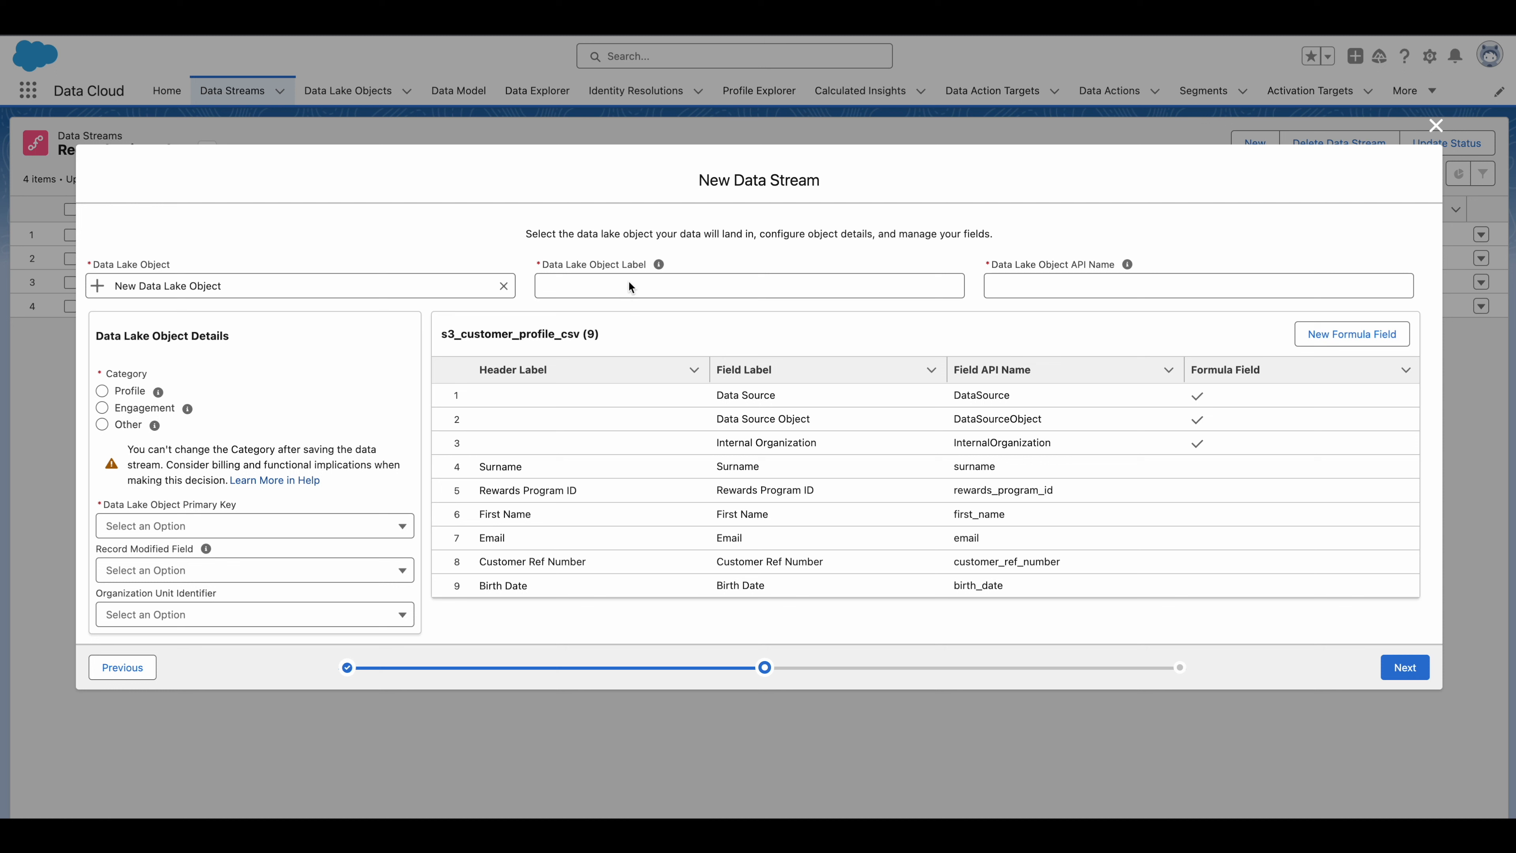
pyautogui.click(575, 285)
pyautogui.write('eComm Customer Profile')
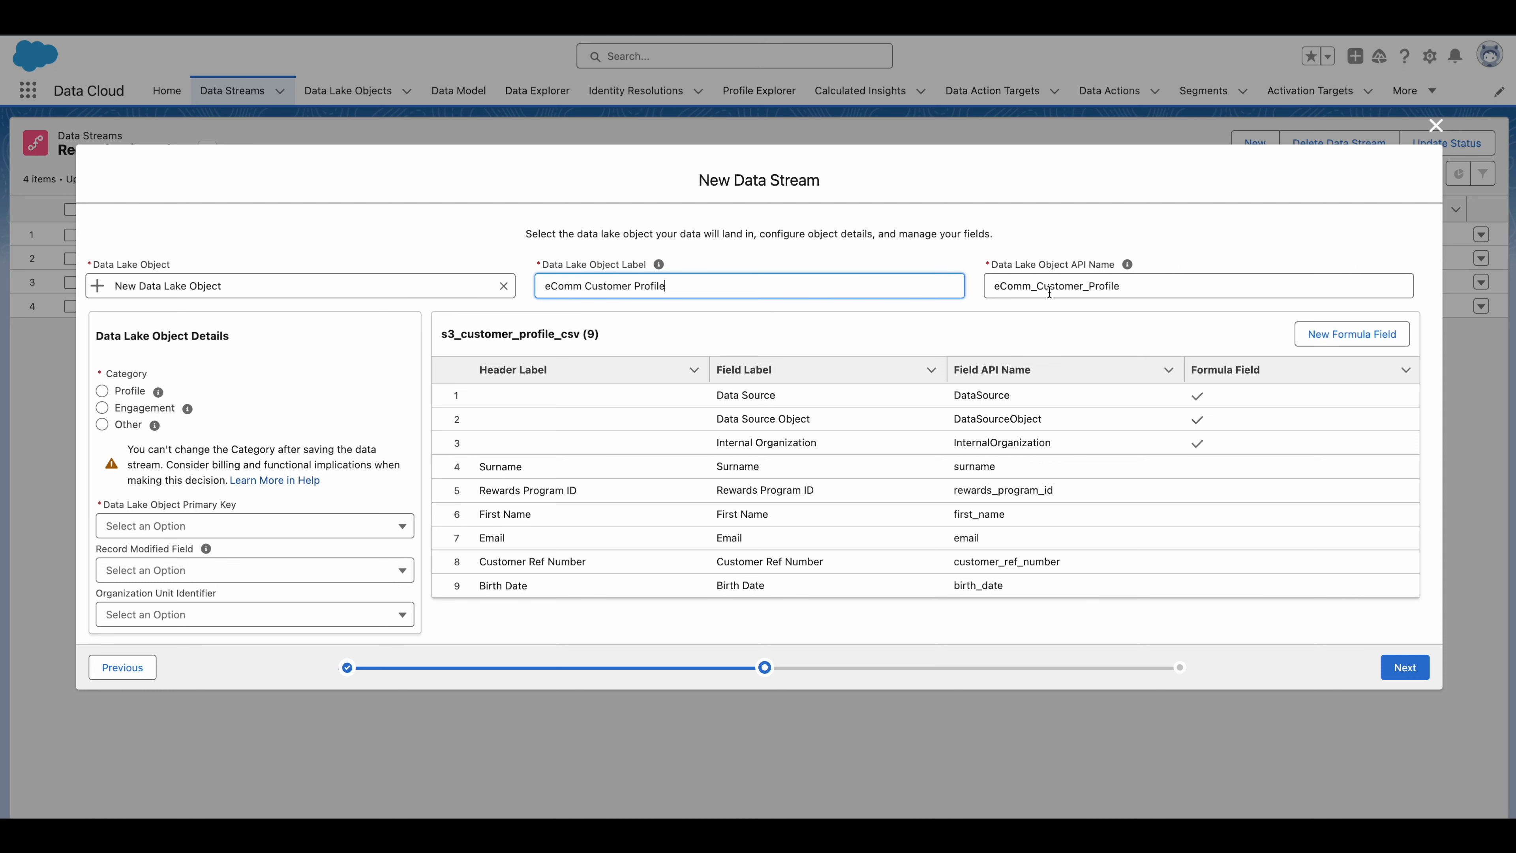
pyautogui.click(1058, 313)
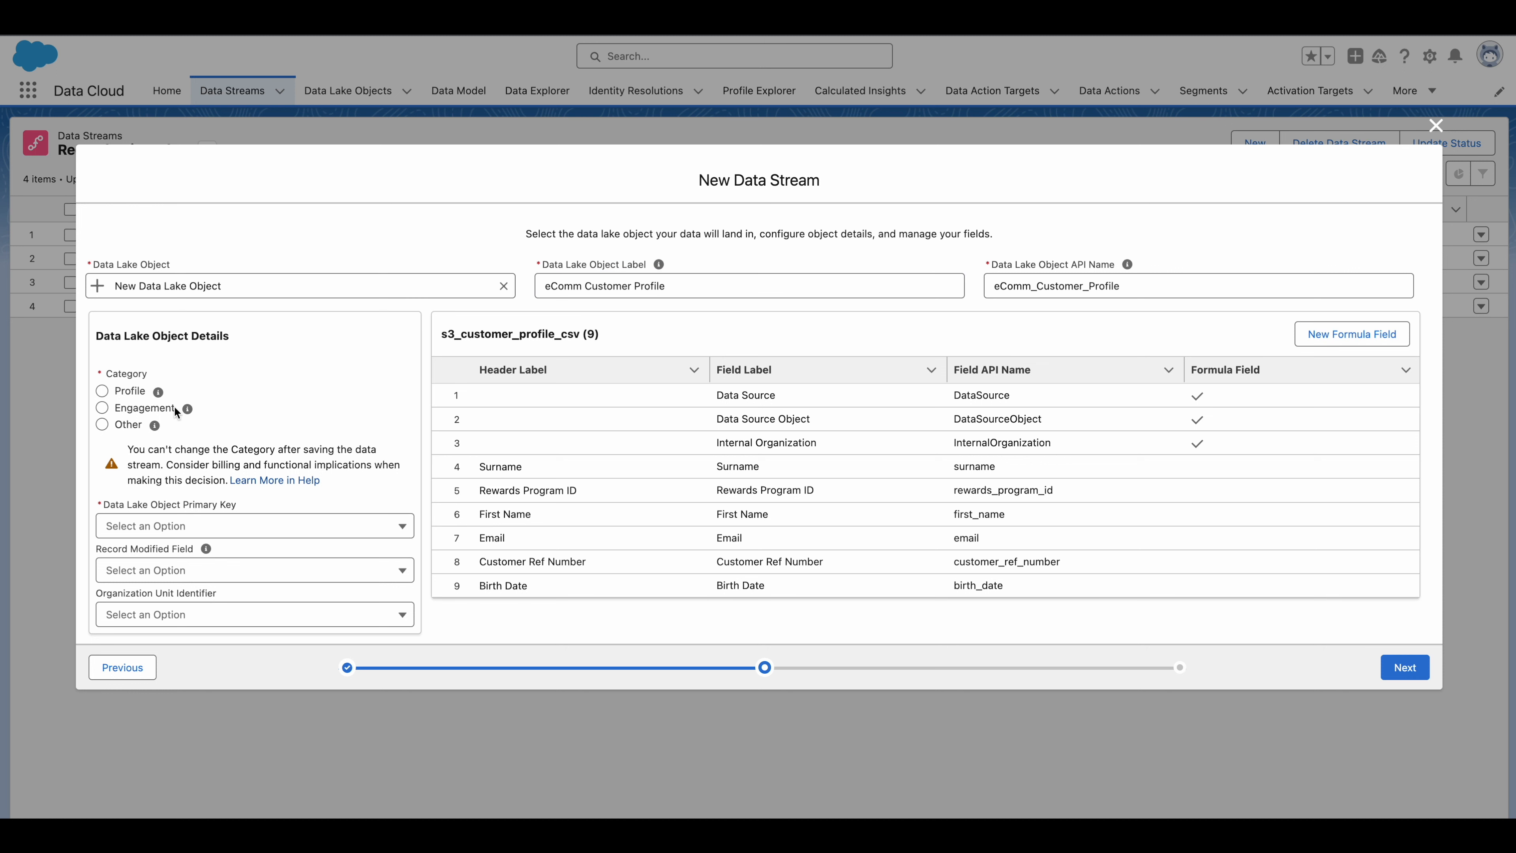
# Set the data lake object's category to Profile and its primary key to Customer Ref Number.
pyautogui.click(102, 392)
pyautogui.click(305, 534)
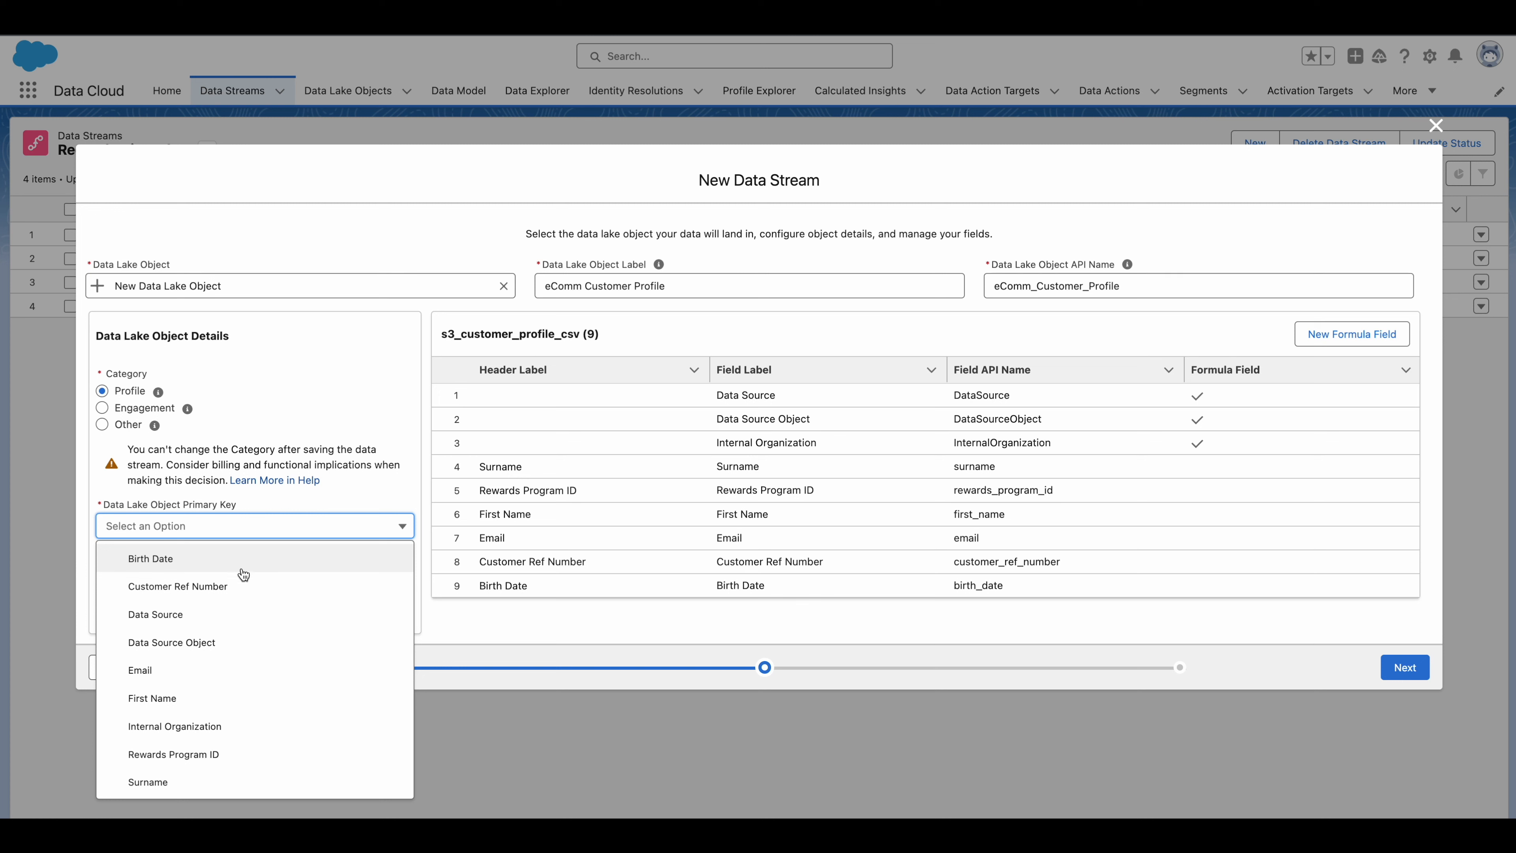
pyautogui.click(229, 586)
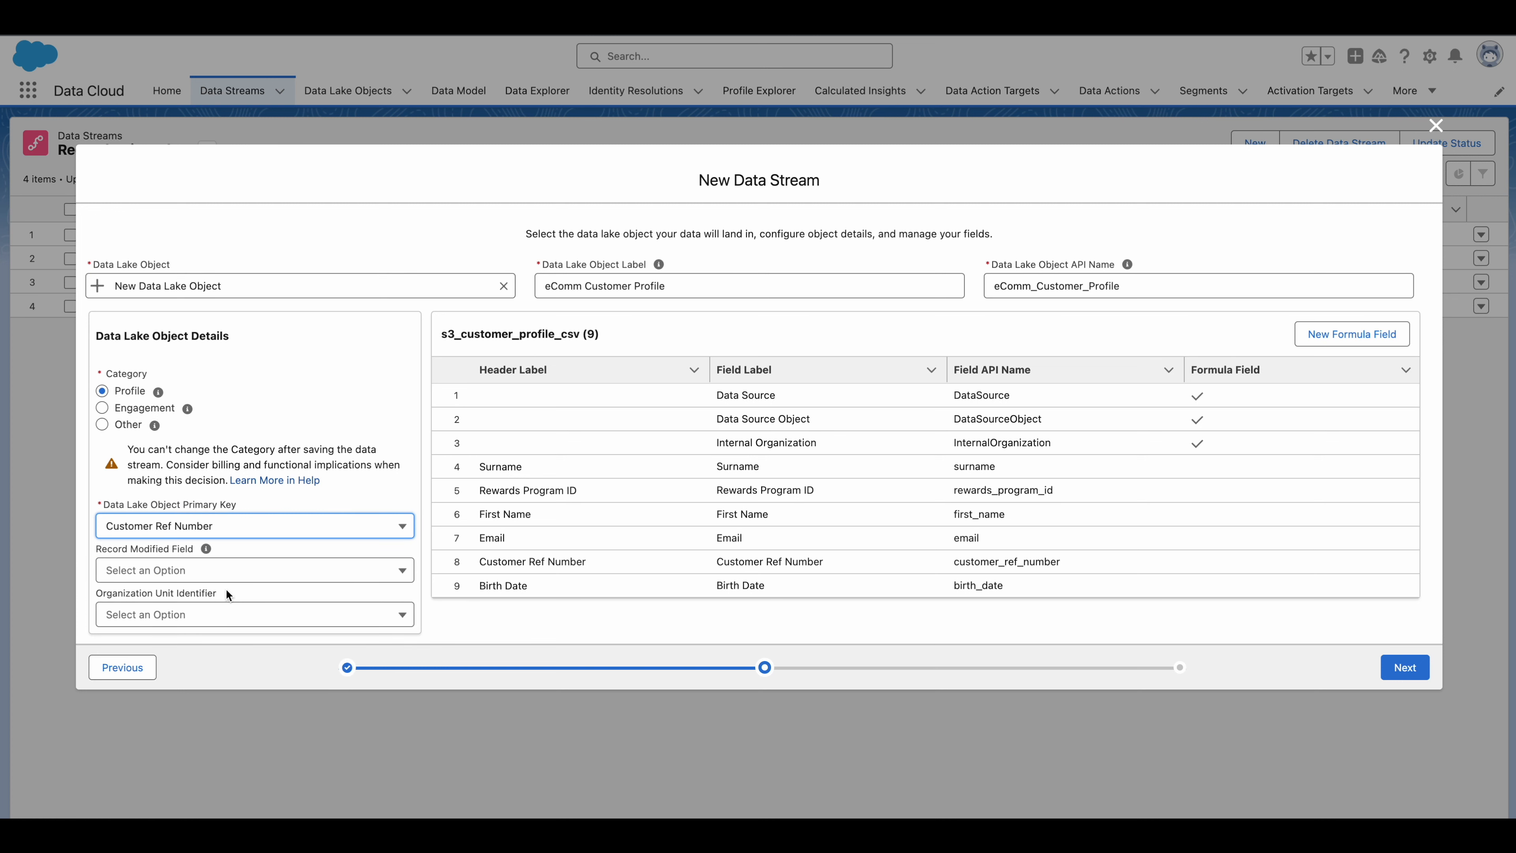
pyautogui.click(546, 622)
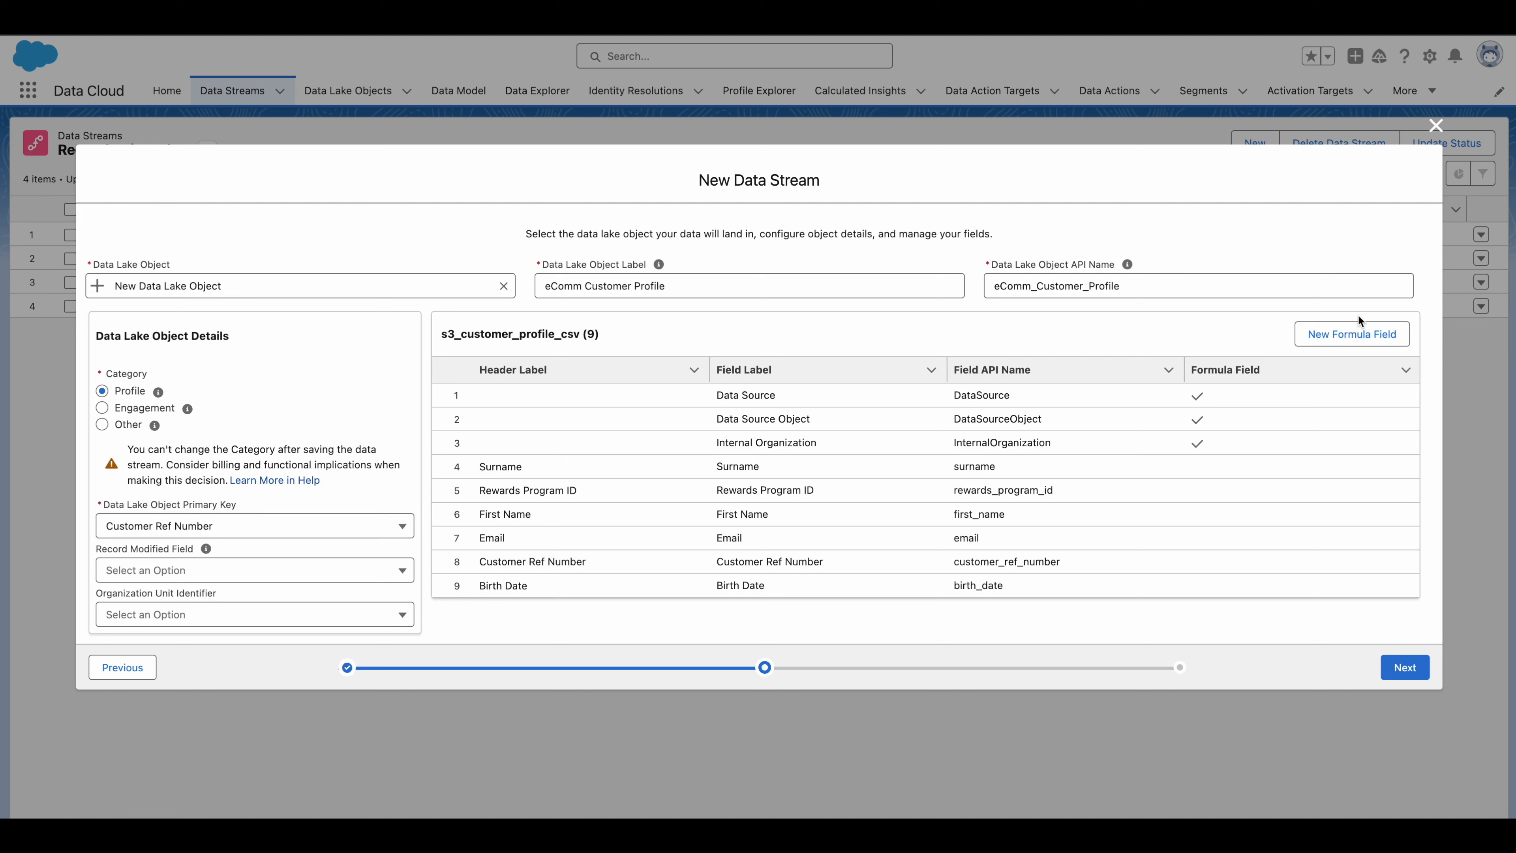
# Start a new formula field labelled Party Identification Id with the return type Text.
pyautogui.click(1352, 335)
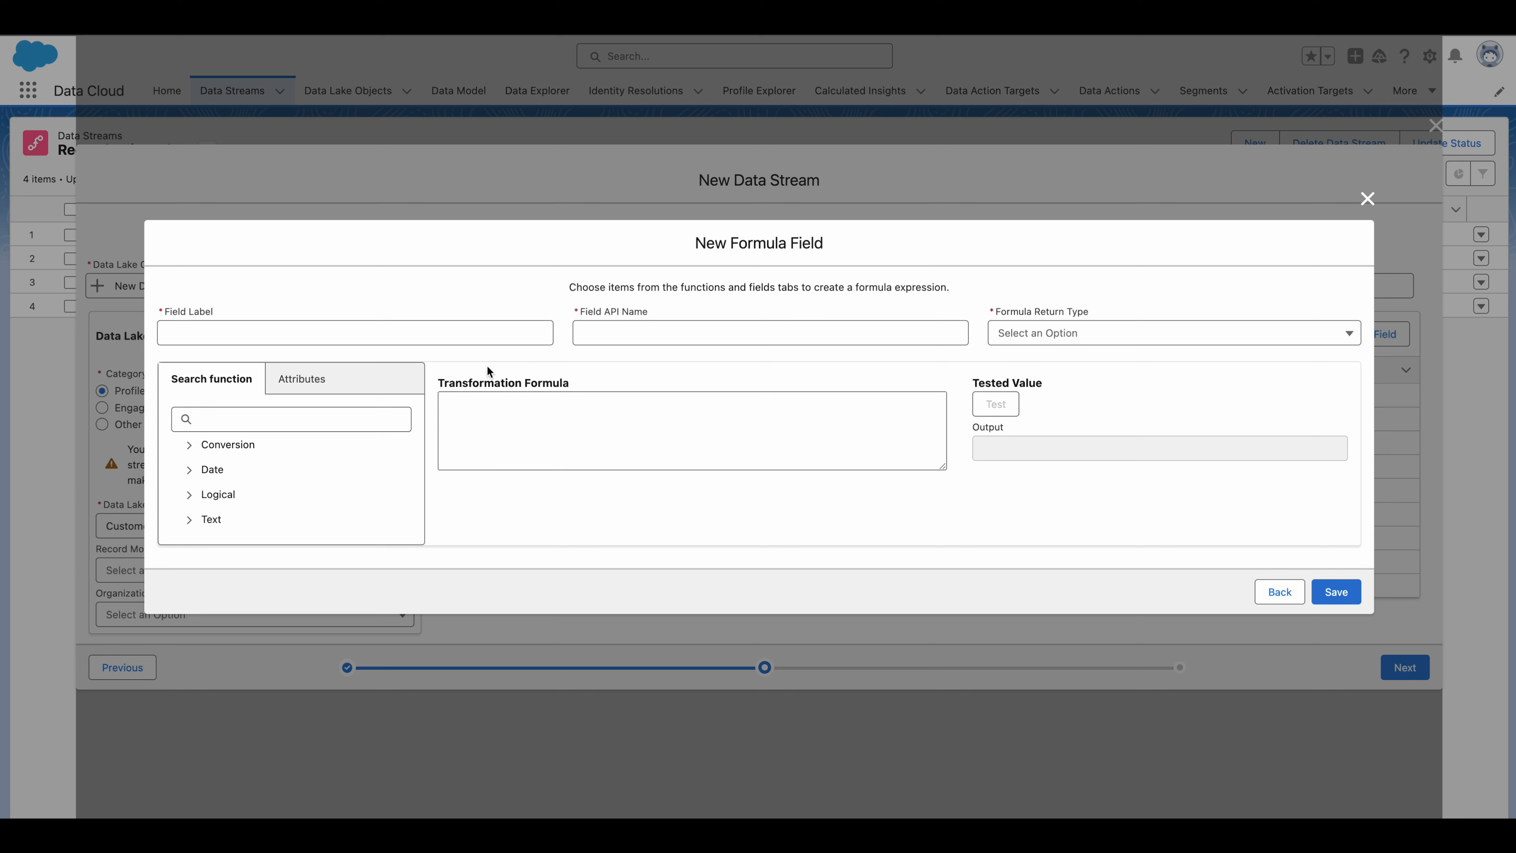
pyautogui.click(327, 331)
pyautogui.write('Party Identification Id')
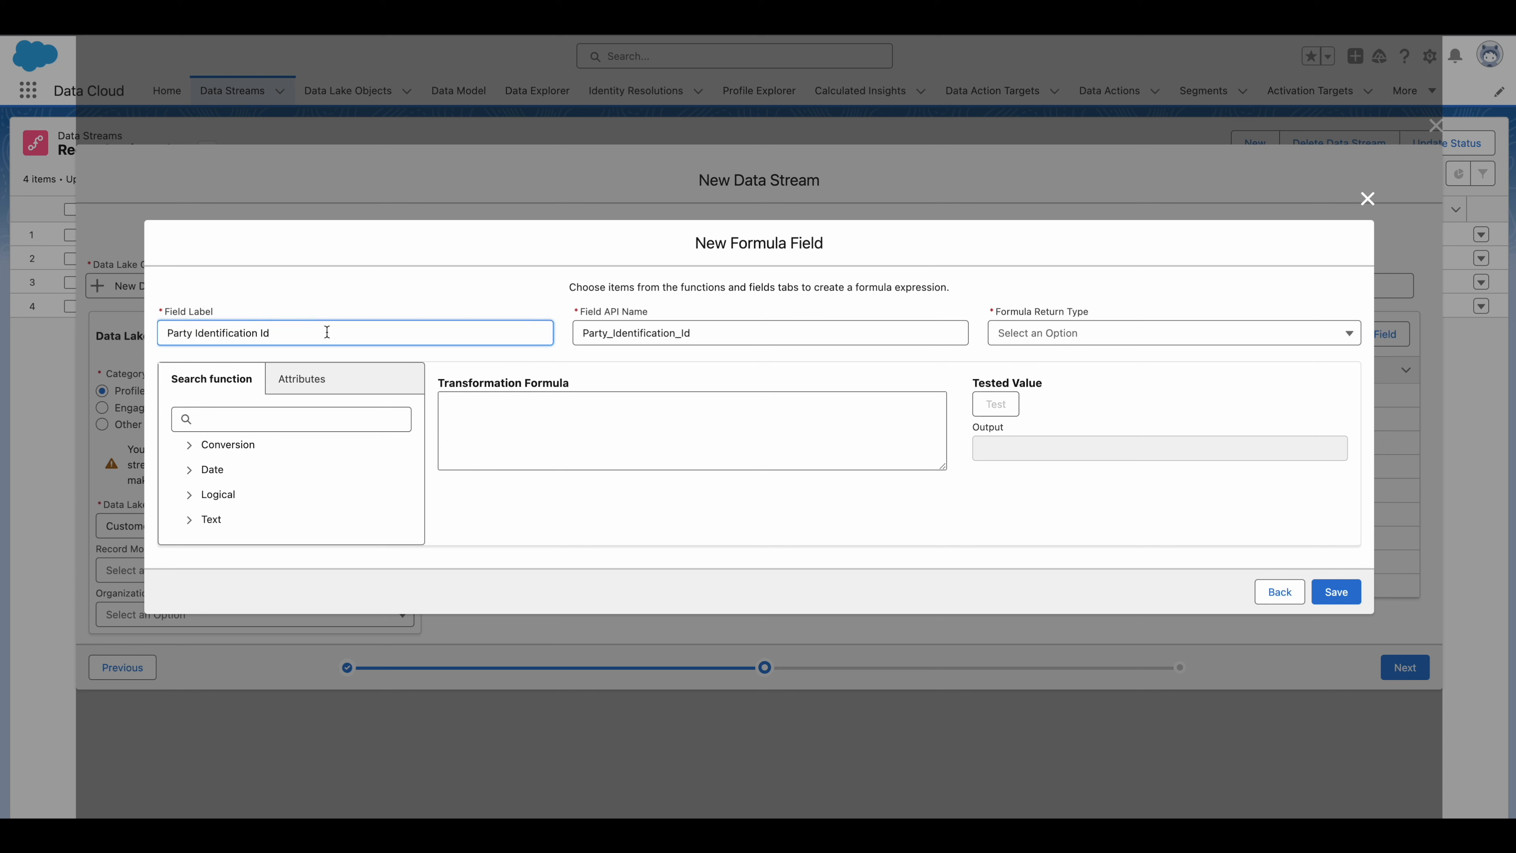
pyautogui.click(737, 363)
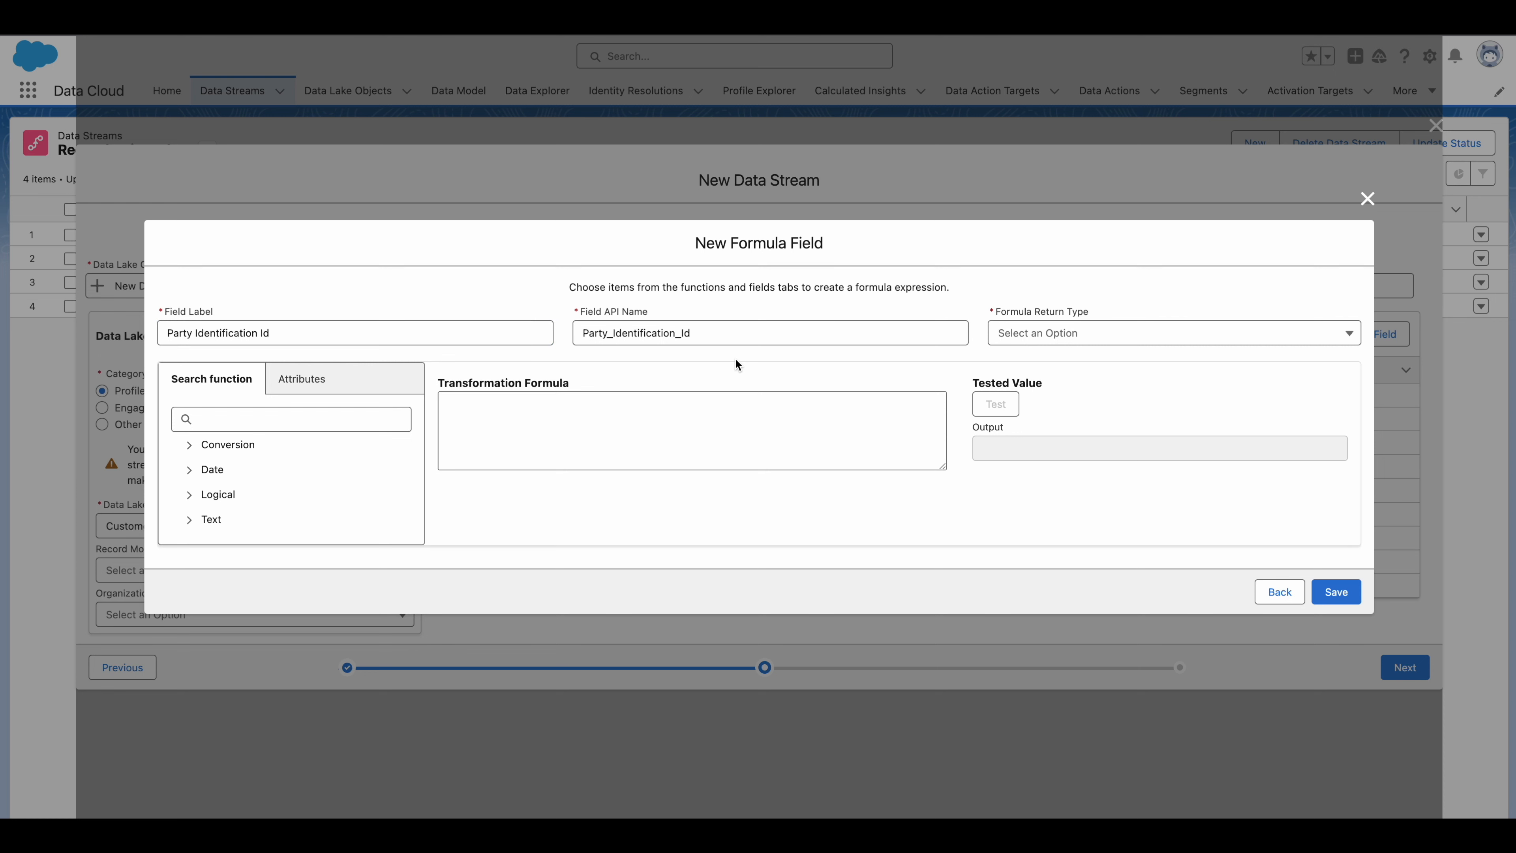
pyautogui.click(1094, 346)
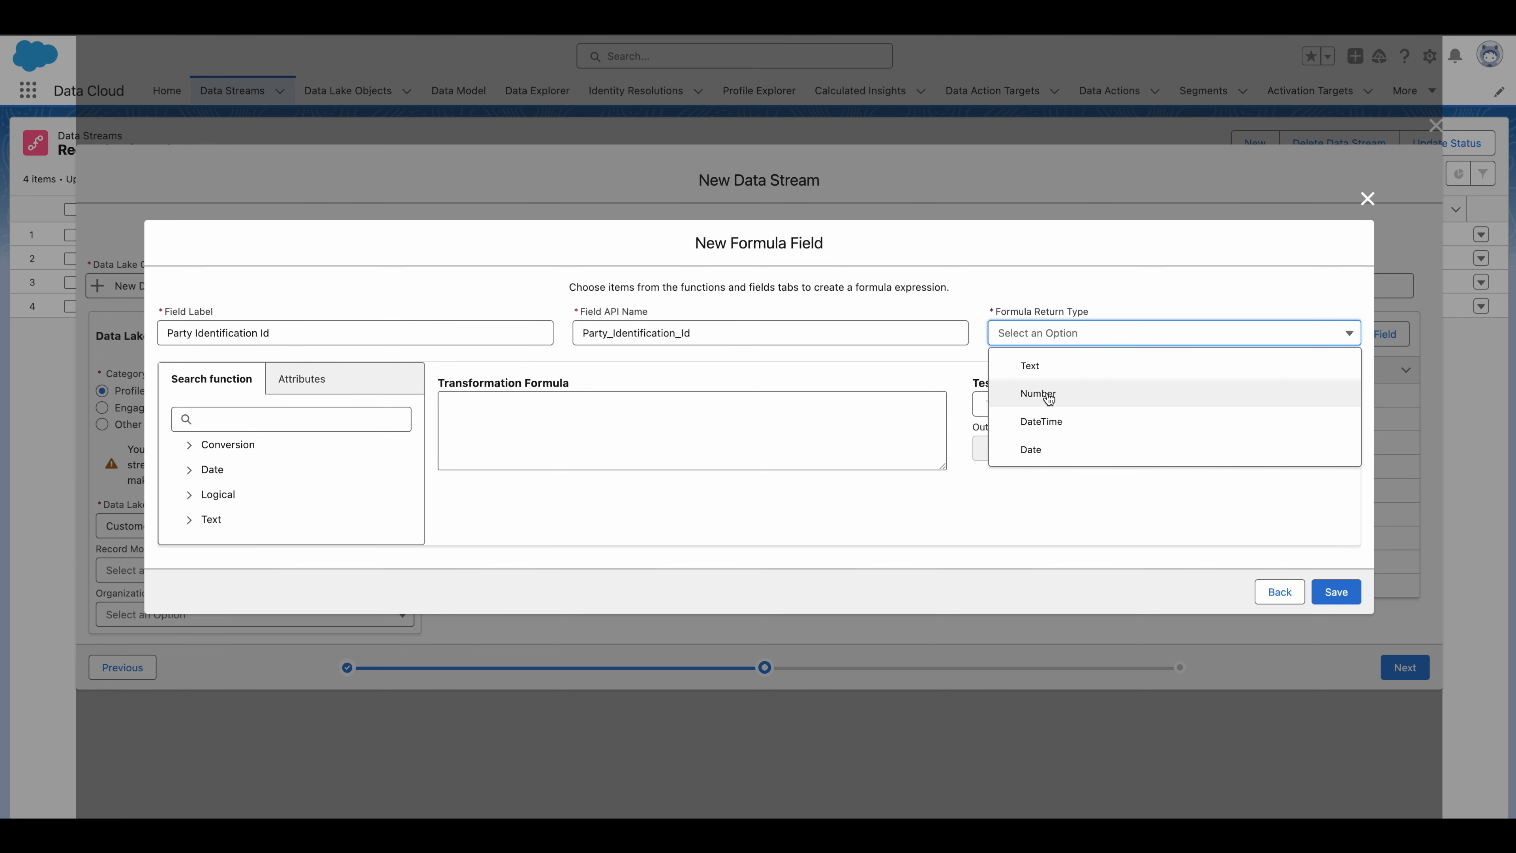
pyautogui.click(1047, 375)
# Set the transformation formula to CONCAT("LoyaltyProgram_RAVGRetailMembership_", sourceField['Customer Ref Number']).
pyautogui.click(720, 446)
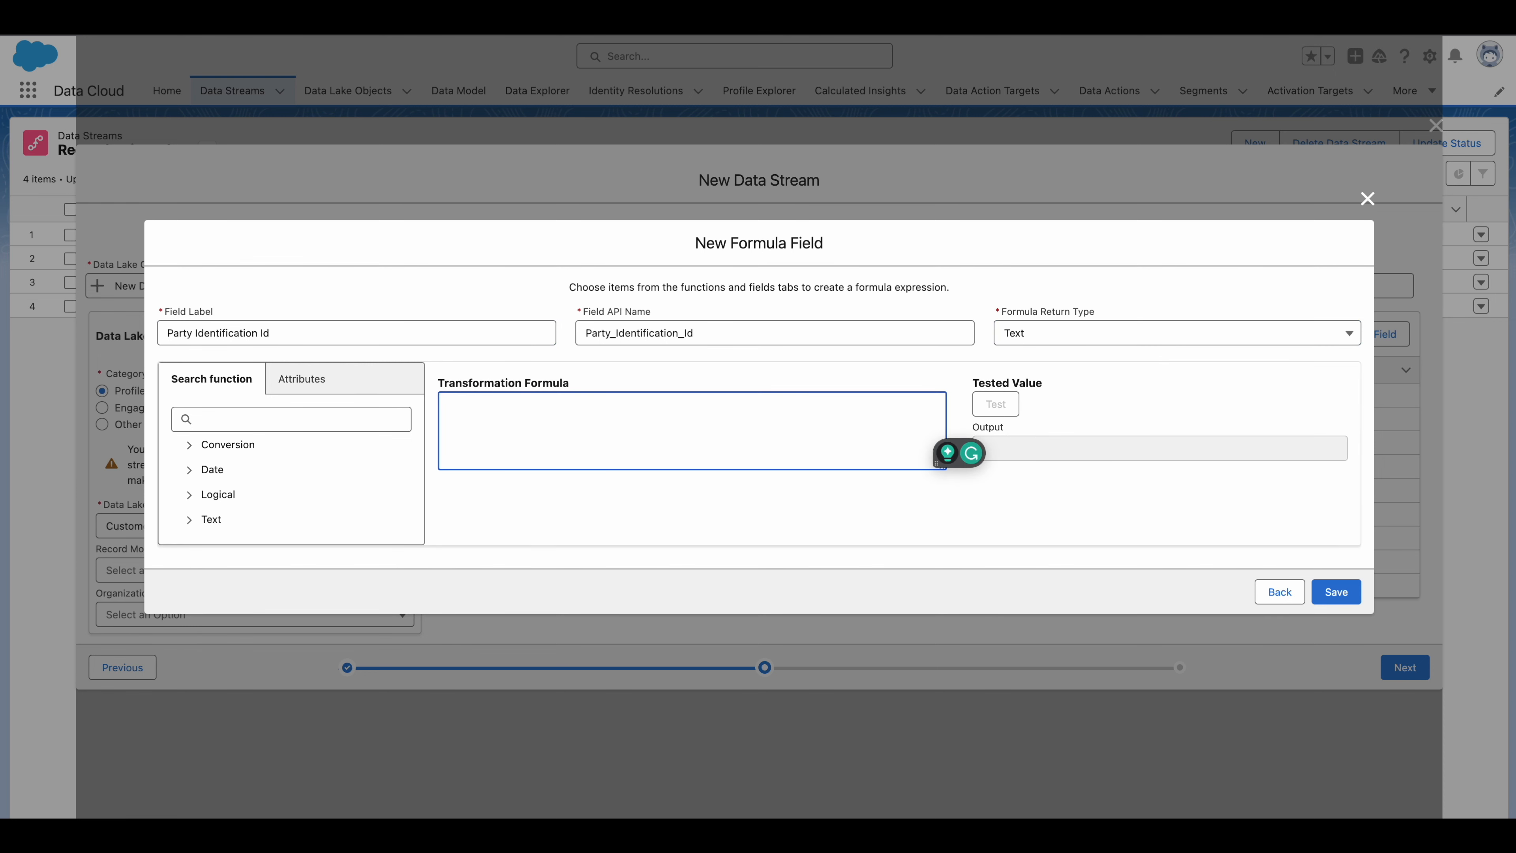
pyautogui.click(630, 446)
pyautogui.write('CONCAT("LoyaltyProgram_RAVGRetailMembership_", sourceField[\'Customer Ref Number\'])')
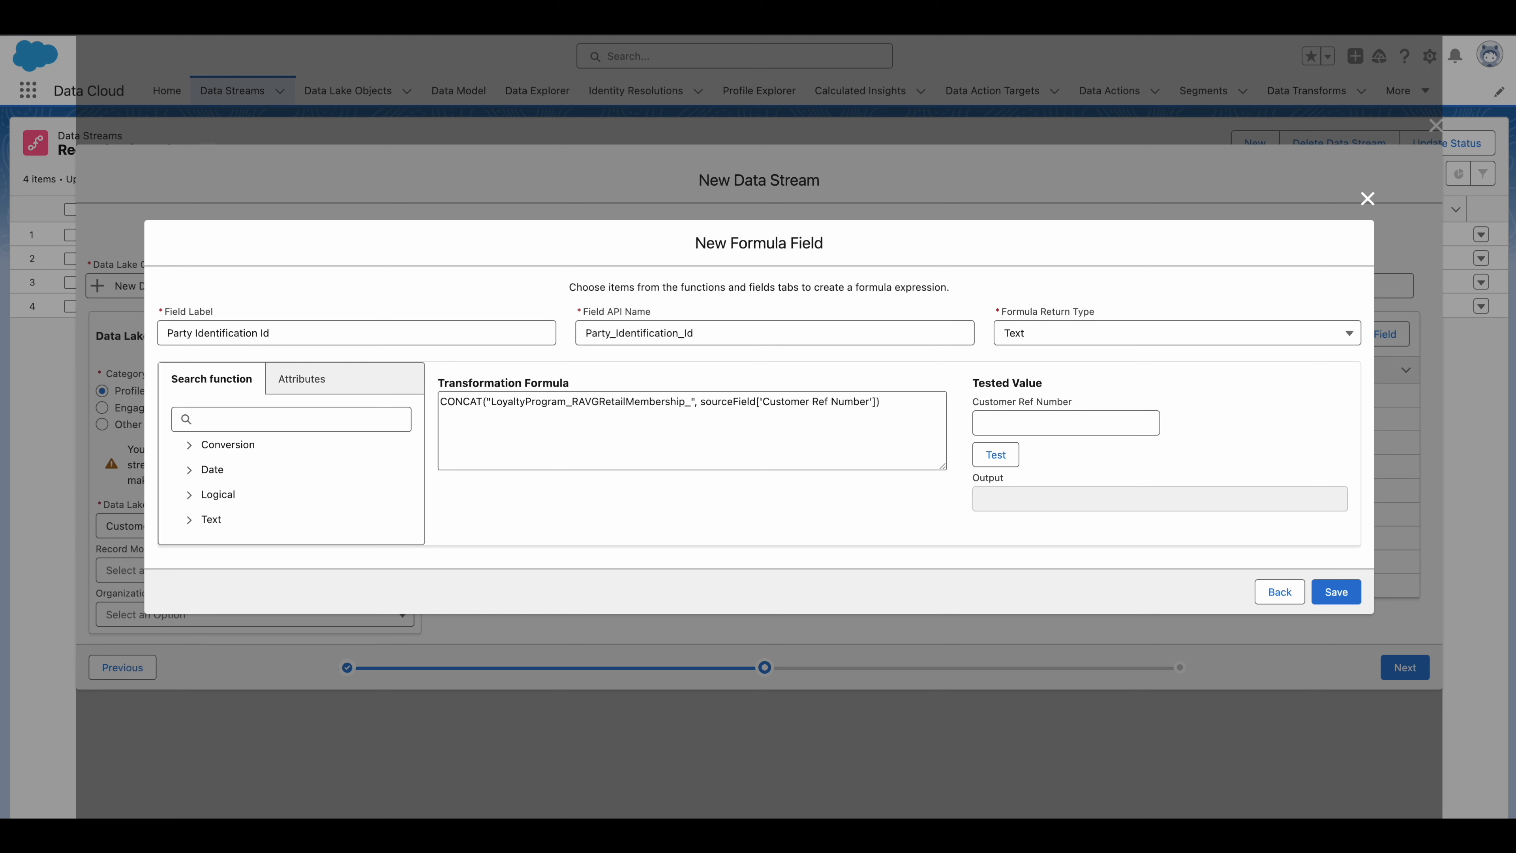
pyautogui.click(729, 456)
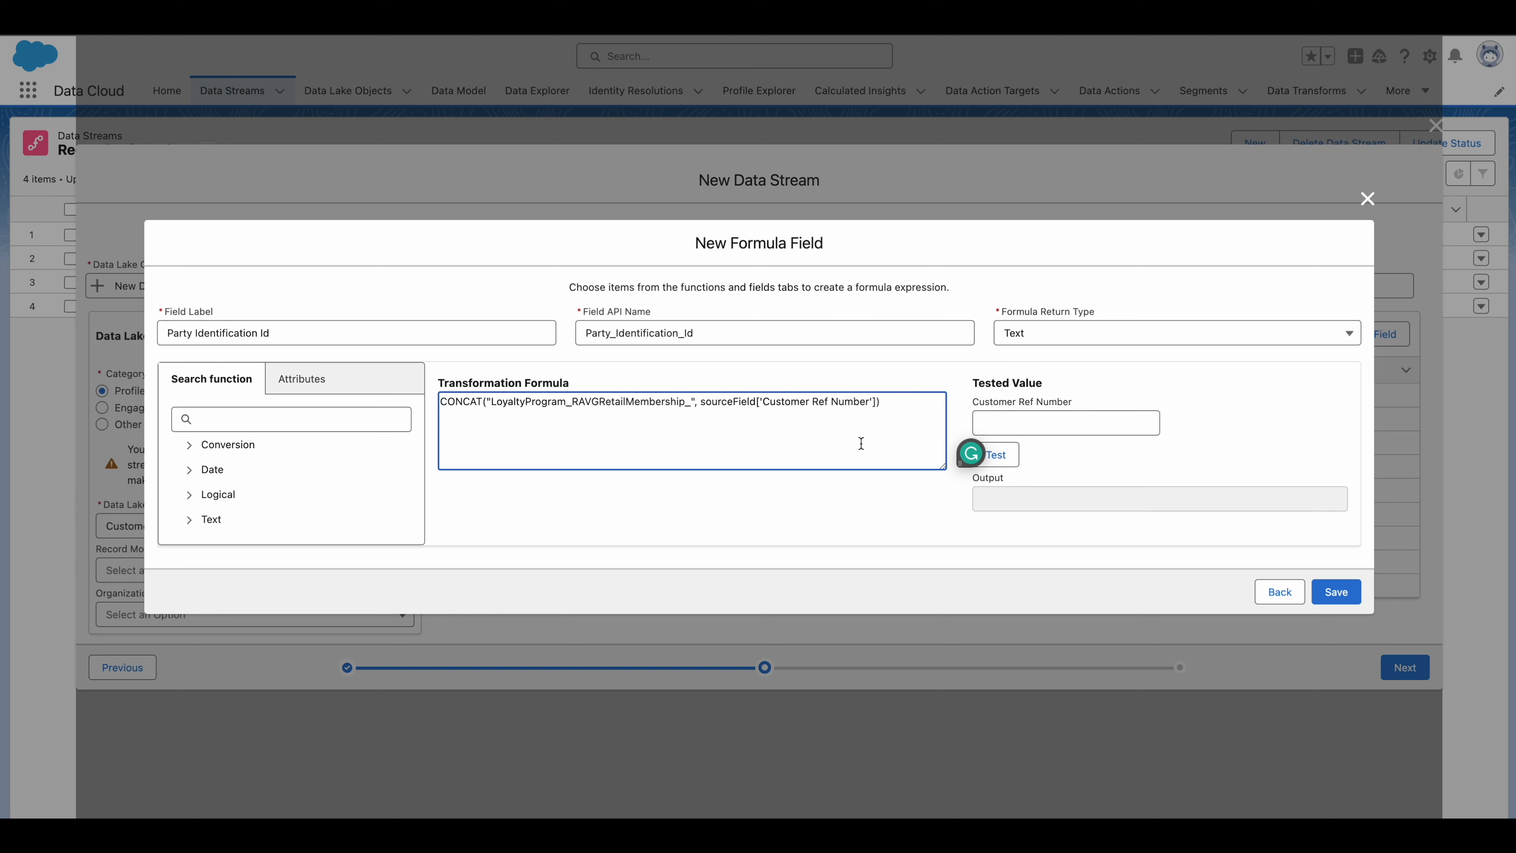
pyautogui.moveTo(764, 401); pyautogui.dragTo(875, 403)
pyautogui.click(881, 429)
# Test the Party Identification Id formula with the Customer Ref Number value sas and save the formula field.
pyautogui.click(996, 455)
pyautogui.click(1018, 423)
pyautogui.write('sas')
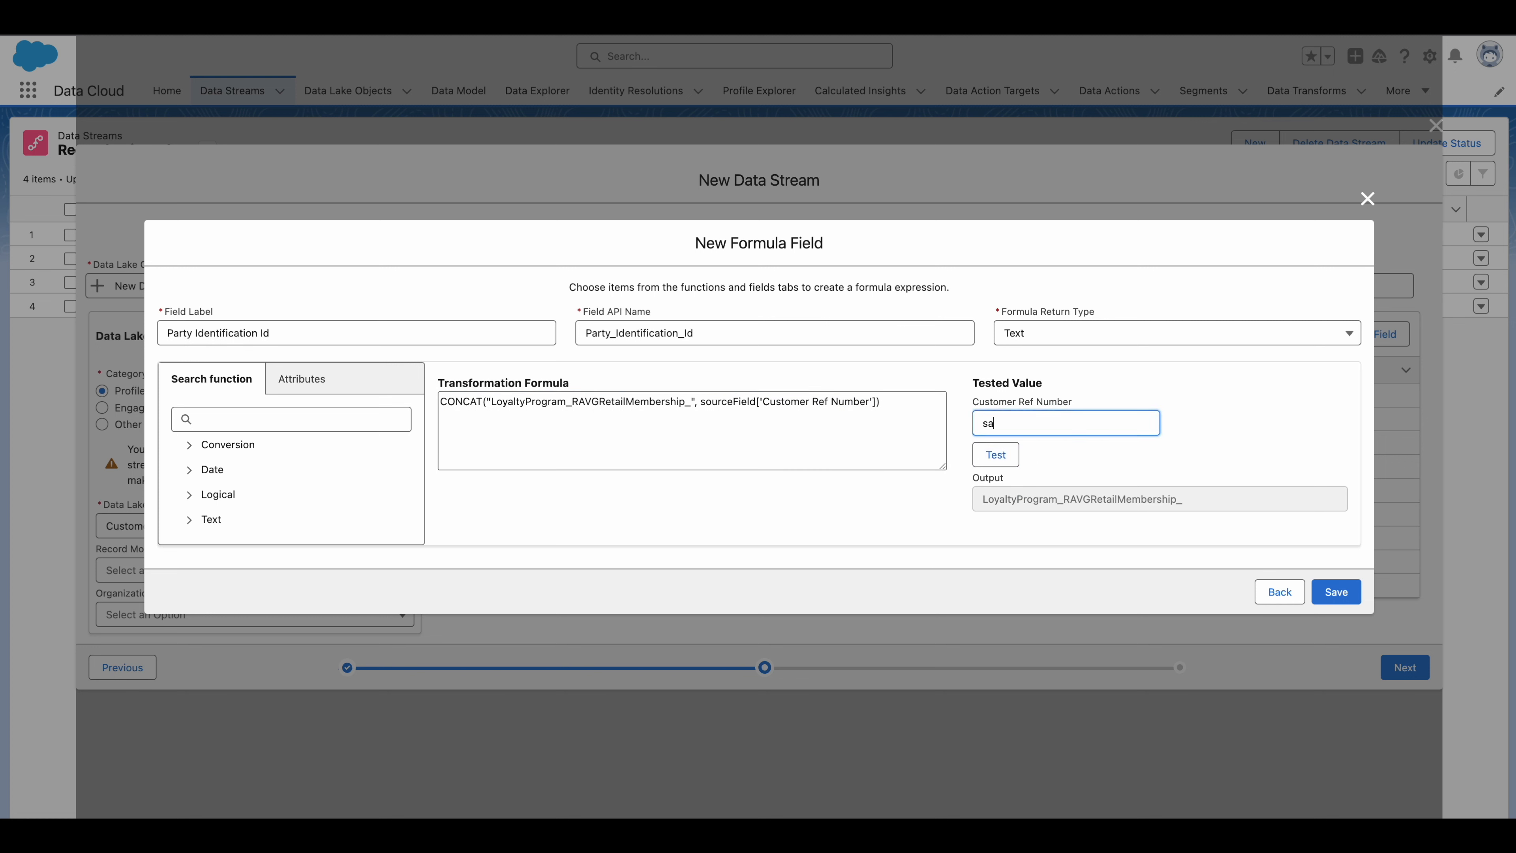
pyautogui.click(999, 460)
pyautogui.click(1199, 495)
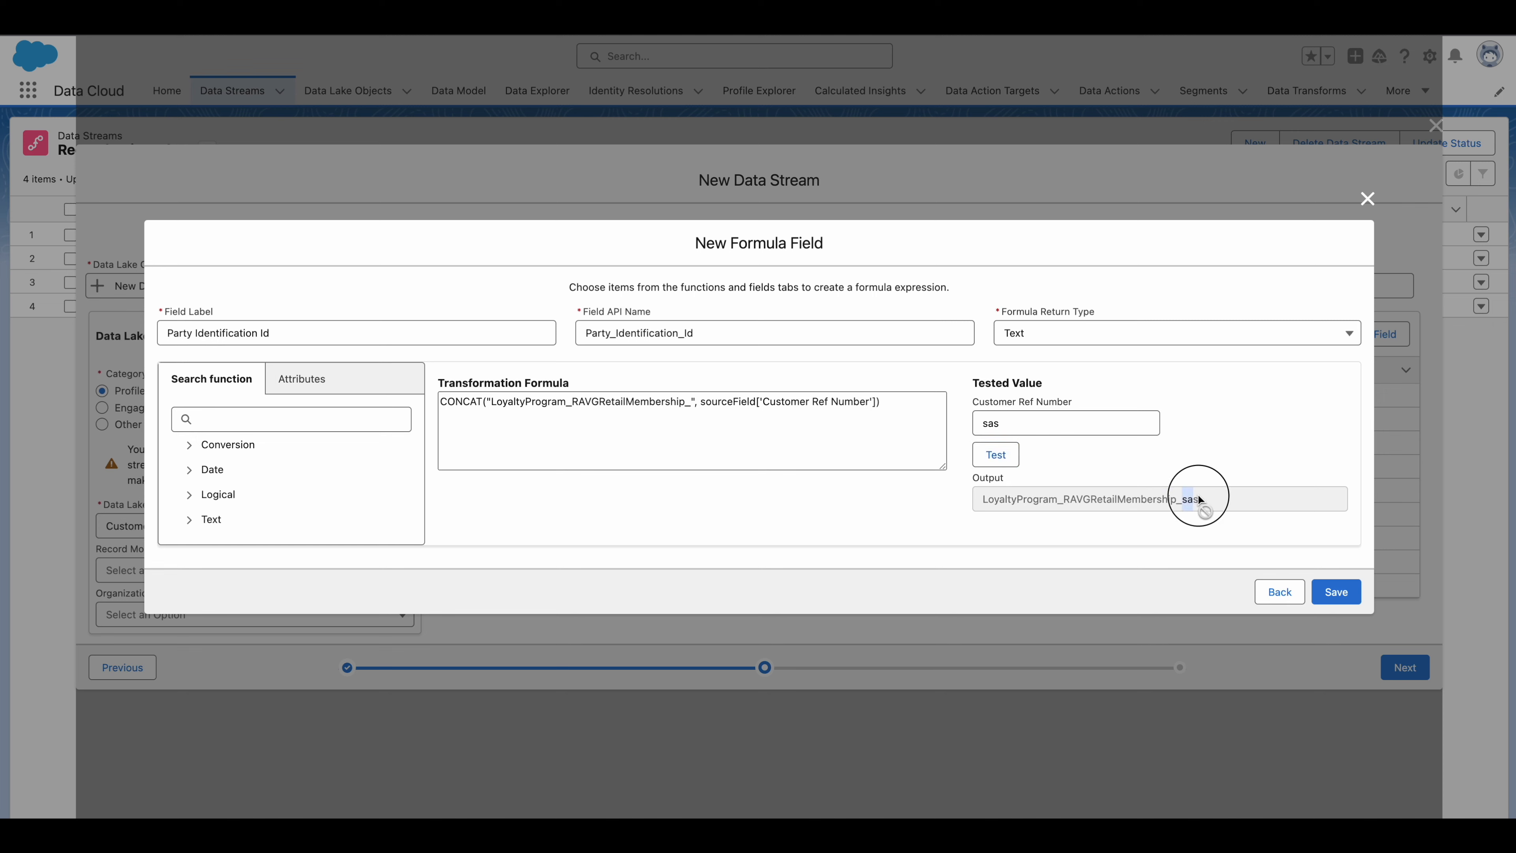
pyautogui.click(1335, 590)
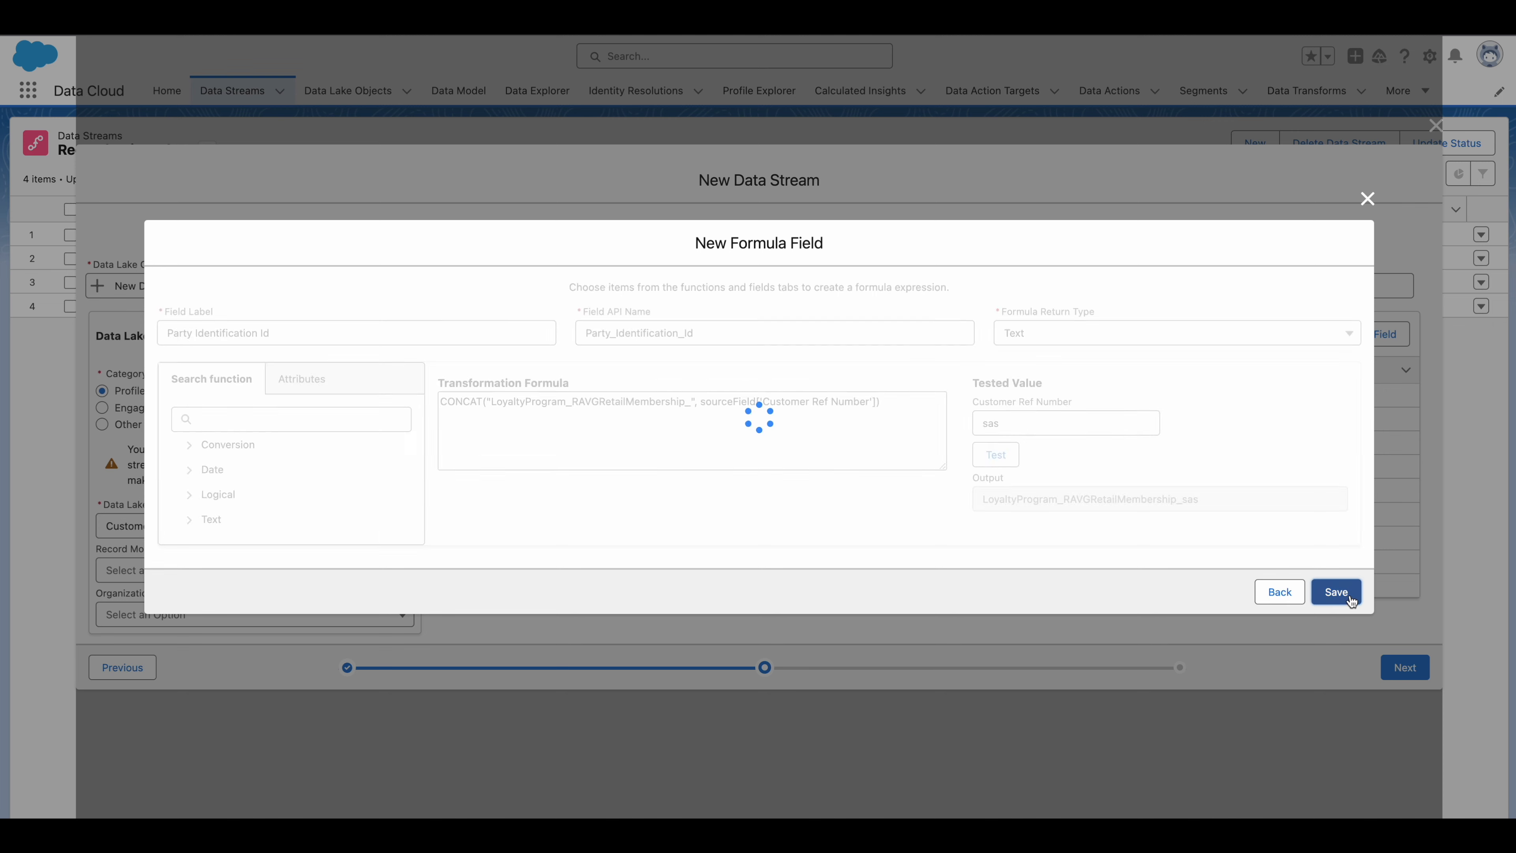
# Start another formula field labelled Party Identification Type with the return type Text.
pyautogui.click(1331, 333)
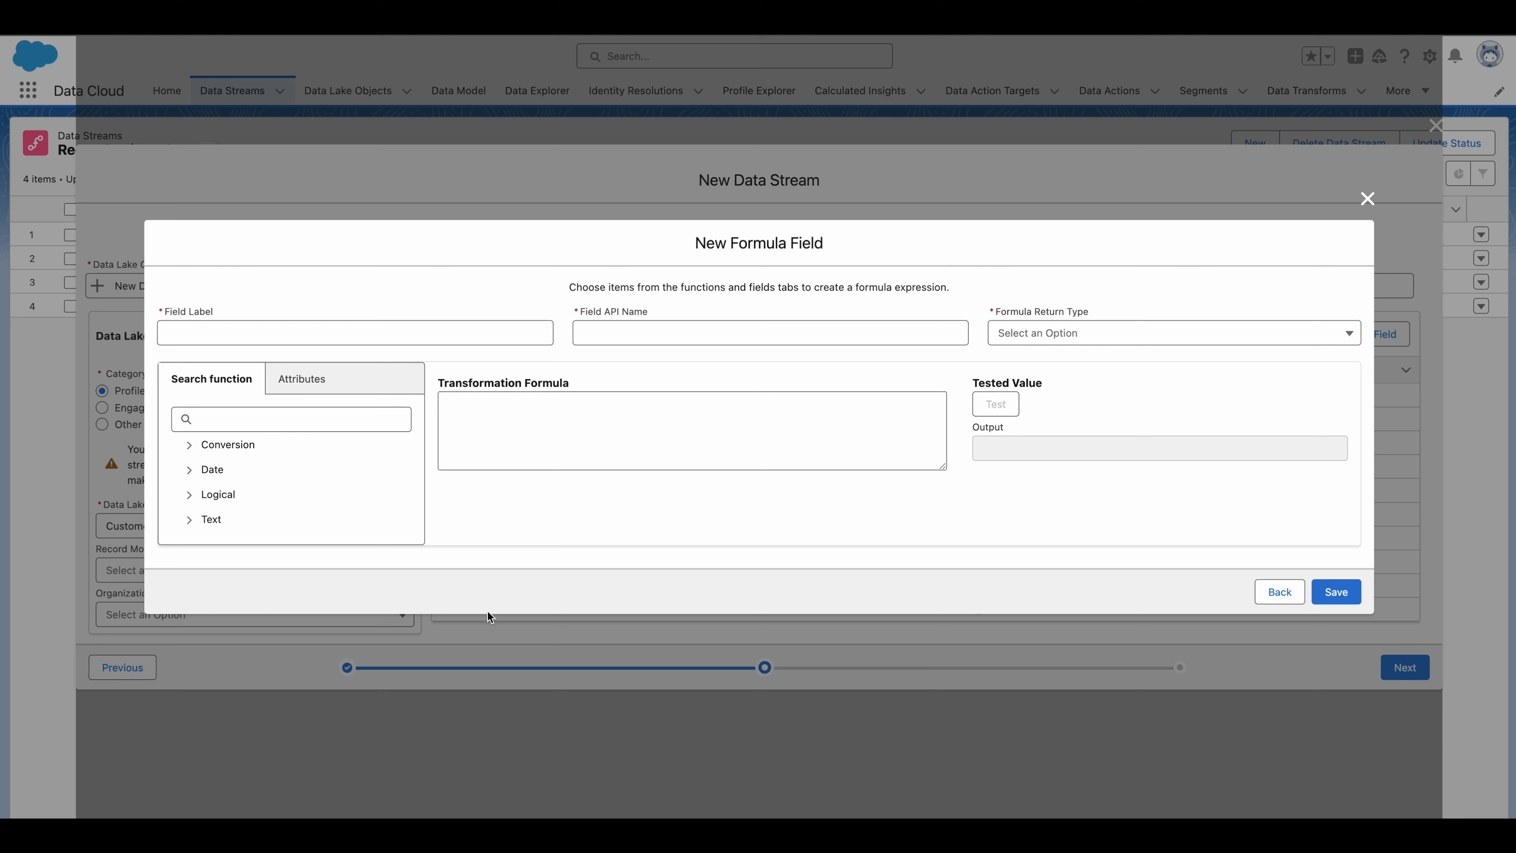
pyautogui.click(377, 339)
pyautogui.write('Party Identification Type')
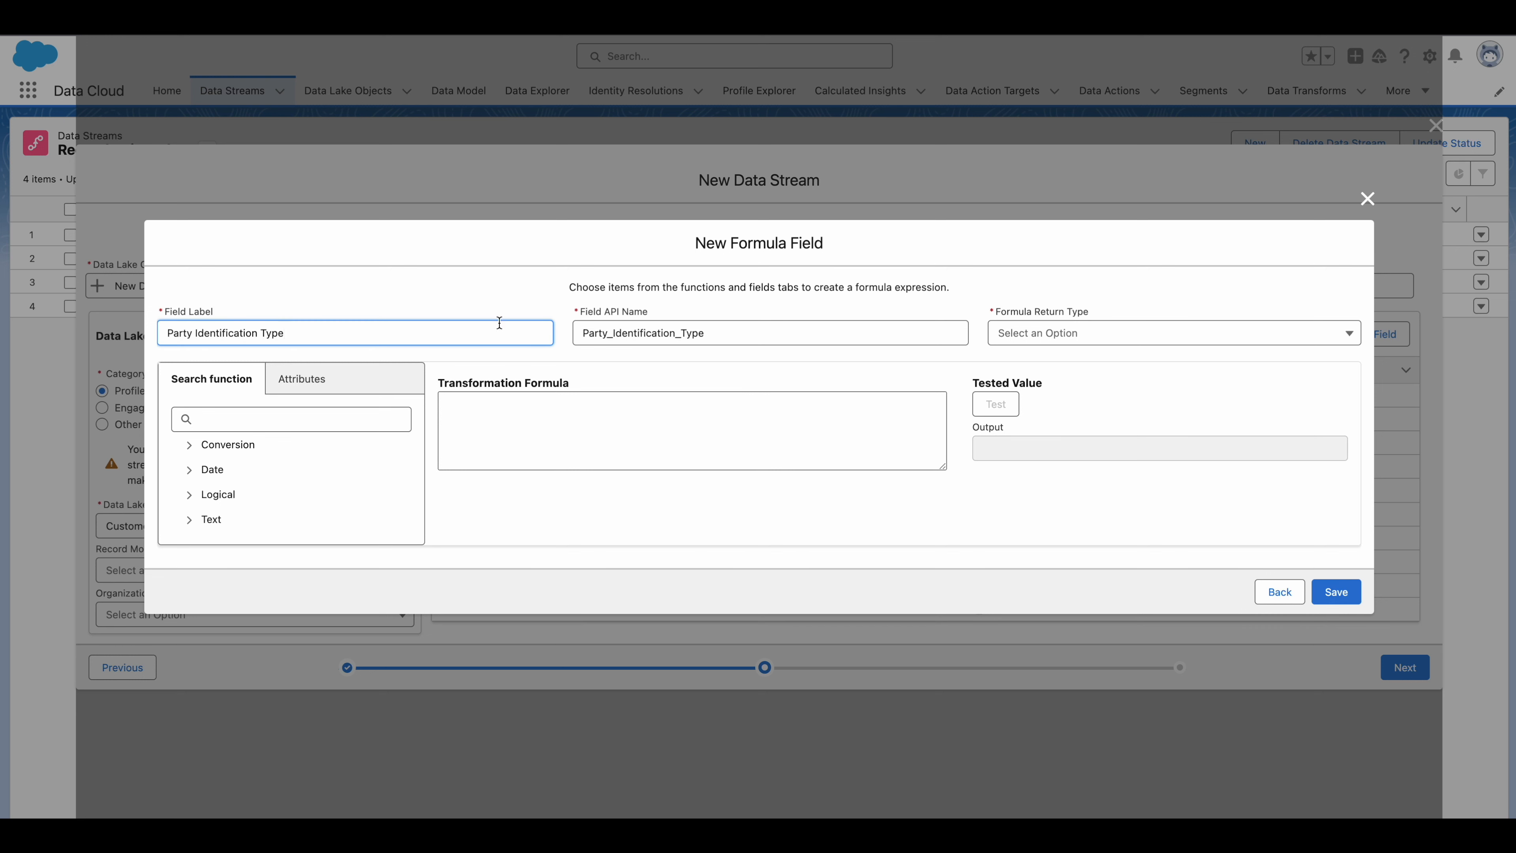
pyautogui.click(990, 345)
pyautogui.click(1013, 365)
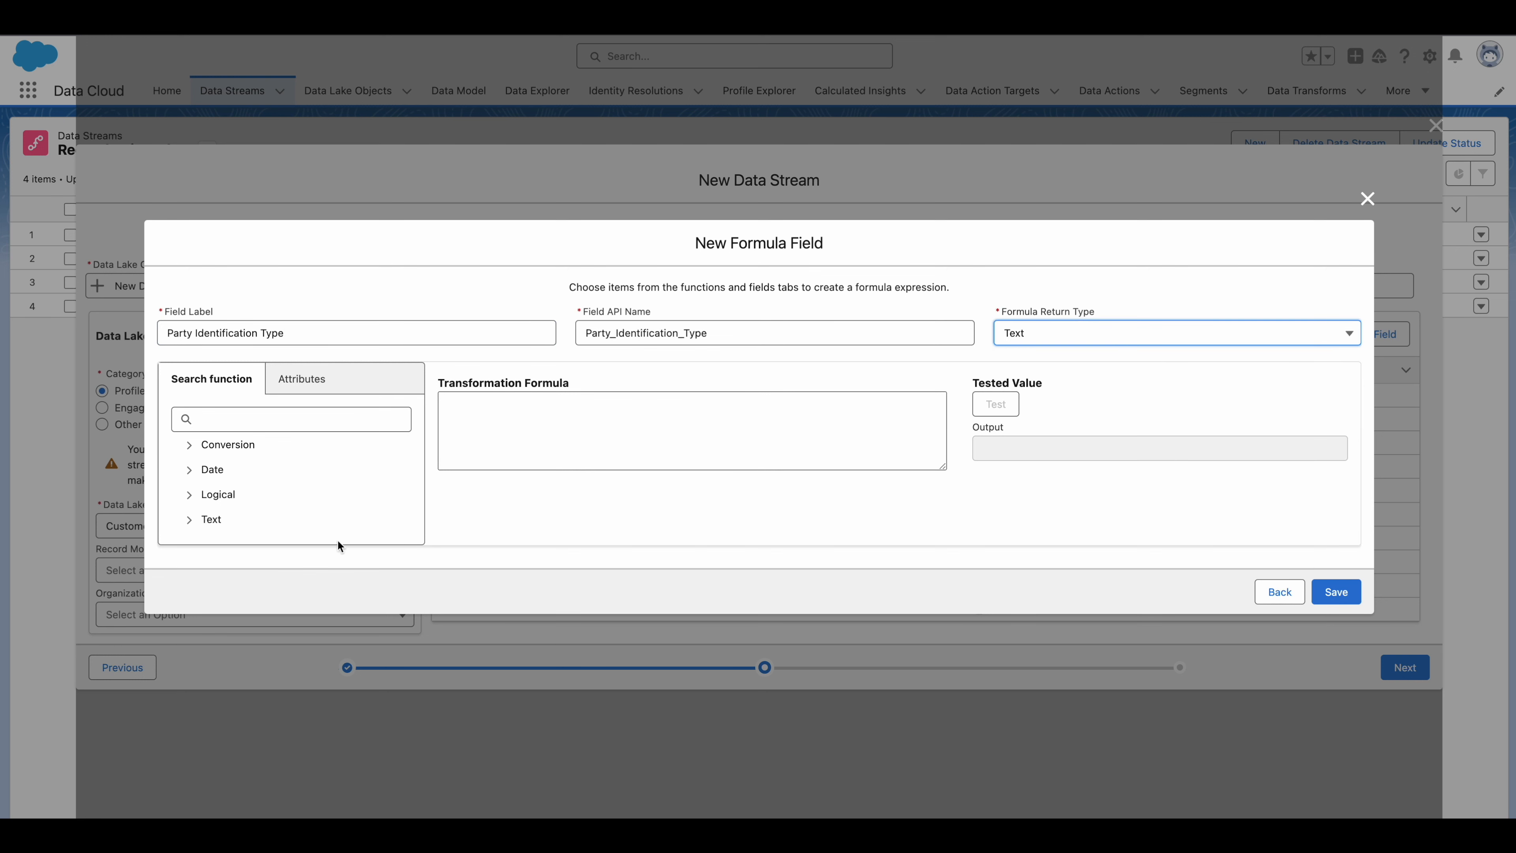
# Set the Party Identification Type formula to CONCAT(sourceField['Customer Ref Number'], "_ContactPointEmail_", sourceField['Email']).
pyautogui.click(569, 417)
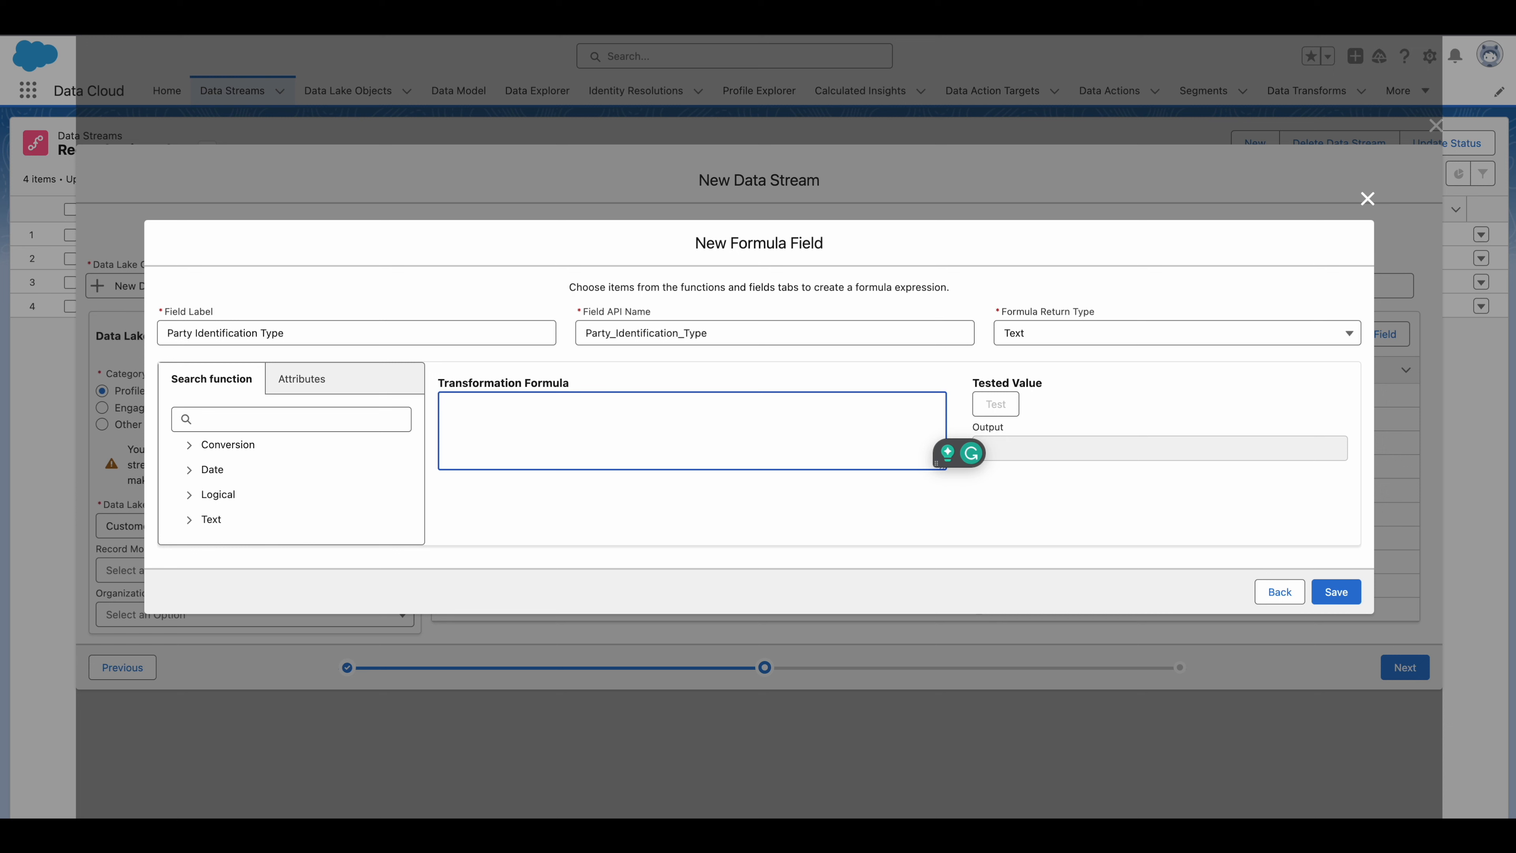
pyautogui.press('super+Tab')
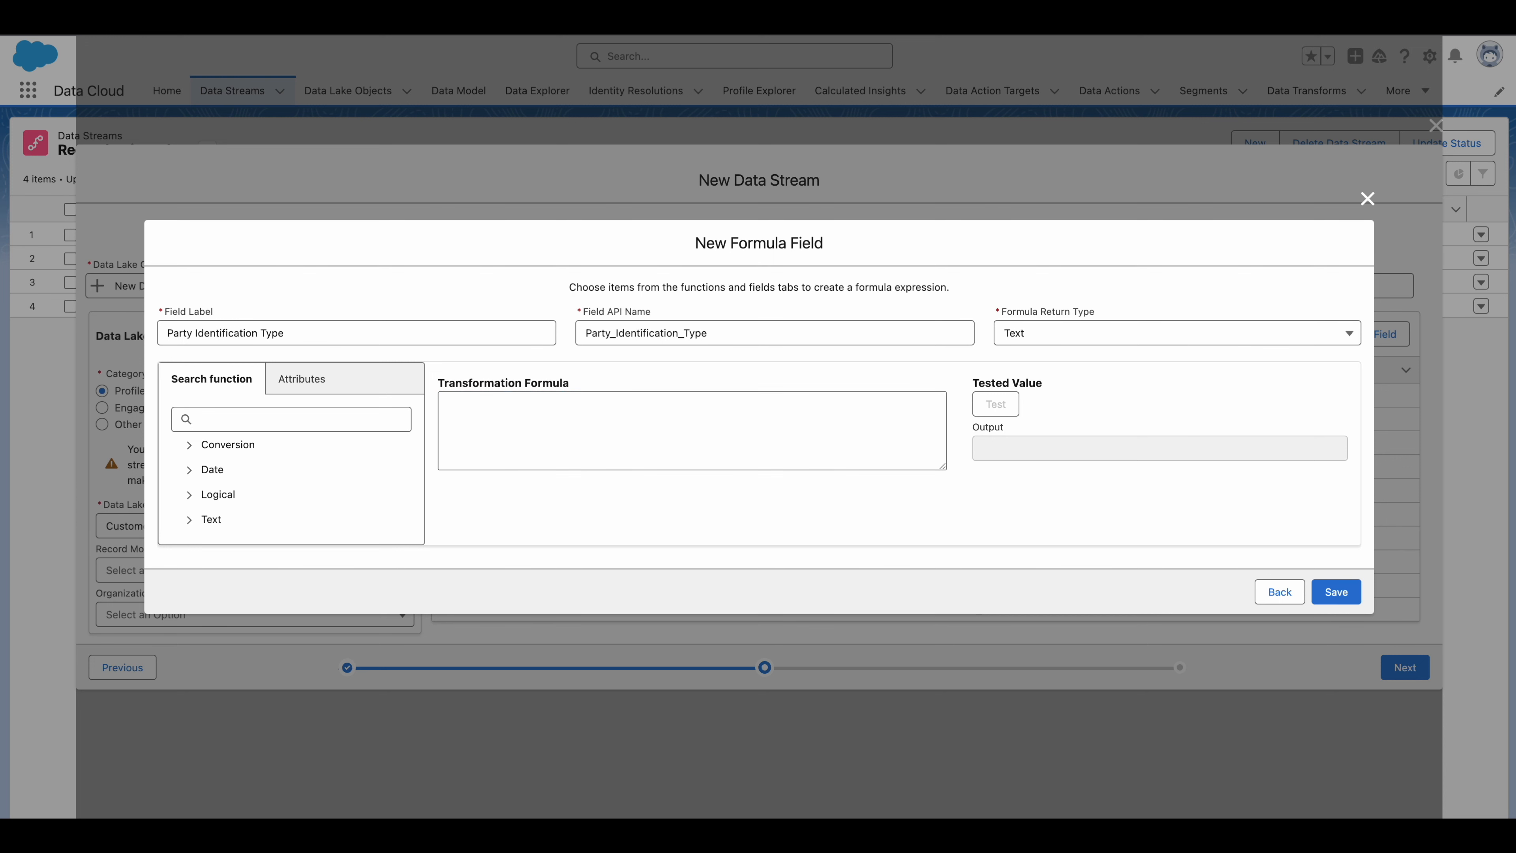
pyautogui.click(696, 421)
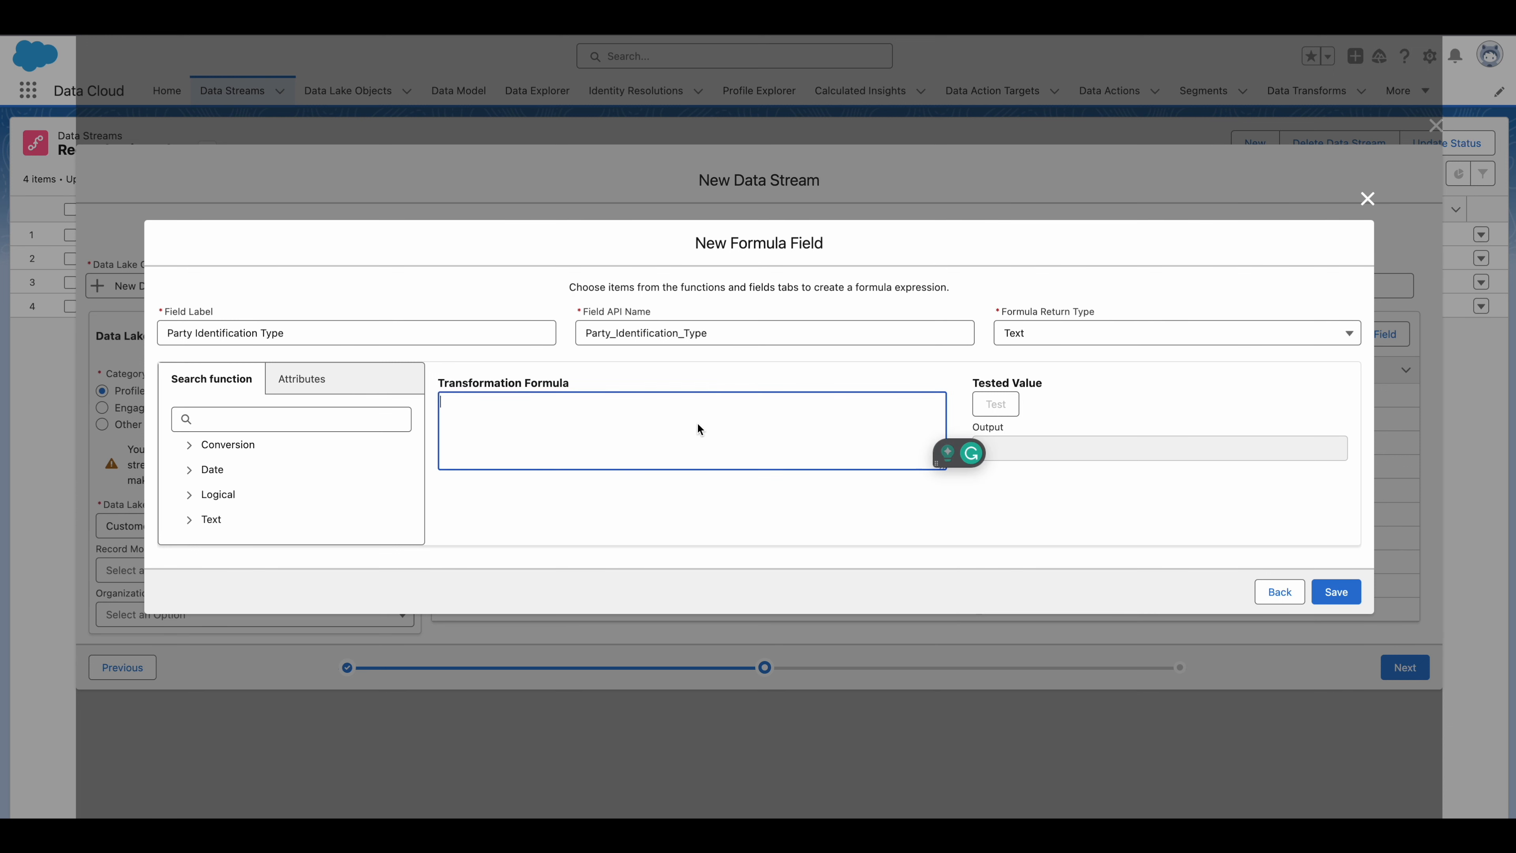
pyautogui.write('CONCAT(sourceField[\'Customer Ref Number\'], "_ContactPointEmail_", sourceField[\'Email\'])')
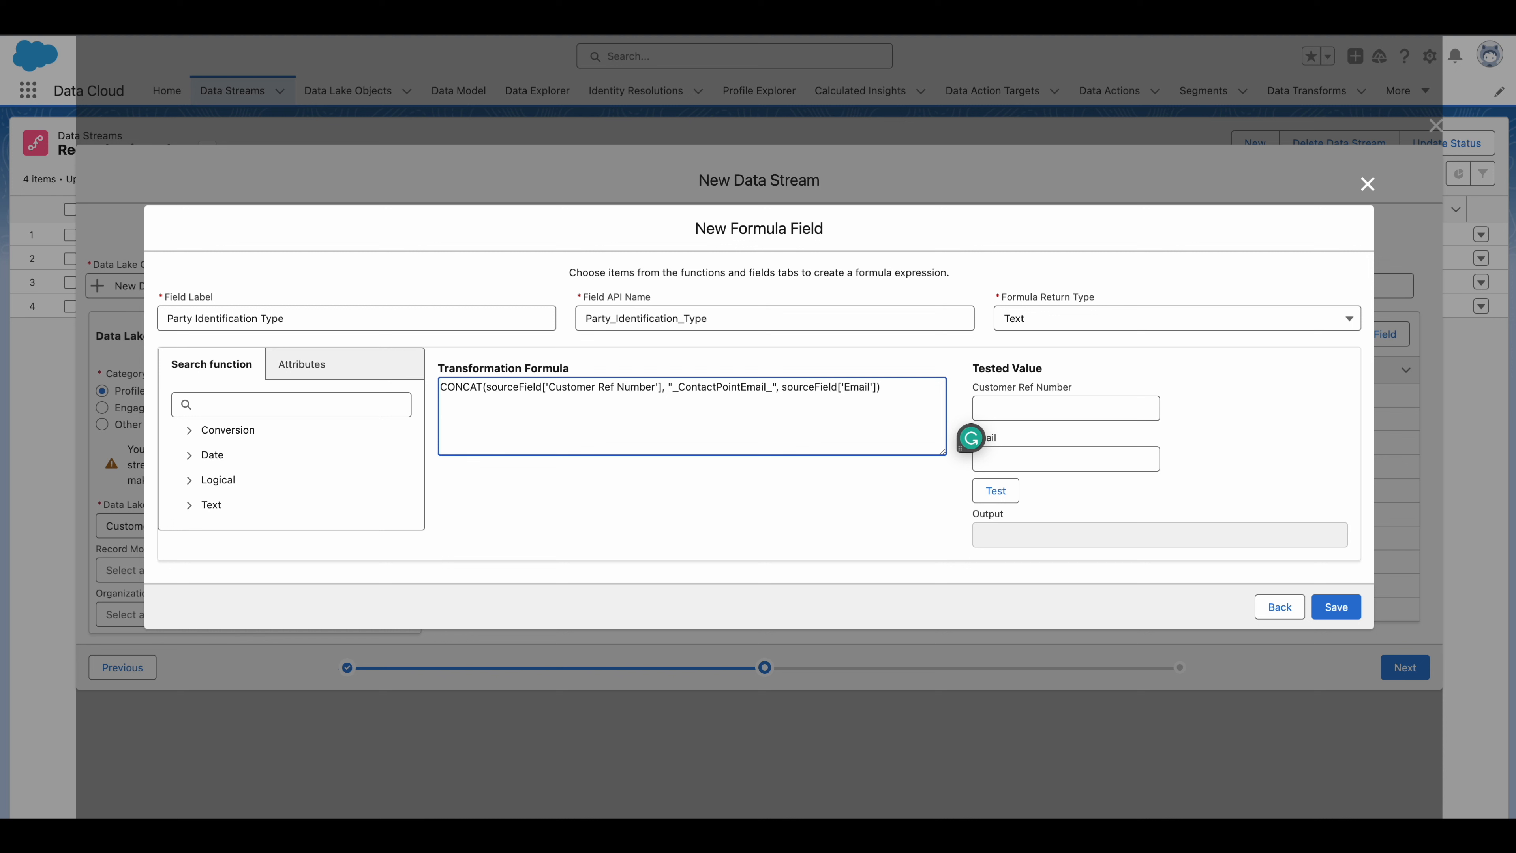
# Test the Party Identification Type formula with Customer Ref Number sds and the Email values sdfs and sdfs.com.
pyautogui.click(1021, 409)
pyautogui.write('sds')
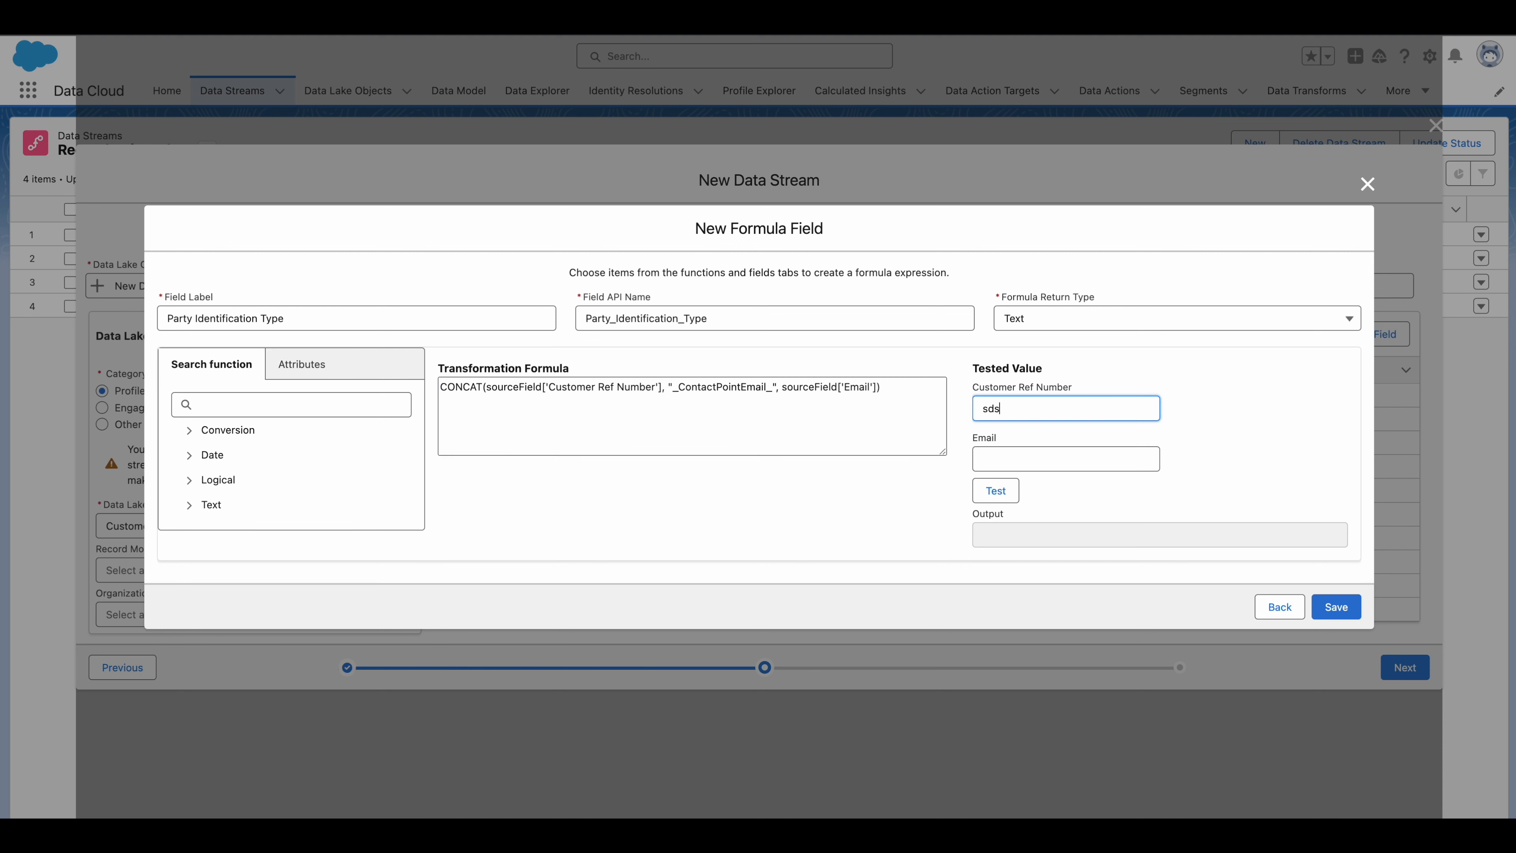
pyautogui.click(1021, 461)
pyautogui.write('sdfs')
pyautogui.click(1016, 489)
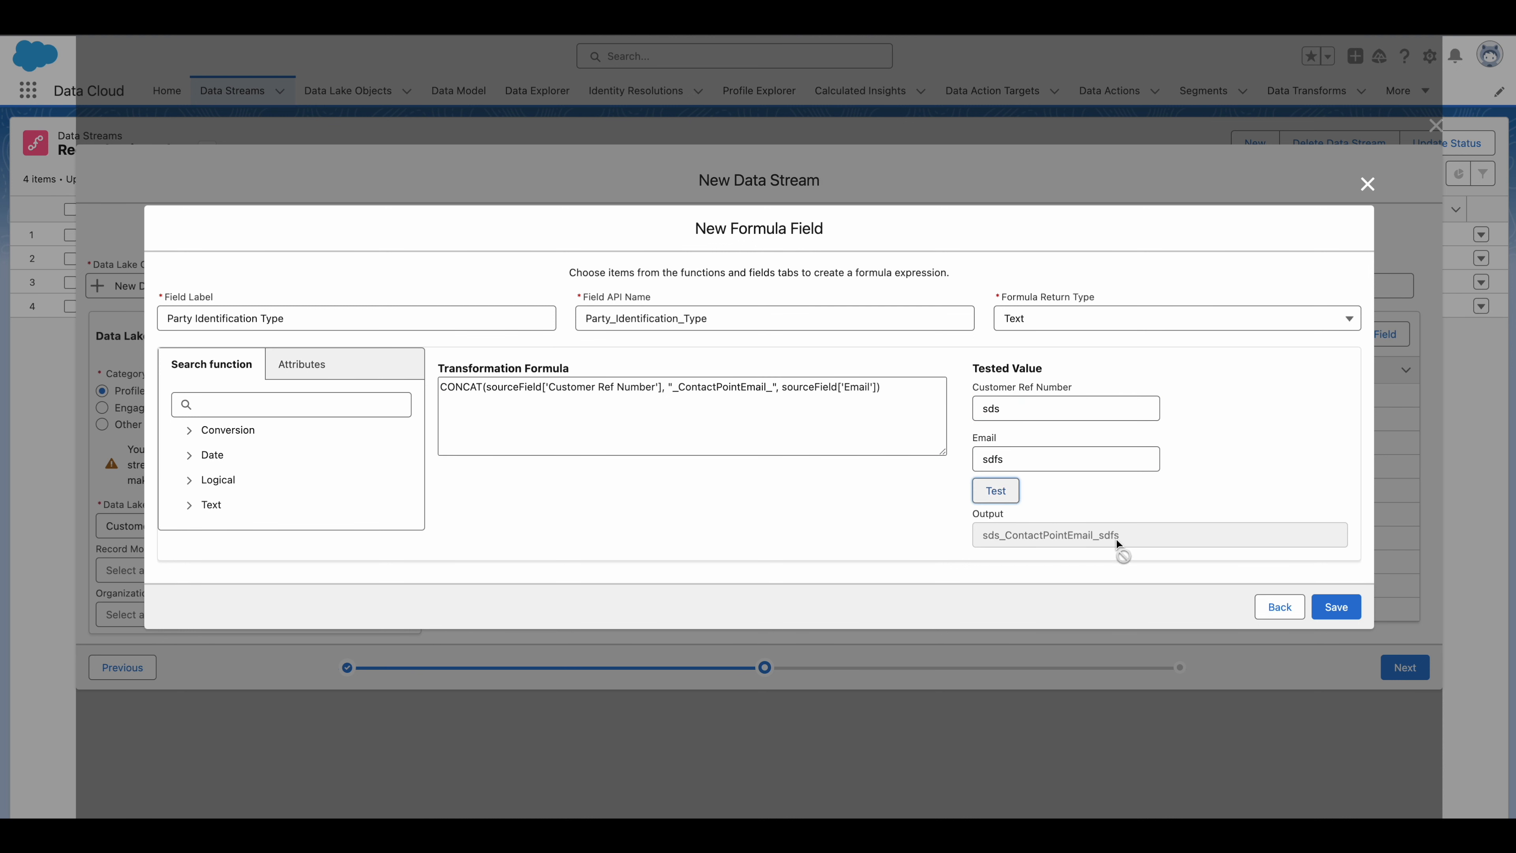
pyautogui.click(1056, 460)
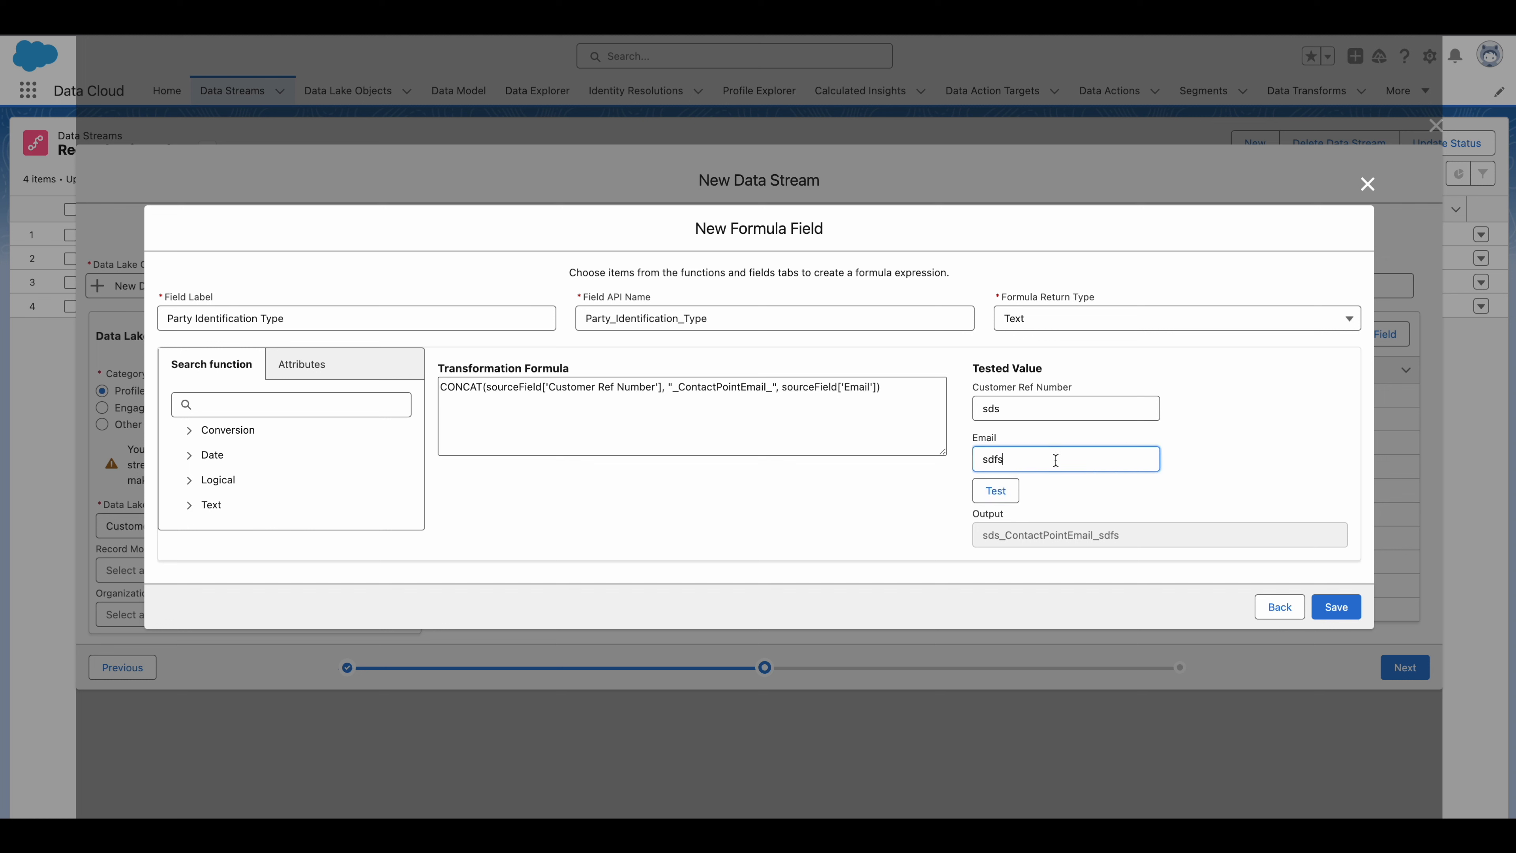
pyautogui.write('.com')
pyautogui.rightClick(996, 497)
pyautogui.click(1015, 477)
pyautogui.click(995, 491)
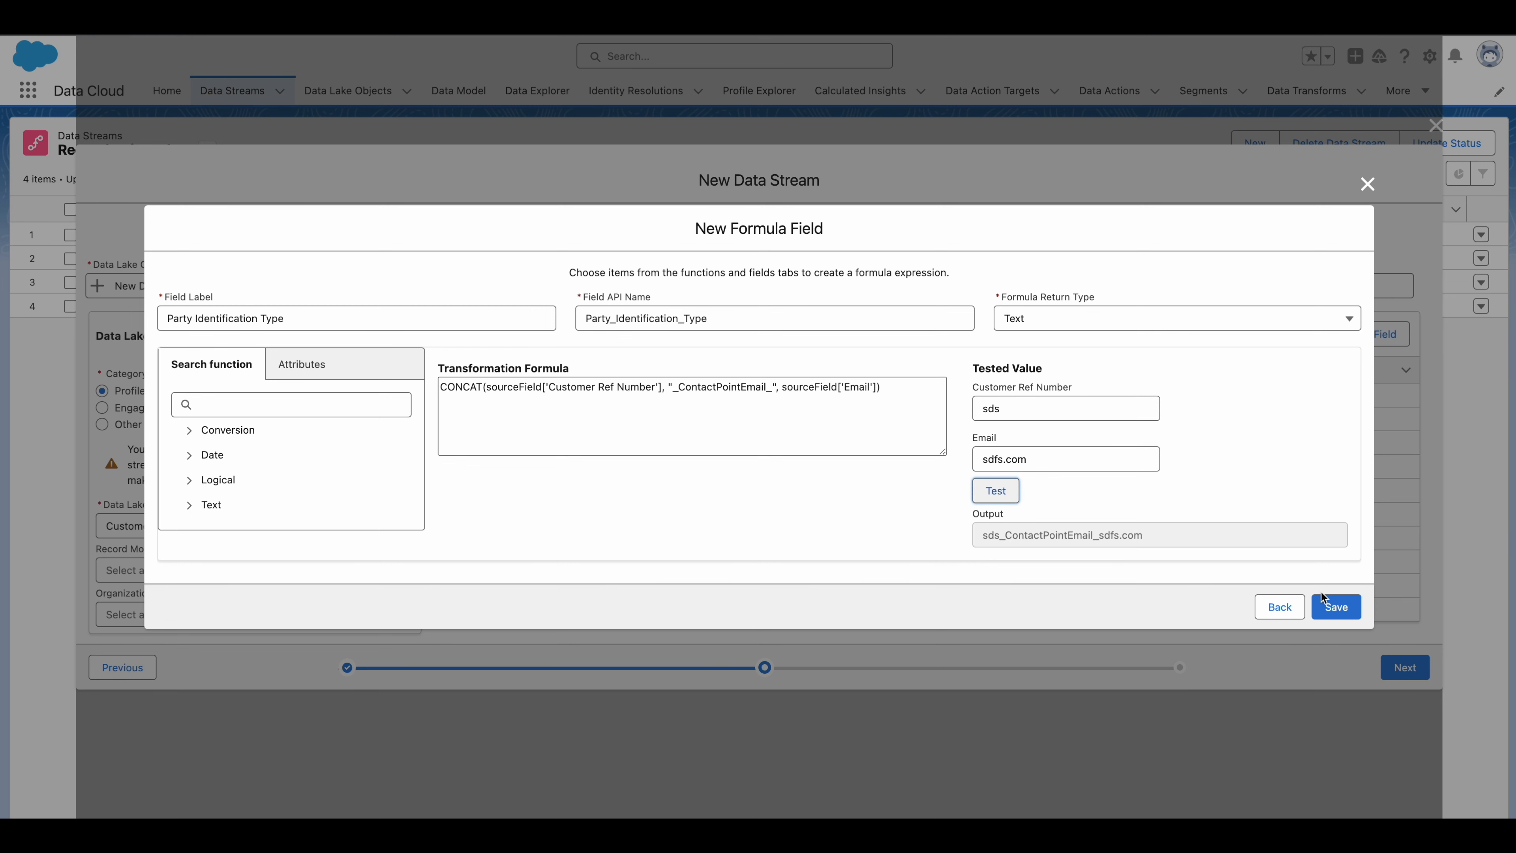
# Save the Party Identification Type formula field and continue to the data stream's deployment settings.
pyautogui.click(1336, 606)
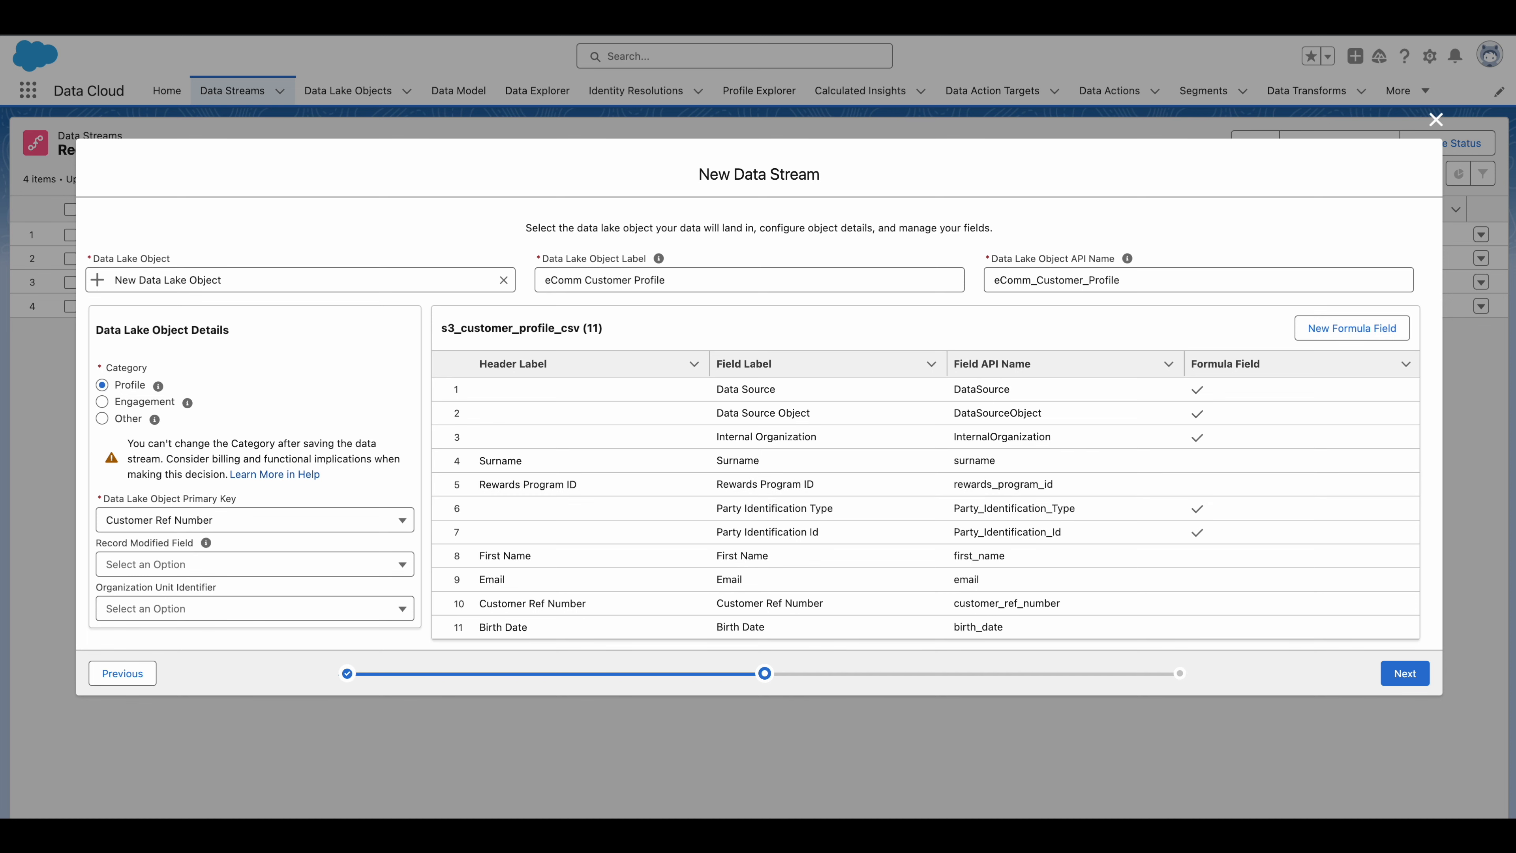
pyautogui.click(1404, 673)
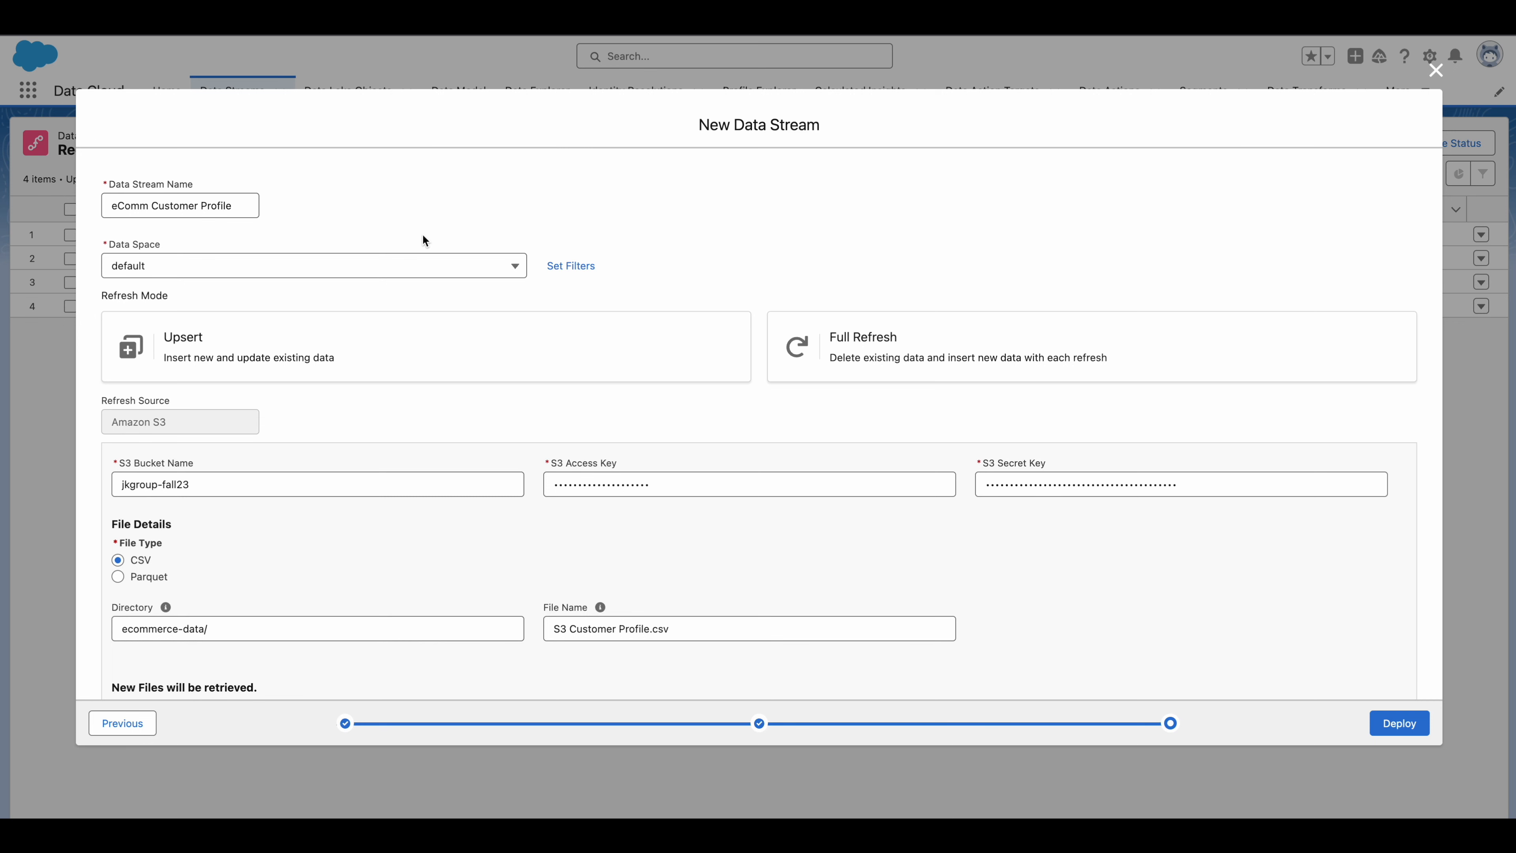
# Deploy the eComm Customer Profile data stream with the Upsert refresh mode and schedule frequency None.
pyautogui.click(182, 345)
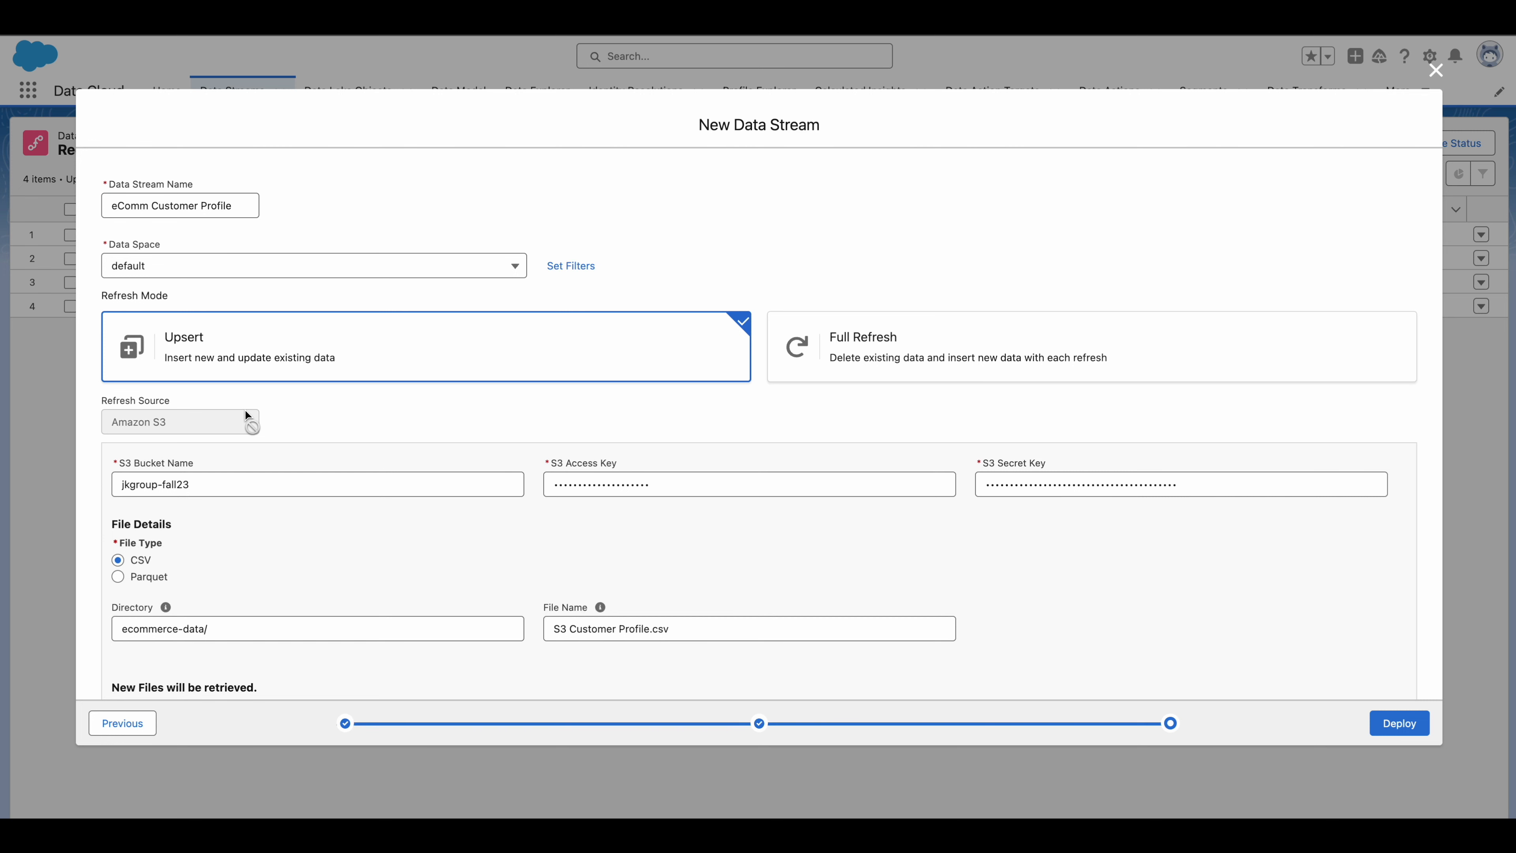
pyautogui.scroll(-2, 316, 591)
pyautogui.scroll(-4, 316, 591)
pyautogui.click(253, 621)
pyautogui.click(173, 646)
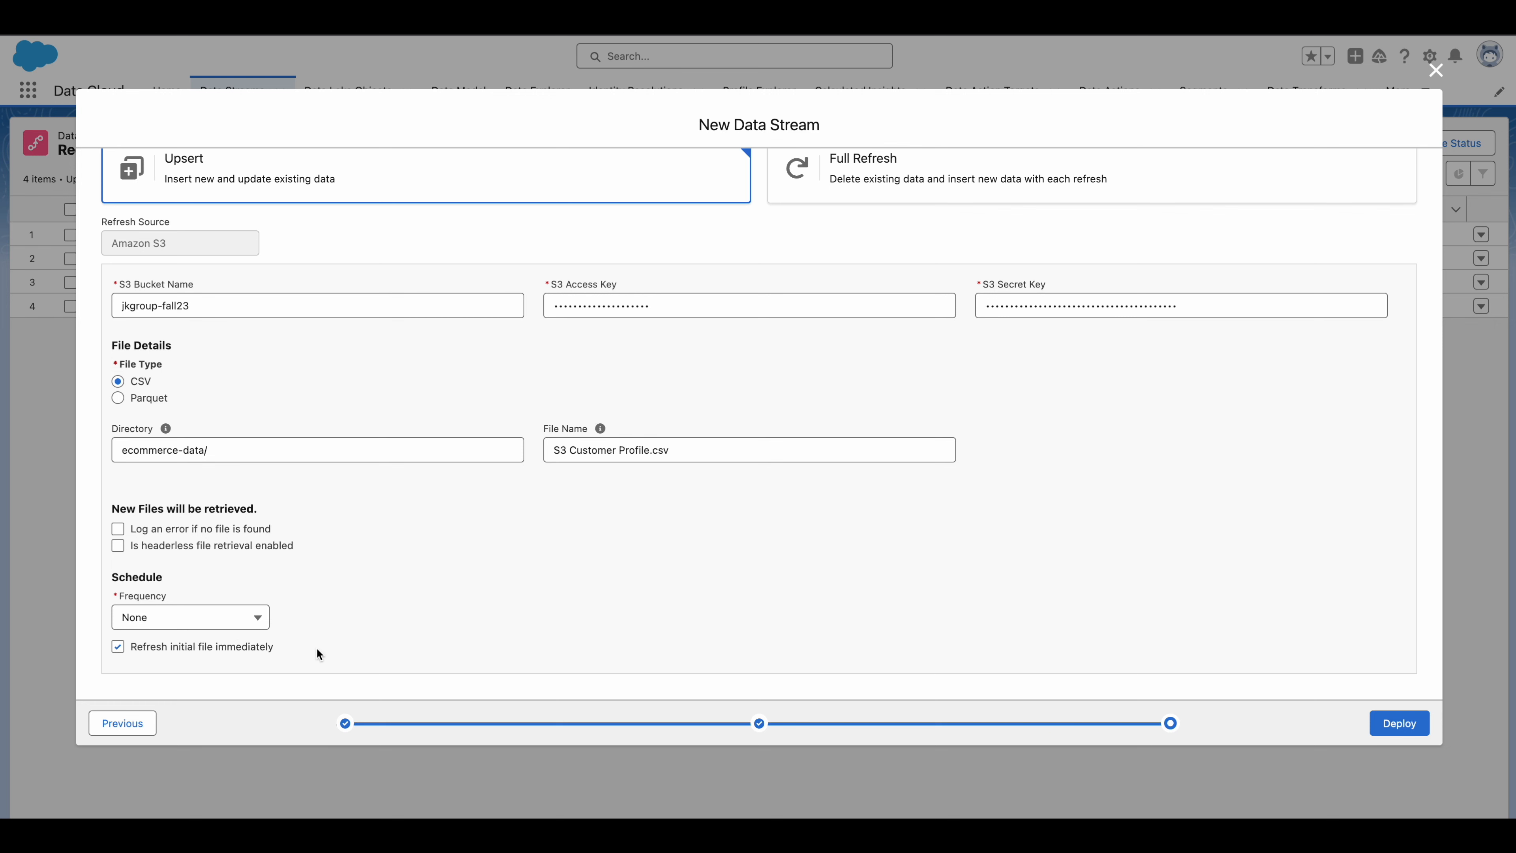
pyautogui.click(1398, 721)
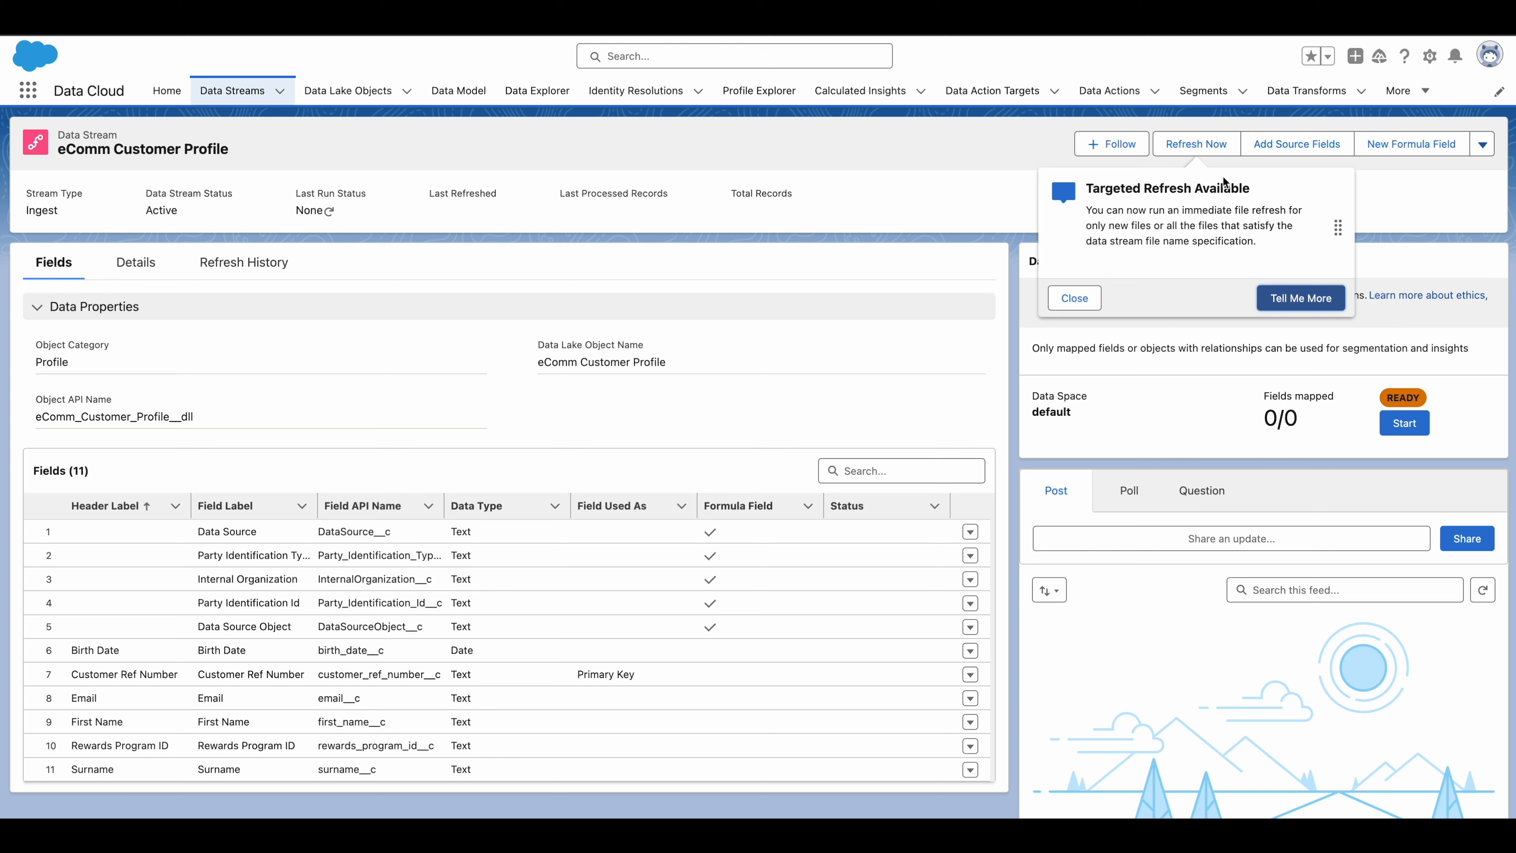
# Refresh the eComm Customer Profile data stream using the Refresh Only New Files method.
pyautogui.click(1198, 150)
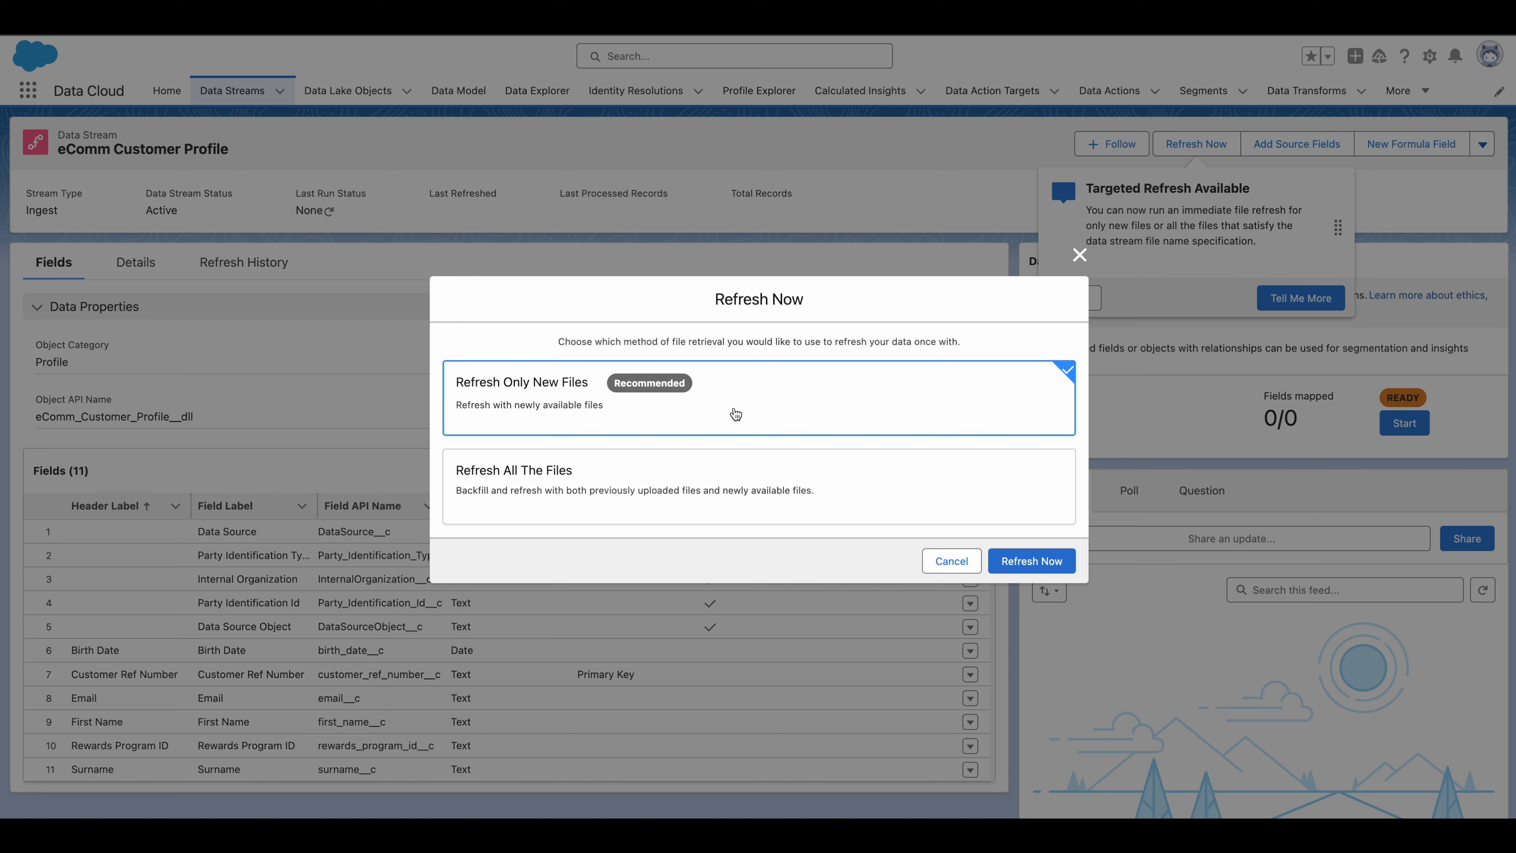
pyautogui.click(1055, 568)
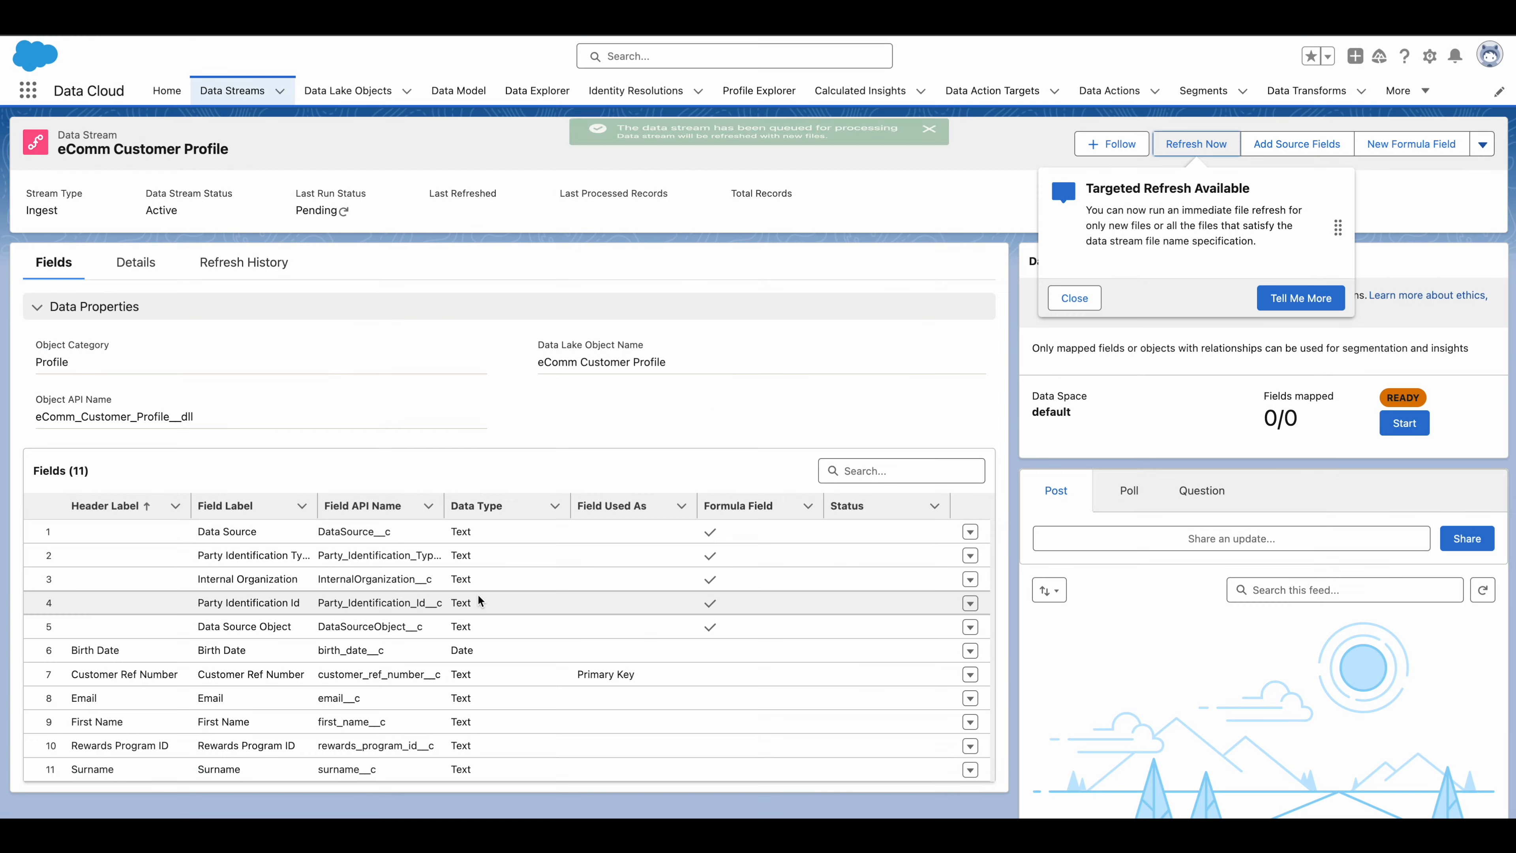
pyautogui.scroll(-5, 481, 600)
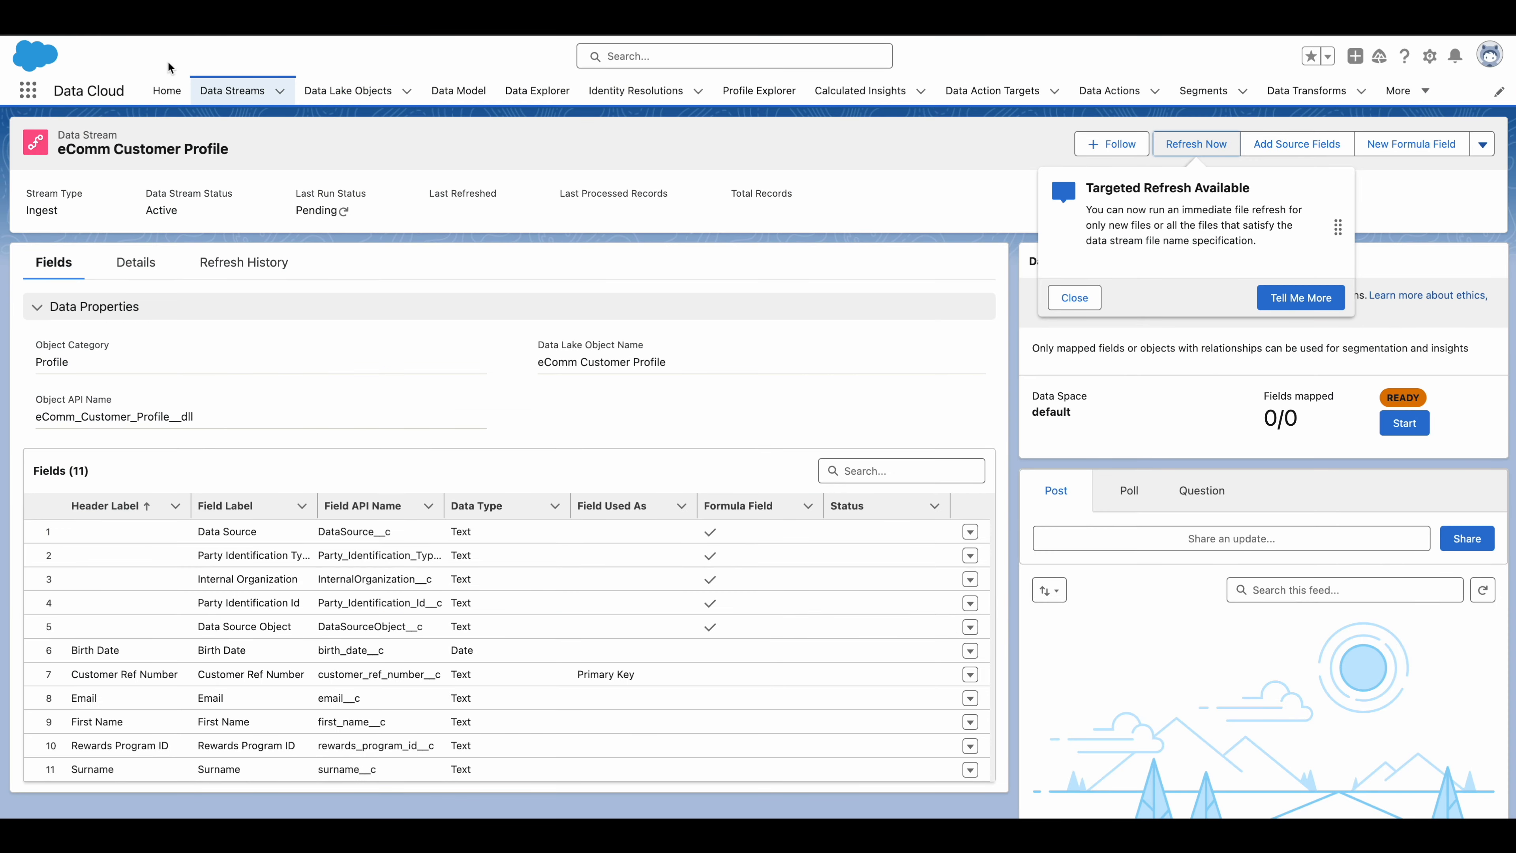
# Return to the data streams list and start a new data stream with Amazon S3 as its source.
pyautogui.click(234, 90)
pyautogui.click(1253, 143)
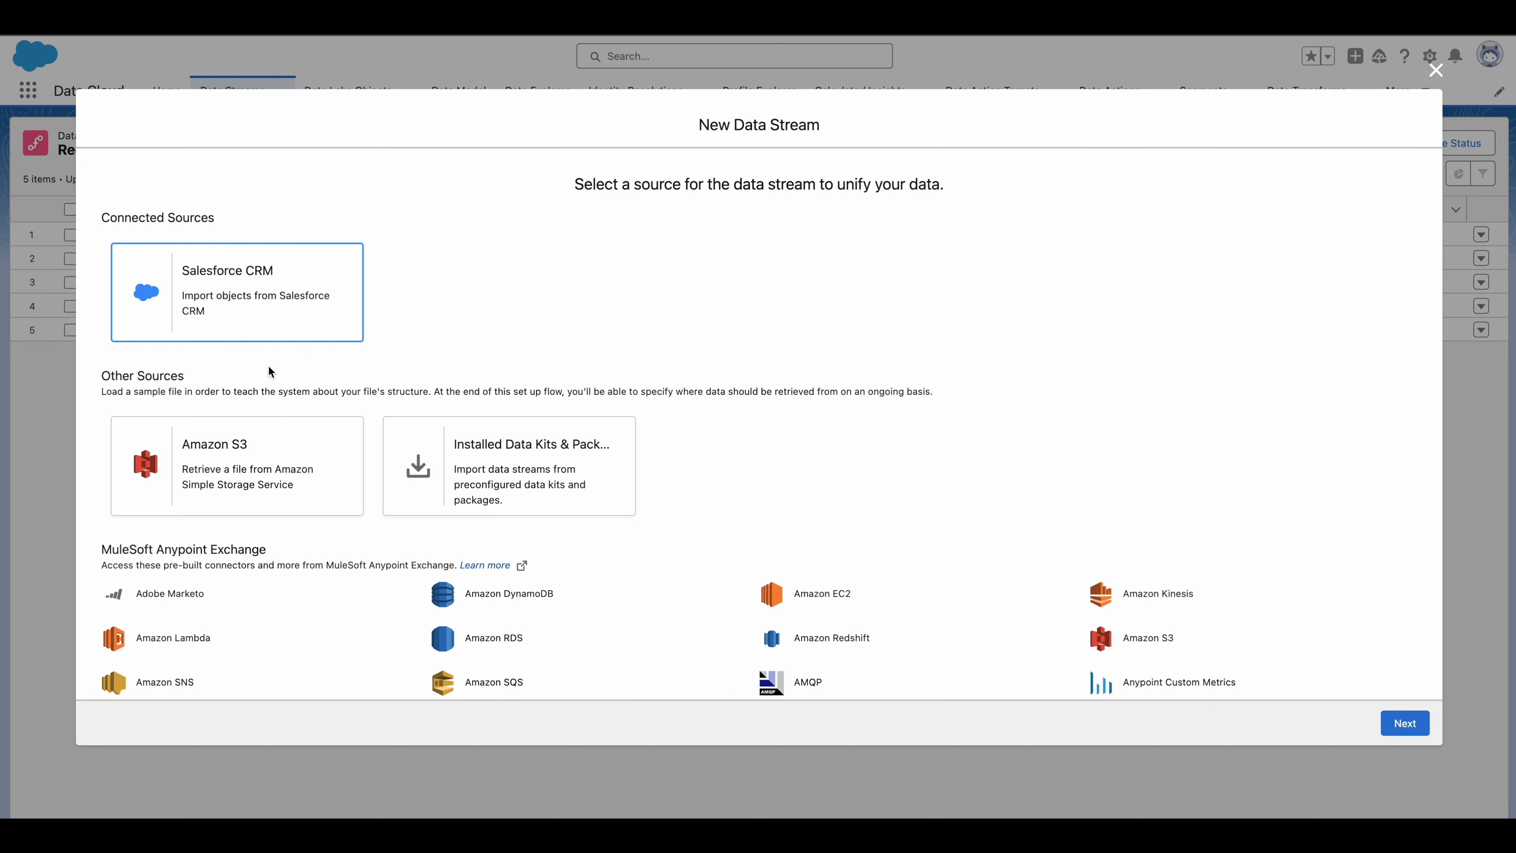
pyautogui.click(253, 495)
pyautogui.click(1406, 723)
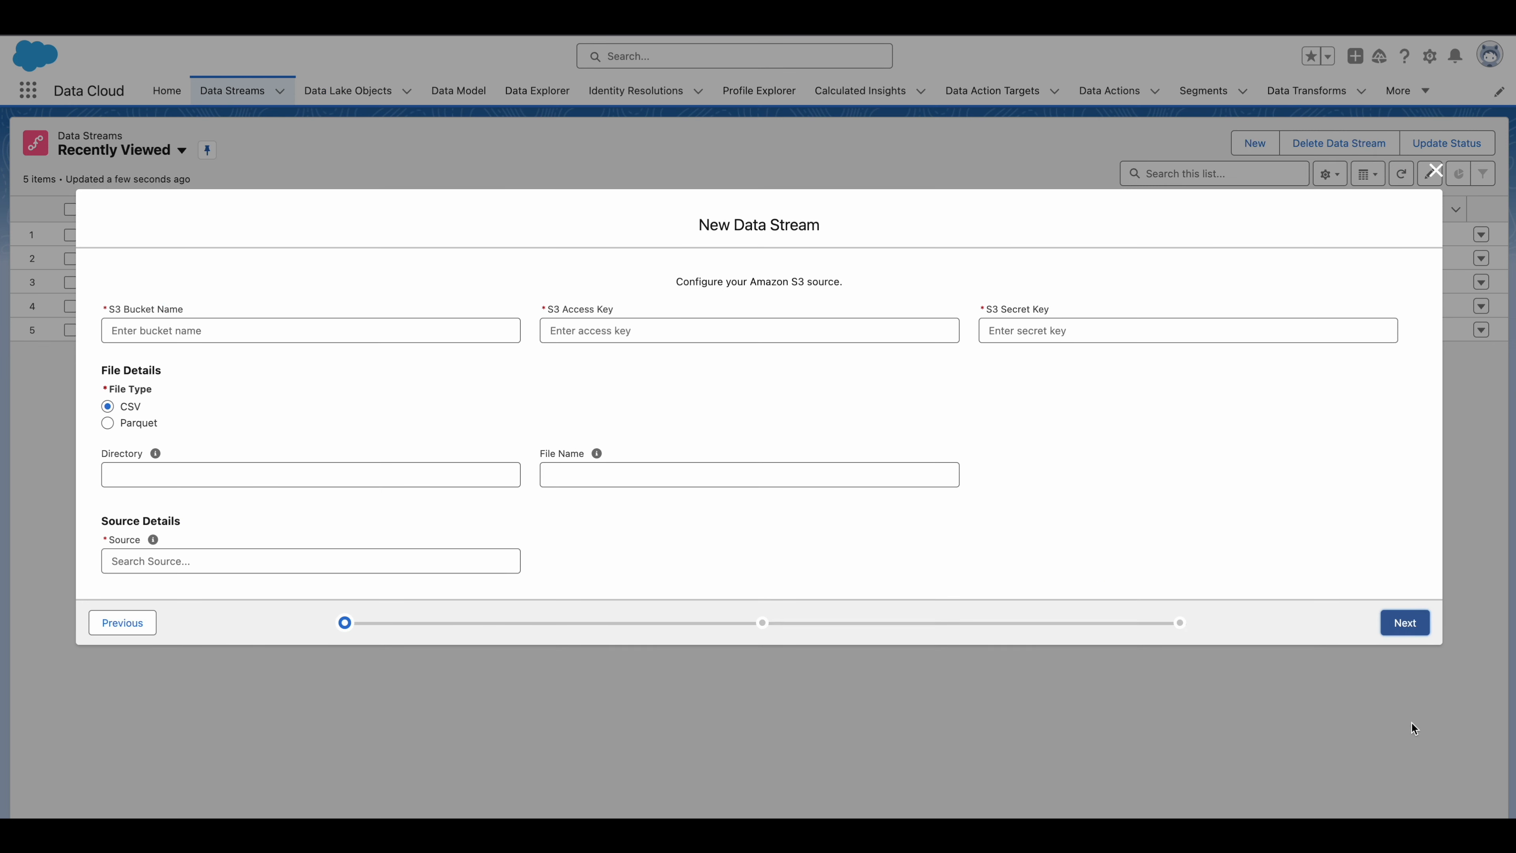
# Set the S3 bucket name to jkgroup-fall23 and fill in the S3 access key and secret key.
pyautogui.click(280, 336)
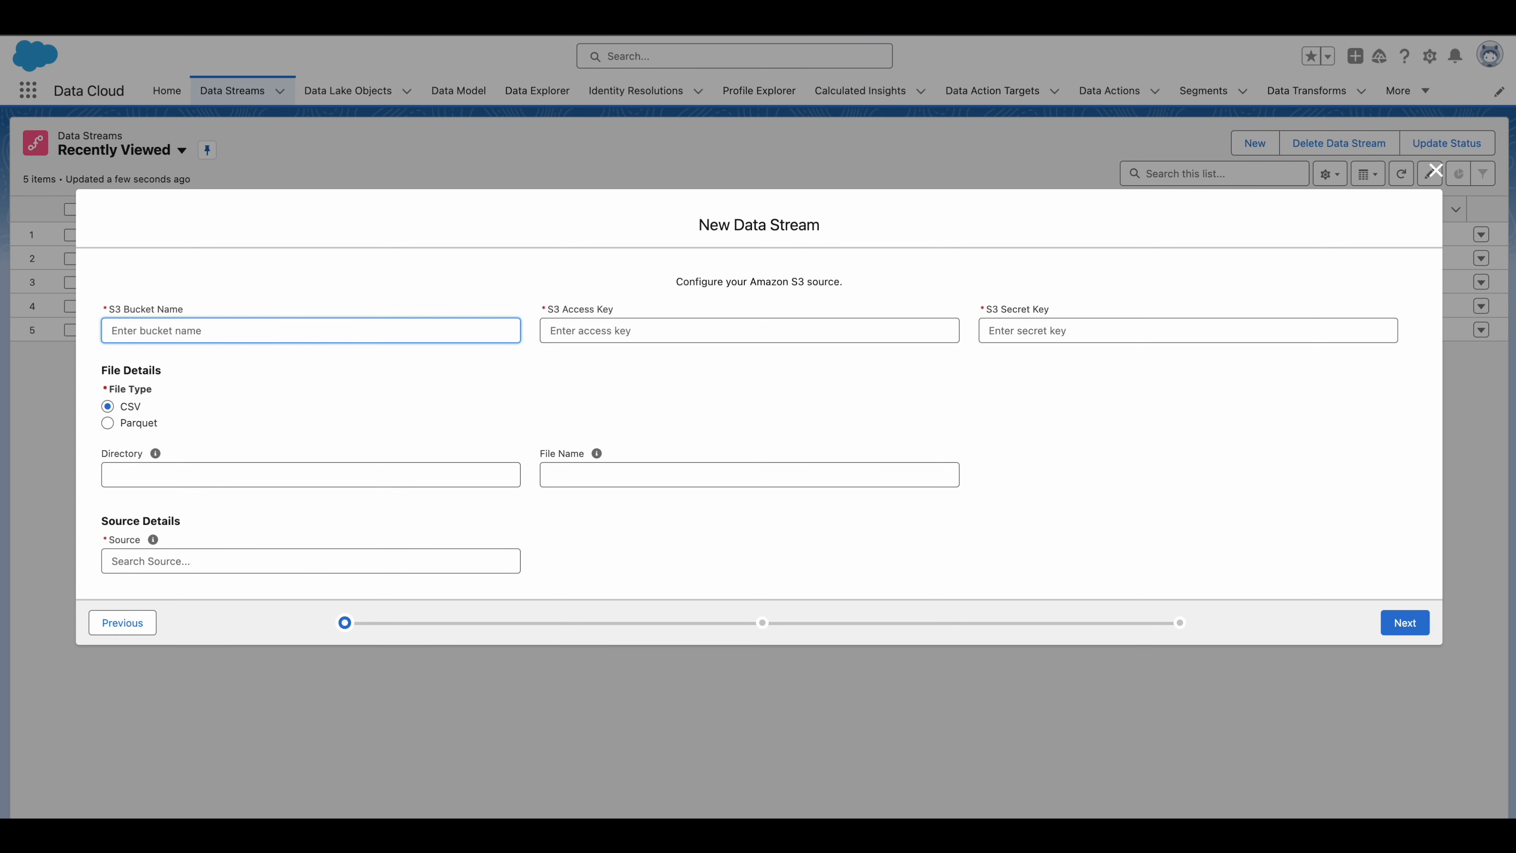
pyautogui.press('super+Tab')
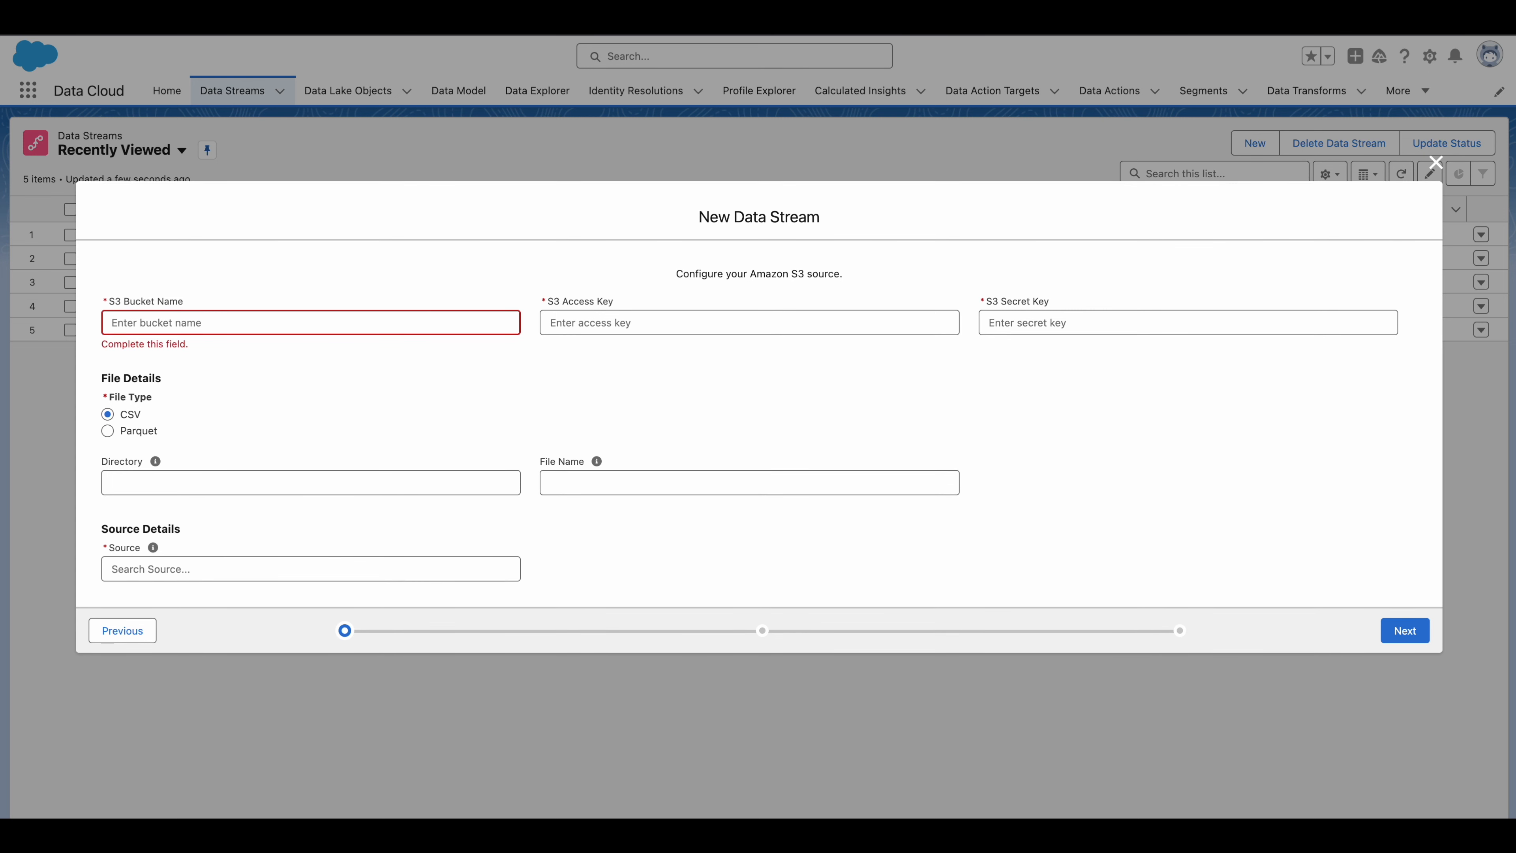
pyautogui.click(321, 324)
pyautogui.press('super+v')
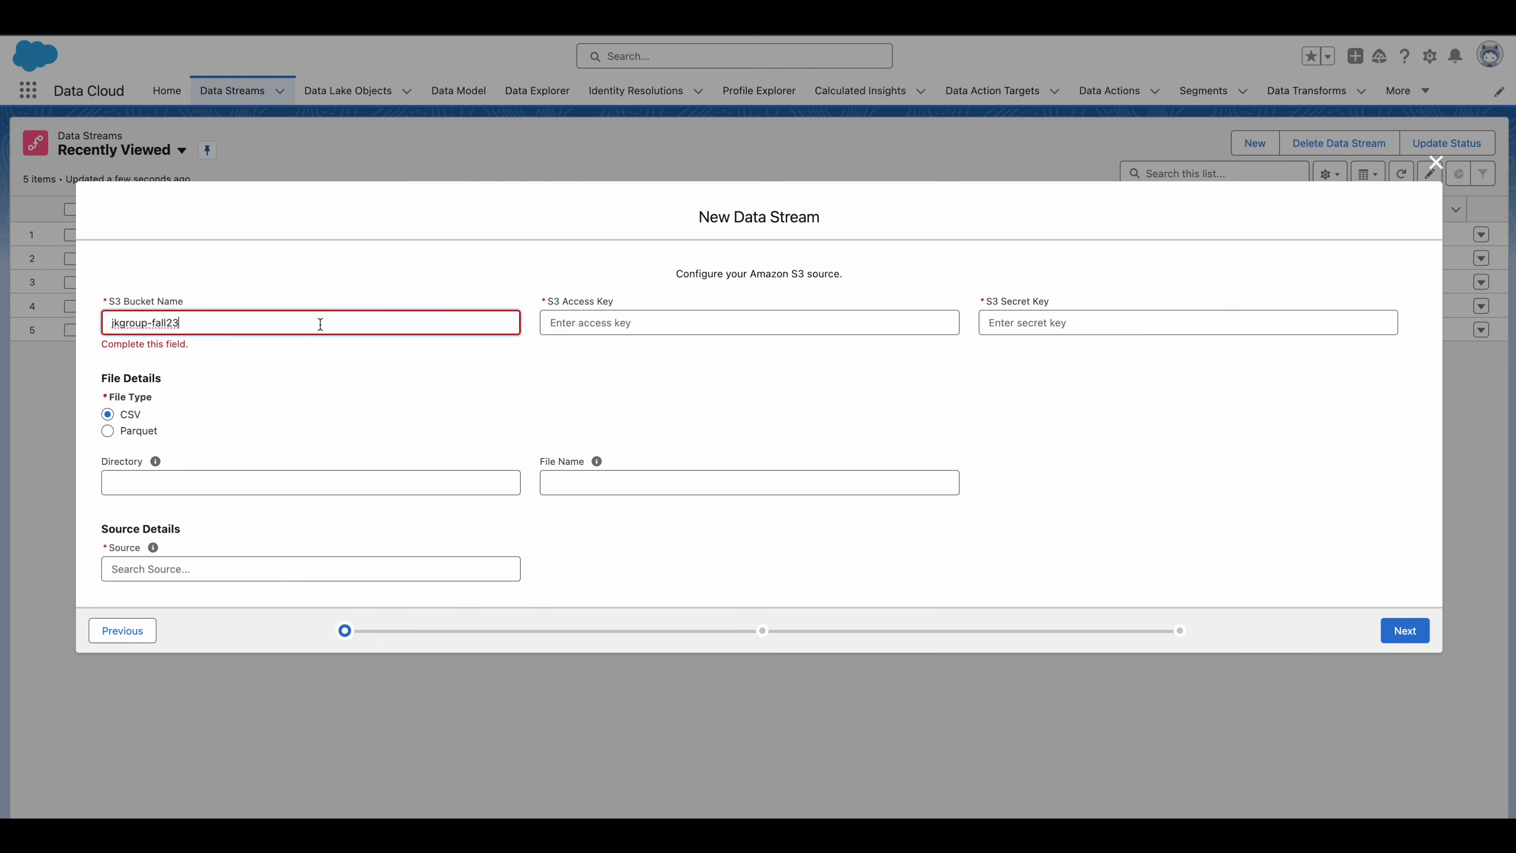
pyautogui.click(740, 323)
pyautogui.click(875, 20)
pyautogui.click(901, 163)
pyautogui.press('super+v')
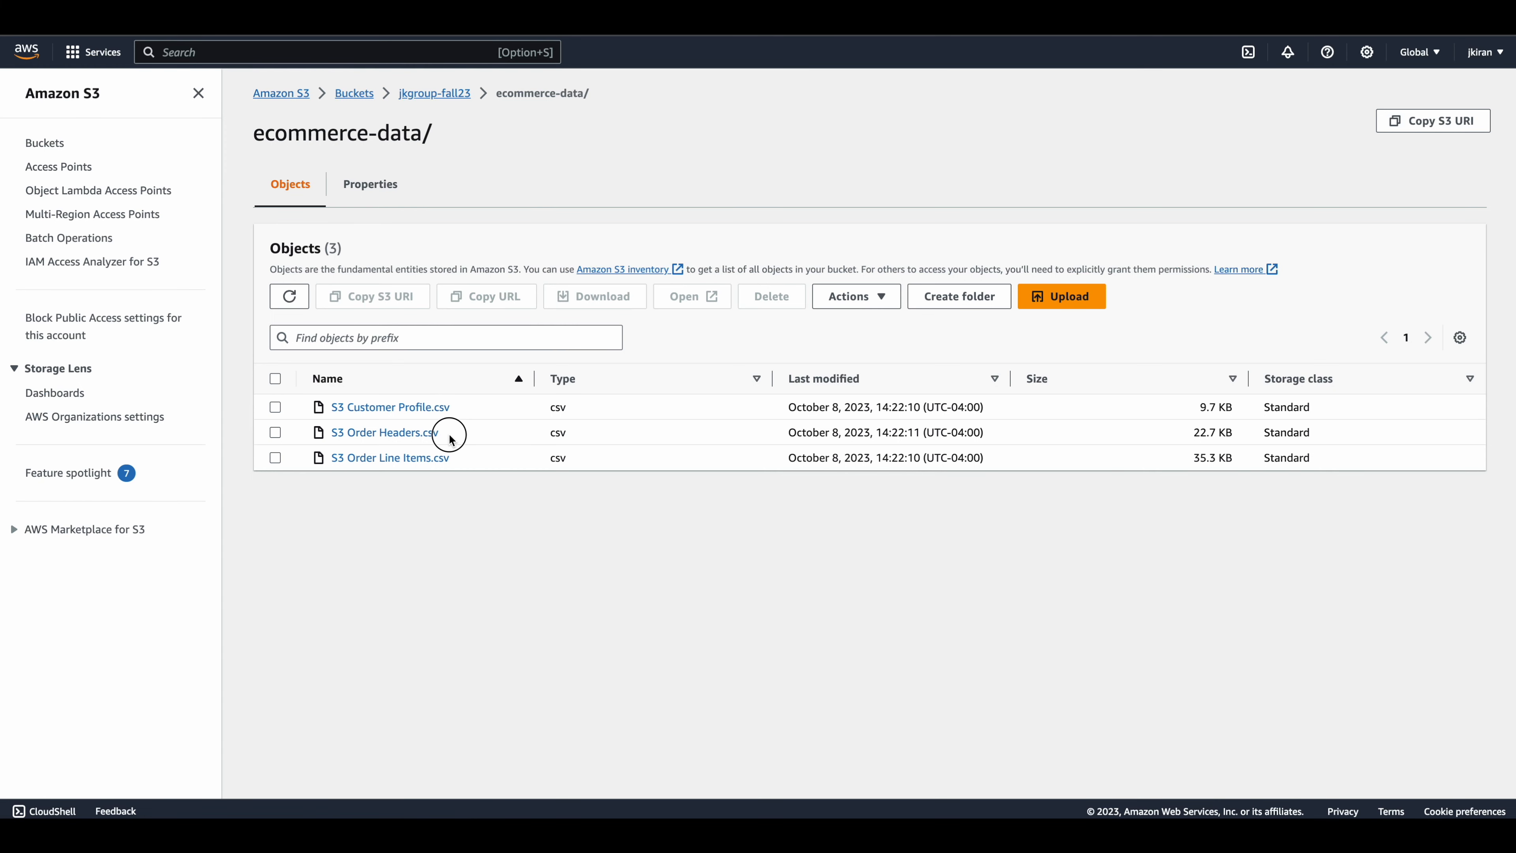
# Copy the file name S3 Order Headers.csv from the AWS S3 ecommerce-data folder into the data stream's File Name.
pyautogui.moveTo(450, 439); pyautogui.dragTo(325, 432)
pyautogui.press('super+c')
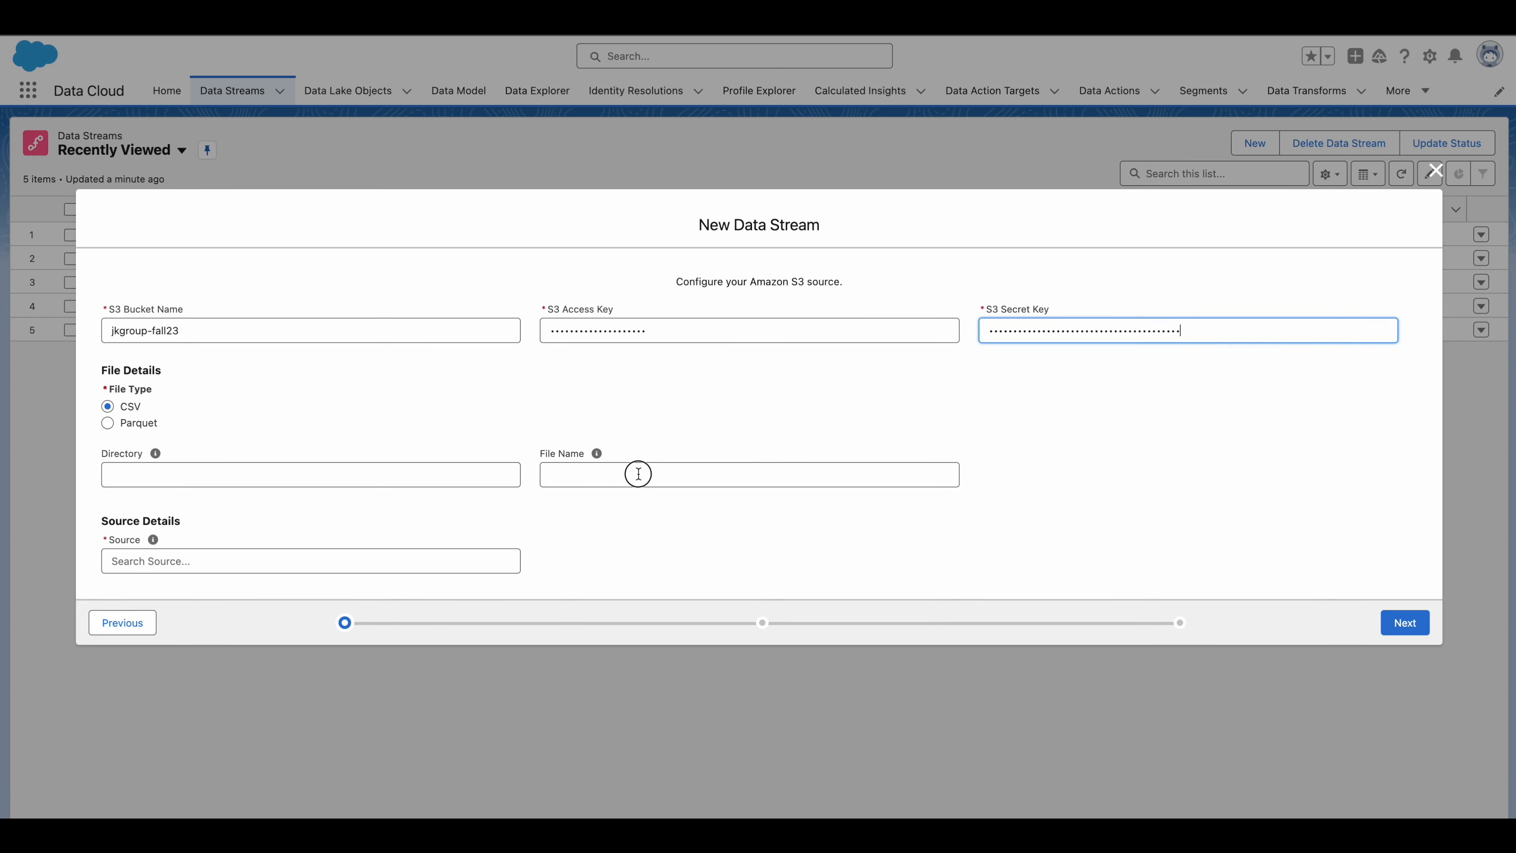
pyautogui.click(636, 471)
pyautogui.press('super+v')
# Set the directory to ecommerce-data/ and the source to S3_eCommerce_RAVG_Retail, and continue to the data lake object settings.
pyautogui.press('super+shift+v')
pyautogui.click(923, 232)
pyautogui.click(507, 475)
pyautogui.press('super+v')
pyautogui.click(365, 566)
pyautogui.press('super+v')
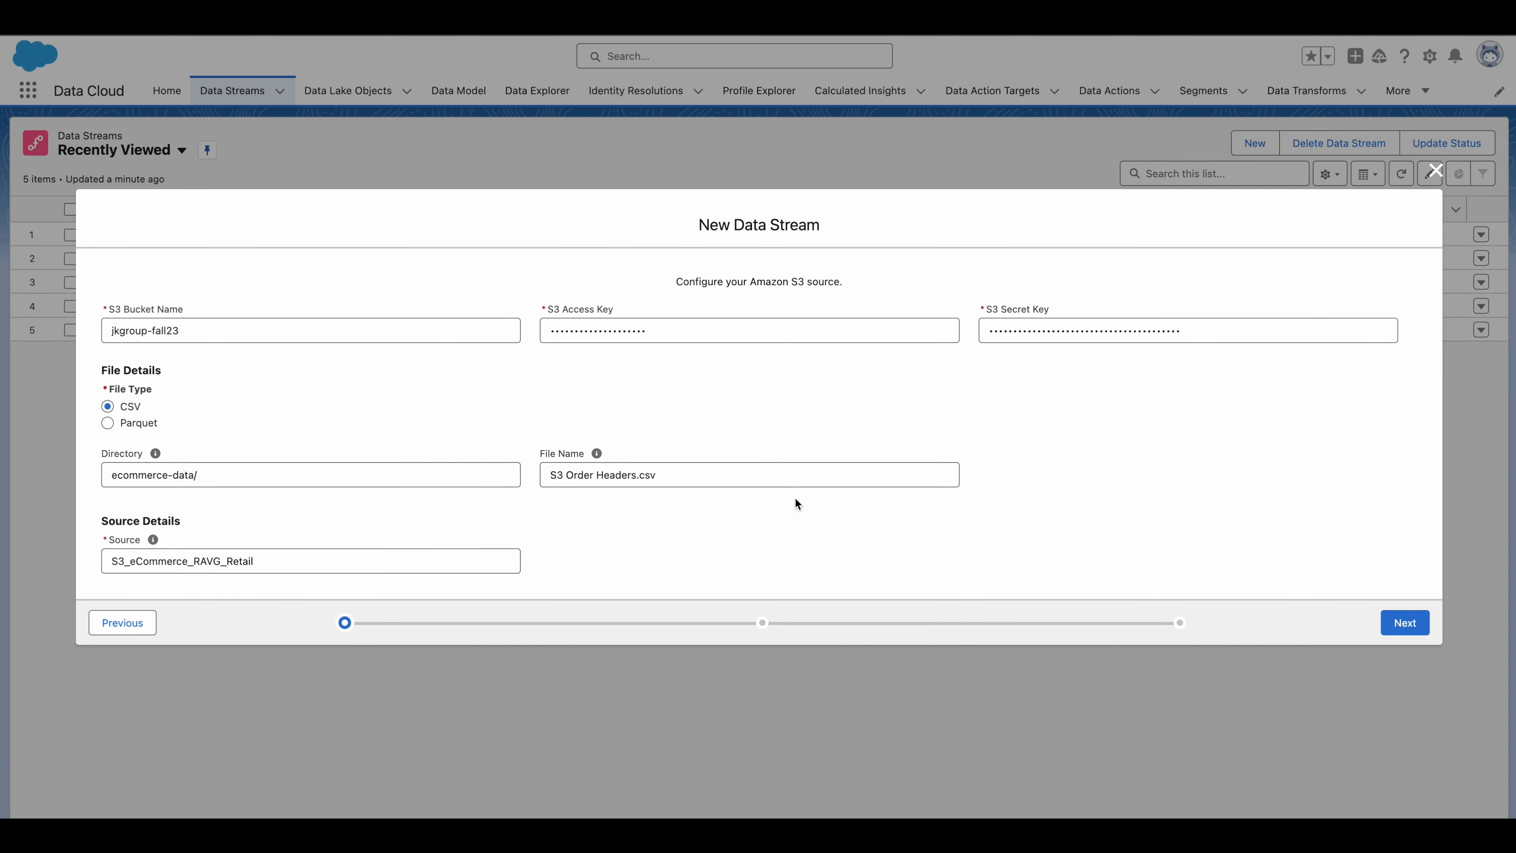
pyautogui.click(1409, 622)
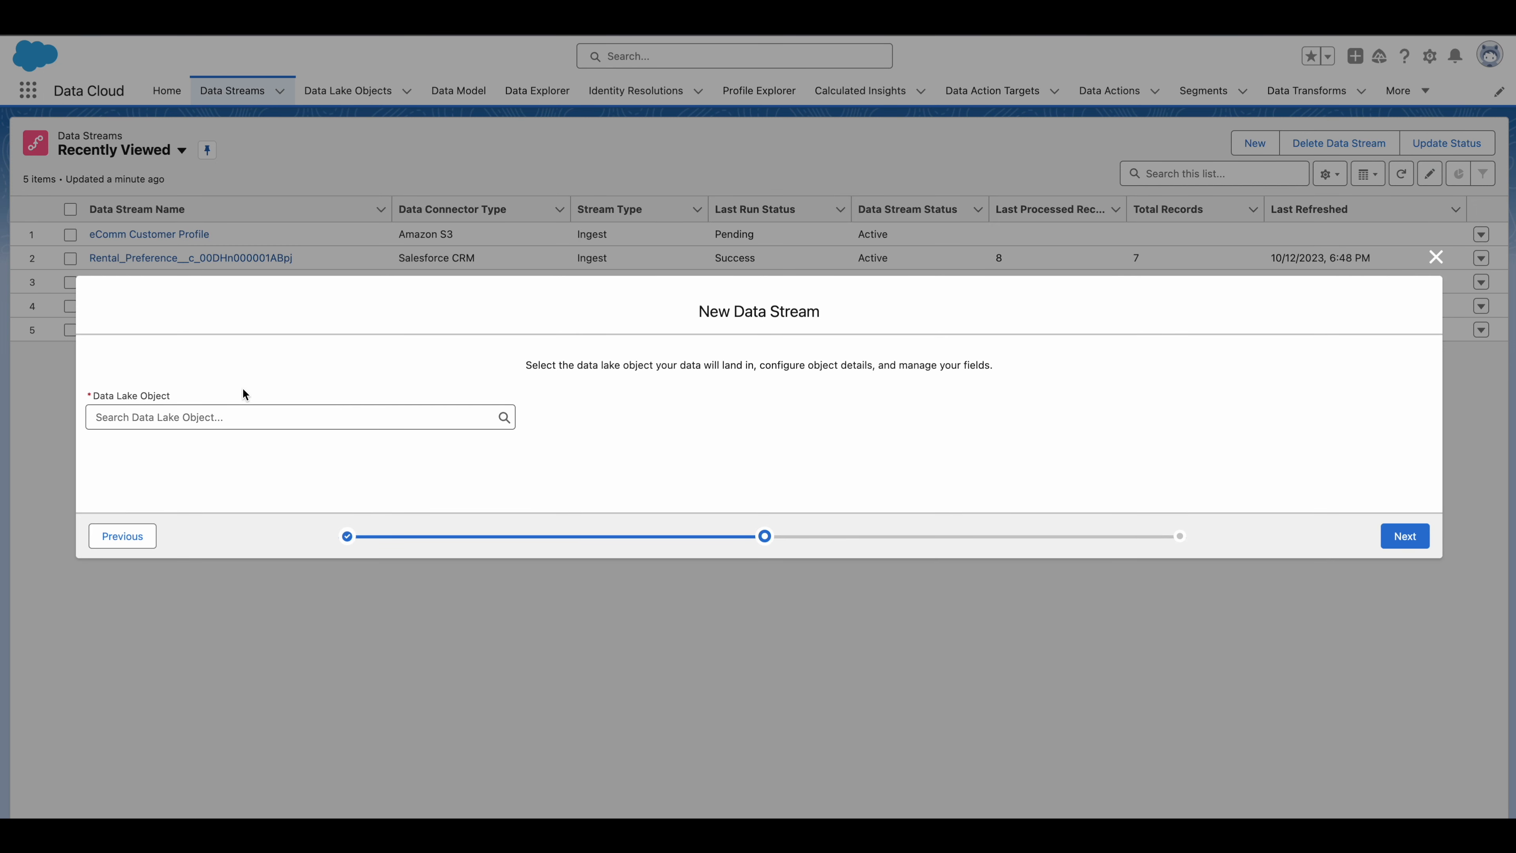
# Choose a new data lake object with the category Engagement and label it eComm Order.
pyautogui.click(228, 410)
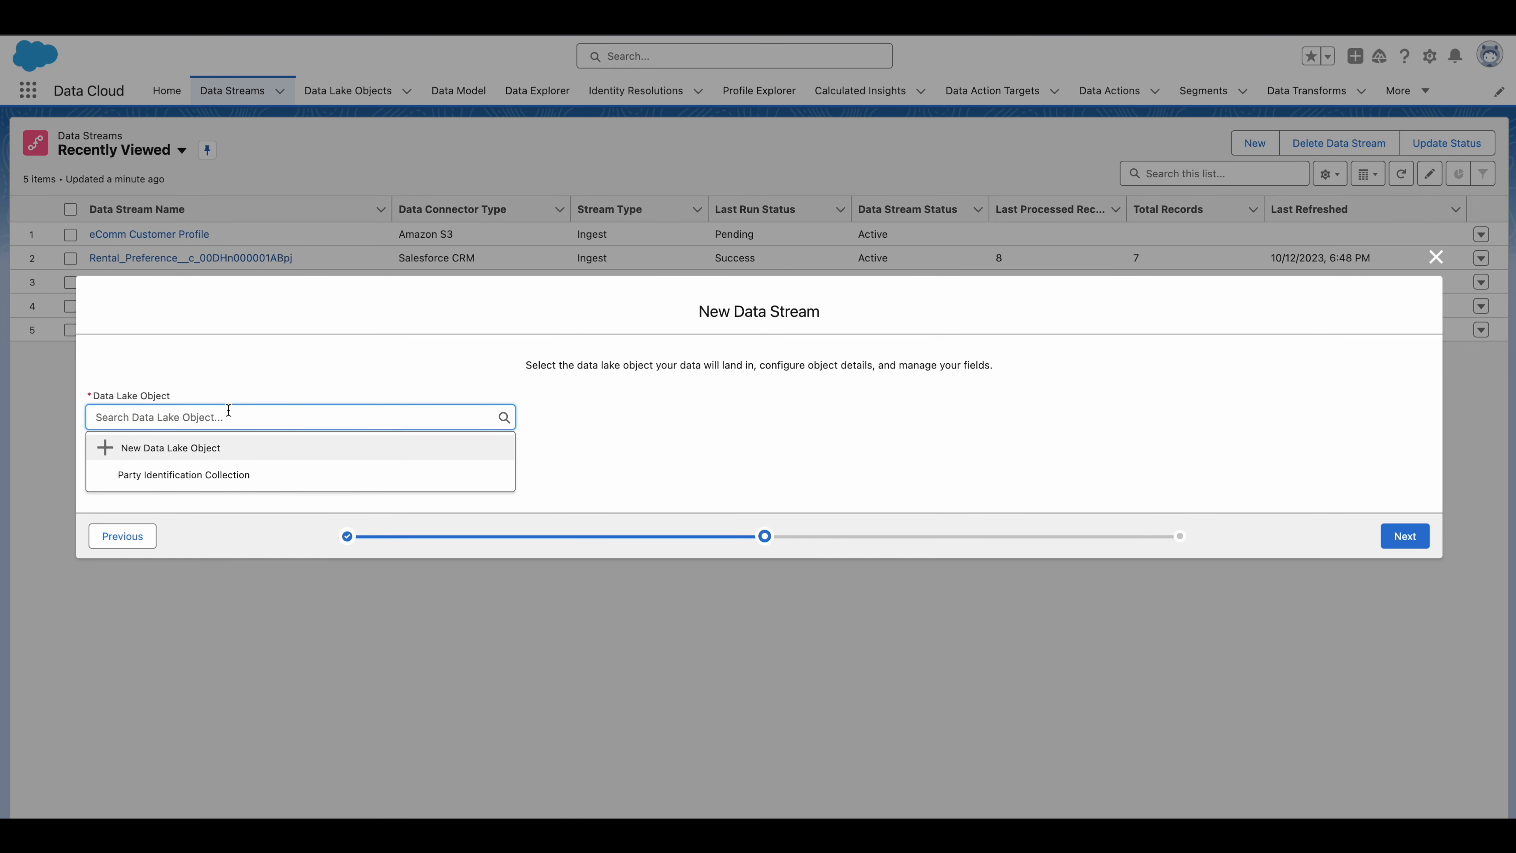
pyautogui.click(210, 447)
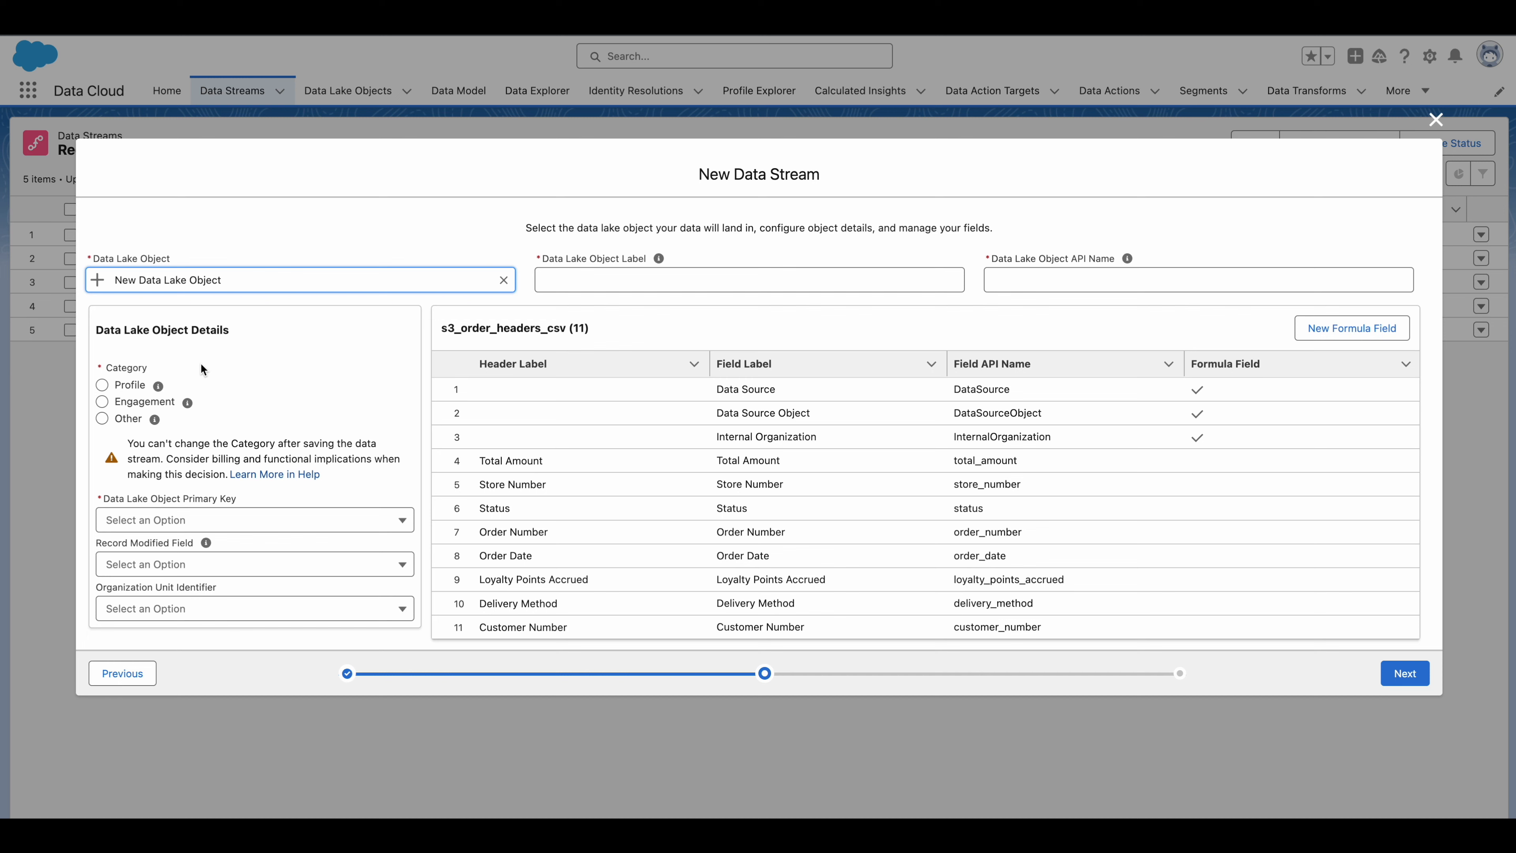
pyautogui.click(135, 406)
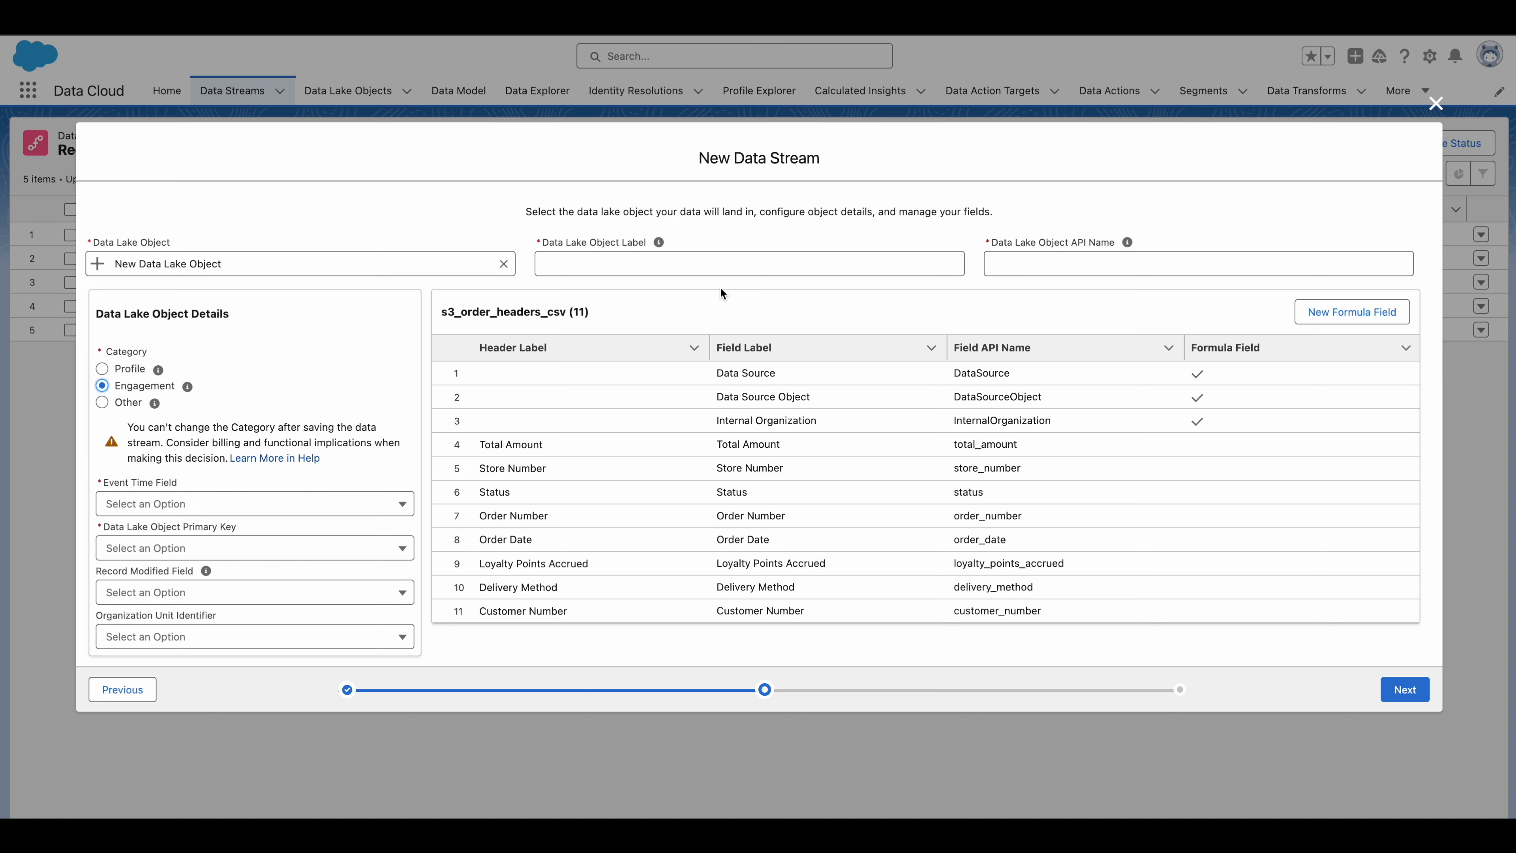
pyautogui.click(743, 263)
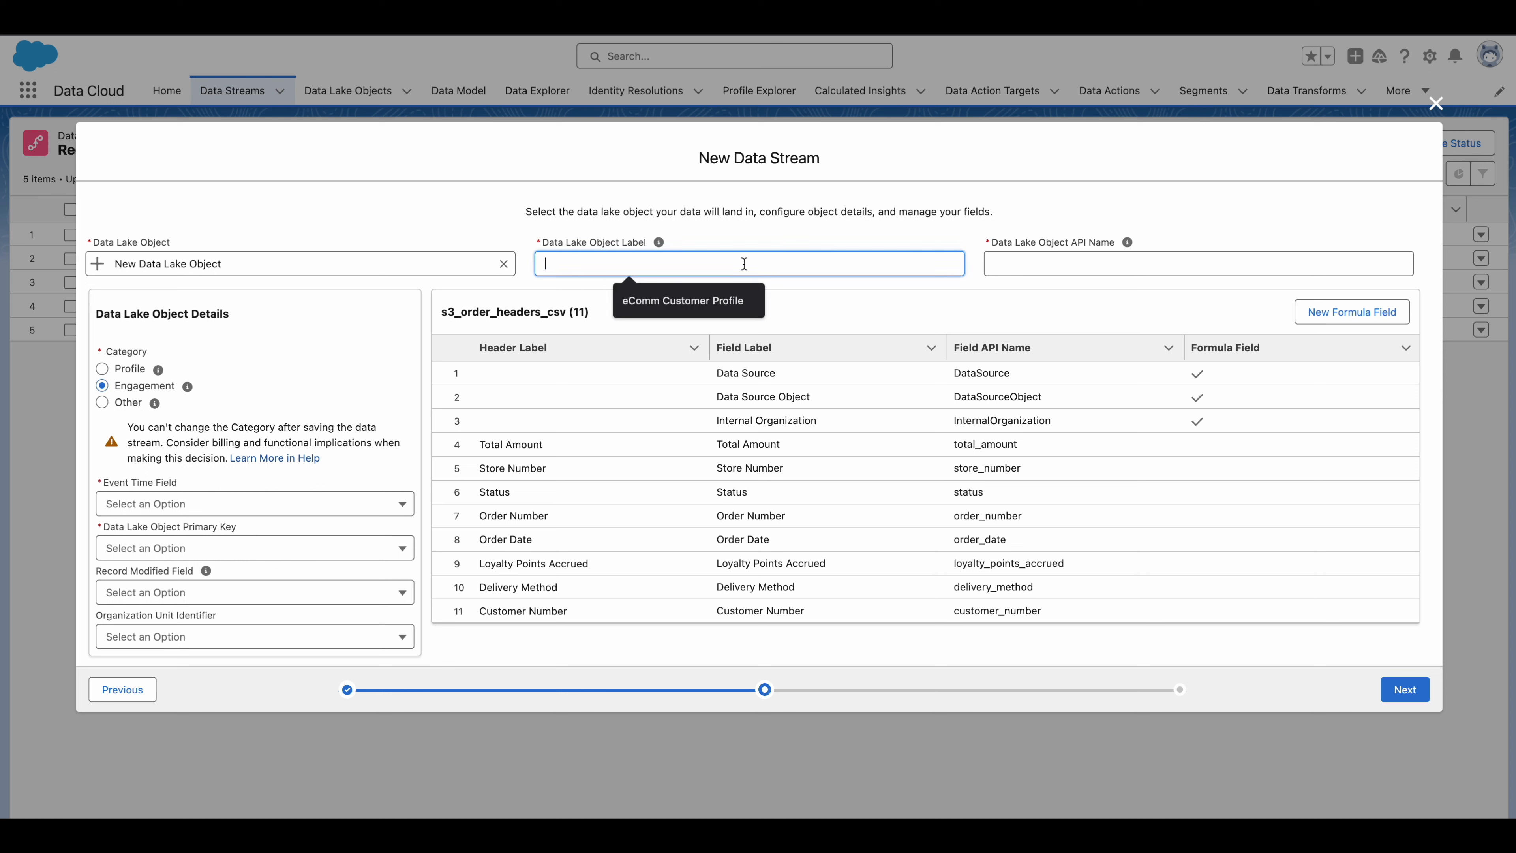
pyautogui.write('eComm Order')
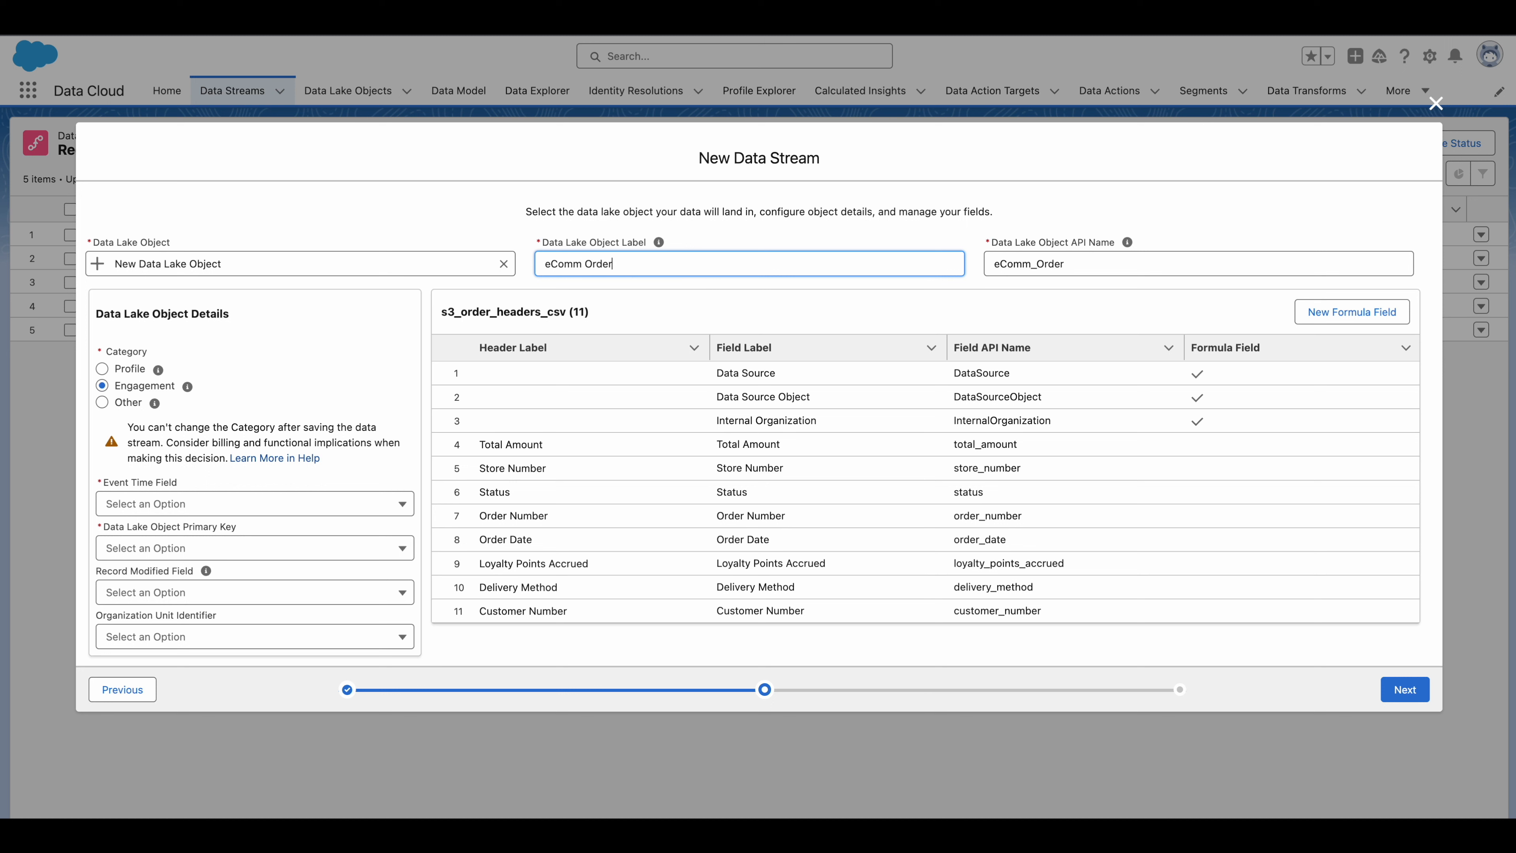
pyautogui.click(865, 323)
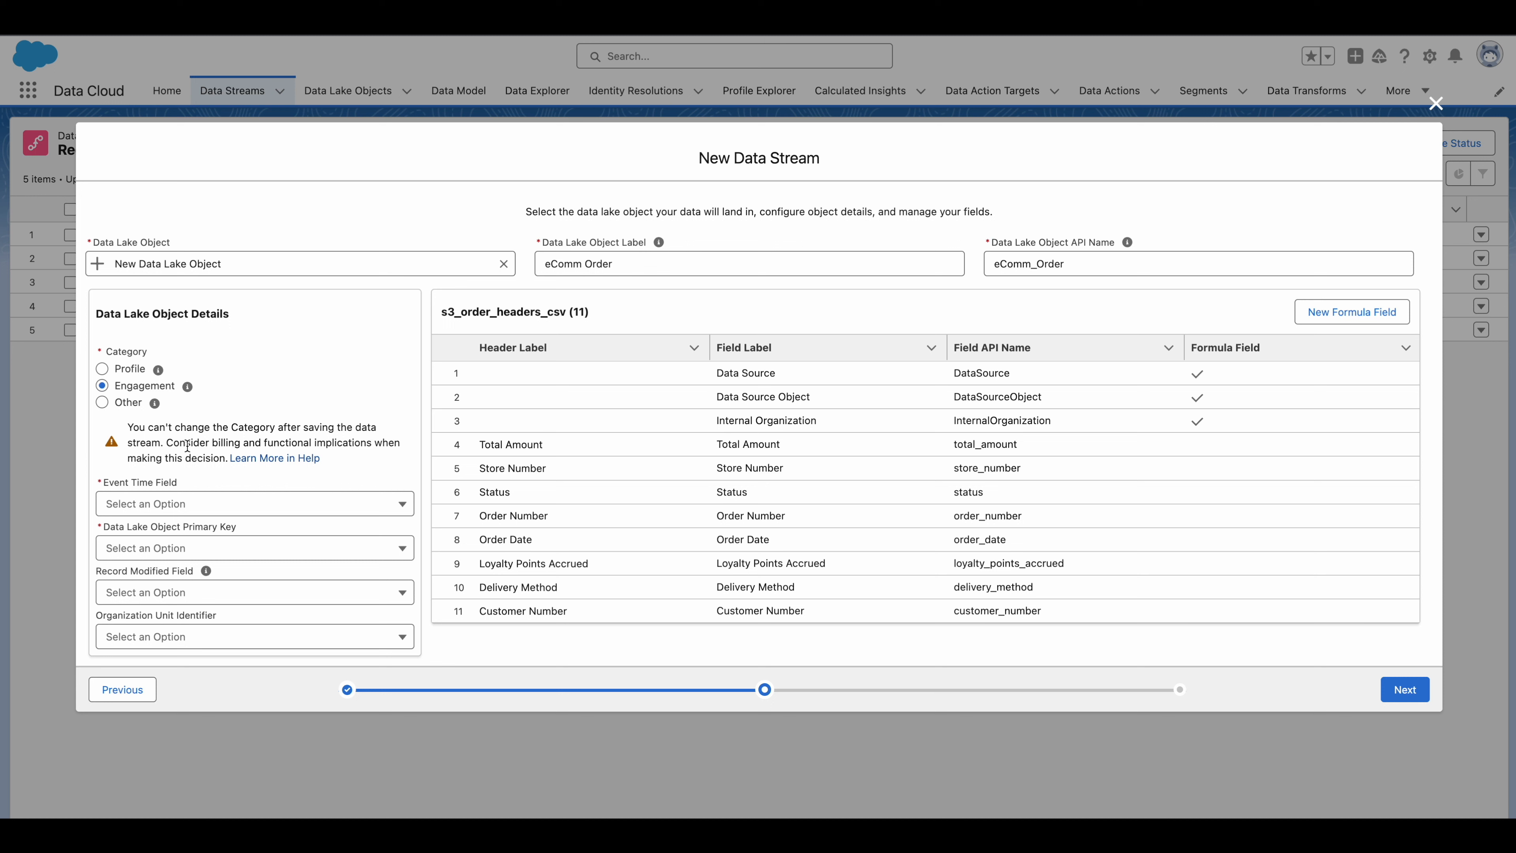
# Set the Event Time Field to Order Date and the Data Lake Object Primary Key to Order Number.
pyautogui.click(203, 505)
pyautogui.click(173, 564)
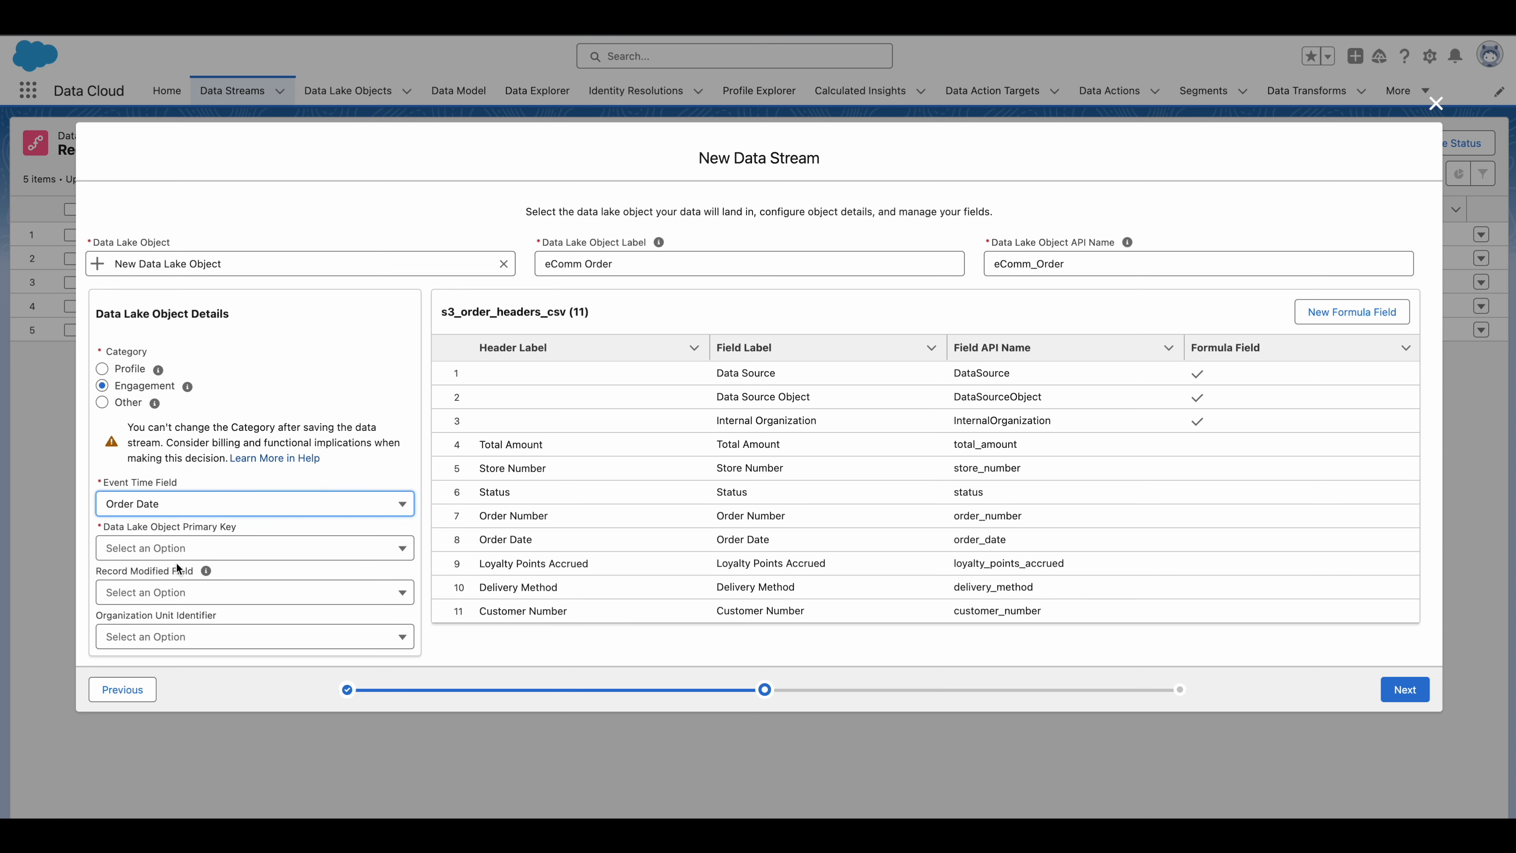
pyautogui.click(178, 547)
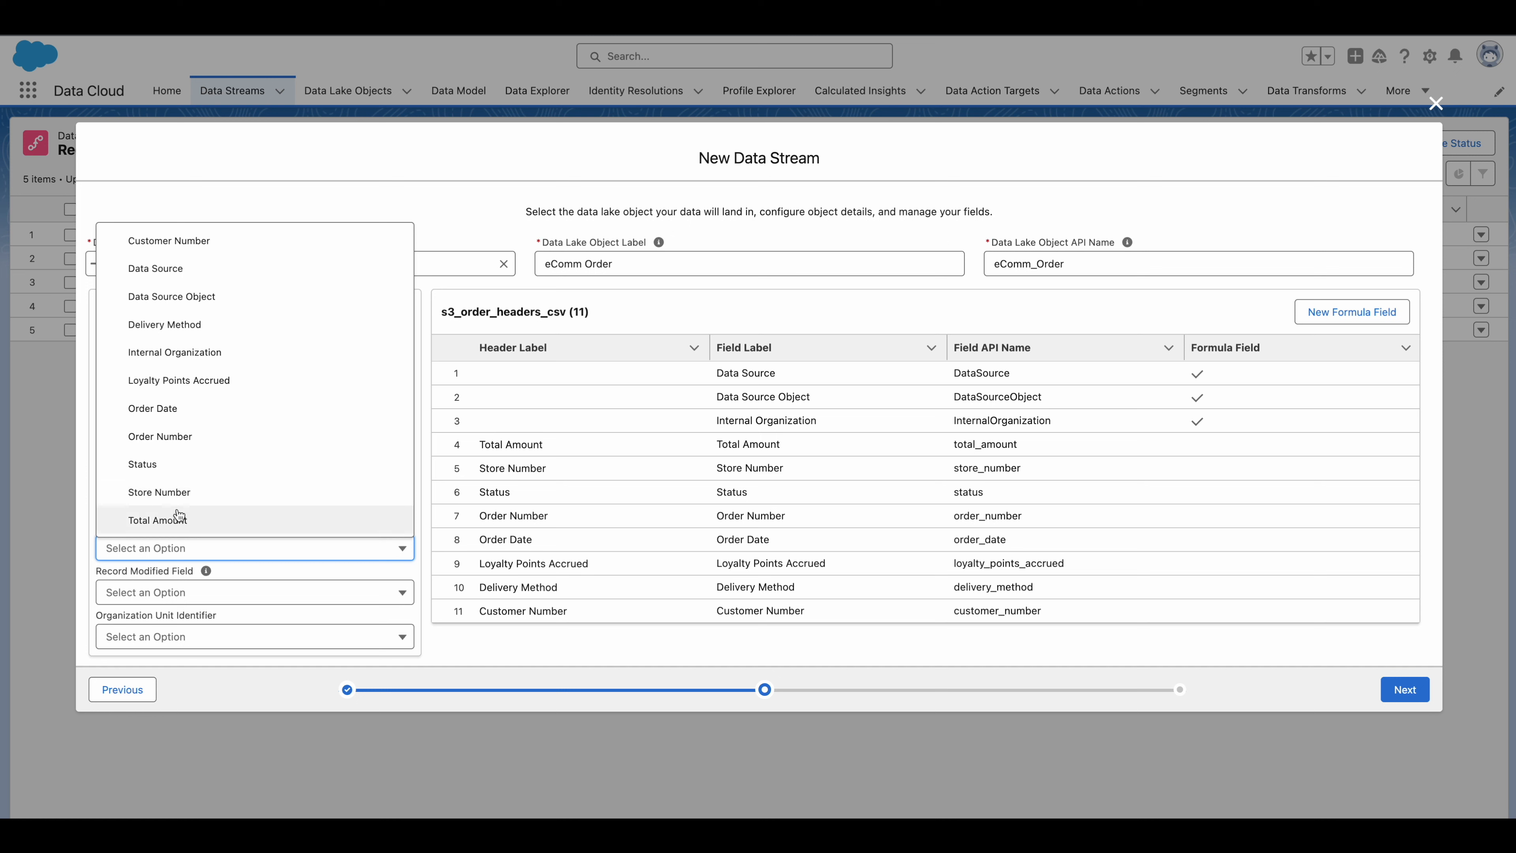
pyautogui.click(199, 433)
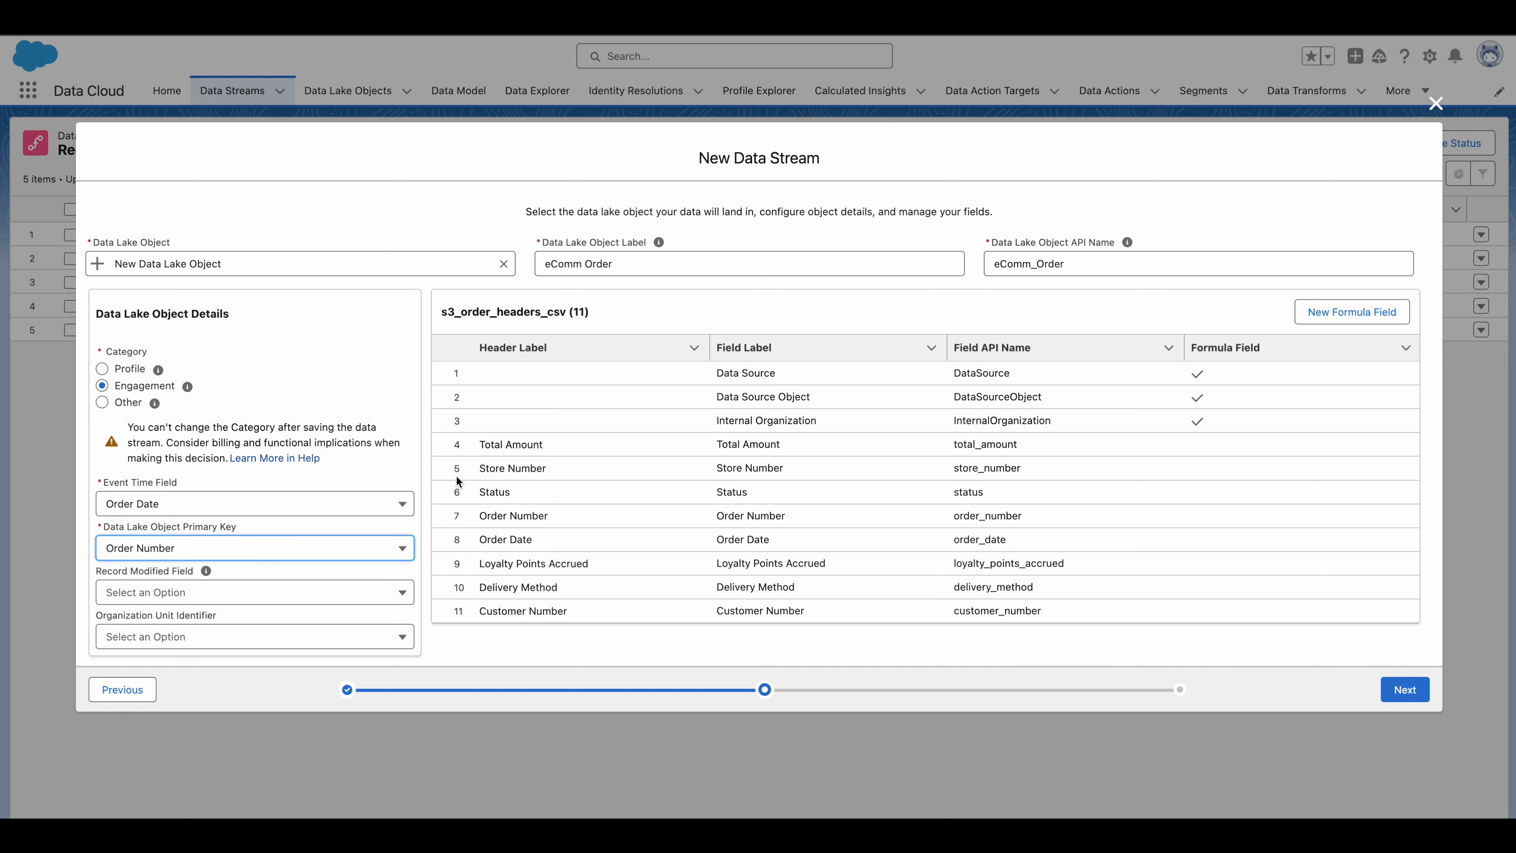
pyautogui.click(418, 474)
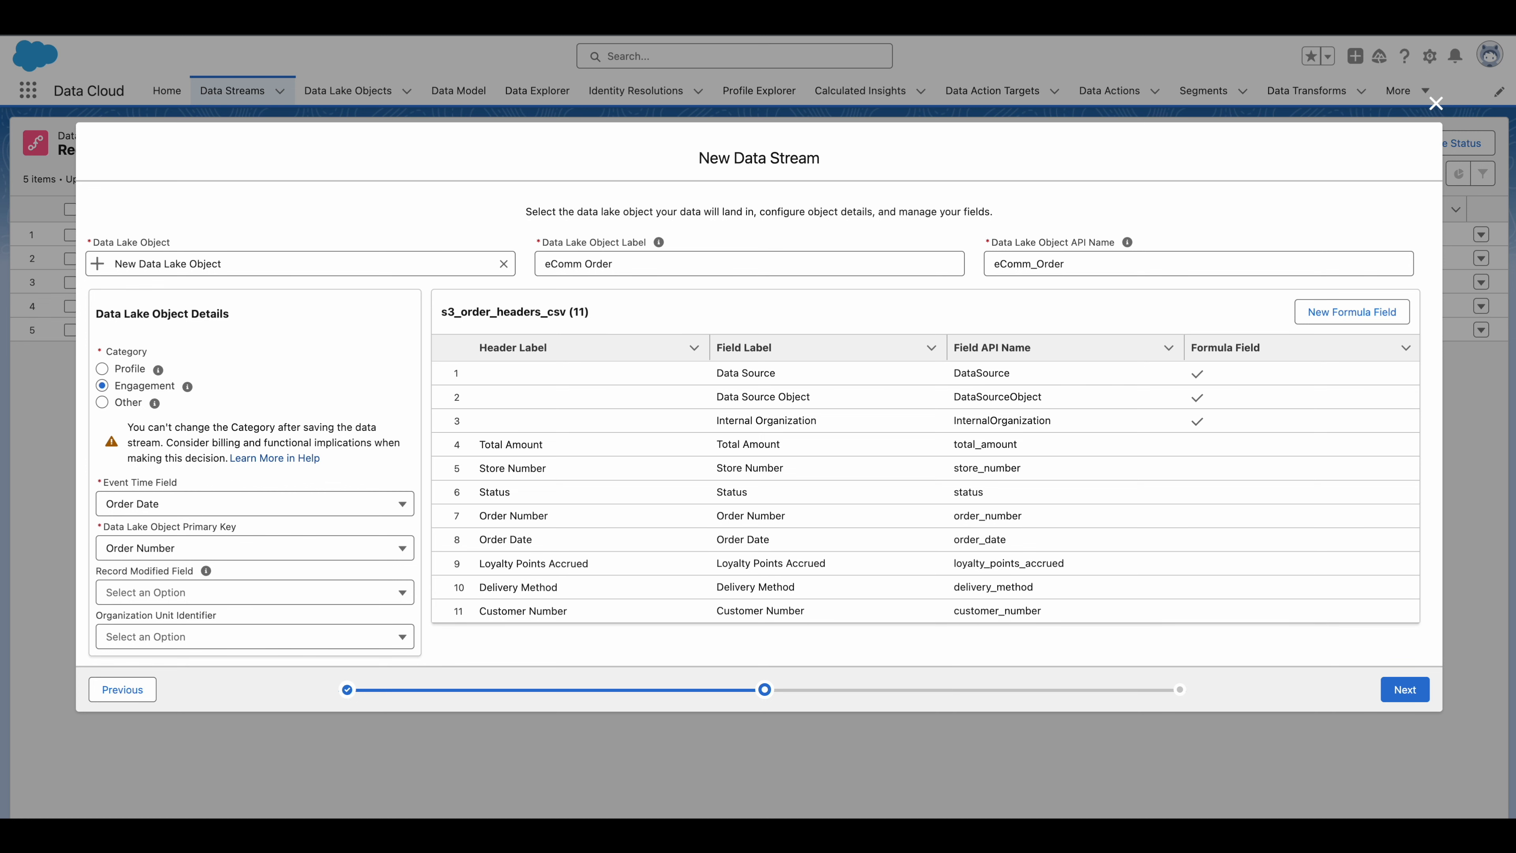
pyautogui.click(1315, 307)
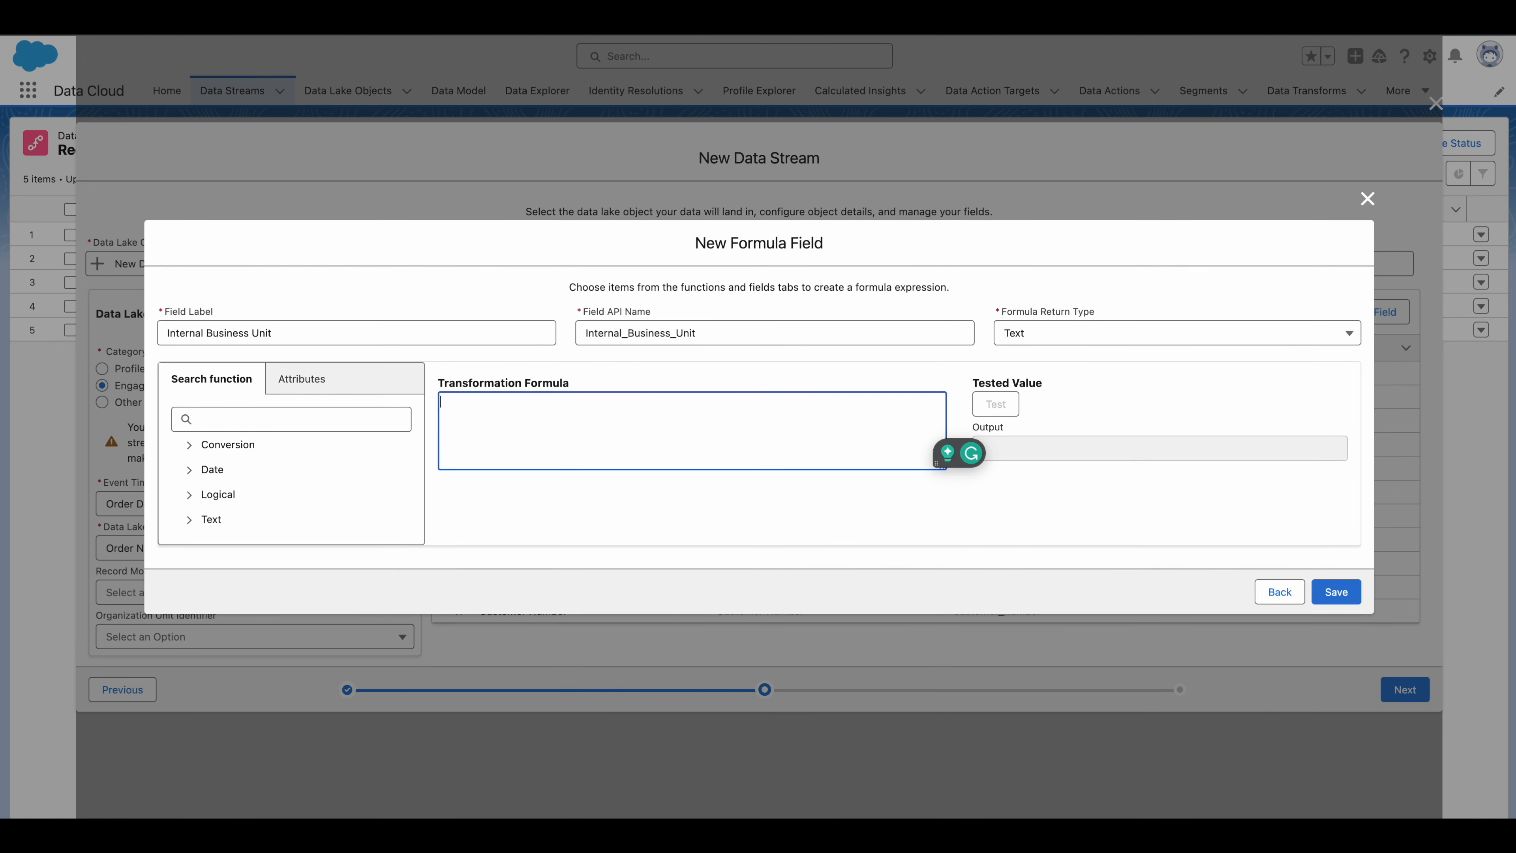
pyautogui.hotkey('ctrl', 'v')
pyautogui.moveTo(552, 387); pyautogui.dragTo(664, 386)
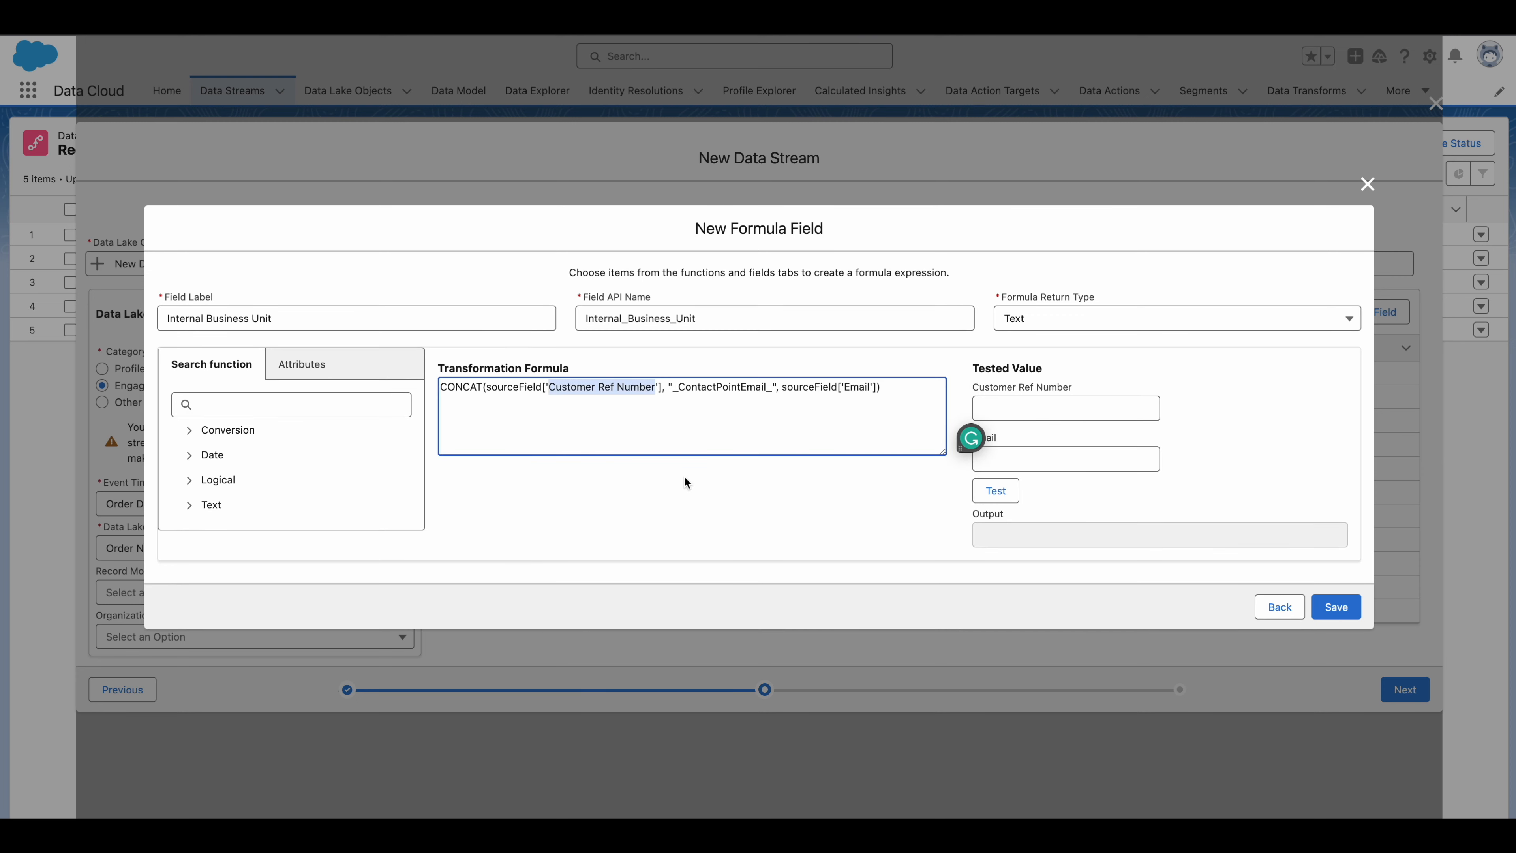
pyautogui.hotkey('ctrl', 'v')
pyautogui.click(971, 443)
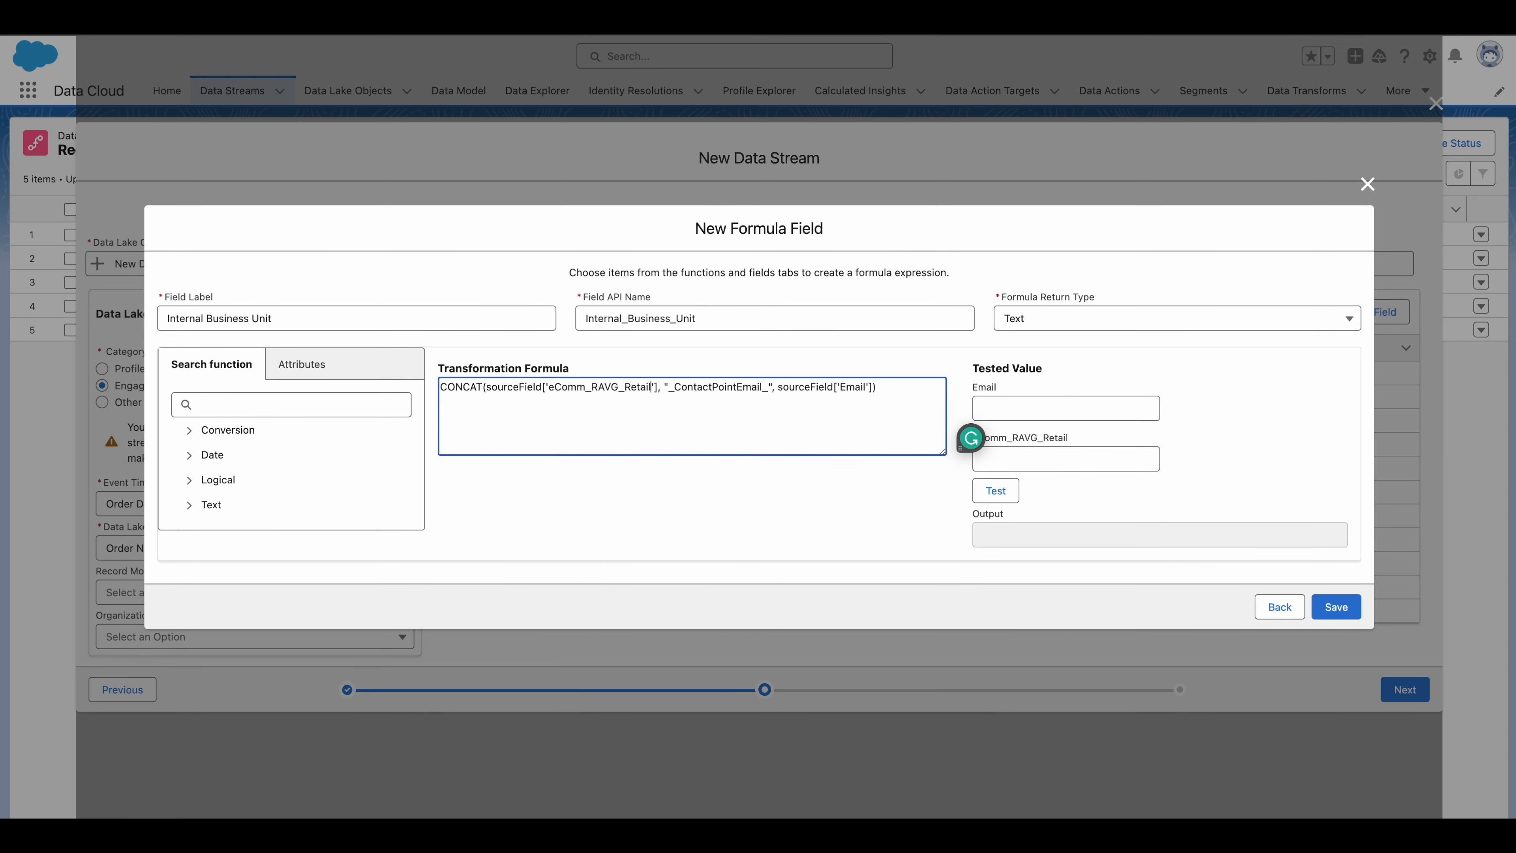
pyautogui.click(1279, 607)
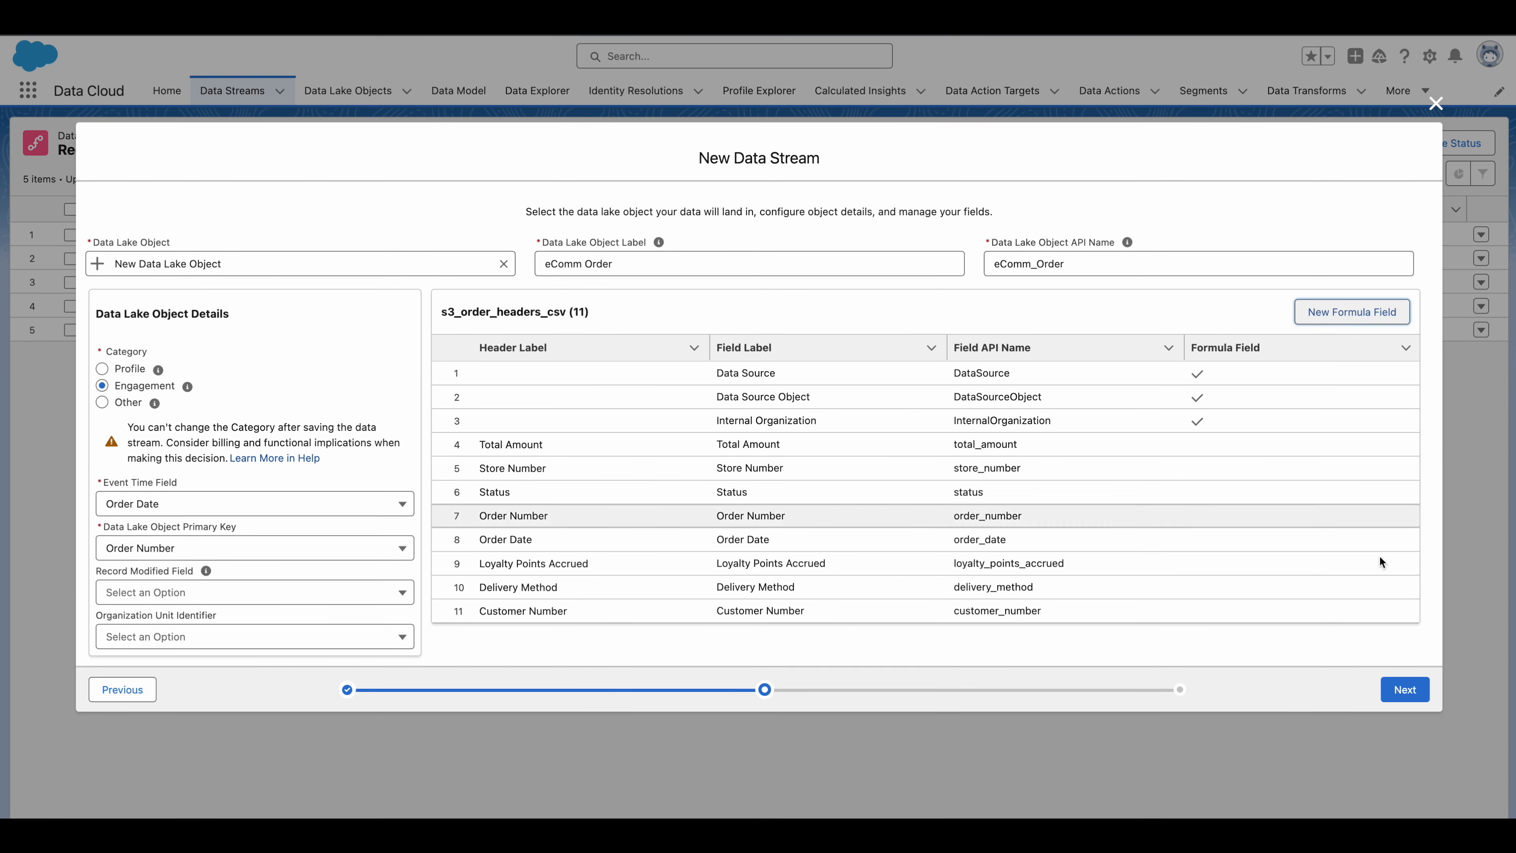
# Deploy the eComm Order data stream with the Upsert refresh mode and schedule frequency None.
pyautogui.click(1404, 692)
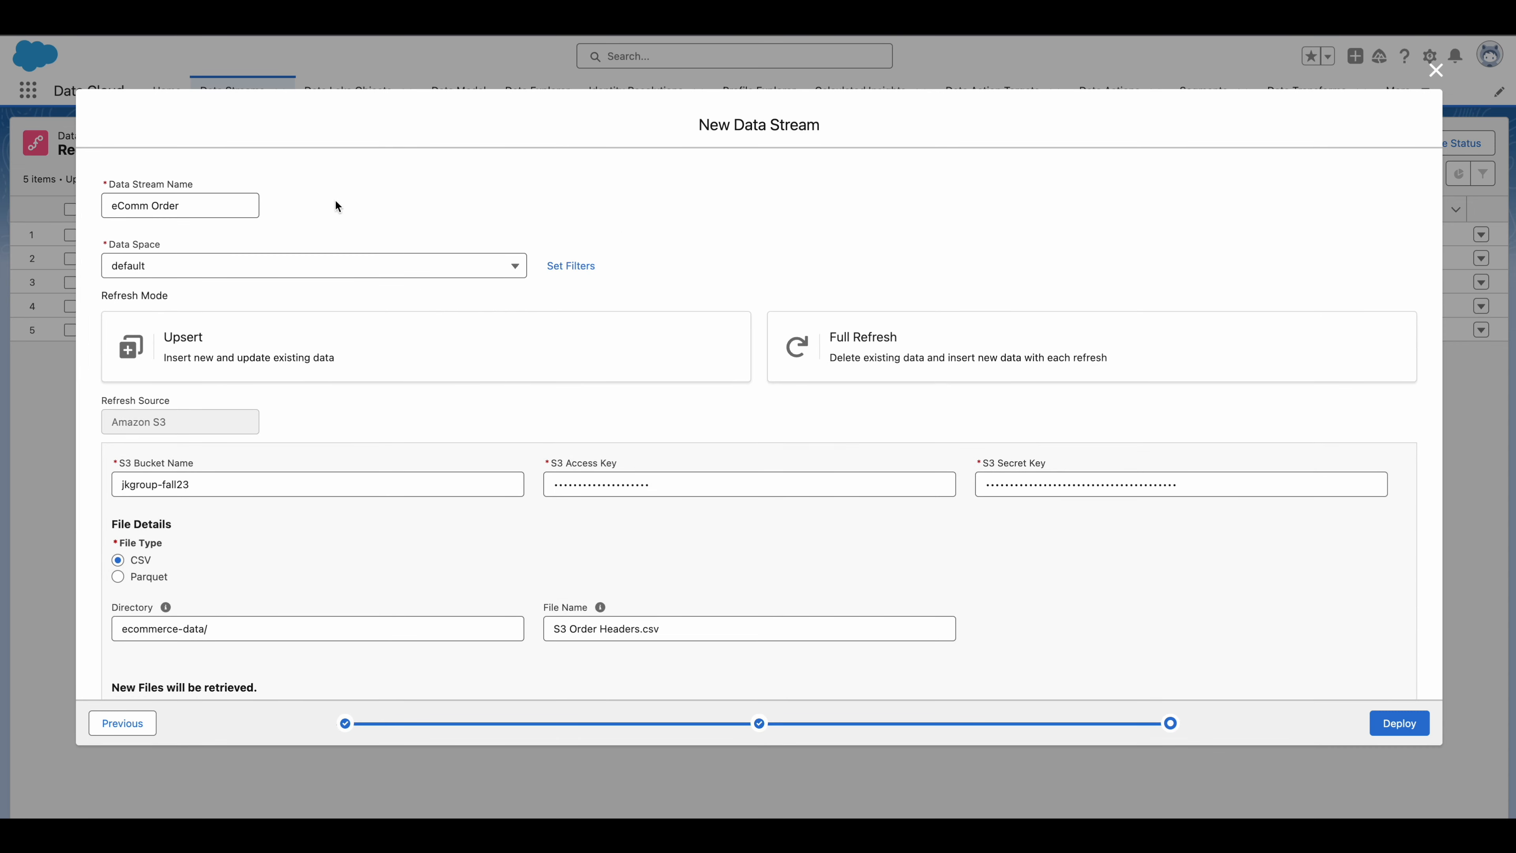
pyautogui.click(517, 343)
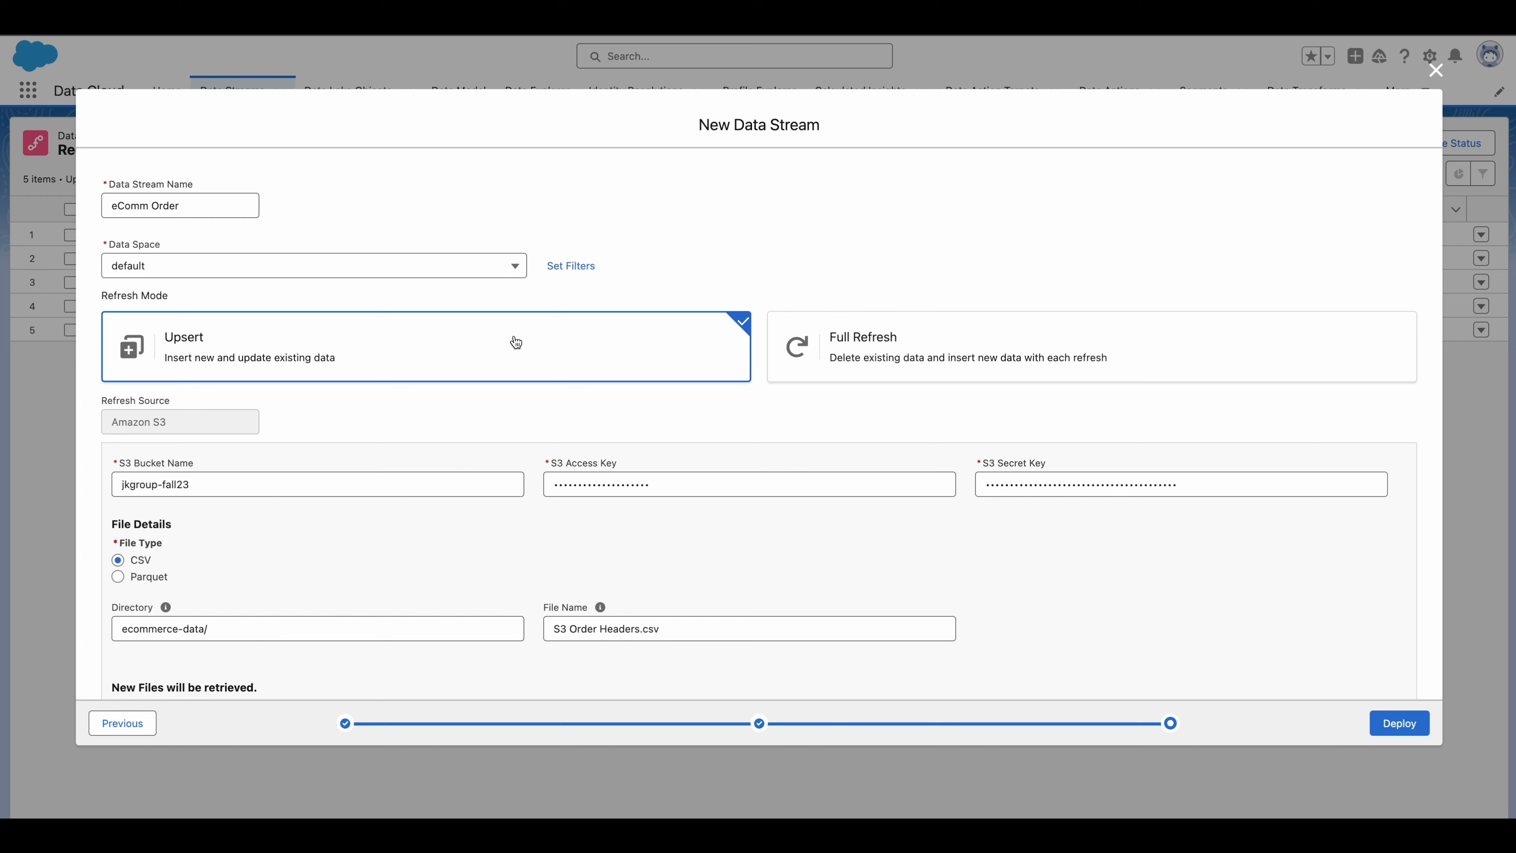
pyautogui.scroll(-5, 373, 589)
pyautogui.click(179, 617)
pyautogui.click(176, 645)
pyautogui.click(545, 499)
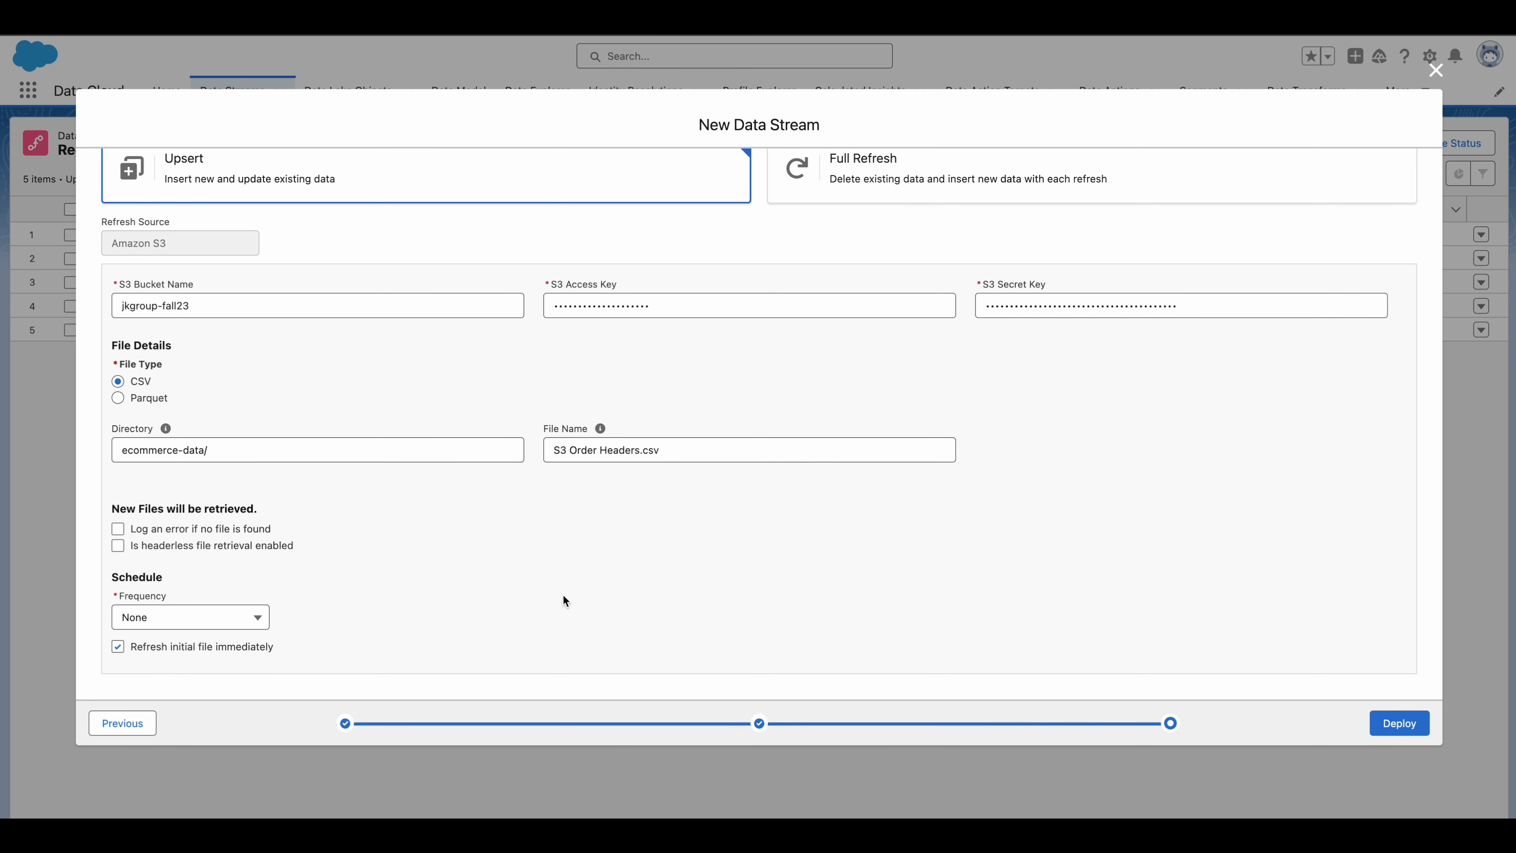
pyautogui.click(1411, 727)
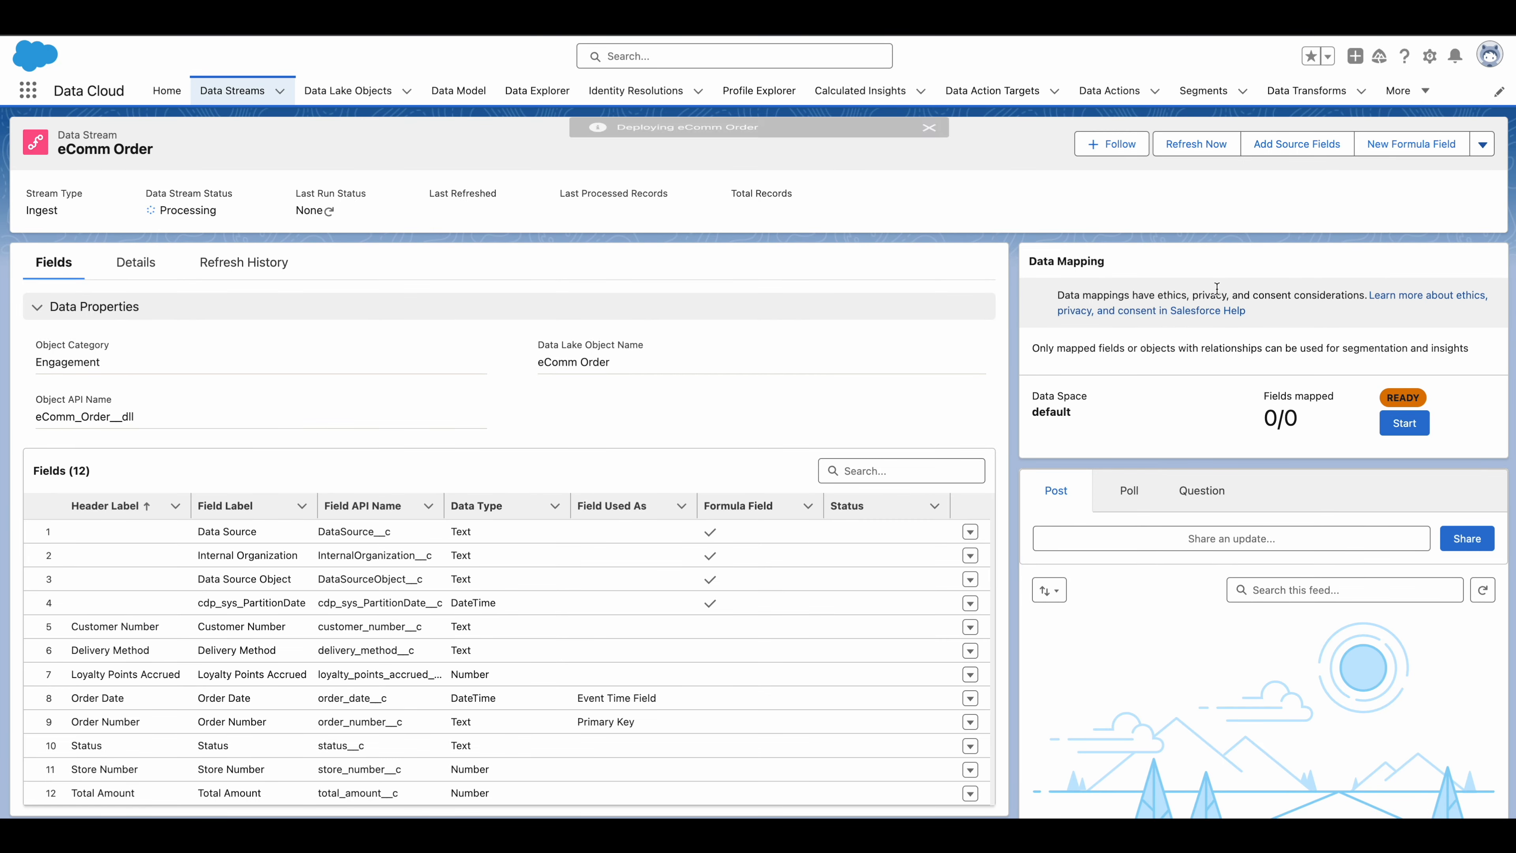
# Review the eComm Order data stream's refresh history, details and fields.
pyautogui.moveTo(64, 153); pyautogui.dragTo(212, 156)
pyautogui.click(222, 265)
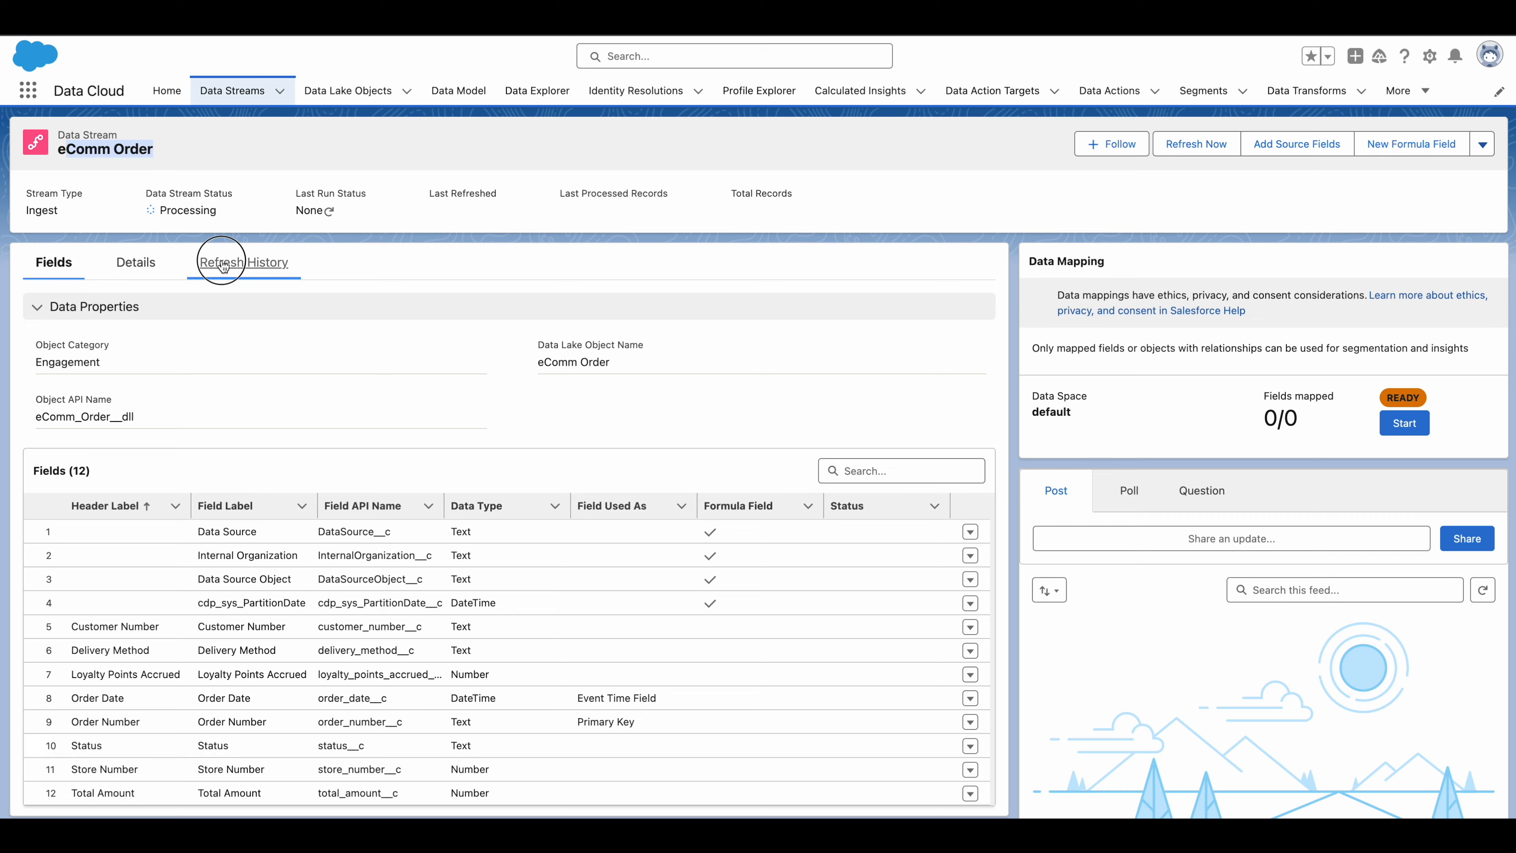
pyautogui.click(135, 264)
pyautogui.click(51, 269)
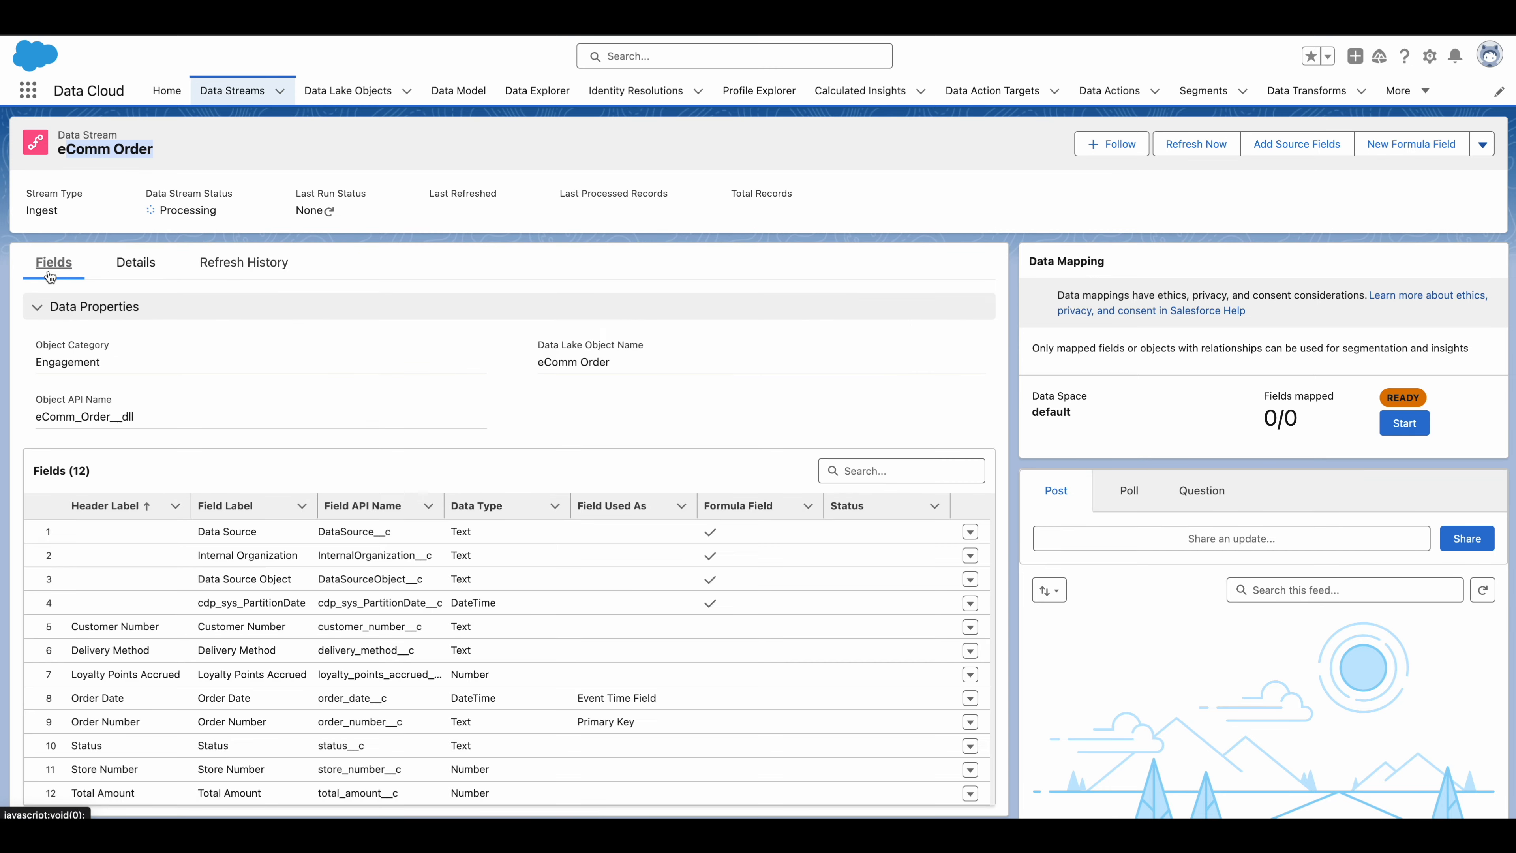
pyautogui.scroll(-5, 216, 667)
pyautogui.hscroll(-5, 216, 667)
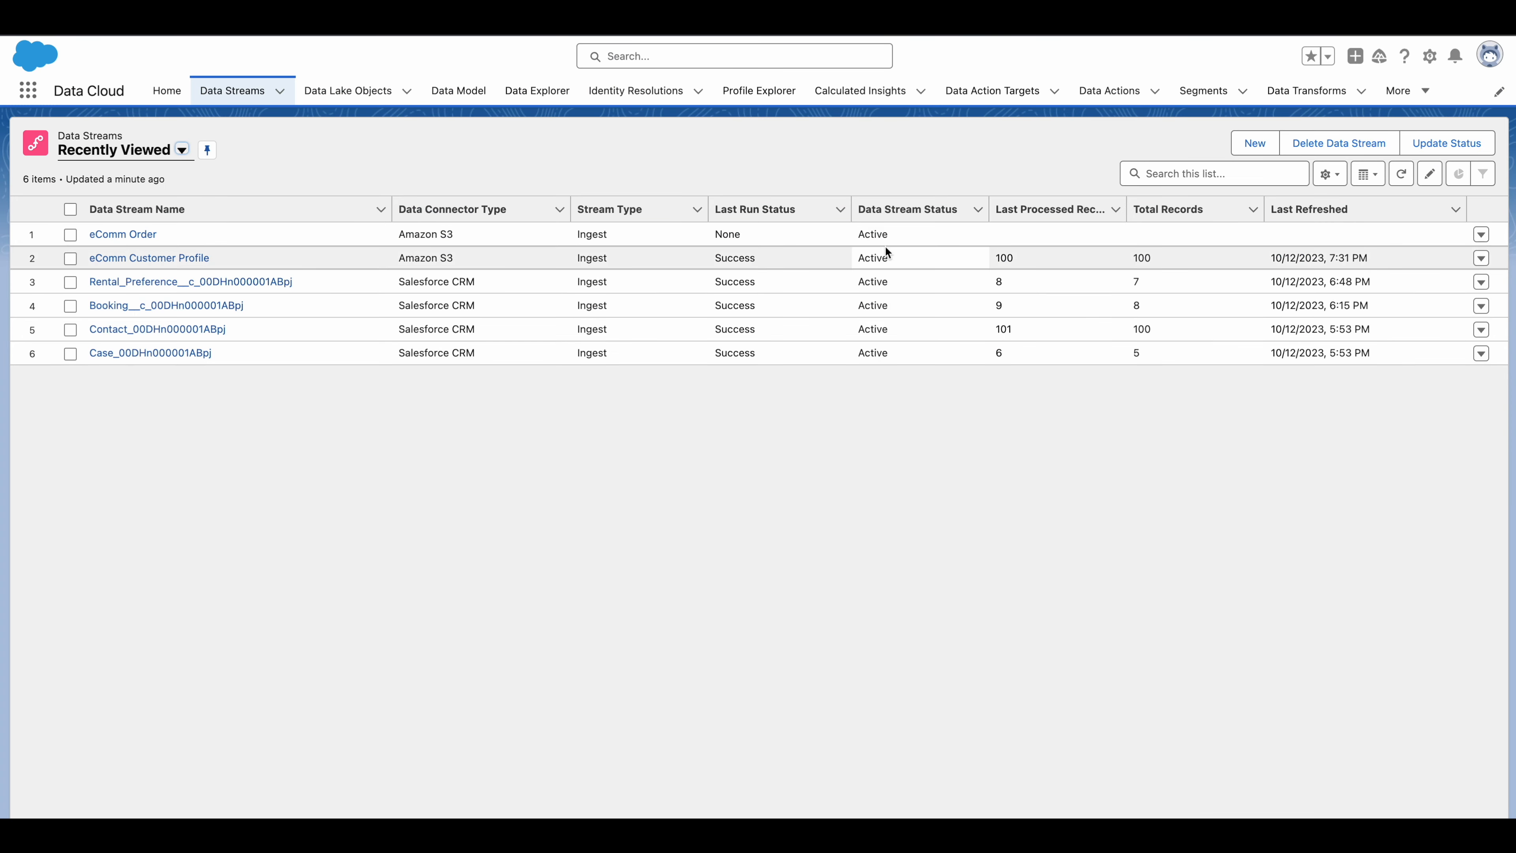
# Start a new data stream from the data streams list with Amazon S3 as the source.
pyautogui.click(210, 91)
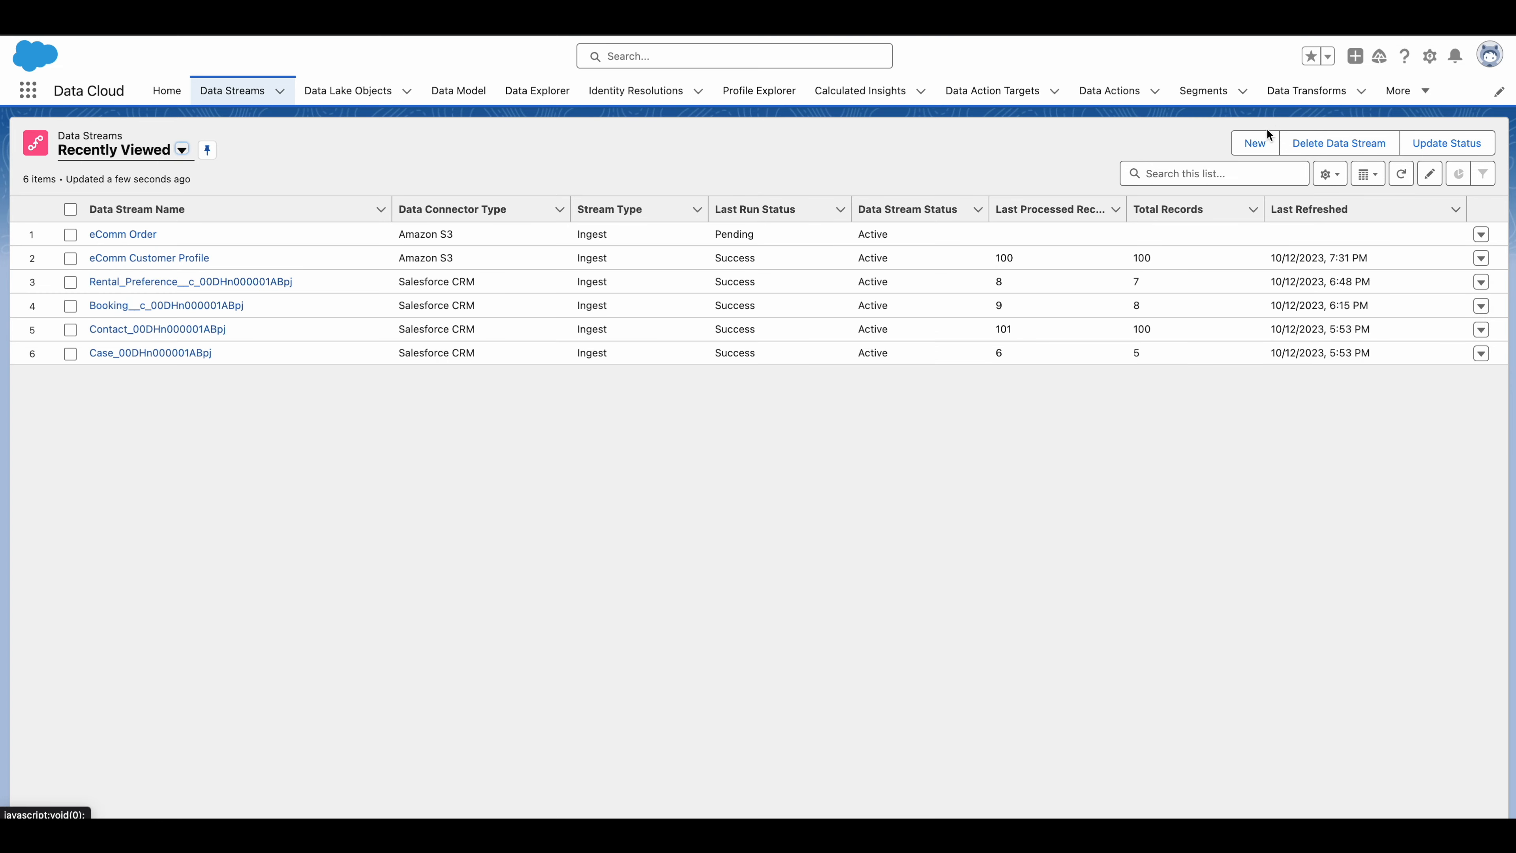
pyautogui.click(1255, 142)
pyautogui.click(288, 470)
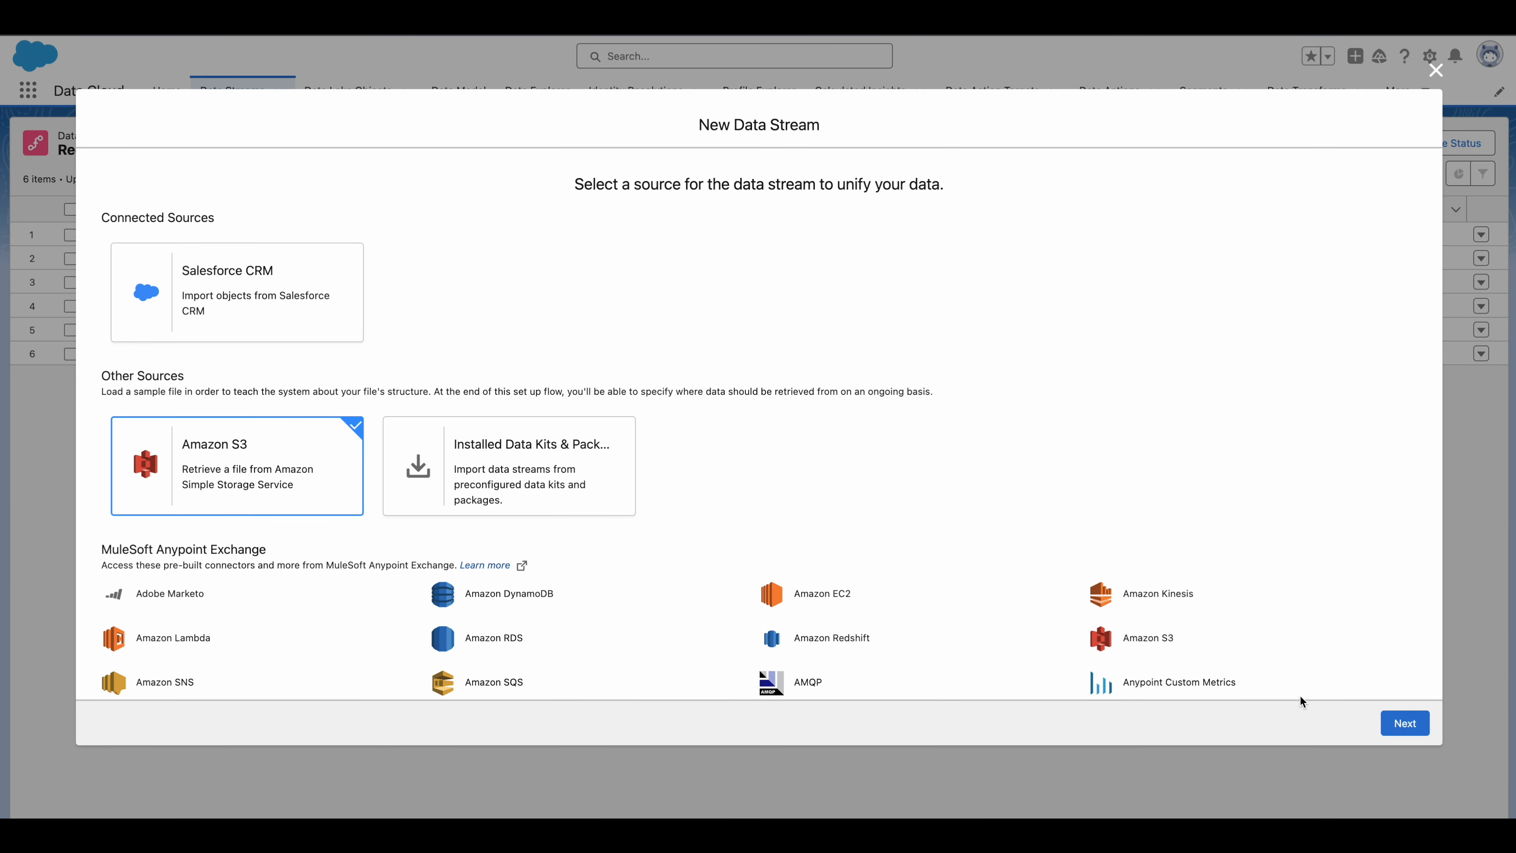
pyautogui.click(1381, 723)
# Configure the S3 source with bucket jkgroup-fall23, the access and secret keys, directory ecommerce-data/, file S3 Order Line Items.csv and source S3_eCommerce_RAVG_Retail.
pyautogui.click(298, 330)
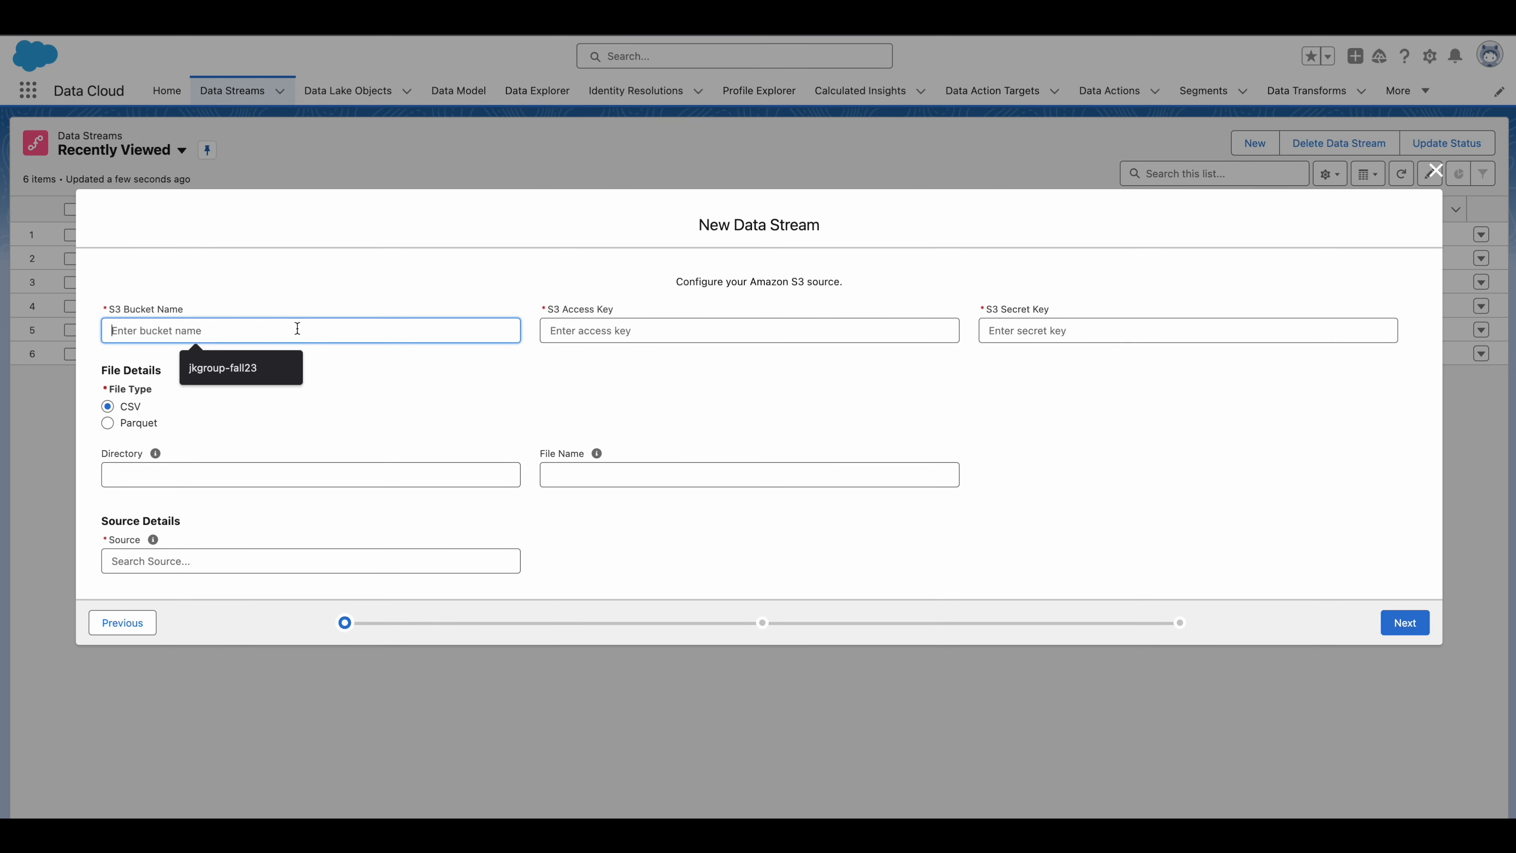
pyautogui.click(242, 366)
pyautogui.click(602, 330)
pyautogui.press('super+v')
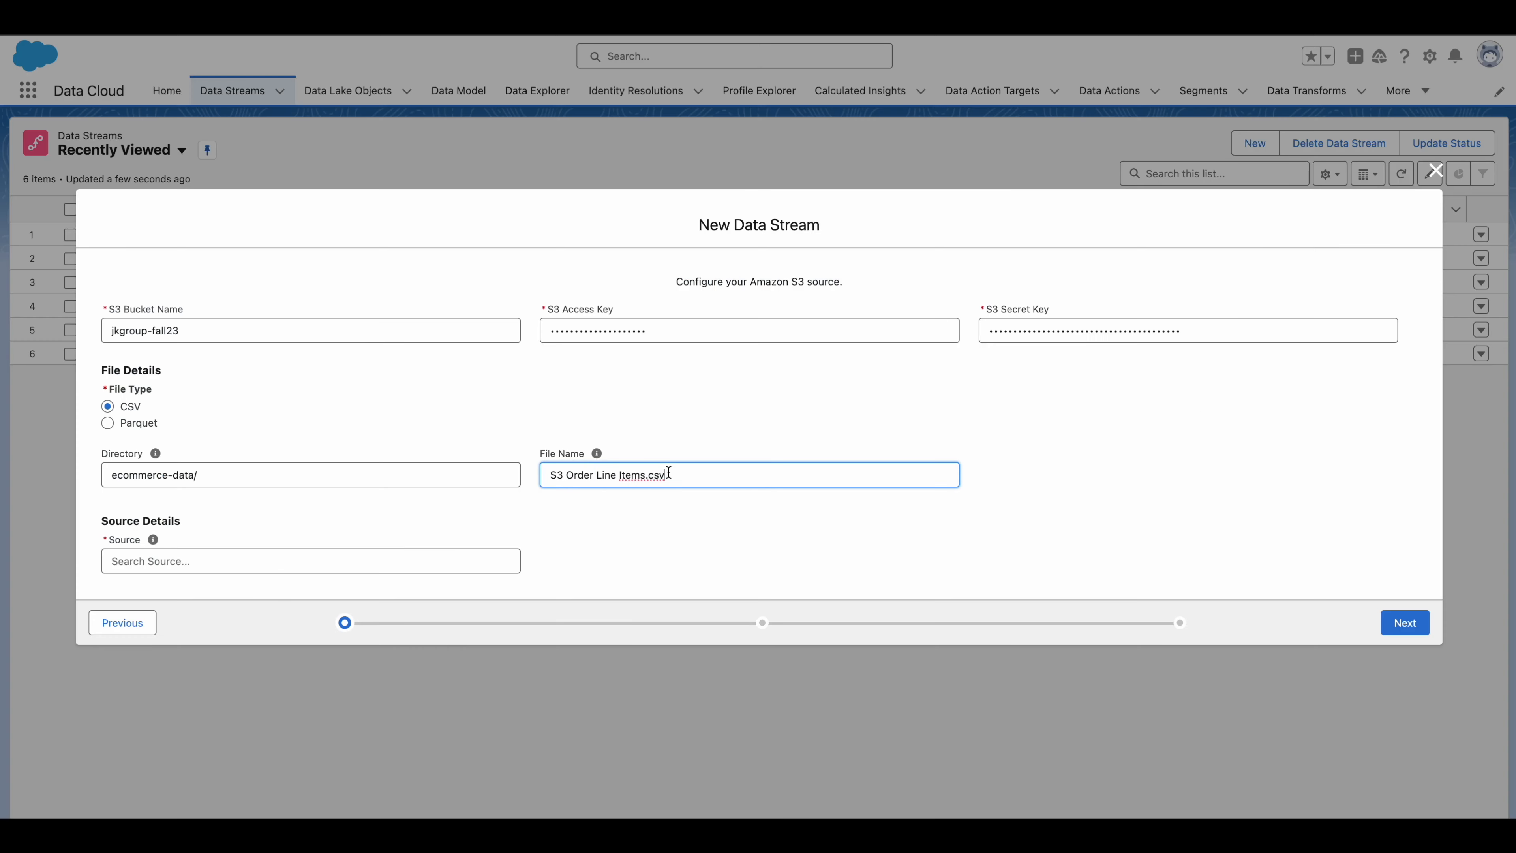
pyautogui.click(310, 560)
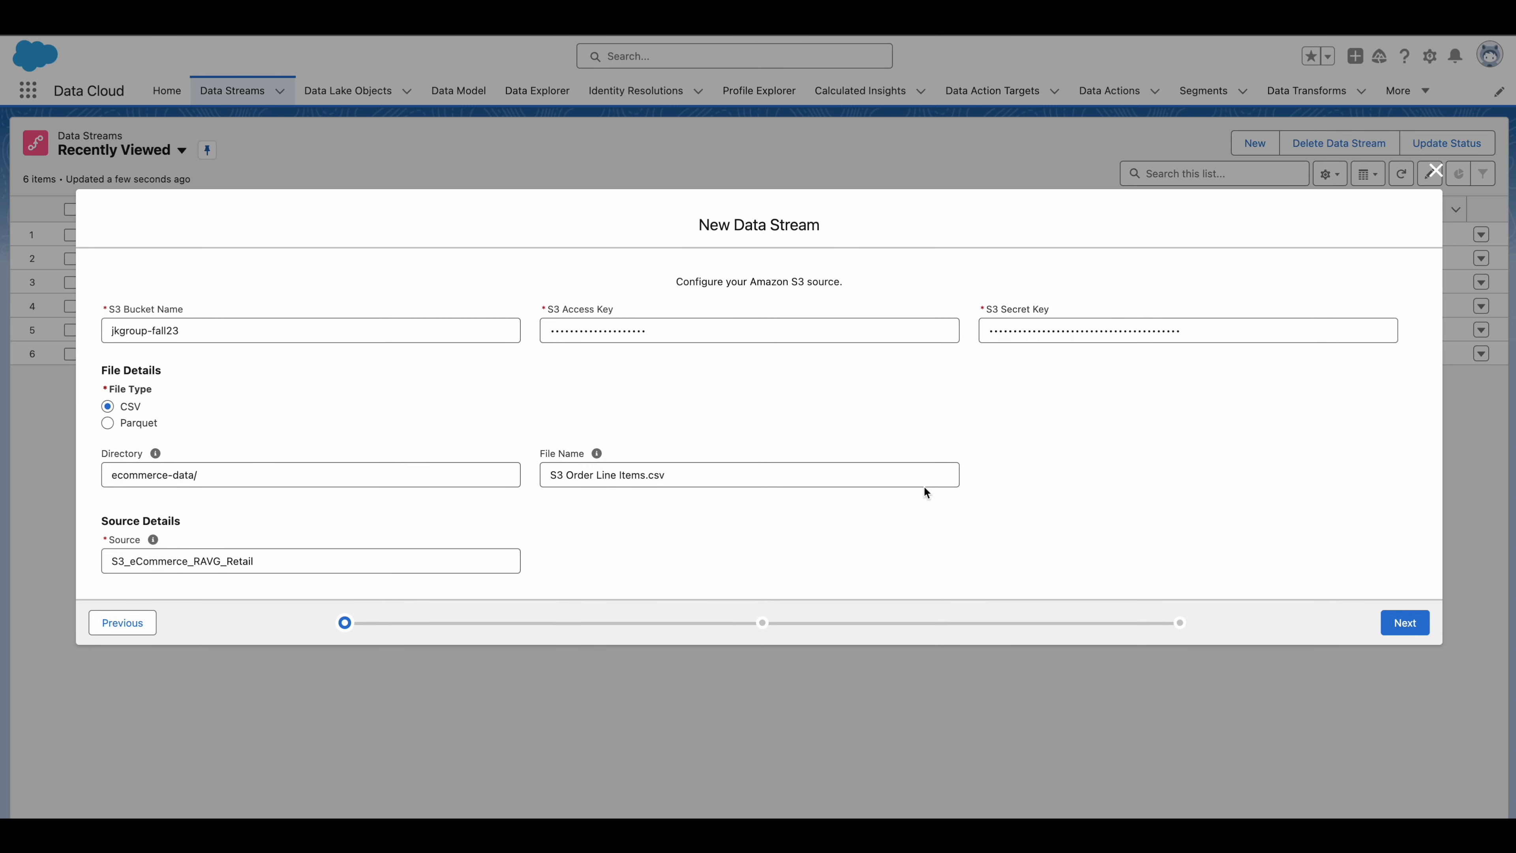
pyautogui.click(1415, 622)
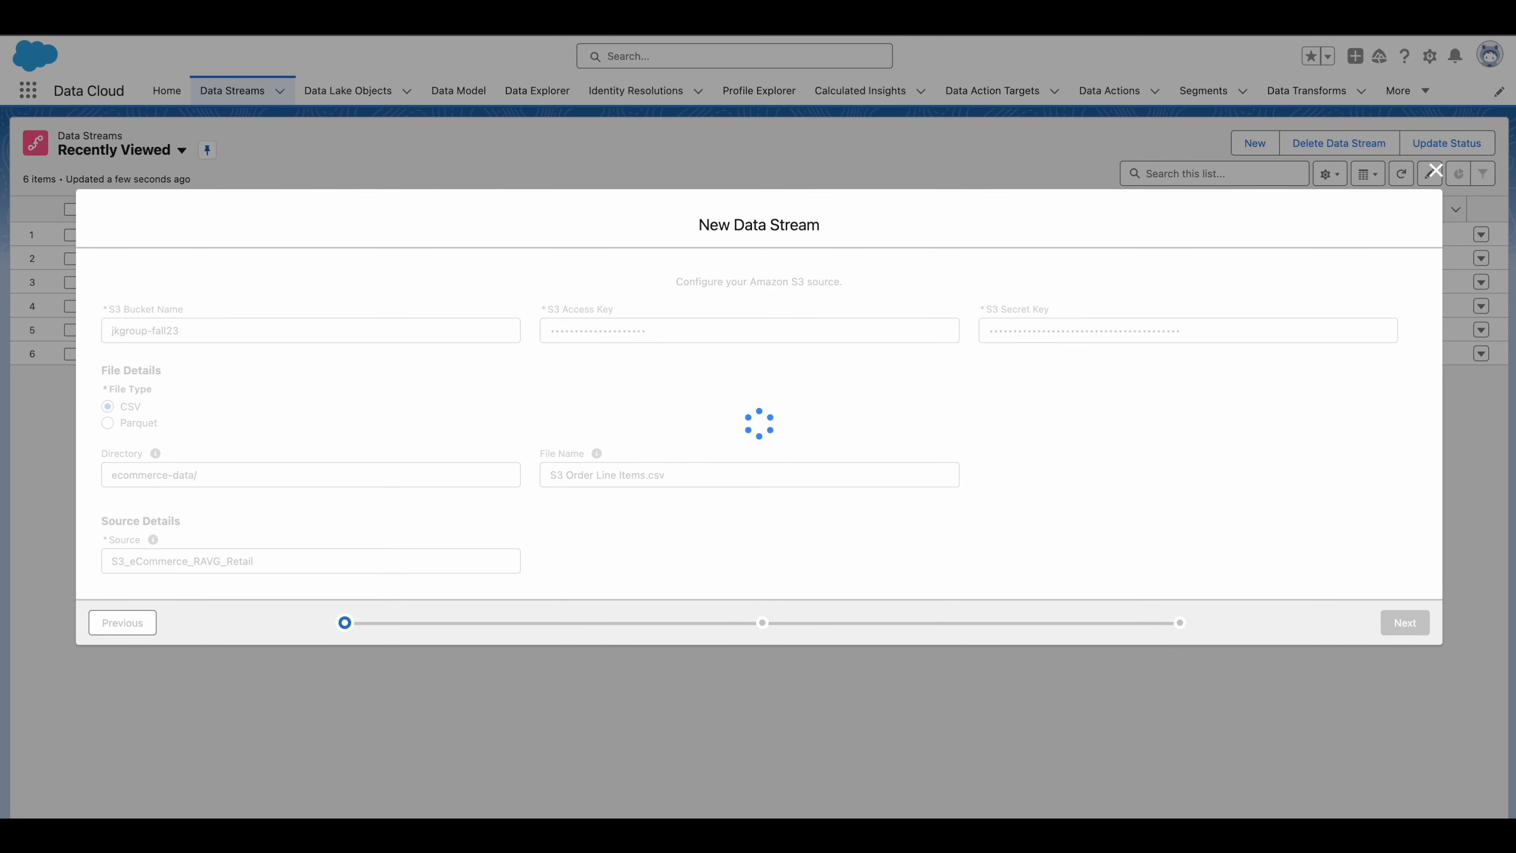
# Choose a new data lake object, label it eComm Line Item and set its category to Other.
pyautogui.click(292, 416)
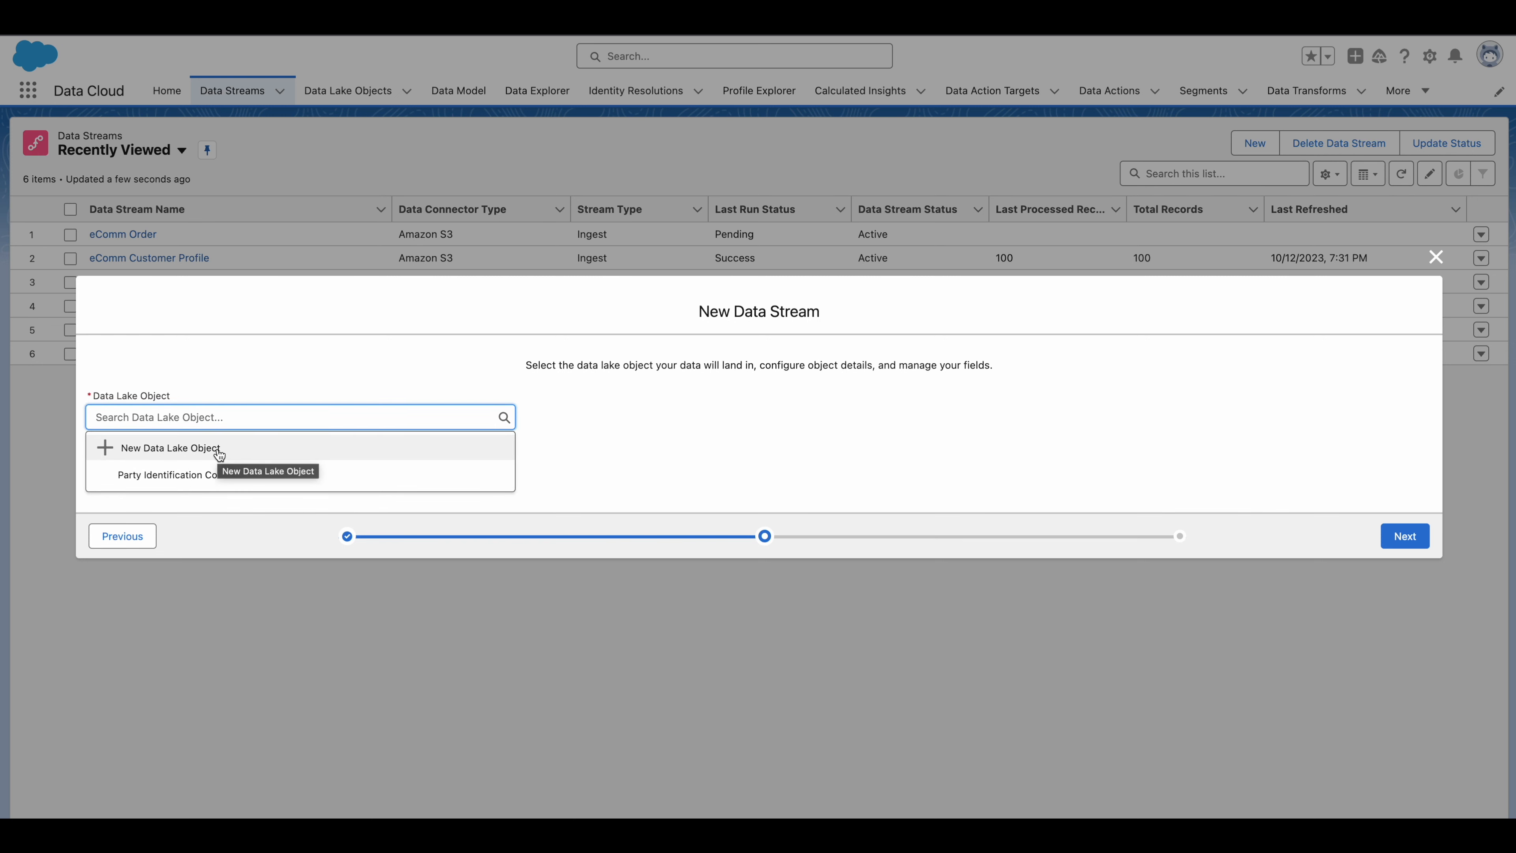
pyautogui.click(220, 454)
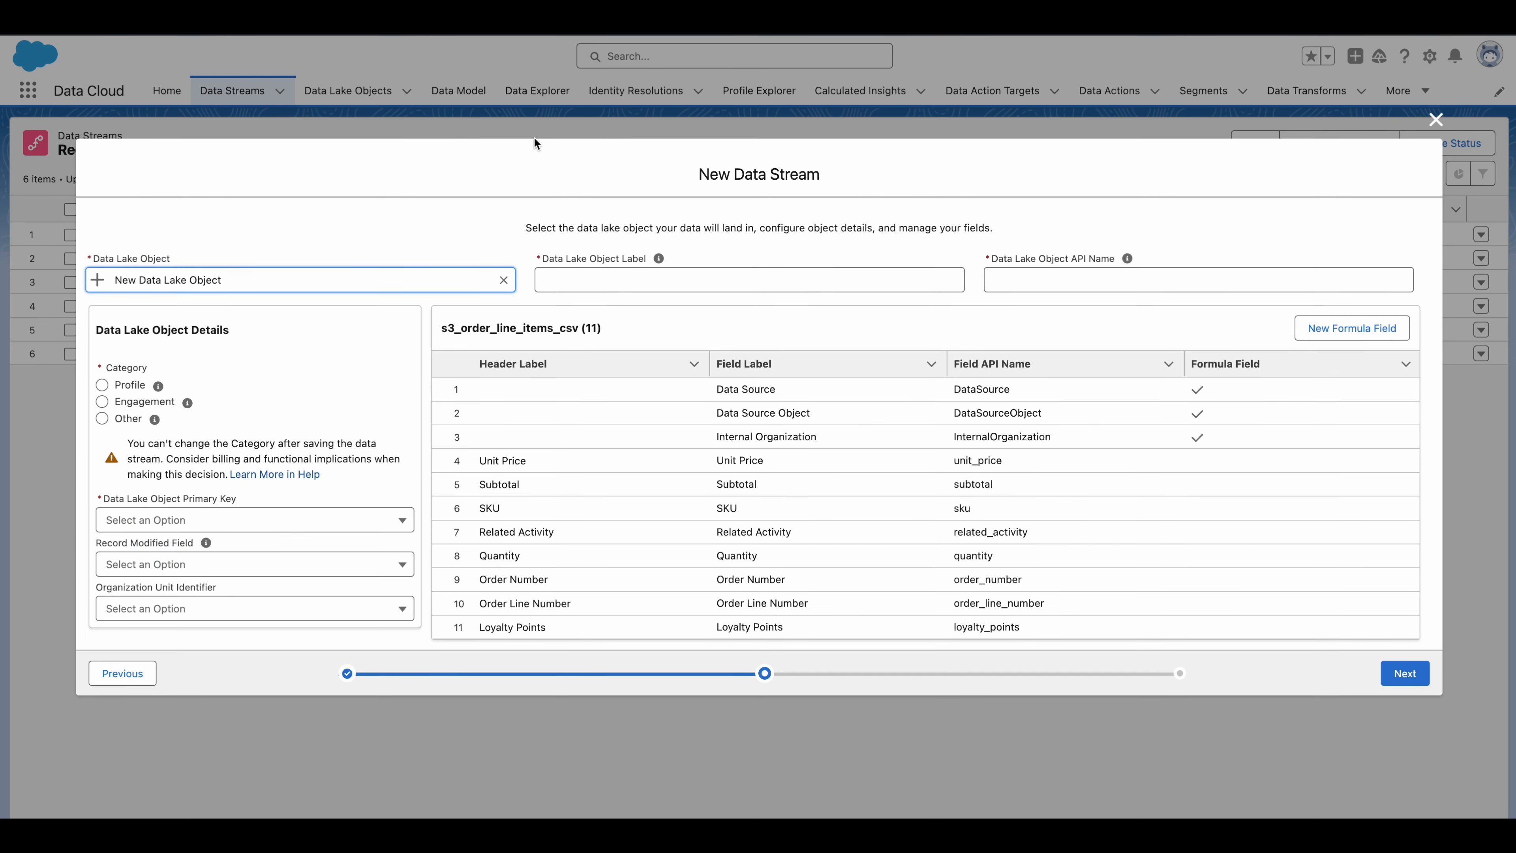
pyautogui.click(650, 279)
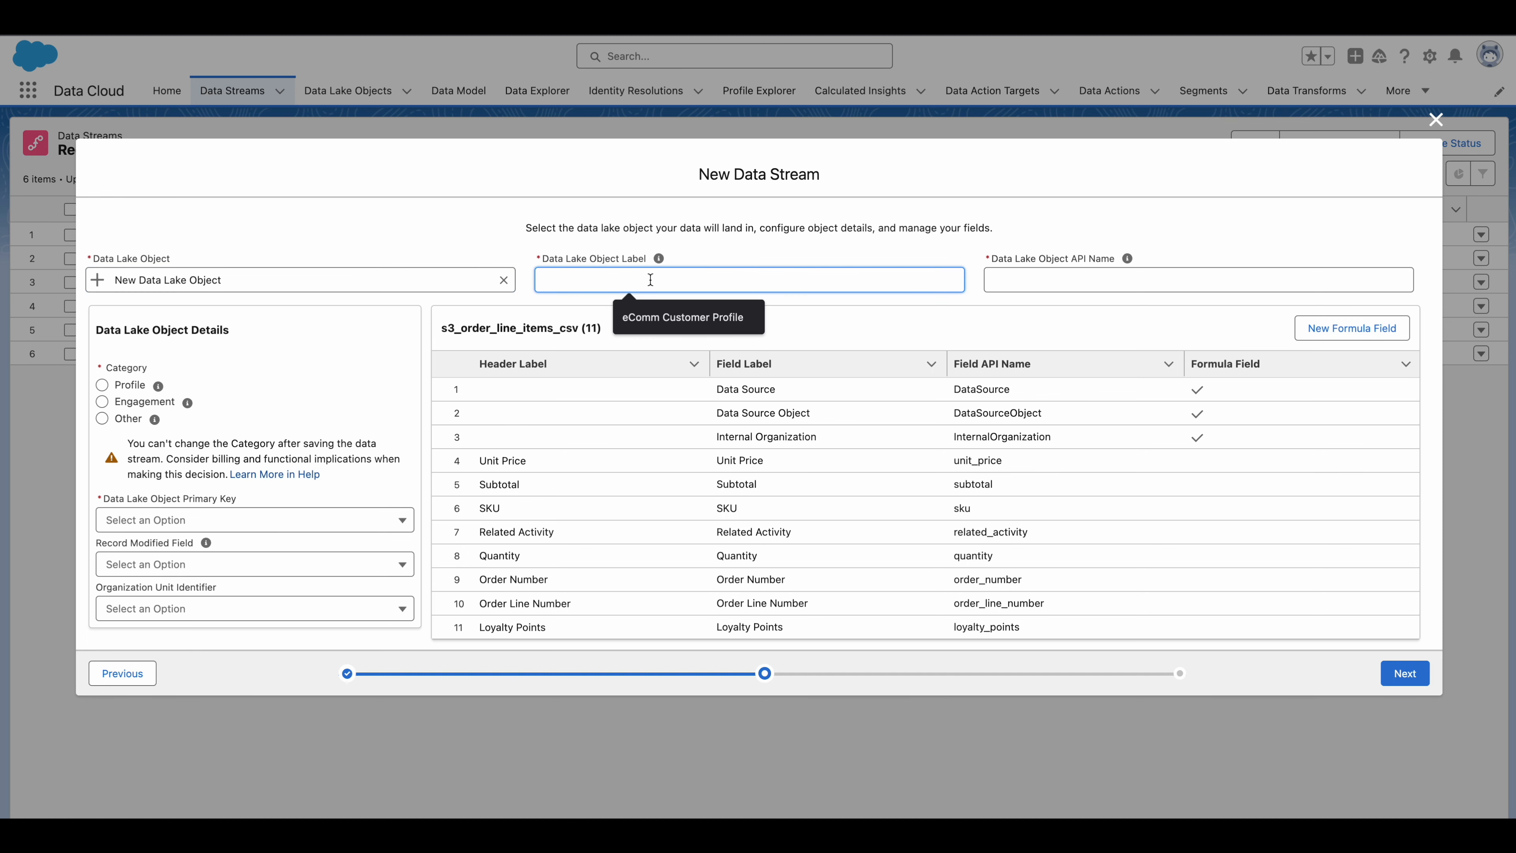
pyautogui.write('eComm Line Item')
pyautogui.click(753, 321)
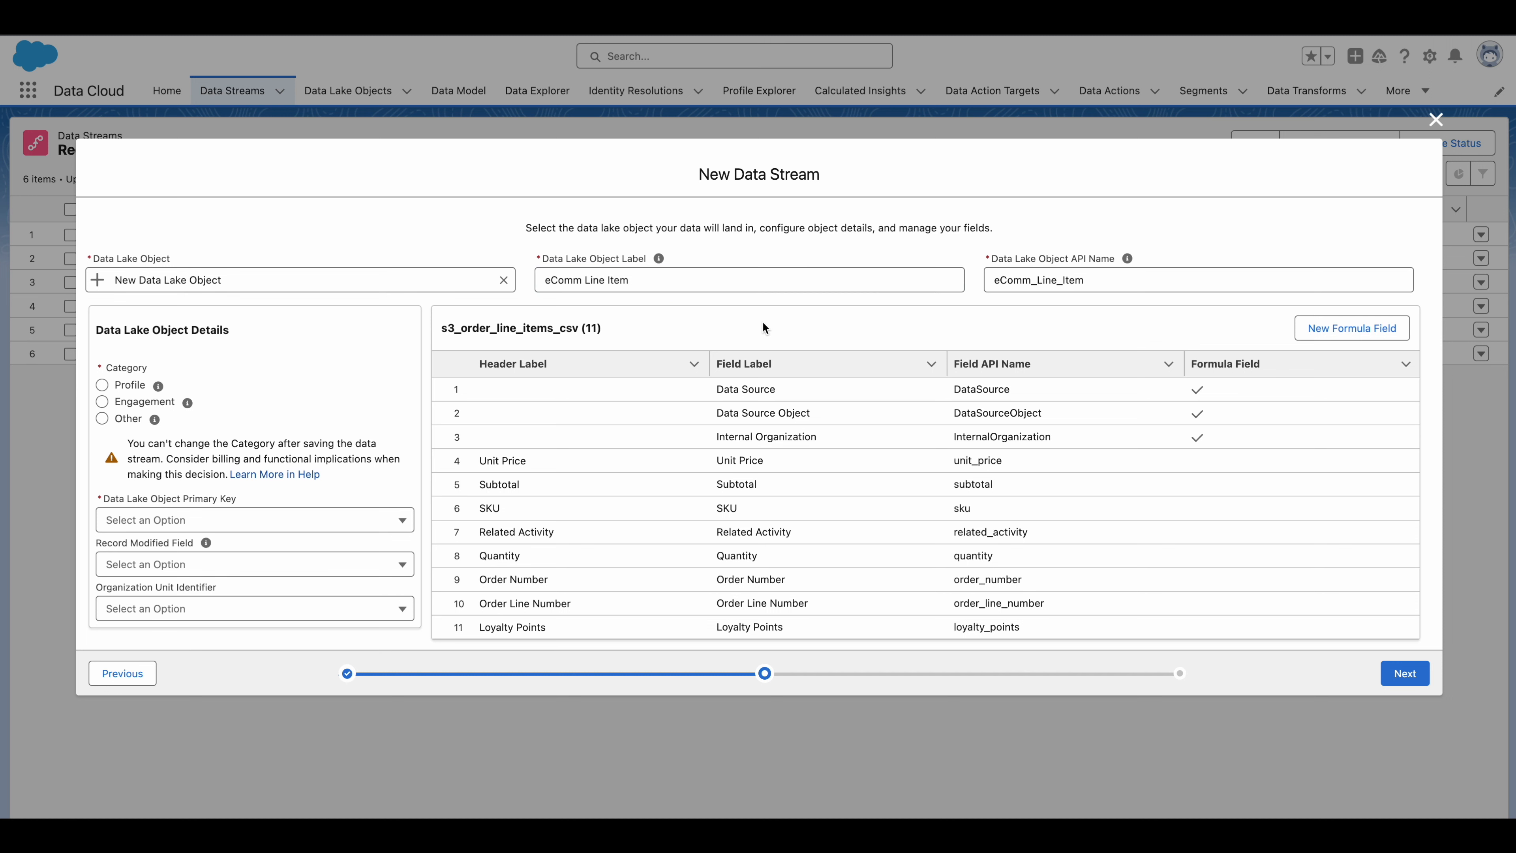
pyautogui.click(103, 418)
# Change the data type of the SKU field to Text.
pyautogui.hscroll(5, 1028, 504)
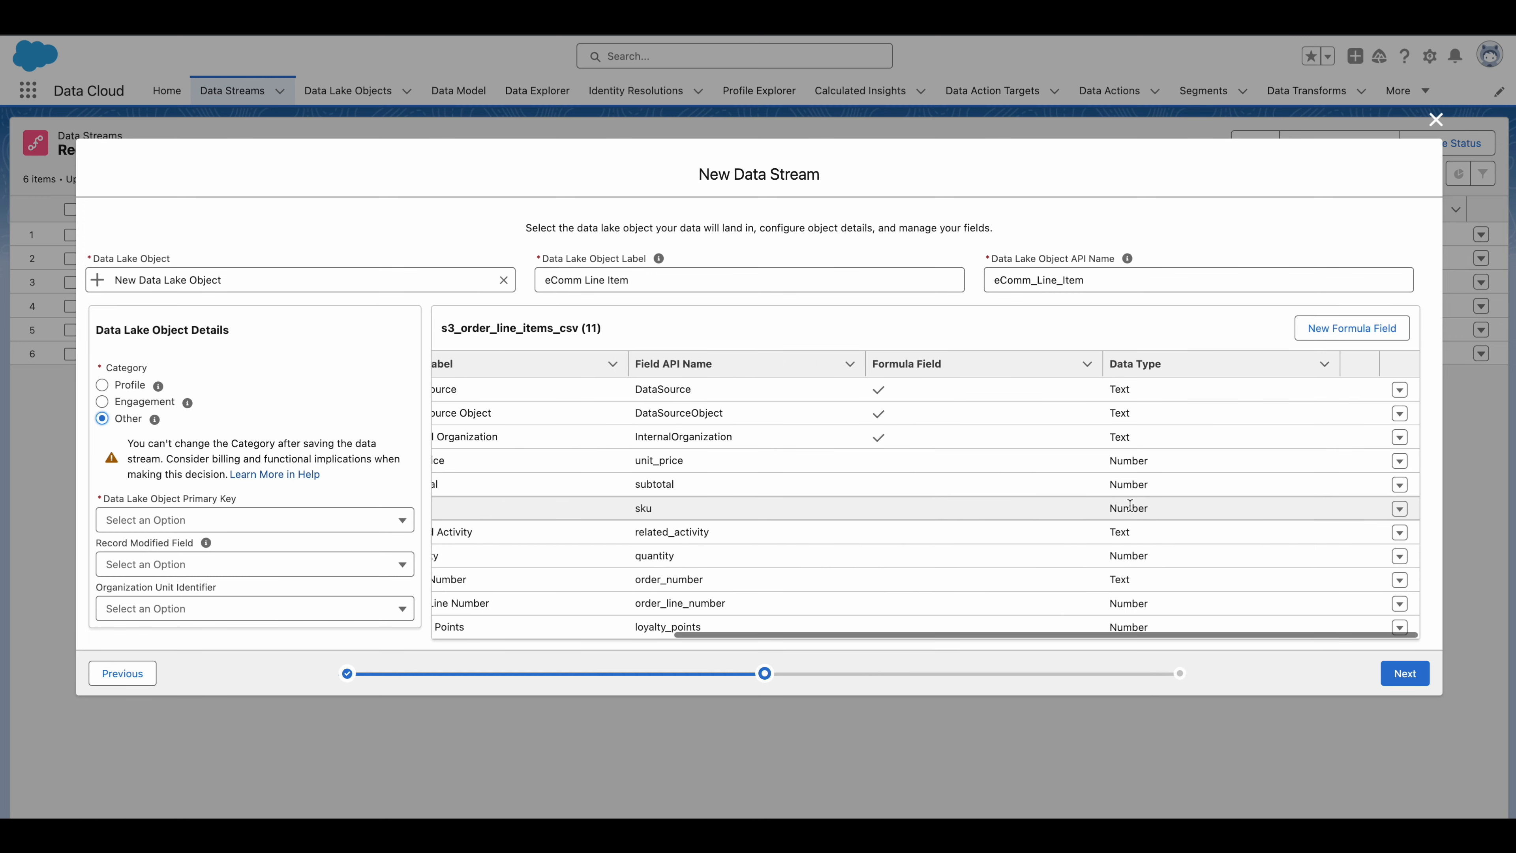
pyautogui.click(1143, 510)
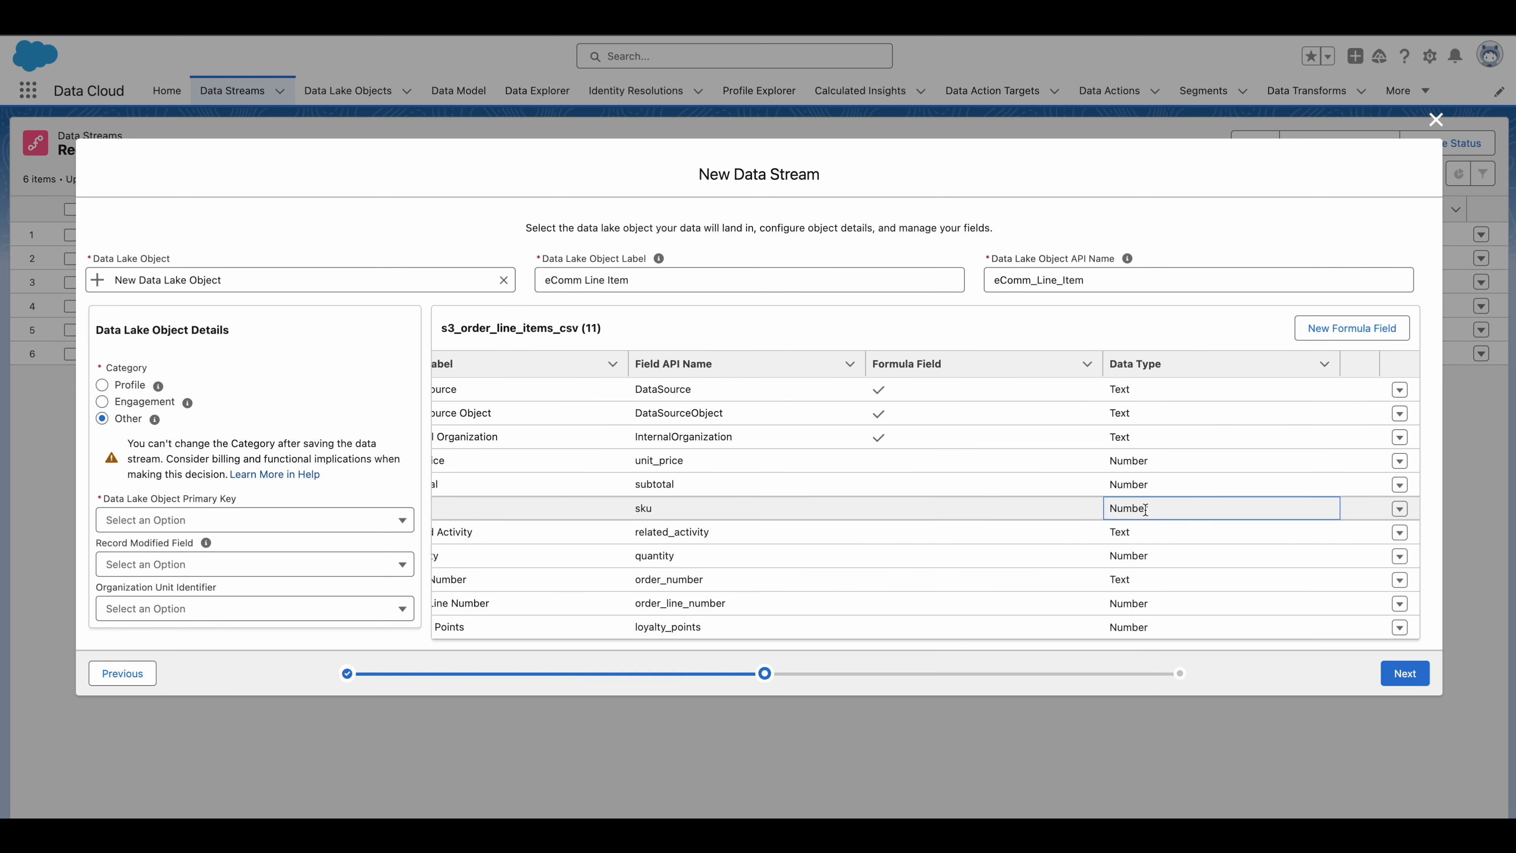
pyautogui.click(1398, 508)
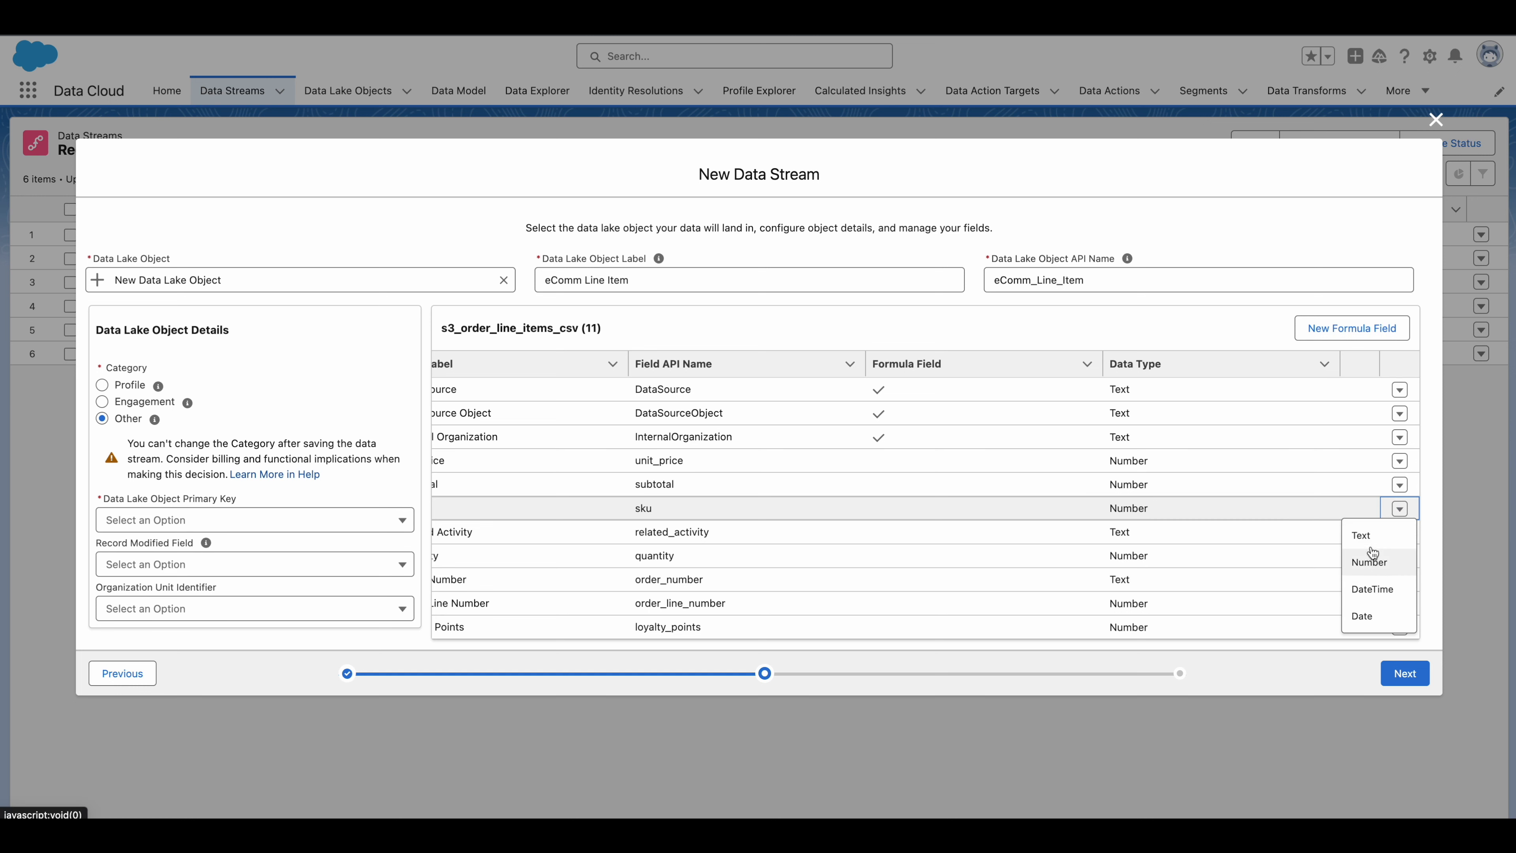
pyautogui.click(1363, 534)
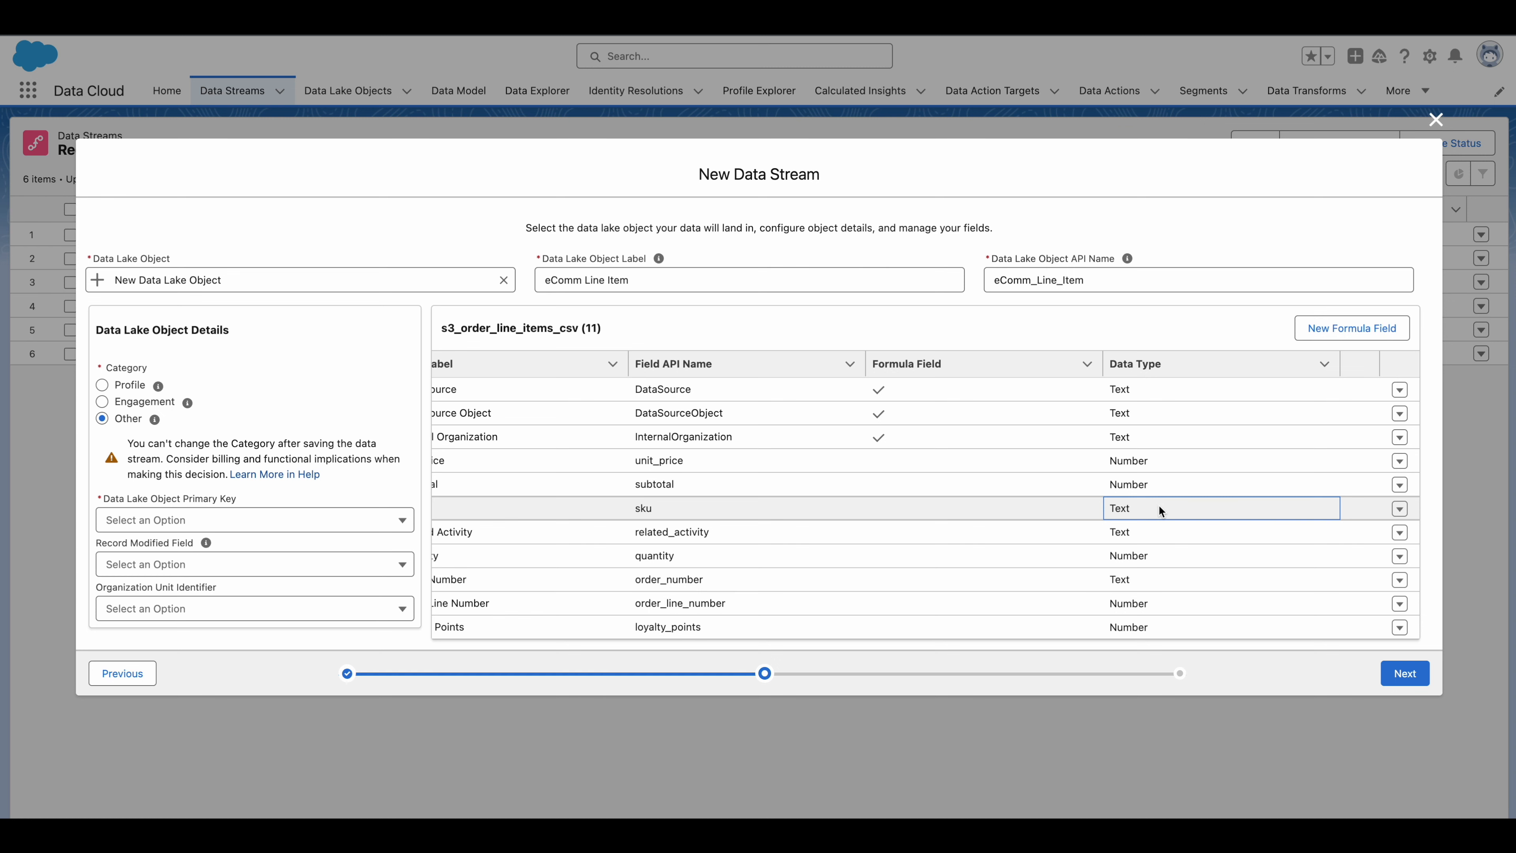
# Change the data type of the Order Line Number field to Text.
pyautogui.hscroll(-4, 818, 516)
pyautogui.hscroll(4, 1065, 572)
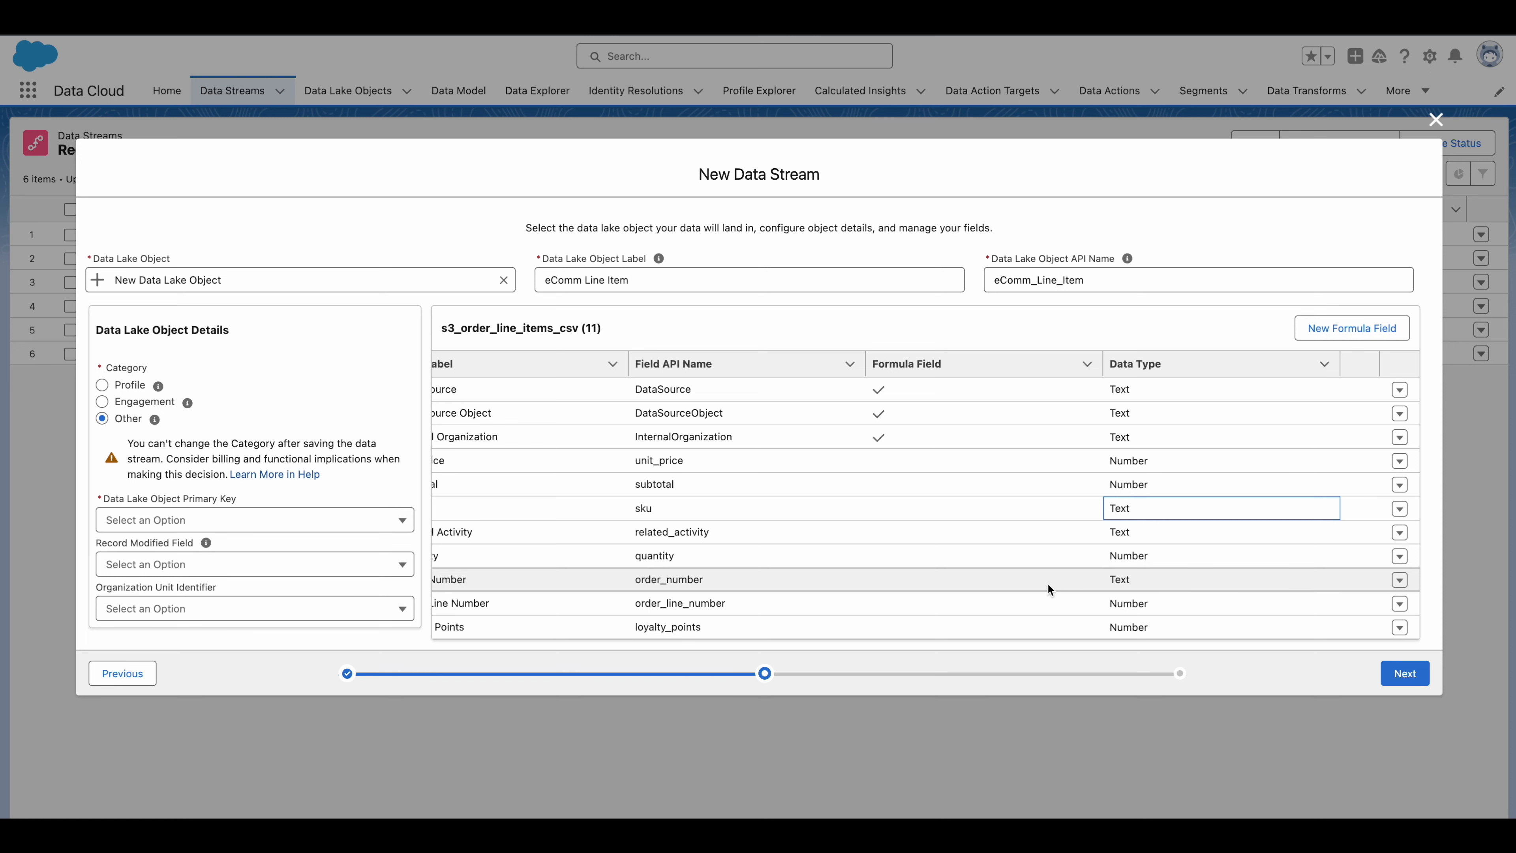
pyautogui.hscroll(-5, 1046, 582)
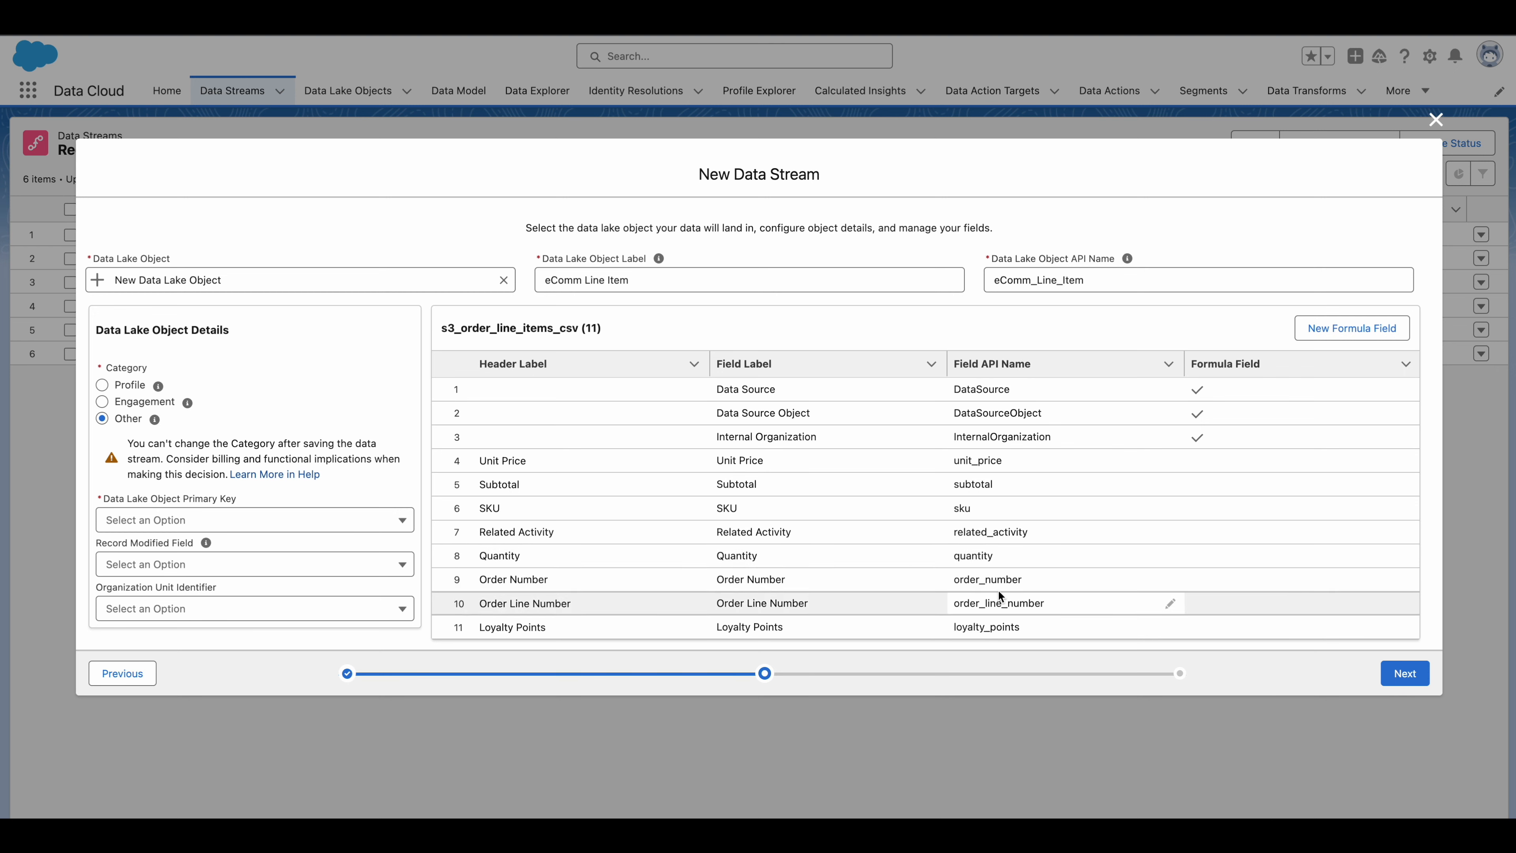
pyautogui.hscroll(5, 1134, 605)
pyautogui.click(1400, 603)
pyautogui.click(1379, 539)
pyautogui.click(1188, 602)
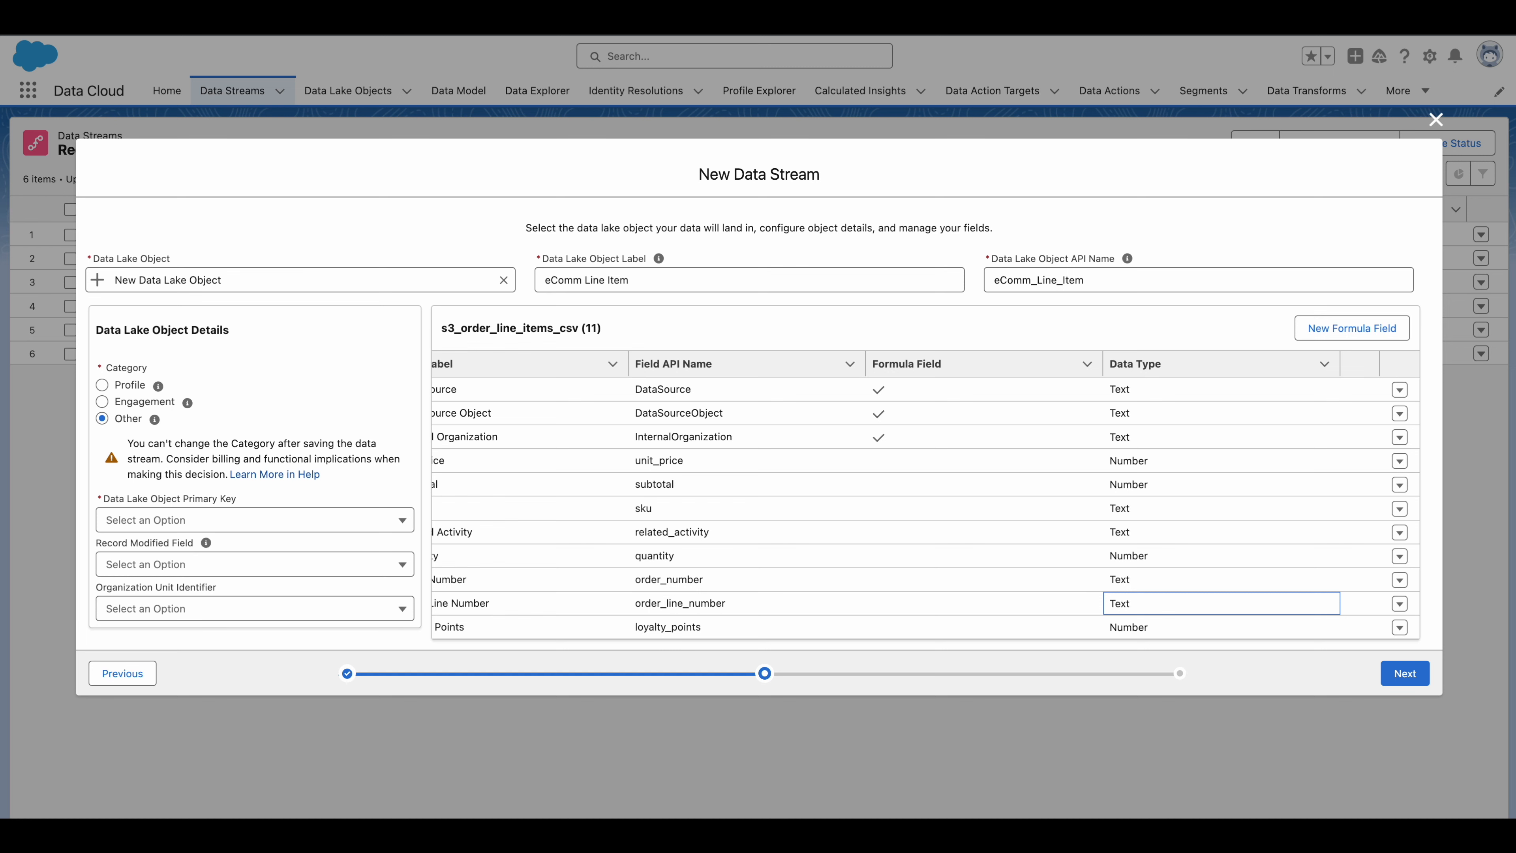
# Create a Text formula field labelled Order Line Key with the formula CONCAT(sourceField['Order Number']+'_'+ sourceField['Order Line Number']).
pyautogui.click(1382, 335)
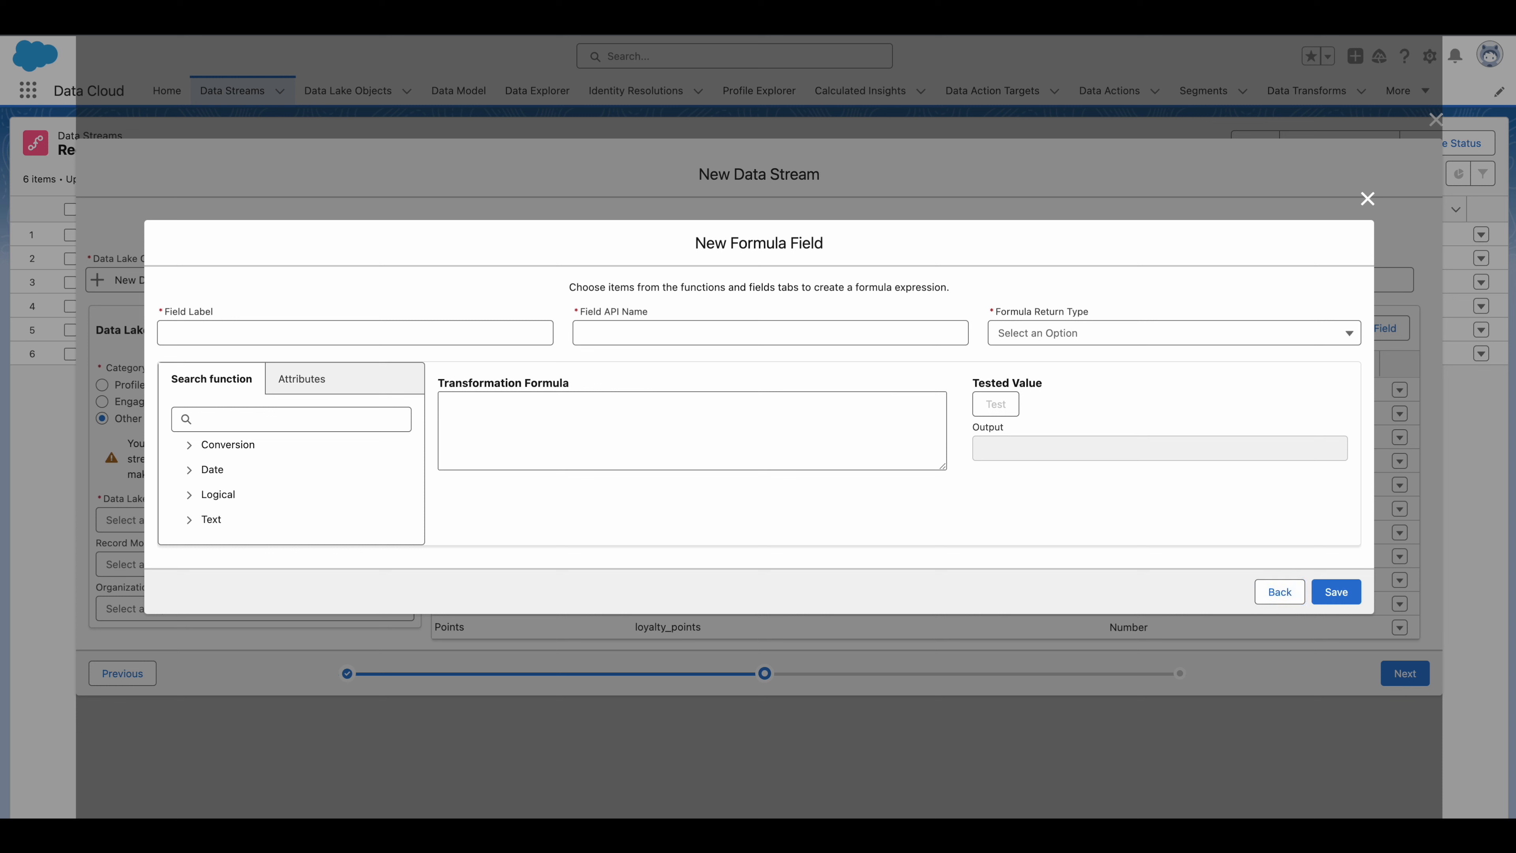
pyautogui.click(440, 332)
pyautogui.write('Order Line Key')
pyautogui.click(1050, 340)
pyautogui.click(1065, 369)
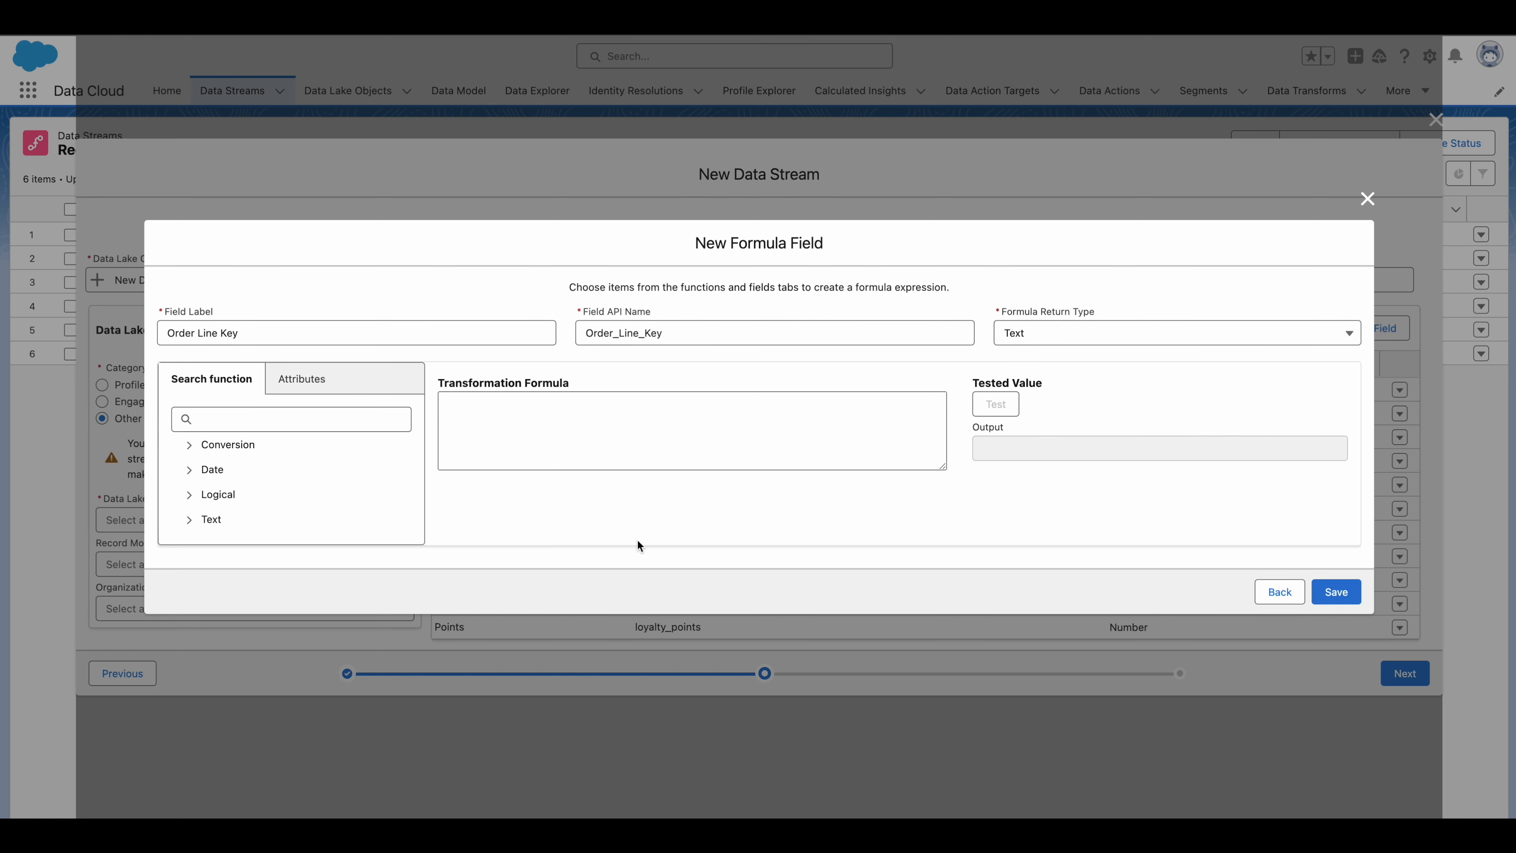
pyautogui.click(661, 436)
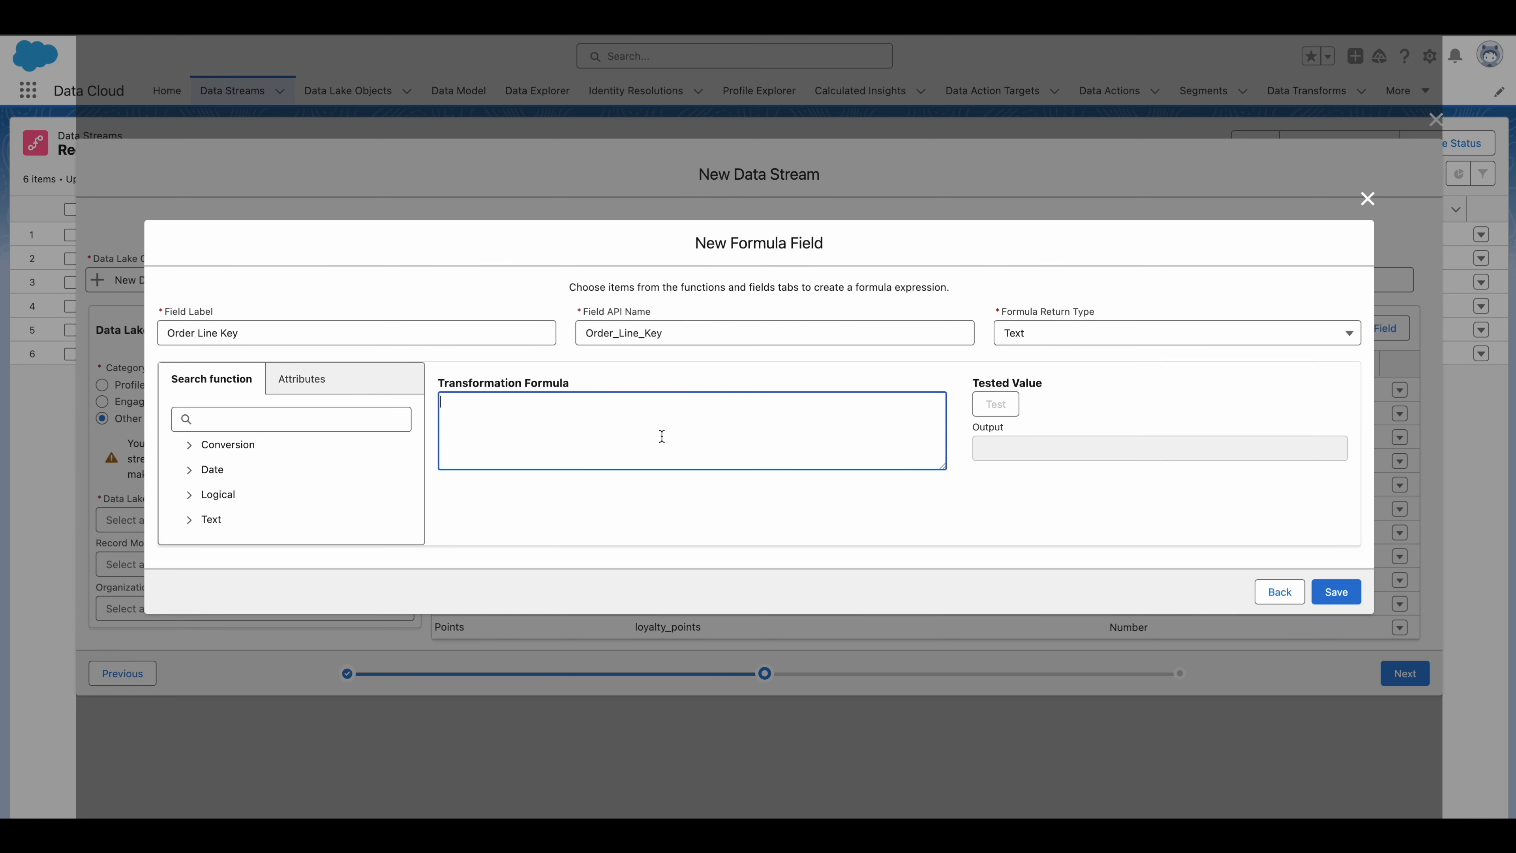
pyautogui.write("CONCAT(sourceField['Order Number']+'_'+ sourceField['Order Line Number'])")
# Test the Order Line Key formula with sample values for Order Line Number and Order Number, and save the formula field.
pyautogui.click(1045, 411)
pyautogui.write('s')
pyautogui.click(1035, 457)
pyautogui.write('s')
pyautogui.click(1003, 490)
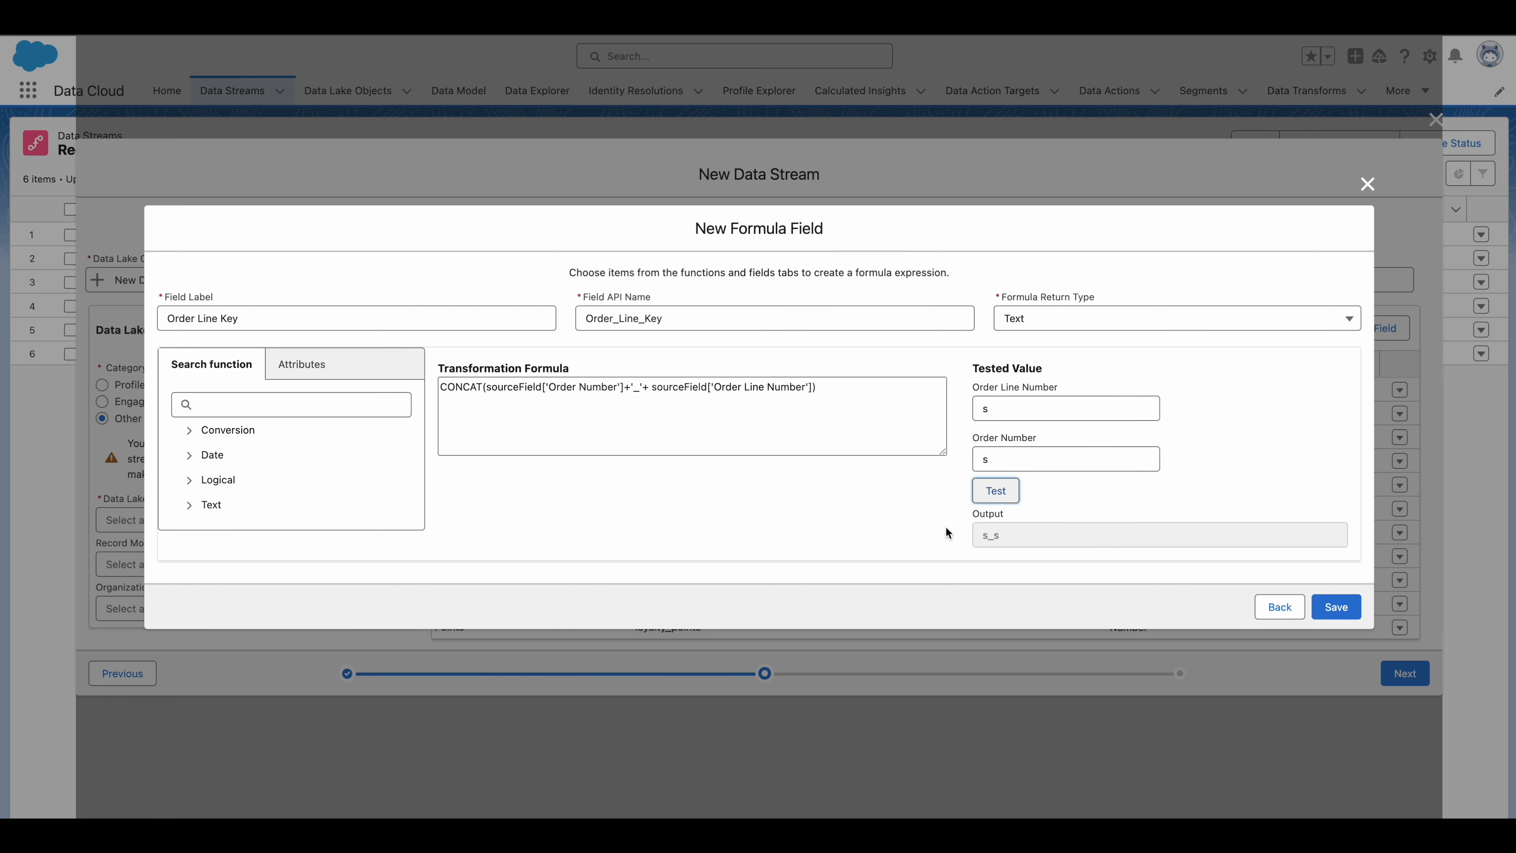
pyautogui.click(924, 518)
pyautogui.click(996, 412)
pyautogui.write('sds')
pyautogui.click(1005, 455)
pyautogui.write('sds')
pyautogui.click(1001, 494)
pyautogui.click(1336, 607)
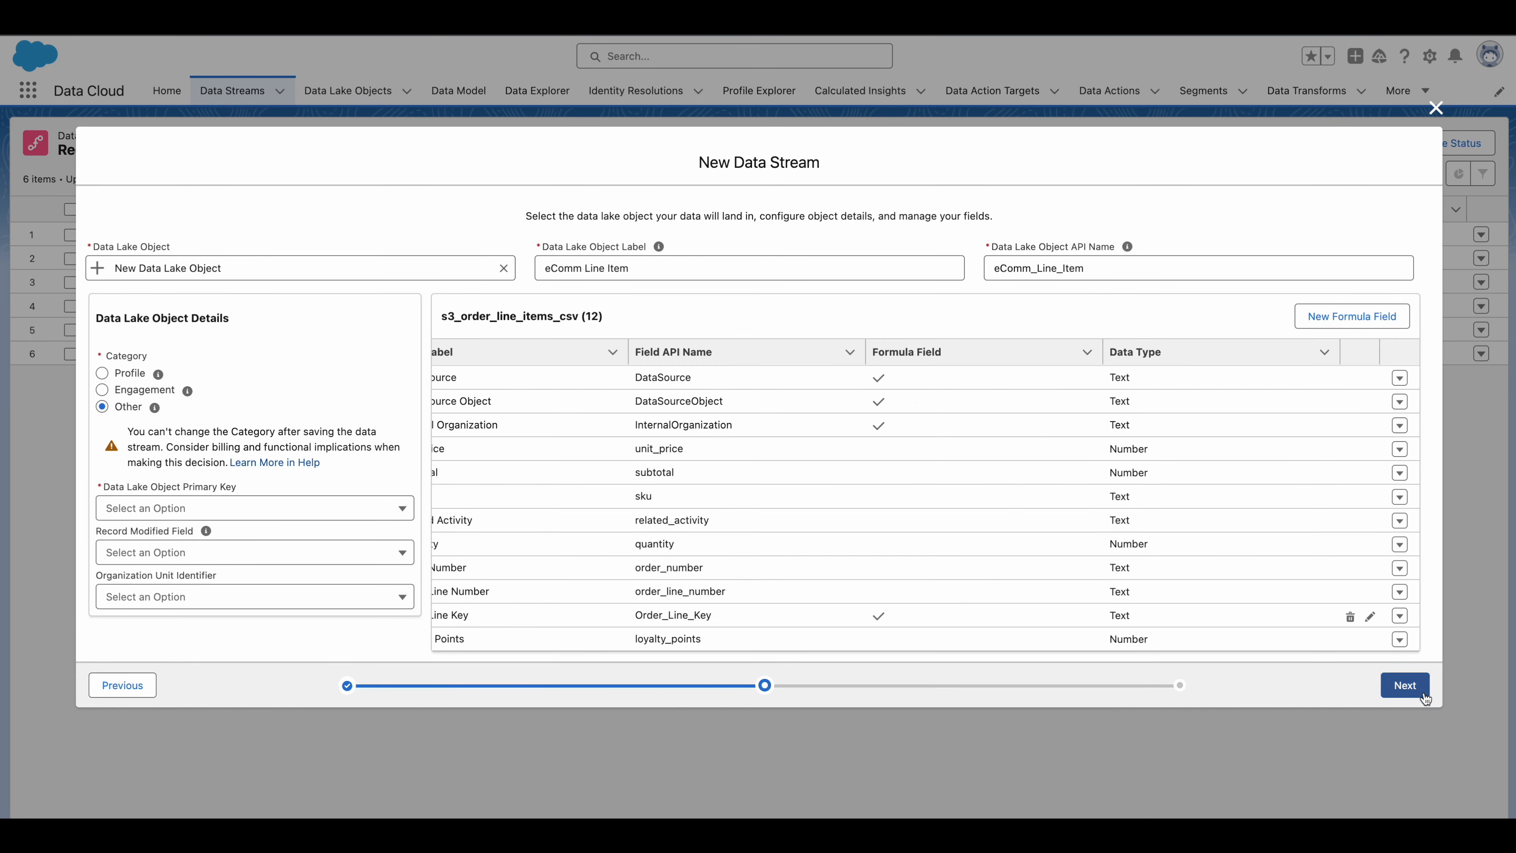
# Set the Data Lake Object Primary Key to Order Line Number and continue to the deployment settings.
pyautogui.click(1404, 685)
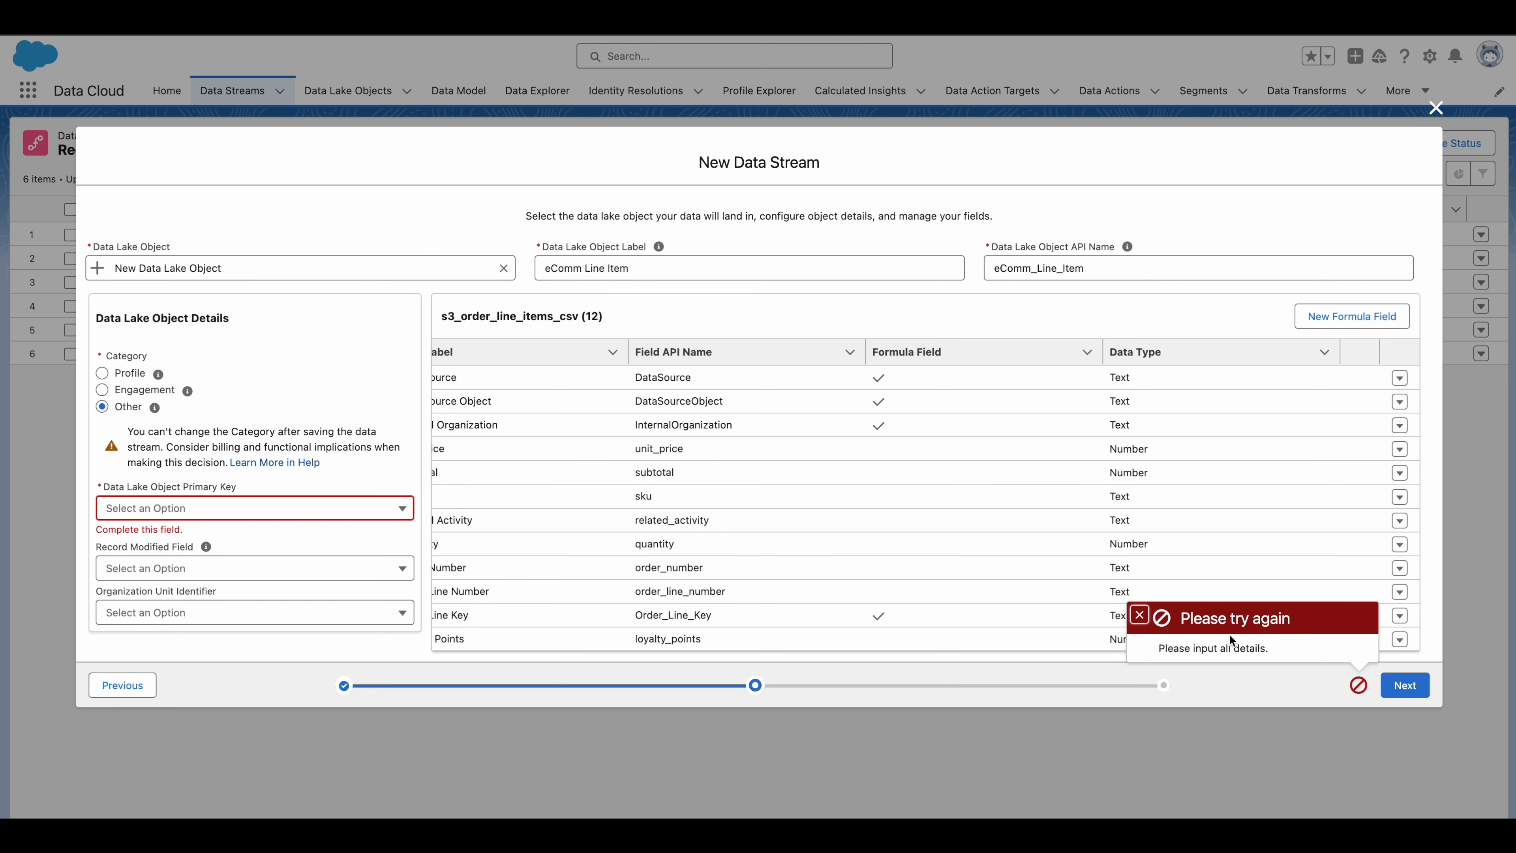
pyautogui.click(293, 513)
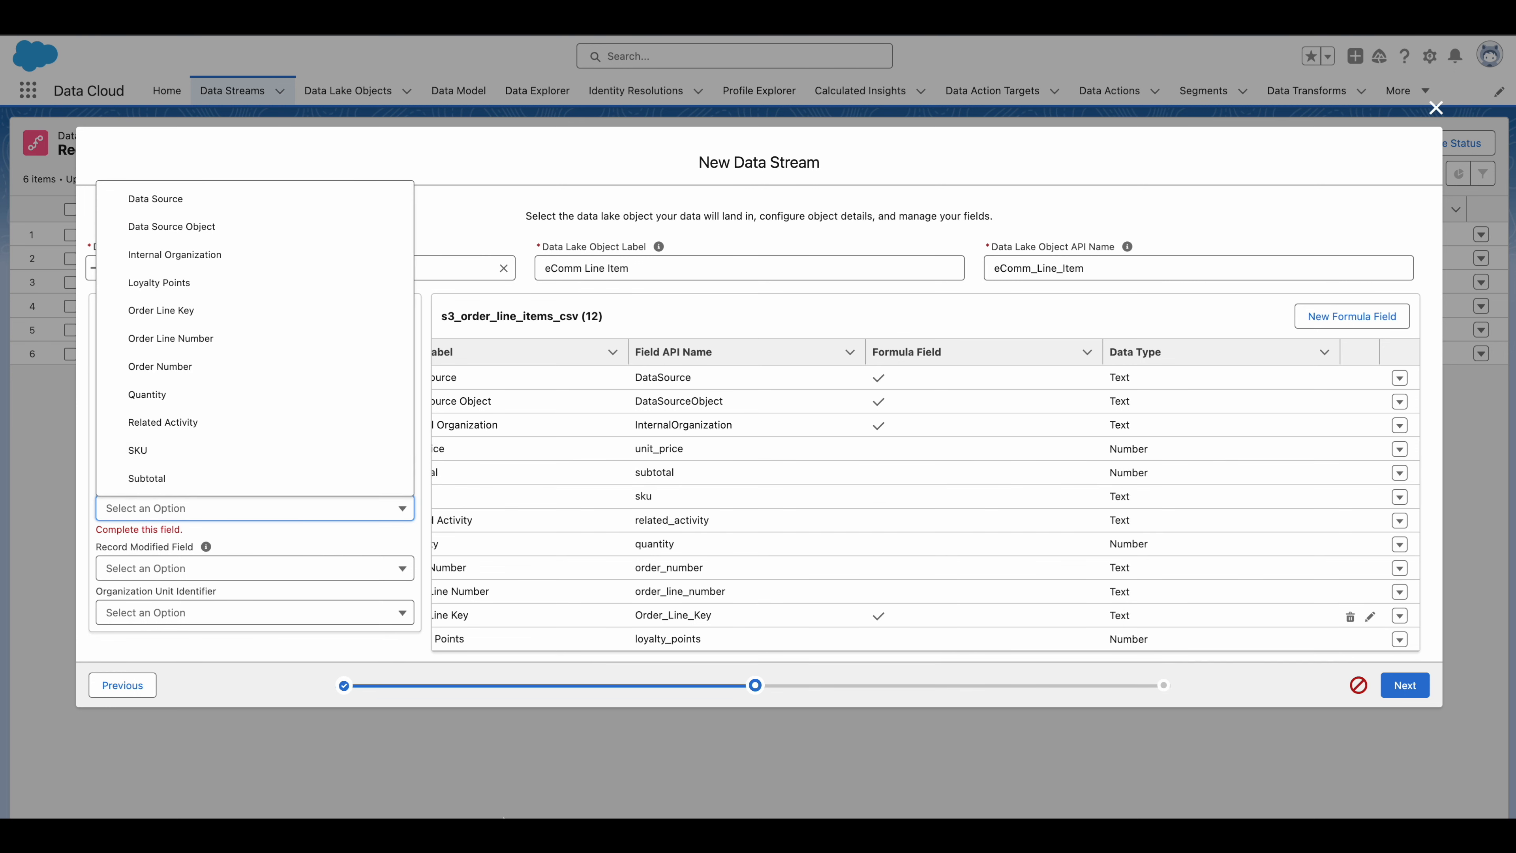
pyautogui.click(179, 311)
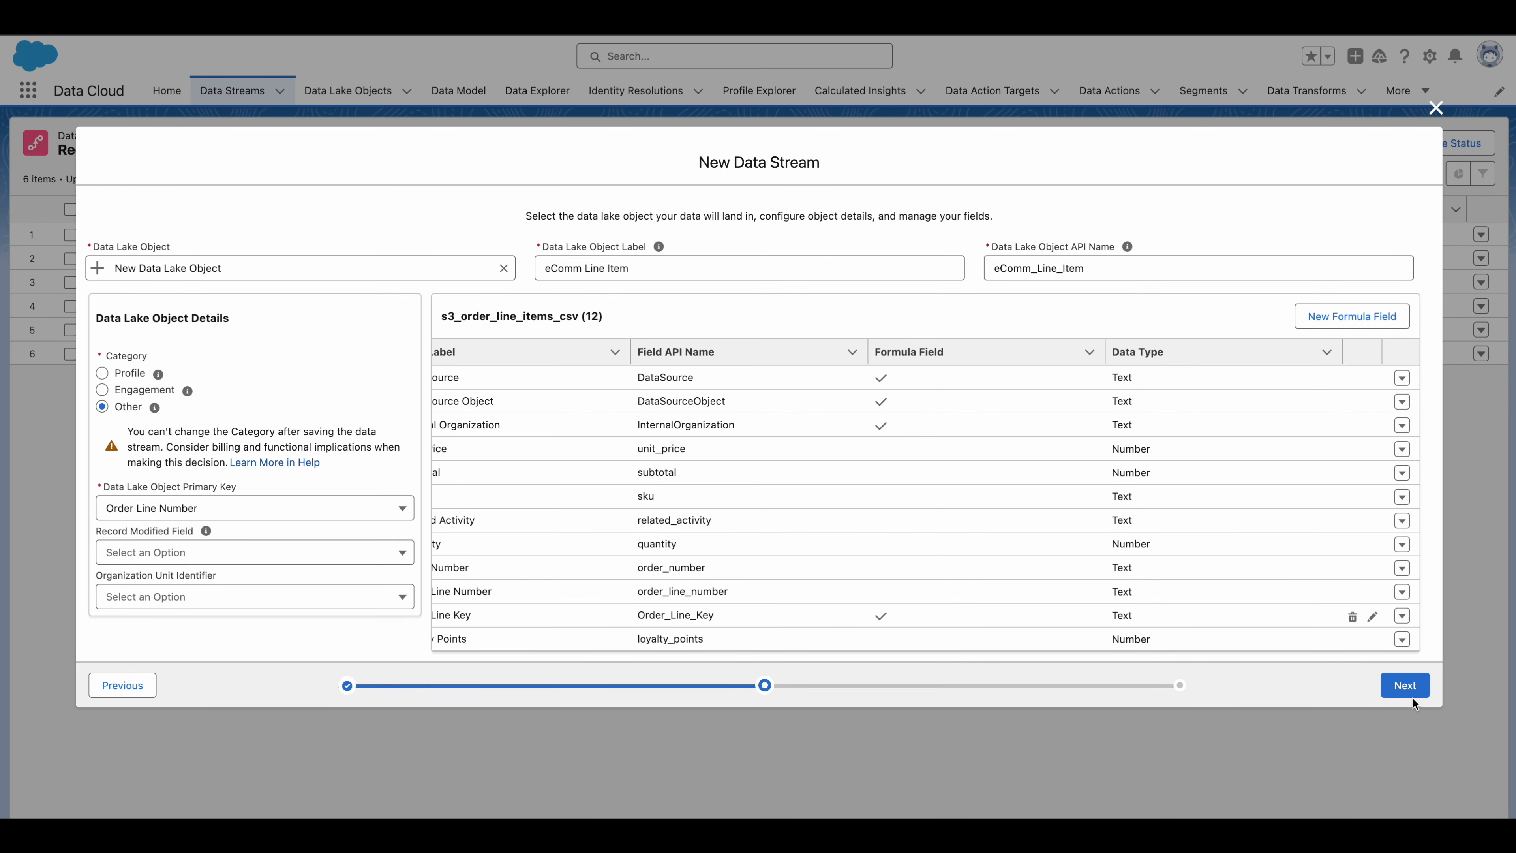
pyautogui.click(1408, 693)
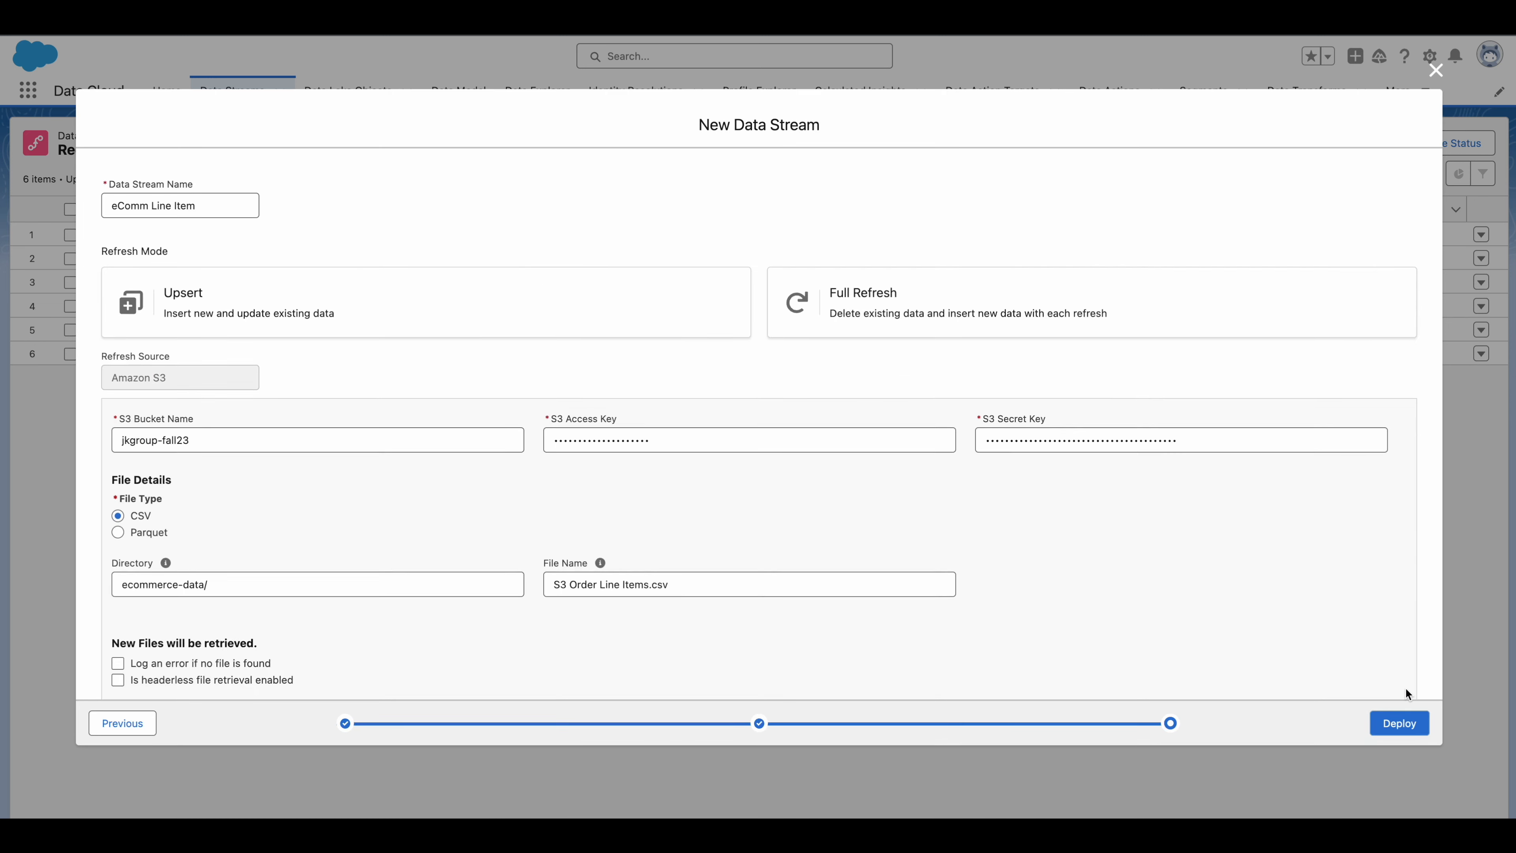
# Deploy the eComm Line Item data stream with the Upsert refresh mode and schedule frequency None.
pyautogui.click(355, 339)
pyautogui.scroll(-1, 359, 347)
pyautogui.scroll(-2, 360, 347)
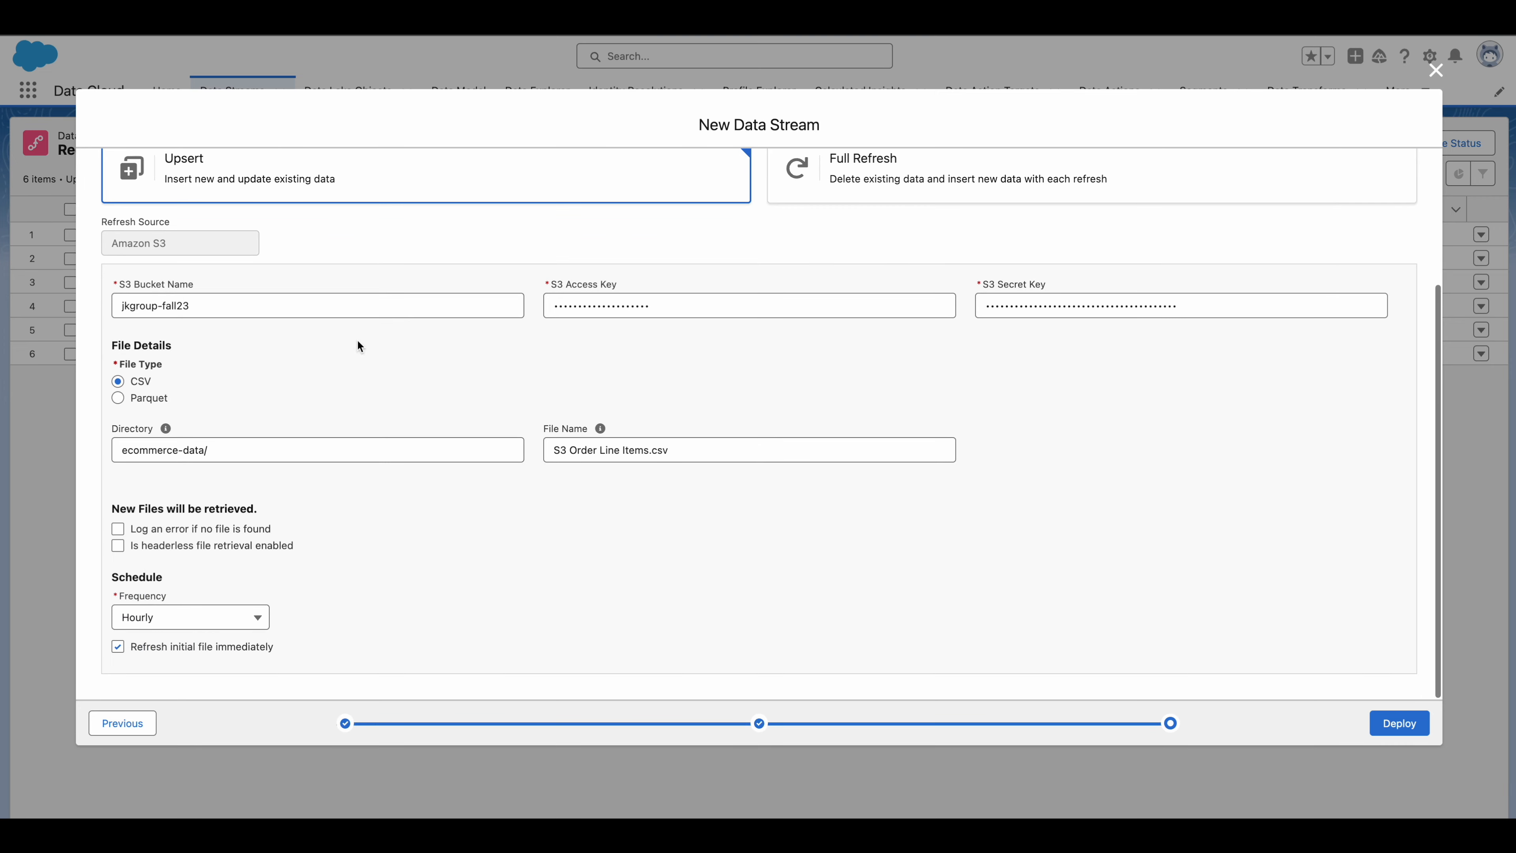
pyautogui.click(183, 621)
pyautogui.click(157, 649)
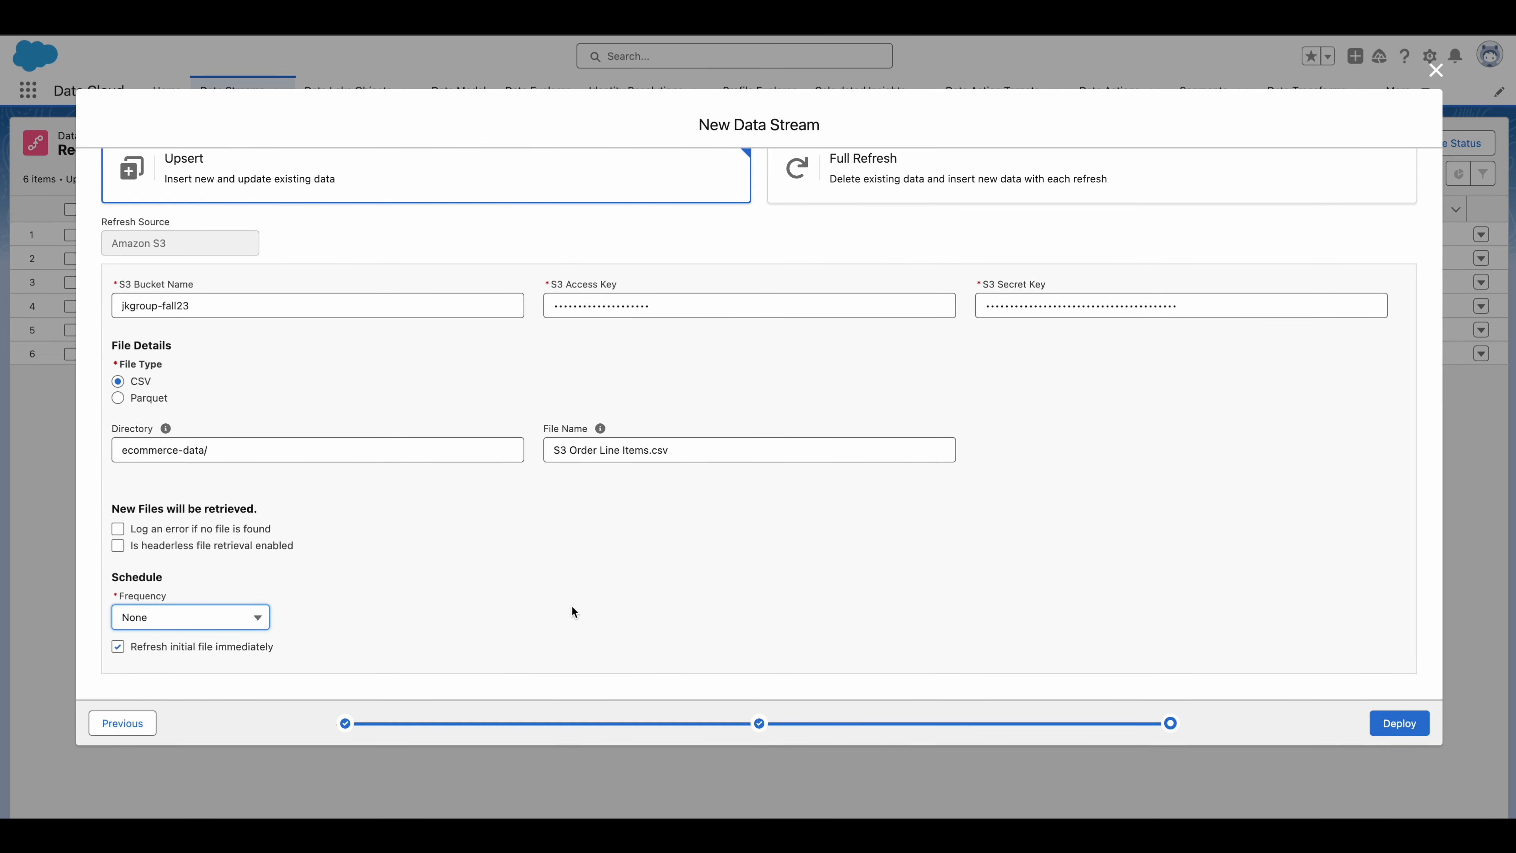
pyautogui.click(1399, 722)
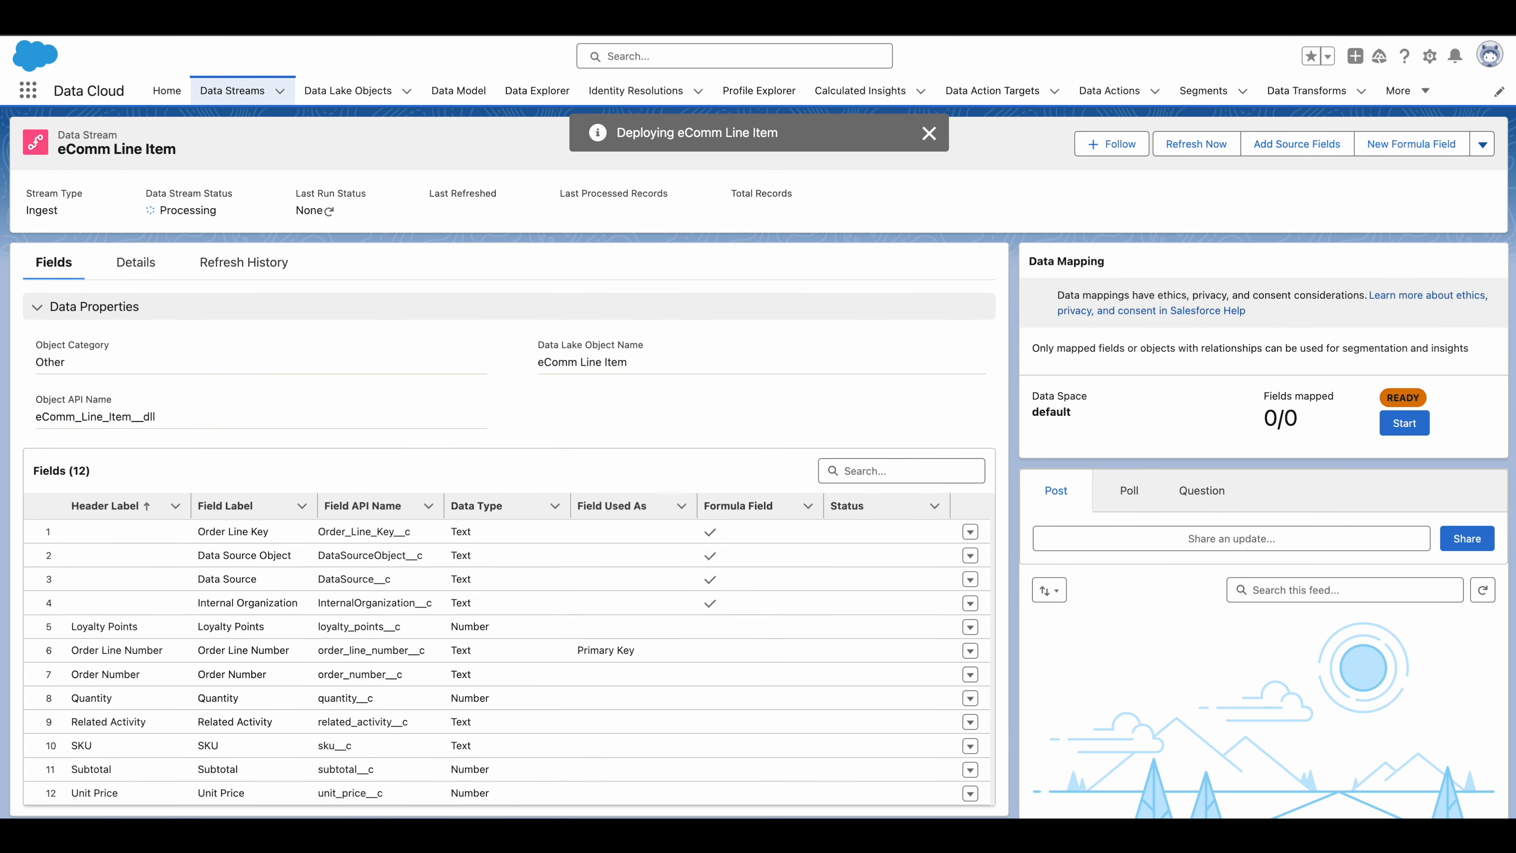
pyautogui.scroll(-3, 686, 538)
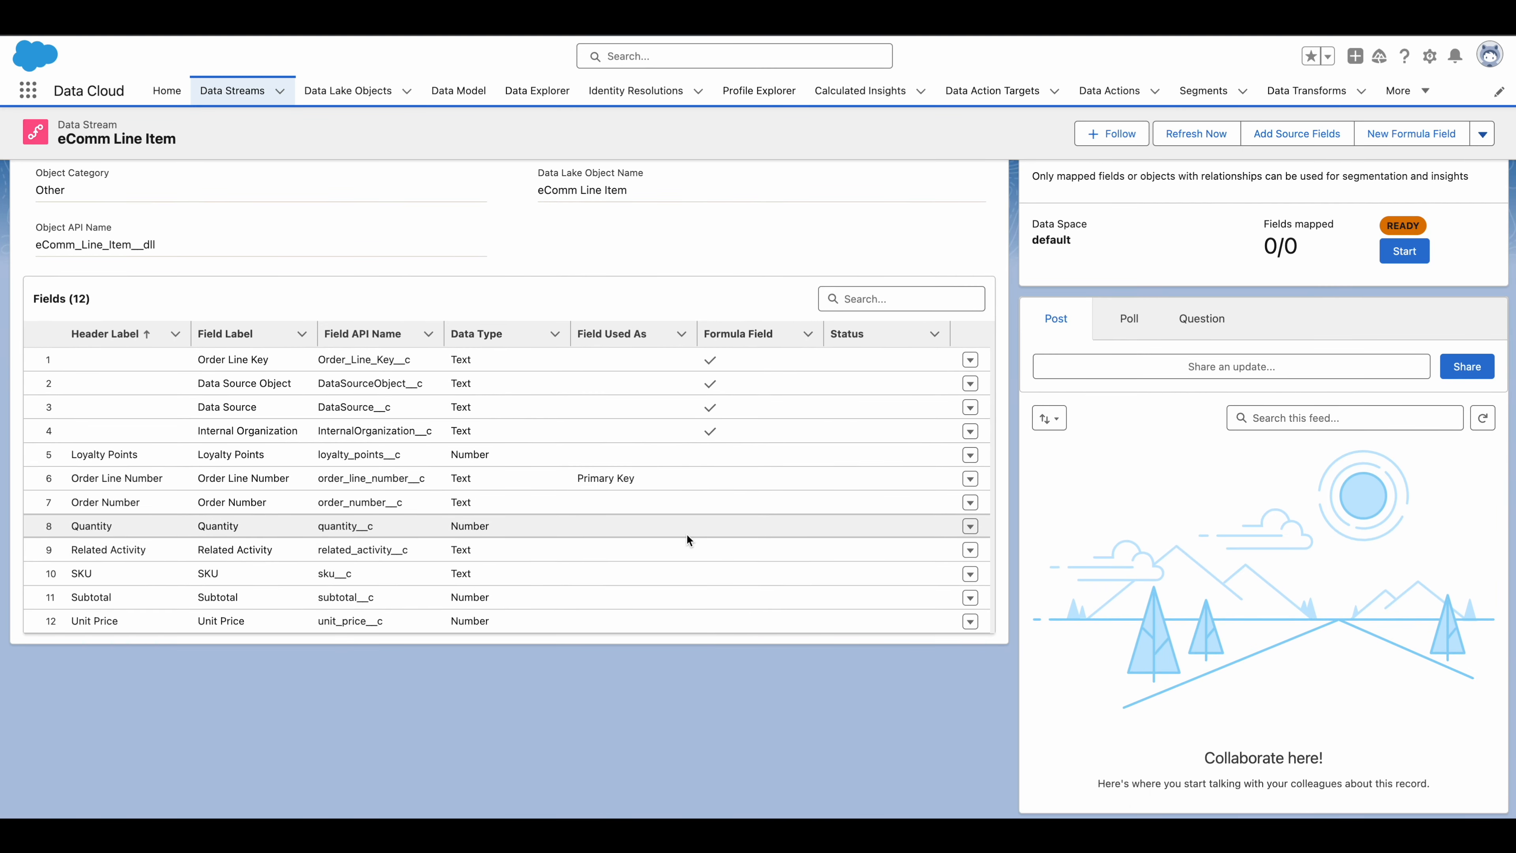
pyautogui.scroll(3, 686, 533)
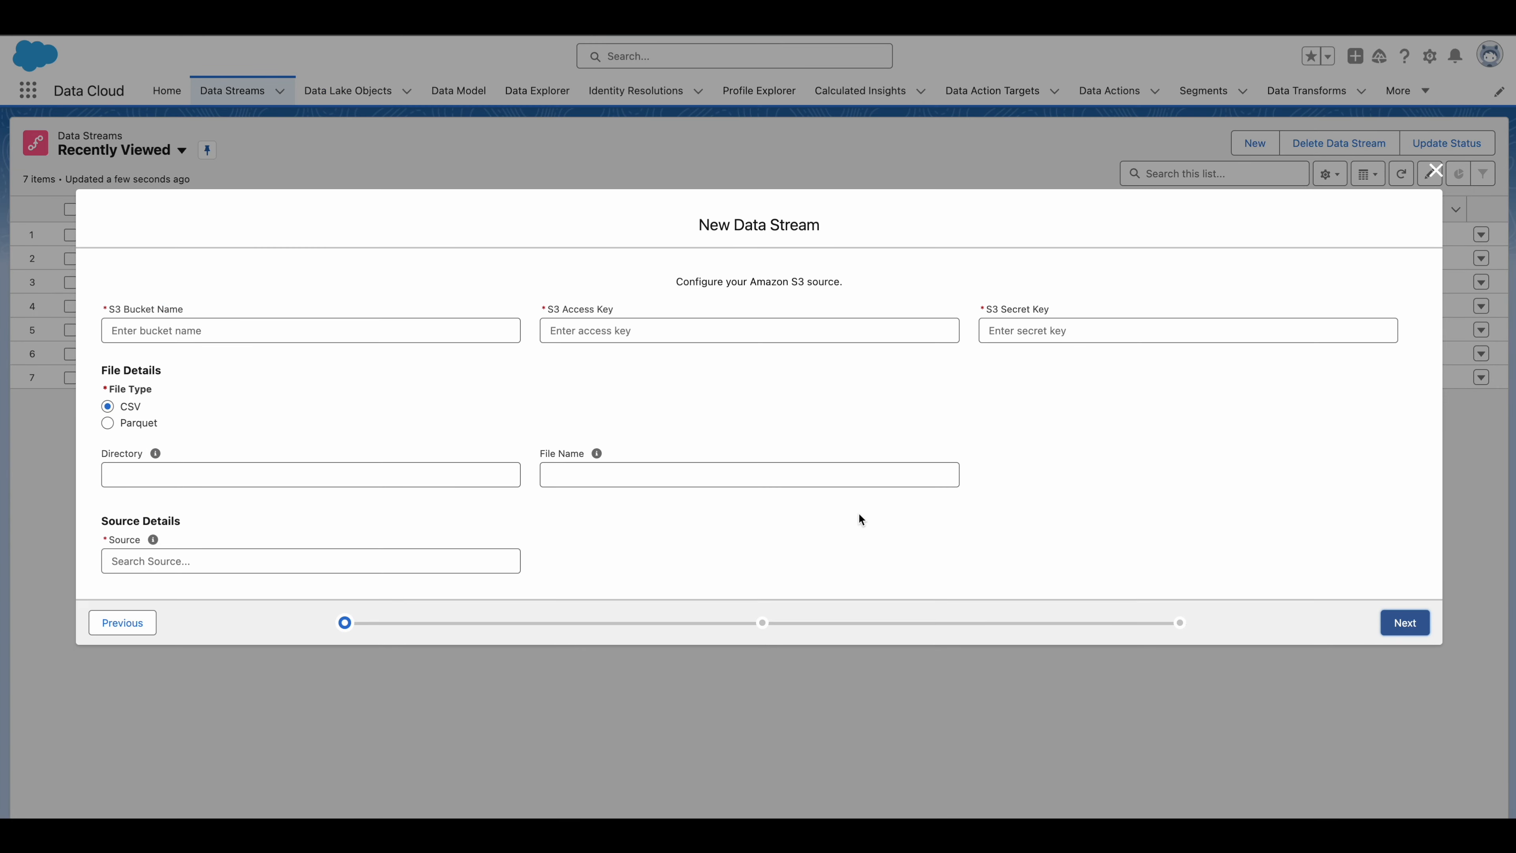
# Set the S3 bucket name to jkgroup-fall23 and enter the S3 access key and the S3 secret key.
pyautogui.click(273, 330)
pyautogui.click(274, 365)
pyautogui.click(728, 334)
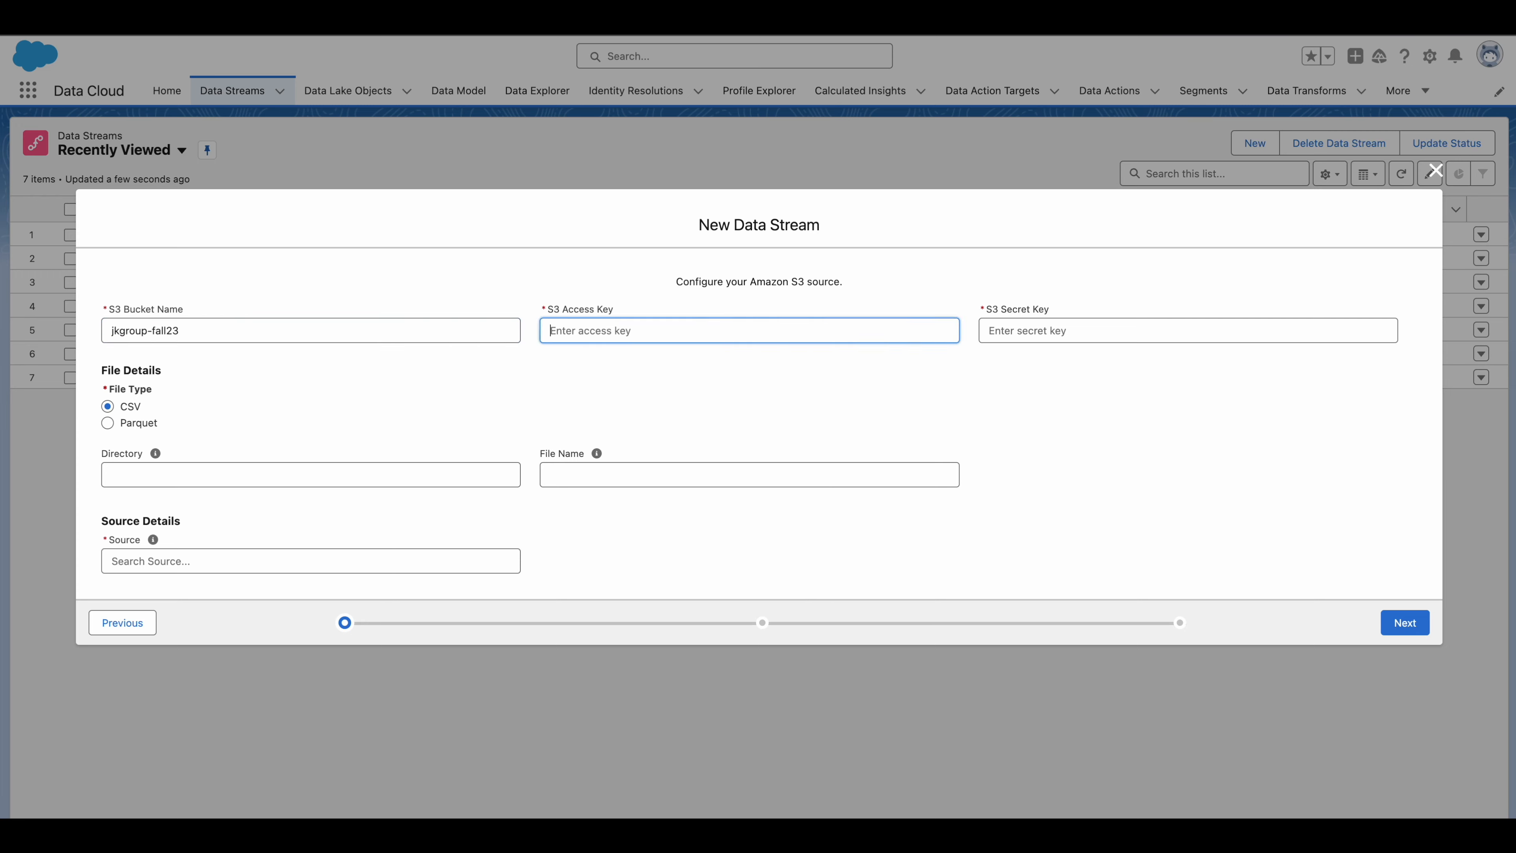
pyautogui.click(644, 324)
pyautogui.press('super+v')
pyautogui.click(1083, 332)
pyautogui.press('super+v')
# Point the source to directory ecommerce-data/, file S3 Order Line Items.csv and source S3_eCommerce_RAVG_Retail, and continue to the data lake object settings.
pyautogui.click(198, 480)
pyautogui.write('ecommerce-data/')
pyautogui.click(644, 476)
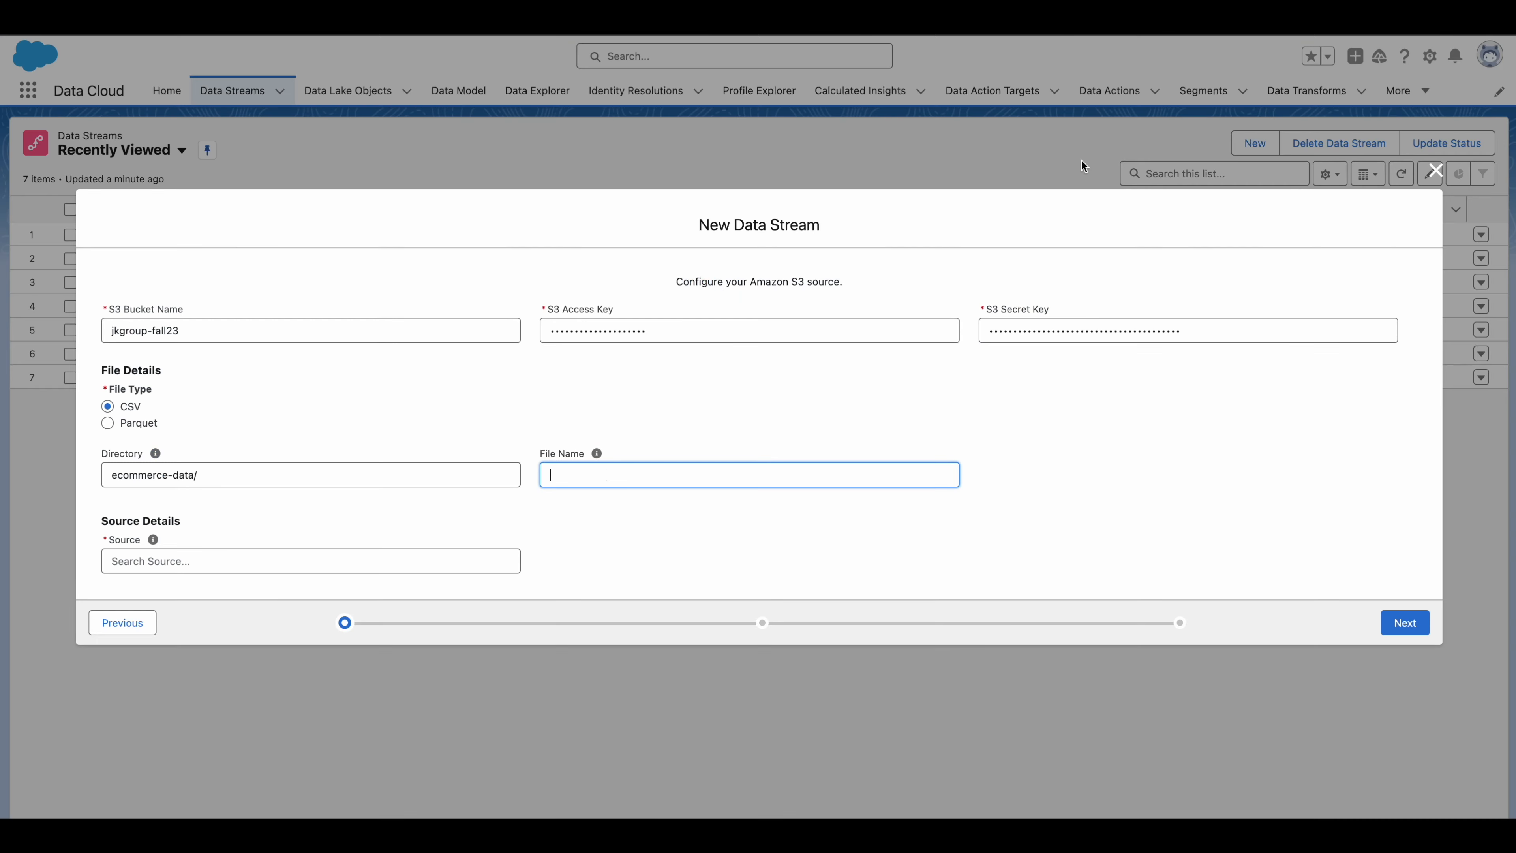
pyautogui.write('S3 Order Line Items.csv')
pyautogui.click(315, 559)
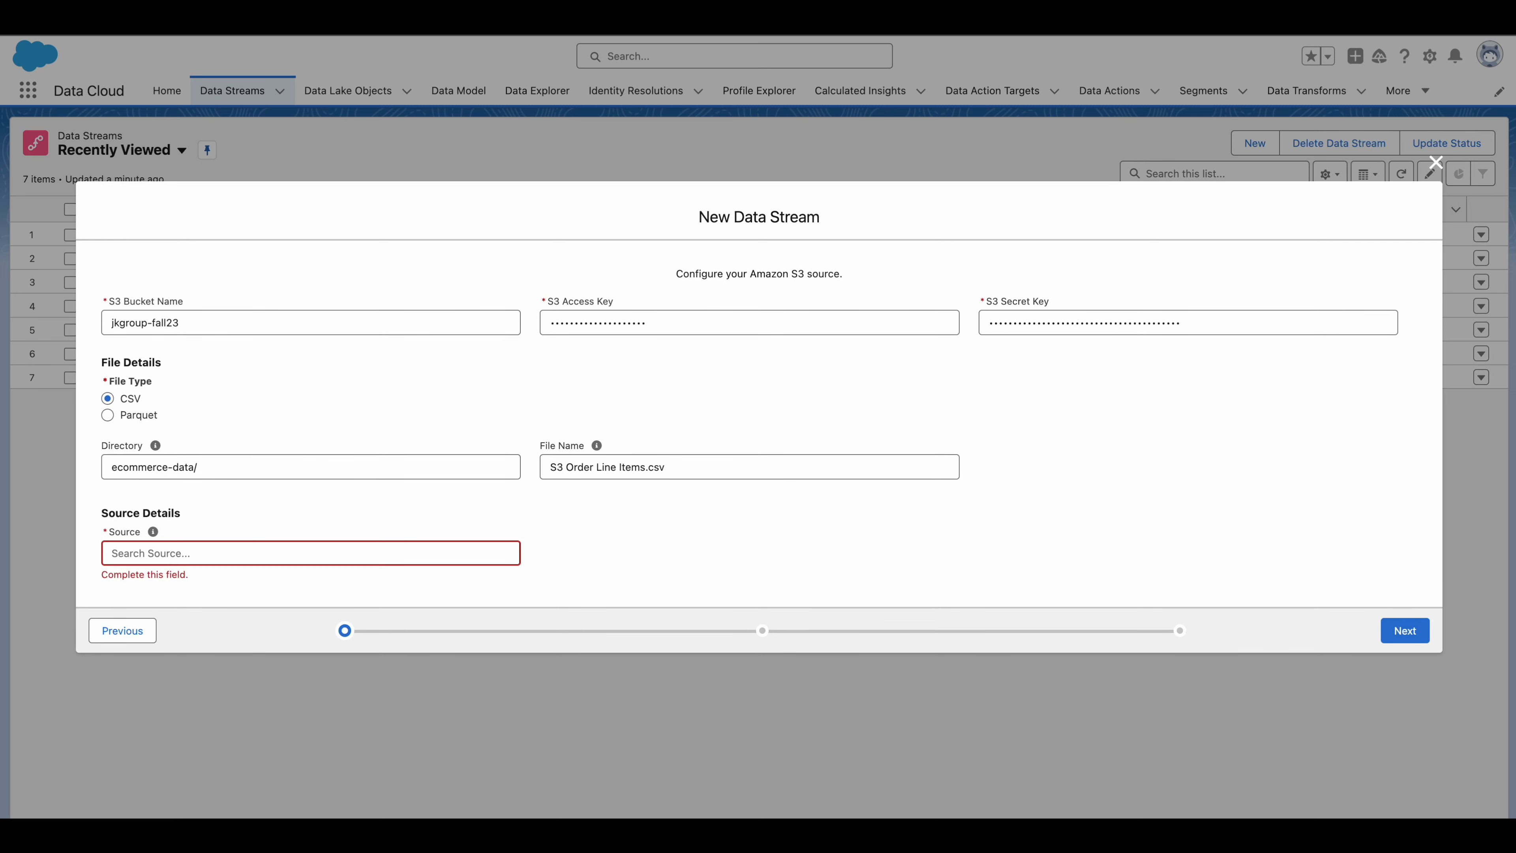
pyautogui.write('S3_eCommerce_RAVG_Retail')
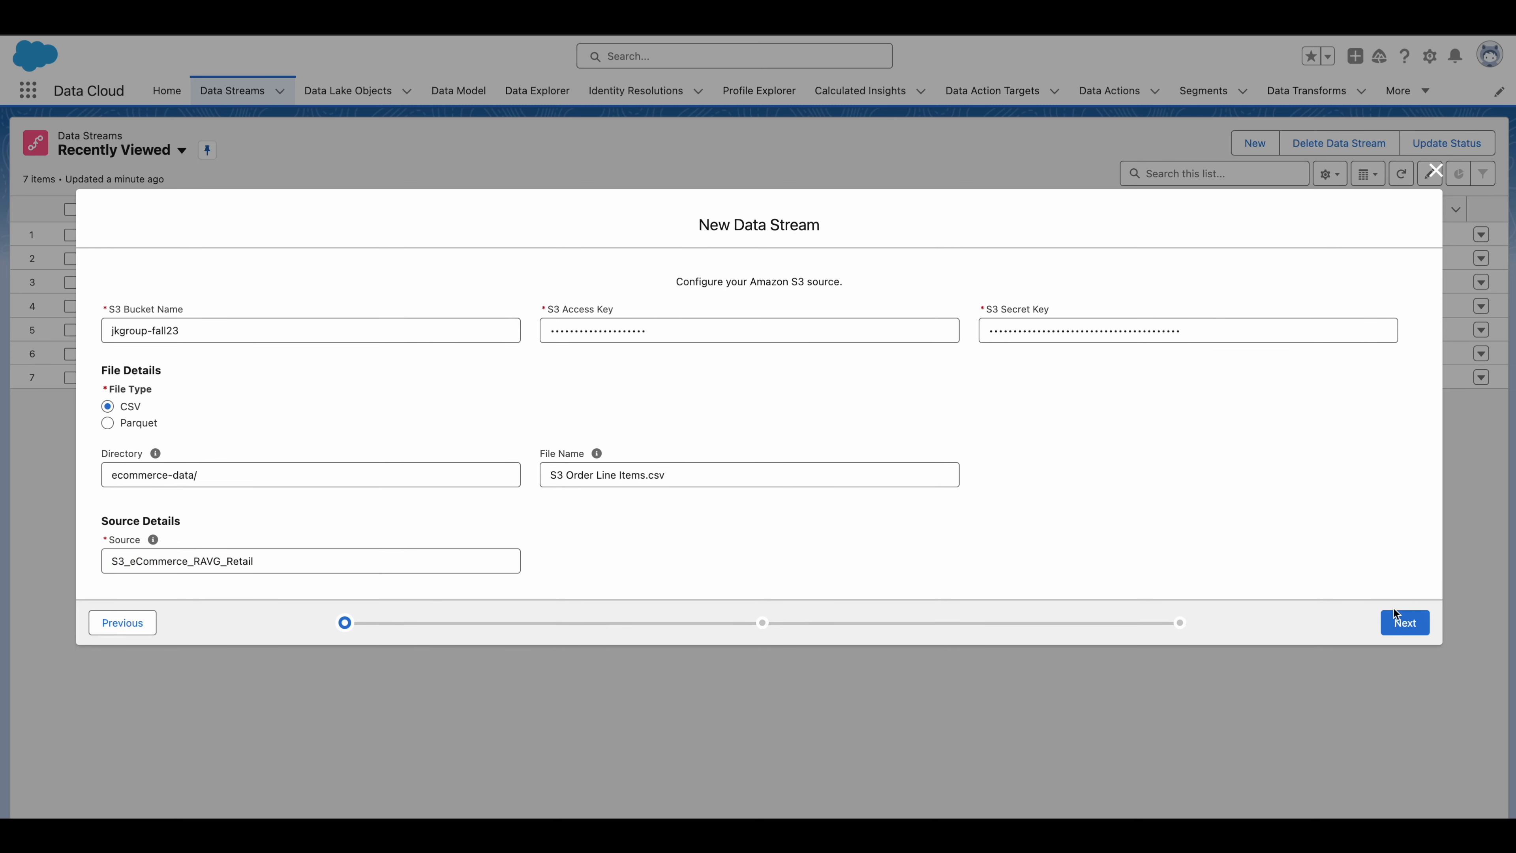
pyautogui.click(1404, 623)
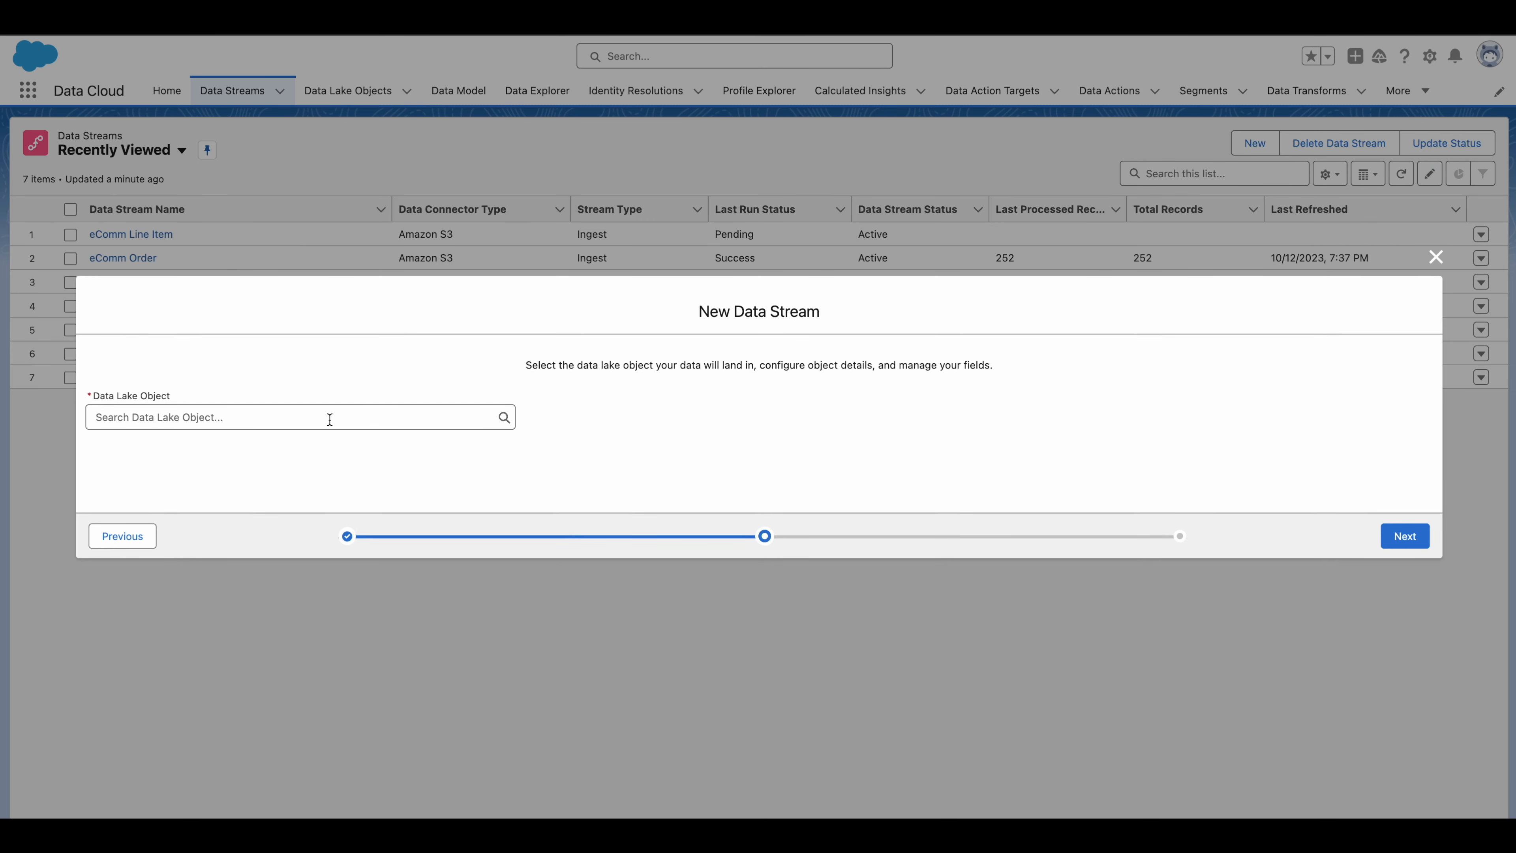
# Create a new data lake object with the label eComm Product Lookup for the stream.
pyautogui.click(329, 418)
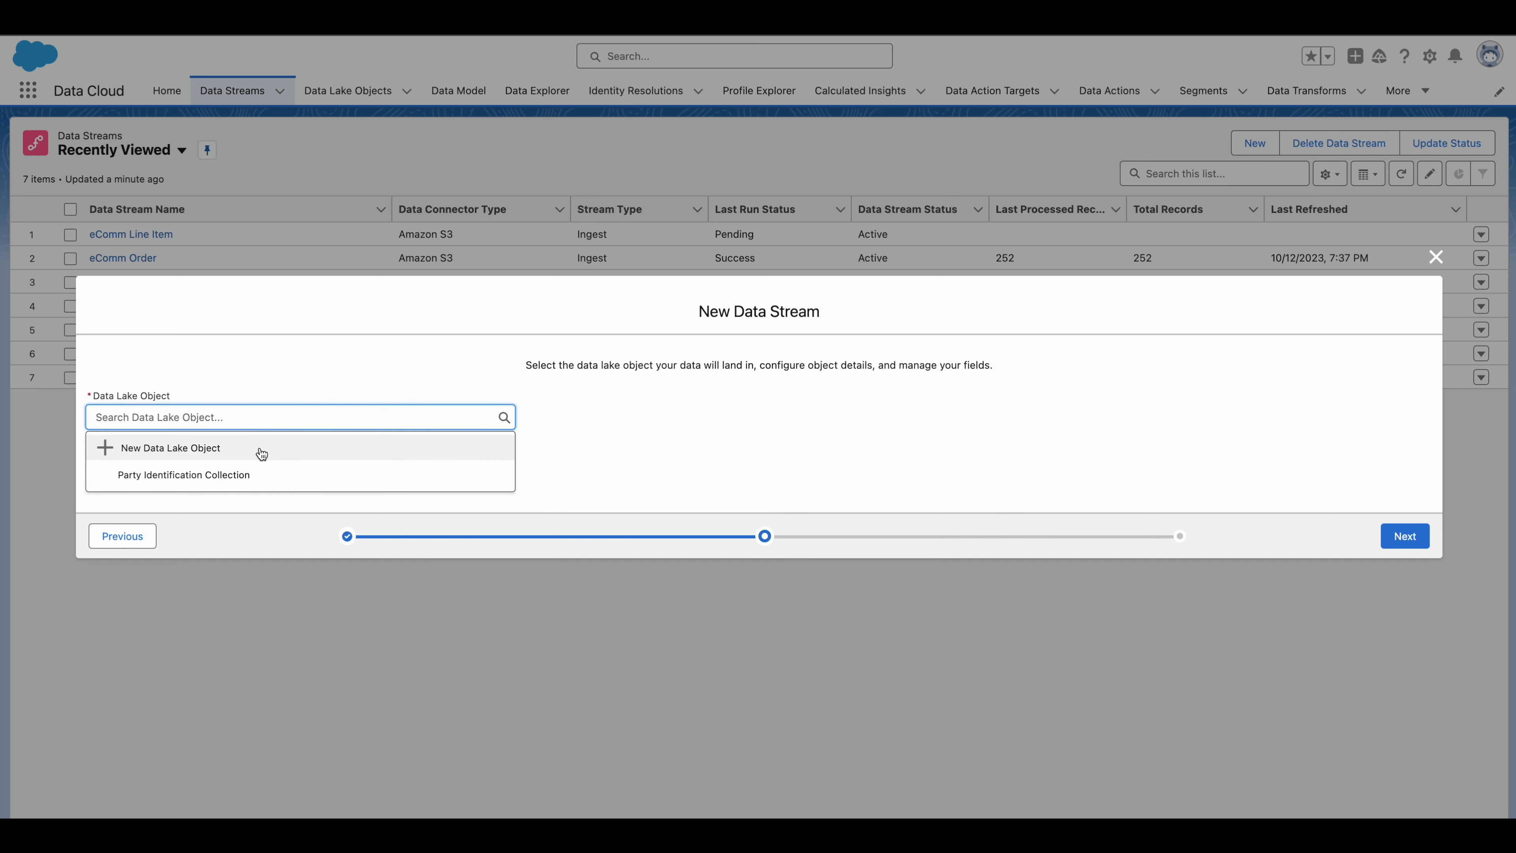
pyautogui.click(261, 452)
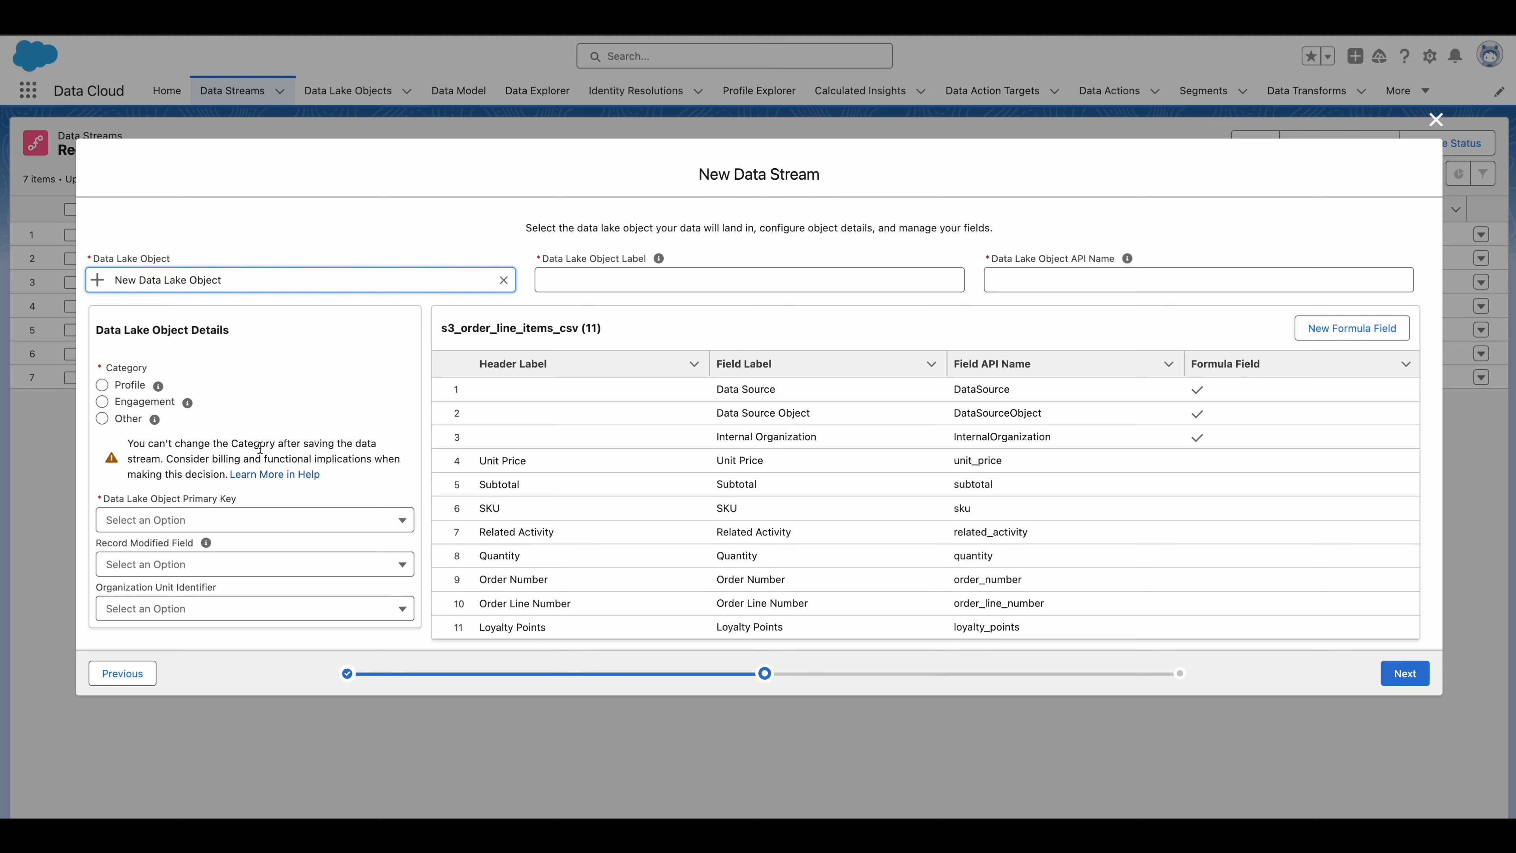
pyautogui.click(572, 269)
pyautogui.write('e')
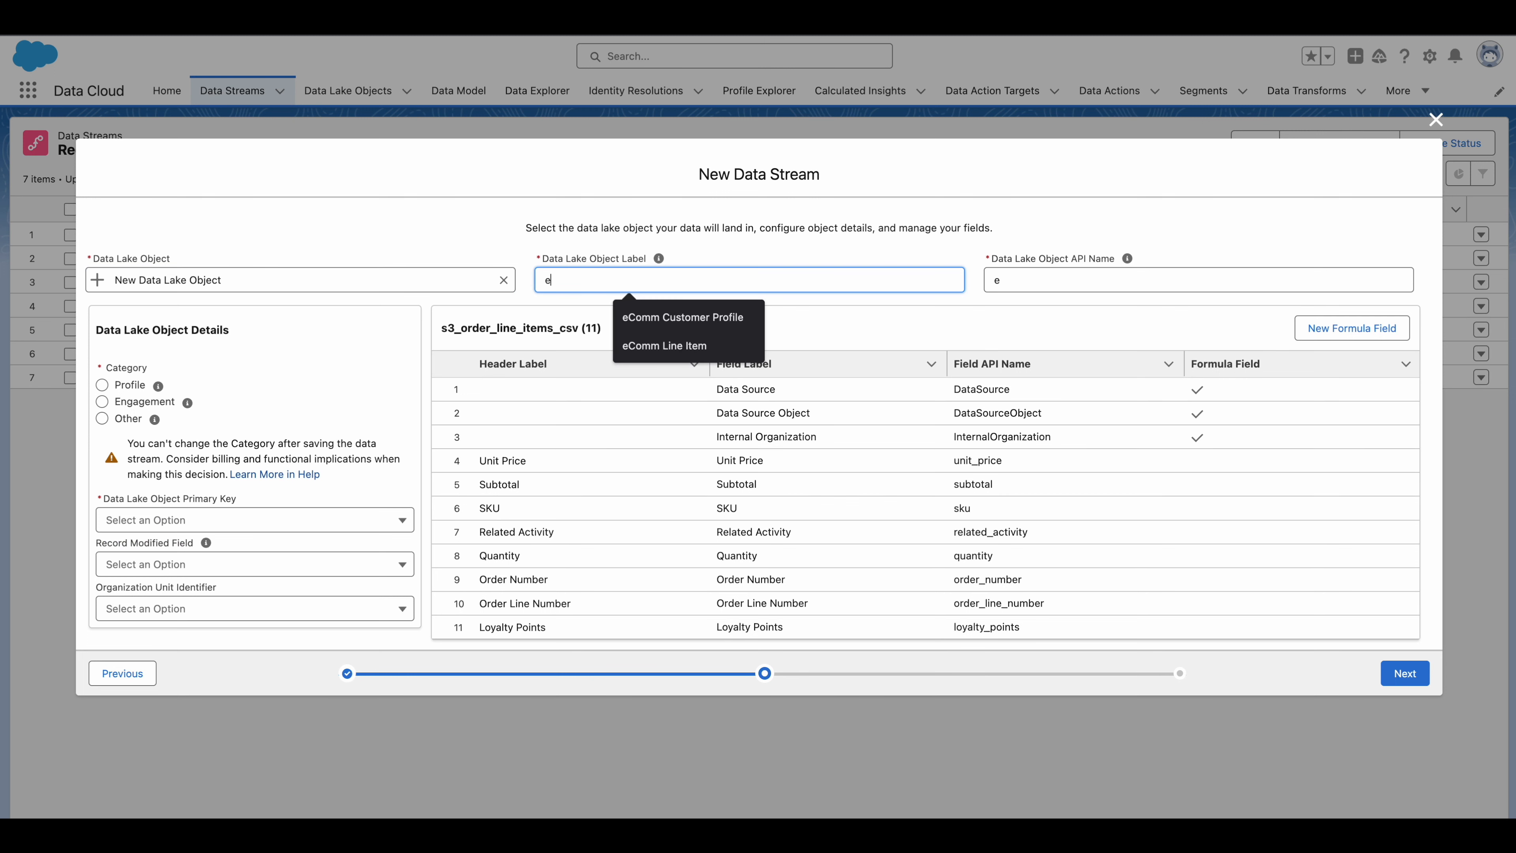
pyautogui.press('Down')
pyautogui.press('Return')
pyautogui.moveTo(585, 280); pyautogui.dragTo(741, 279)
pyautogui.write('Product Lookup')
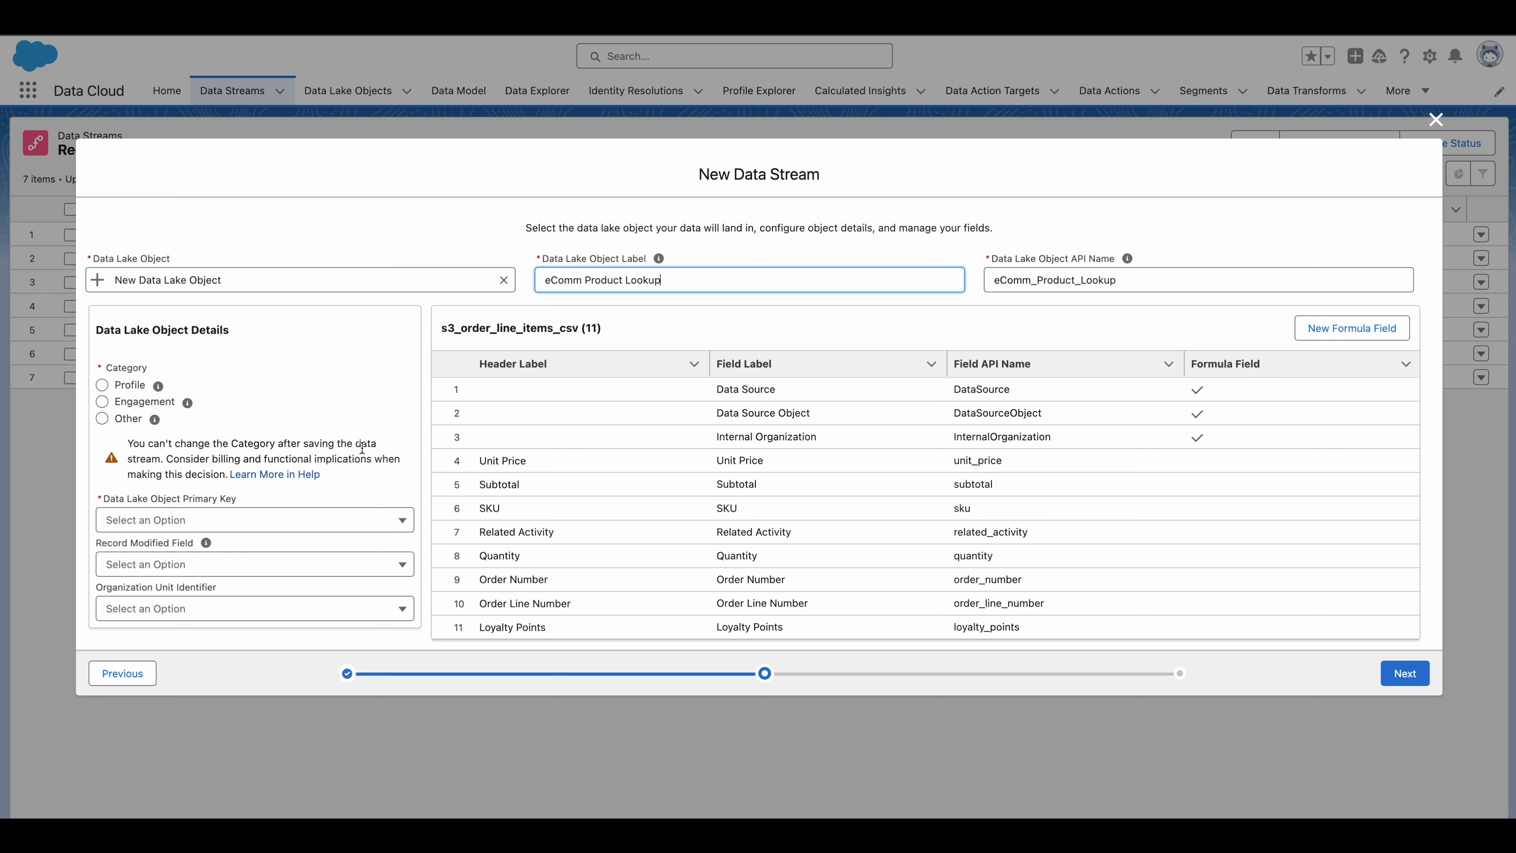
# Set the eComm Product Lookup category to Other and its Data Lake Object Primary Key to SKU.
pyautogui.click(102, 419)
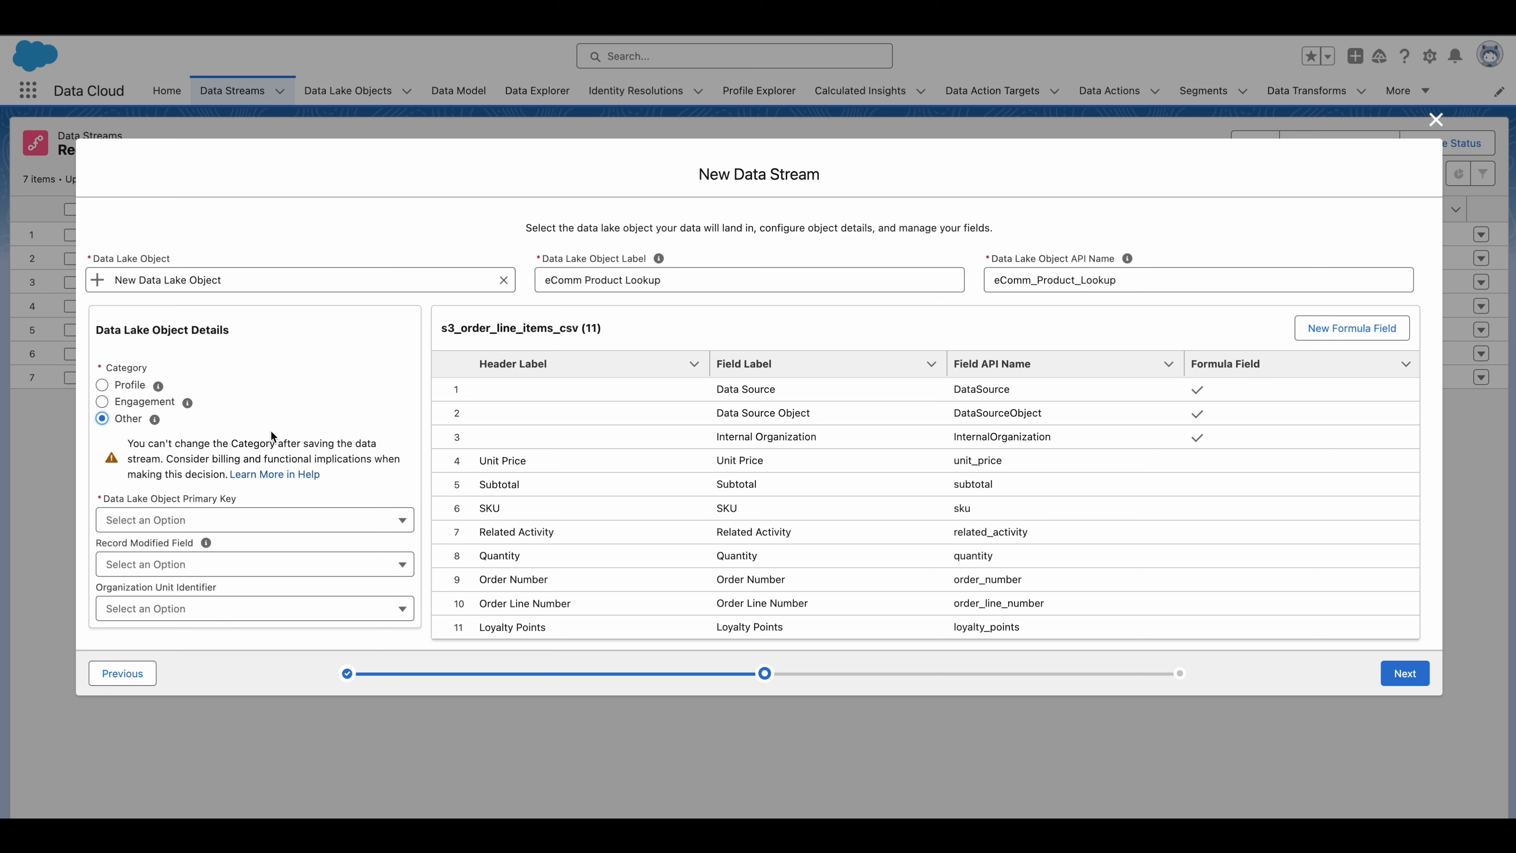
pyautogui.click(256, 520)
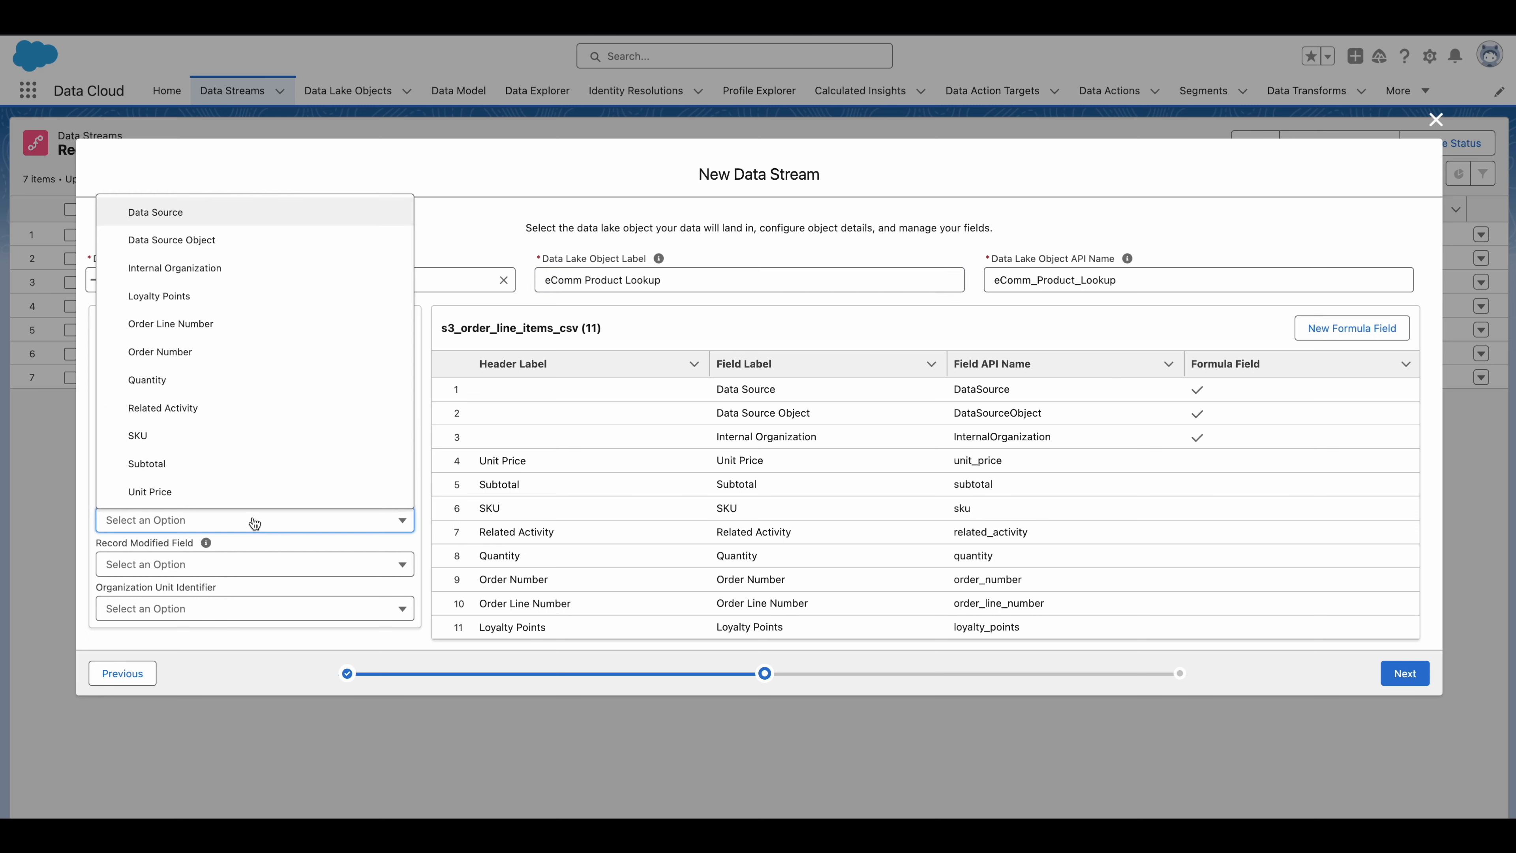
pyautogui.click(185, 434)
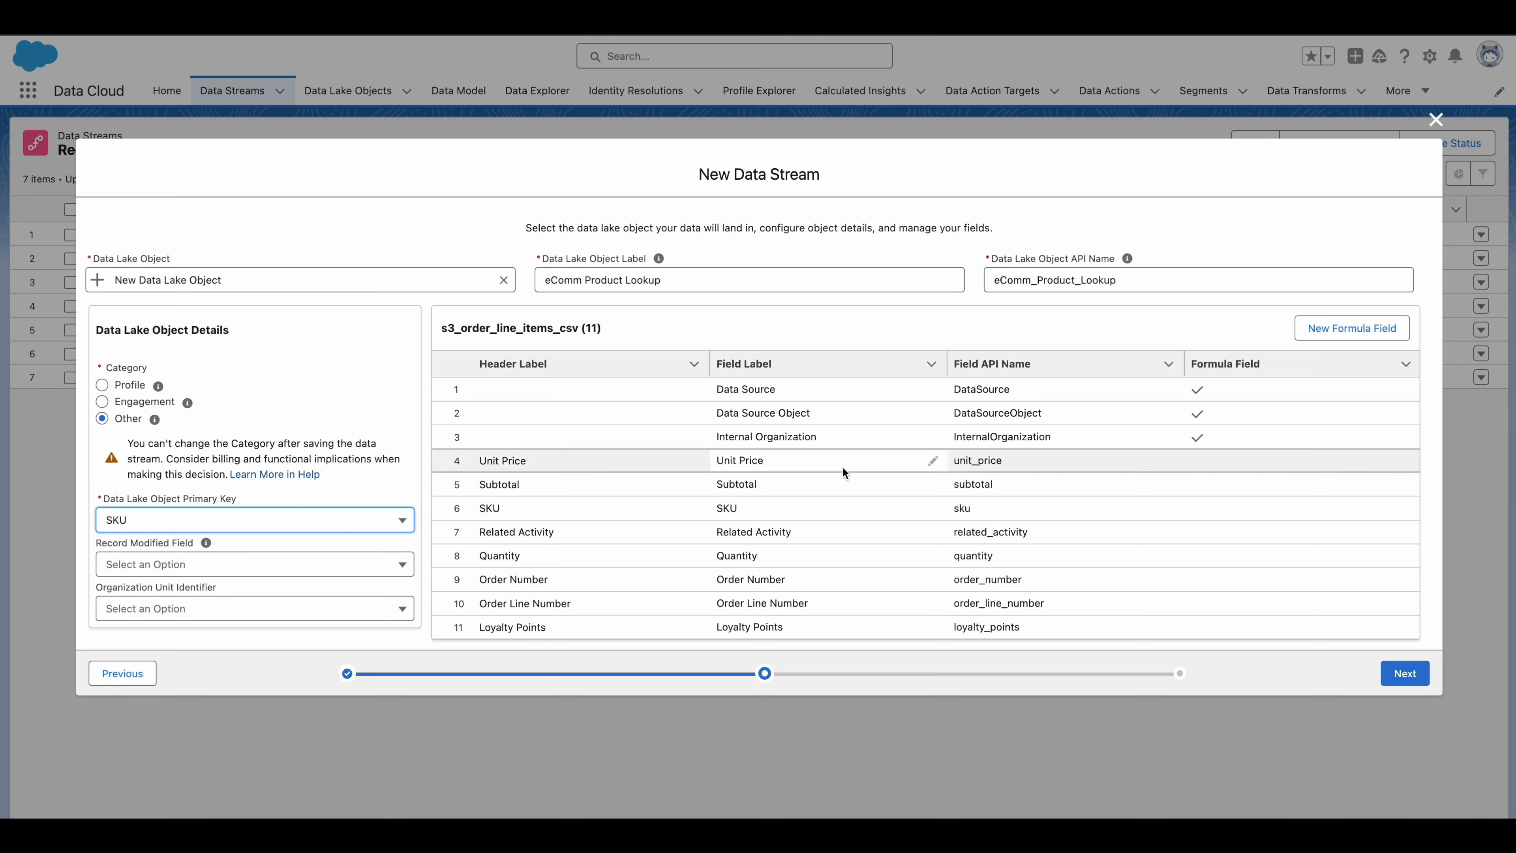
# Change the data type of the SKU and Order Line Number fields to Text and continue to the deployment settings.
pyautogui.click(1032, 514)
pyautogui.hscroll(3, 1031, 514)
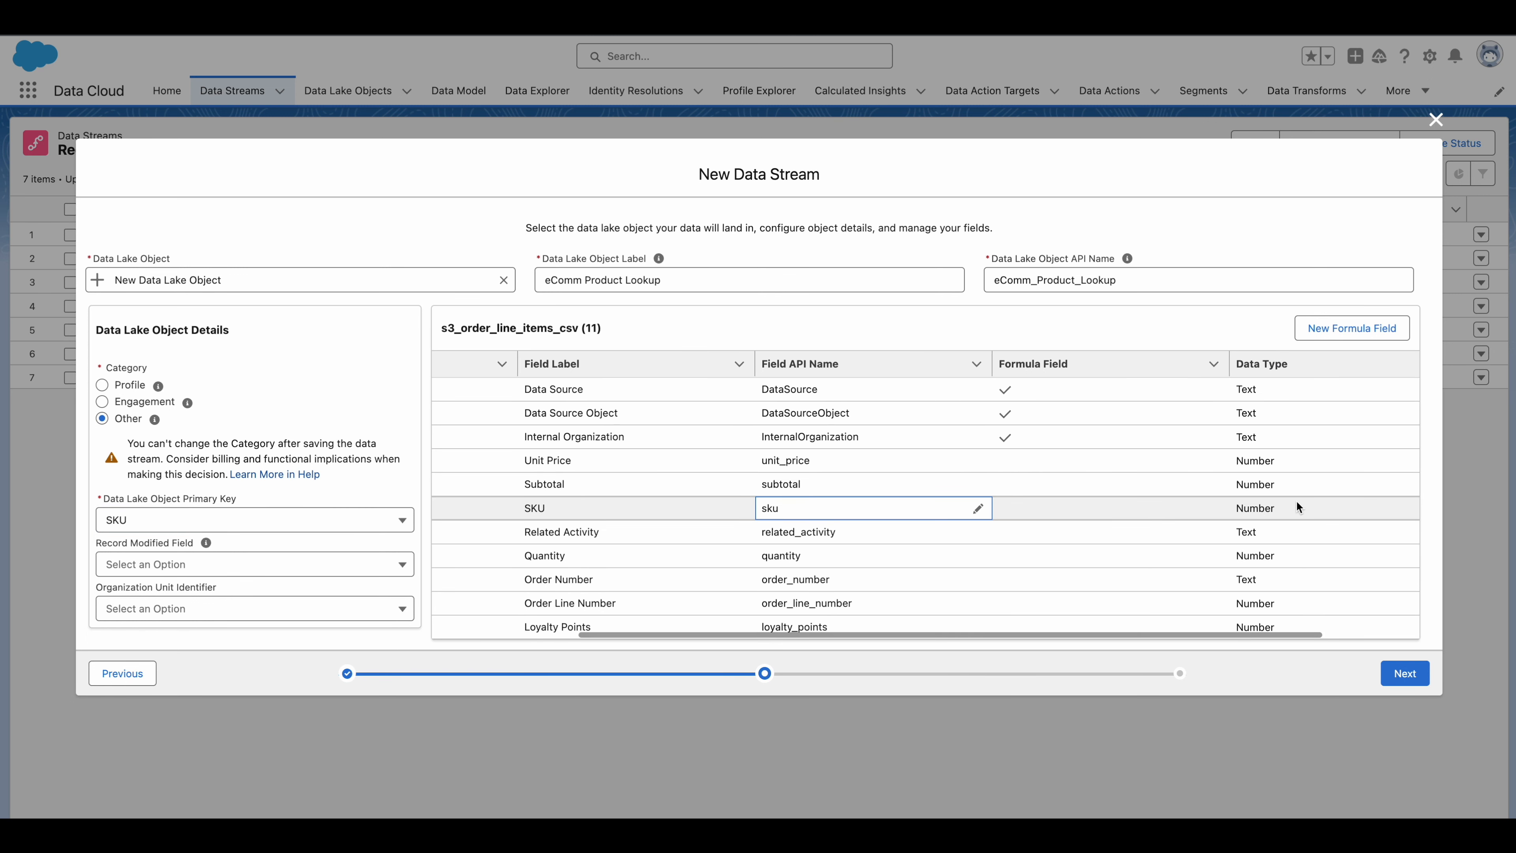
pyautogui.hscroll(3, 1296, 506)
pyautogui.click(1399, 508)
pyautogui.click(1365, 537)
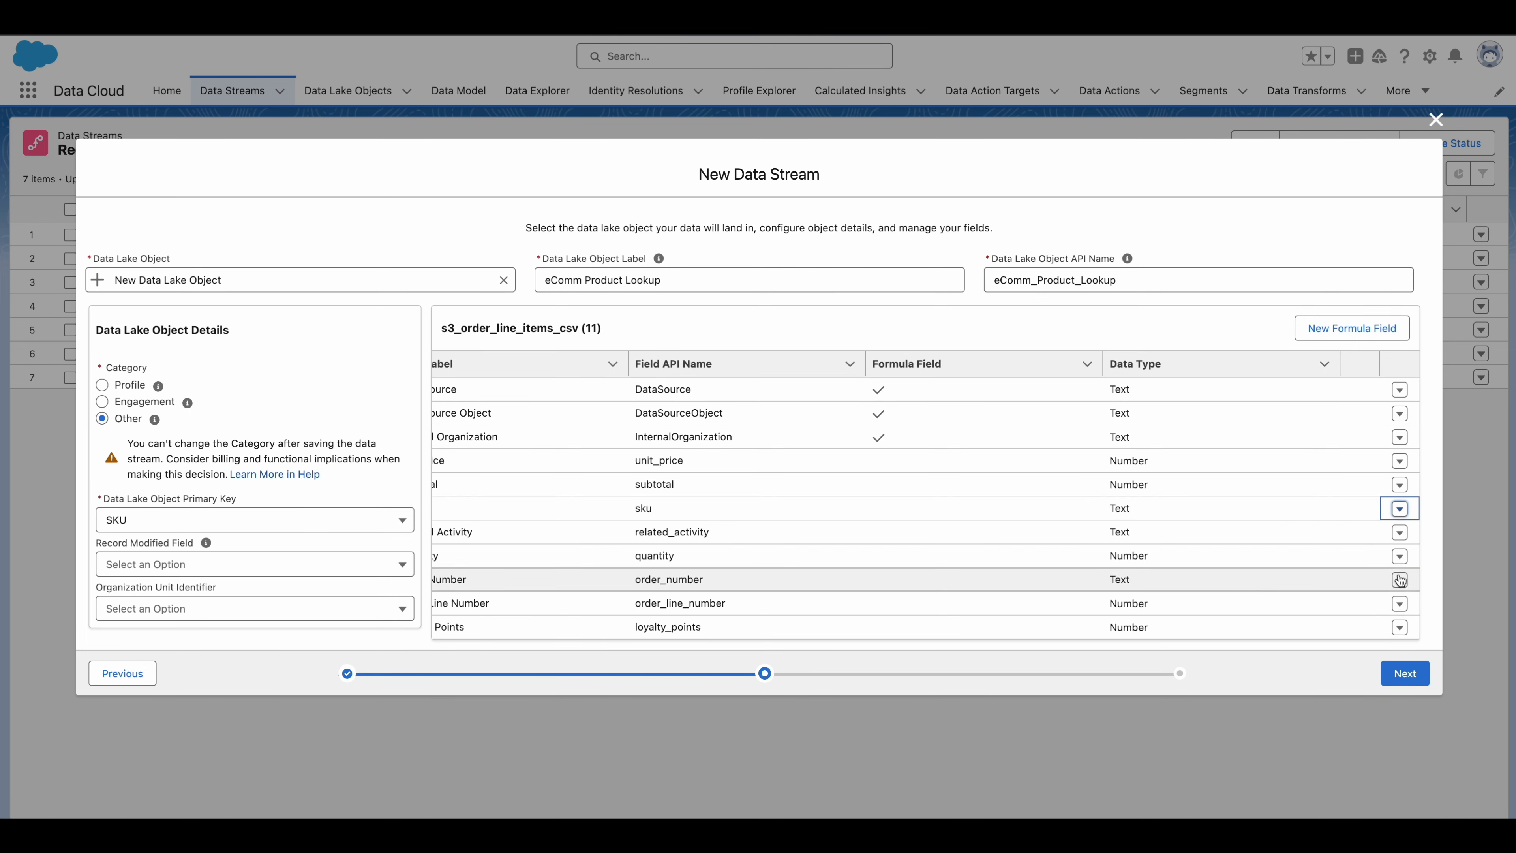
pyautogui.click(1399, 556)
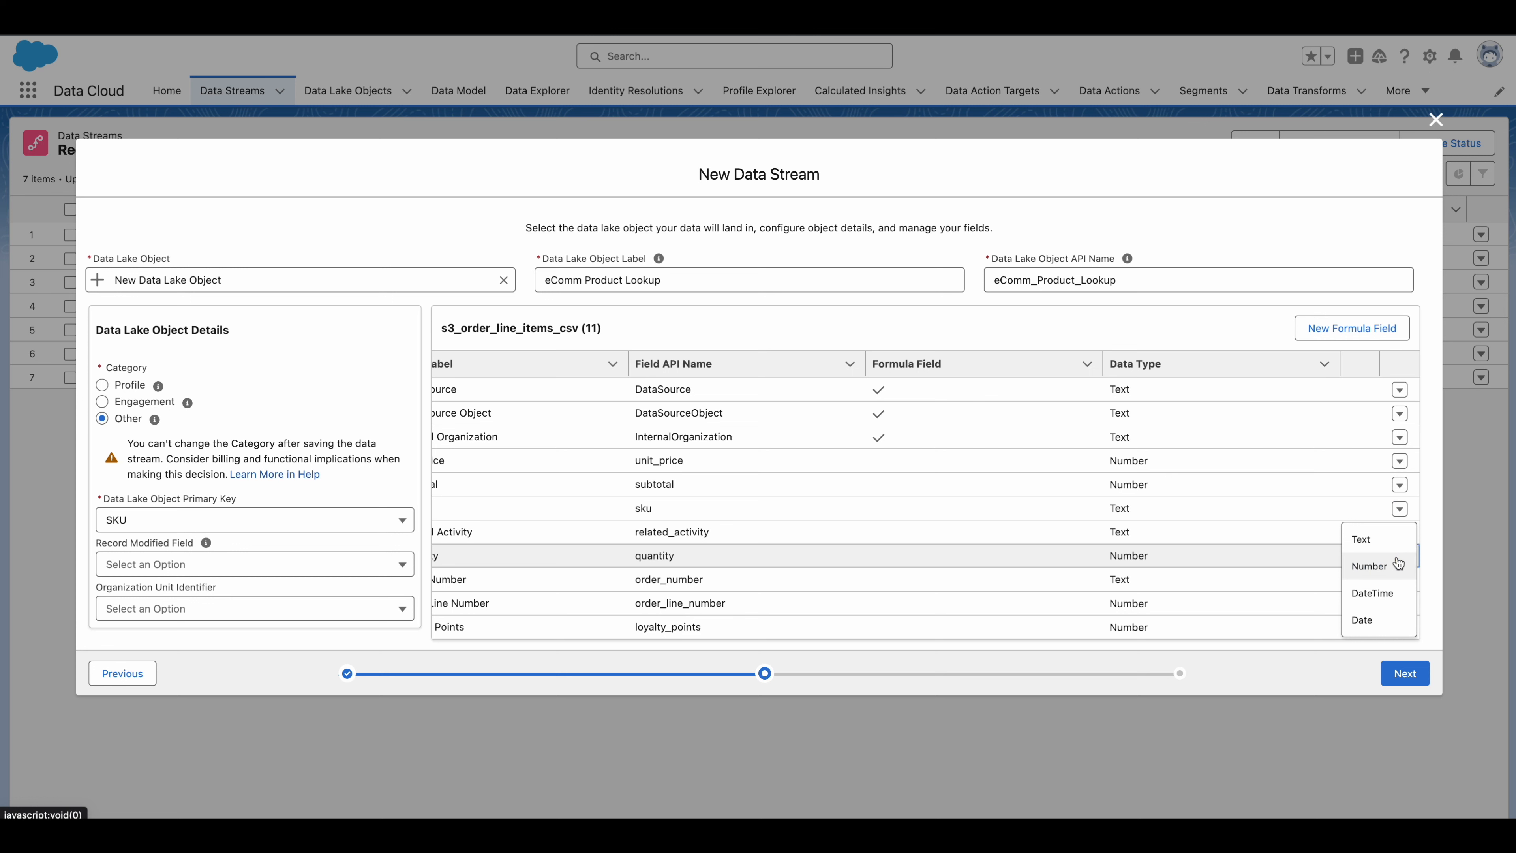
pyautogui.click(1399, 604)
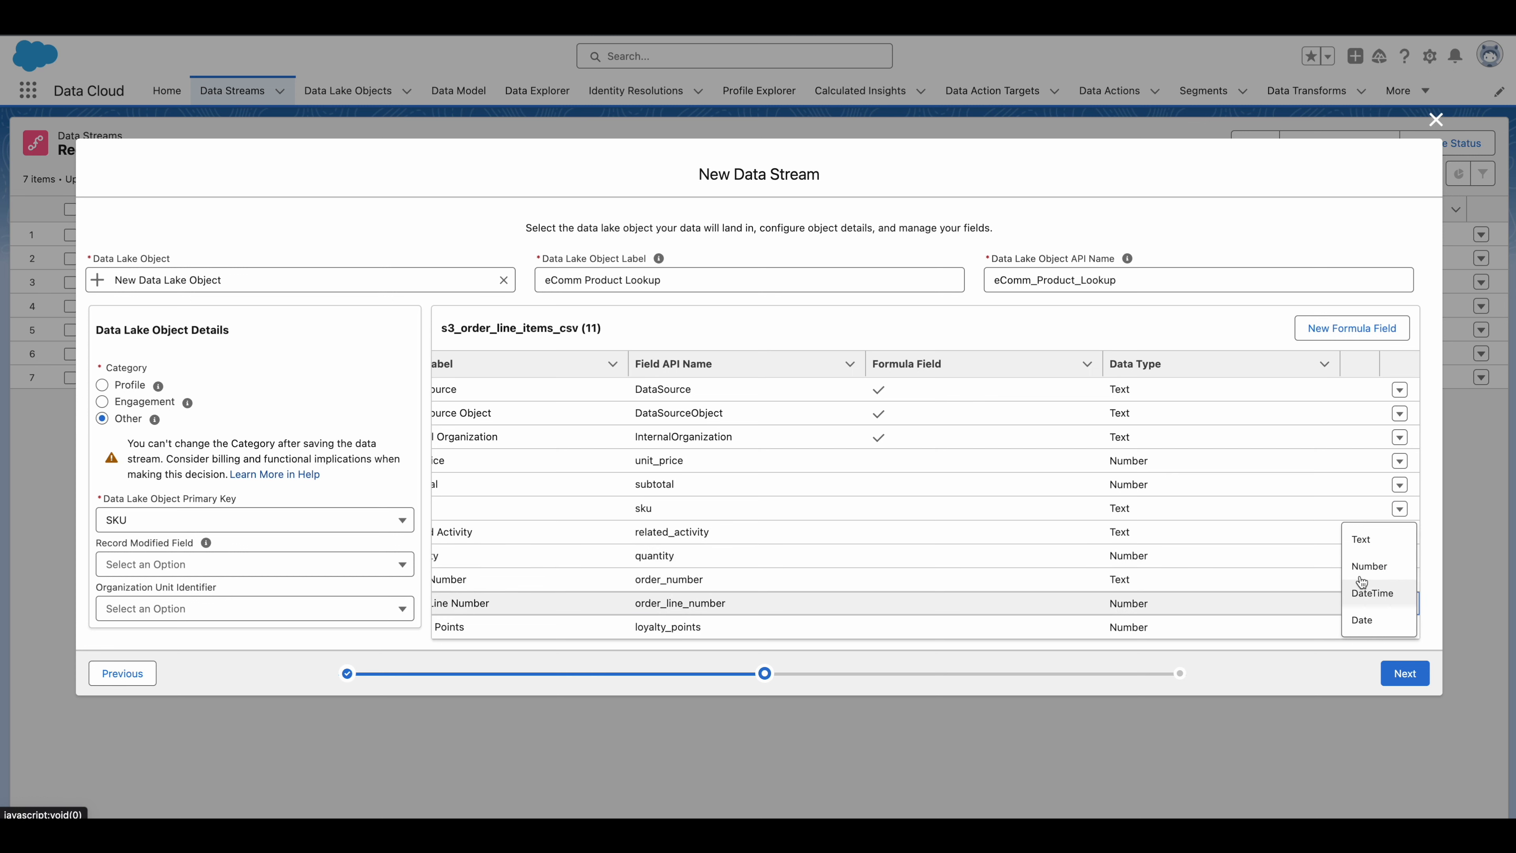
pyautogui.click(1360, 540)
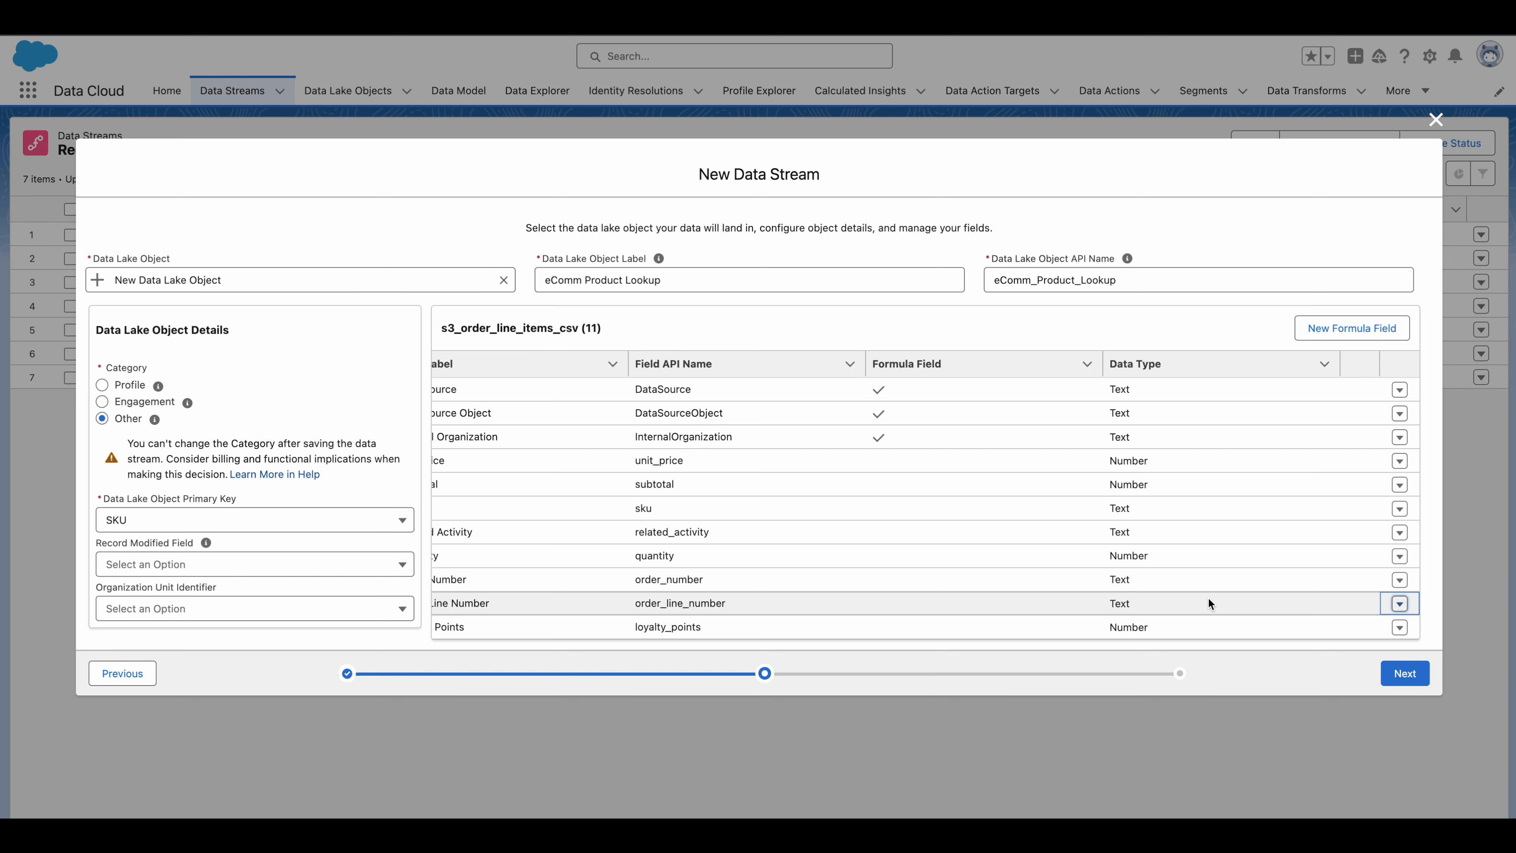
pyautogui.click(1405, 673)
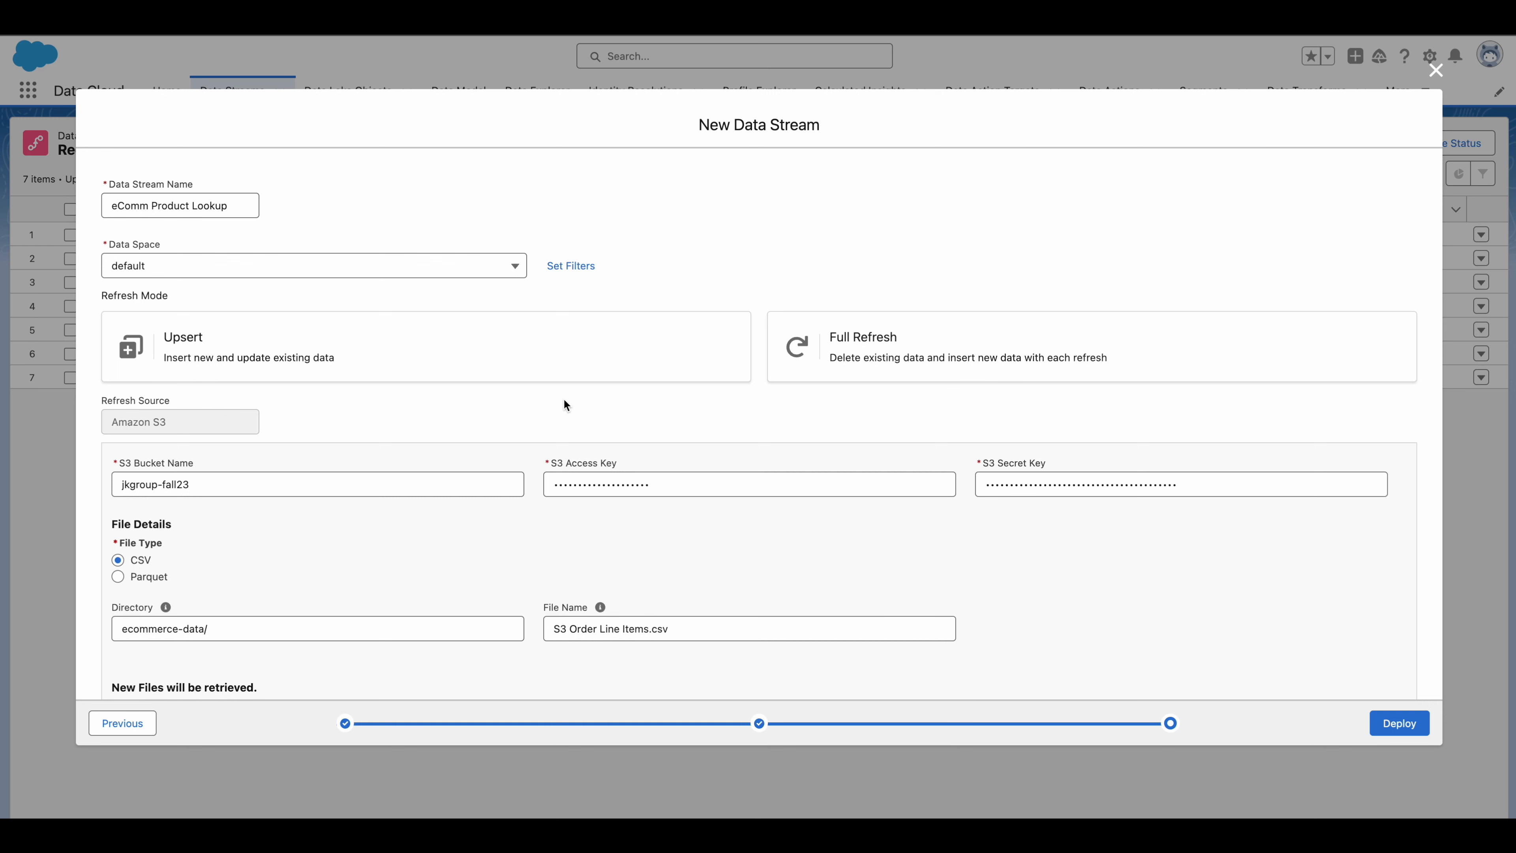
# Deploy the eComm Product Lookup stream with Upsert refresh mode, schedule frequency None and immediate refresh of the initial file disabled.
pyautogui.click(296, 344)
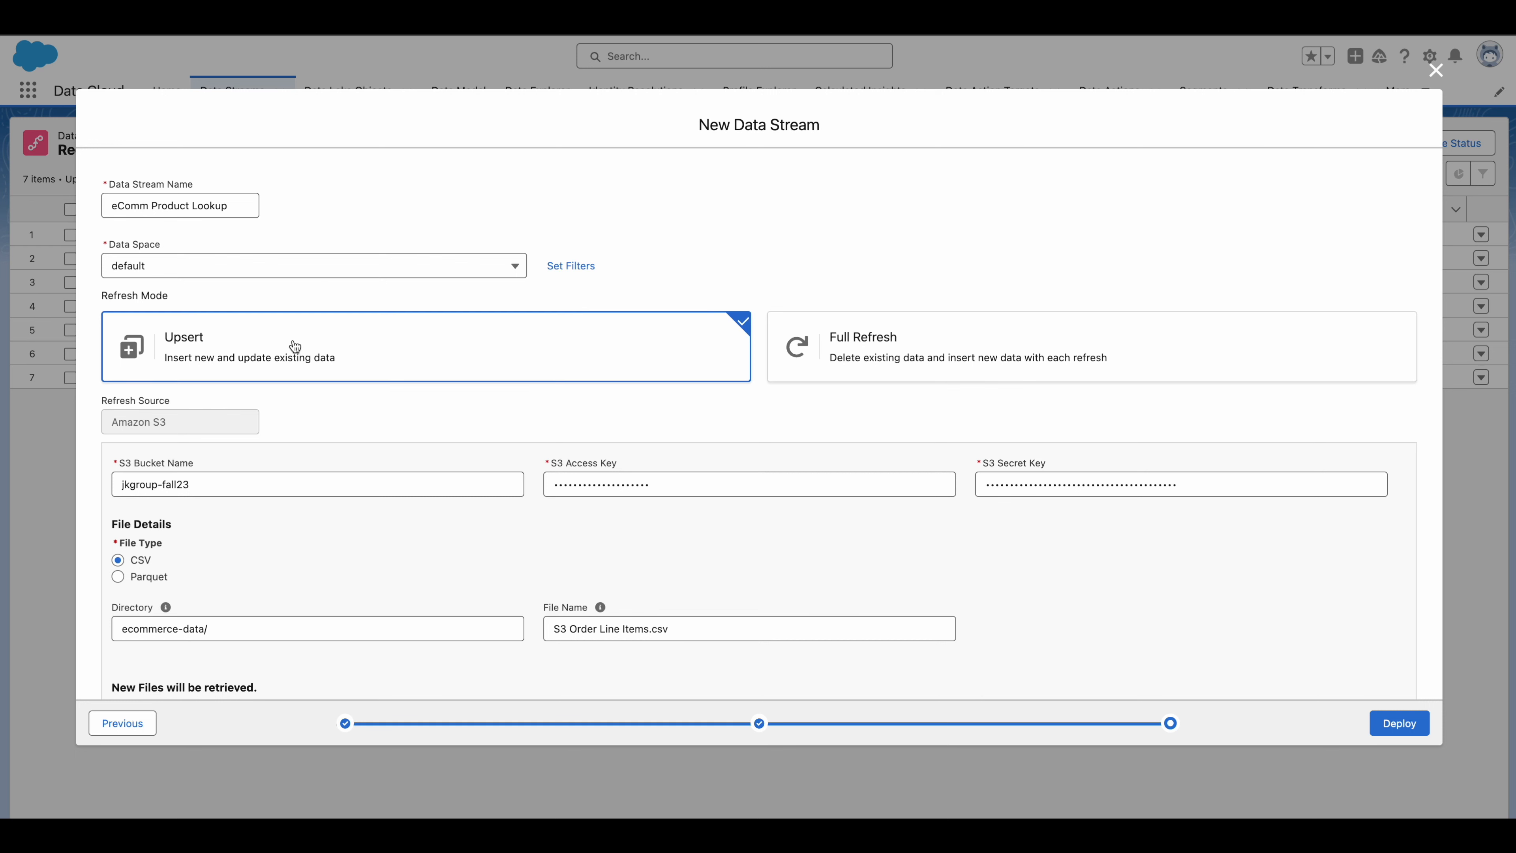
pyautogui.scroll(-3, 302, 418)
pyautogui.scroll(-1, 306, 511)
pyautogui.click(171, 622)
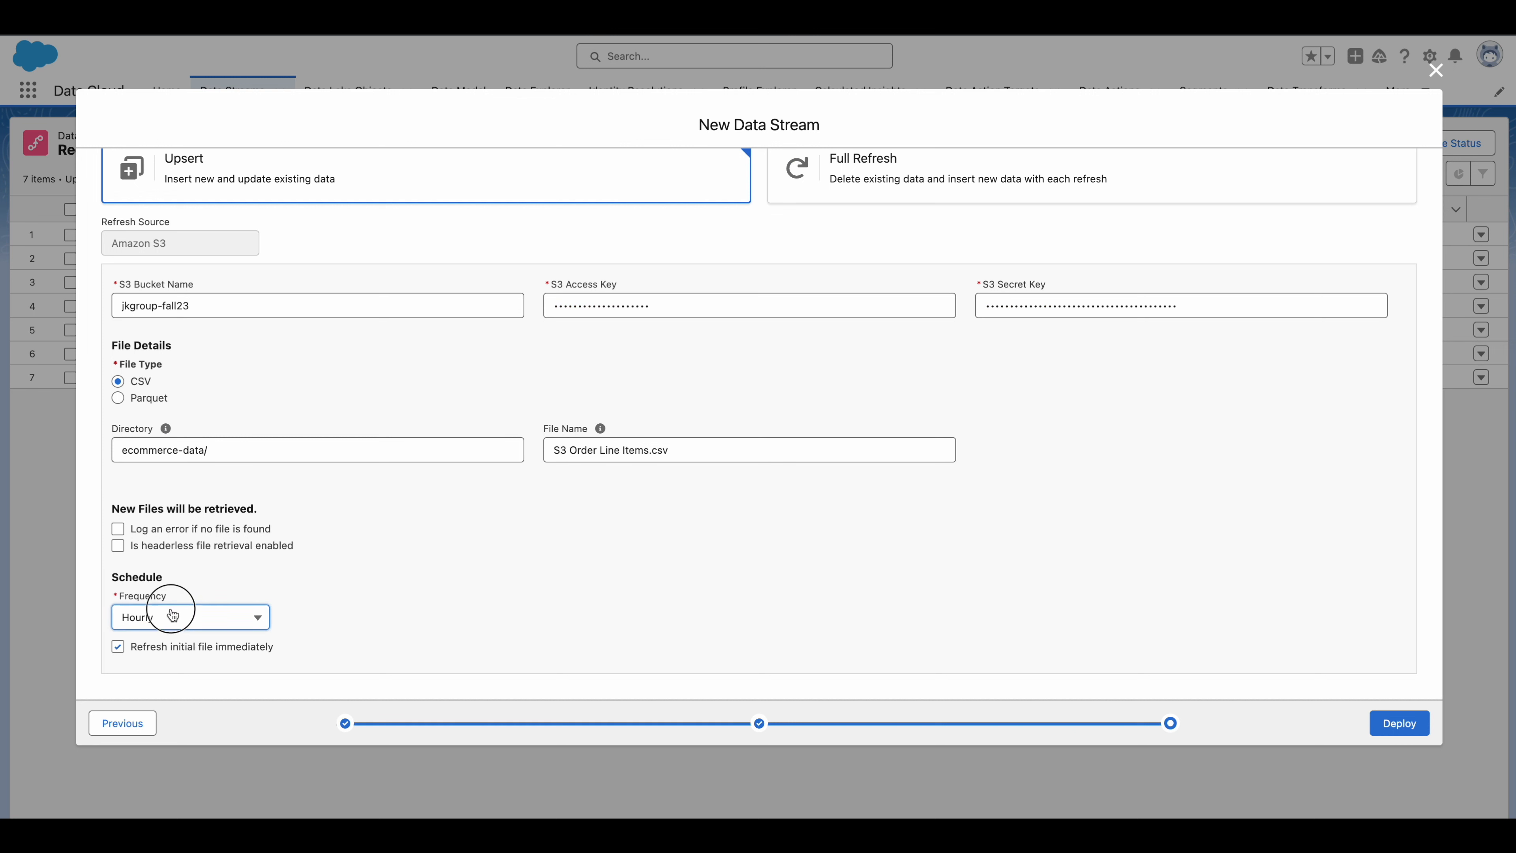
pyautogui.click(172, 649)
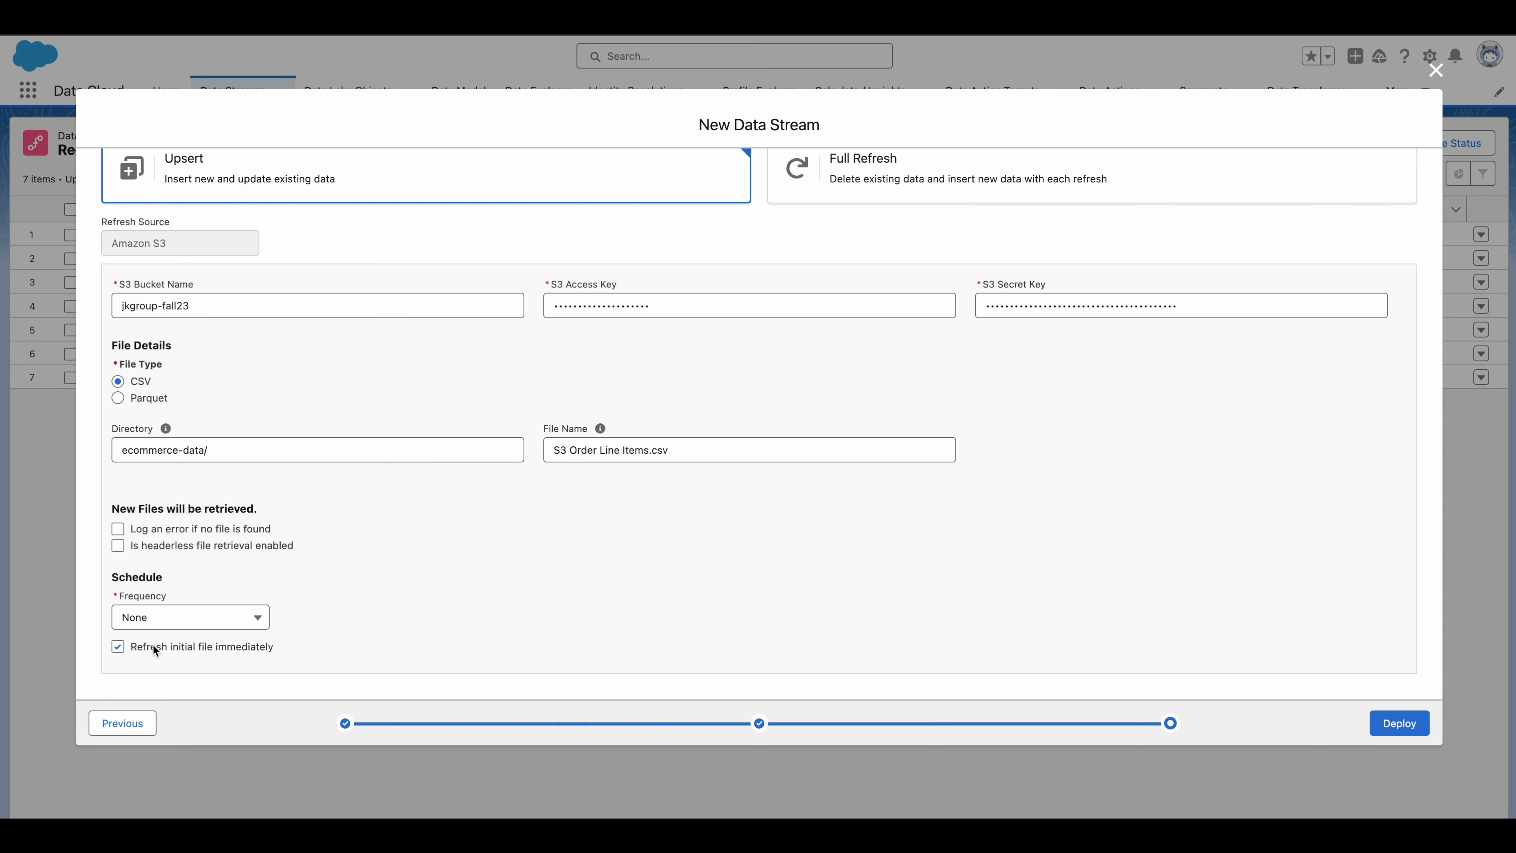
pyautogui.click(118, 646)
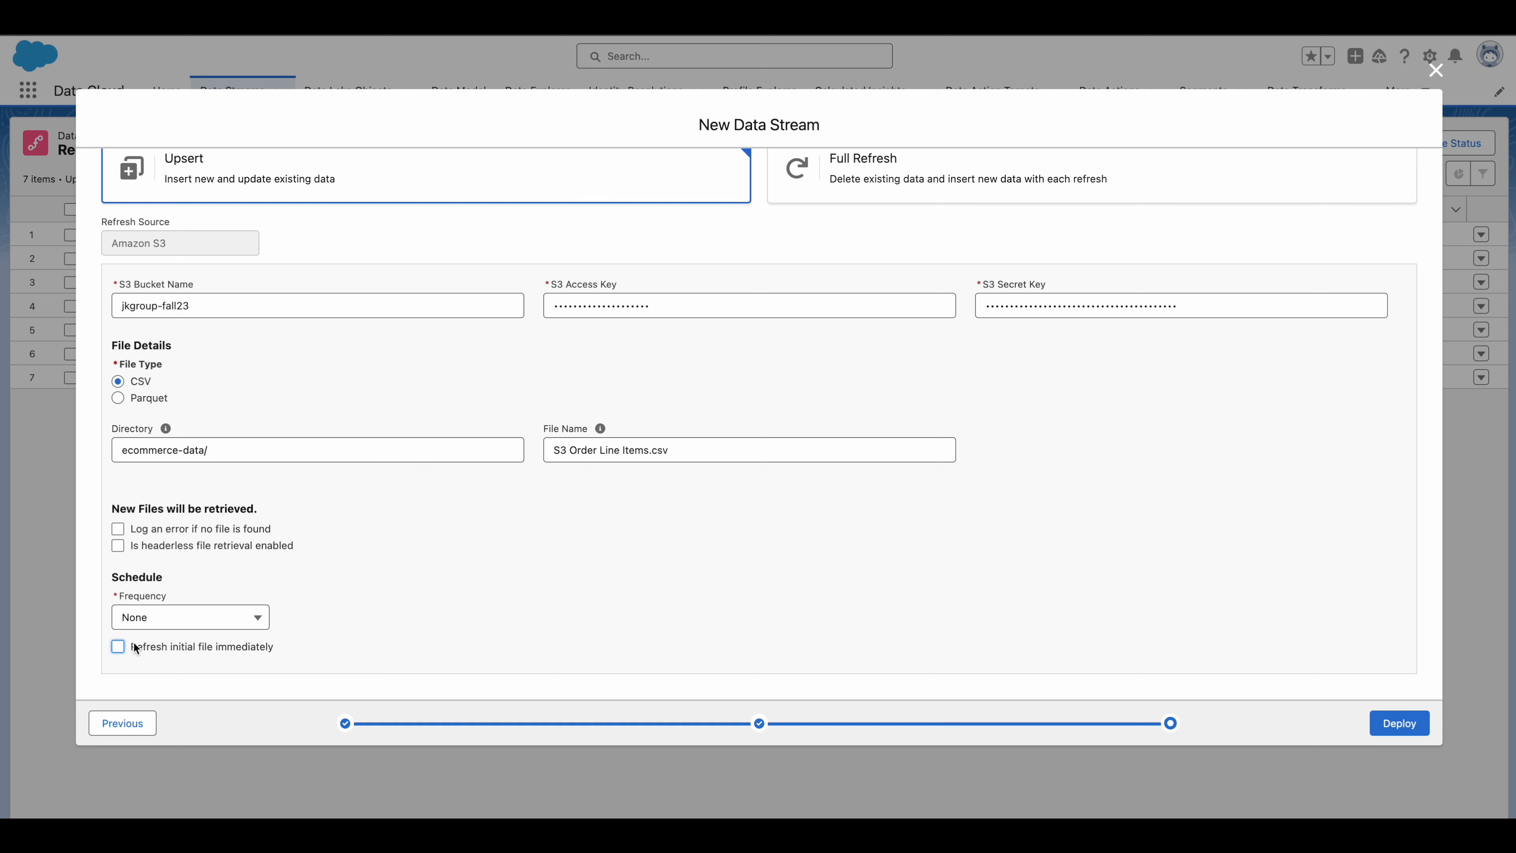
pyautogui.click(430, 644)
pyautogui.click(526, 562)
pyautogui.click(1394, 722)
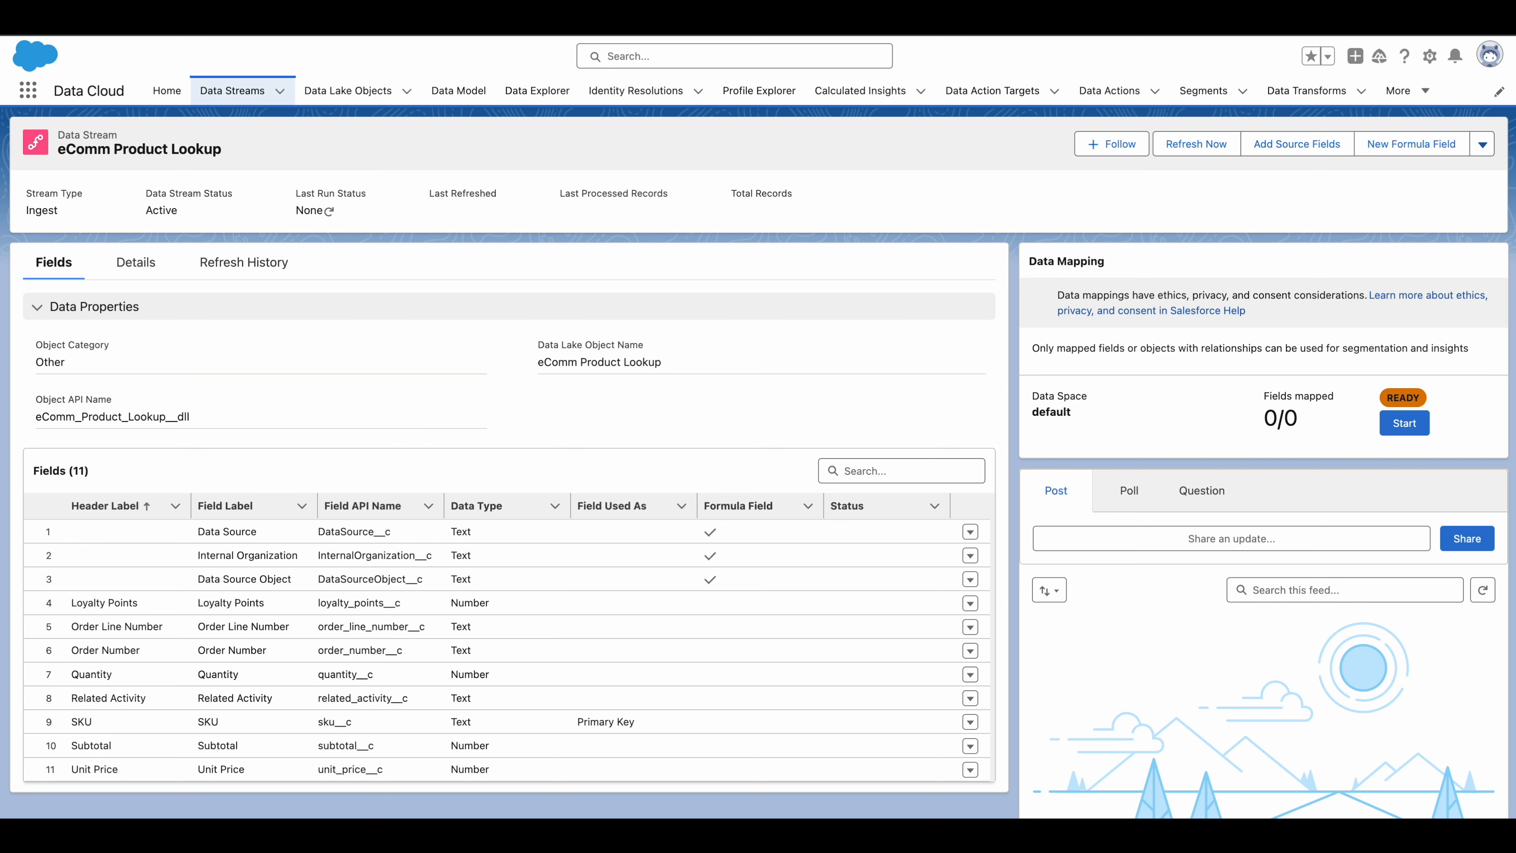
# Return to the data streams list and start another new data stream from the Amazon S3 source.
pyautogui.click(244, 96)
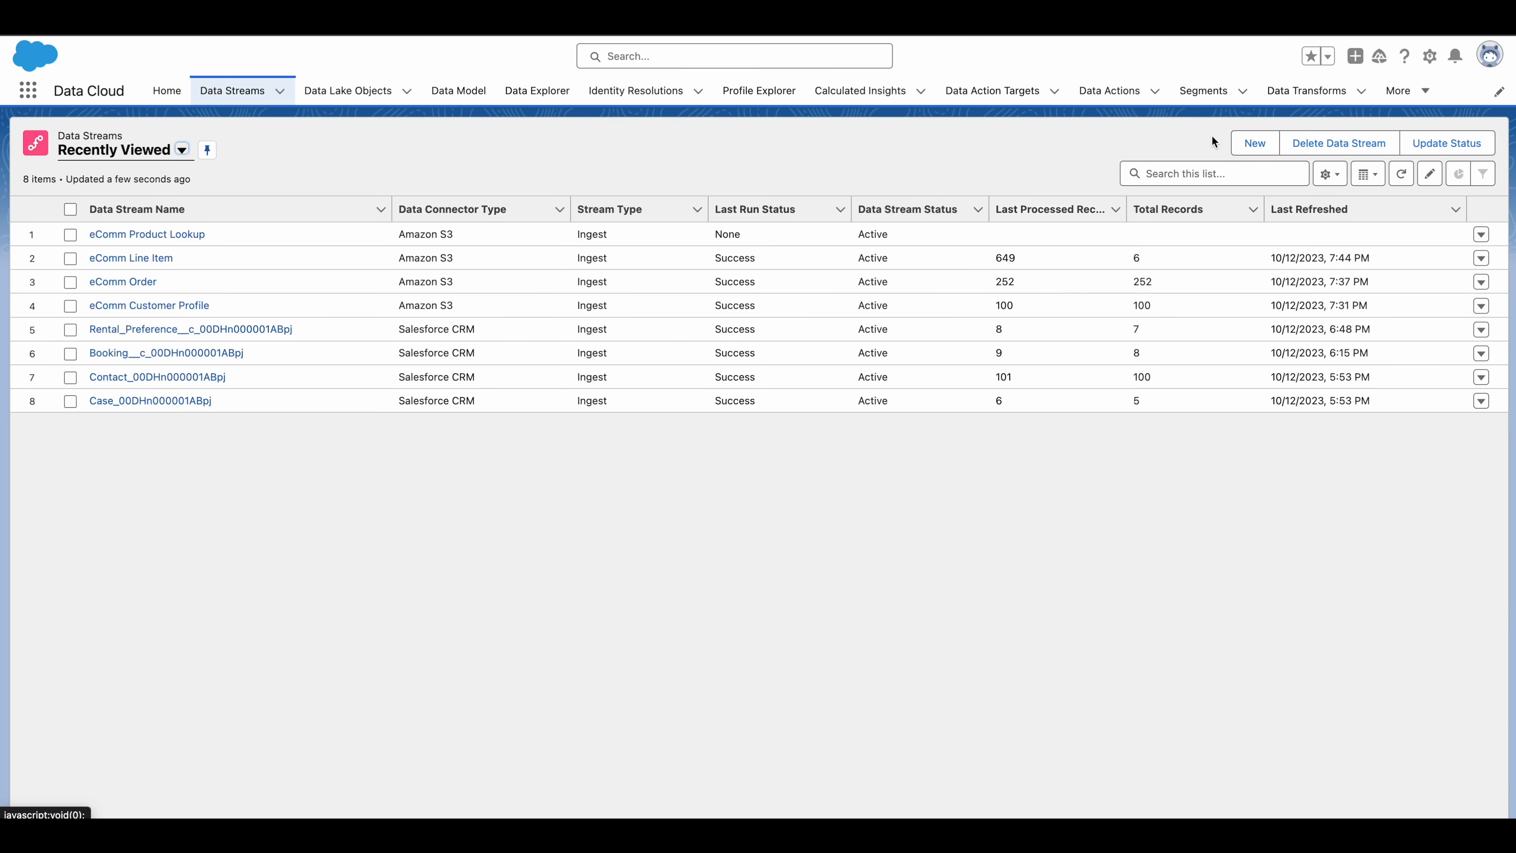
pyautogui.click(1249, 144)
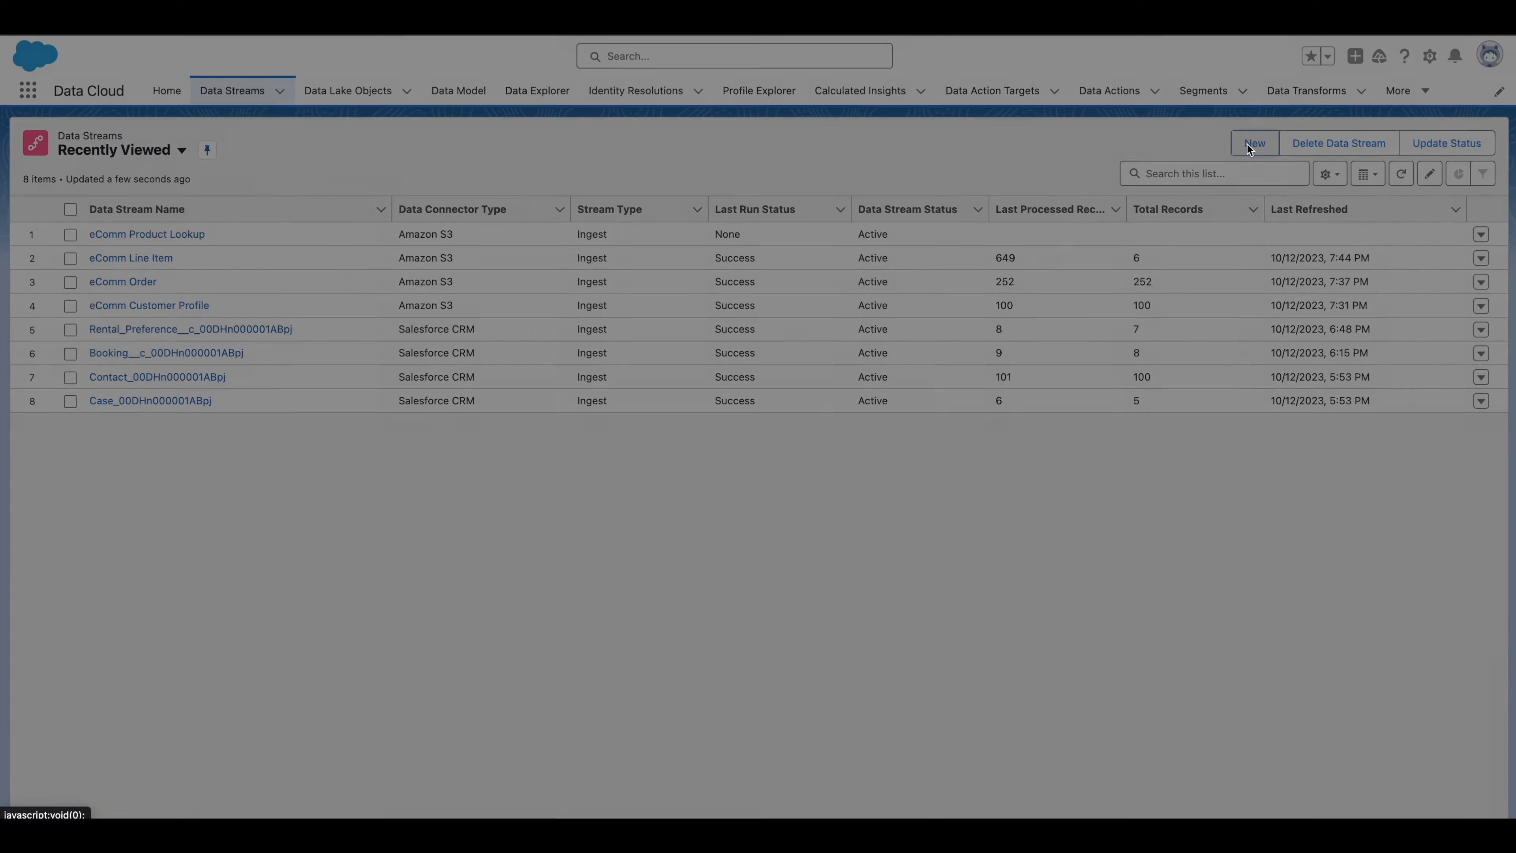
pyautogui.click(291, 467)
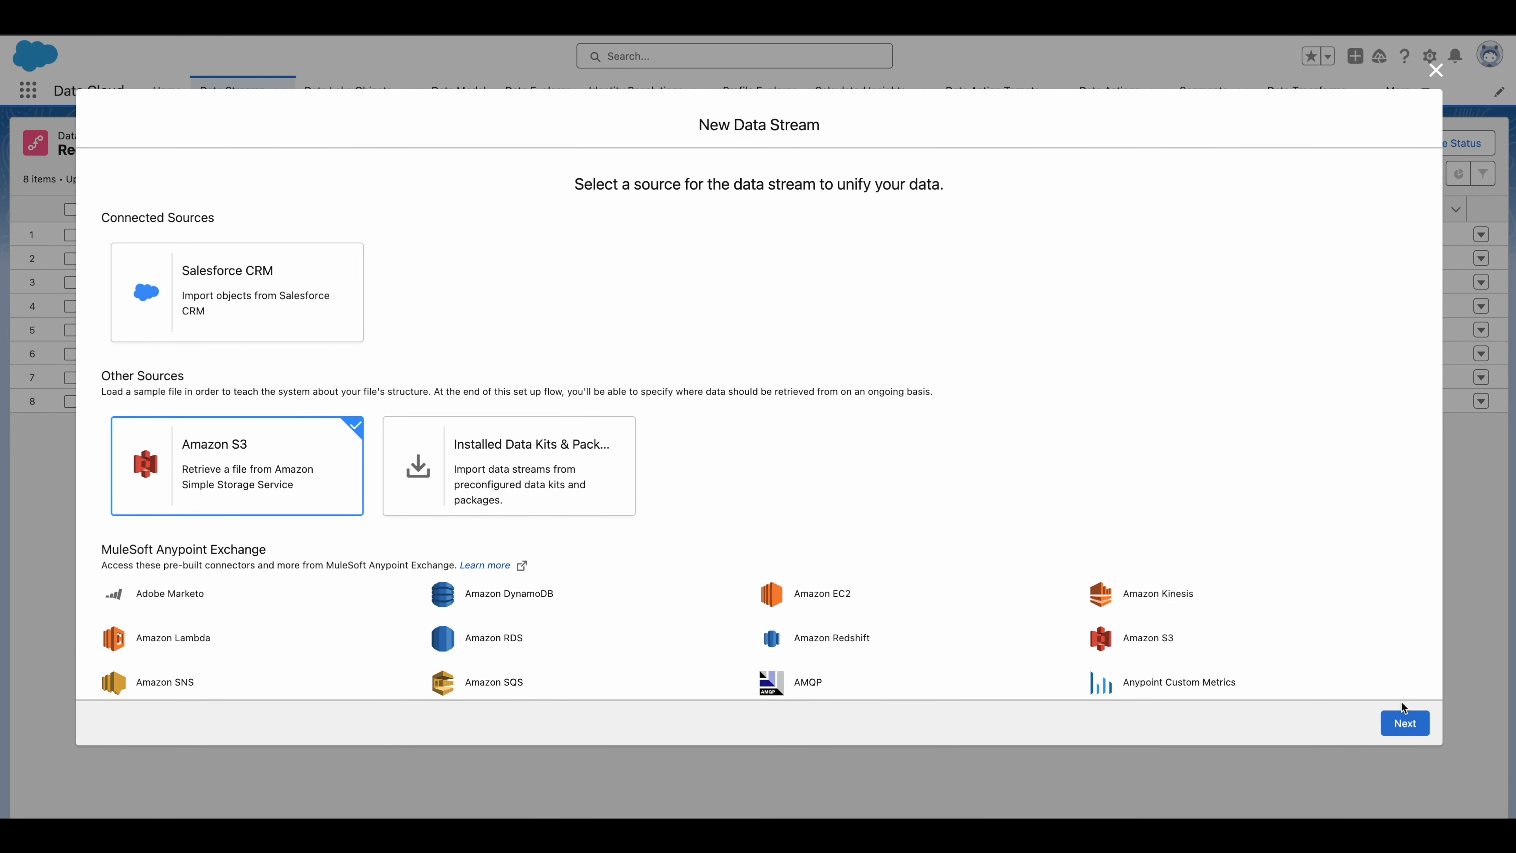
pyautogui.click(1399, 720)
# Fill in the new stream's S3 bucket name jkgroup-fall23, its S3 access key and its S3 secret key.
pyautogui.click(346, 330)
pyautogui.click(254, 369)
pyautogui.click(748, 328)
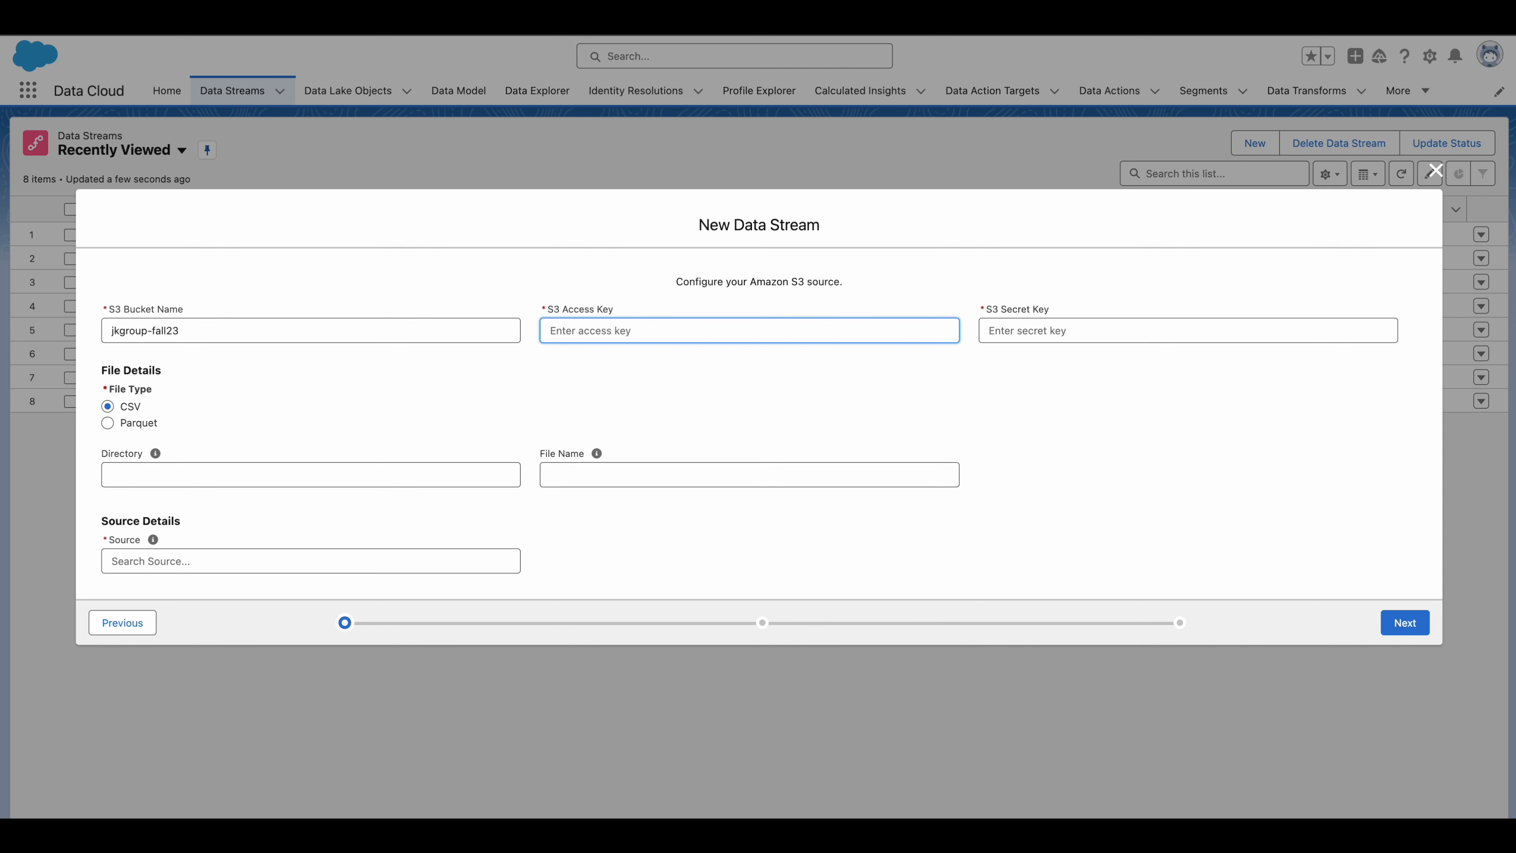
pyautogui.click(828, 329)
pyautogui.hotkey('ctrl', 'v')
pyautogui.press('Tab')
pyautogui.hotkey('ctrl', 'v')
# Enter directory ecommerce-data/, file name S3 Order Line Items.csv and source S3_eCommerce_RAVG_Retail for the new stream, and continue.
pyautogui.click(216, 474)
pyautogui.write('ecommerce-data/')
pyautogui.click(627, 475)
pyautogui.write('S3 Order Line Items.csv')
pyautogui.click(456, 561)
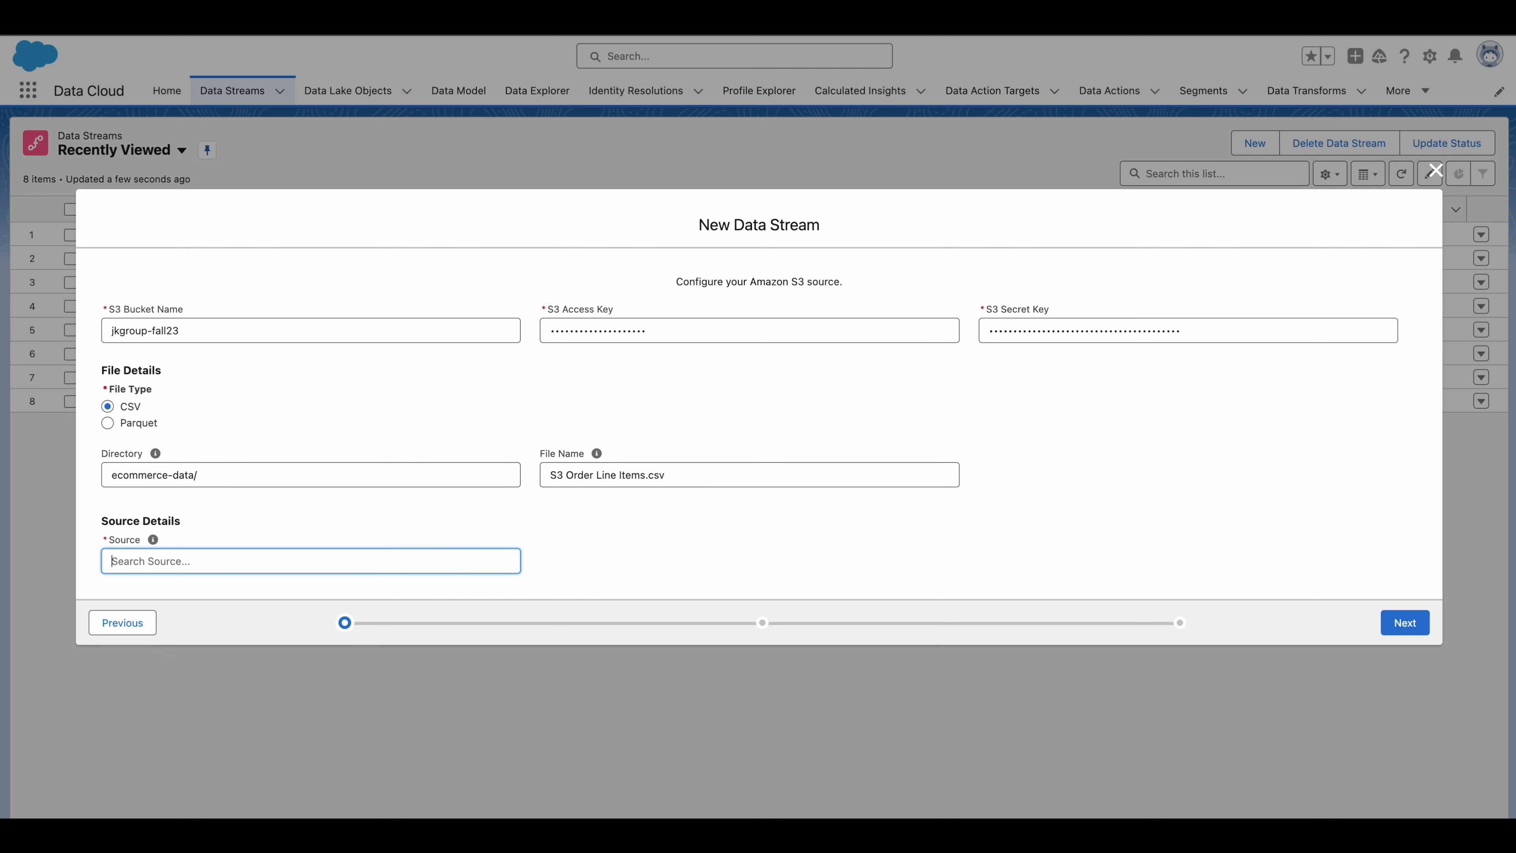
pyautogui.write('S3_eCommerce_RAVG_Retail')
pyautogui.click(1404, 622)
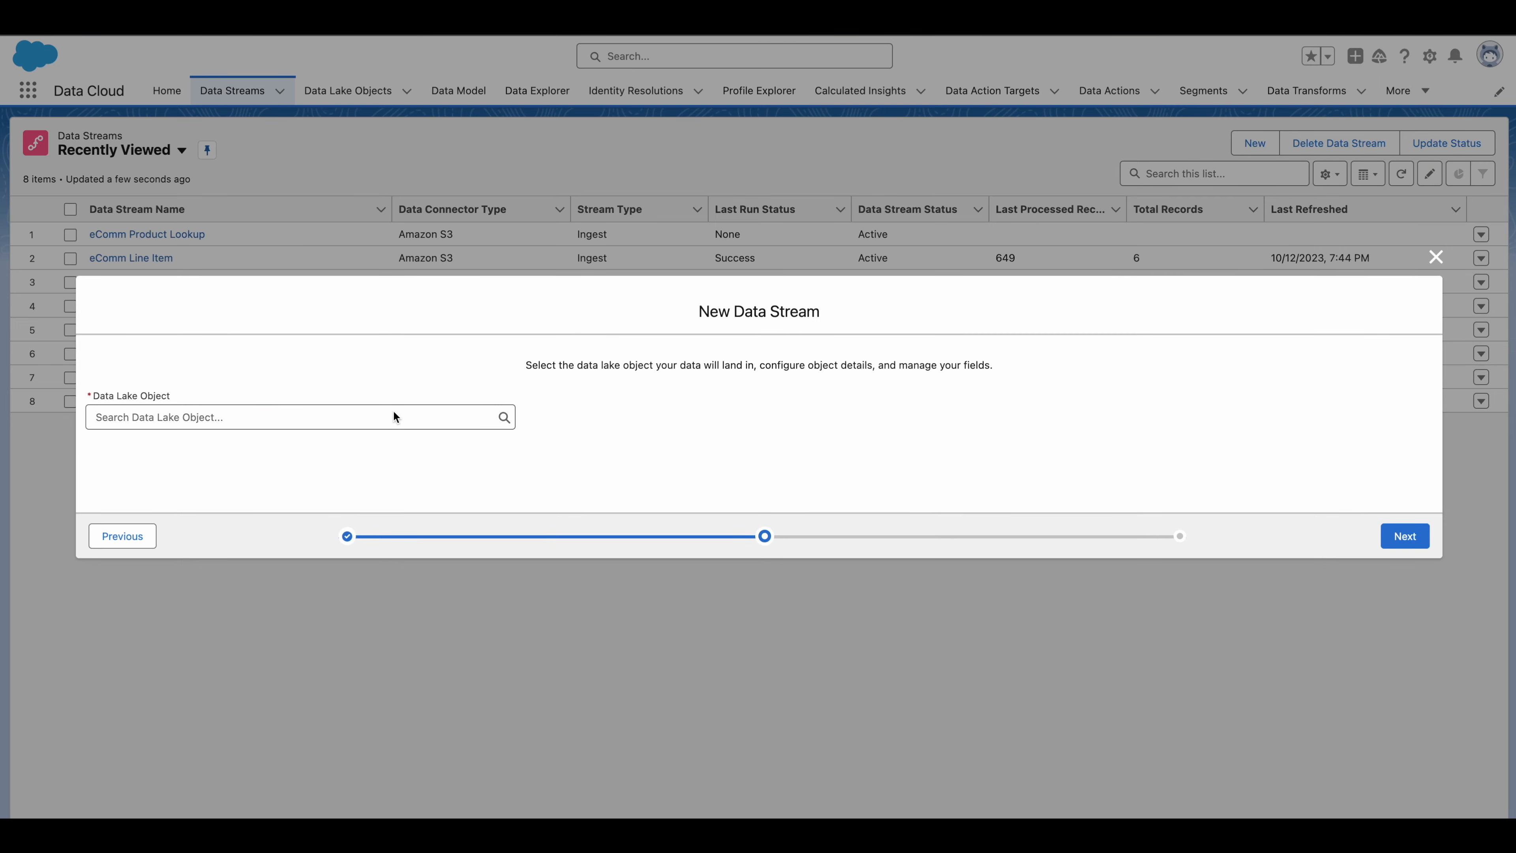
# Create a new data lake object with the label eComm Related Activity Lookup for the stream.
pyautogui.click(366, 417)
pyautogui.click(325, 451)
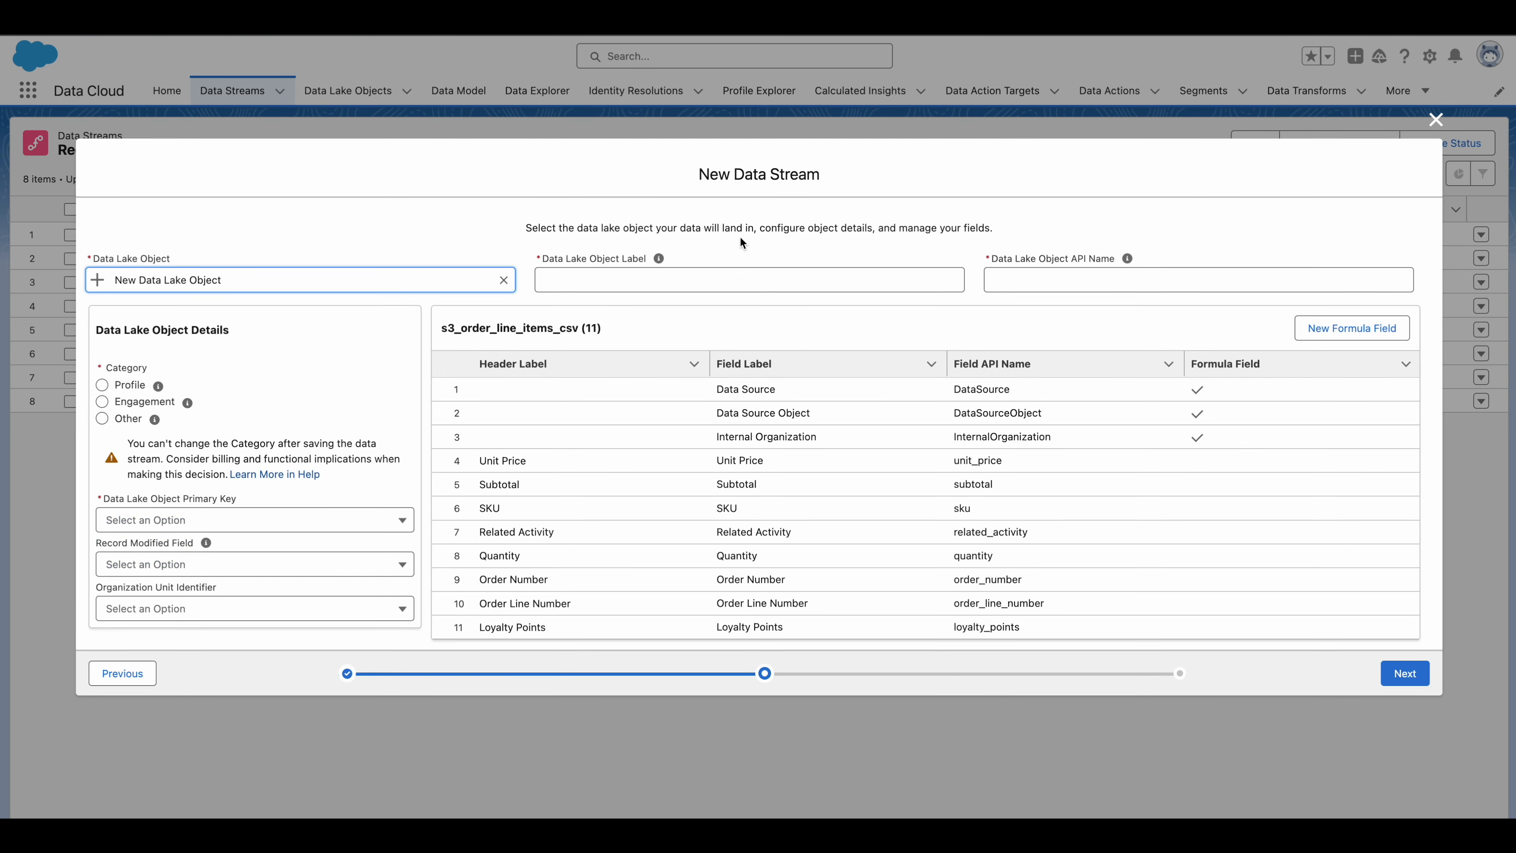
pyautogui.click(603, 281)
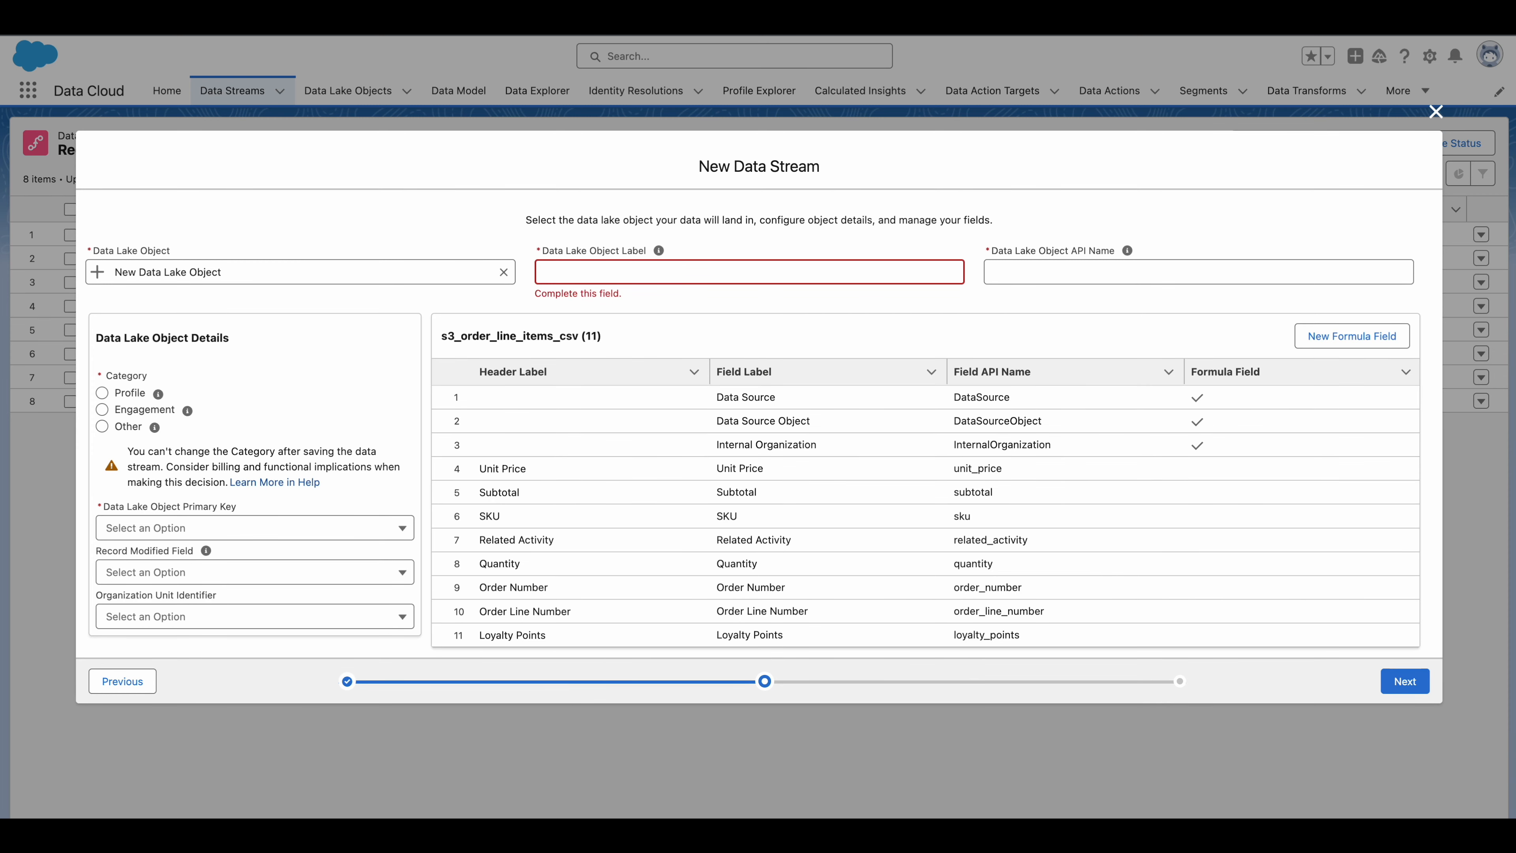
pyautogui.click(585, 269)
pyautogui.write('eComm Related Activity Lookup')
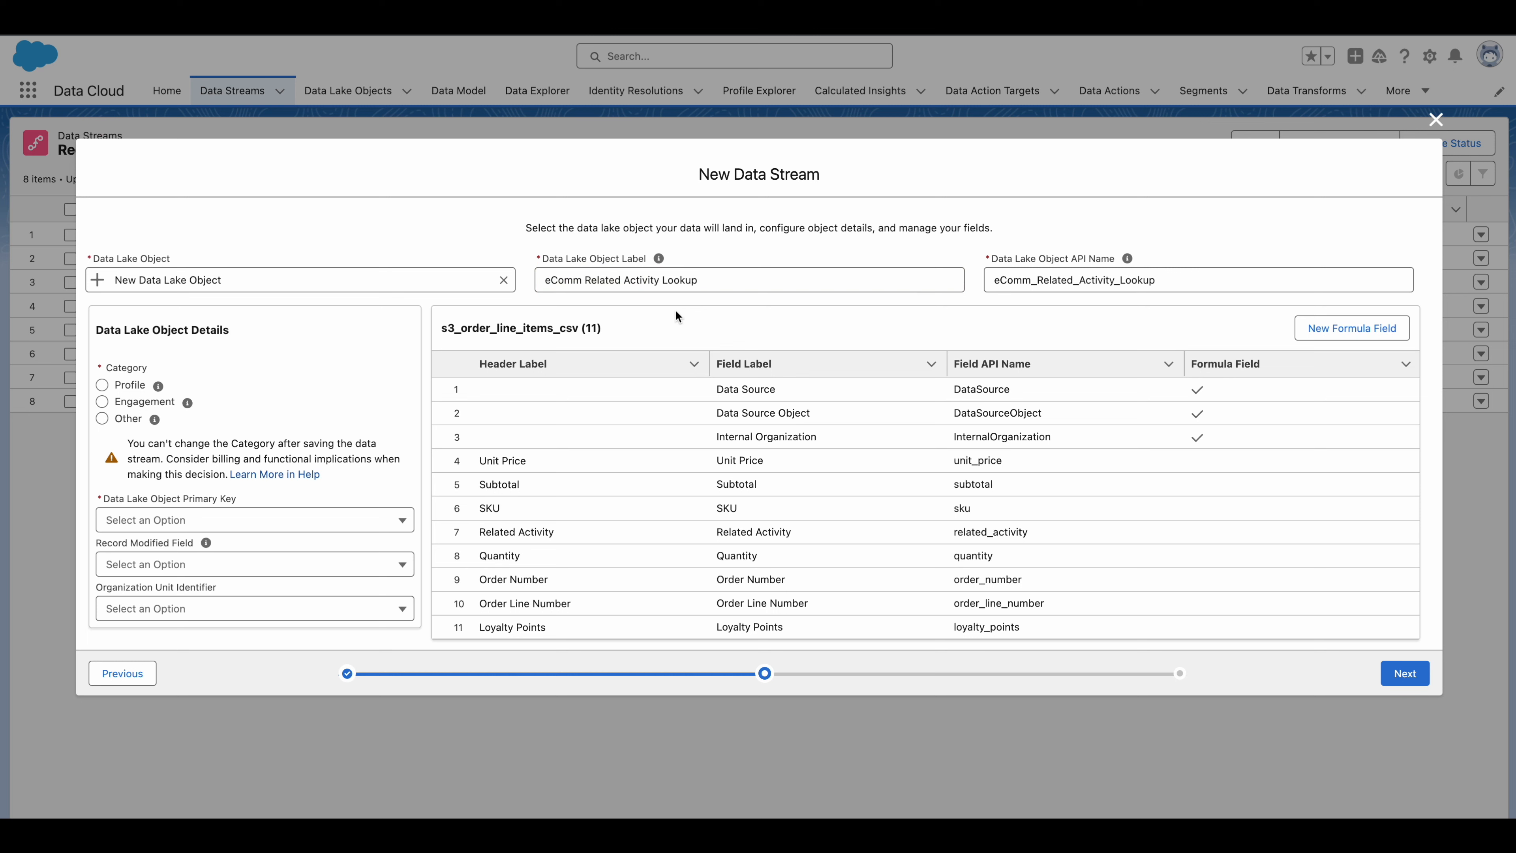
# Set the eComm Related Activity Lookup category to Other and its Data Lake Object Primary Key to Related Activity.
pyautogui.click(101, 418)
pyautogui.click(202, 518)
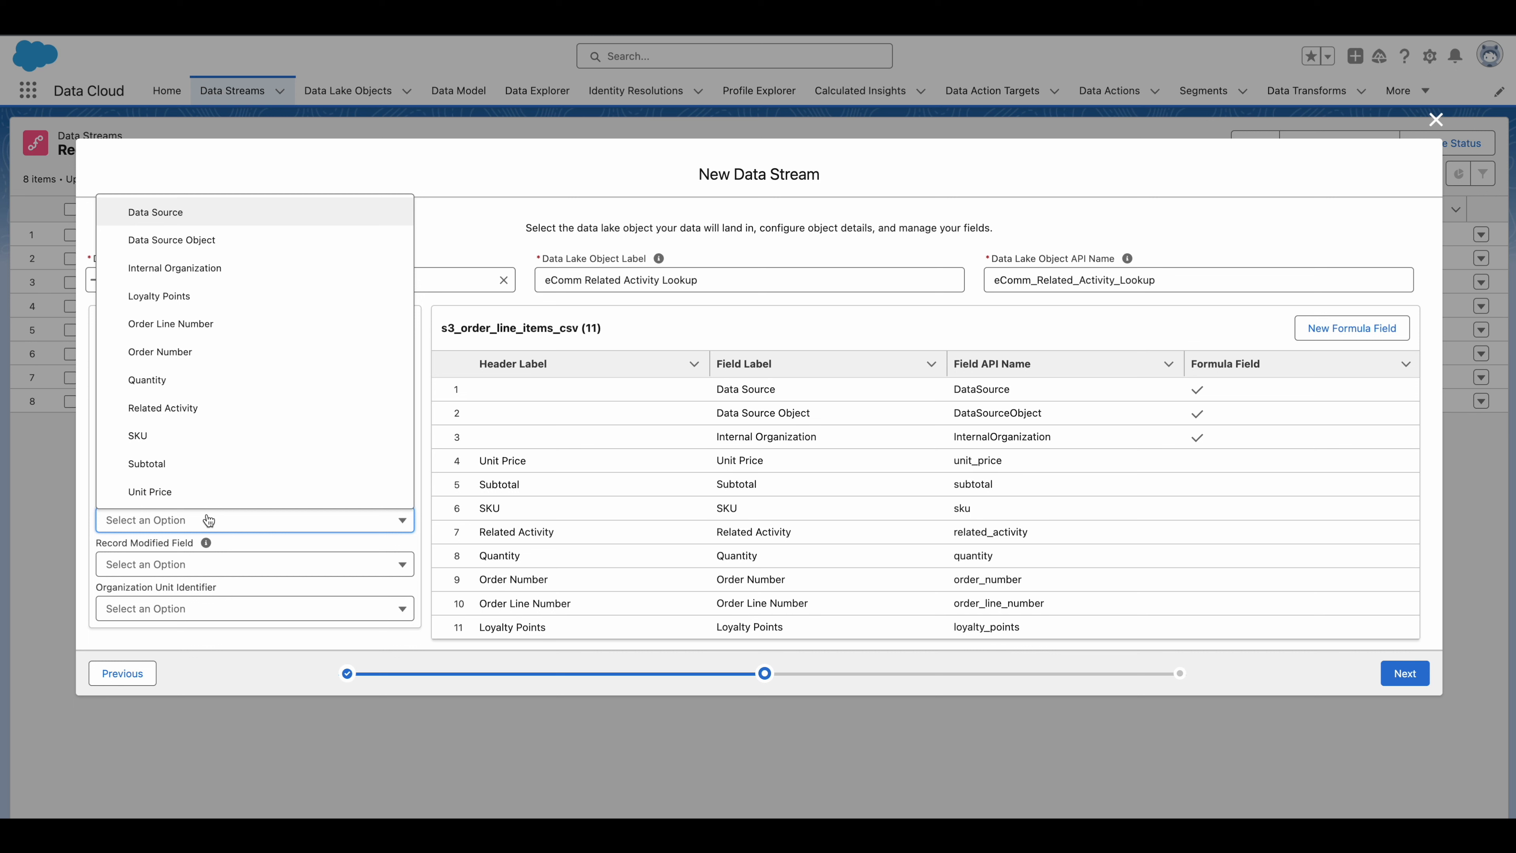
pyautogui.click(197, 406)
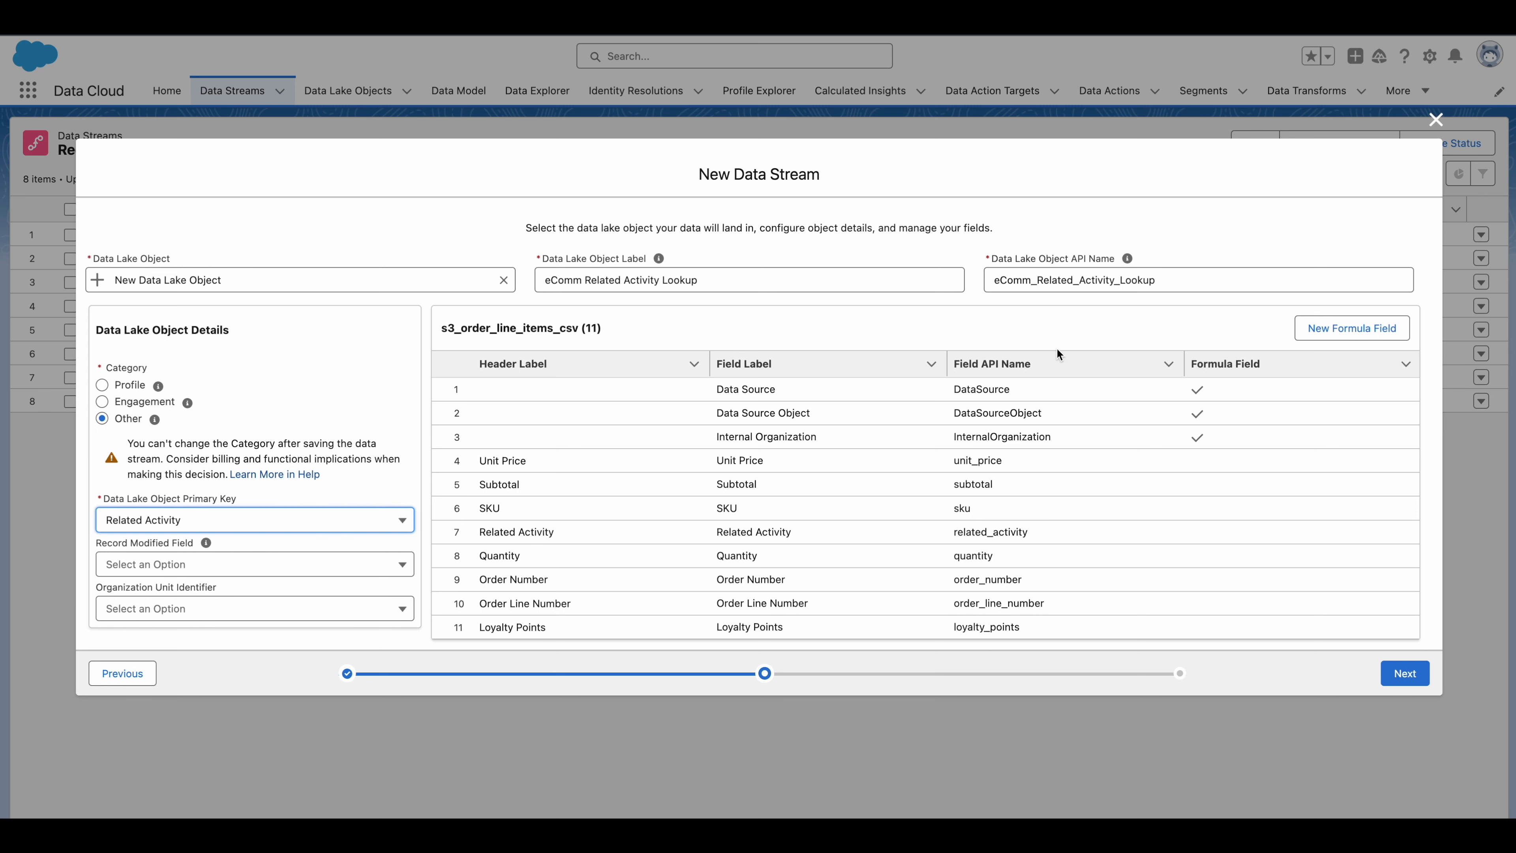
pyautogui.hscroll(5, 1083, 497)
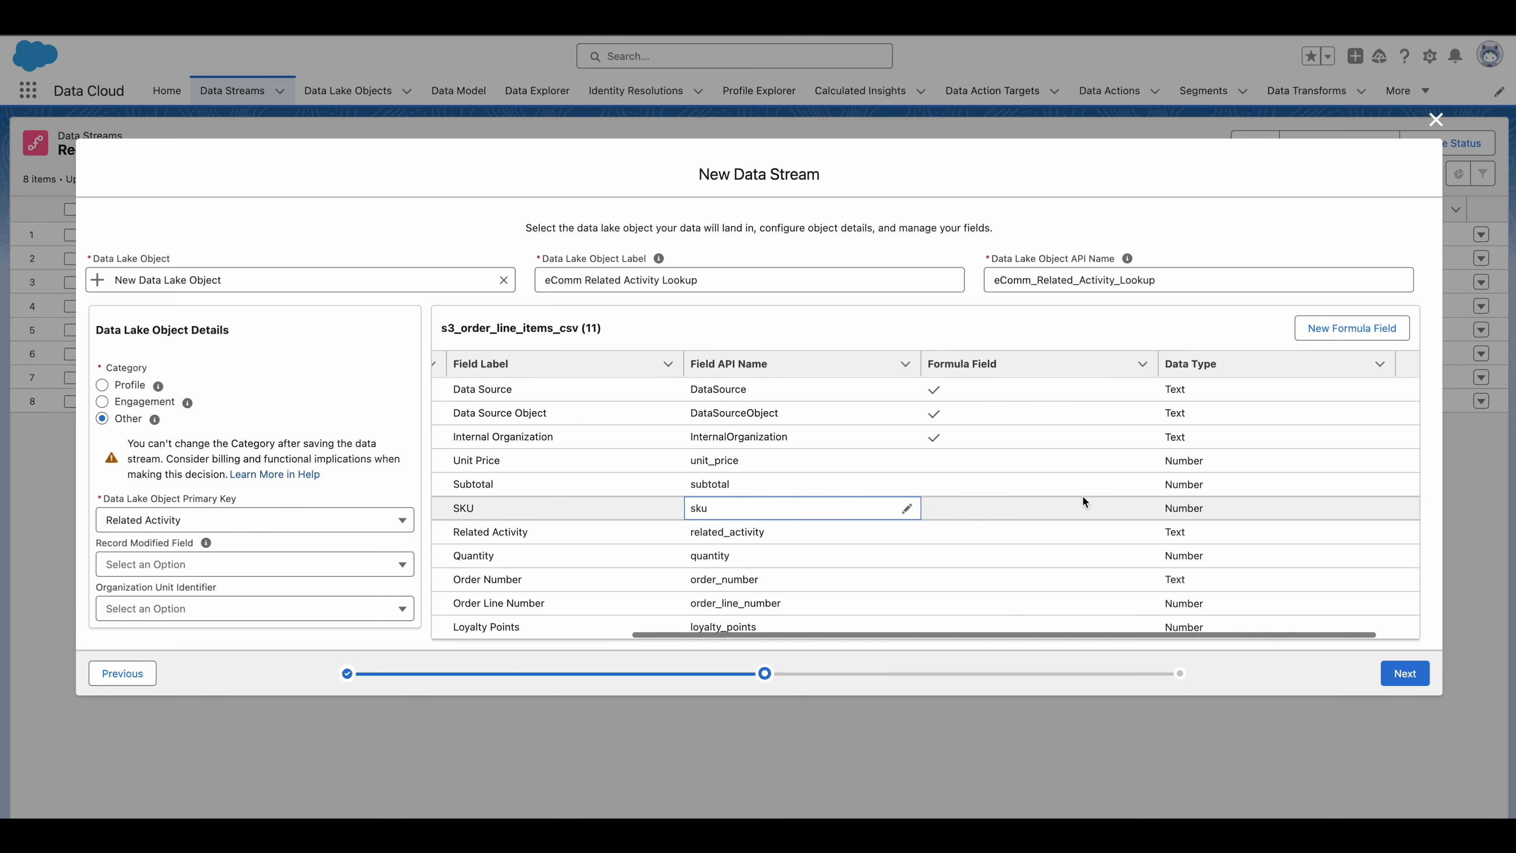
# Change the SKU field's data type to Text for the eComm Related Activity Lookup object and continue.
pyautogui.click(1399, 509)
pyautogui.click(1372, 534)
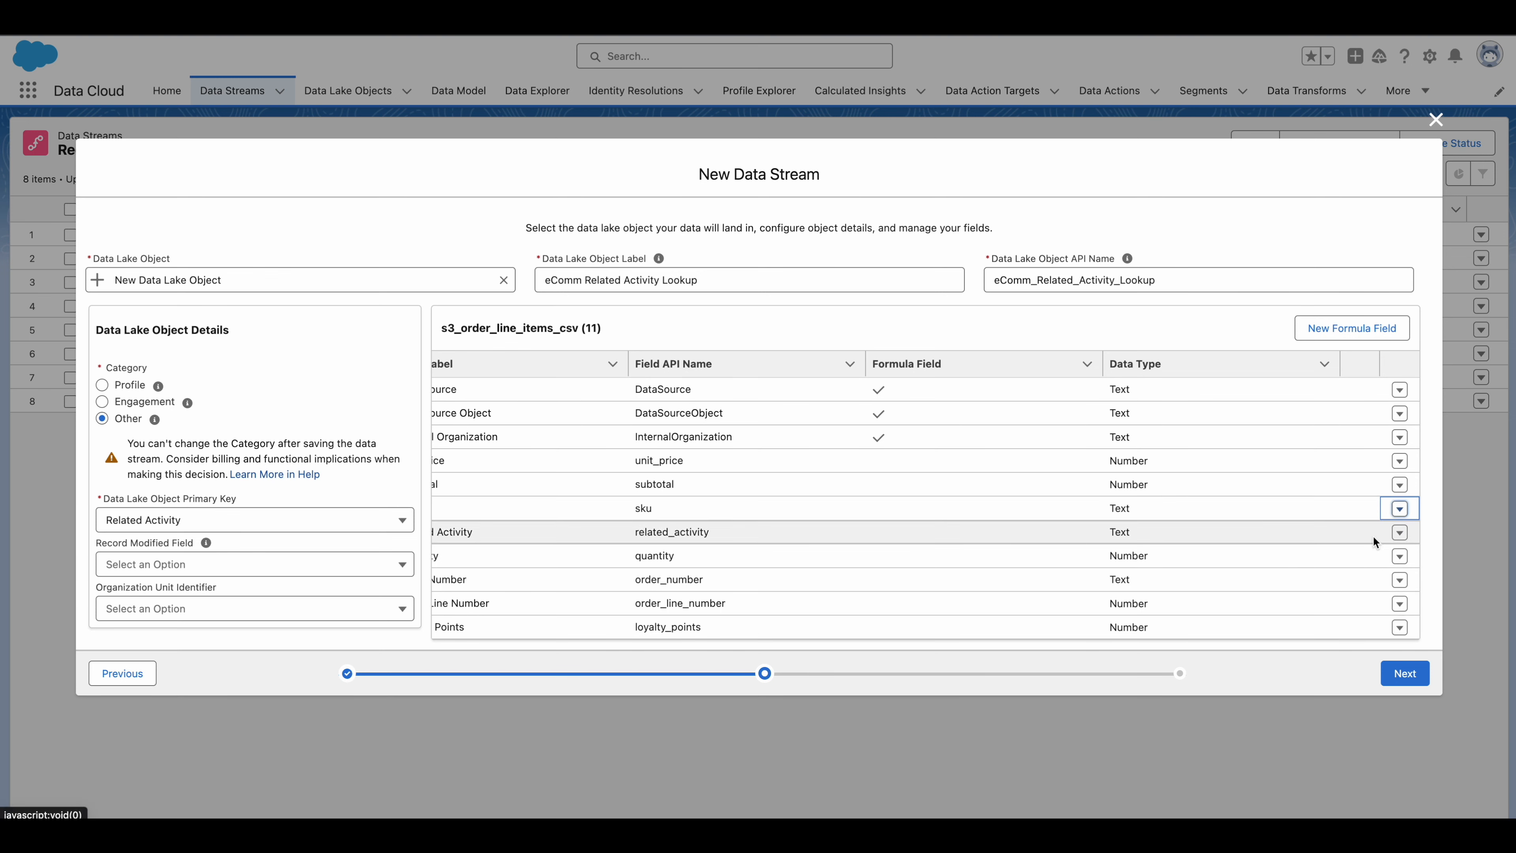
pyautogui.click(1404, 673)
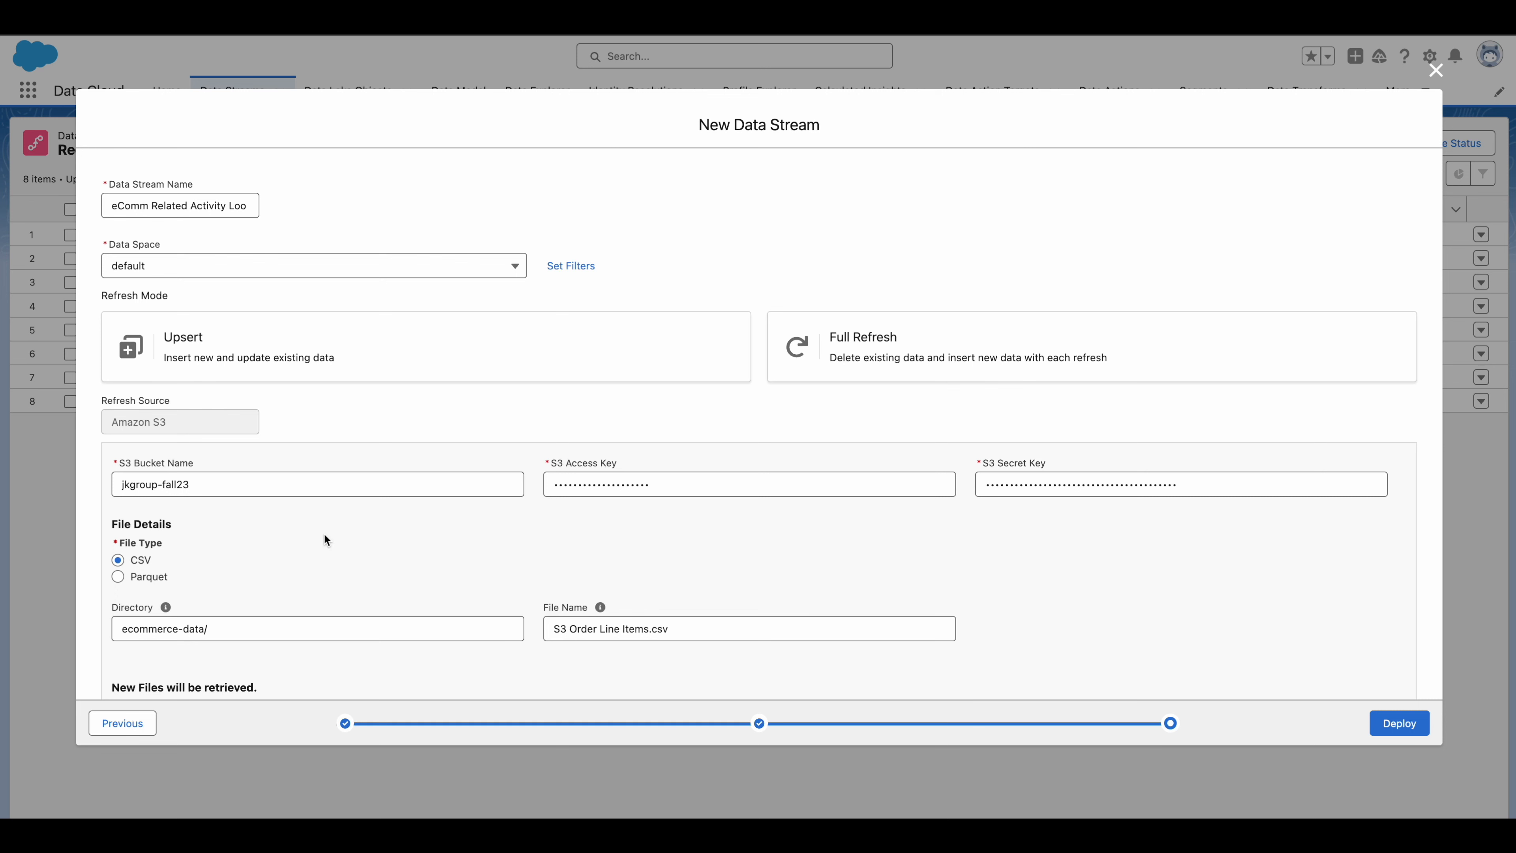
# Set the stream's schedule frequency to None and refresh mode to Upsert, turn off Refresh initial file immediately, and deploy it.
pyautogui.scroll(-3, 324, 534)
pyautogui.click(171, 618)
pyautogui.click(173, 648)
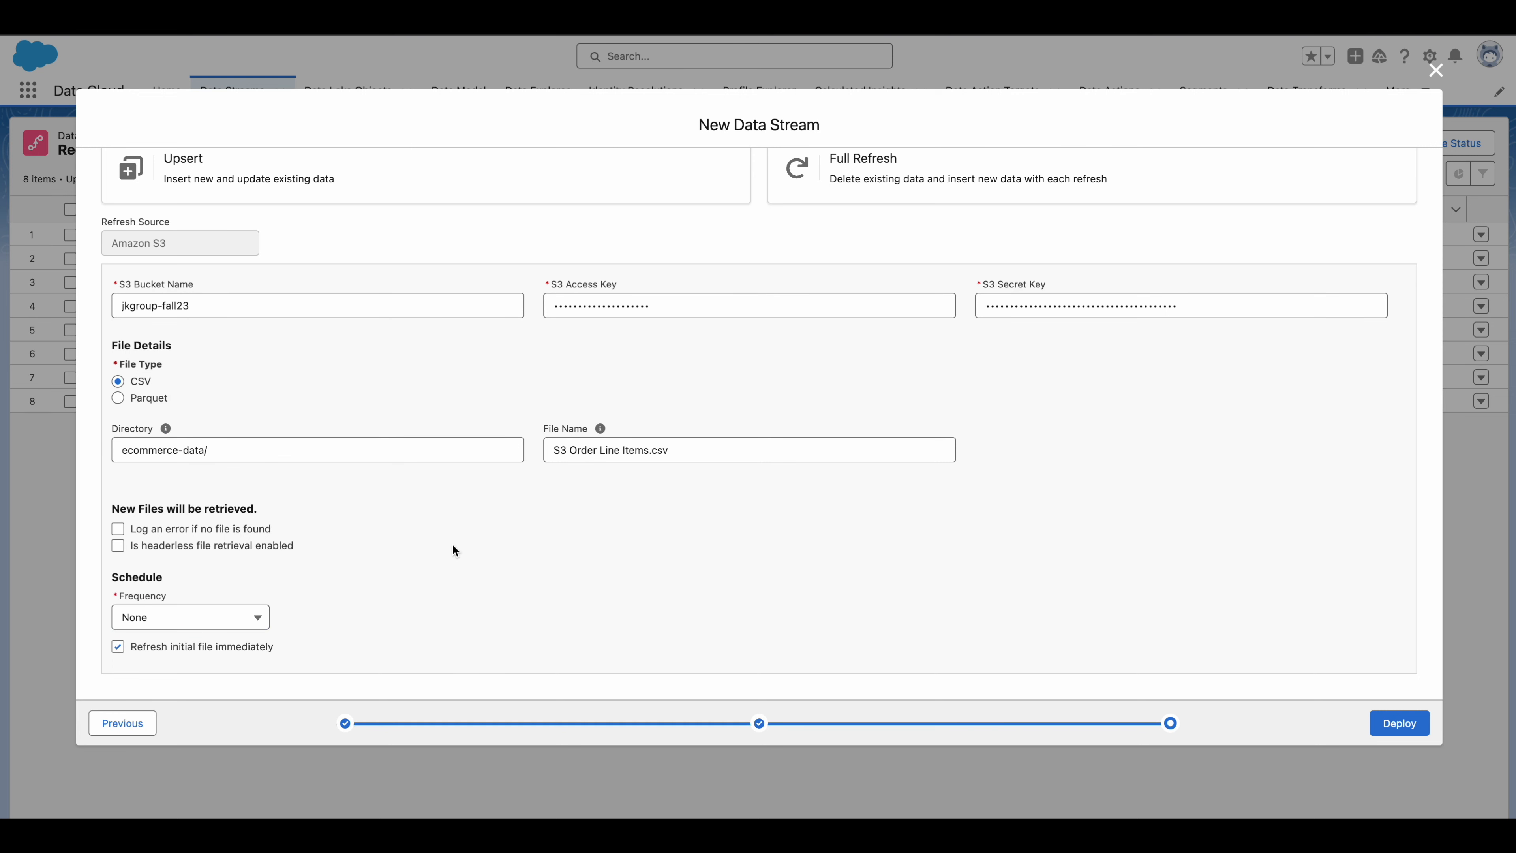
pyautogui.scroll(3, 453, 545)
pyautogui.click(276, 335)
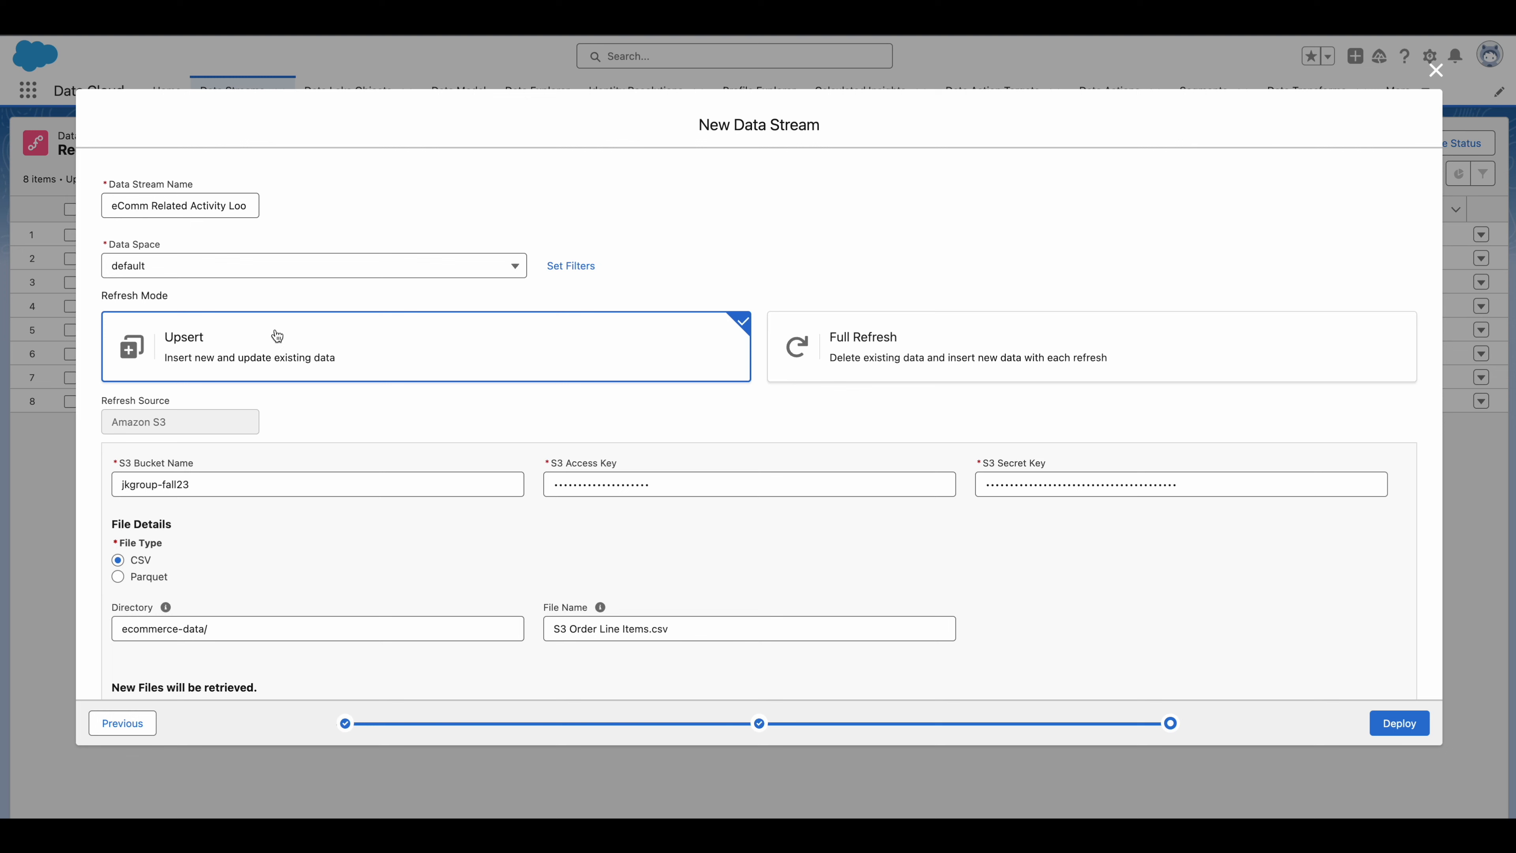
pyautogui.scroll(-3, 422, 549)
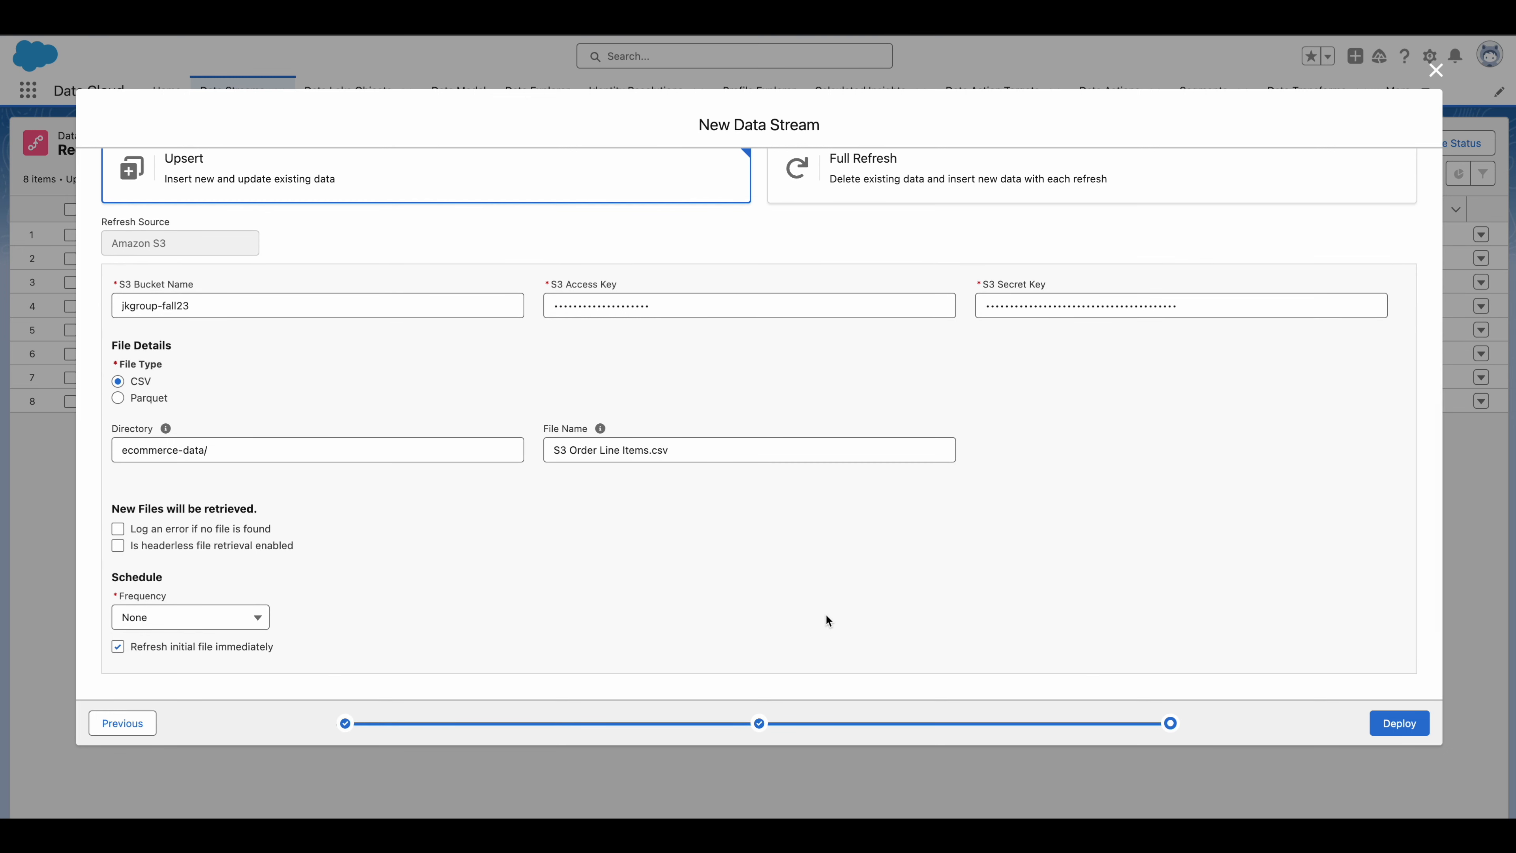
pyautogui.click(117, 646)
pyautogui.click(1414, 722)
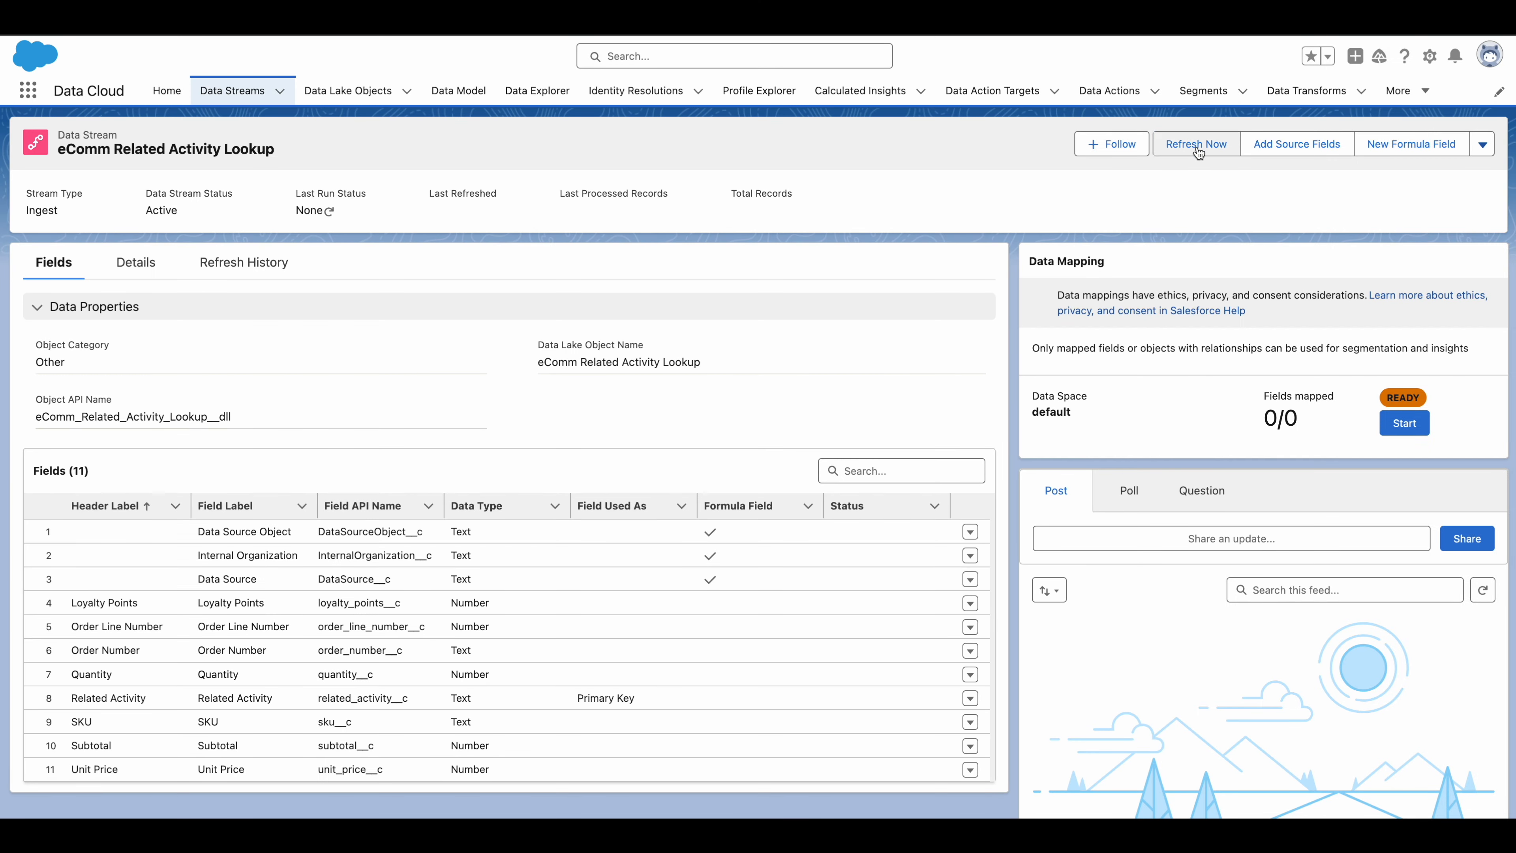
# Refresh the eComm Related Activity Lookup stream with Refresh Only New Files and return to the data streams list.
pyautogui.click(1195, 145)
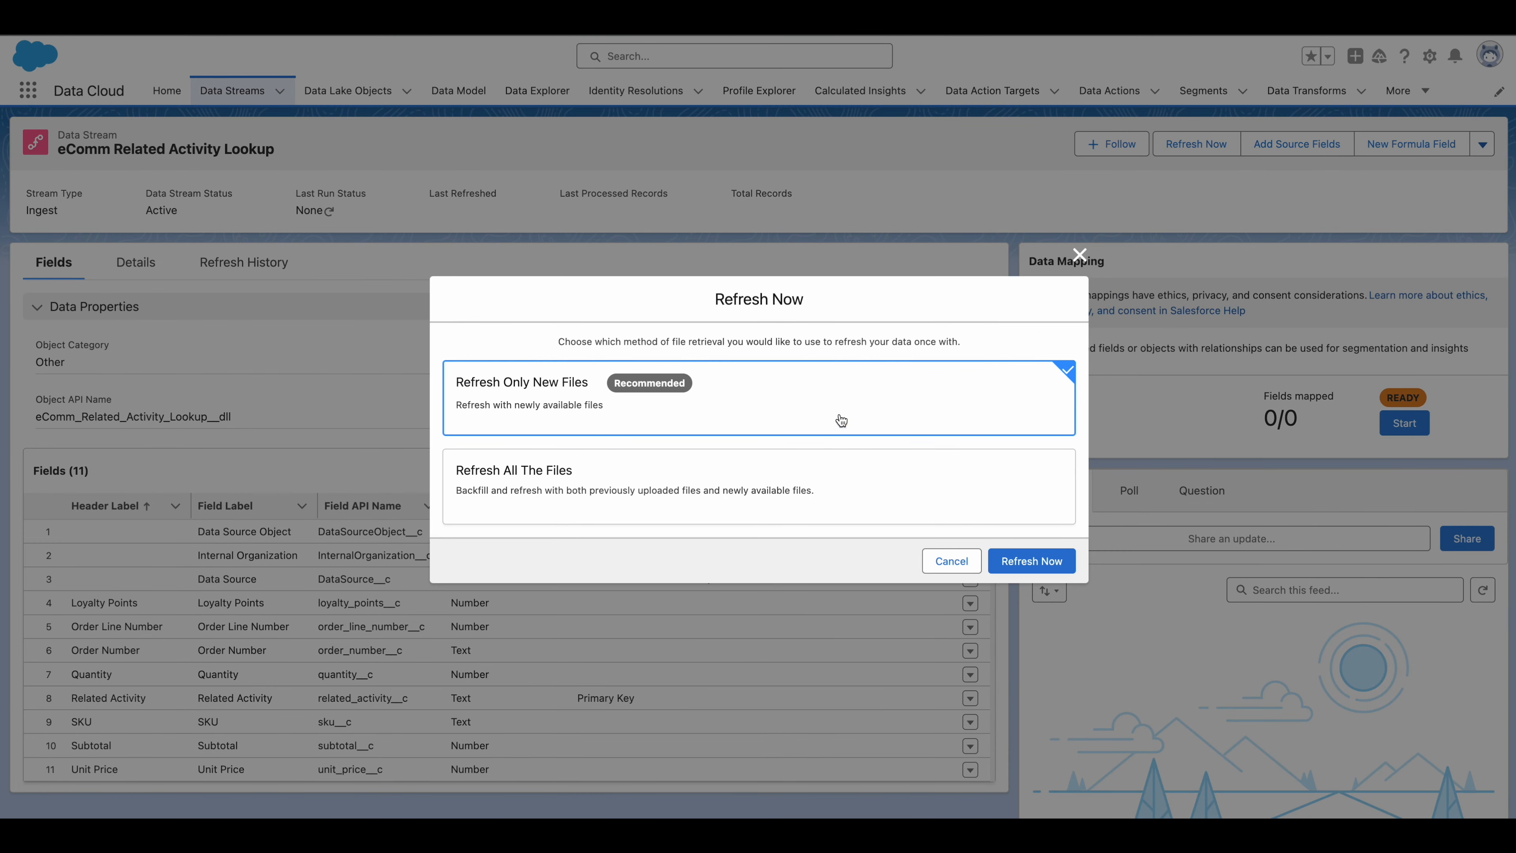
pyautogui.click(1034, 560)
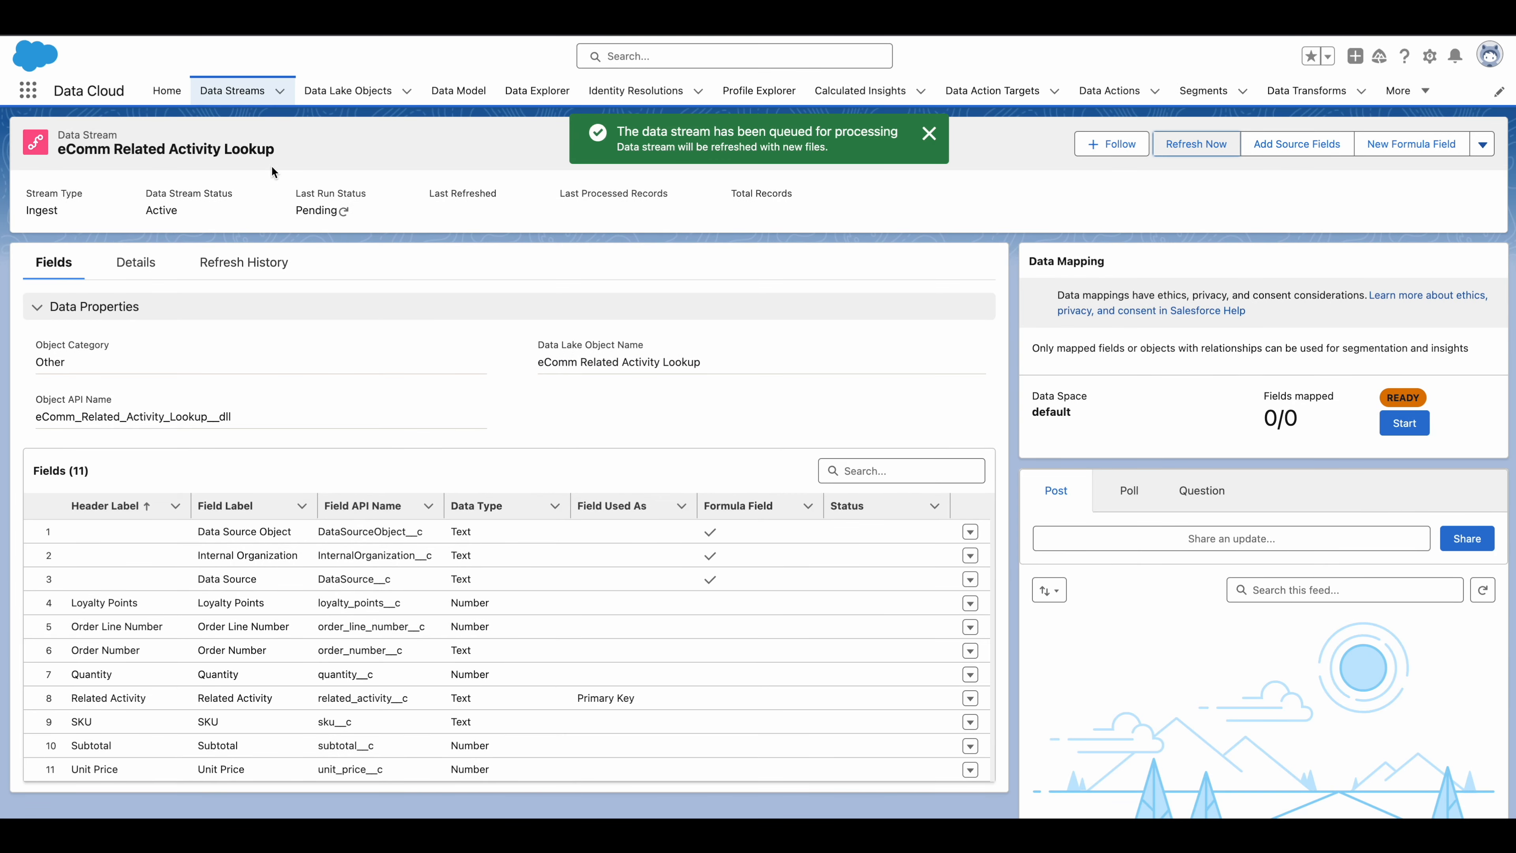
pyautogui.click(233, 90)
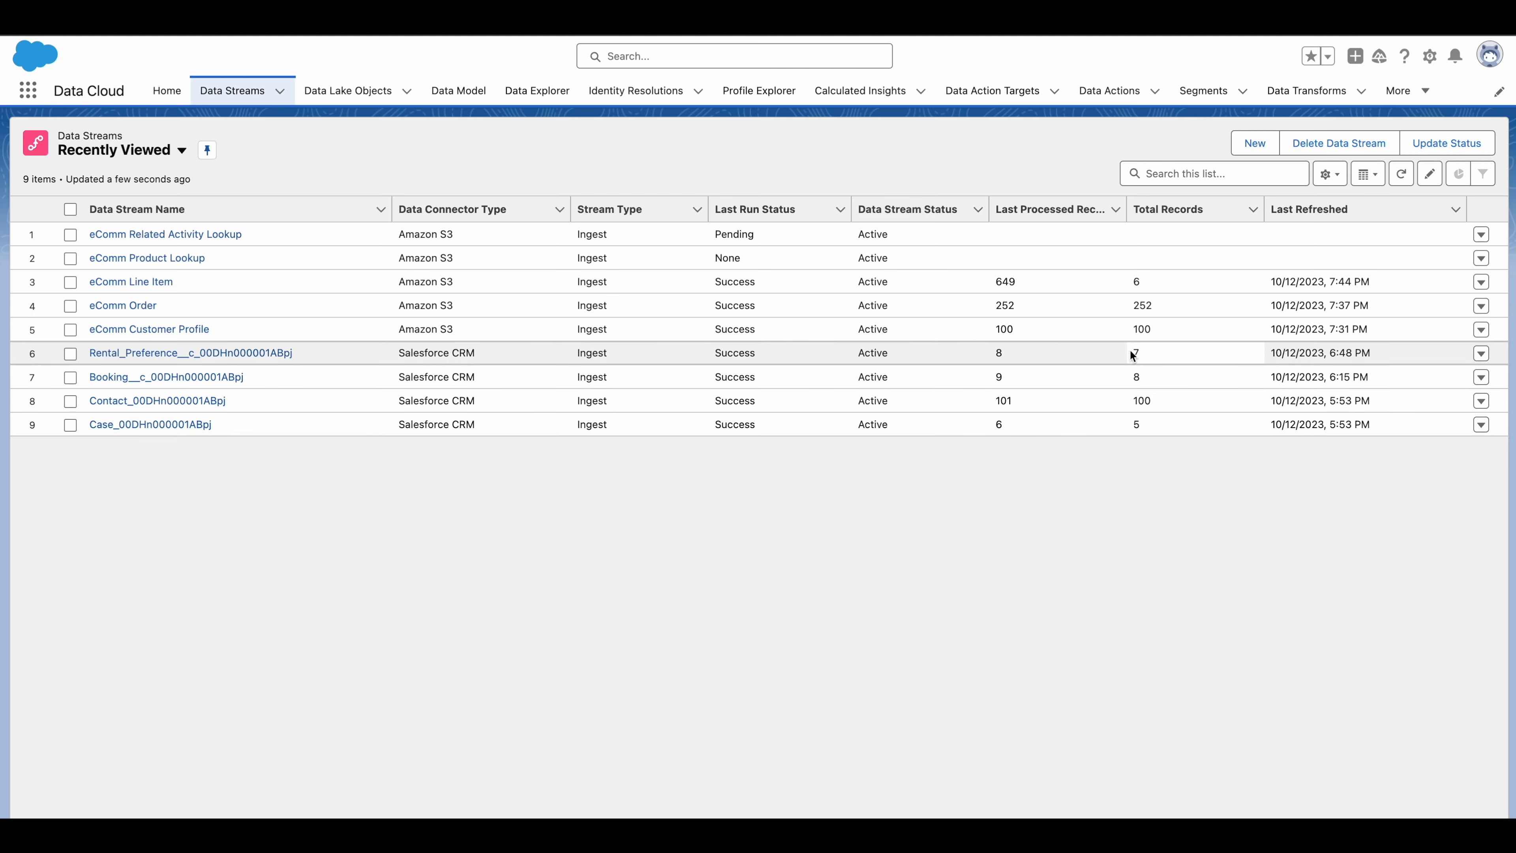
# Switch to Visual Studio Code and paste the expected record counts, from eComm Customer Profile = 100 to Rental__c_<ORGID> = 22.
pyautogui.moveTo(1163, 402); pyautogui.dragTo(1119, 401)
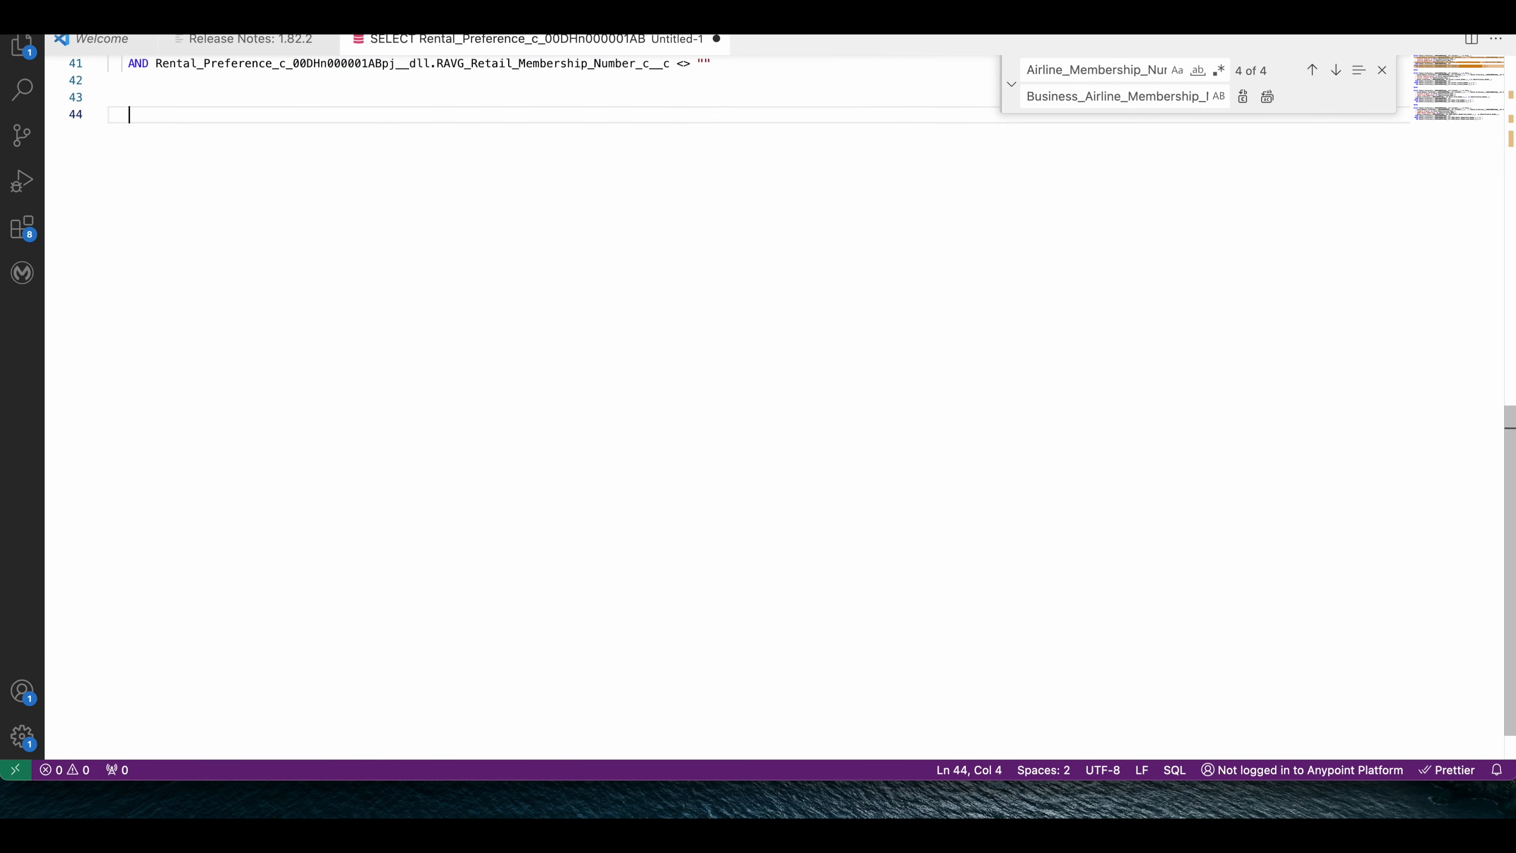
pyautogui.write('* eComm Customer Profile = 100 * eComm Line Item = 649 * eComm Order = 252 * eComm Product Lookup = 0 * eComm Related Activity Lookup = 0 * eComm Store Number Lookup = 35 * Rental_Preference__c_<ORGID> = 7 * Rental__c_<ORGID> = 22')
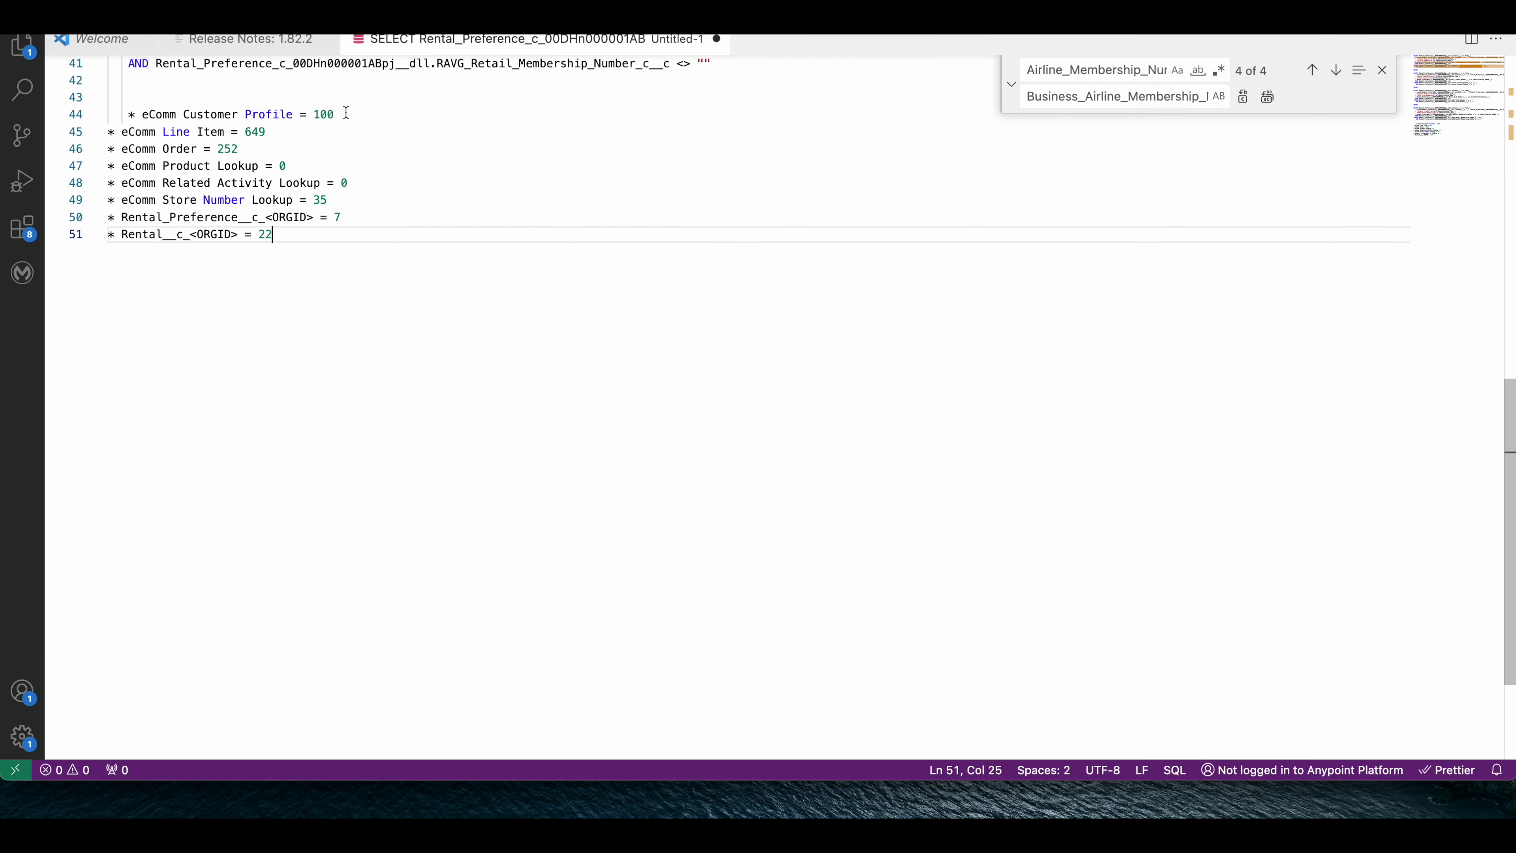
# Compare the expected eComm Line Item and eComm Order counts in the notes with the Data Cloud stream list.
pyautogui.moveTo(273, 132); pyautogui.dragTo(103, 141)
pyautogui.hotkey('ctrl', 'Right')
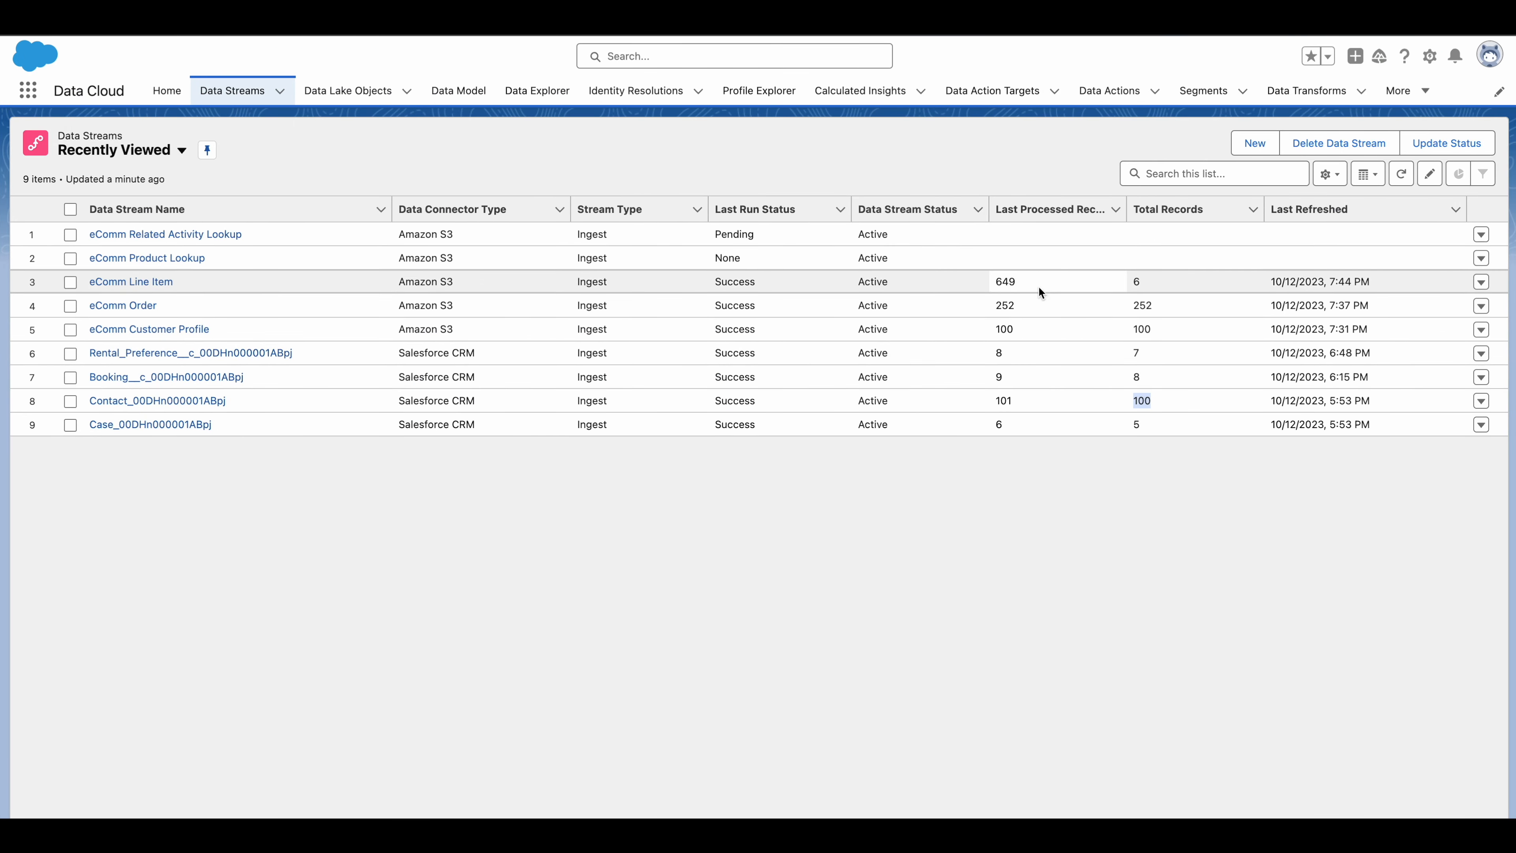
pyautogui.hotkey('ctrl', 'Left')
pyautogui.tripleClick(233, 148)
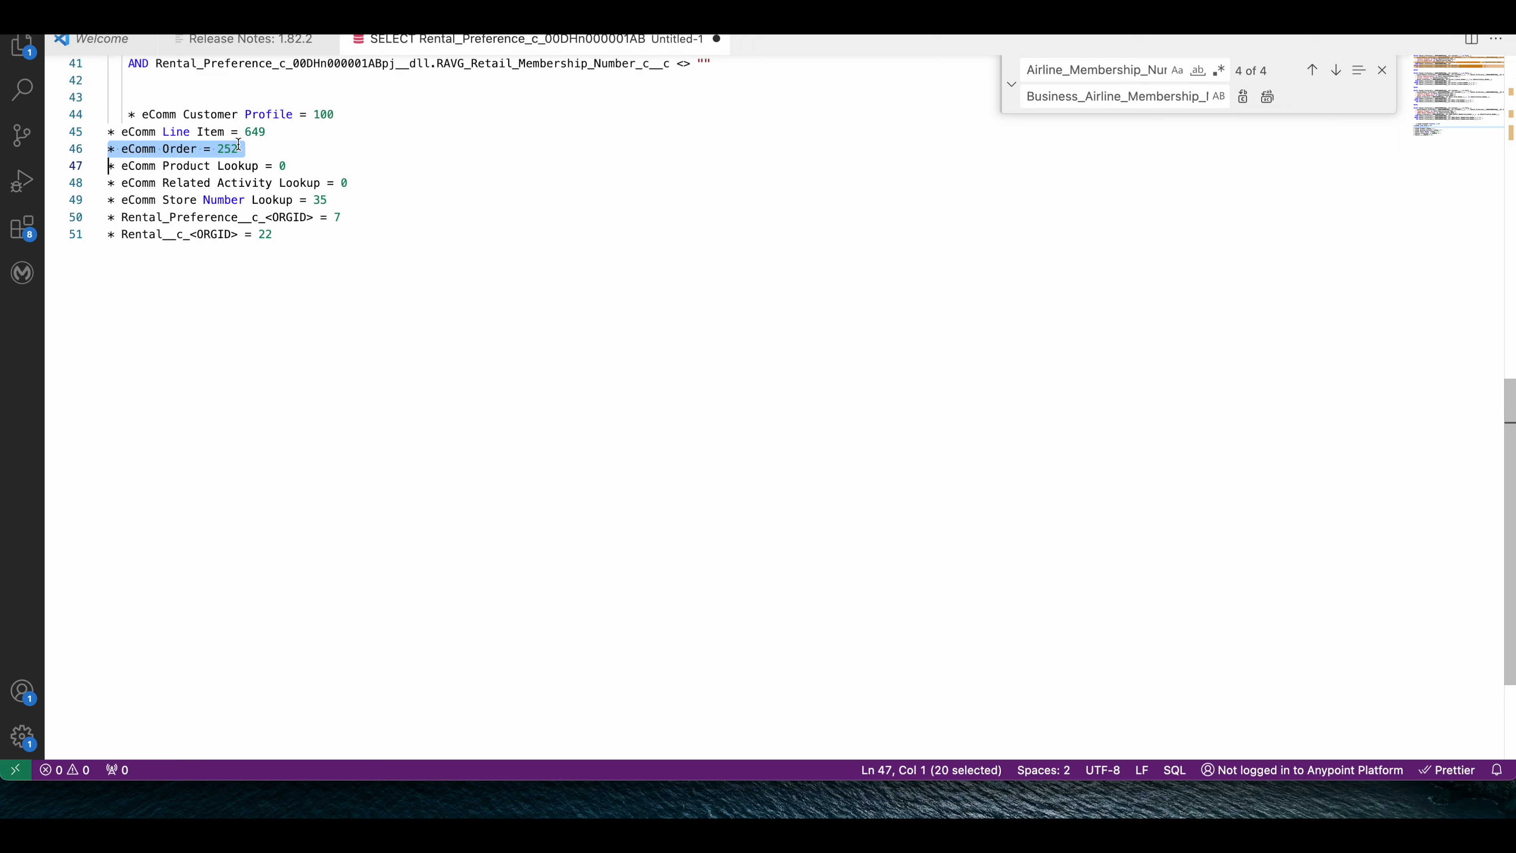
pyautogui.hotkey('ctrl', 'Right')
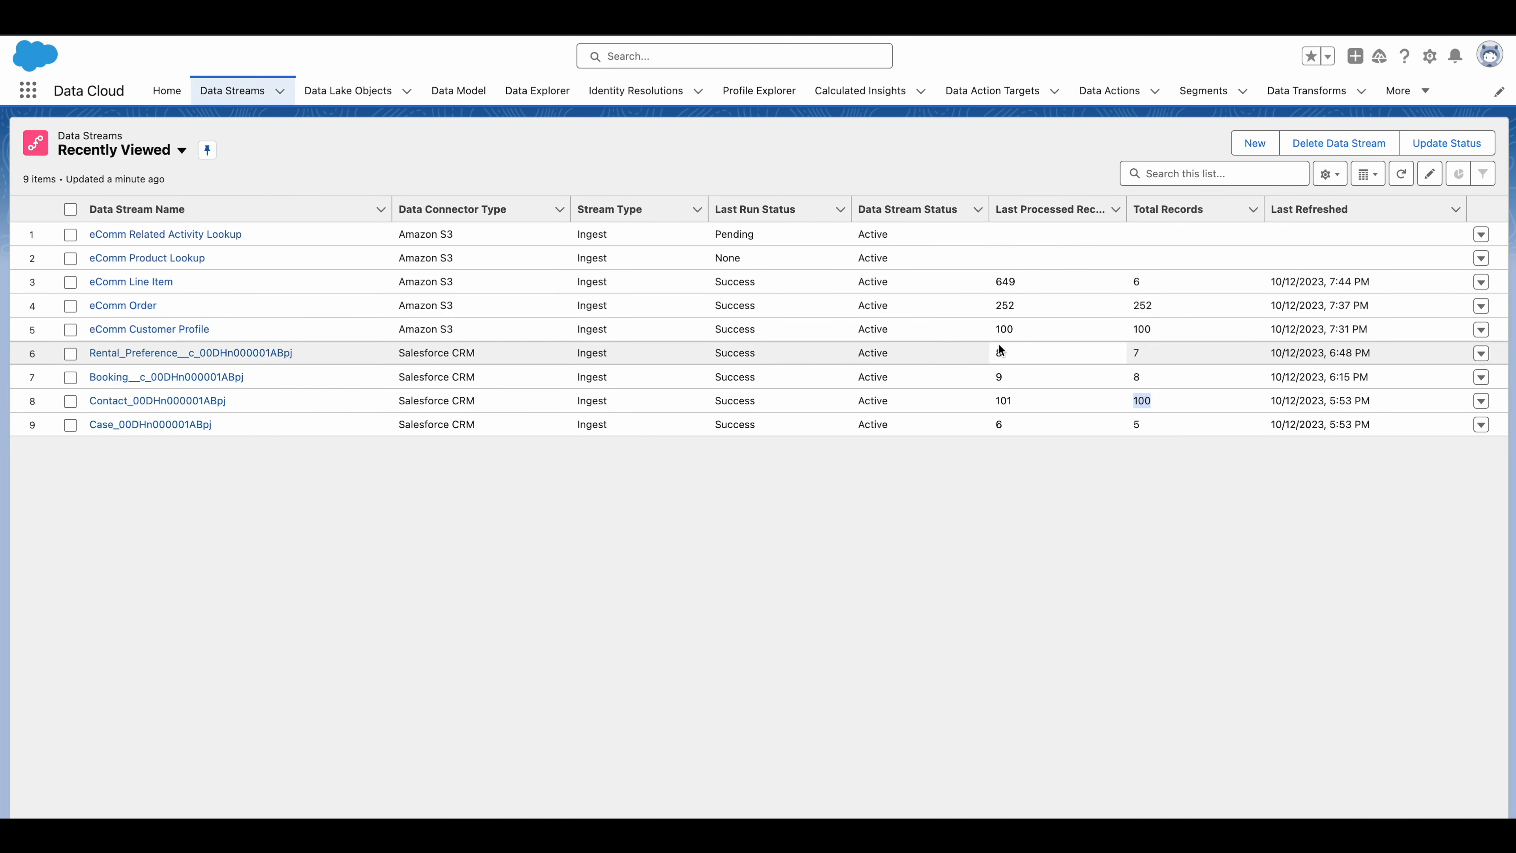
# Compare the noted eComm Product Lookup and eComm Related Activity Lookup counts with their entries in the Data Cloud stream list.
pyautogui.hotkey('ctrl', 'Left')
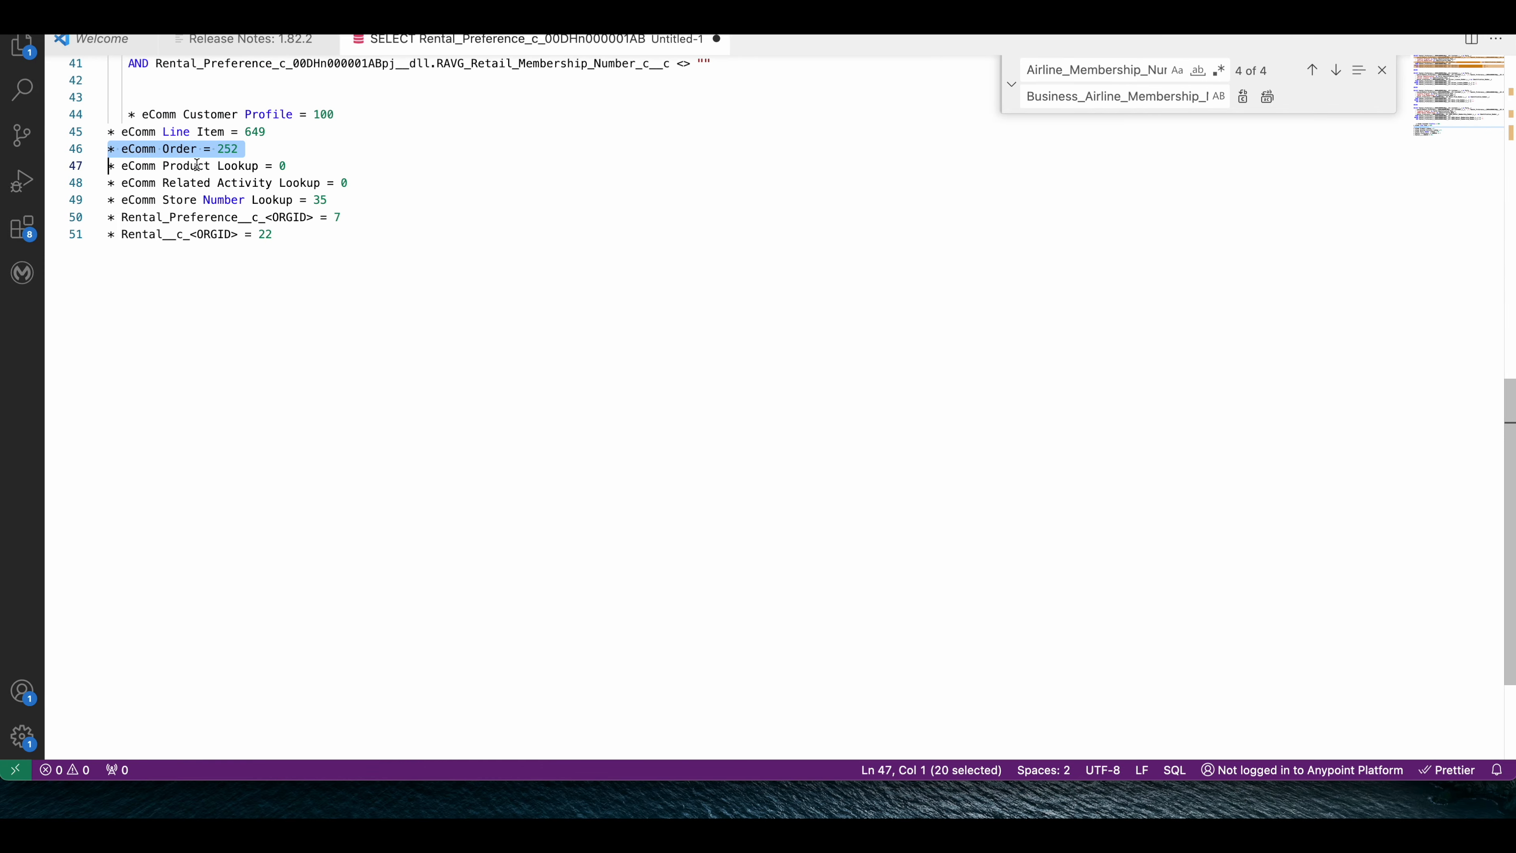
pyautogui.tripleClick(195, 166)
pyautogui.hotkey('ctrl', 'Right')
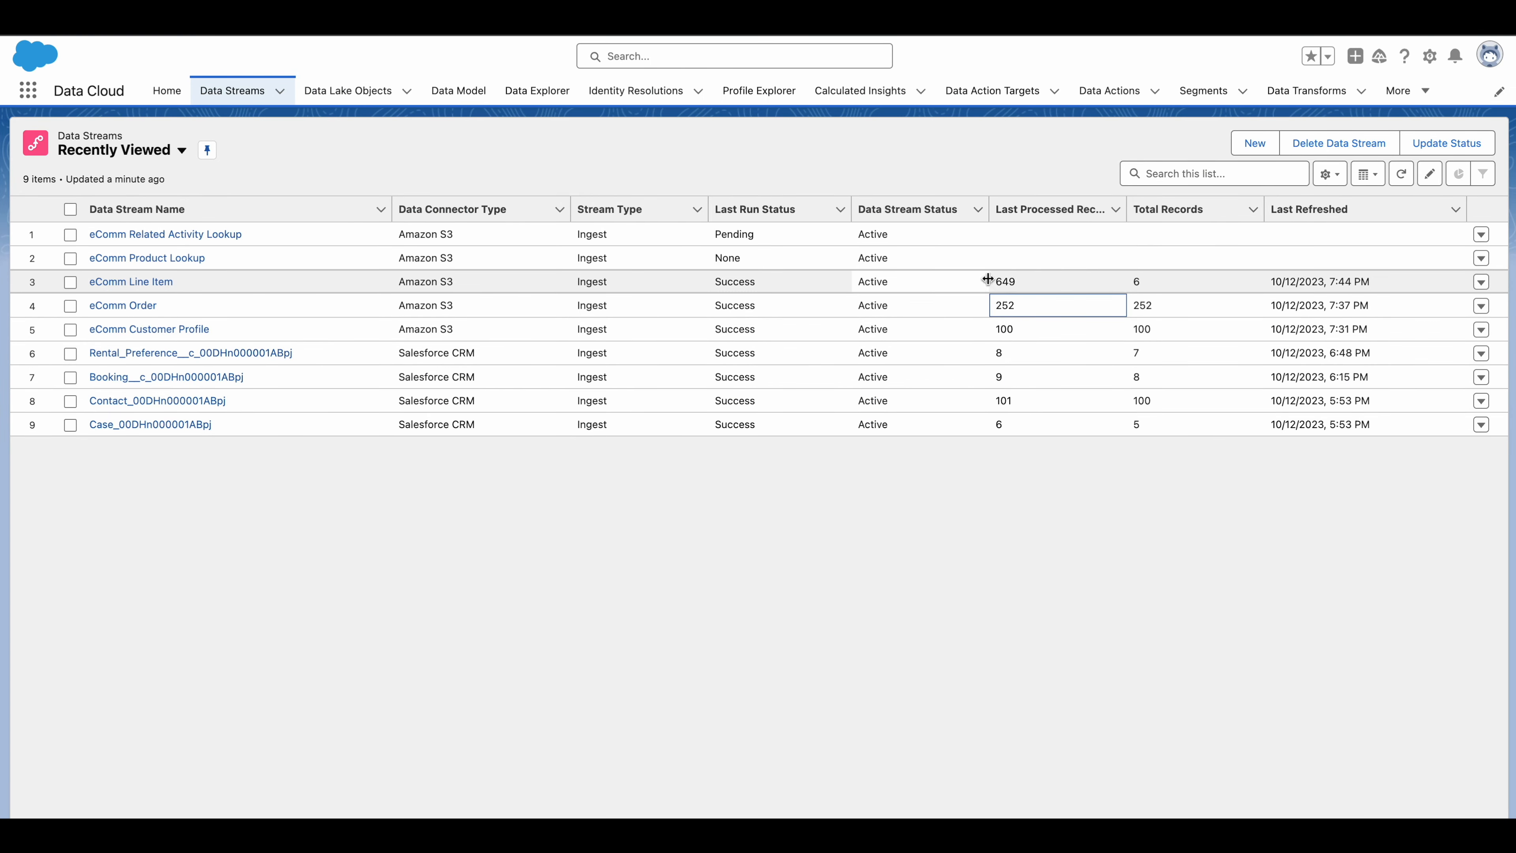
pyautogui.hotkey('ctrl', 'Left')
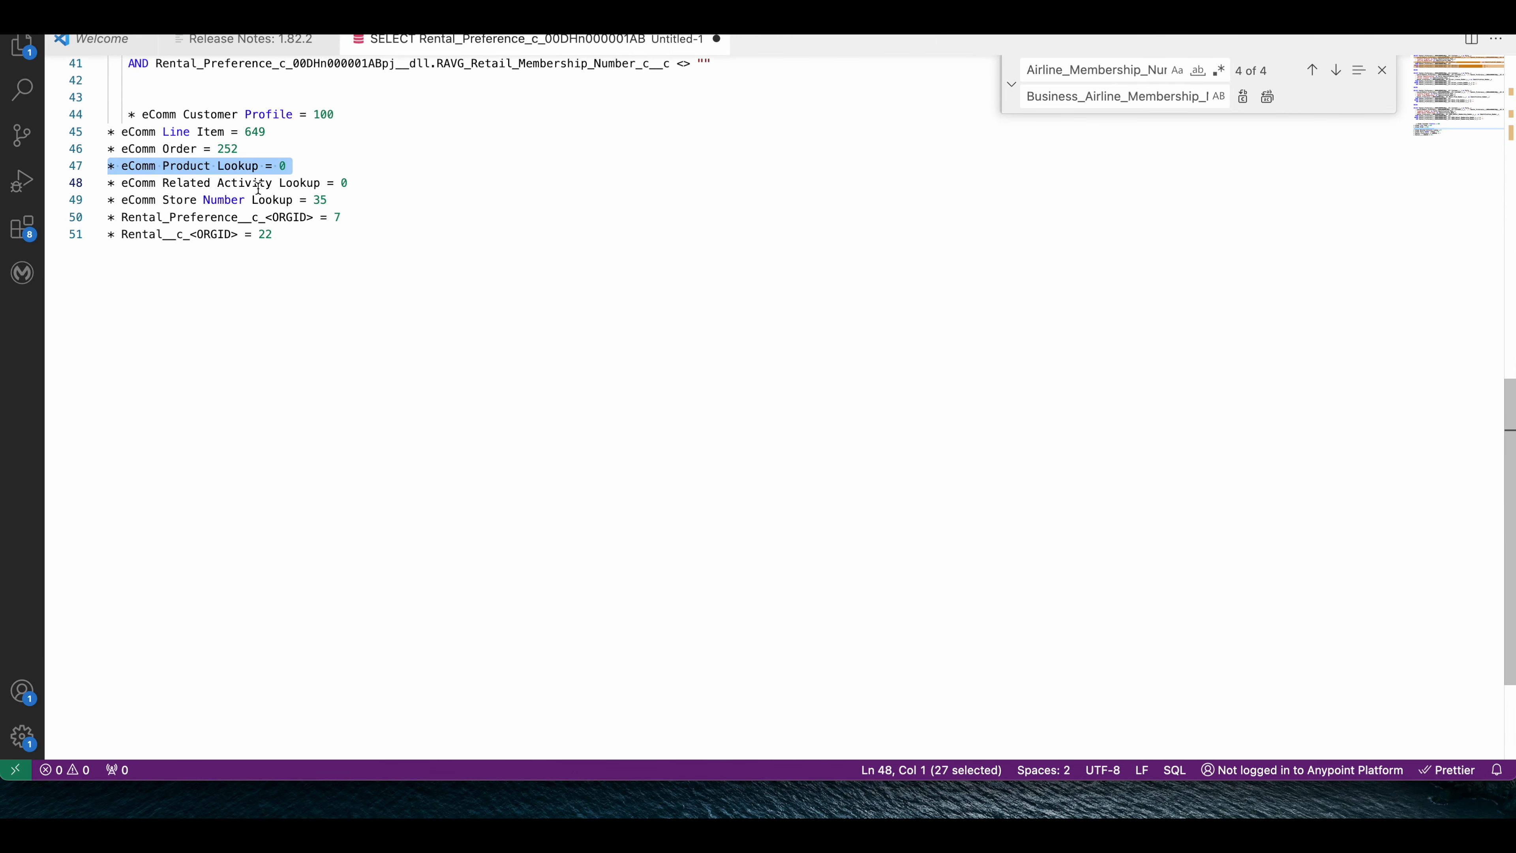
pyautogui.tripleClick(258, 184)
pyautogui.hotkey('ctrl', 'Right')
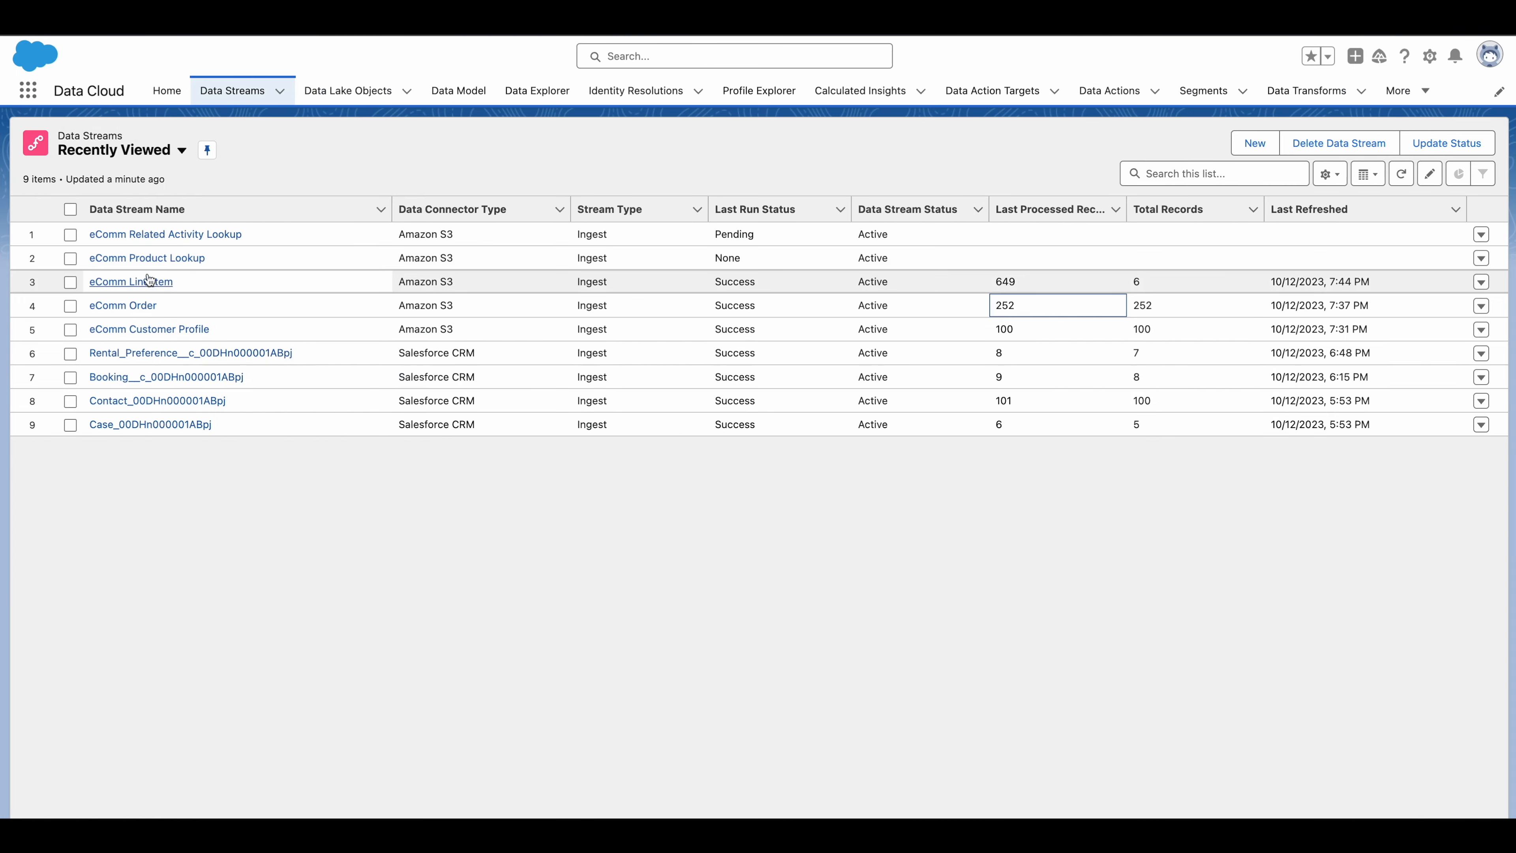
# Check the expected eComm Store Number Lookup entry in the notes against the Data Cloud stream list.
pyautogui.hotkey('ctrl', 'Left')
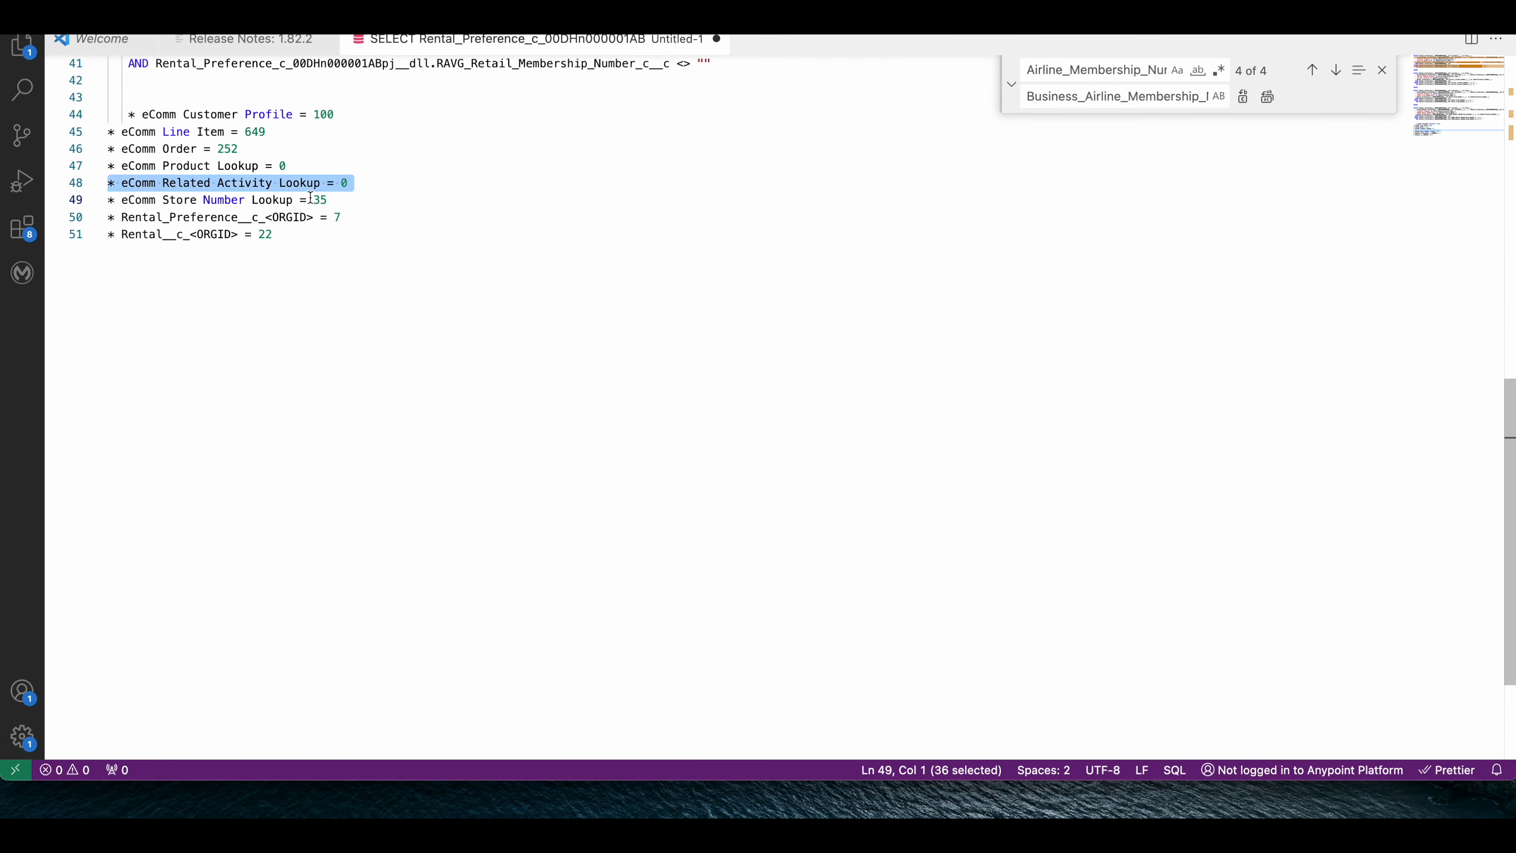
pyautogui.tripleClick(311, 199)
pyautogui.hotkey('ctrl', 'Right')
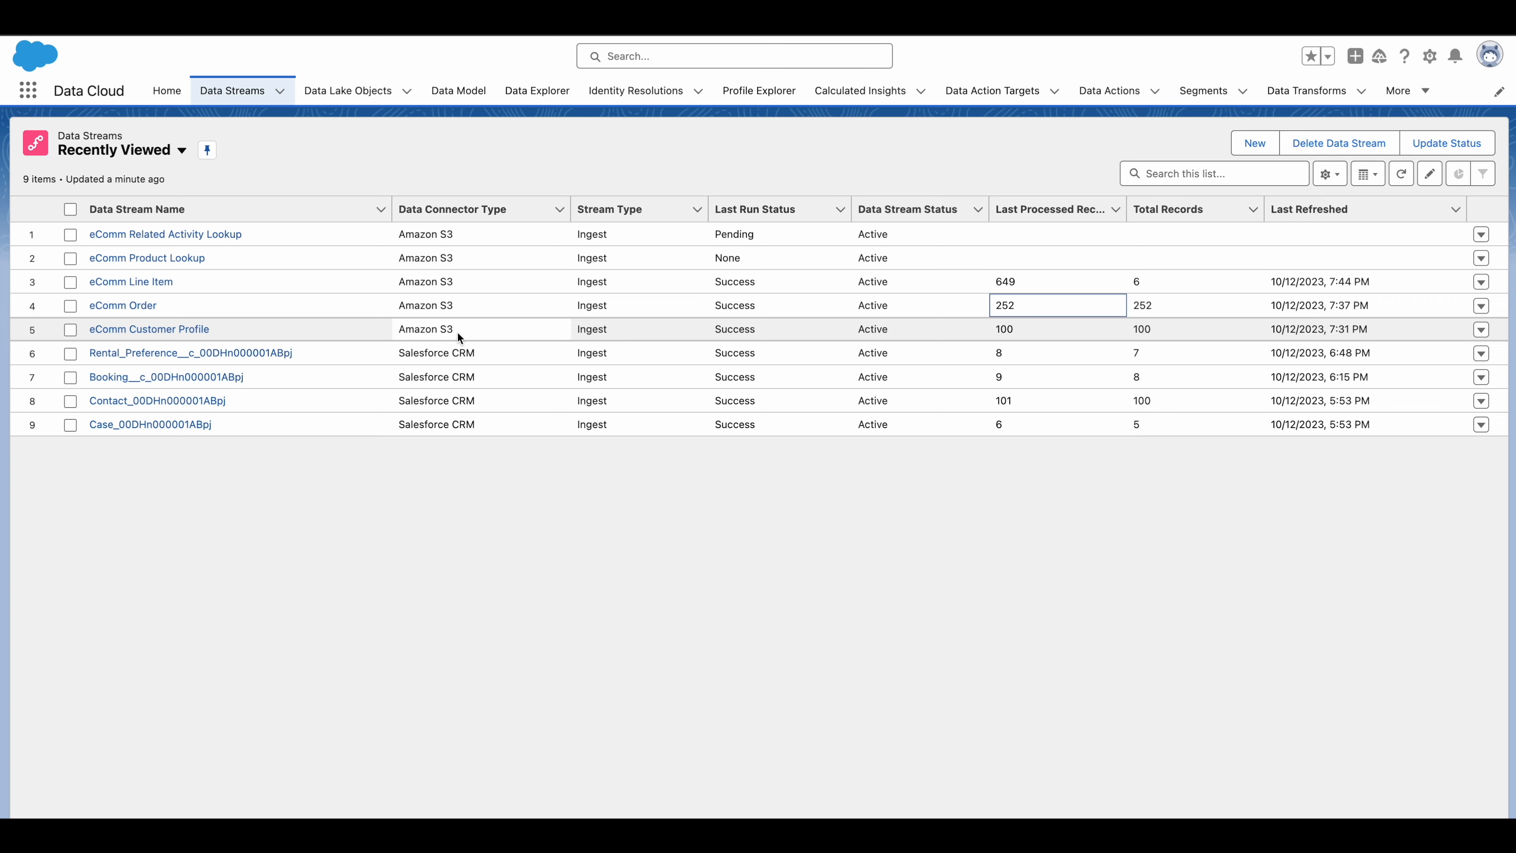
pyautogui.hotkey('ctrl', 'Left')
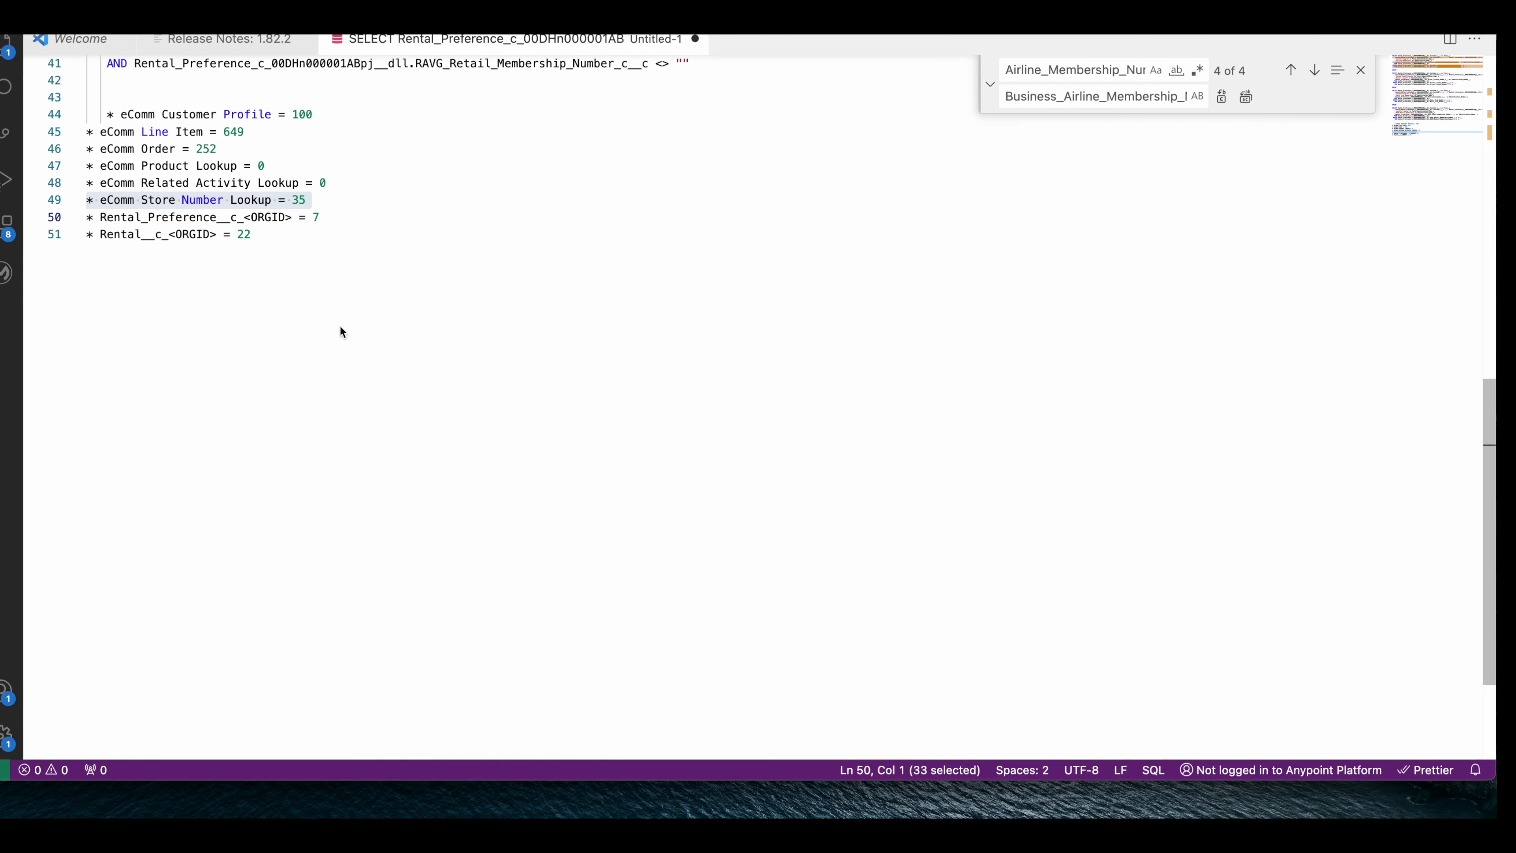
pyautogui.hotkey('ctrl', 'Right')
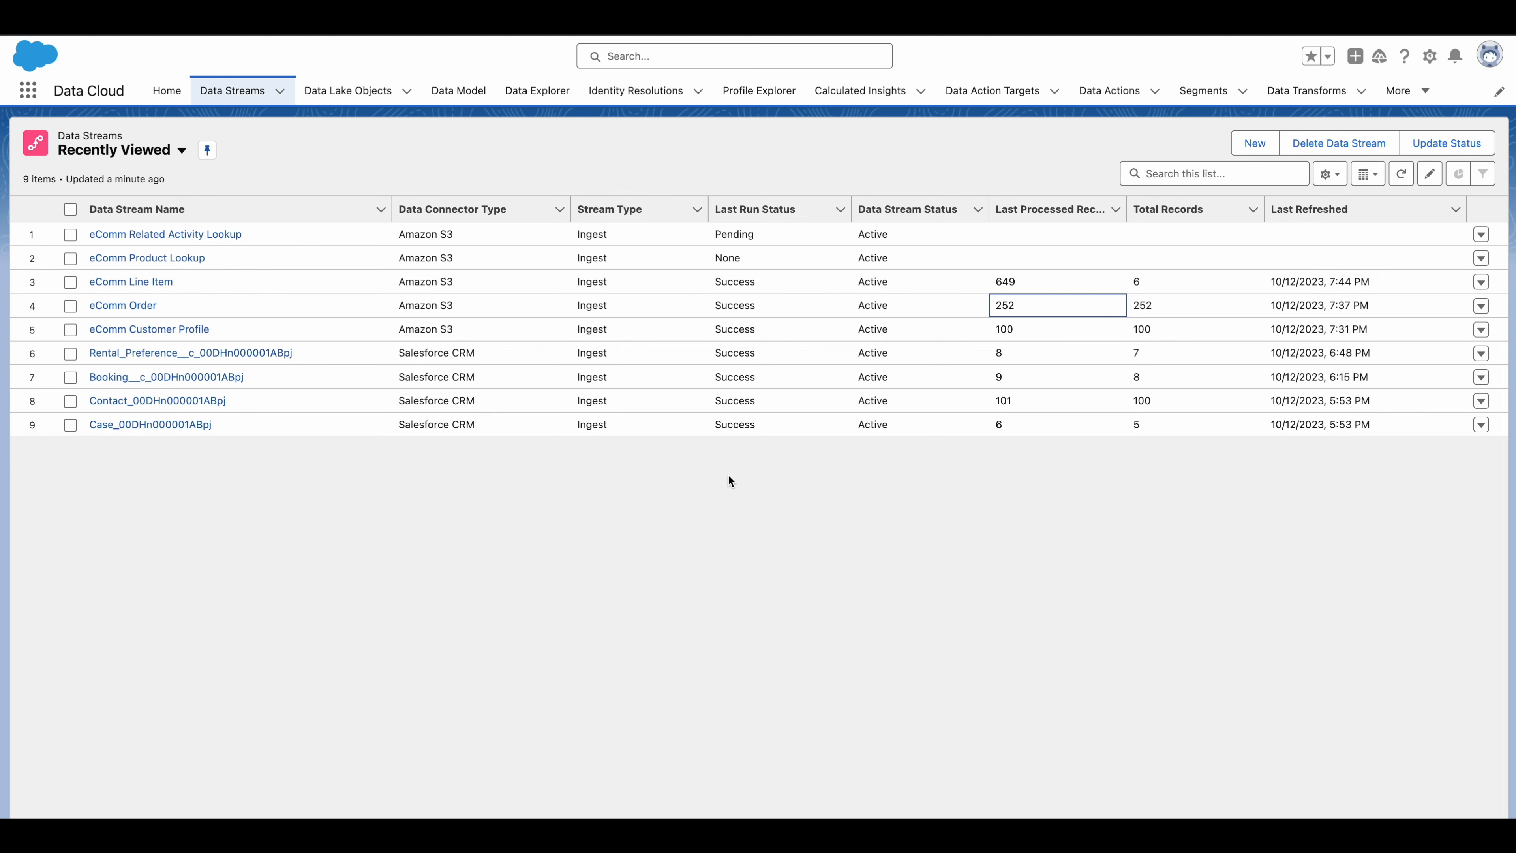
# Compare the noted Rental_Preference__c and Rental__c record counts with the streams listed in Data Cloud.
pyautogui.hotkey('ctrl', 'Left')
pyautogui.click(469, 338)
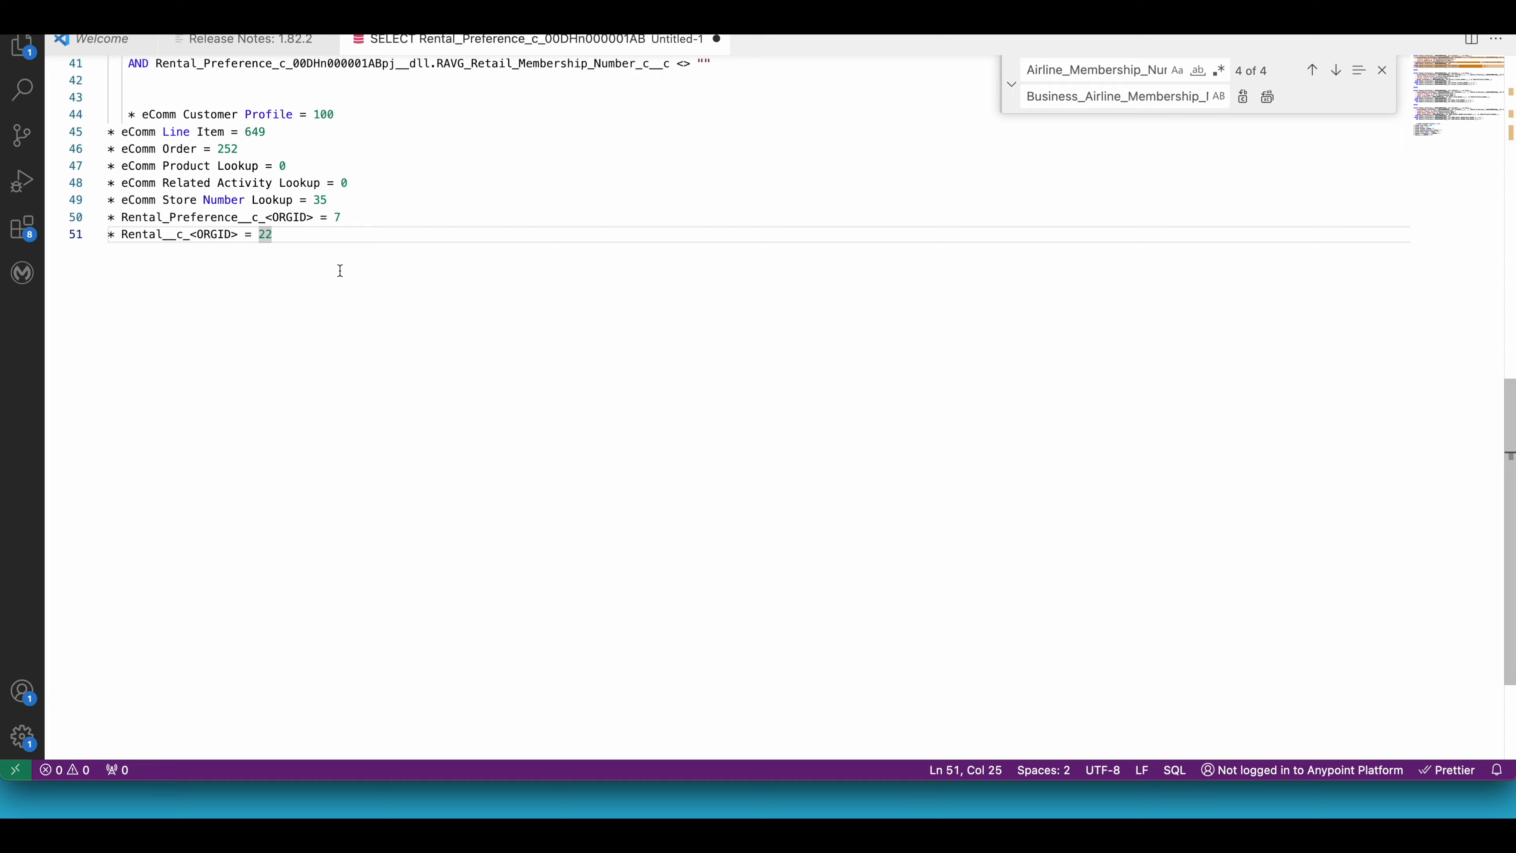
pyautogui.hotkey('ctrl', 'Right')
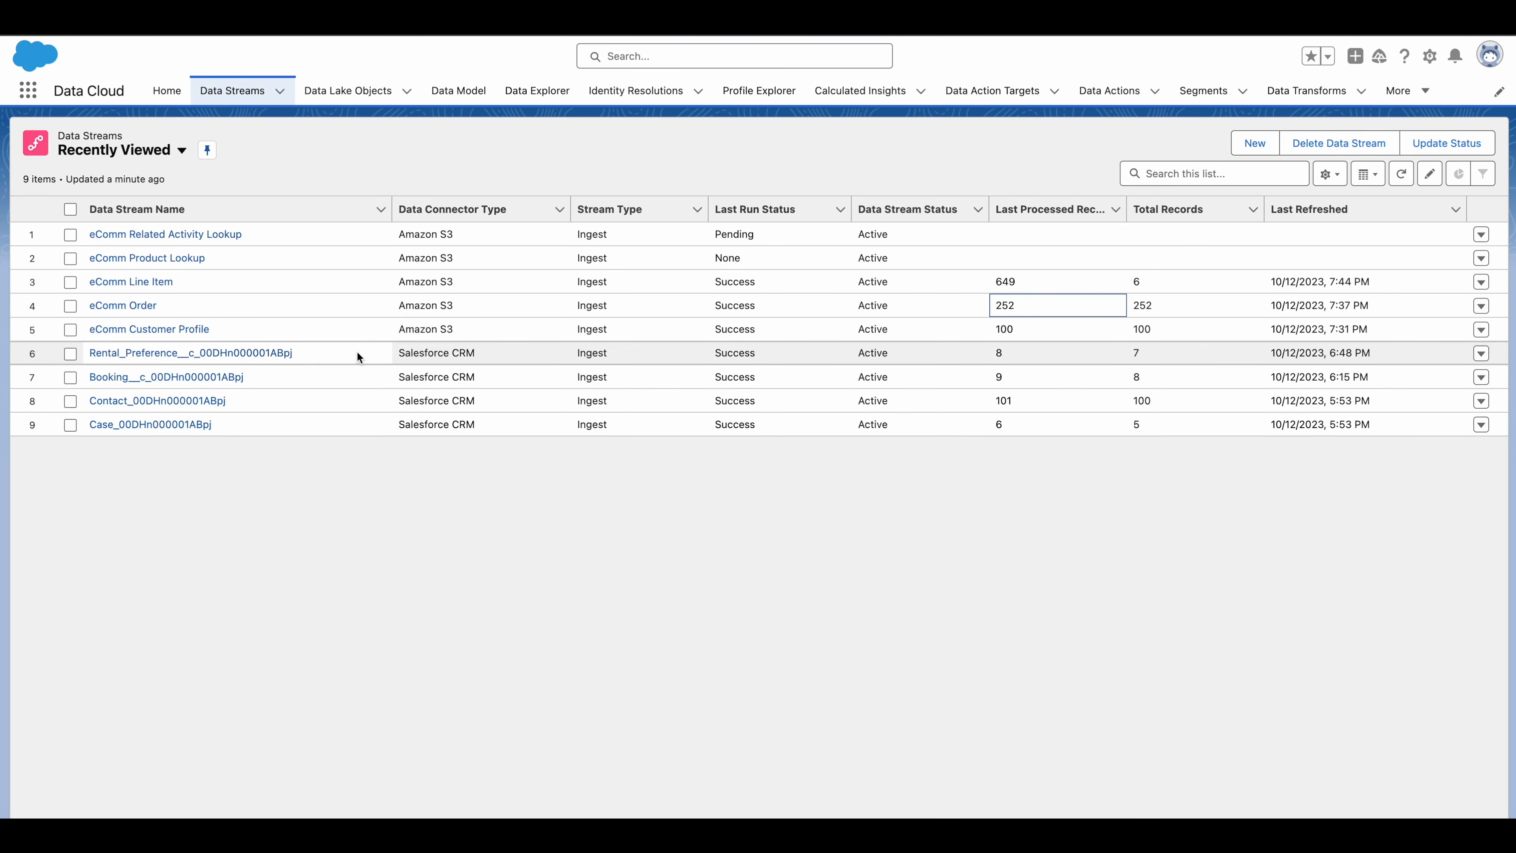
pyautogui.hotkey('ctrl', 'Left')
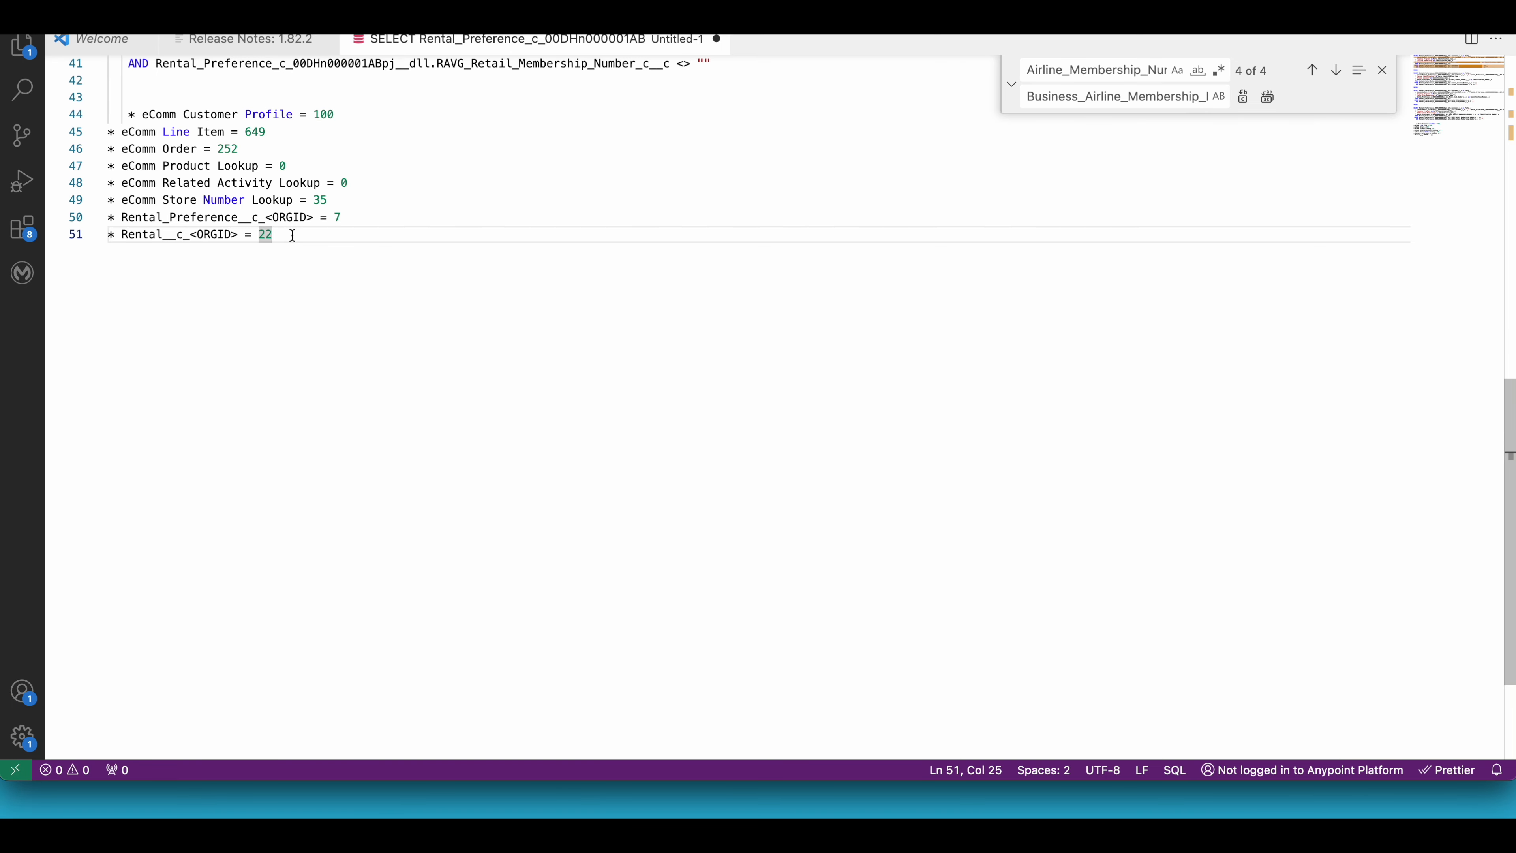
pyautogui.tripleClick(352, 215)
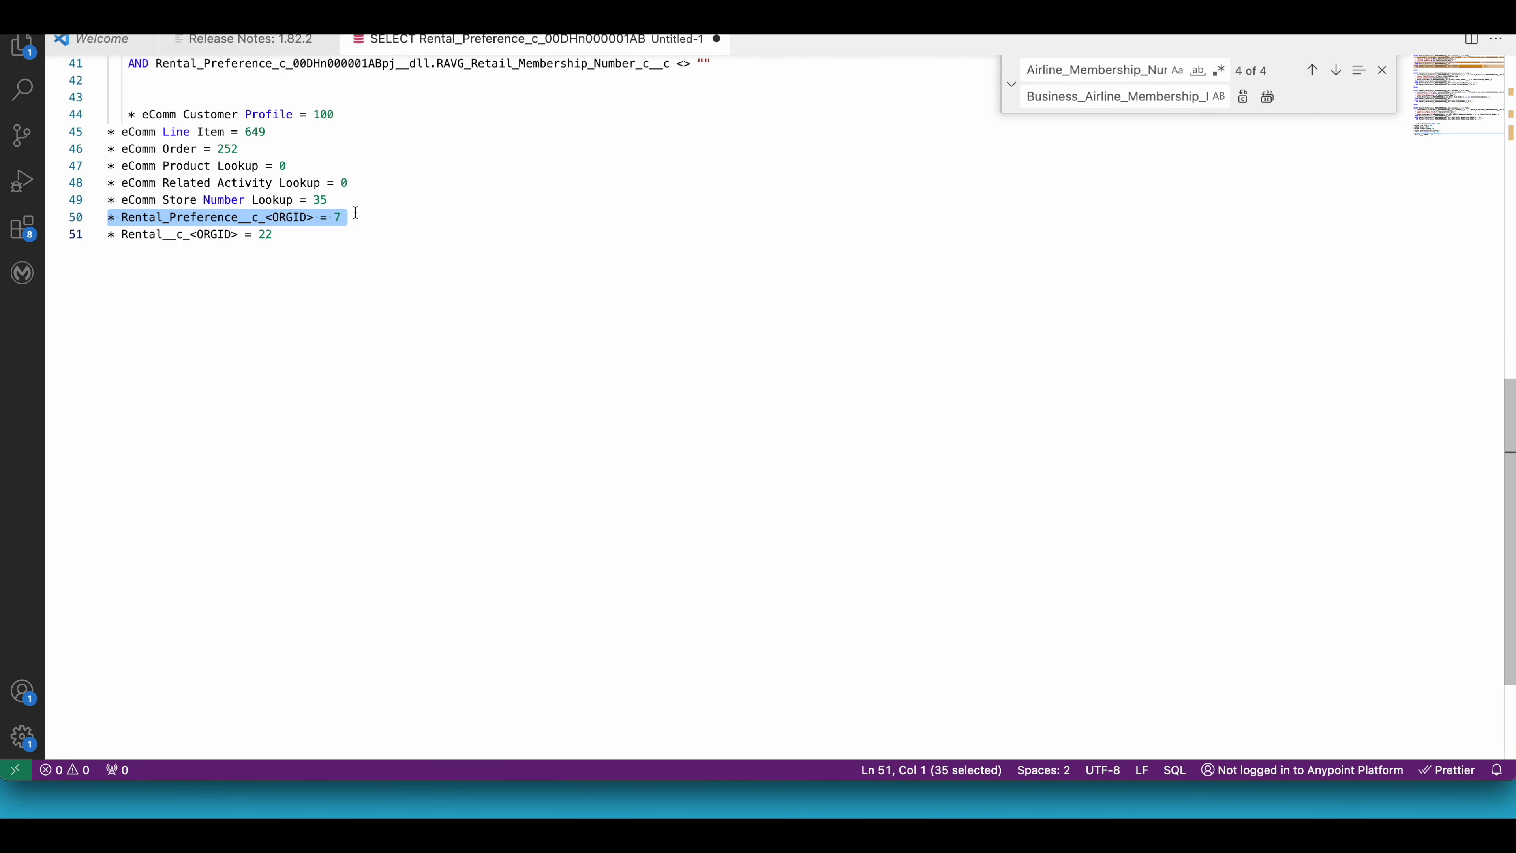
pyautogui.click(416, 246)
pyautogui.hotkey('ctrl', 'Right')
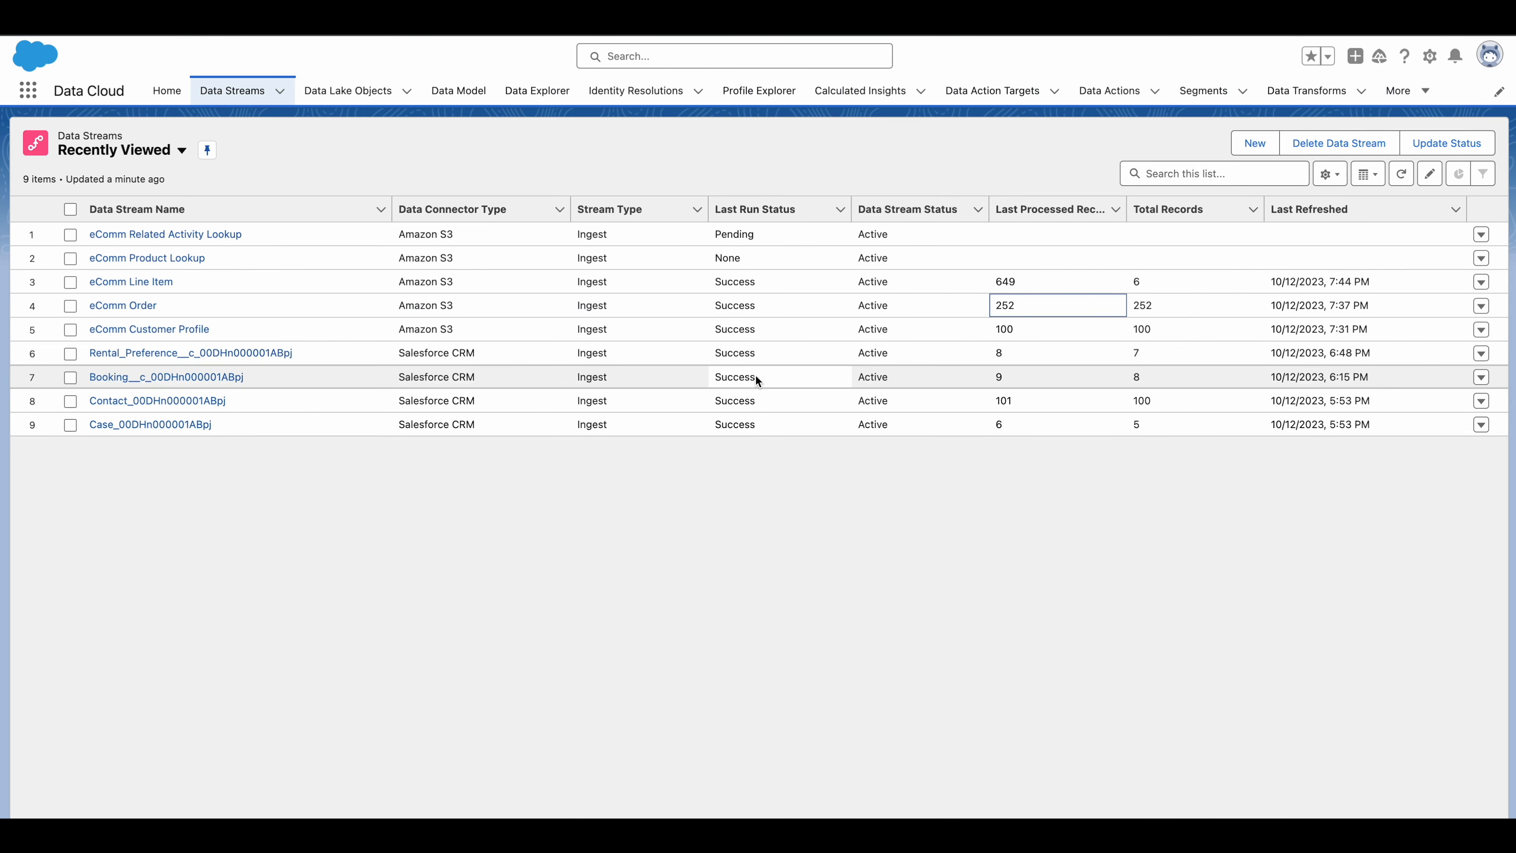
pyautogui.hotkey('ctrl', 'Left')
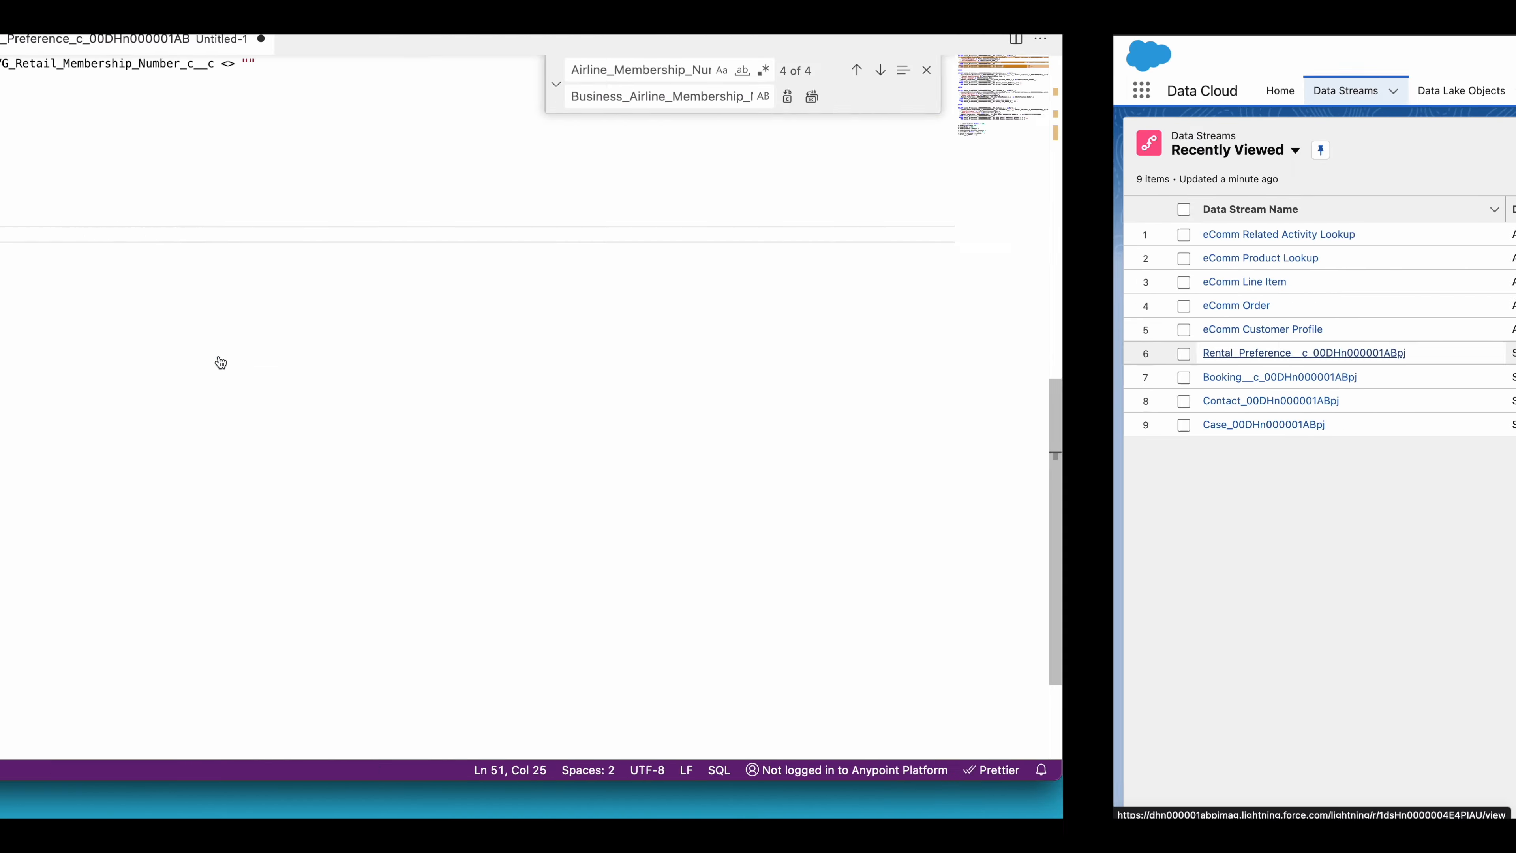
pyautogui.moveTo(349, 220); pyautogui.dragTo(103, 216)
pyautogui.tripleClick(294, 234)
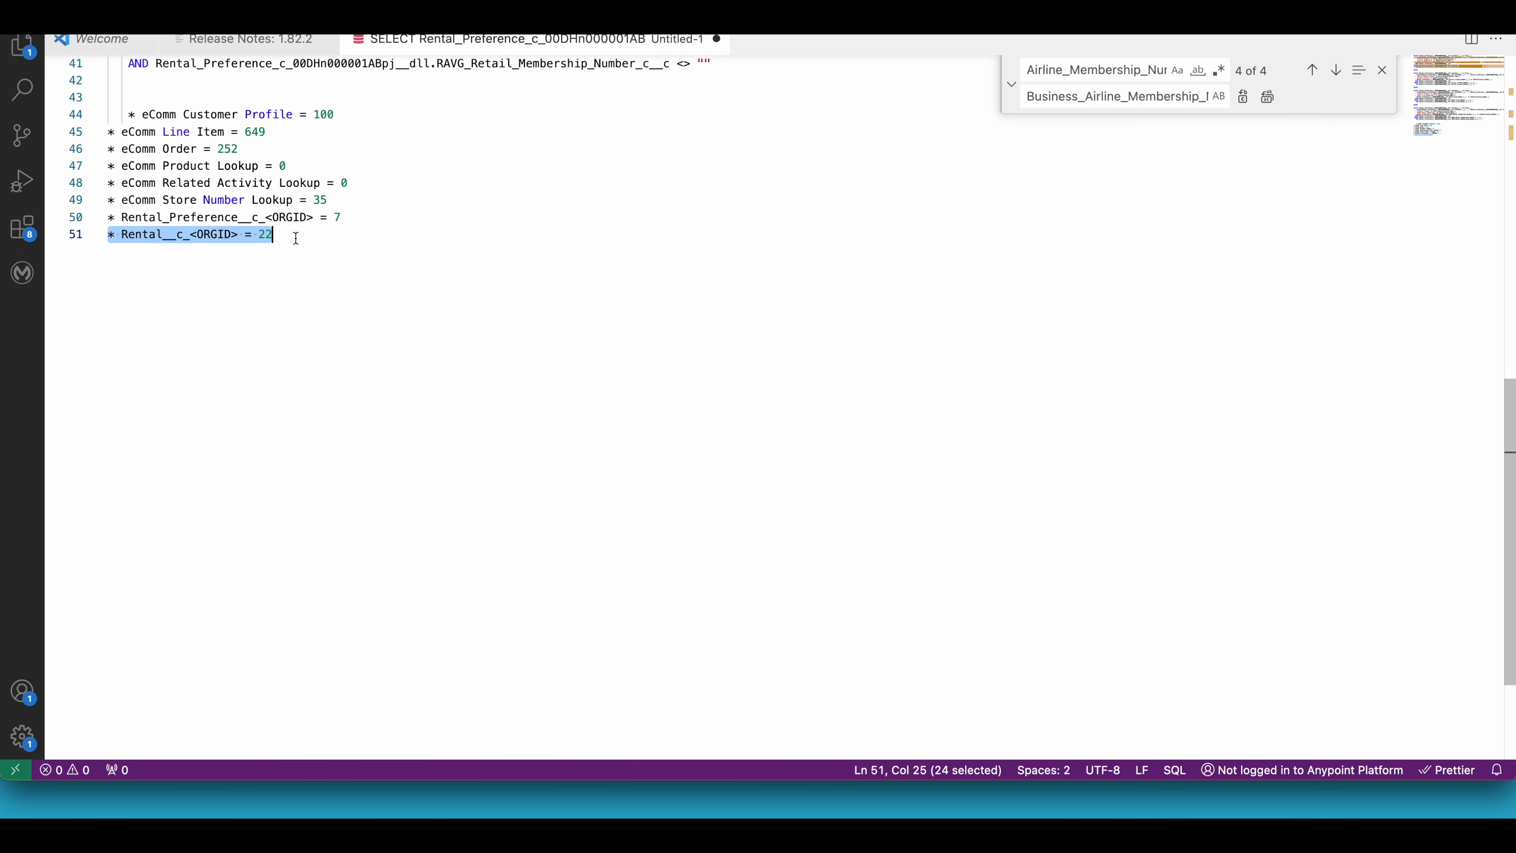
pyautogui.hotkey('ctrl', 'Right')
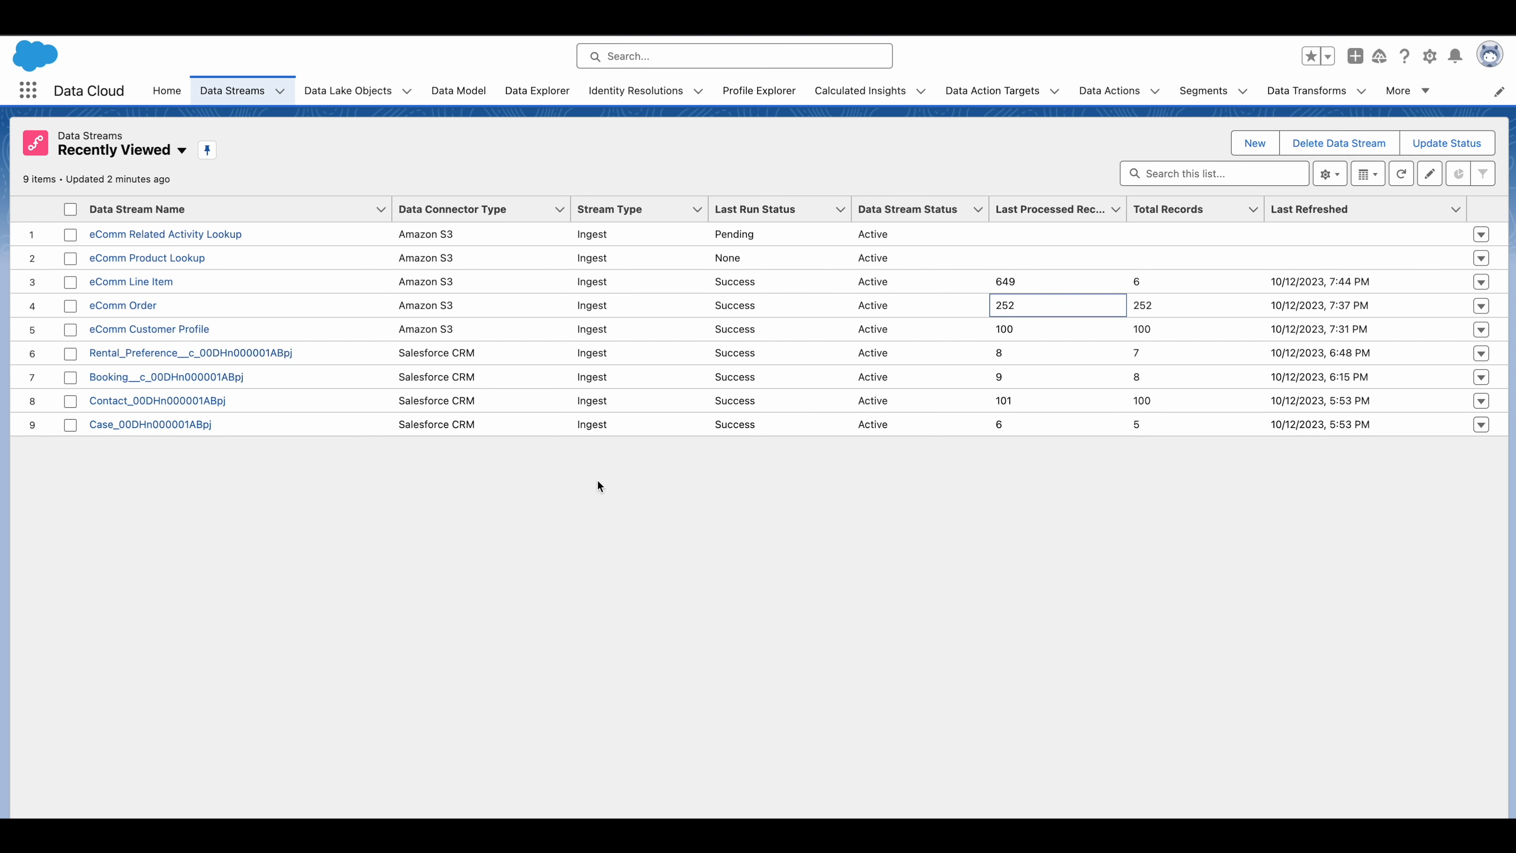
# Recheck the noted Related Activity Lookup, Store Number Lookup and Rental__c entries, and switch back to the Data Cloud stream list.
pyautogui.hotkey('ctrl', 'Left')
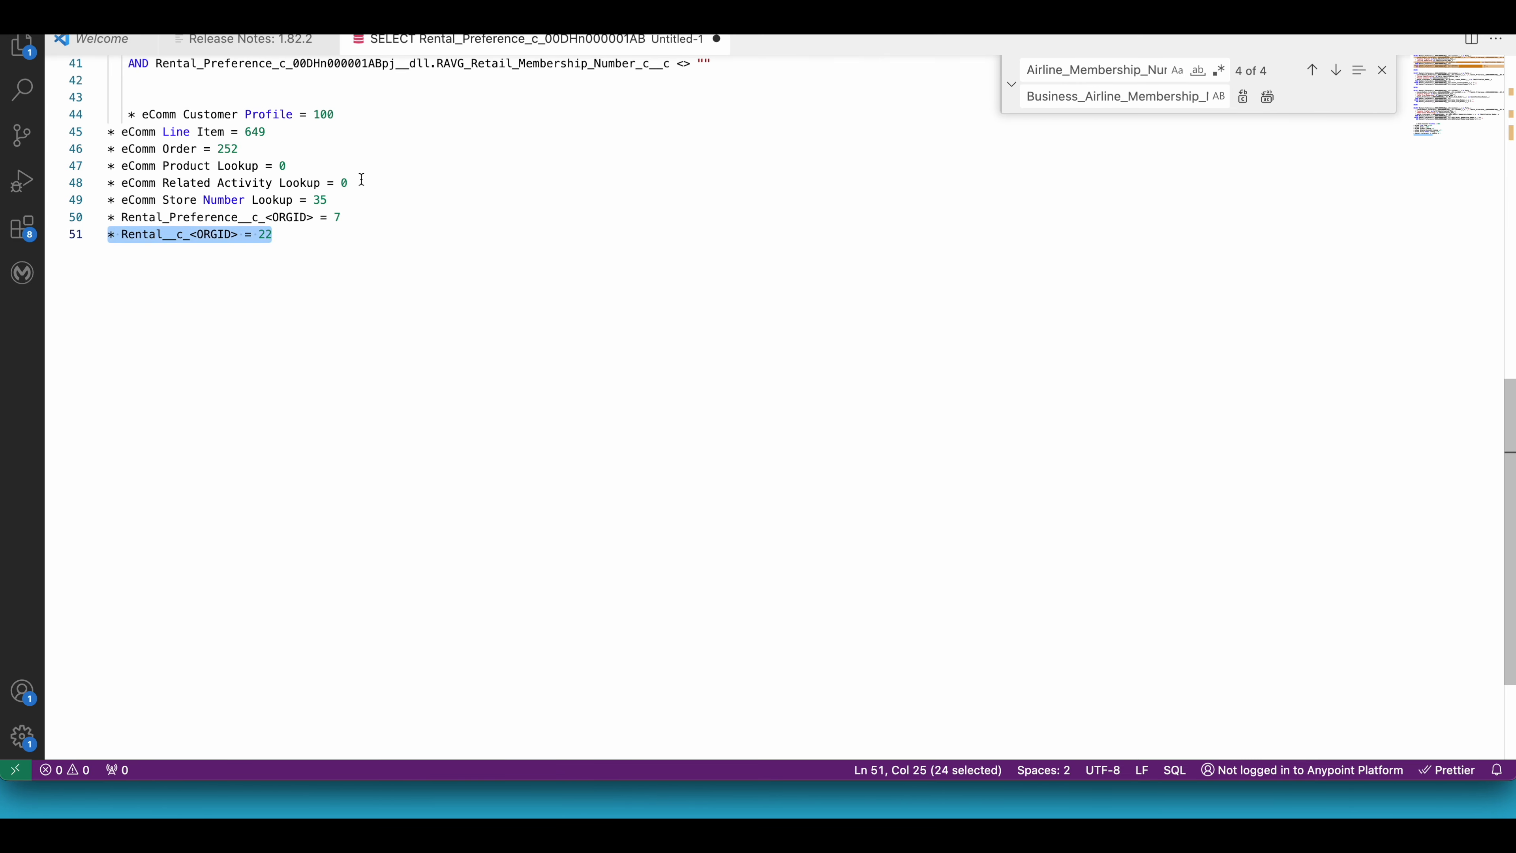
pyautogui.tripleClick(362, 179)
pyautogui.tripleClick(333, 199)
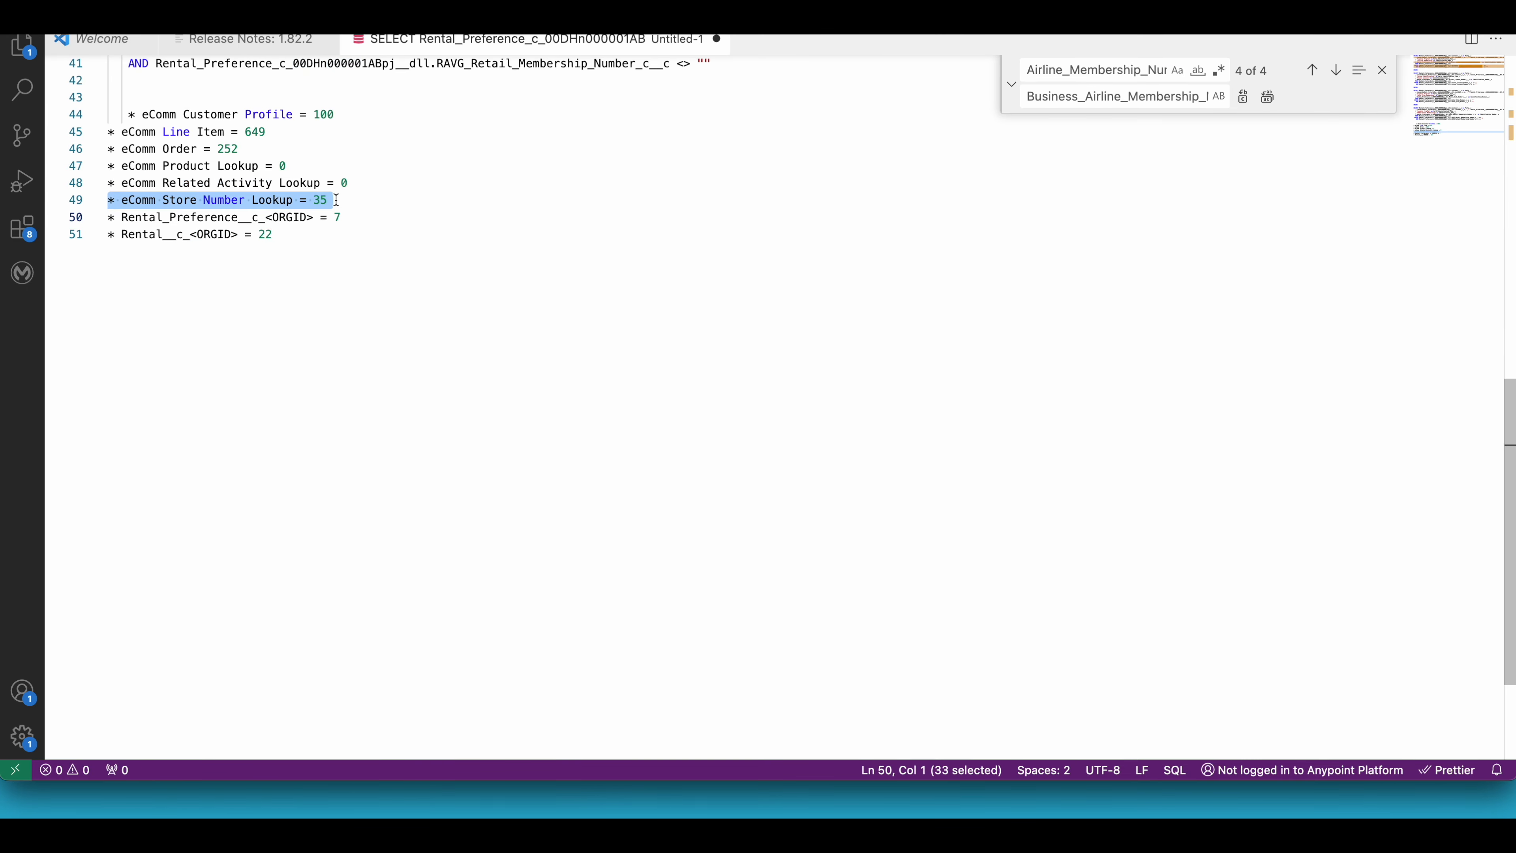
pyautogui.tripleClick(265, 235)
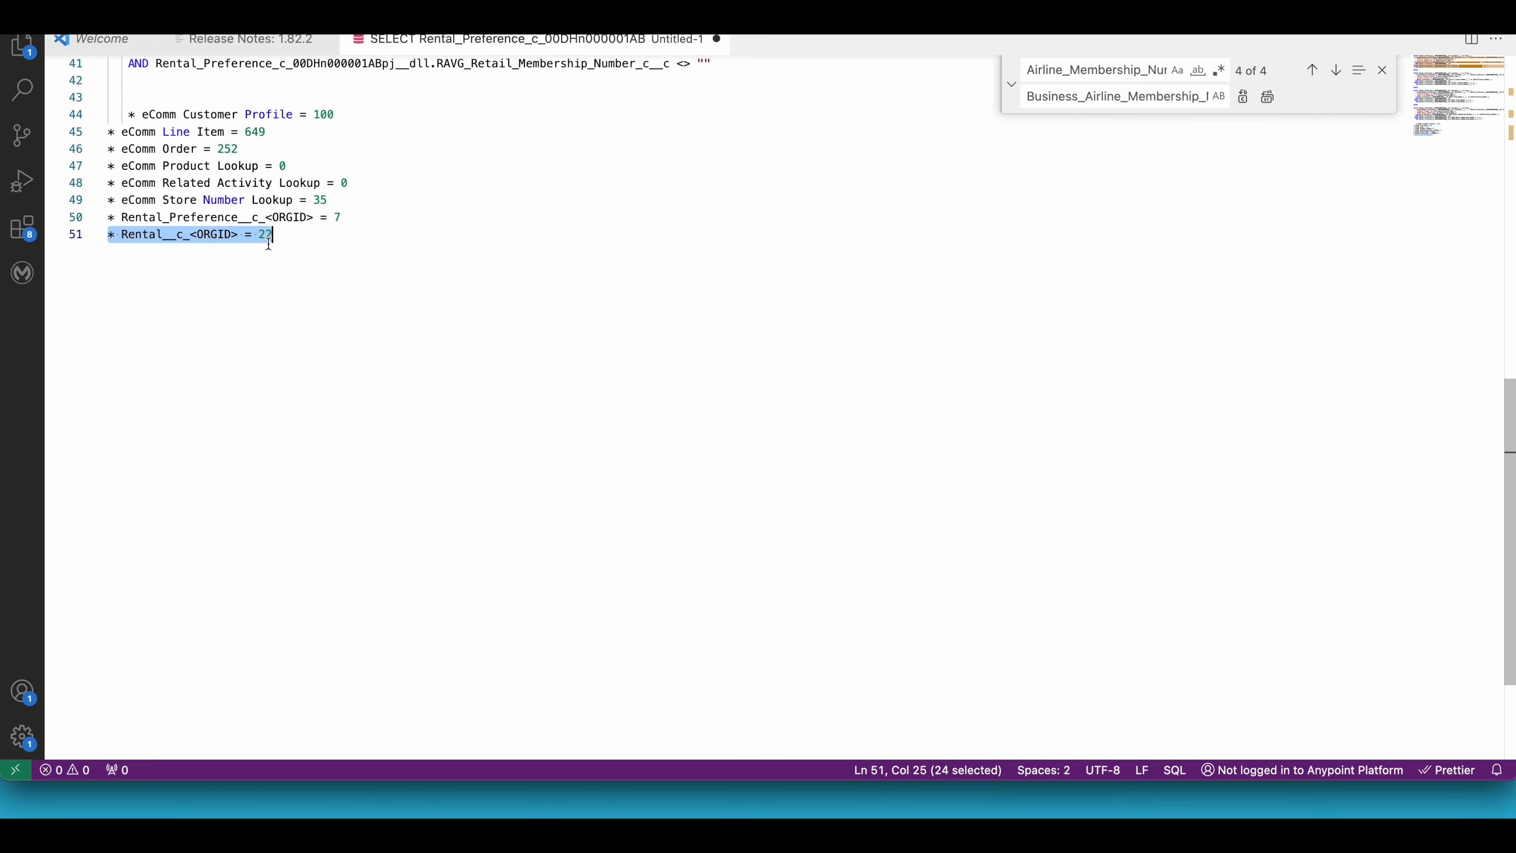
pyautogui.hotkey('ctrl', 'Right')
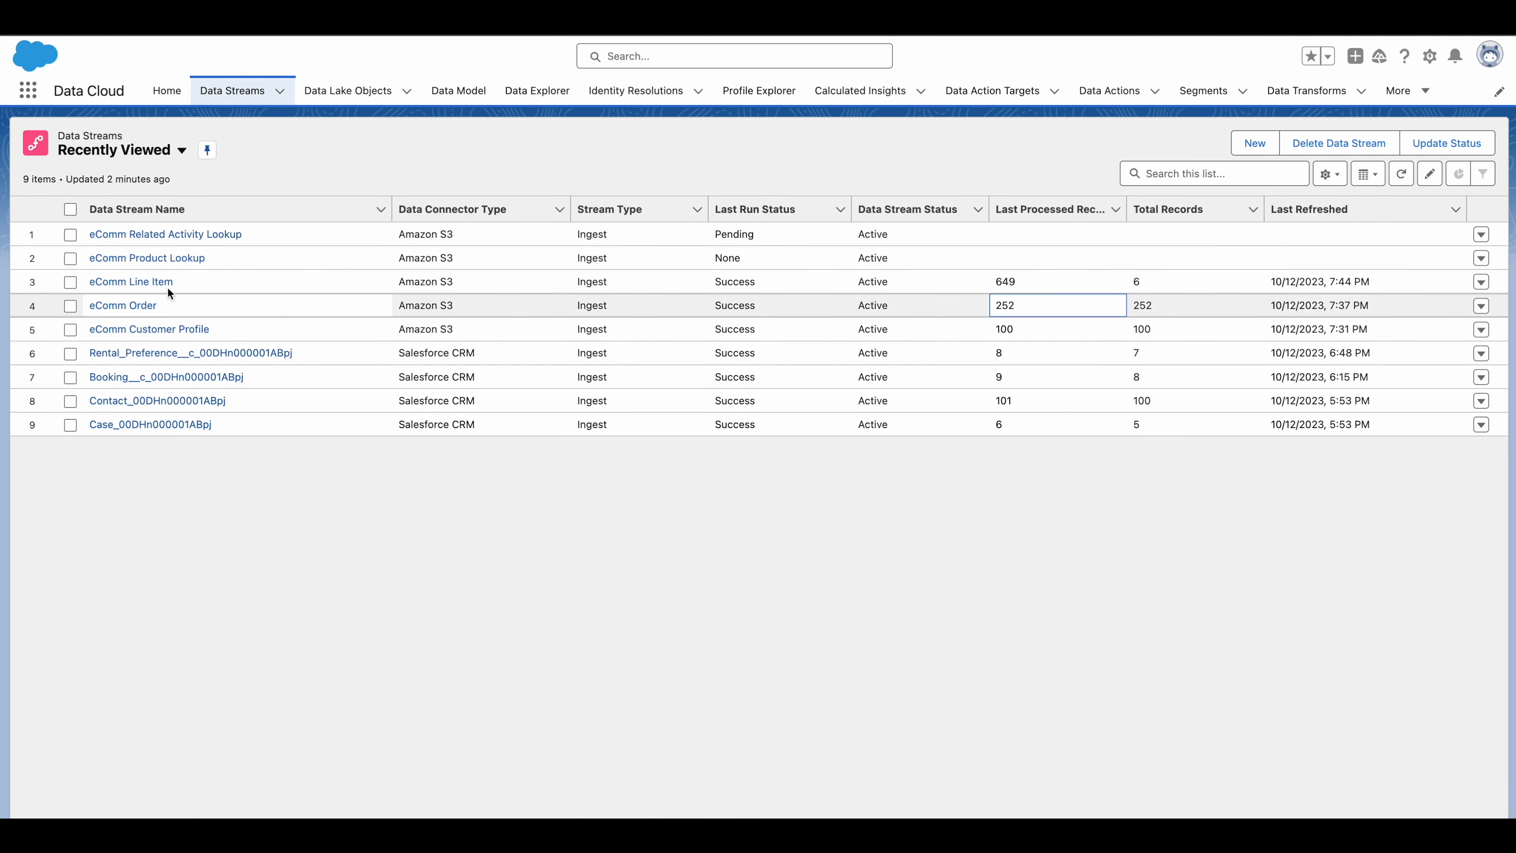